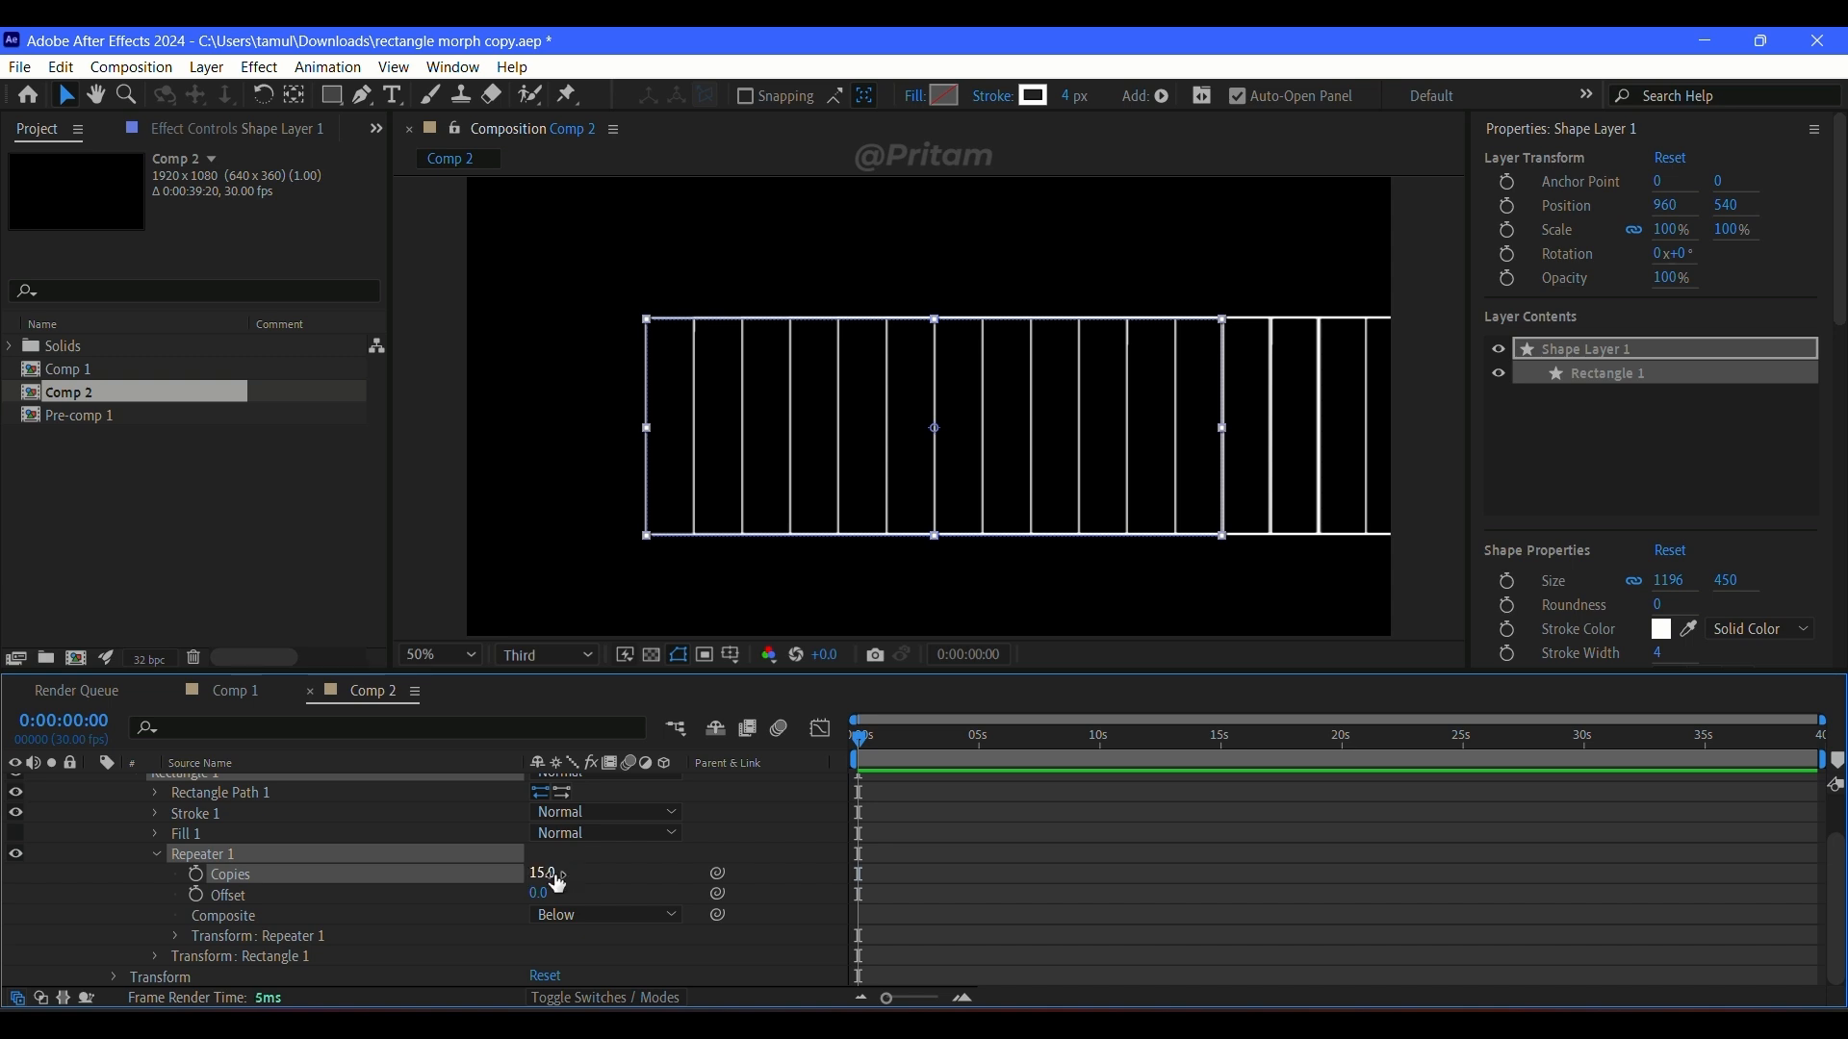
pyautogui.moveTo(544, 895); pyautogui.dragTo(529, 899)
pyautogui.hotkey('ctrl', 'z')
pyautogui.click(157, 853)
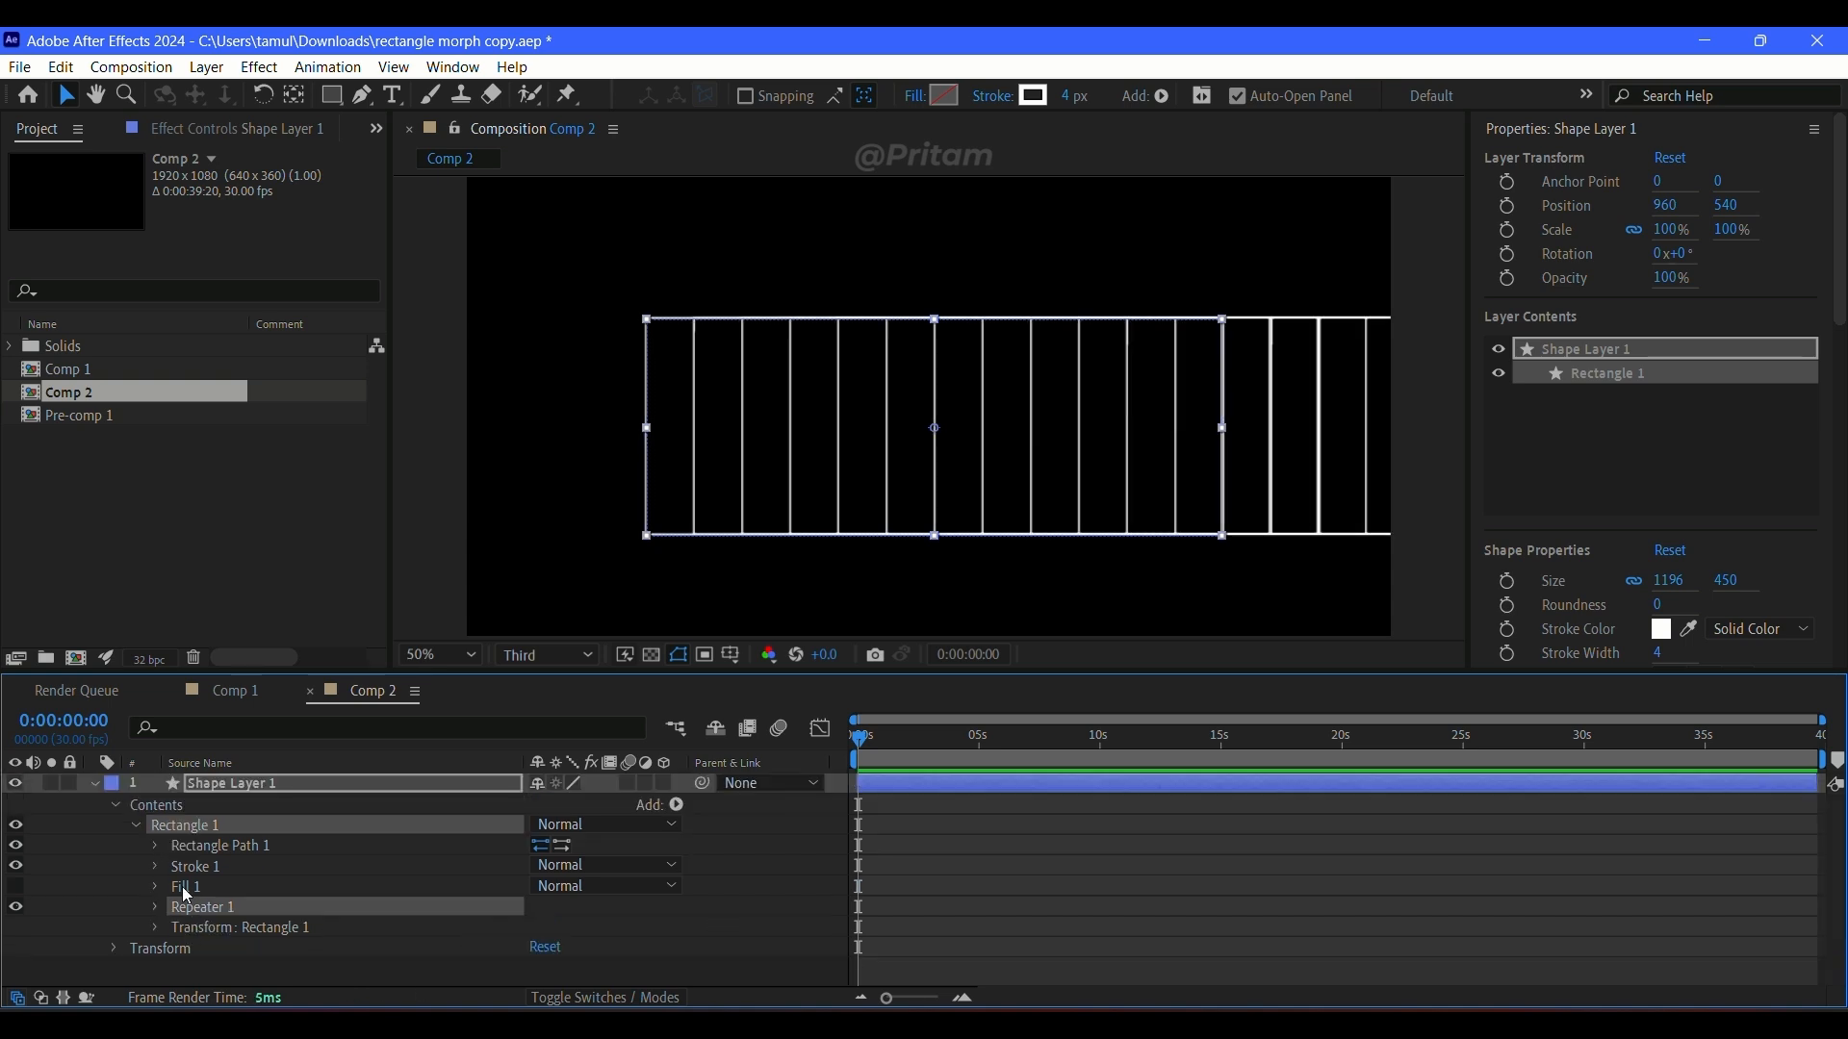
# Step: Set the position in Repeater 1's transform to 0, 0 so all rectangle copies overlap
pyautogui.click(156, 907)
pyautogui.click(177, 953)
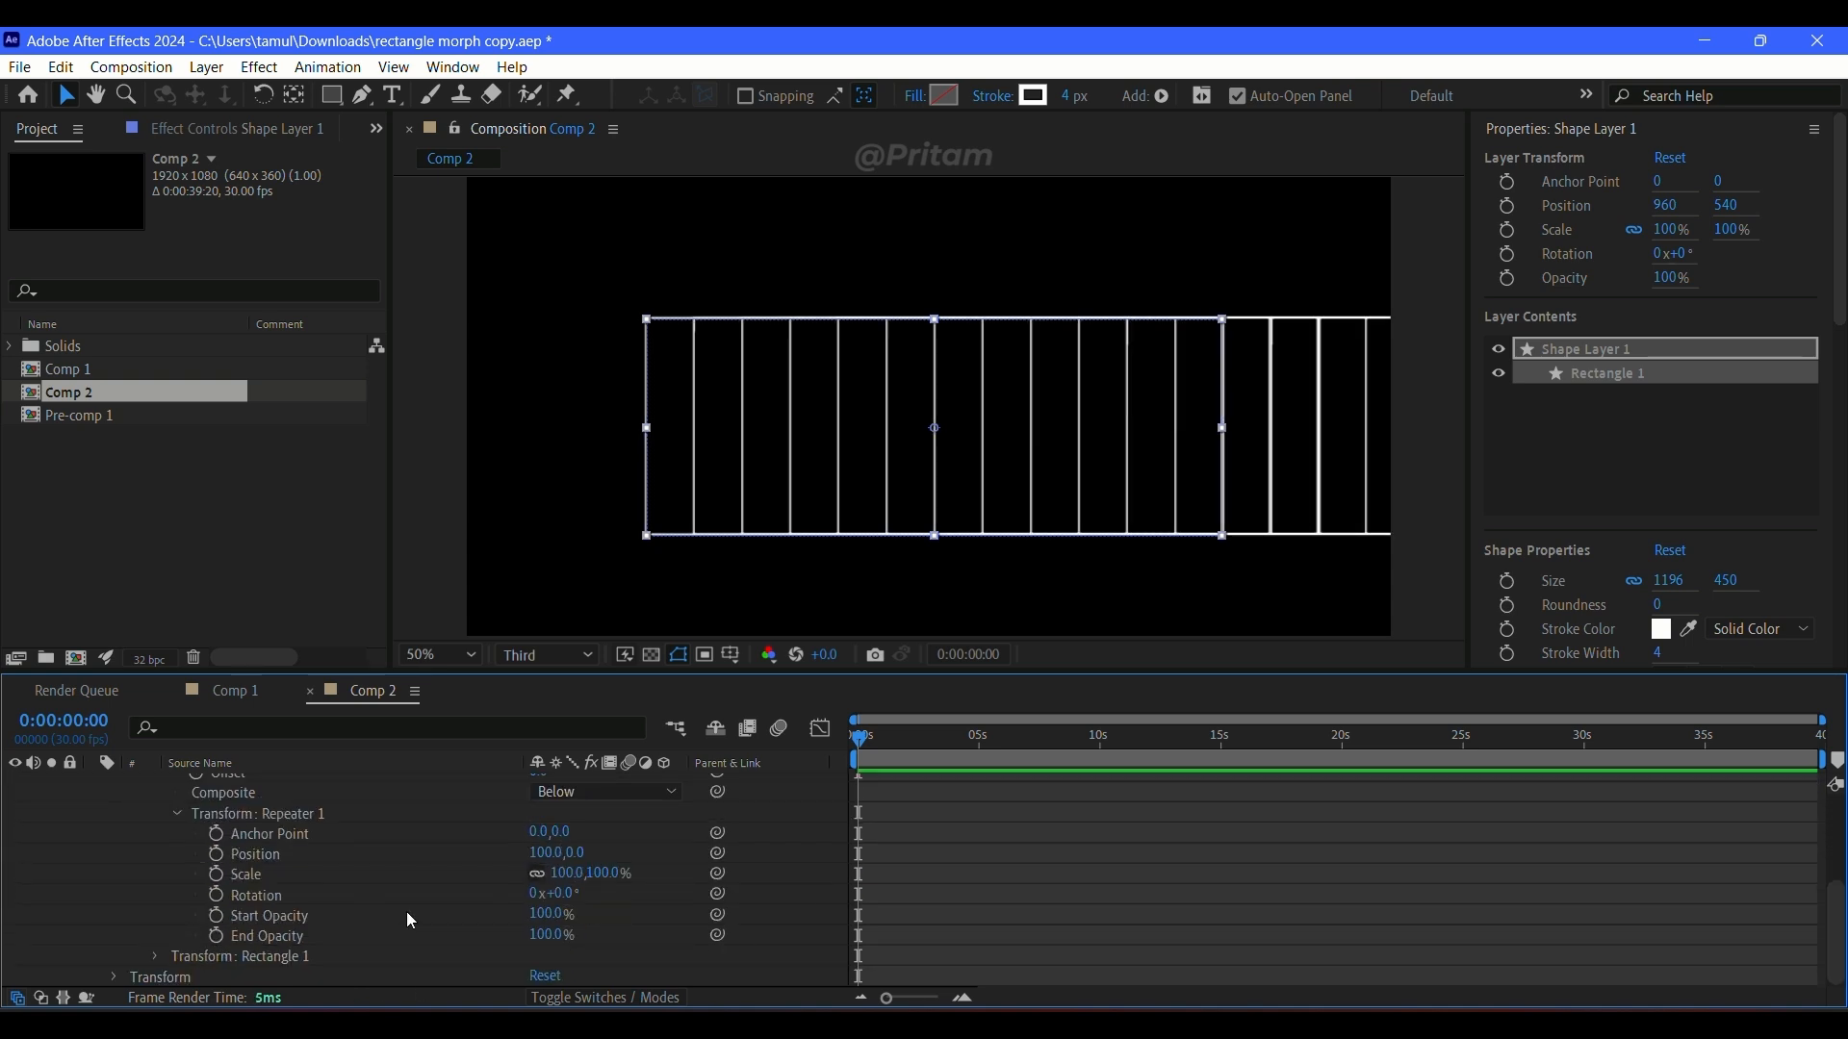
pyautogui.moveTo(554, 855); pyautogui.dragTo(477, 871)
pyautogui.write('0')
pyautogui.press('Return')
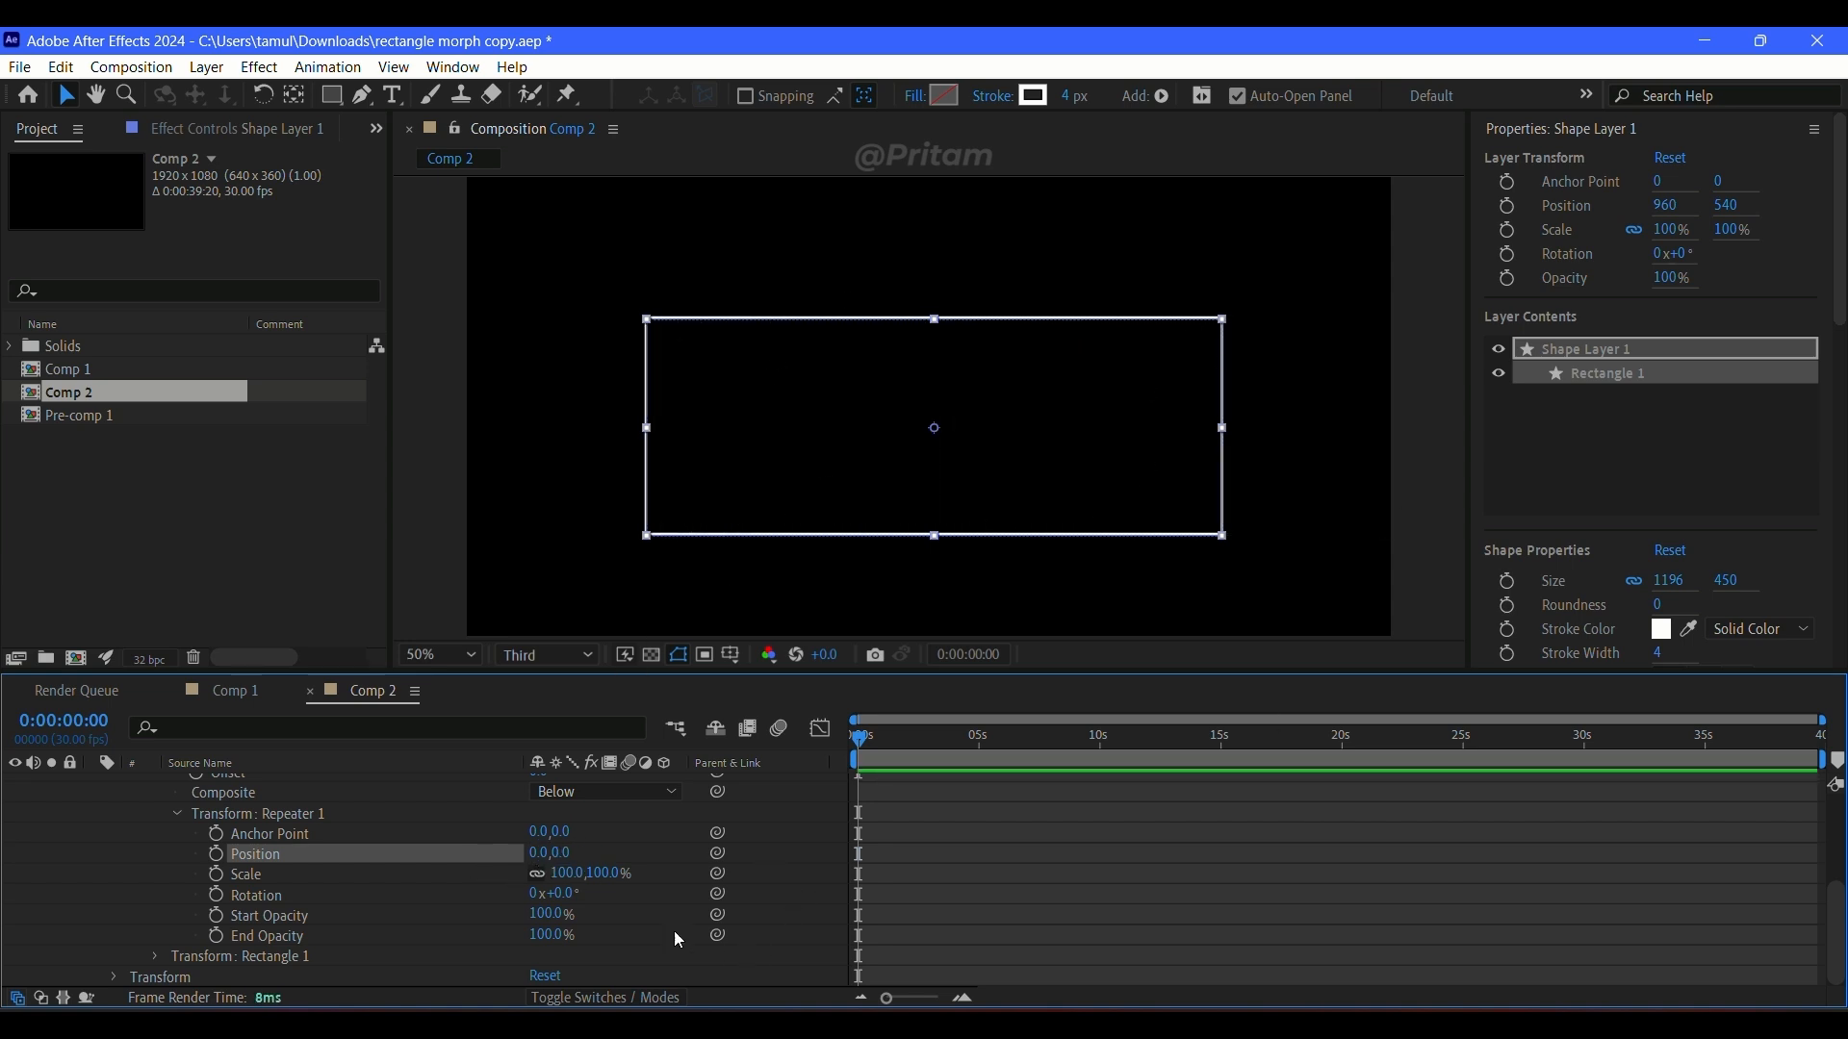
pyautogui.click(854, 776)
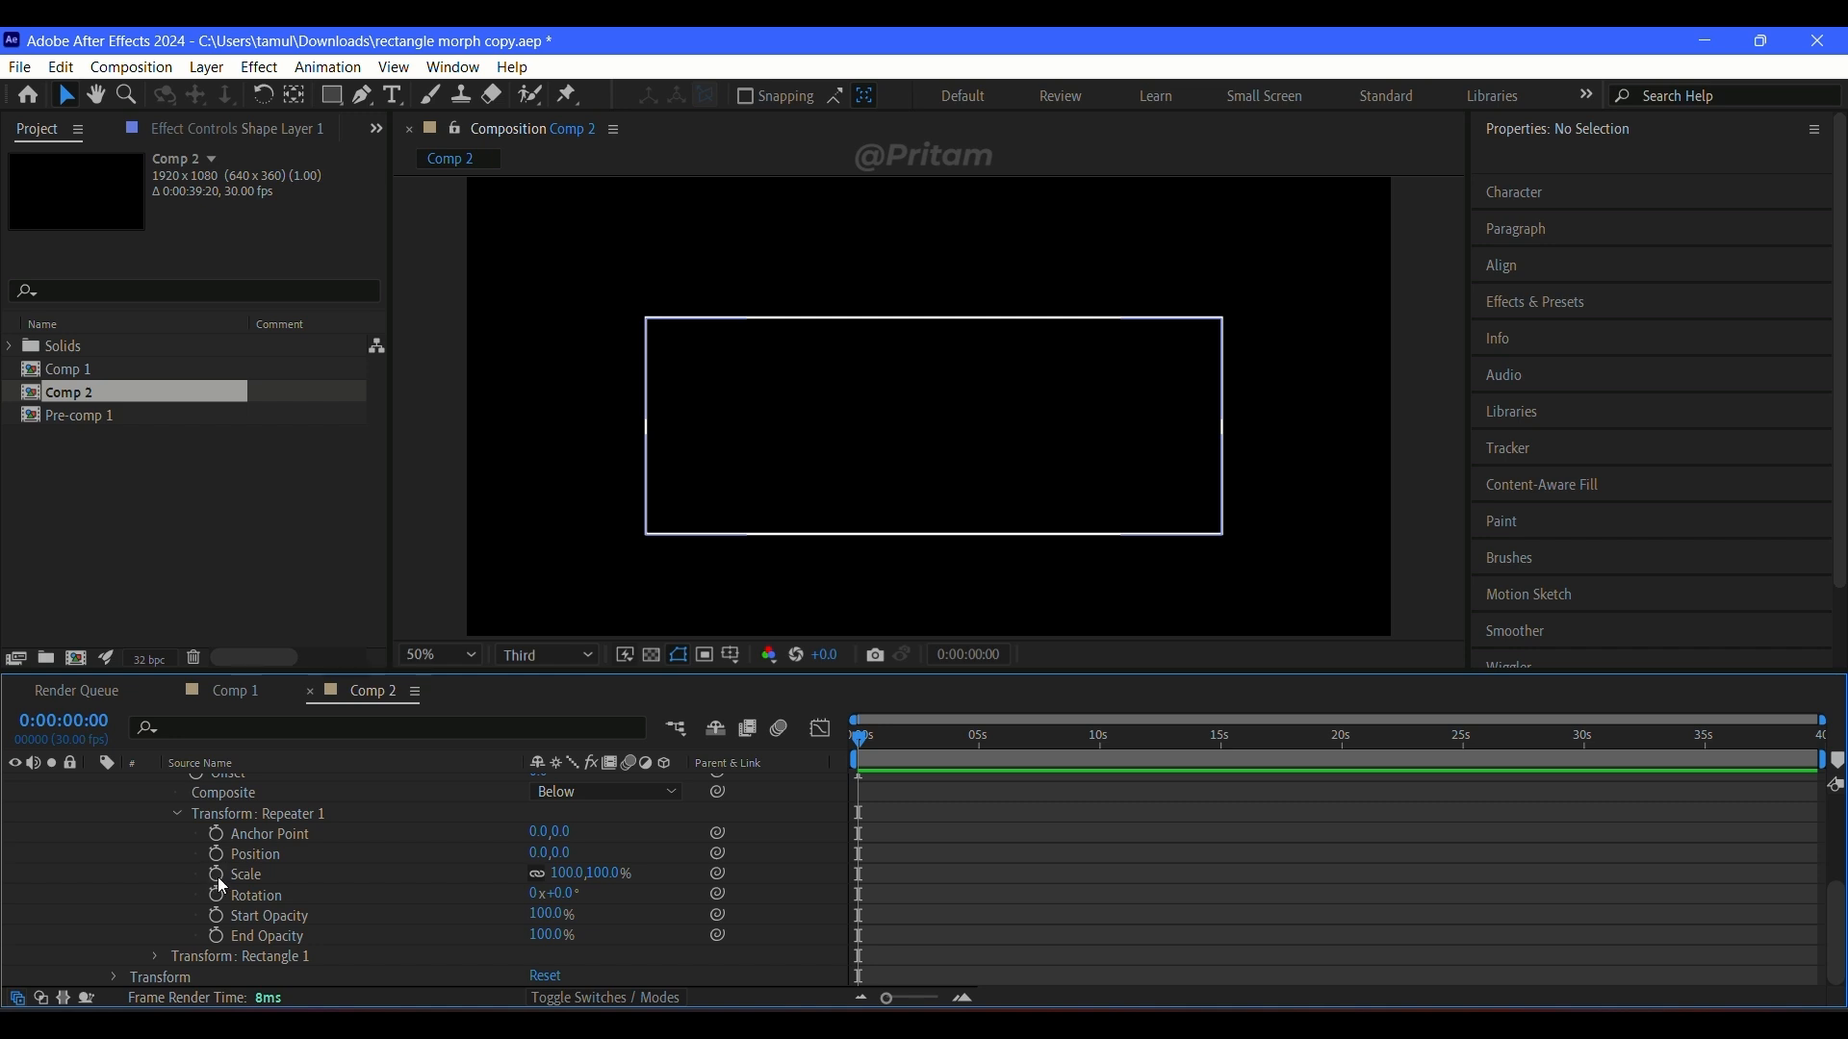
# Step: Start keyframing Repeater 1's scale with a 100% keyframe at 0:00:00:00
pyautogui.moveTo(568, 874); pyautogui.dragTo(624, 875)
pyautogui.hotkey('ctrl', 'z')
pyautogui.click(218, 873)
pyautogui.click(608, 874)
pyautogui.write('00')
pyautogui.press('Return')
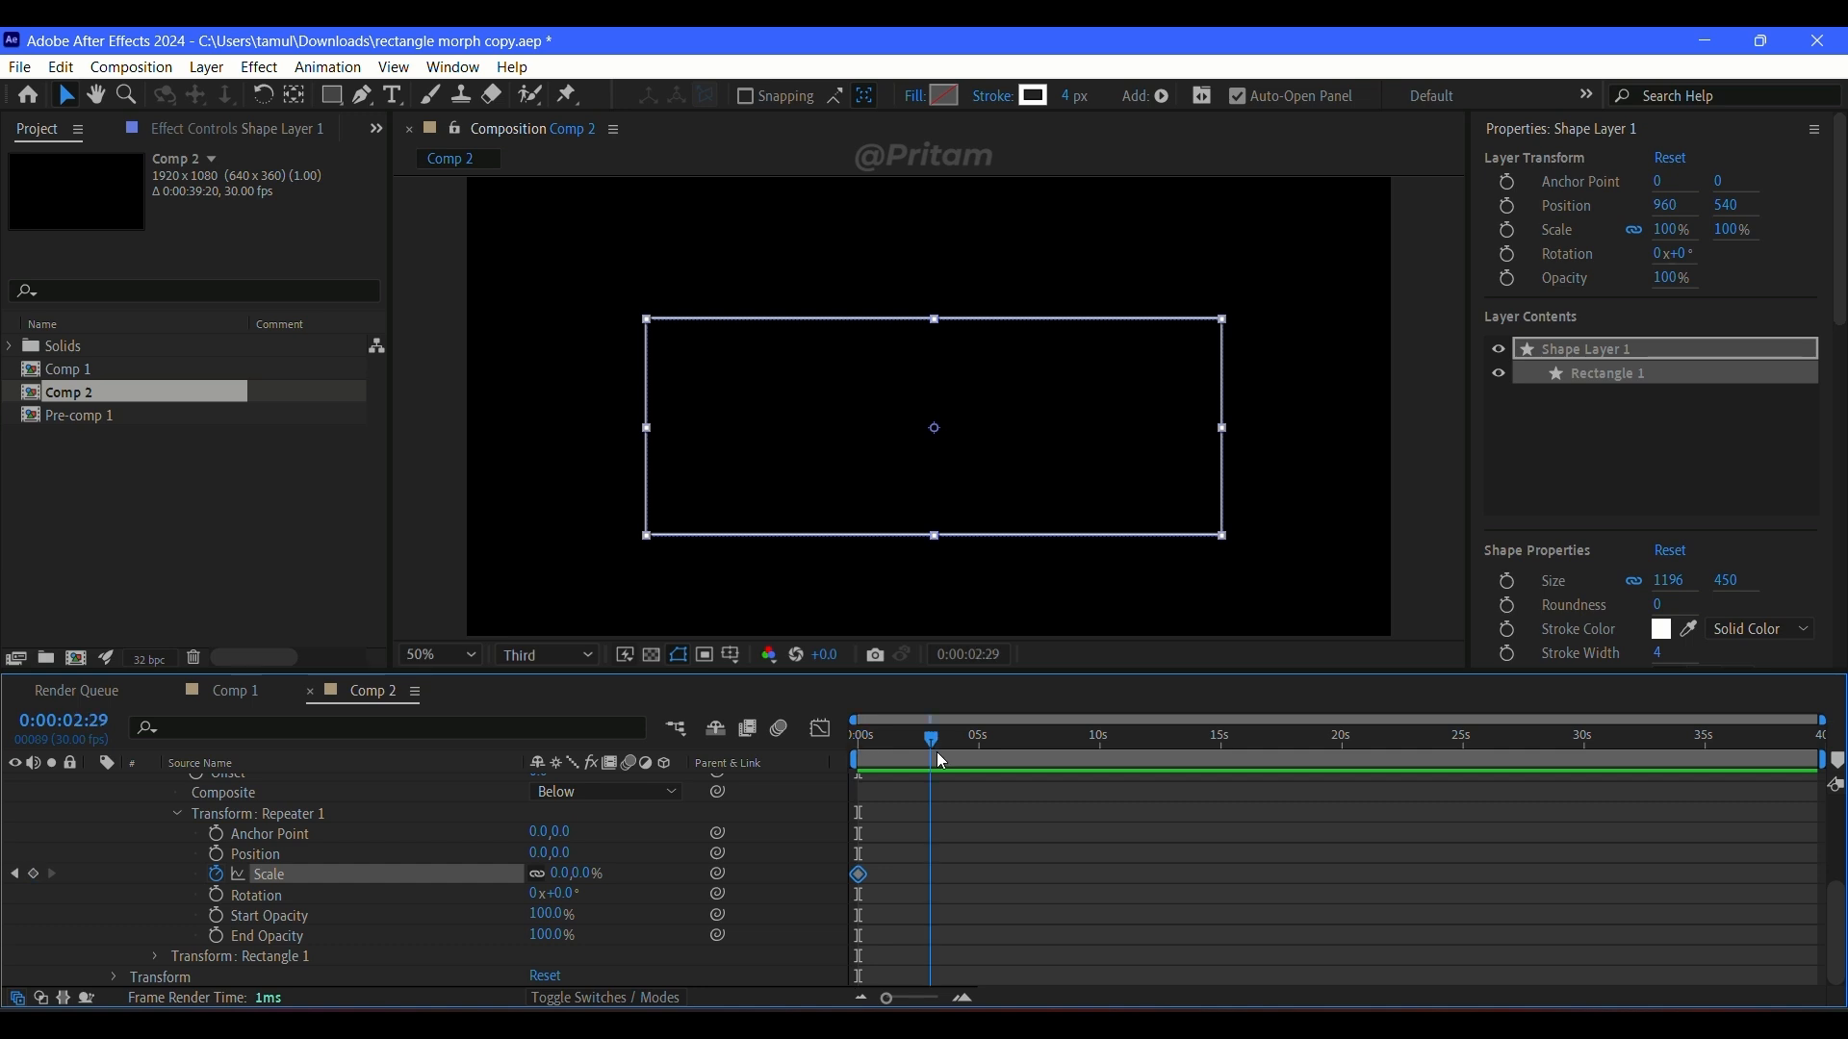
pyautogui.hotkey('ctrl', 'z')
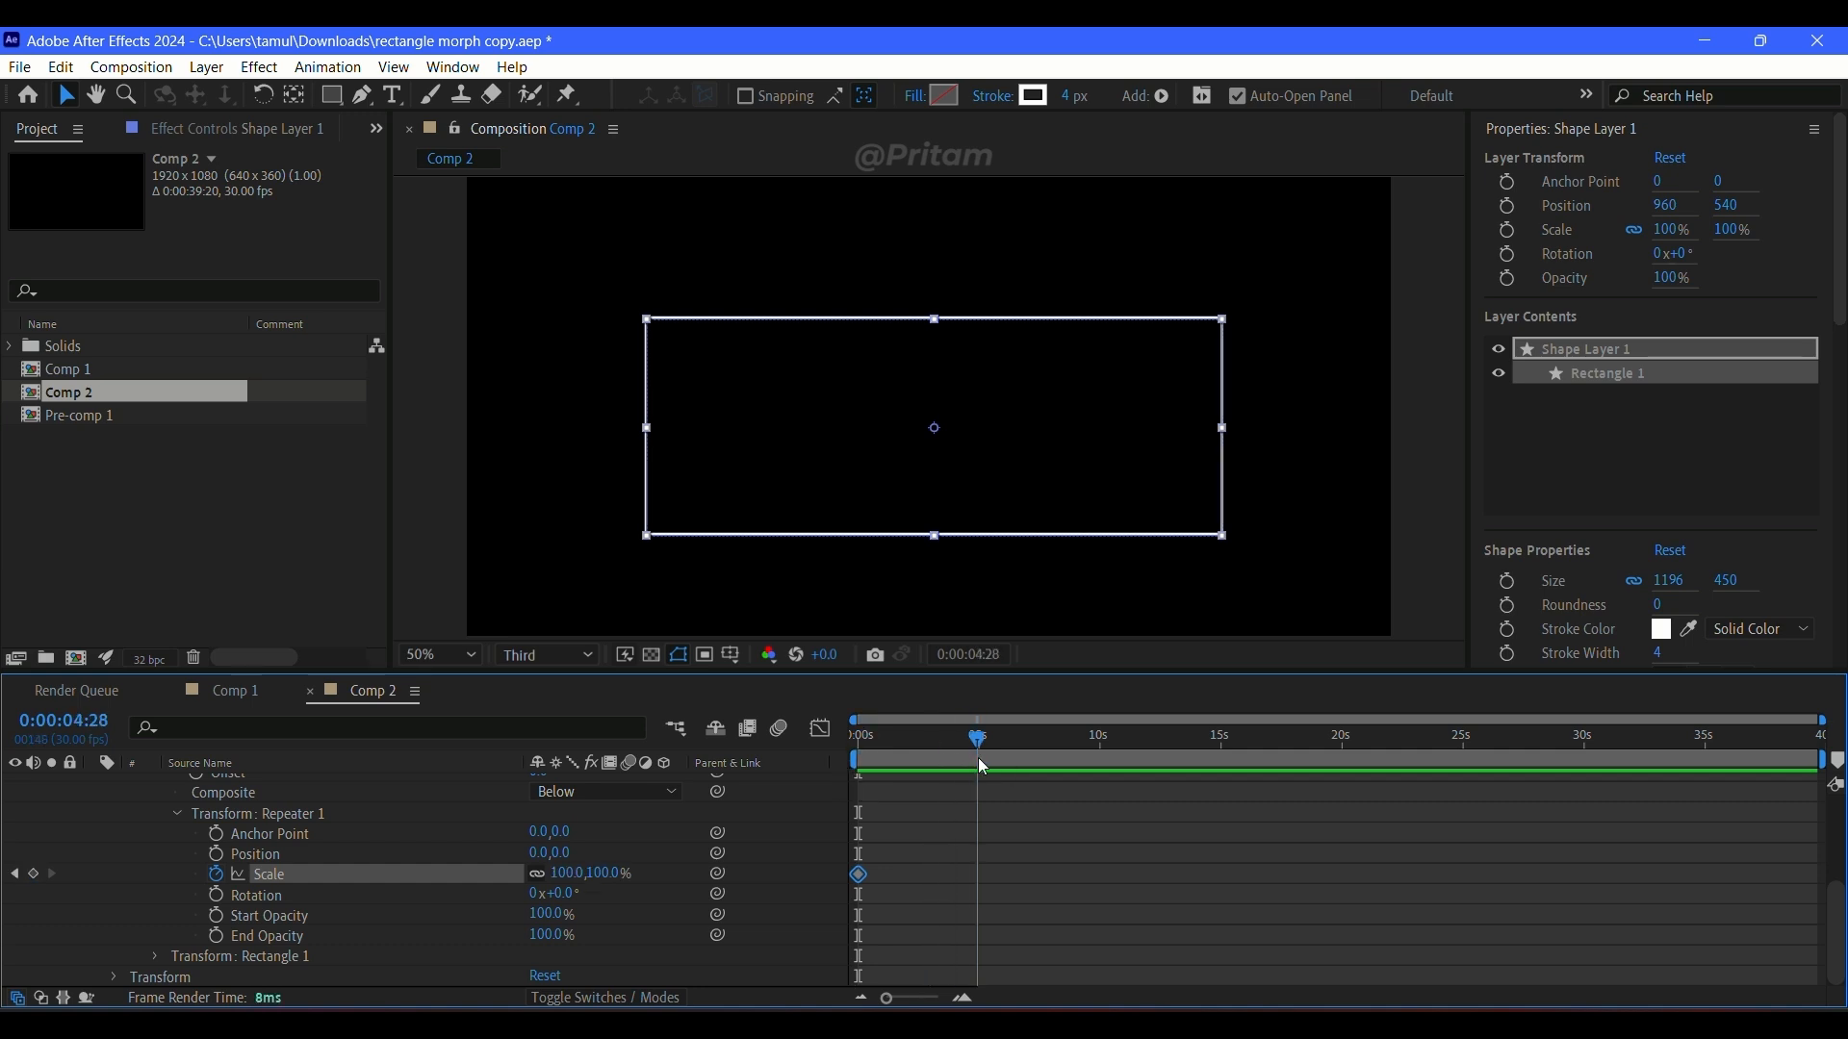
# Step: Keyframe Repeater 1's scale at 277% at 0:00:04:28
pyautogui.moveTo(604, 884); pyautogui.dragTo(793, 906)
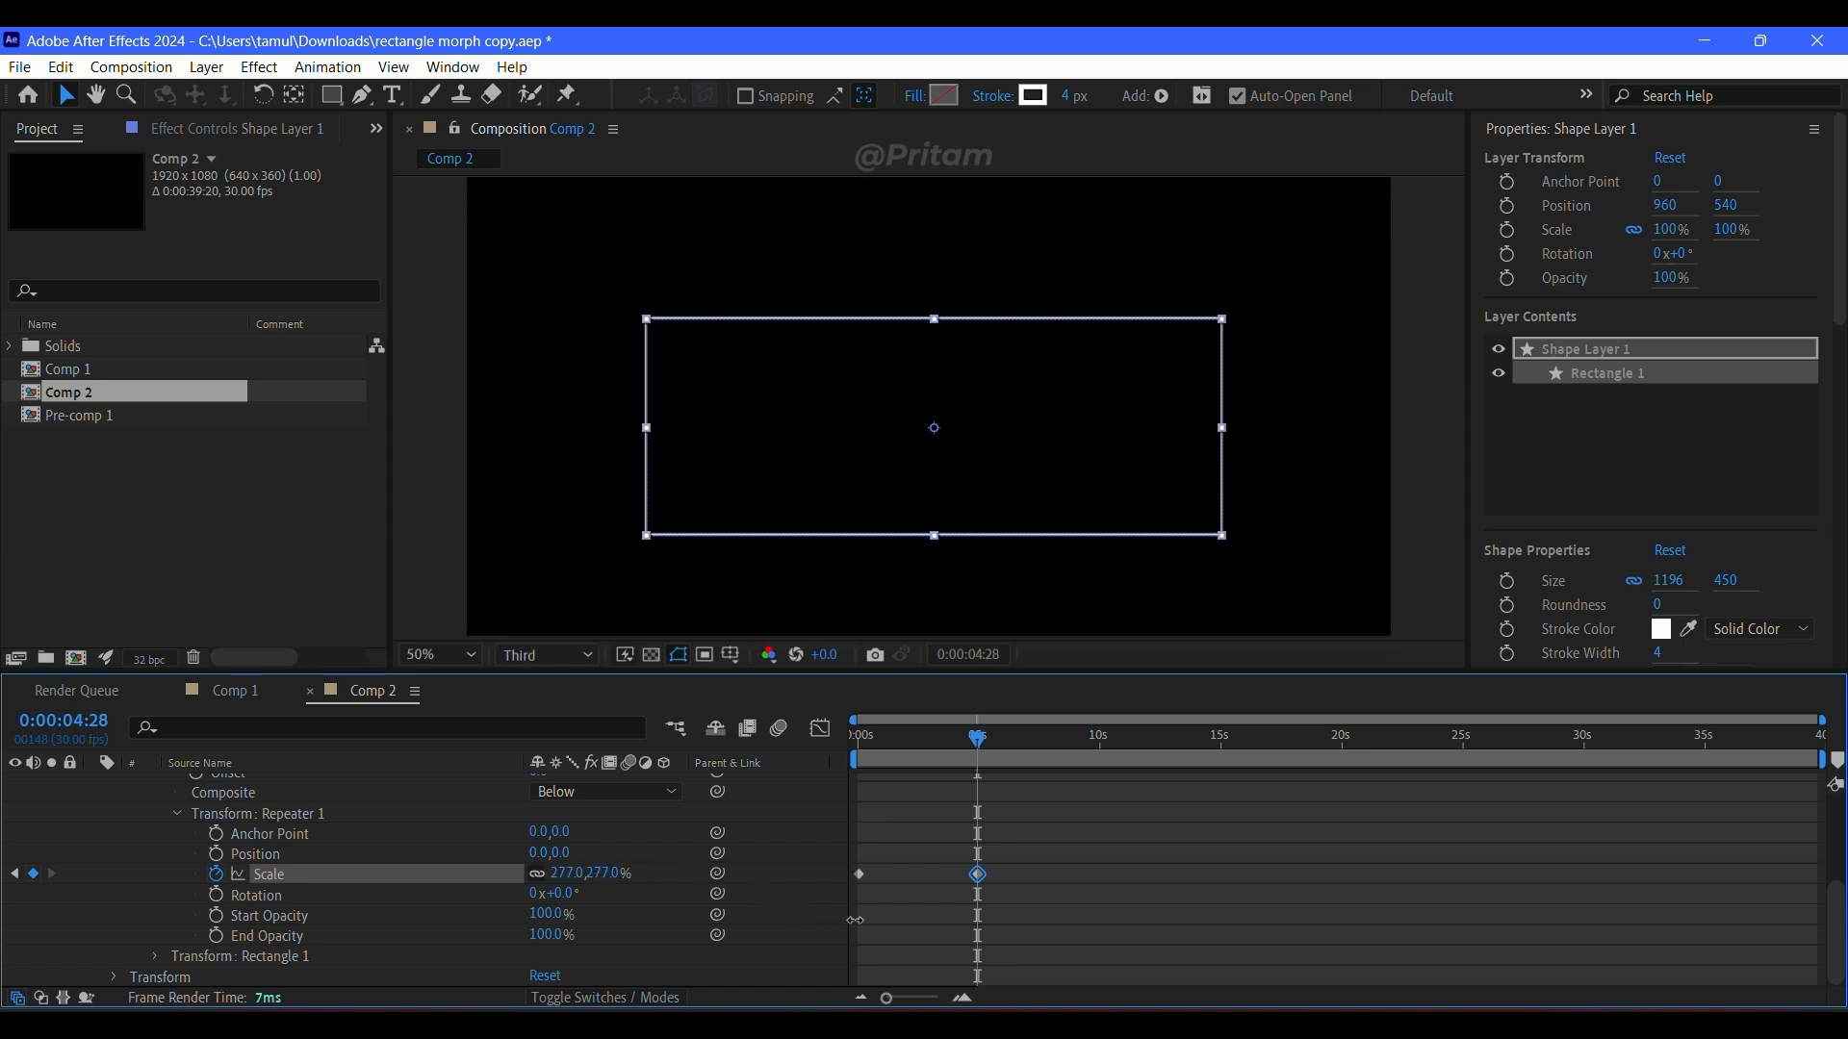
pyautogui.click(1140, 836)
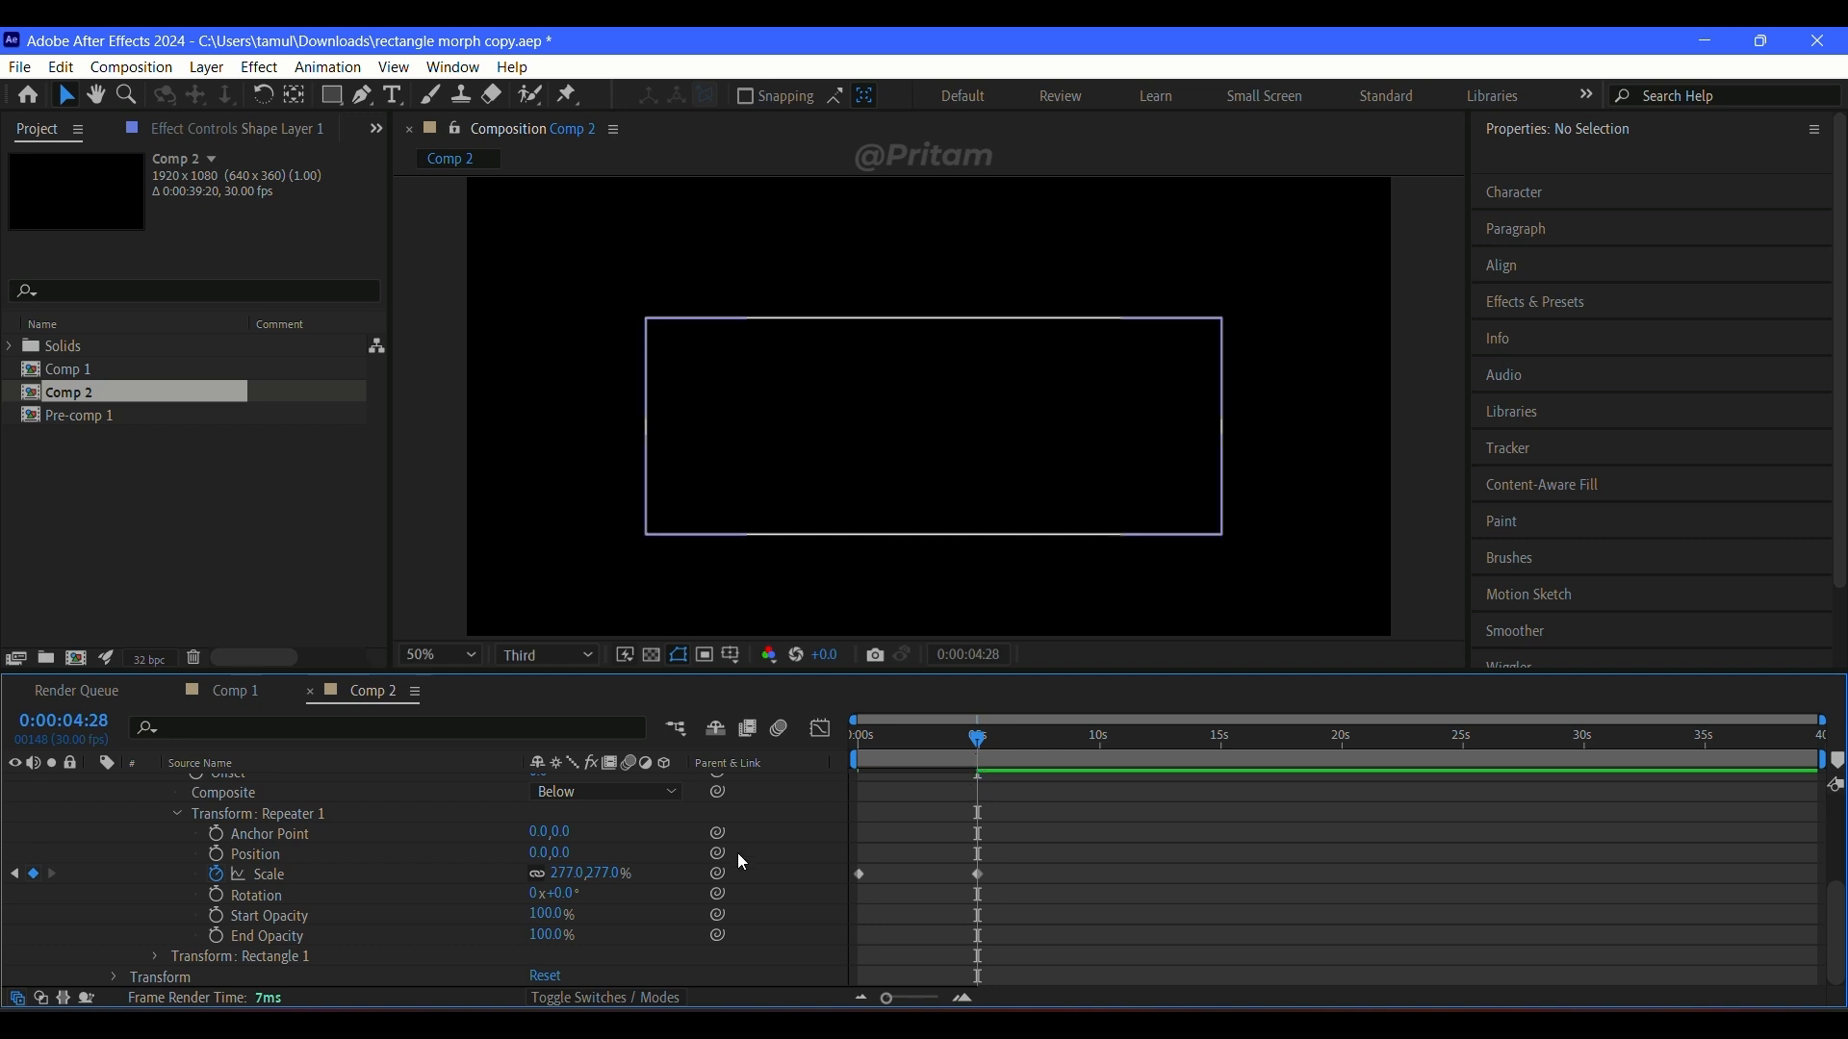
pyautogui.write('452')
pyautogui.press('Return')
pyautogui.click(1313, 881)
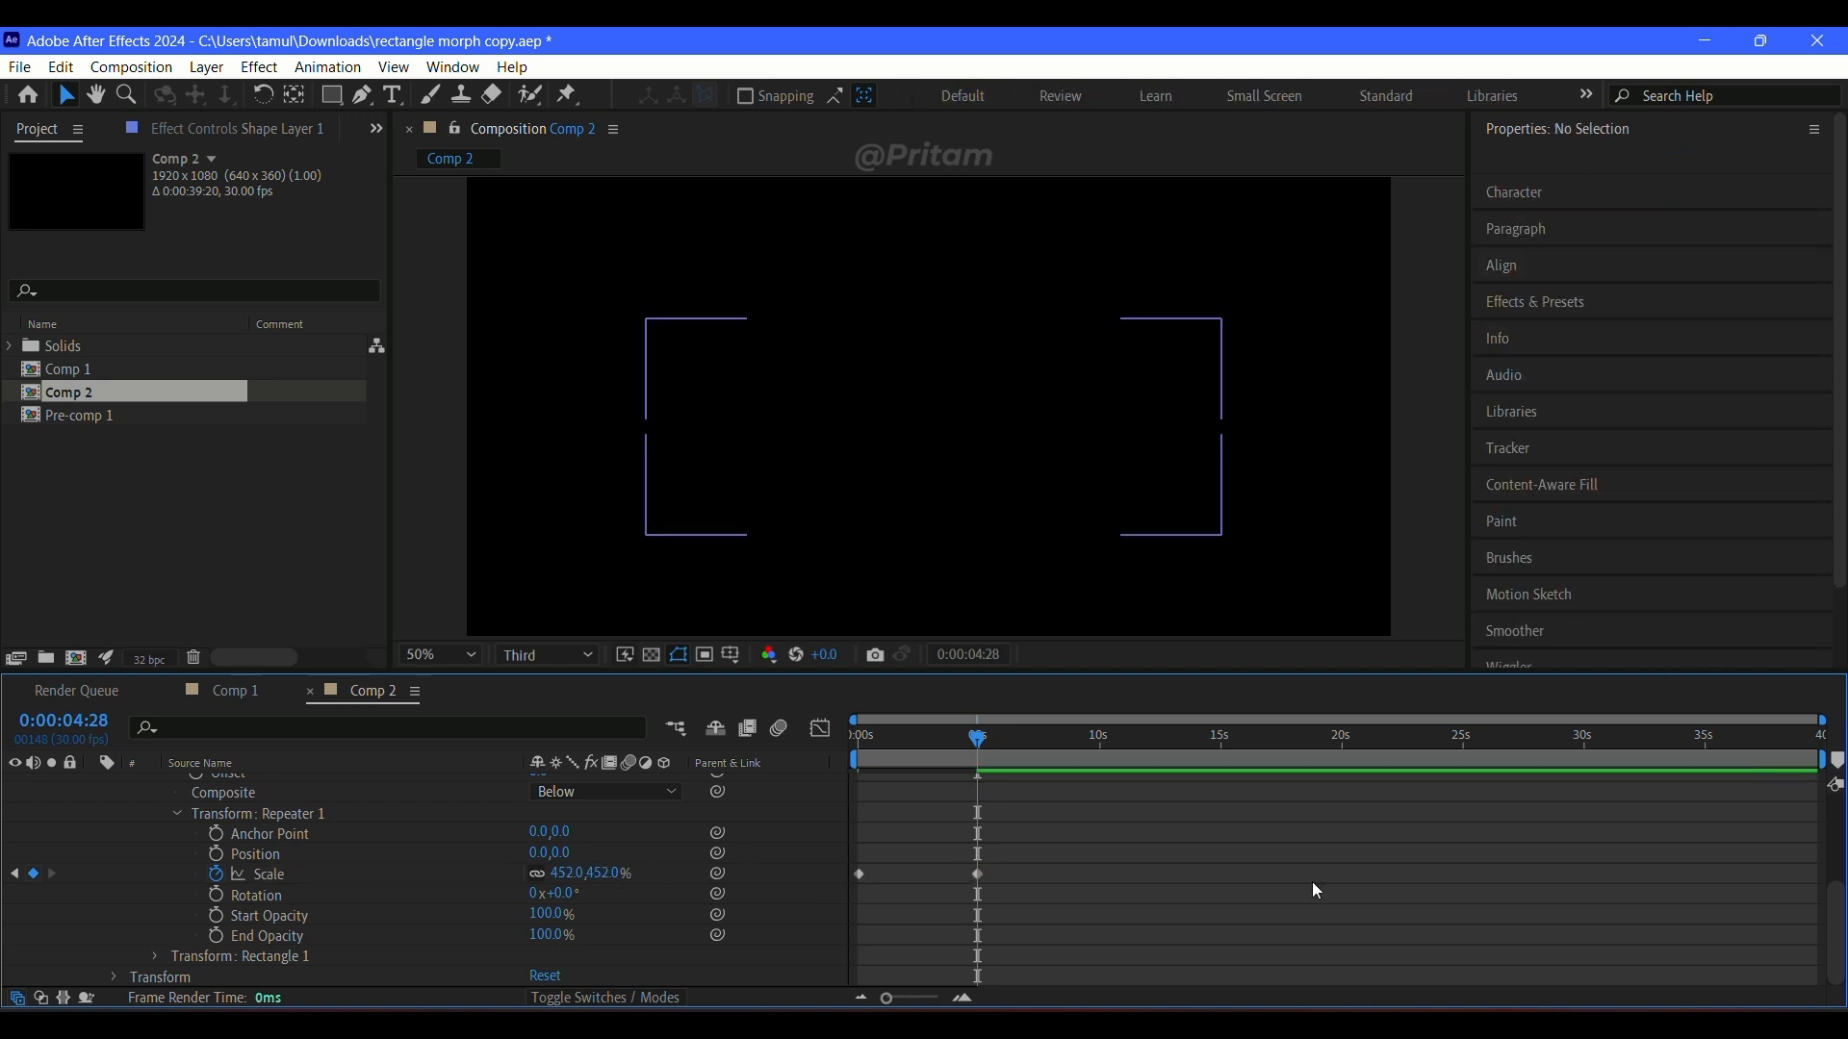
pyautogui.hotkey('ctrl', 'z')
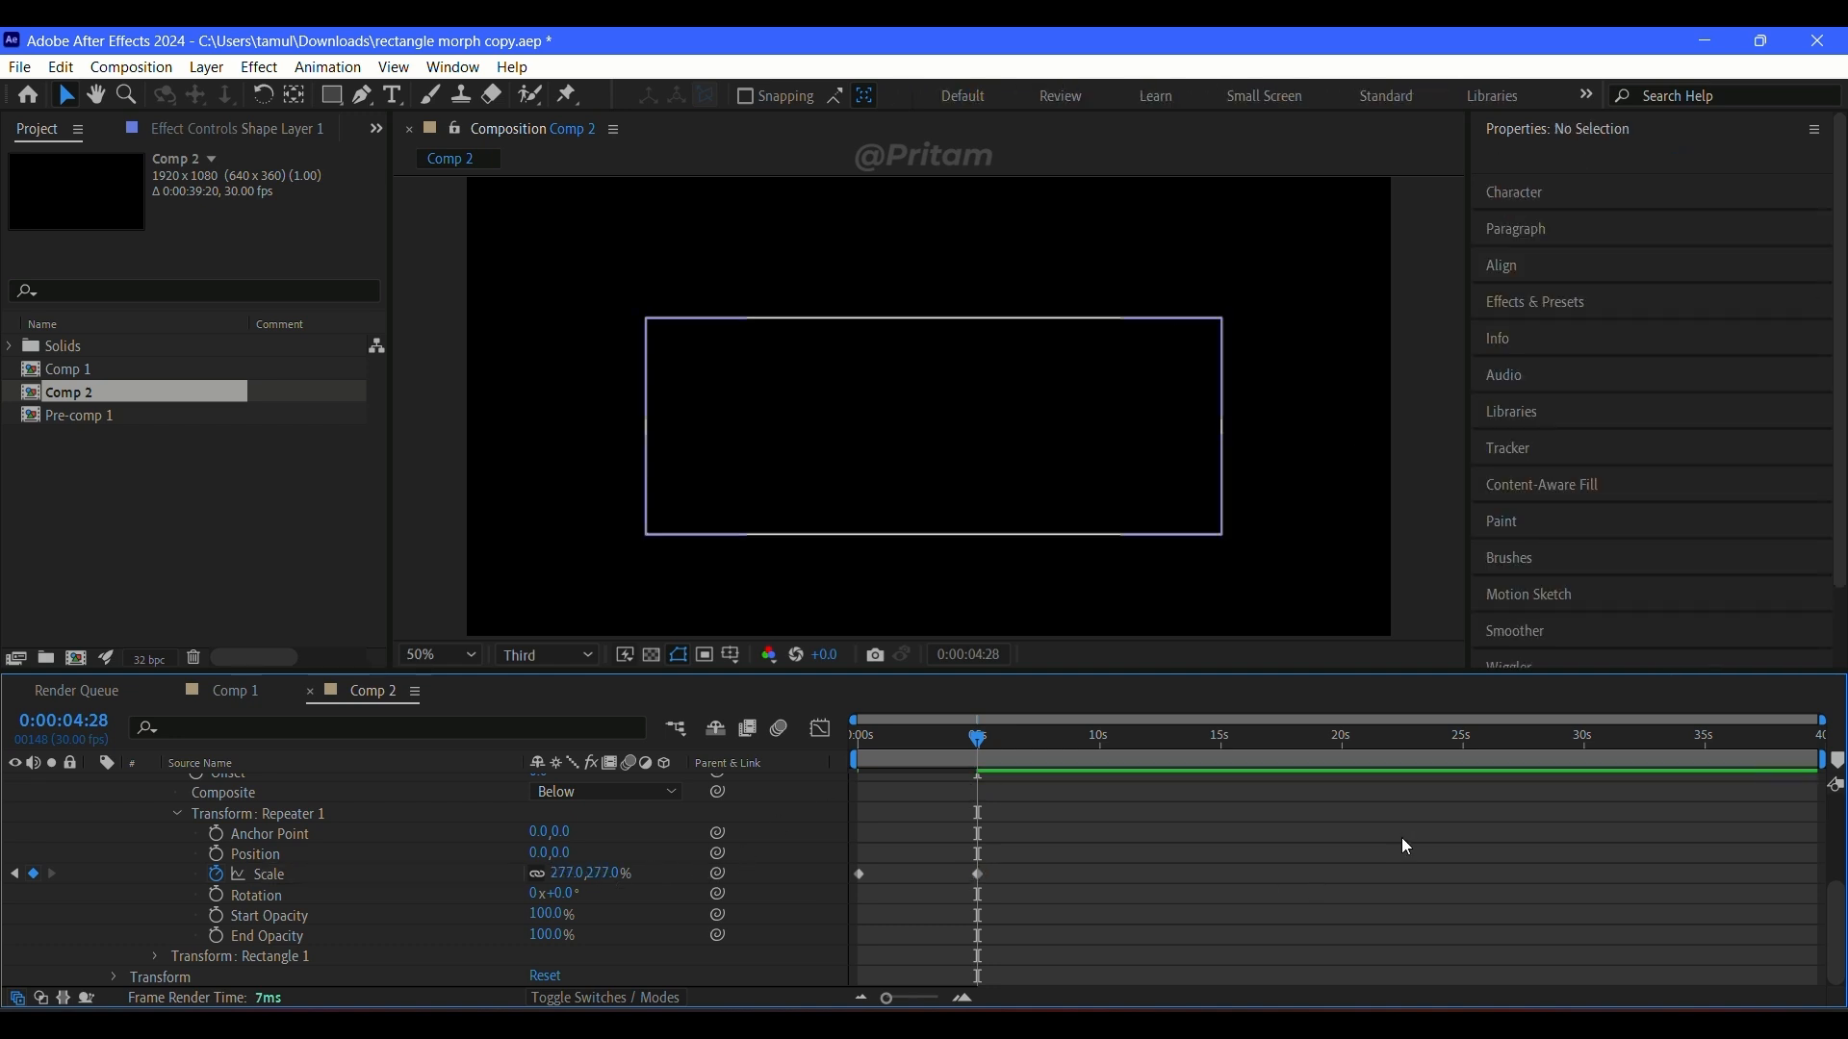
# Step: Return to the start of the composition and apply Easy Ease to both Repeater 1 scale keyframes
pyautogui.moveTo(975, 758); pyautogui.dragTo(776, 727)
pyautogui.moveTo(1029, 847); pyautogui.dragTo(811, 905)
pyautogui.click(820, 728)
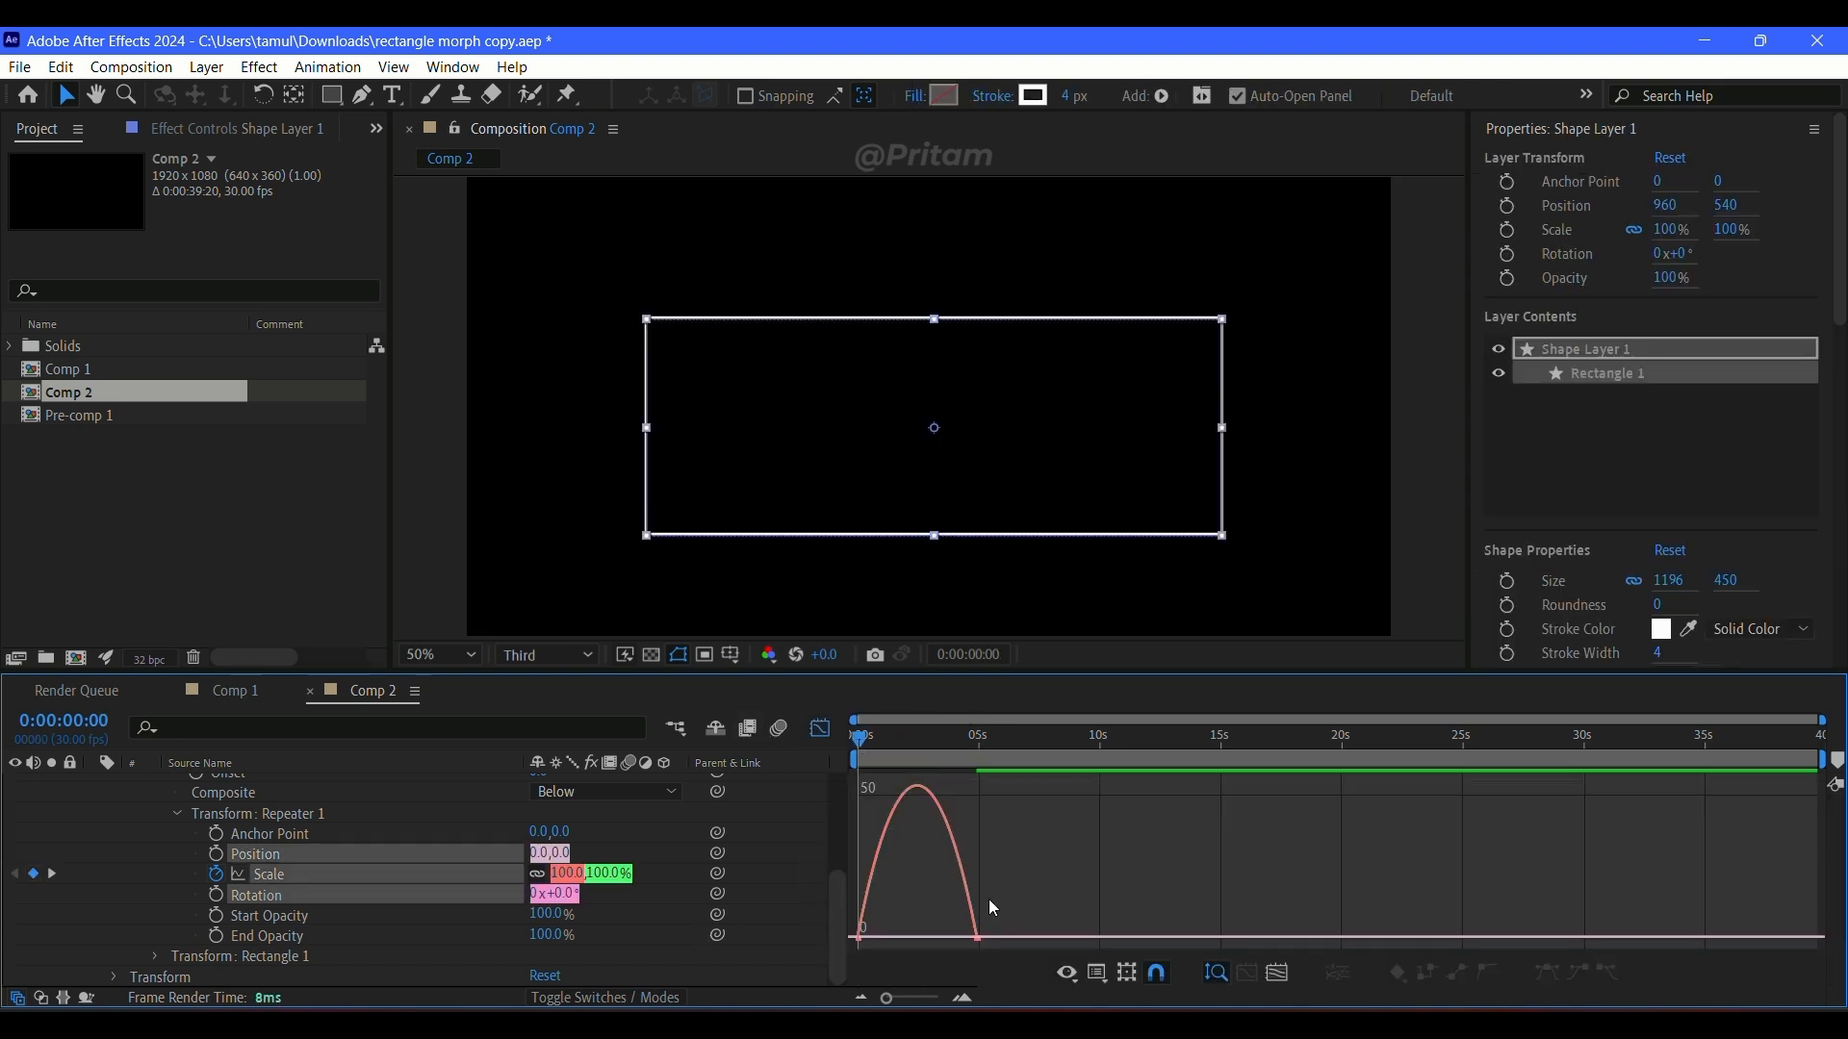
pyautogui.moveTo(982, 941)
pyautogui.mouseDown()
pyautogui.moveTo(881, 943)
pyautogui.moveTo(1053, 948)
pyautogui.moveTo(949, 933)
pyautogui.mouseUp()
pyautogui.hotkey('ctrl', 'z')
pyautogui.click(820, 728)
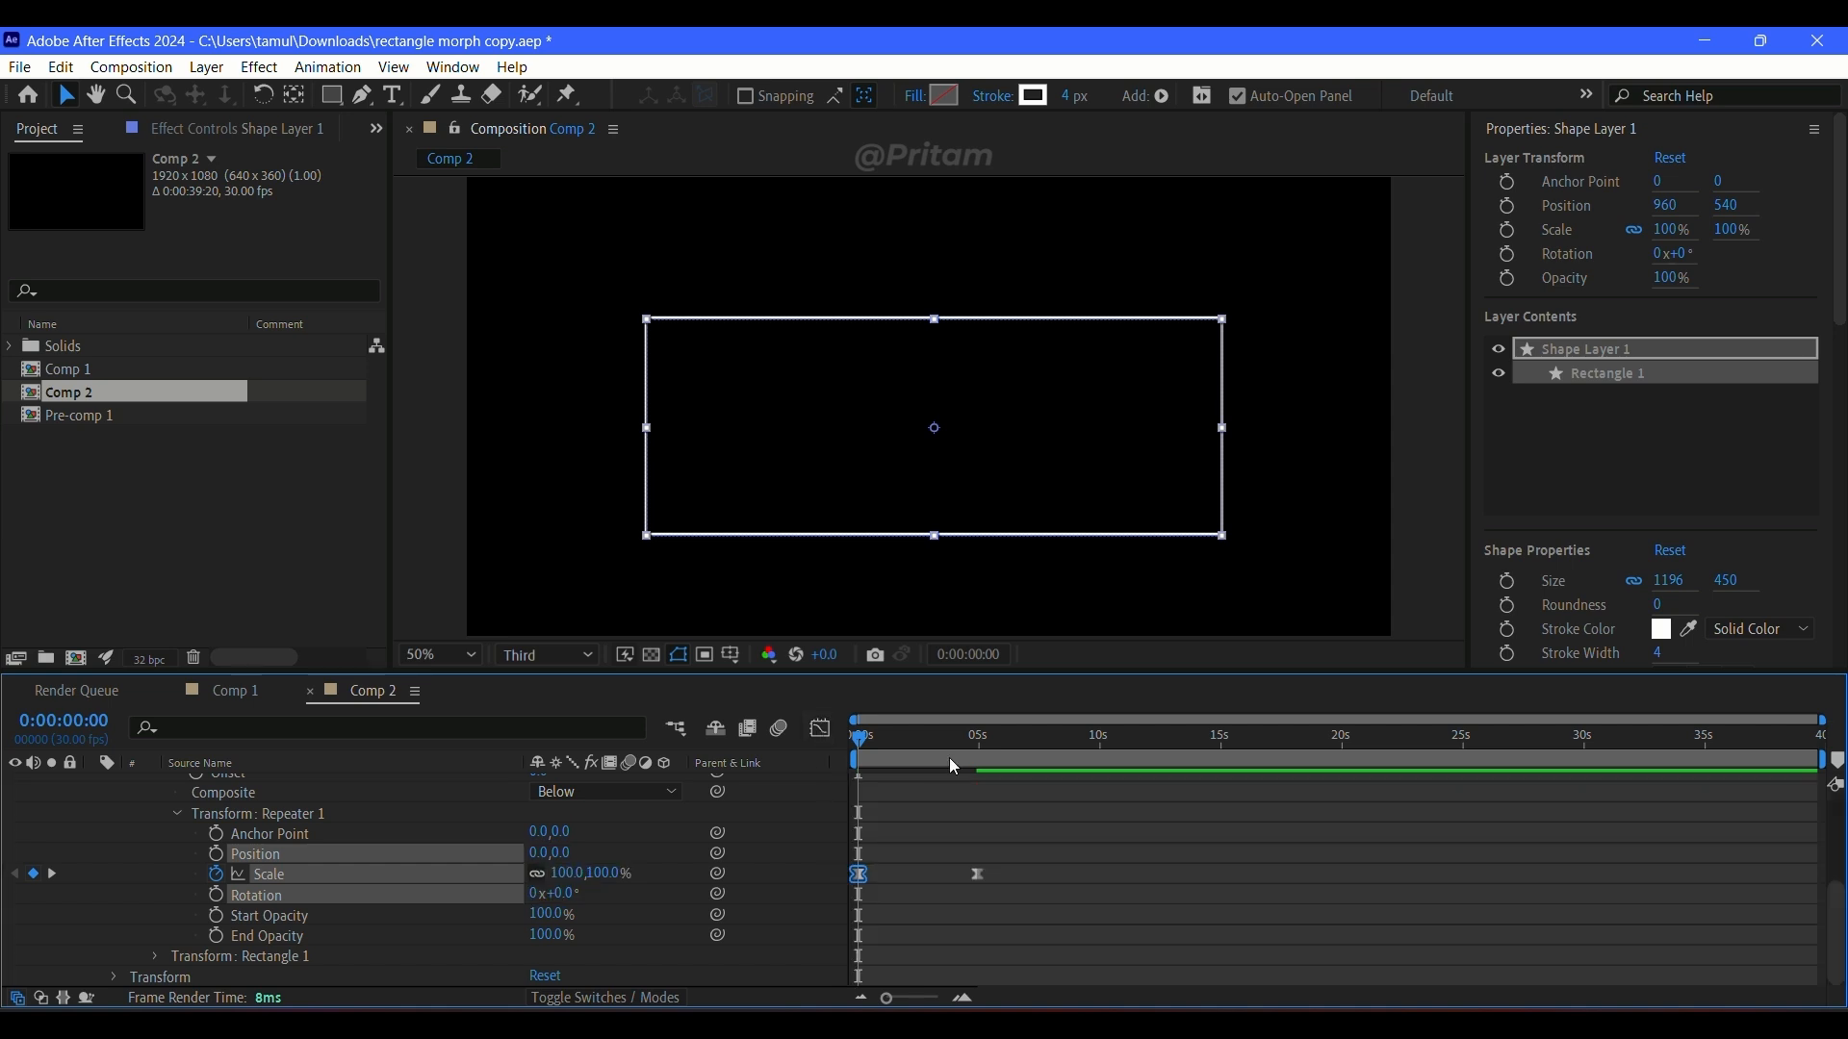
# Step: Preview the eased repeater scale animation and fit the whole composition in the viewer
pyautogui.press('space')
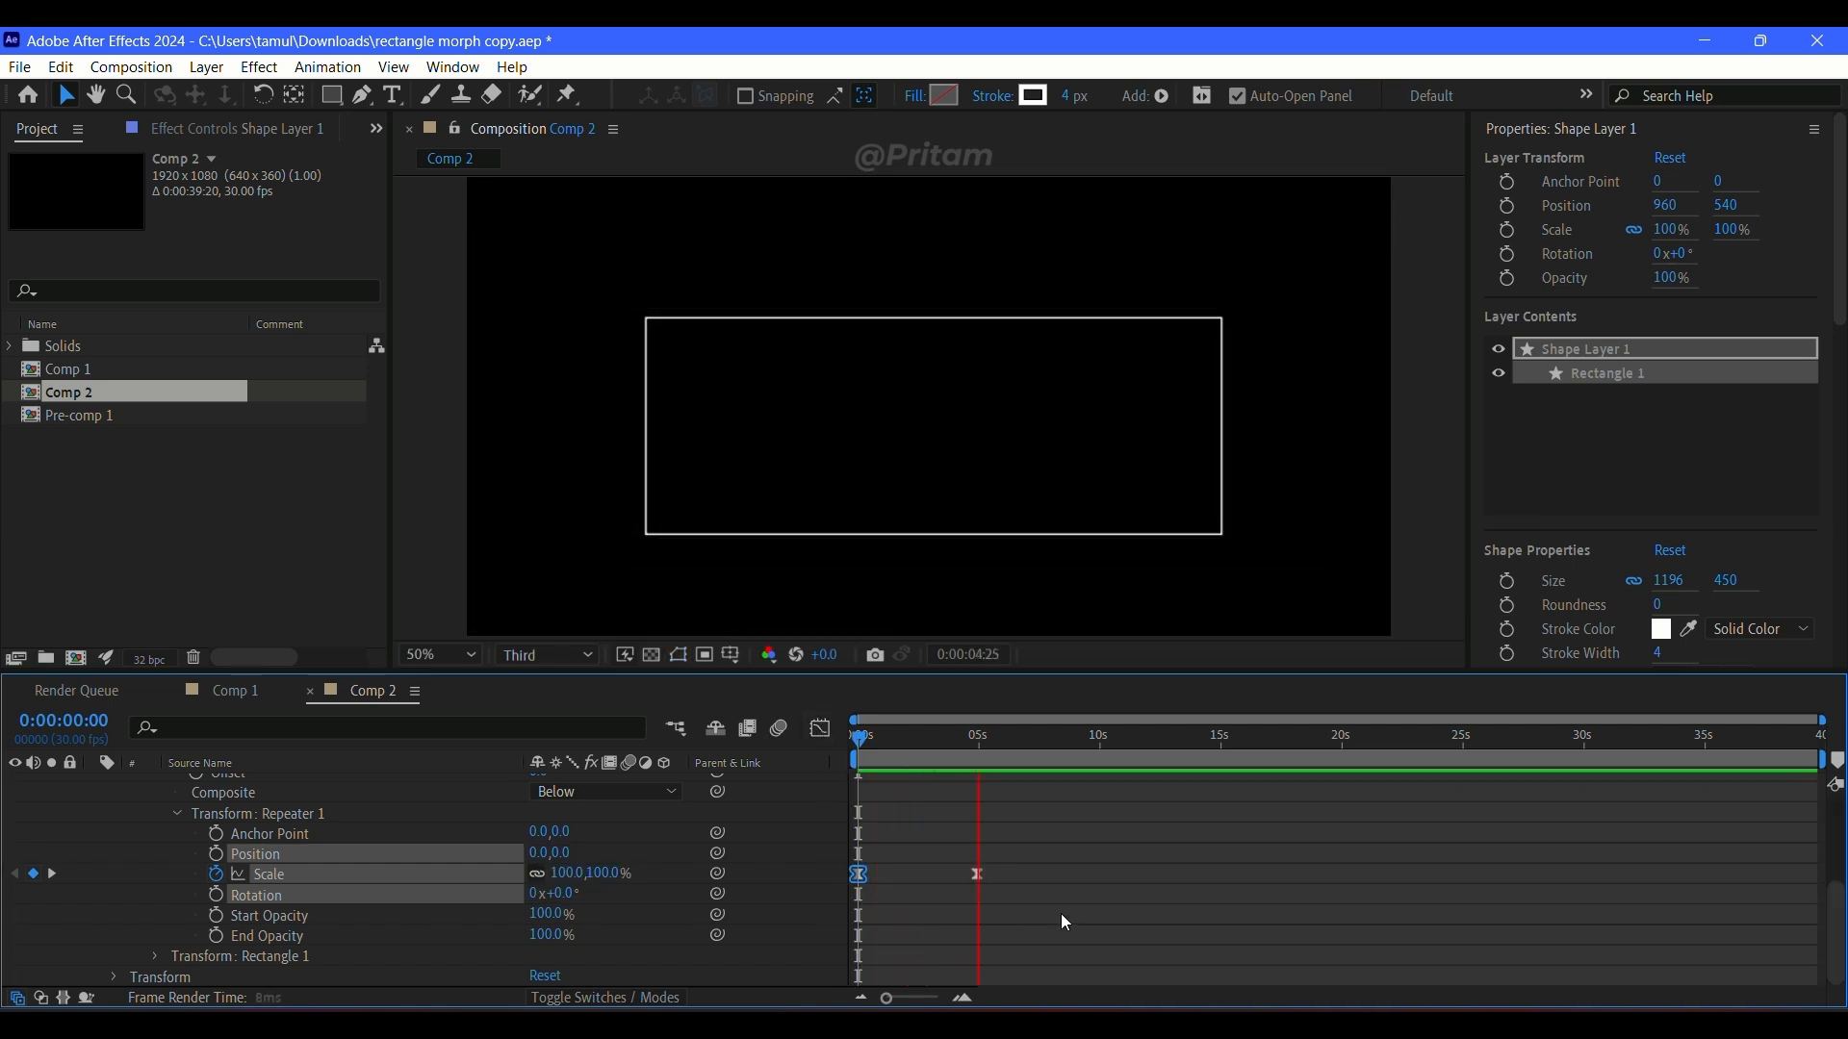
pyautogui.press(',')
pyautogui.click(461, 656)
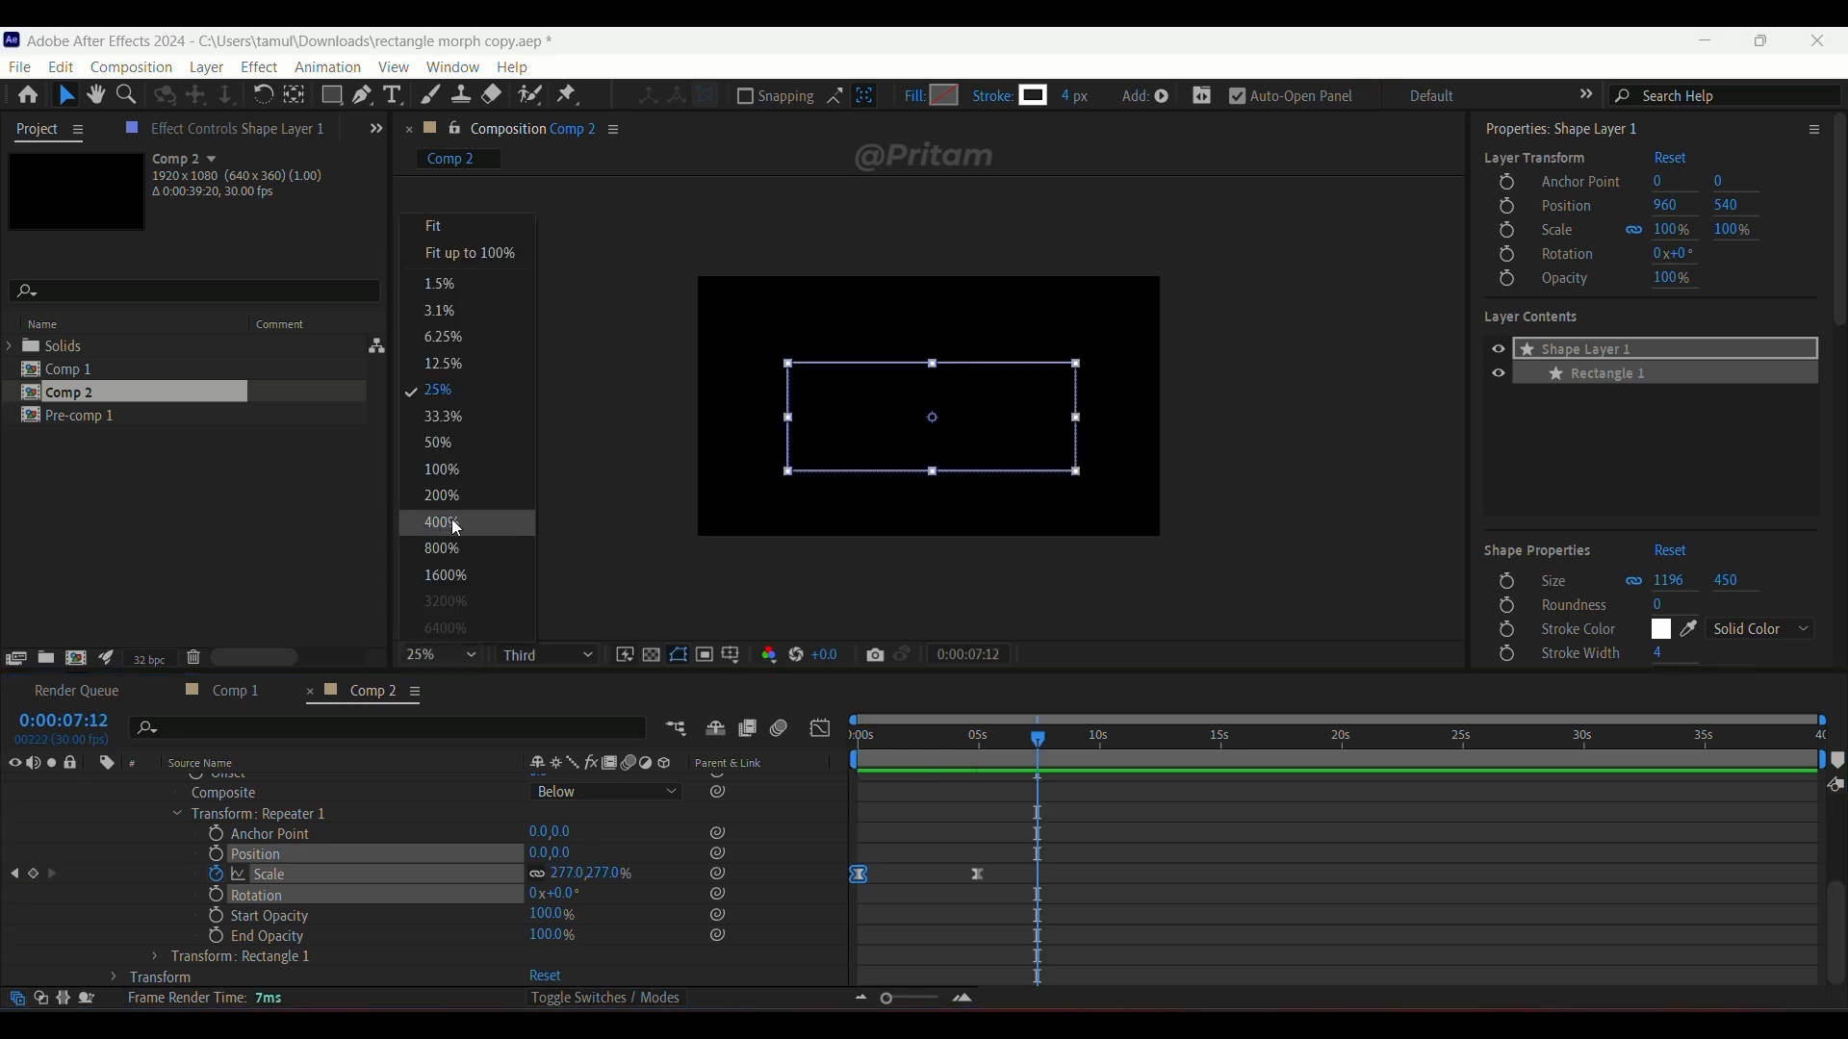
pyautogui.click(414, 227)
# Step: Center the rectangle shape layer horizontally and vertically in the composition
pyautogui.scroll(-10, 1569, 479)
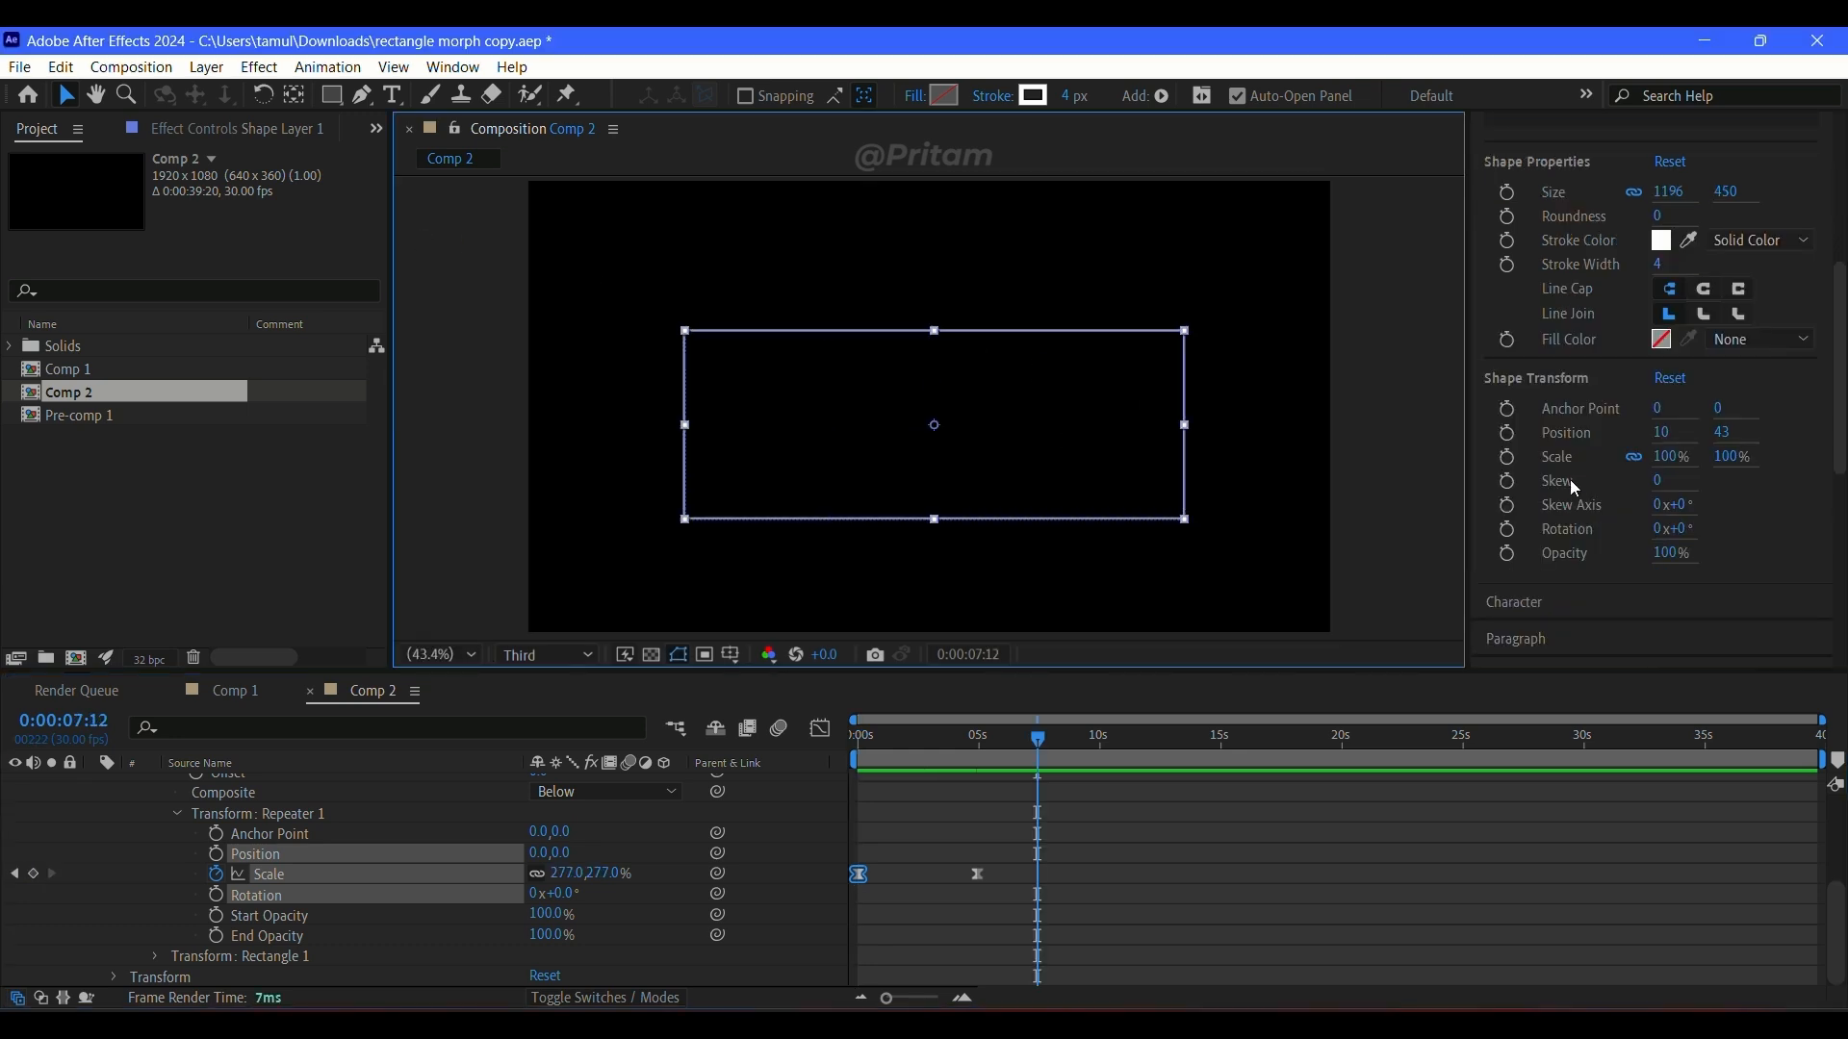
pyautogui.click(1506, 174)
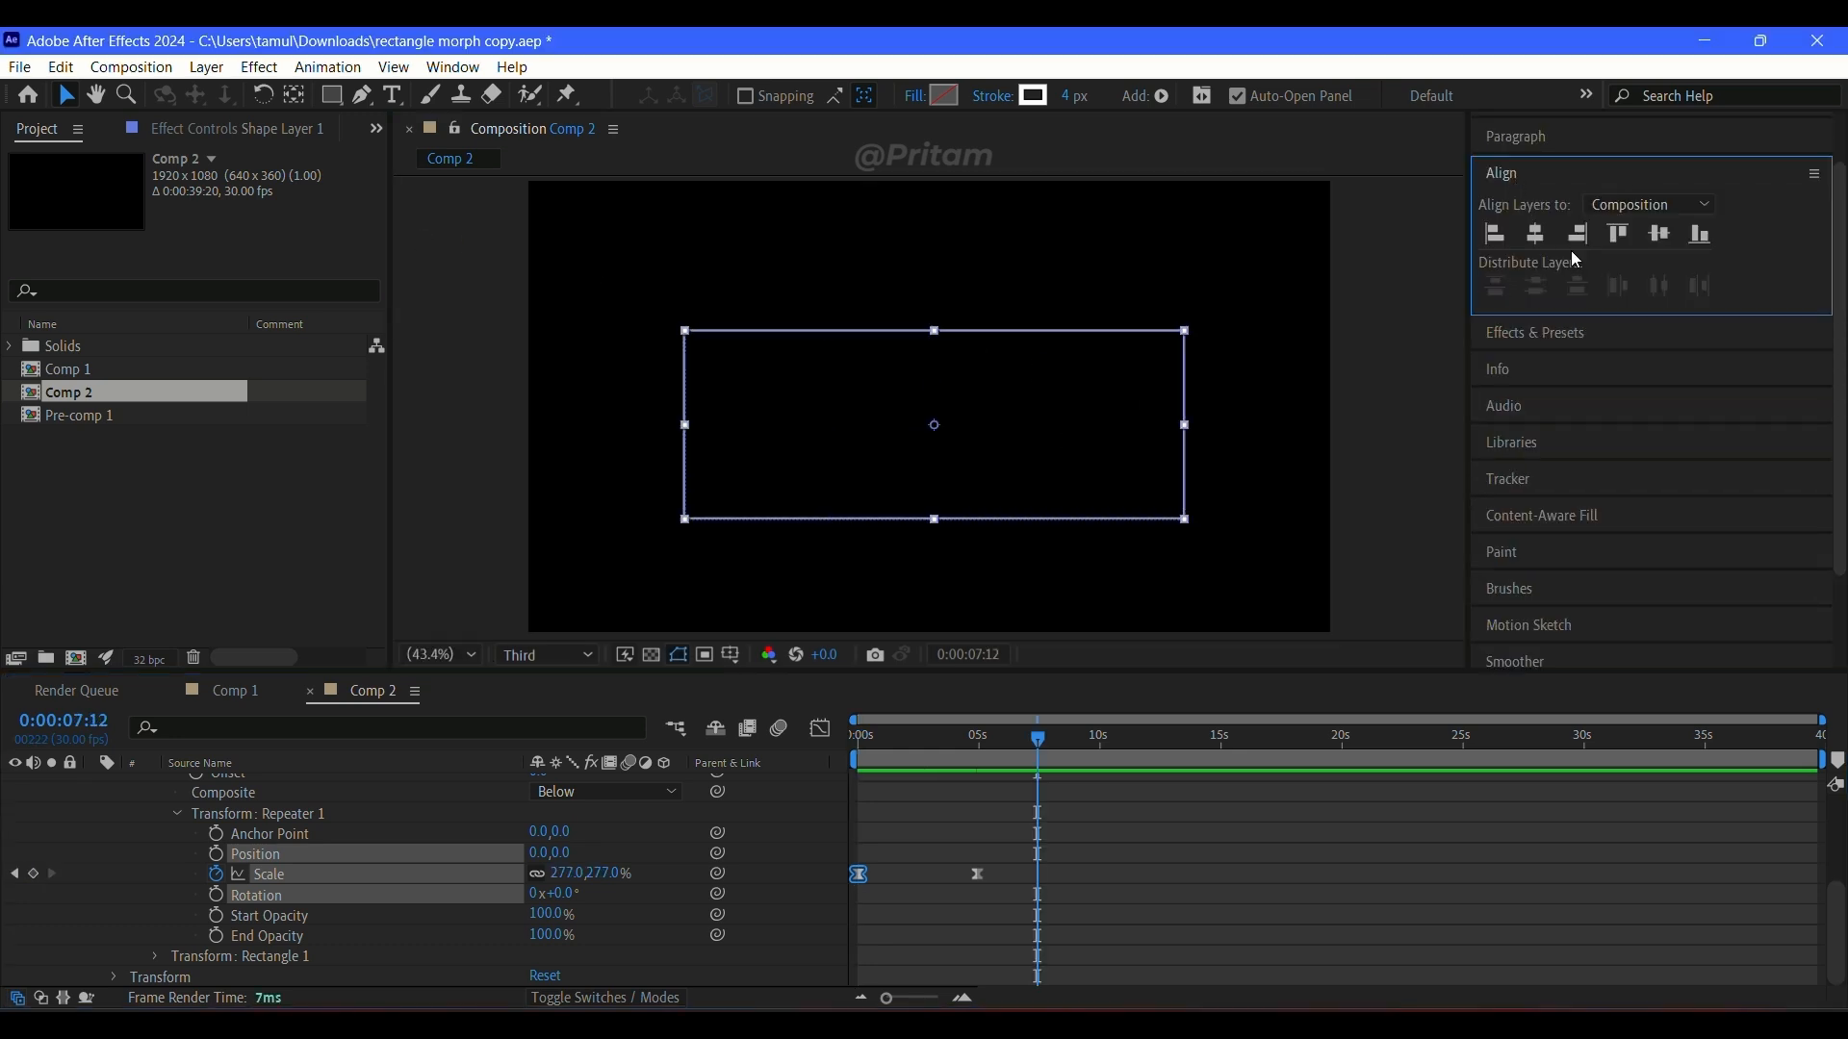
pyautogui.click(1536, 235)
pyautogui.click(1629, 242)
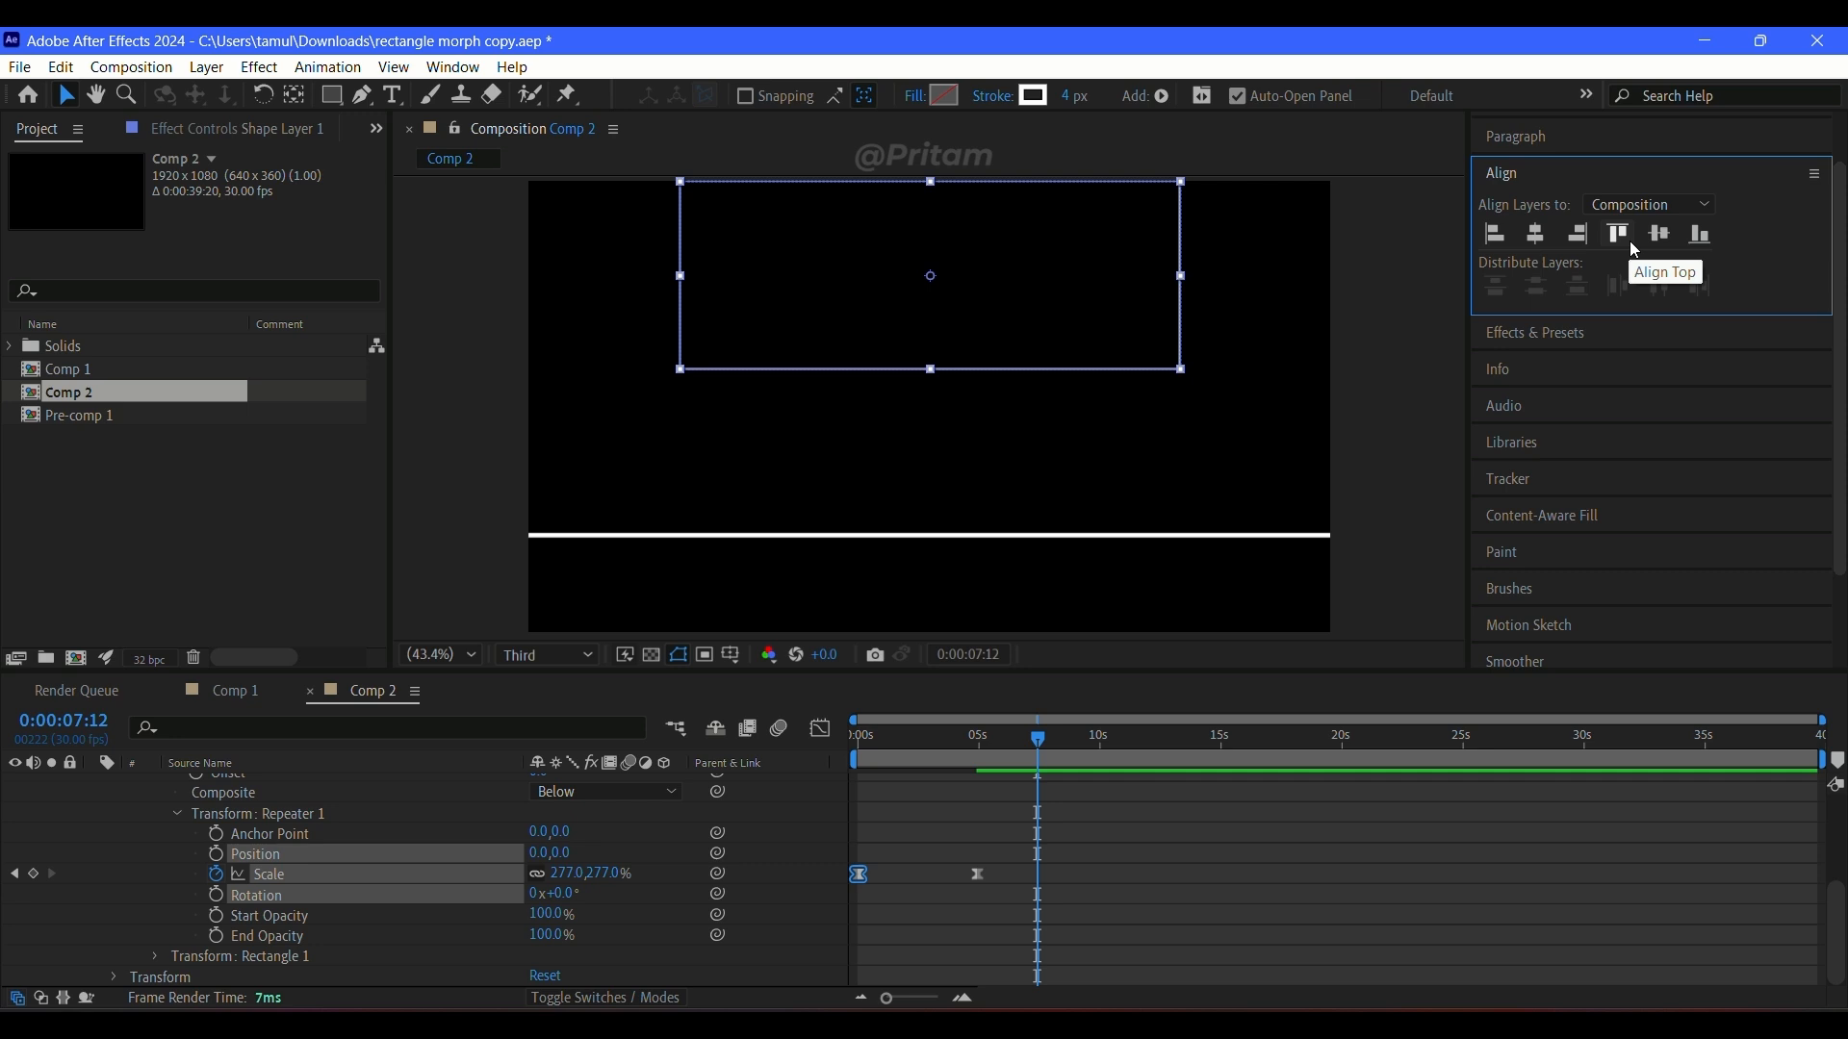
pyautogui.hotkey('ctrl', 'z')
pyautogui.click(1300, 894)
# Step: Preview the centered rectangle animation from the start of Comp 2
pyautogui.moveTo(1068, 740); pyautogui.dragTo(789, 741)
pyautogui.press('space')
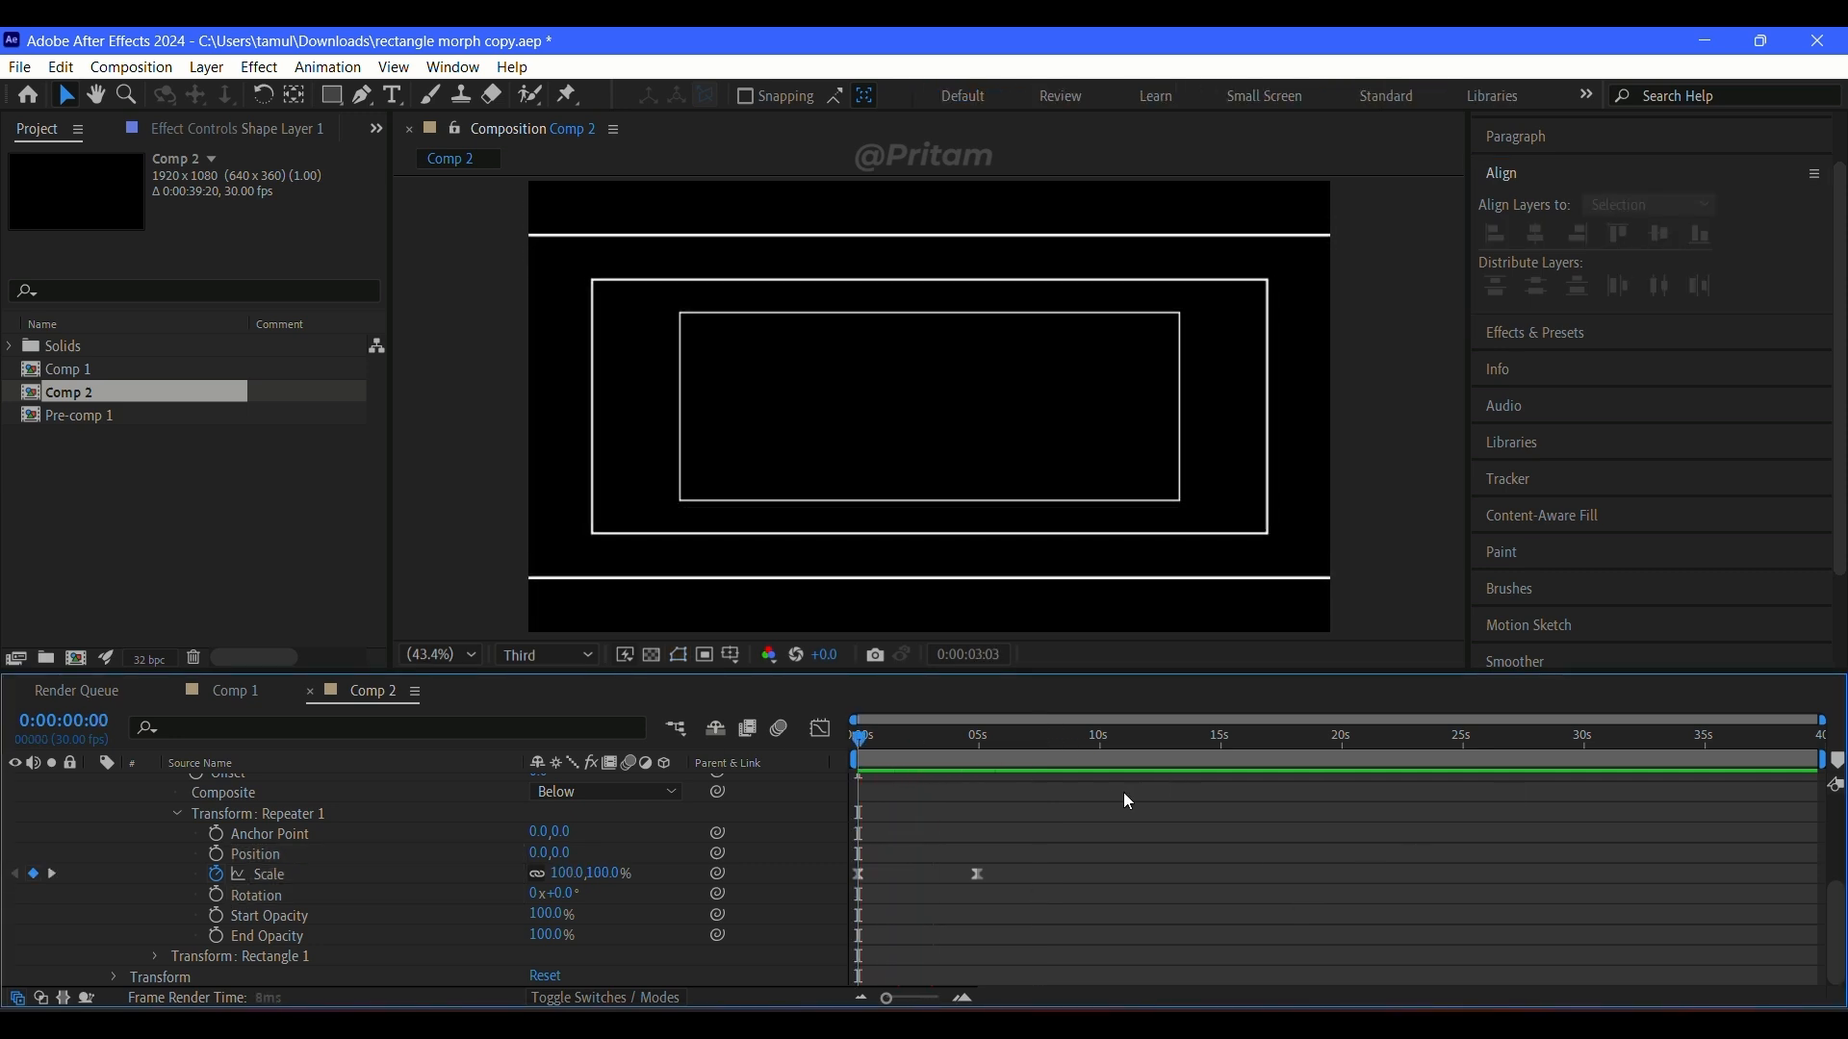
pyautogui.press('space')
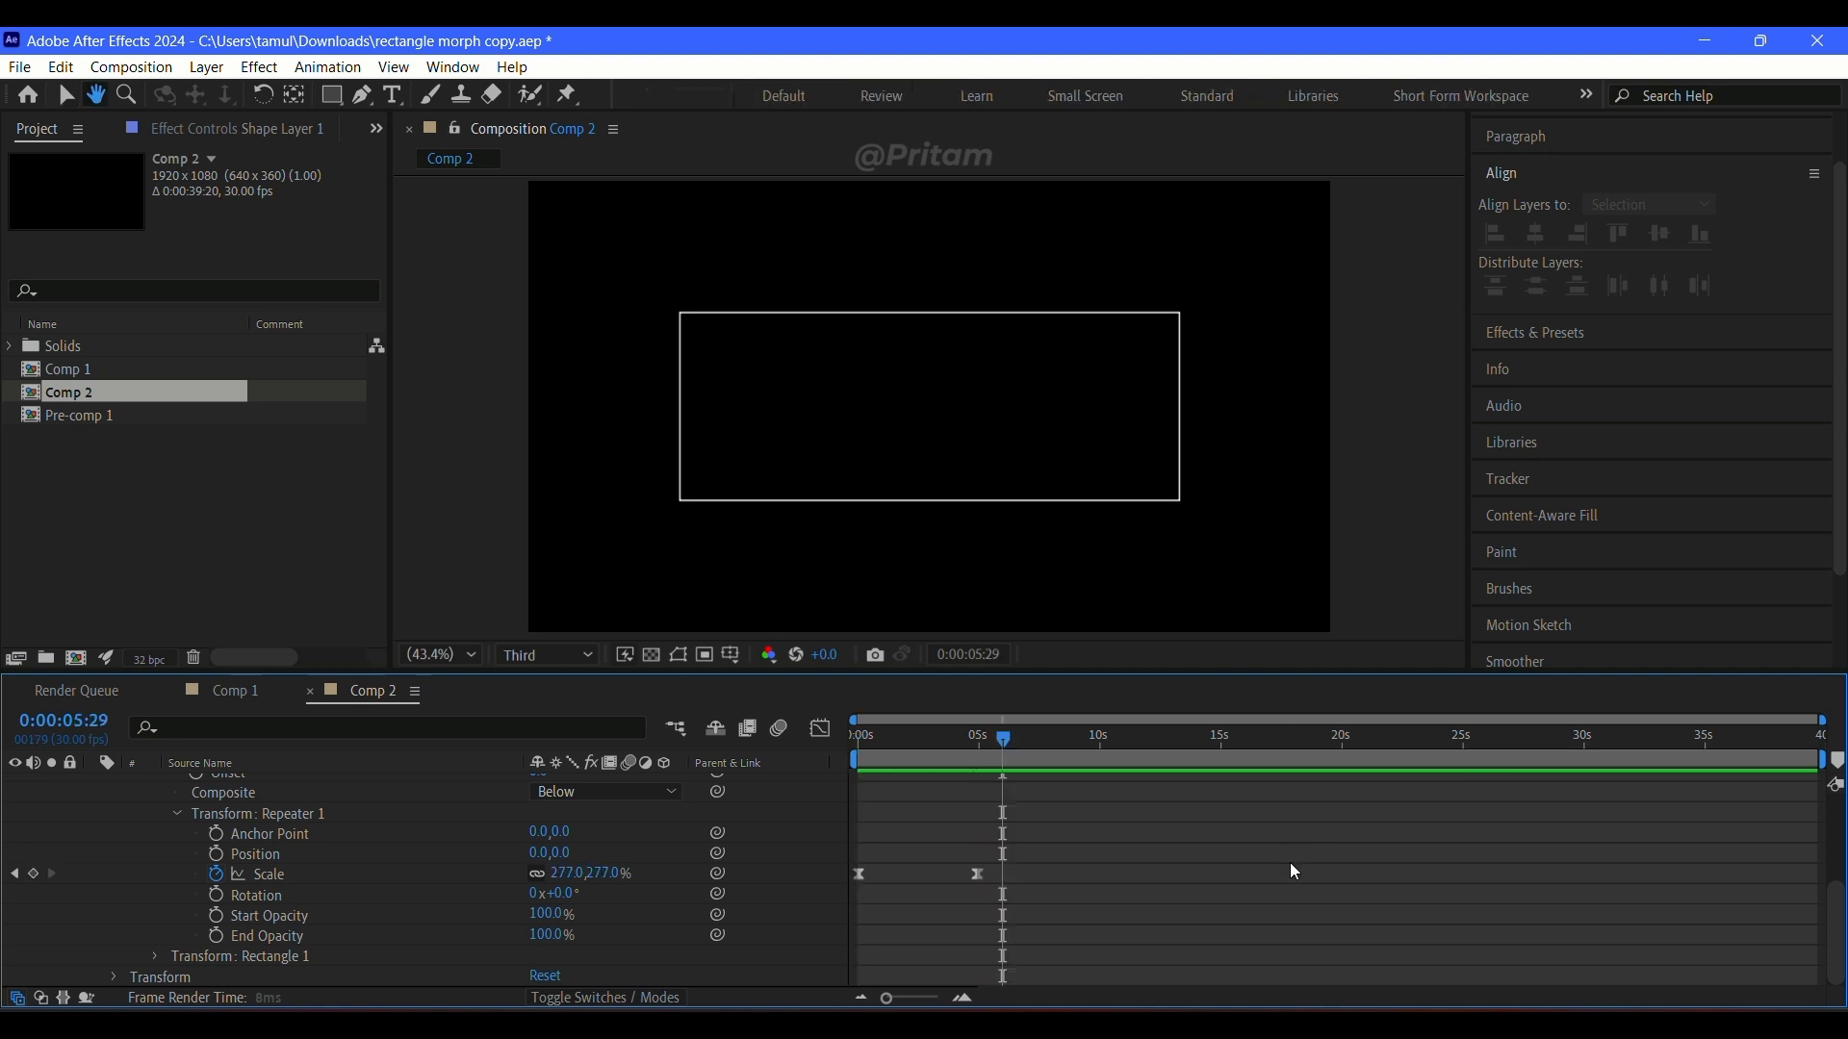
# Step: Examine the reference ring morph animation in Comp 1 and return to Comp 2
pyautogui.click(235, 693)
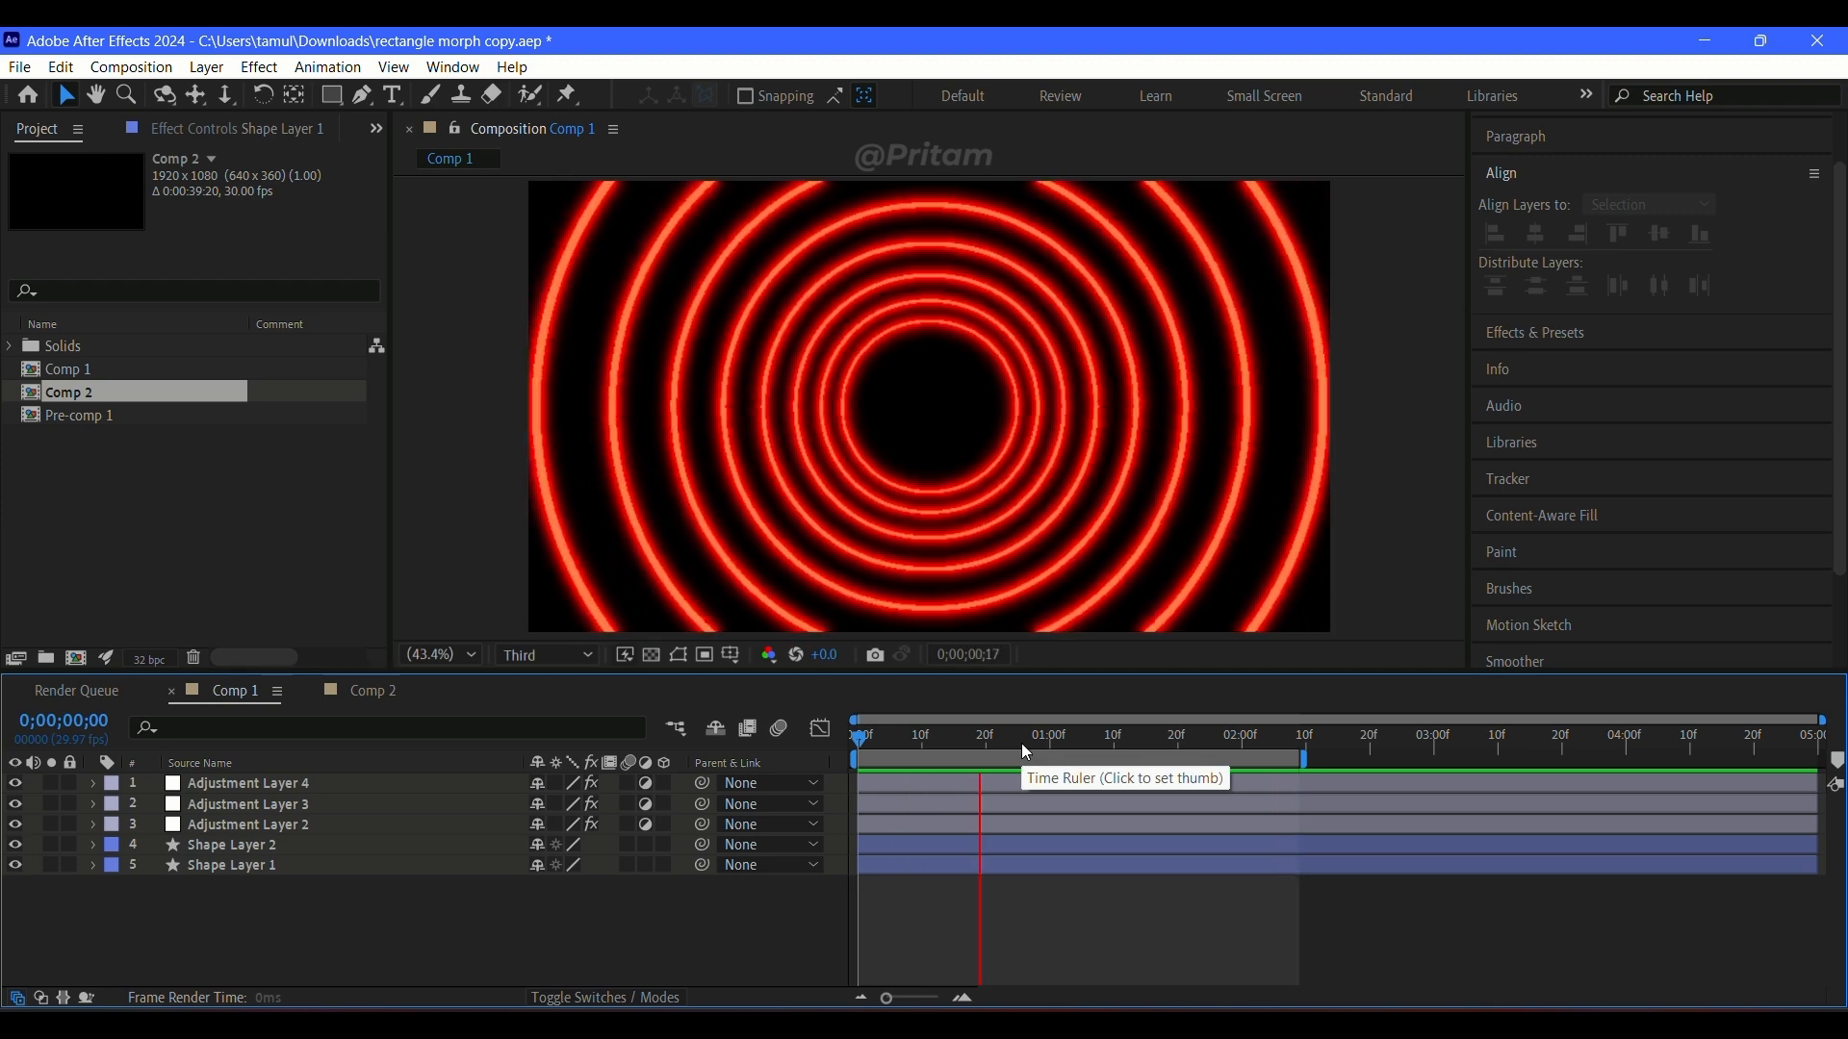
pyautogui.press('space')
pyautogui.moveTo(918, 748)
pyautogui.mouseDown()
pyautogui.moveTo(878, 741)
pyautogui.moveTo(937, 741)
pyautogui.moveTo(817, 729)
pyautogui.moveTo(1313, 727)
pyautogui.moveTo(915, 745)
pyautogui.mouseUp()
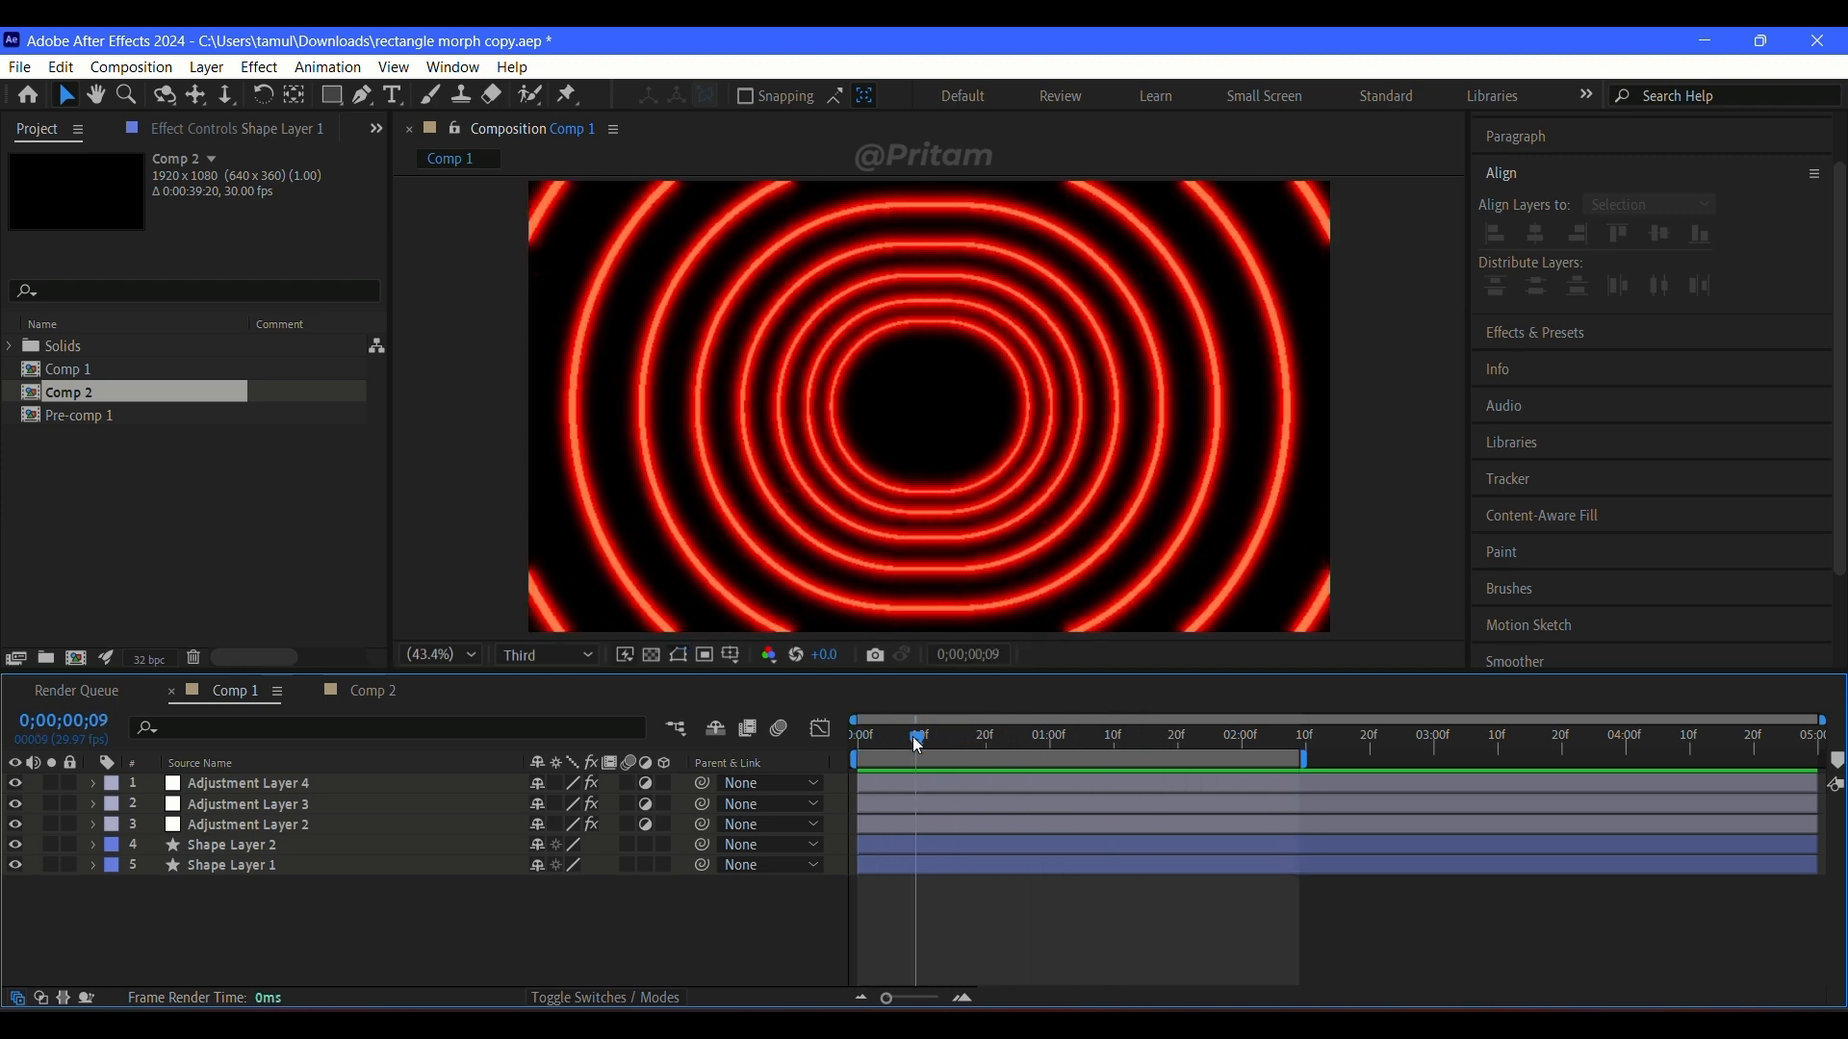
pyautogui.click(407, 691)
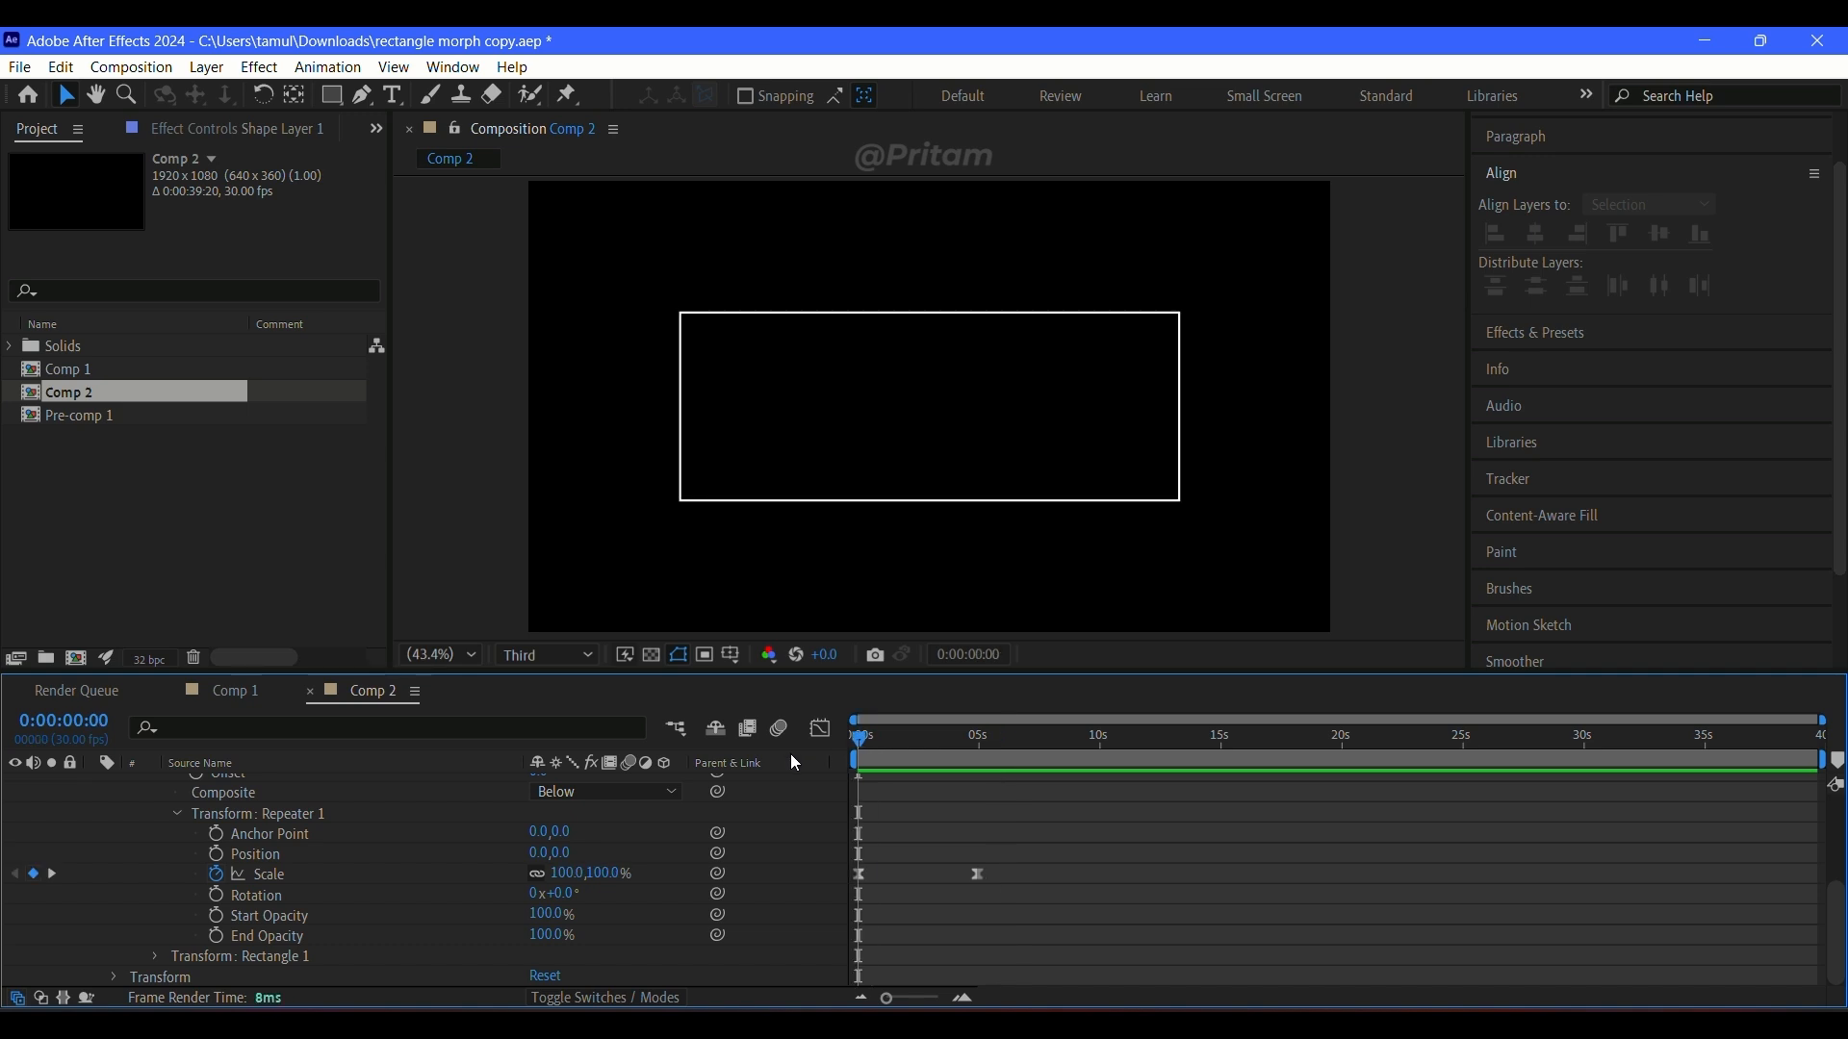
# Step: Add keyframes for Rectangle Path 1's roundness and size at 0:00:00:00
pyautogui.click(178, 814)
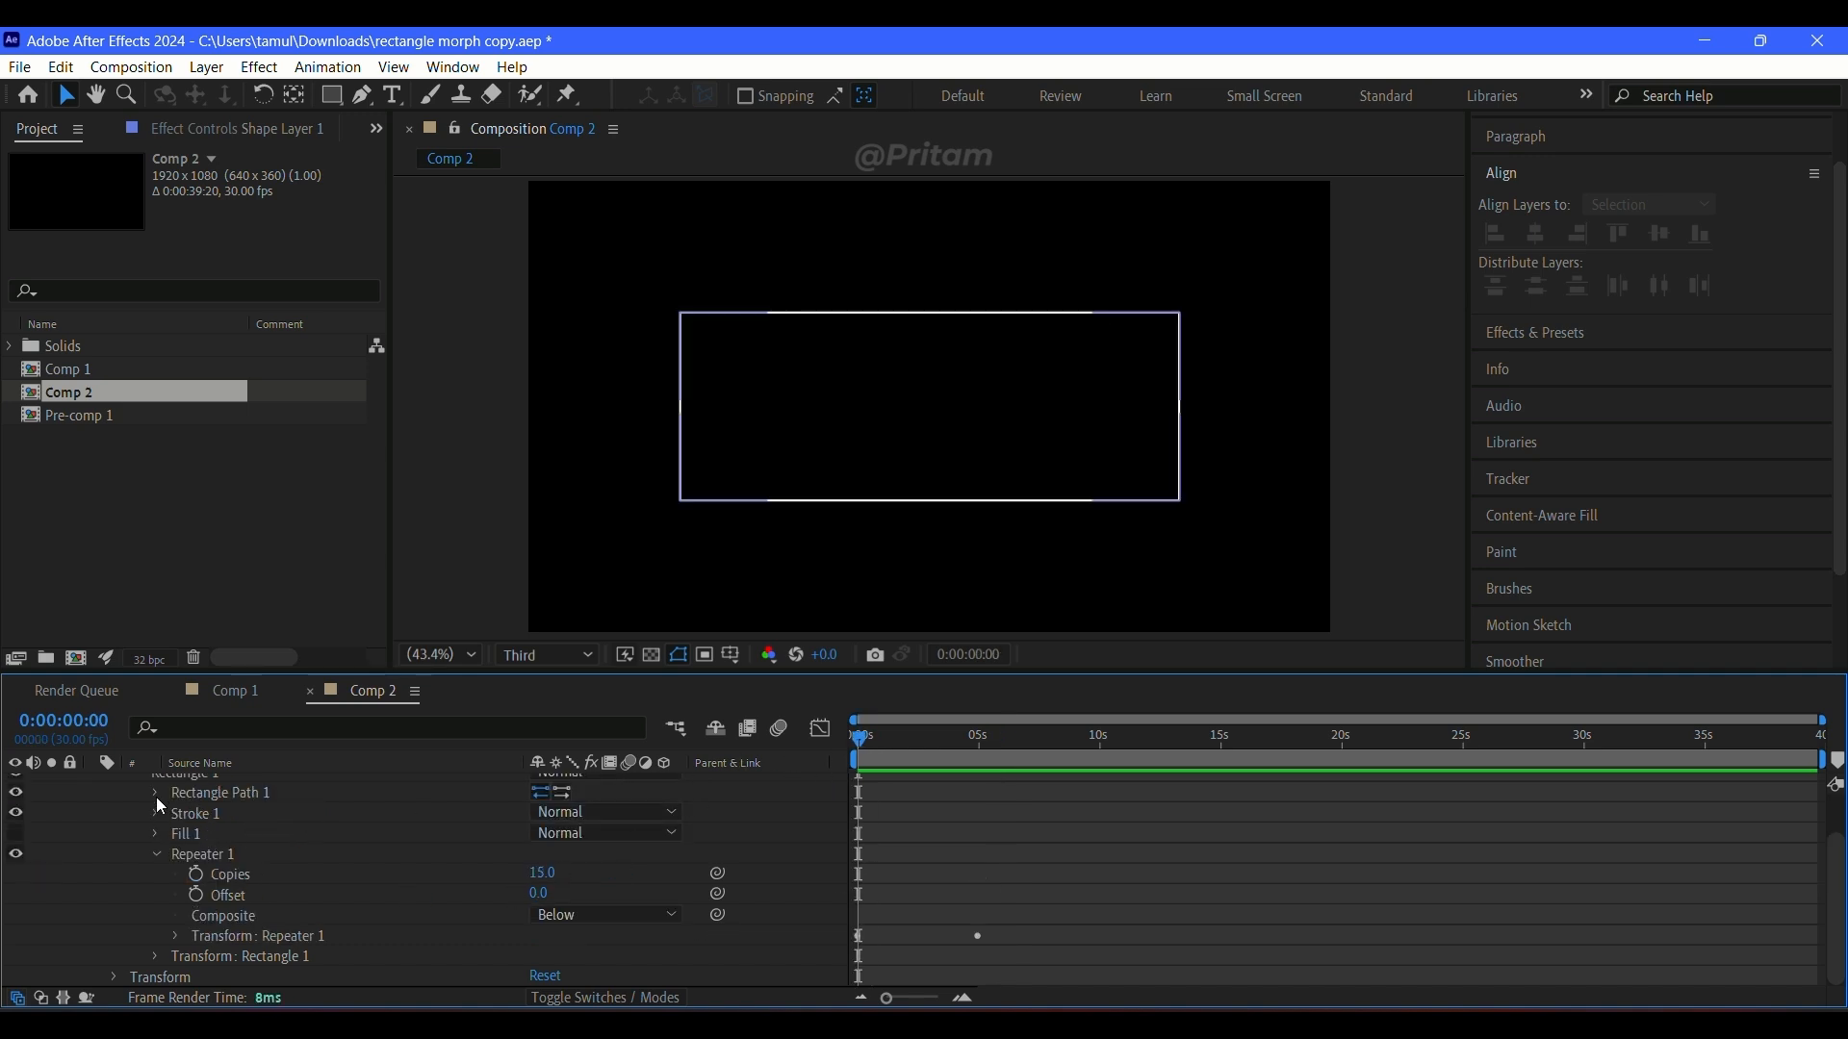
pyautogui.scroll(3, 192, 799)
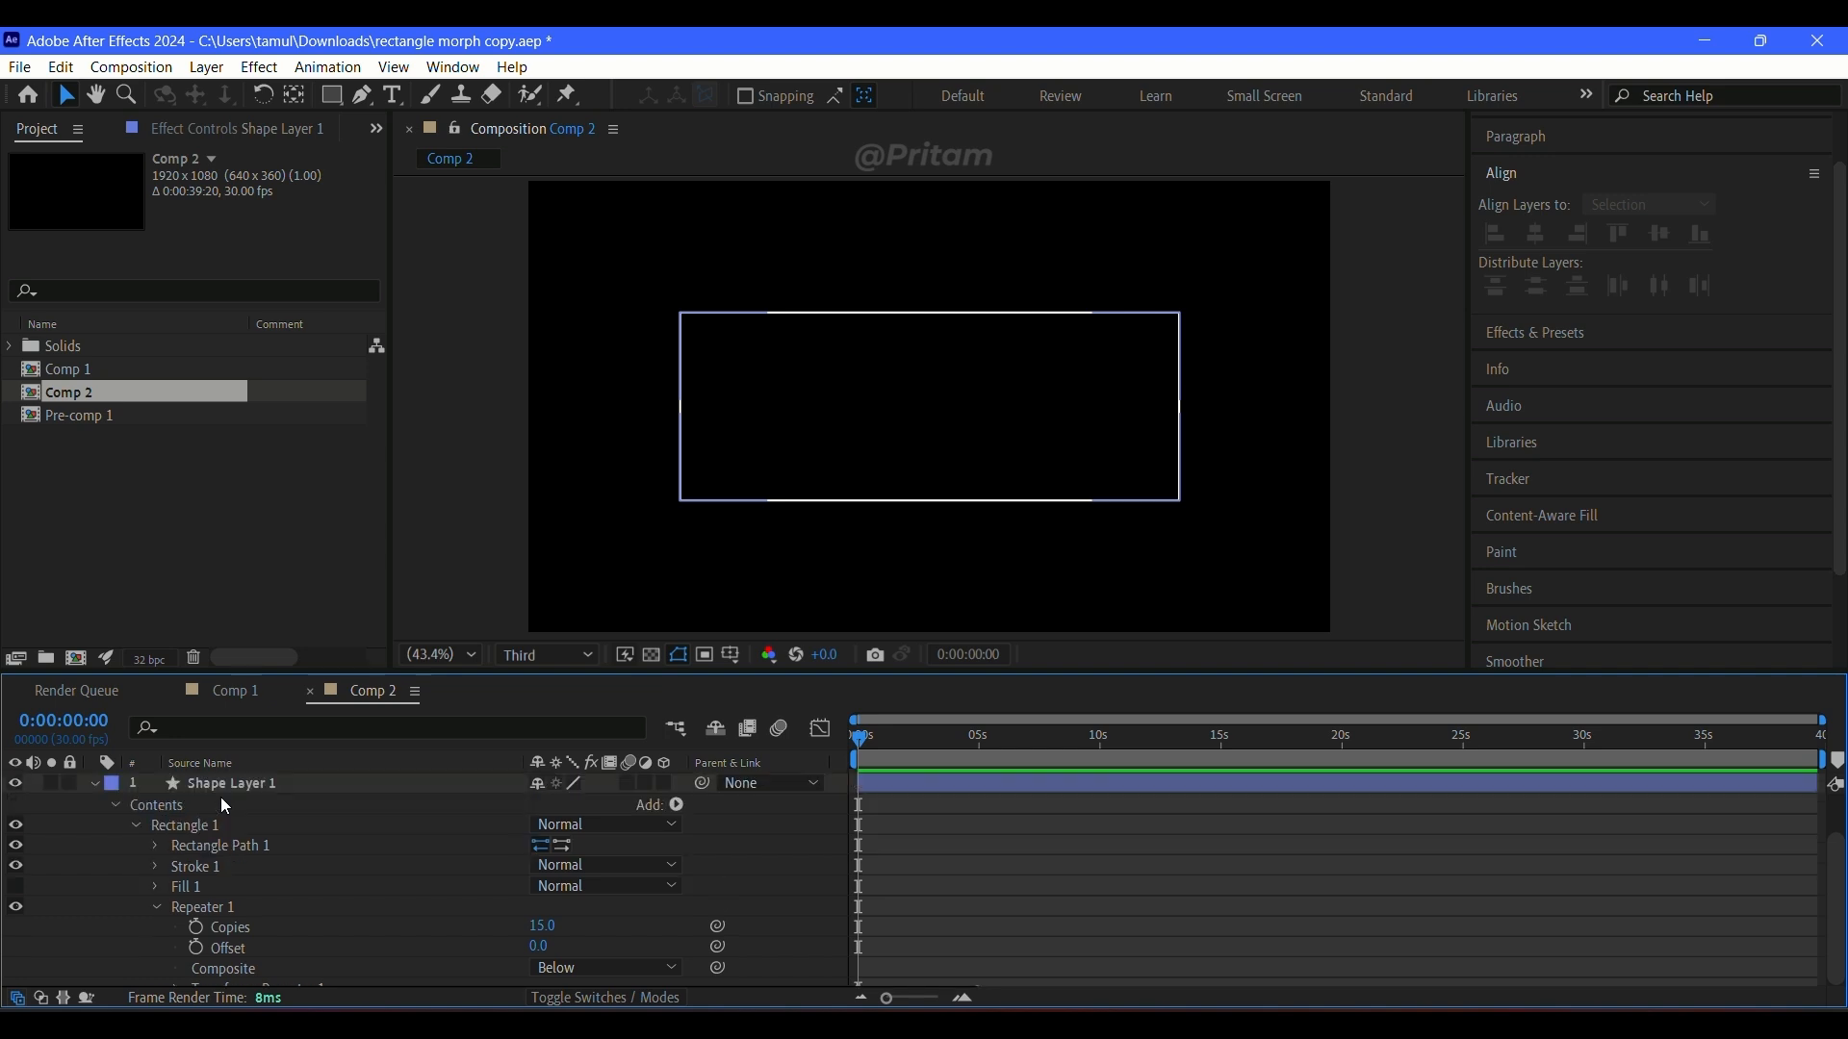
pyautogui.click(155, 847)
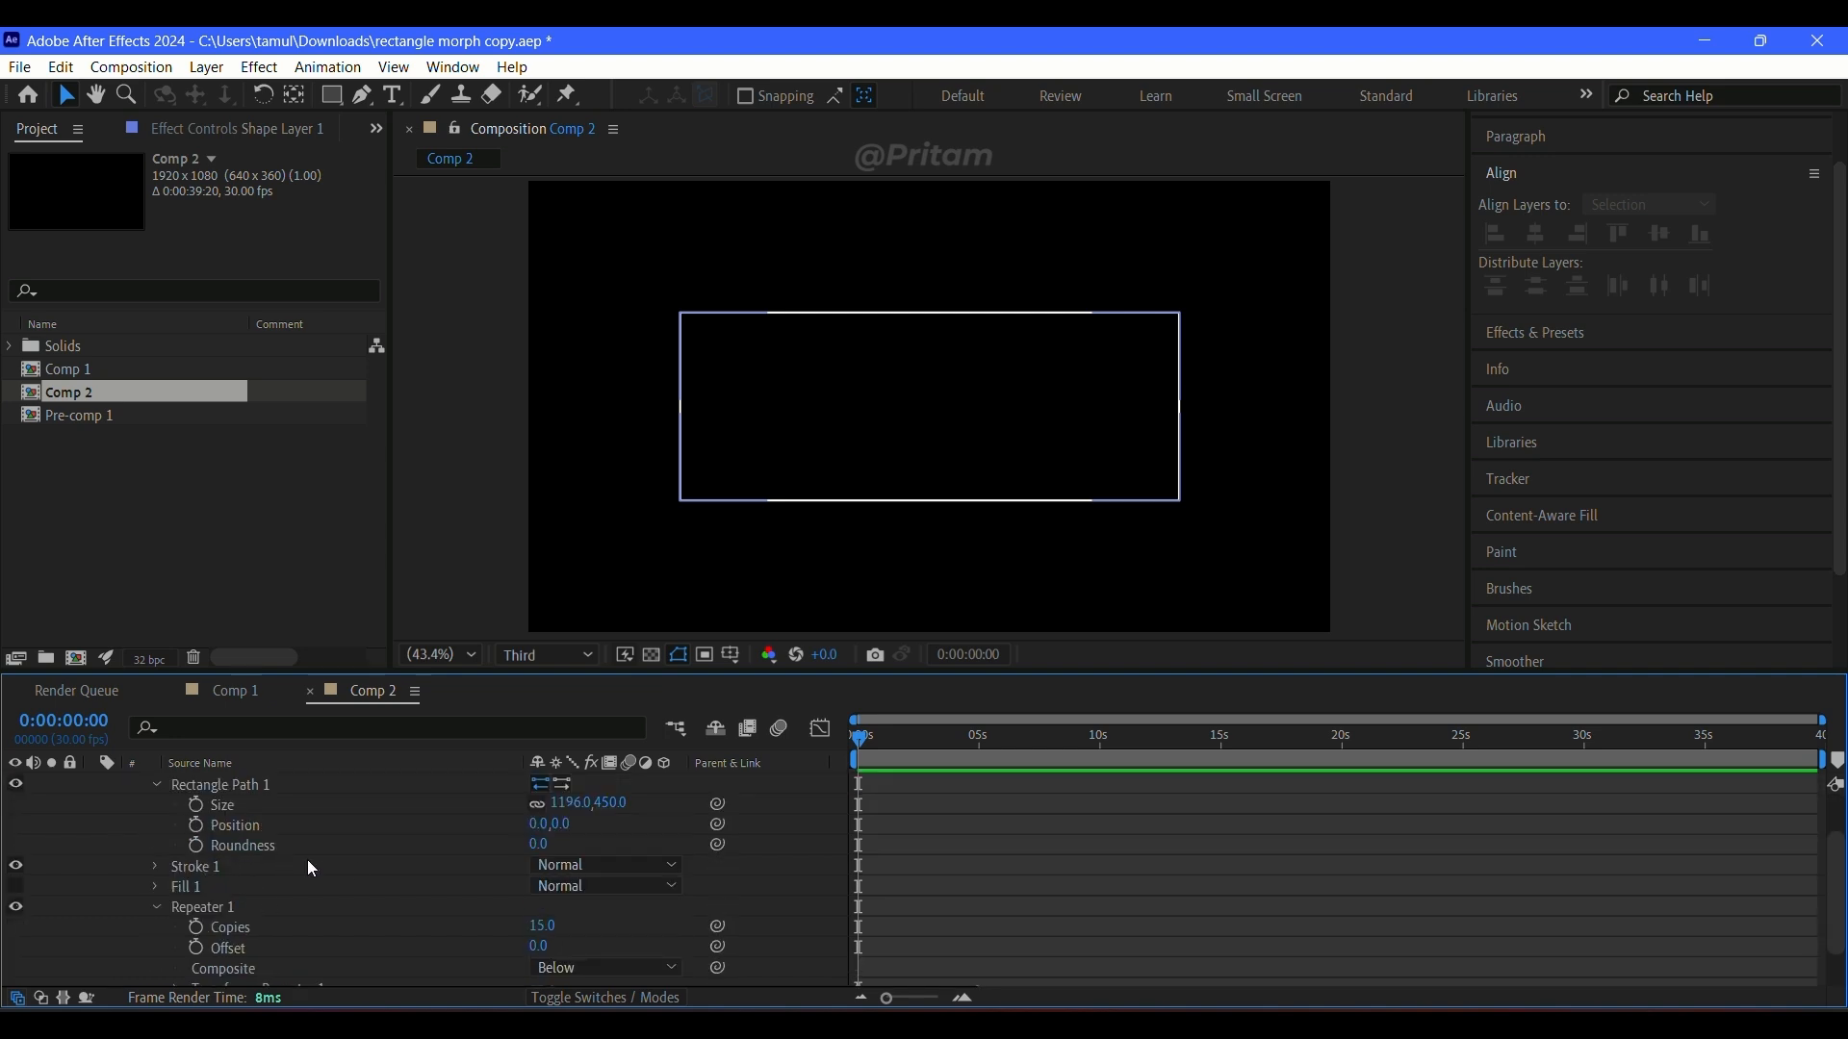
pyautogui.click(195, 846)
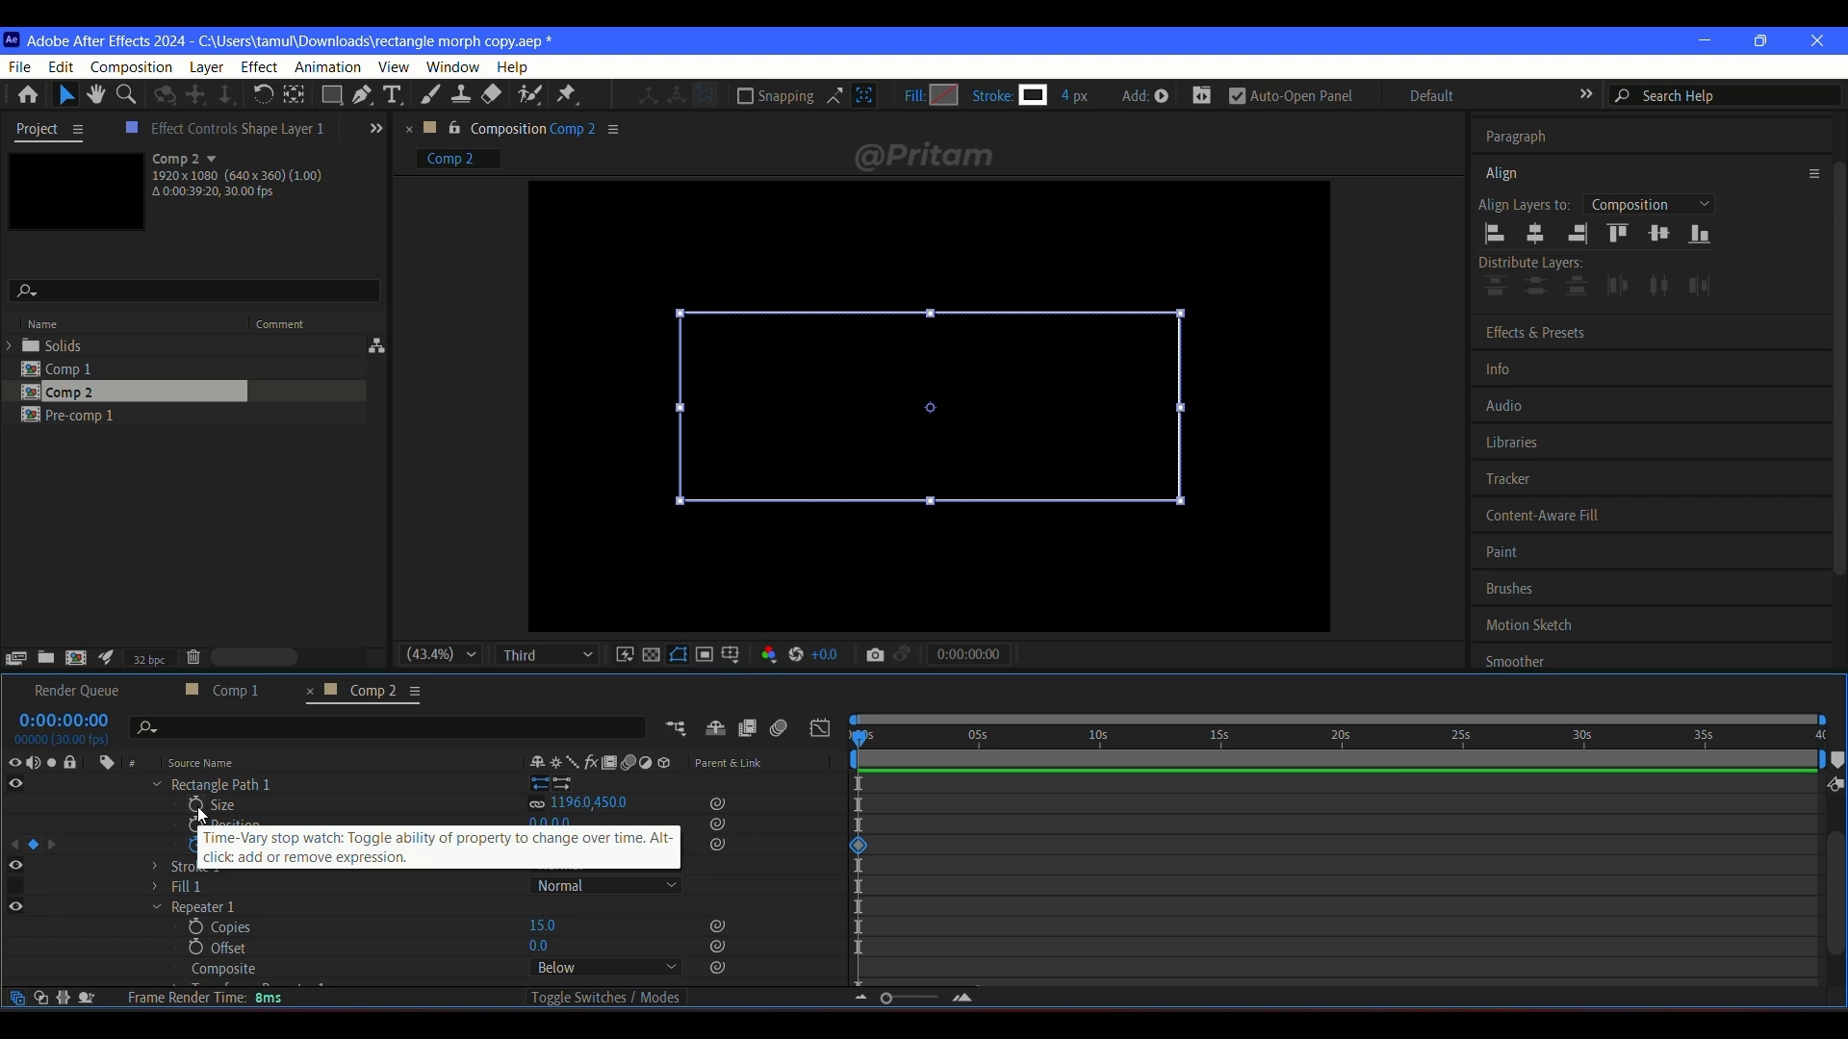
pyautogui.click(197, 807)
# Step: At 0:00:02:07, keyframe Rectangle Path 1's roundness at 420 and its size at 472 × 450 with proportions unlinked
pyautogui.click(893, 743)
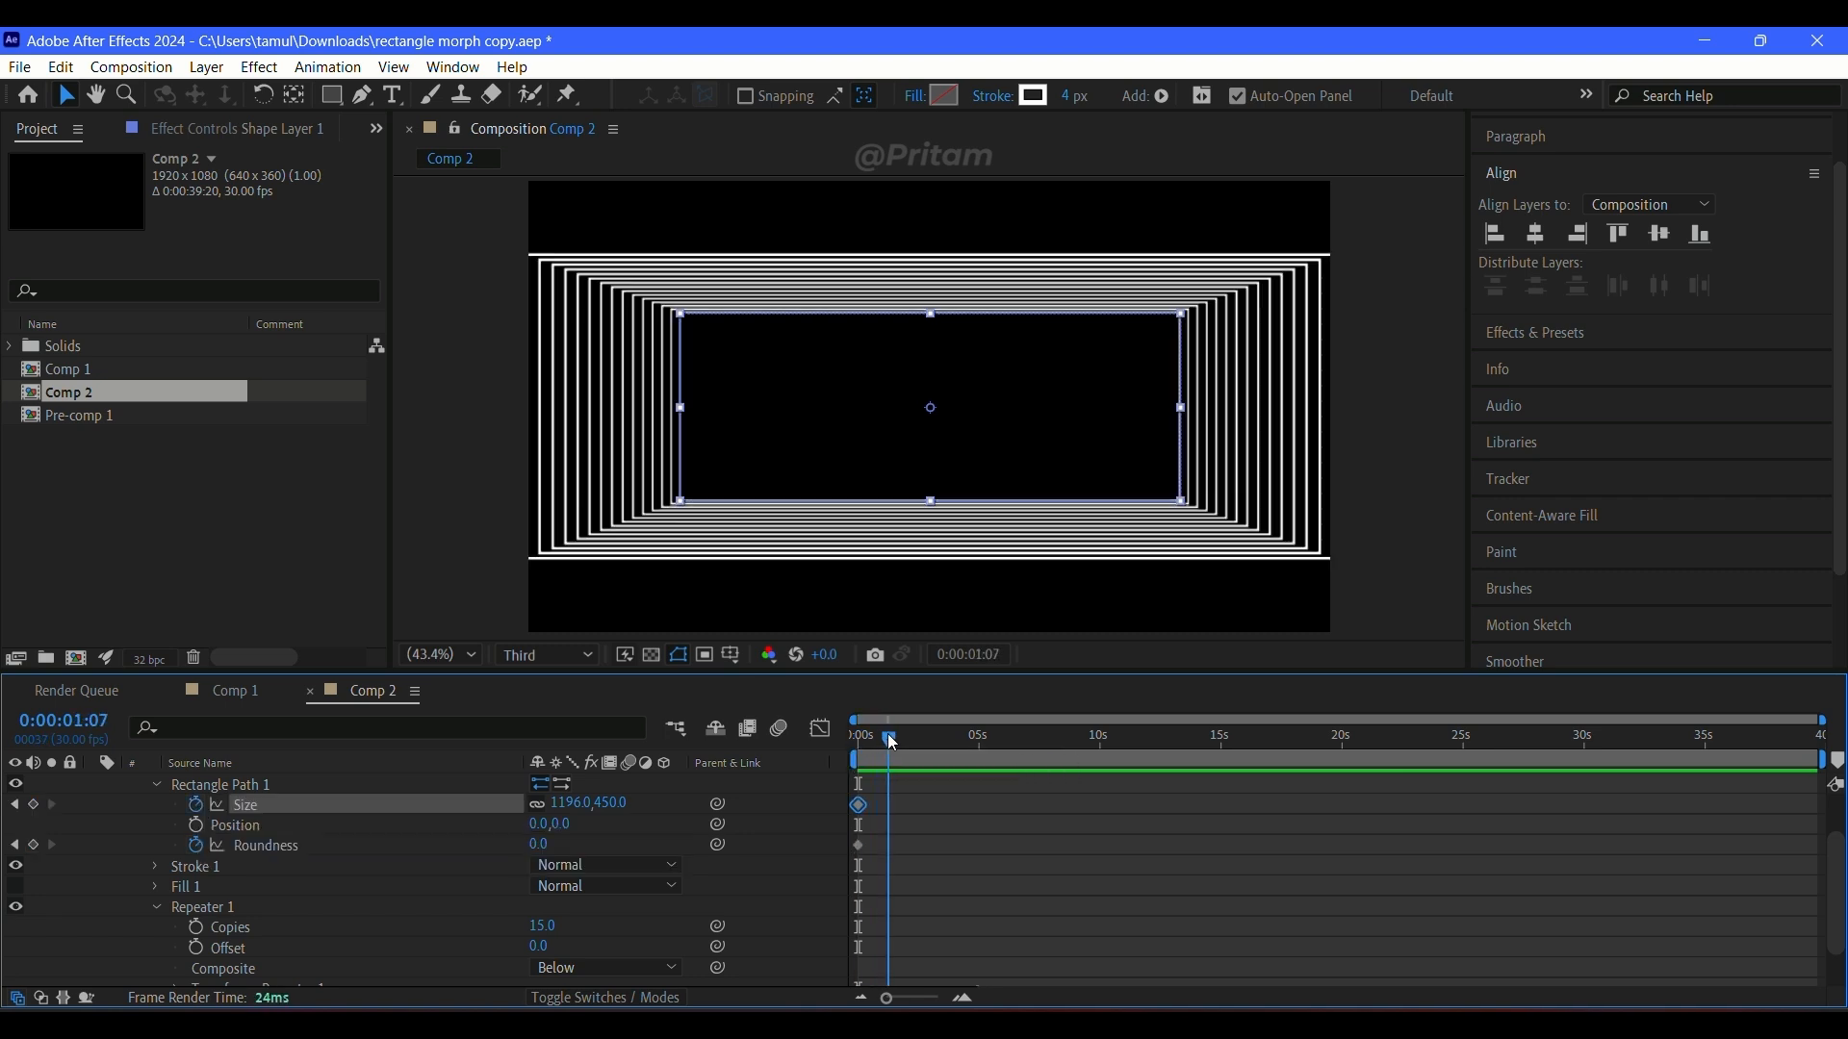
pyautogui.moveTo(893, 743)
pyautogui.mouseDown()
pyautogui.moveTo(858, 743)
pyautogui.moveTo(917, 742)
pyautogui.mouseUp()
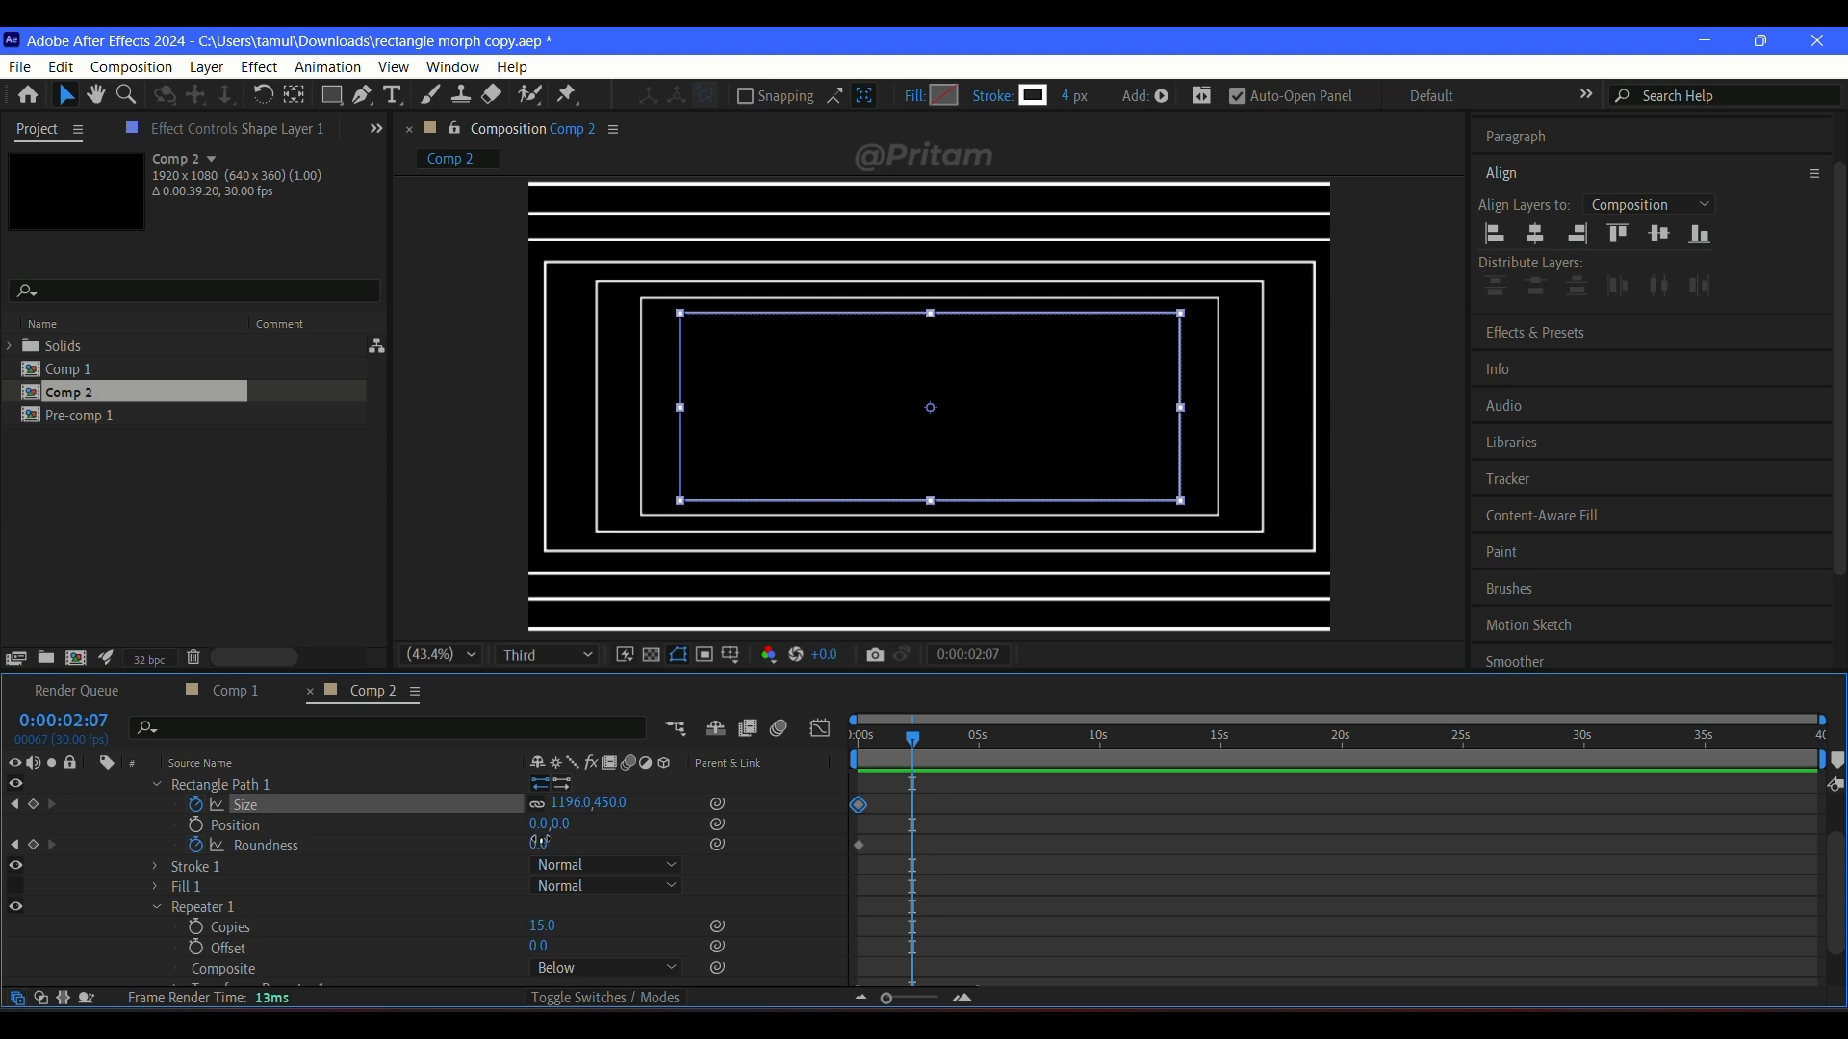
pyautogui.moveTo(539, 843)
pyautogui.mouseDown()
pyautogui.moveTo(596, 843)
pyautogui.moveTo(539, 843)
pyautogui.mouseUp()
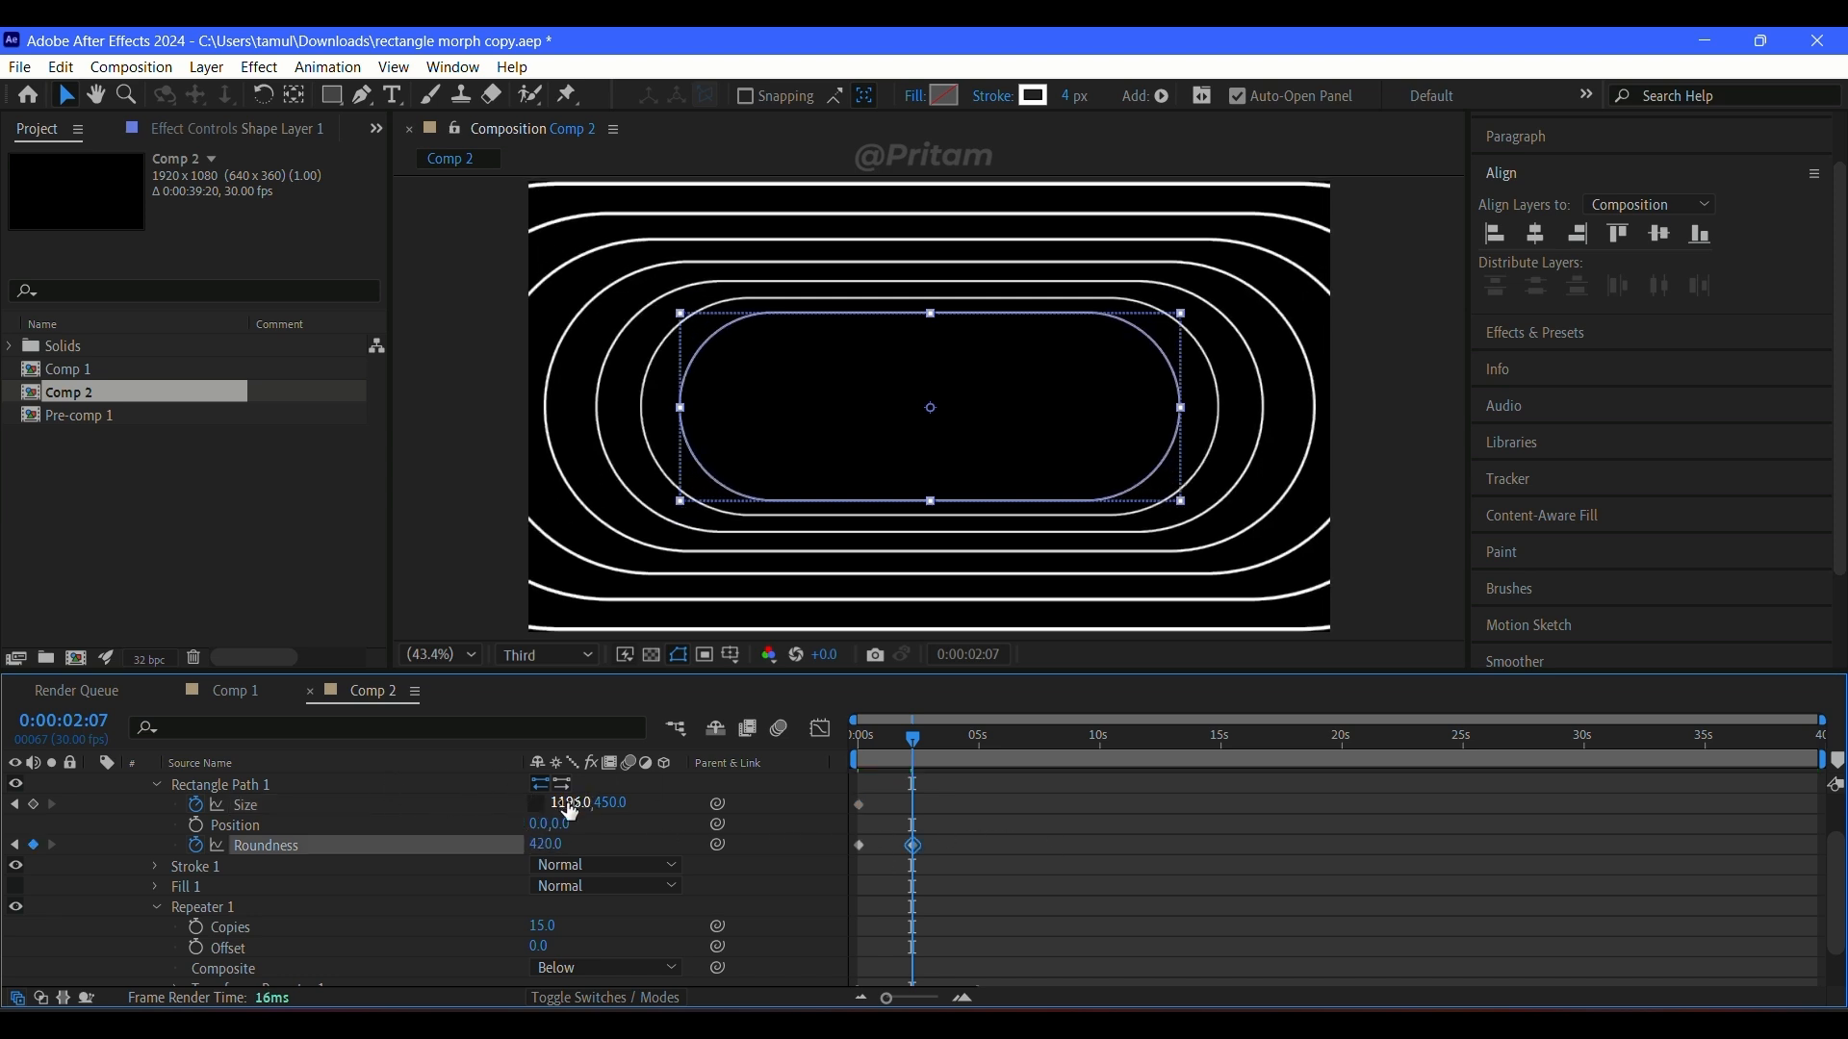
pyautogui.moveTo(570, 811); pyautogui.dragTo(166, 826)
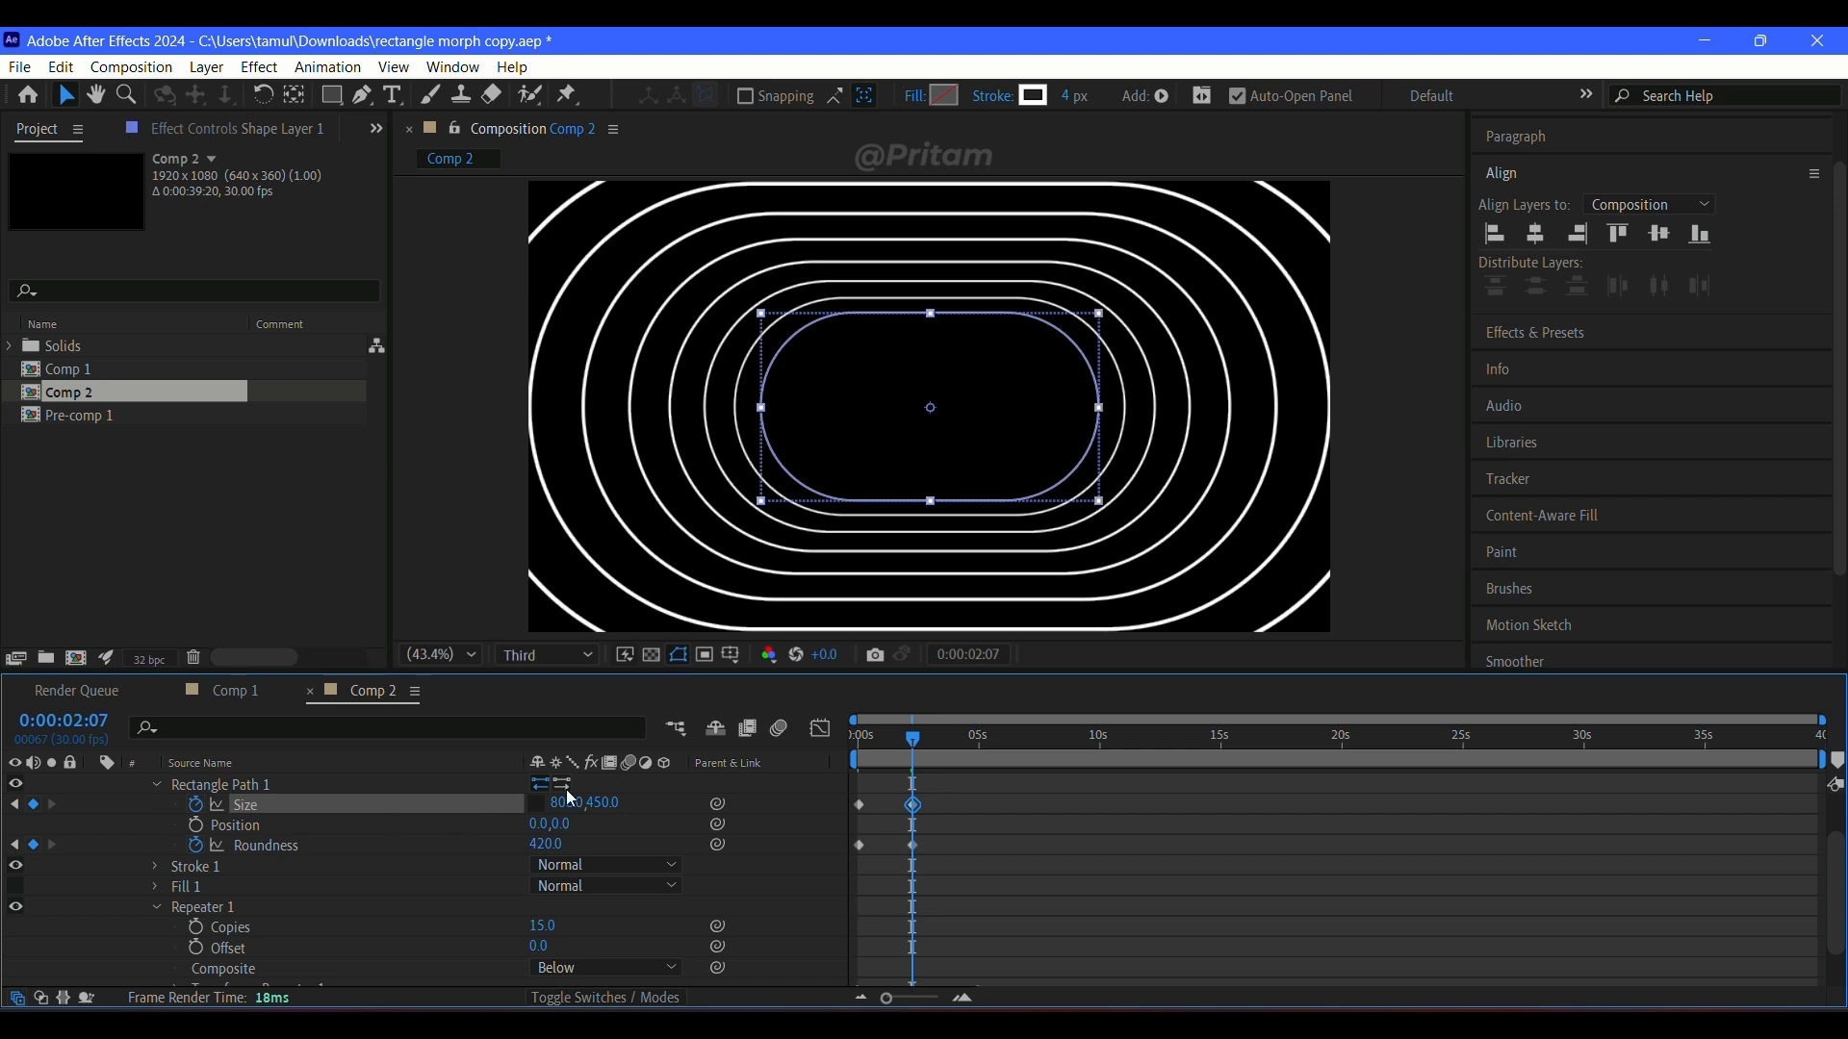
pyautogui.moveTo(561, 813); pyautogui.dragTo(165, 816)
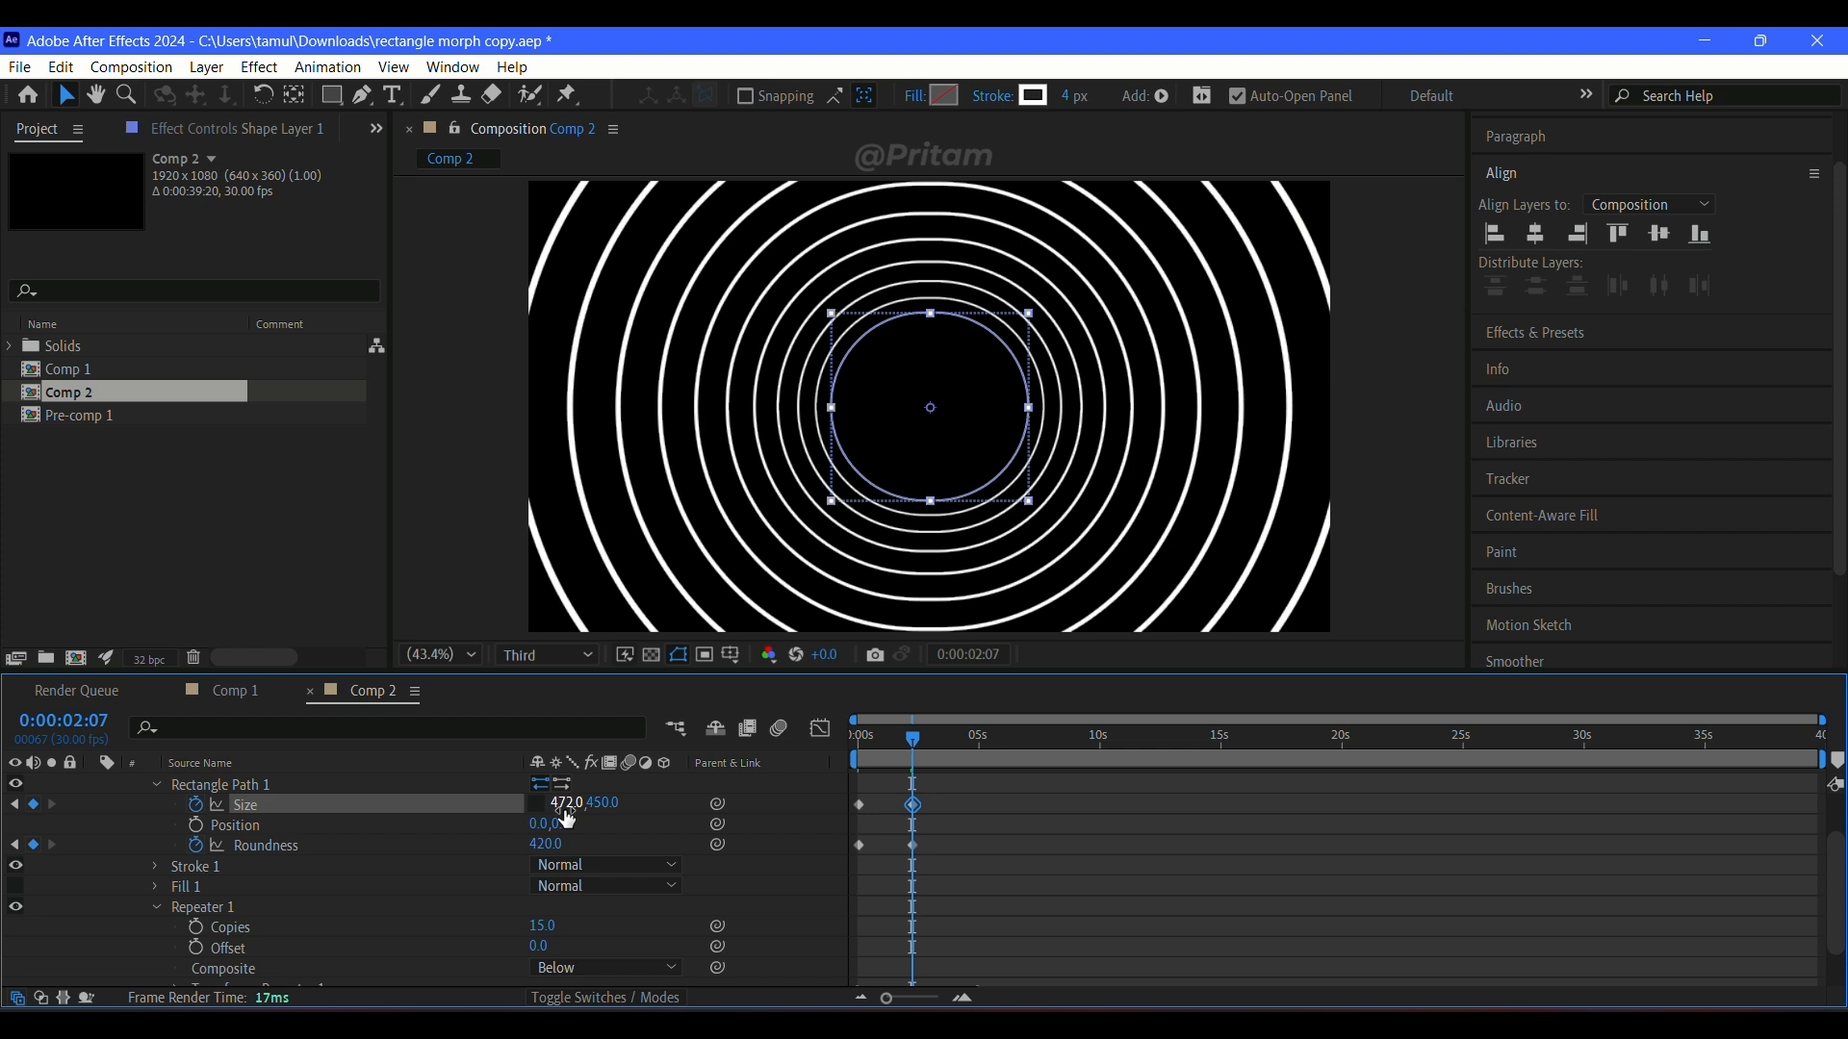
# Step: Apply Easy Ease to all size and roundness keyframes of Rectangle Path 1
pyautogui.moveTo(988, 797); pyautogui.dragTo(834, 890)
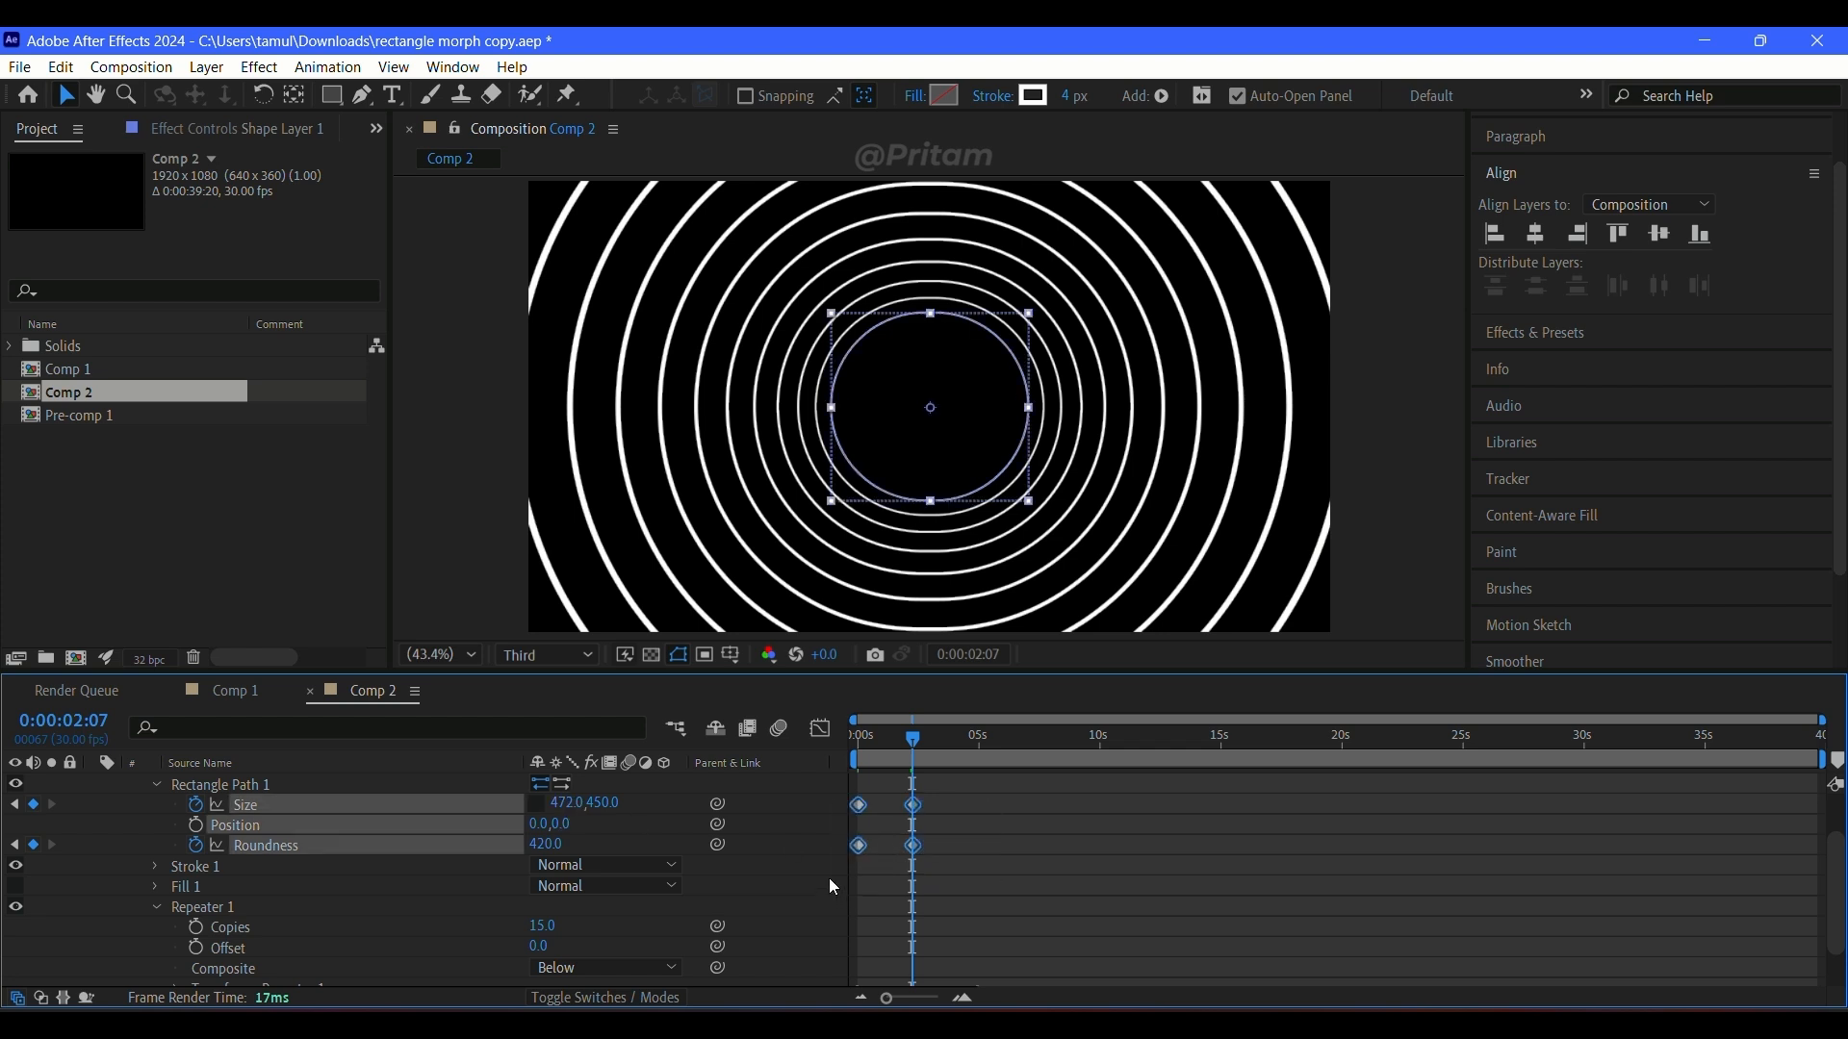
pyautogui.press('F9')
pyautogui.click(986, 823)
pyautogui.click(914, 846)
# Step: Apply the Flow extension's curve 0.88, 0.14, 0.12, 0.86 to the size and roundness keyframes and return to the composition's start
pyautogui.moveTo(972, 816); pyautogui.dragTo(834, 864)
pyautogui.click(460, 69)
pyautogui.moveTo(597, 177)
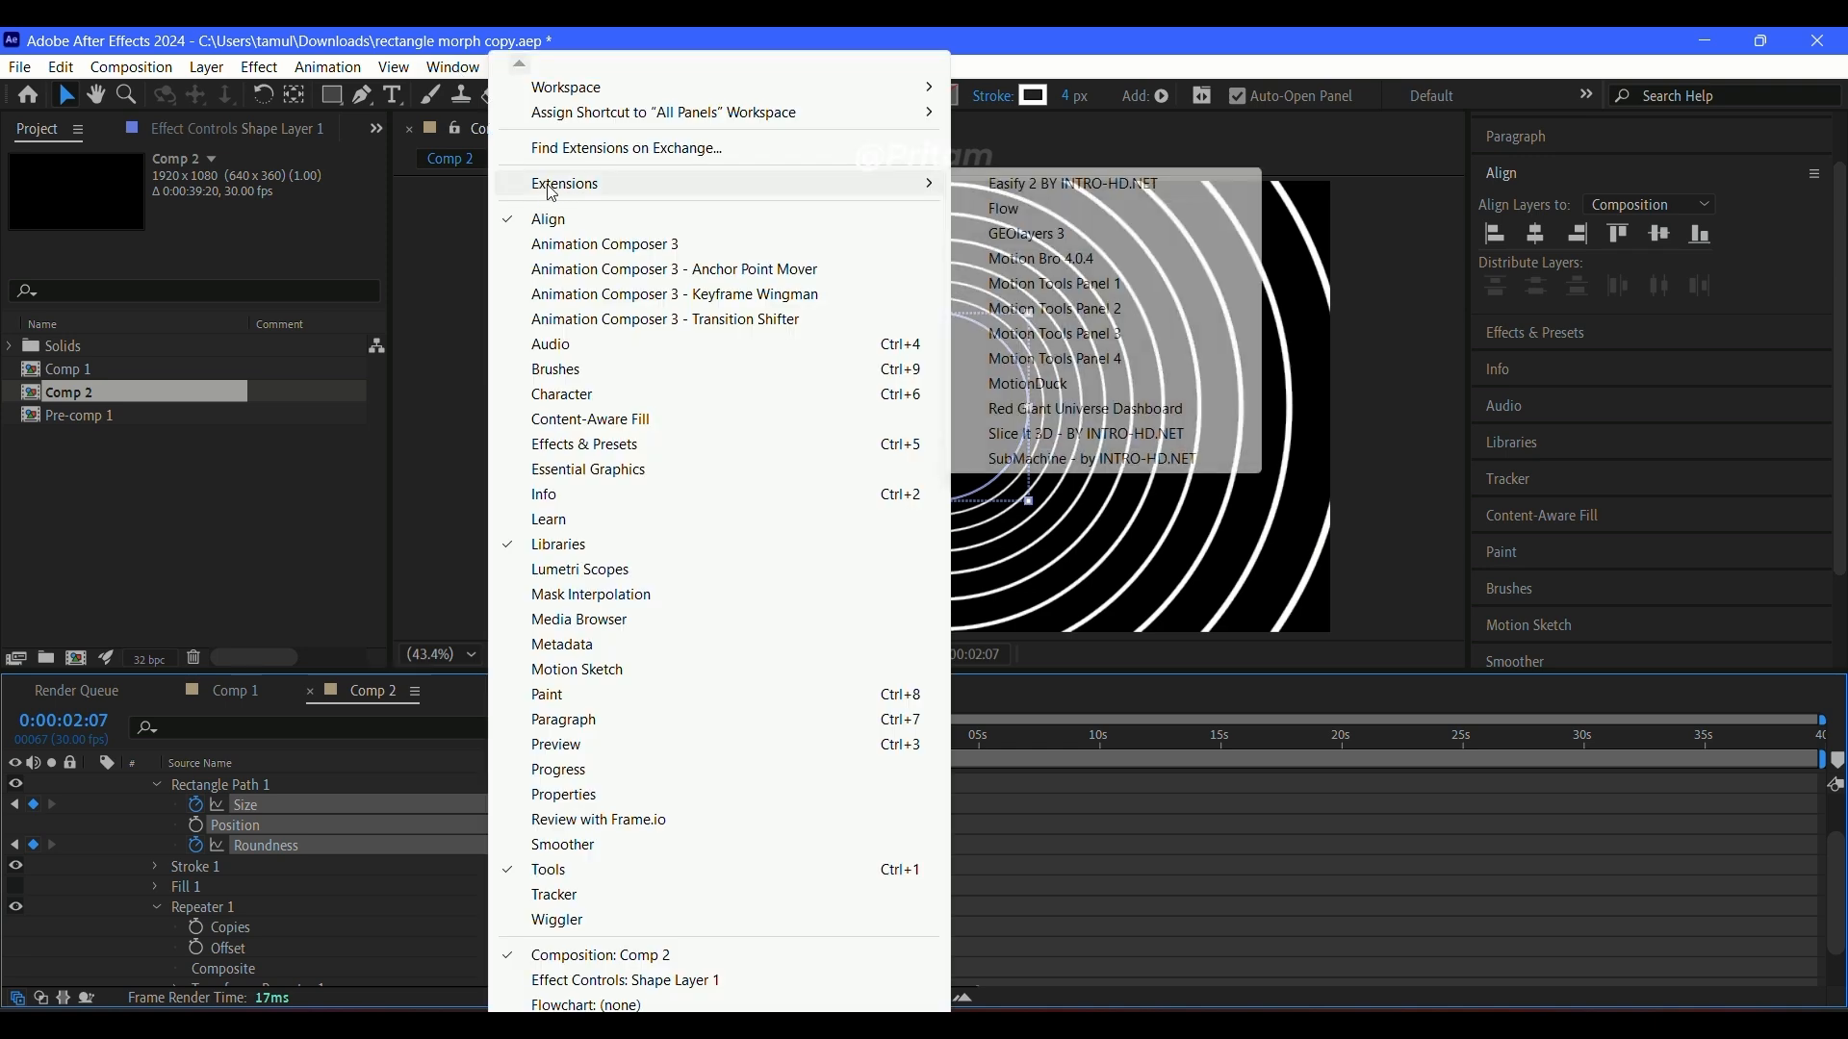
pyautogui.click(1032, 213)
pyautogui.moveTo(1241, 332); pyautogui.dragTo(183, 179)
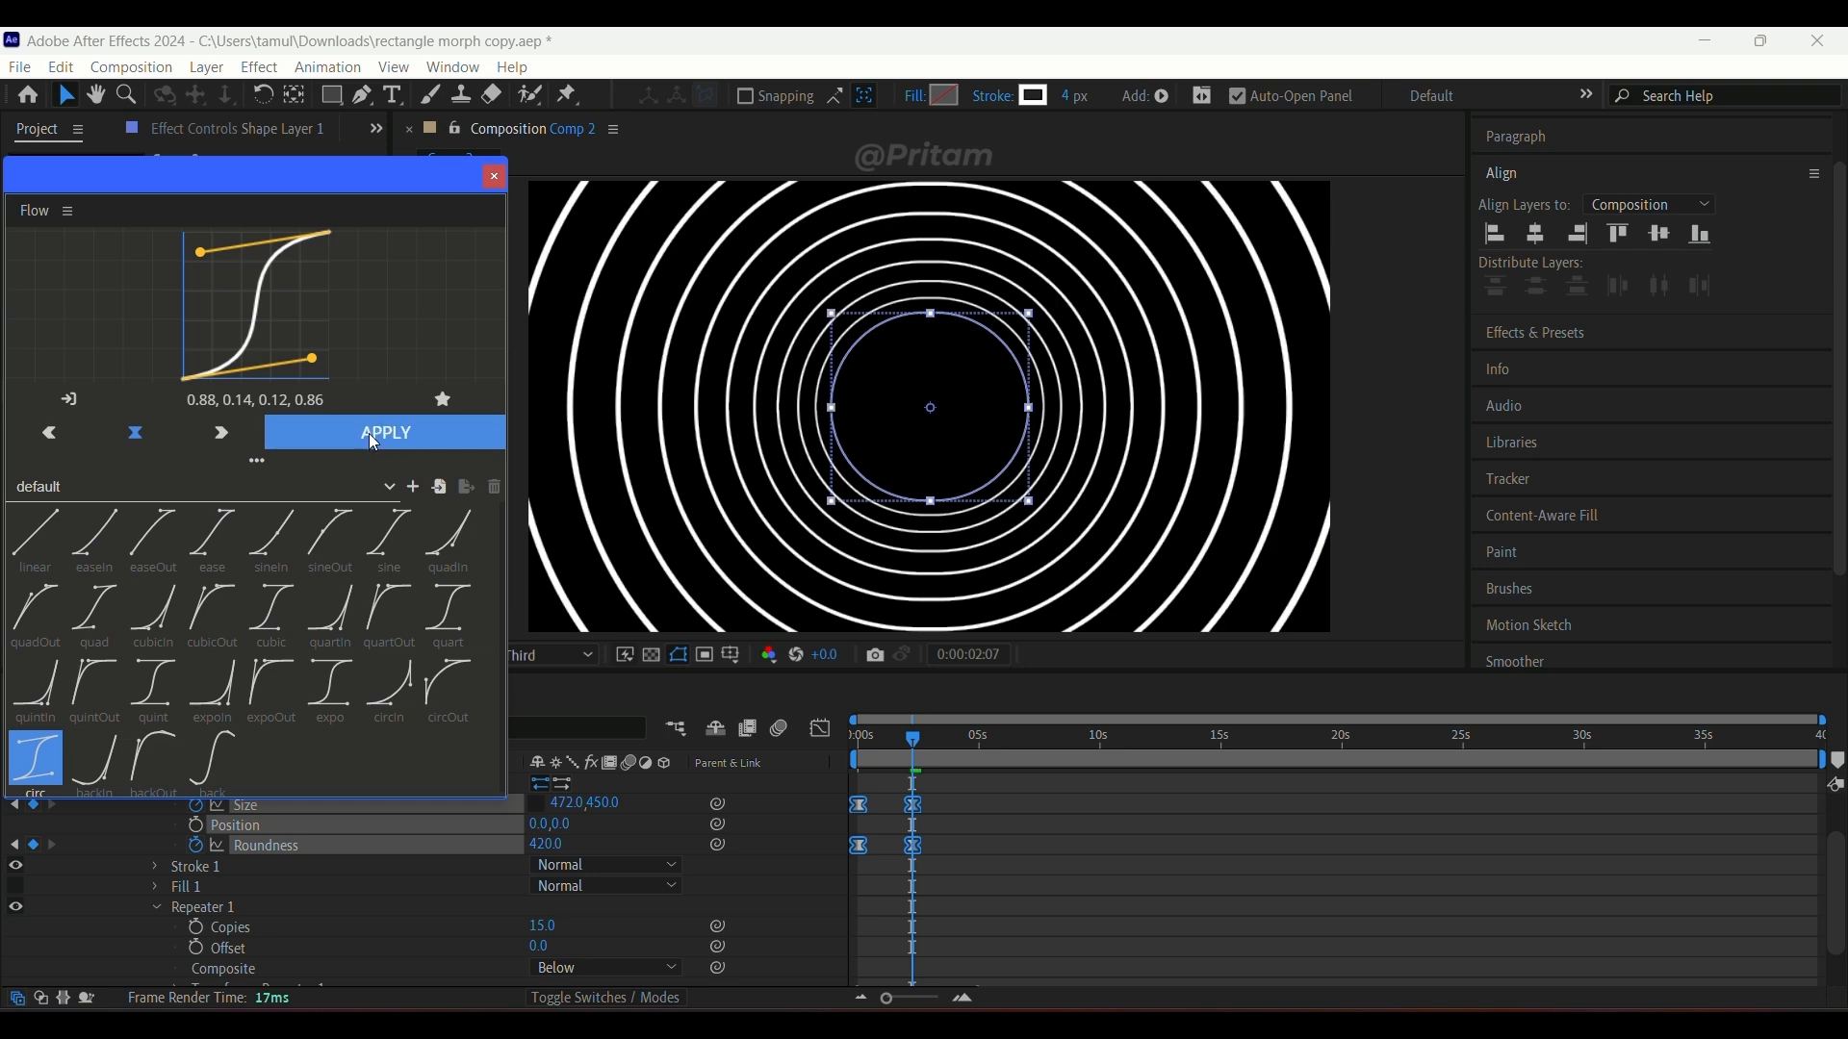
pyautogui.click(955, 839)
pyautogui.click(494, 176)
pyautogui.moveTo(872, 735); pyautogui.dragTo(820, 741)
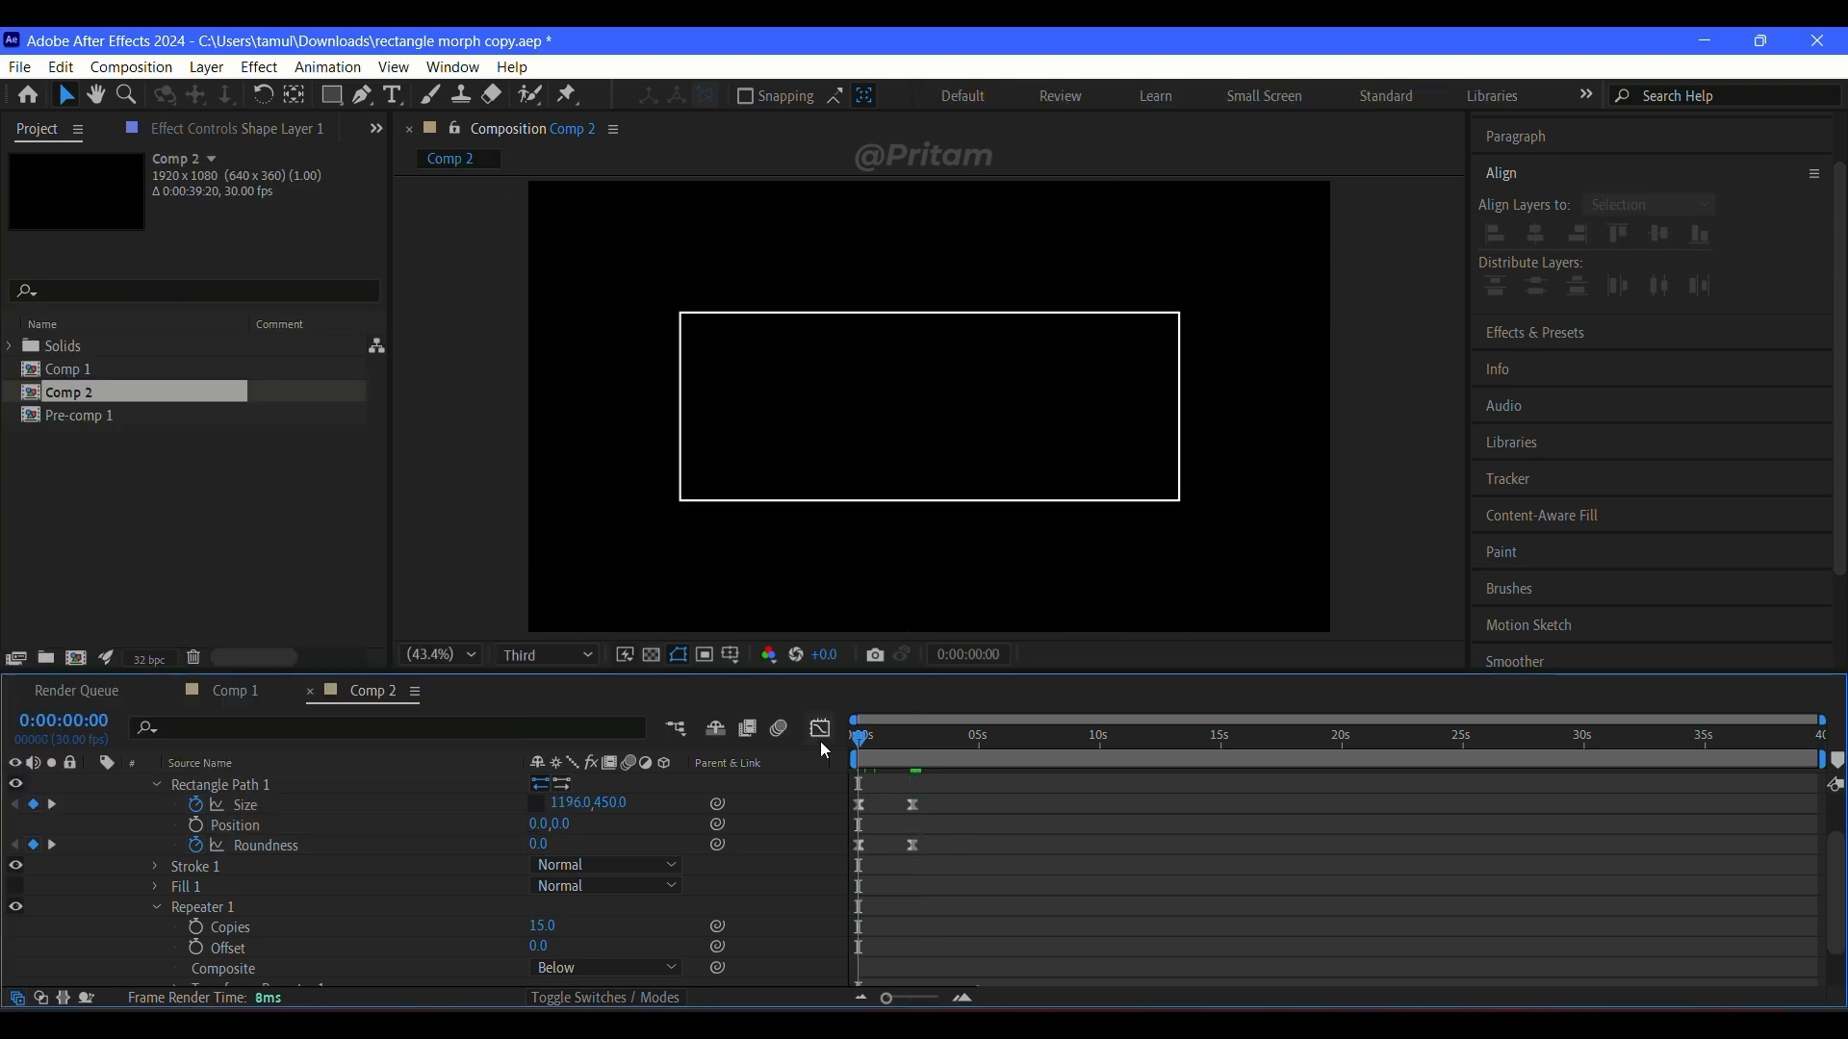
# Step: Stretch Rectangle Path 1's size and roundness animation to end at about 4 seconds, start the size change at about 1.5 seconds, and preview it
pyautogui.press('space')
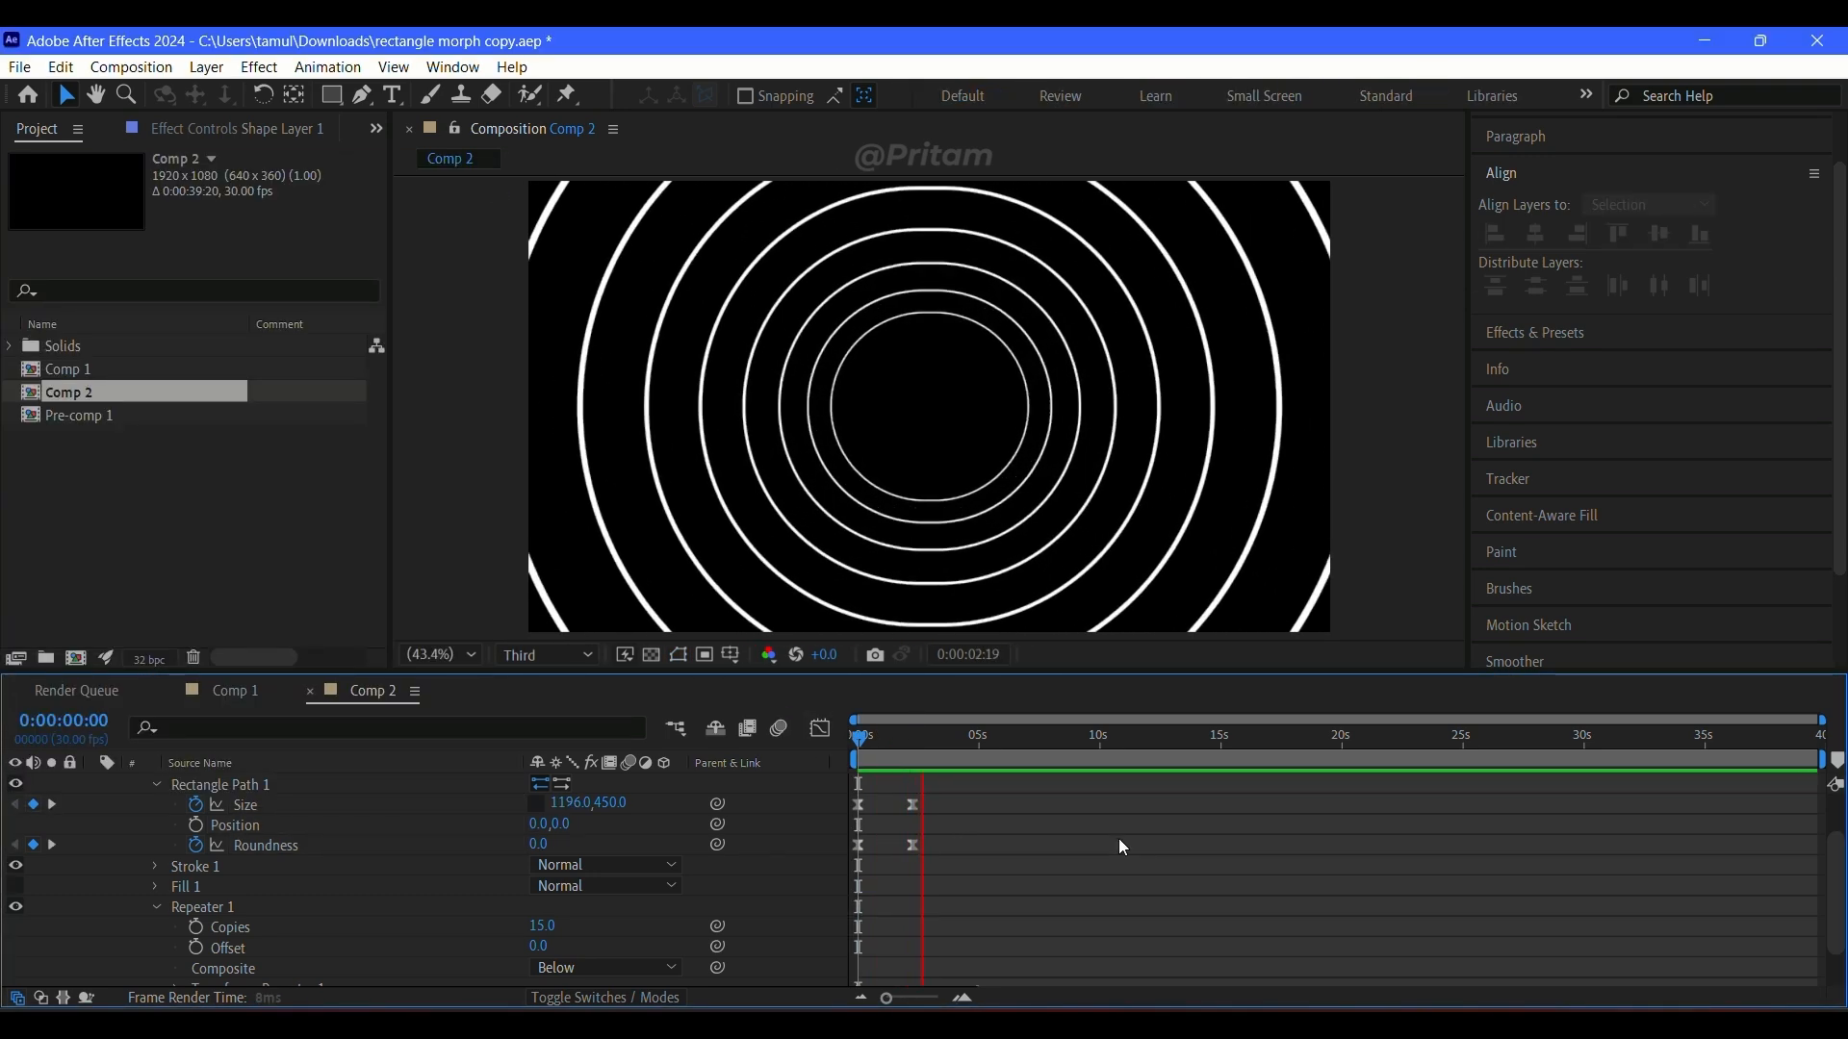
pyautogui.moveTo(977, 805); pyautogui.dragTo(897, 805)
pyautogui.press('Home')
pyautogui.press('space')
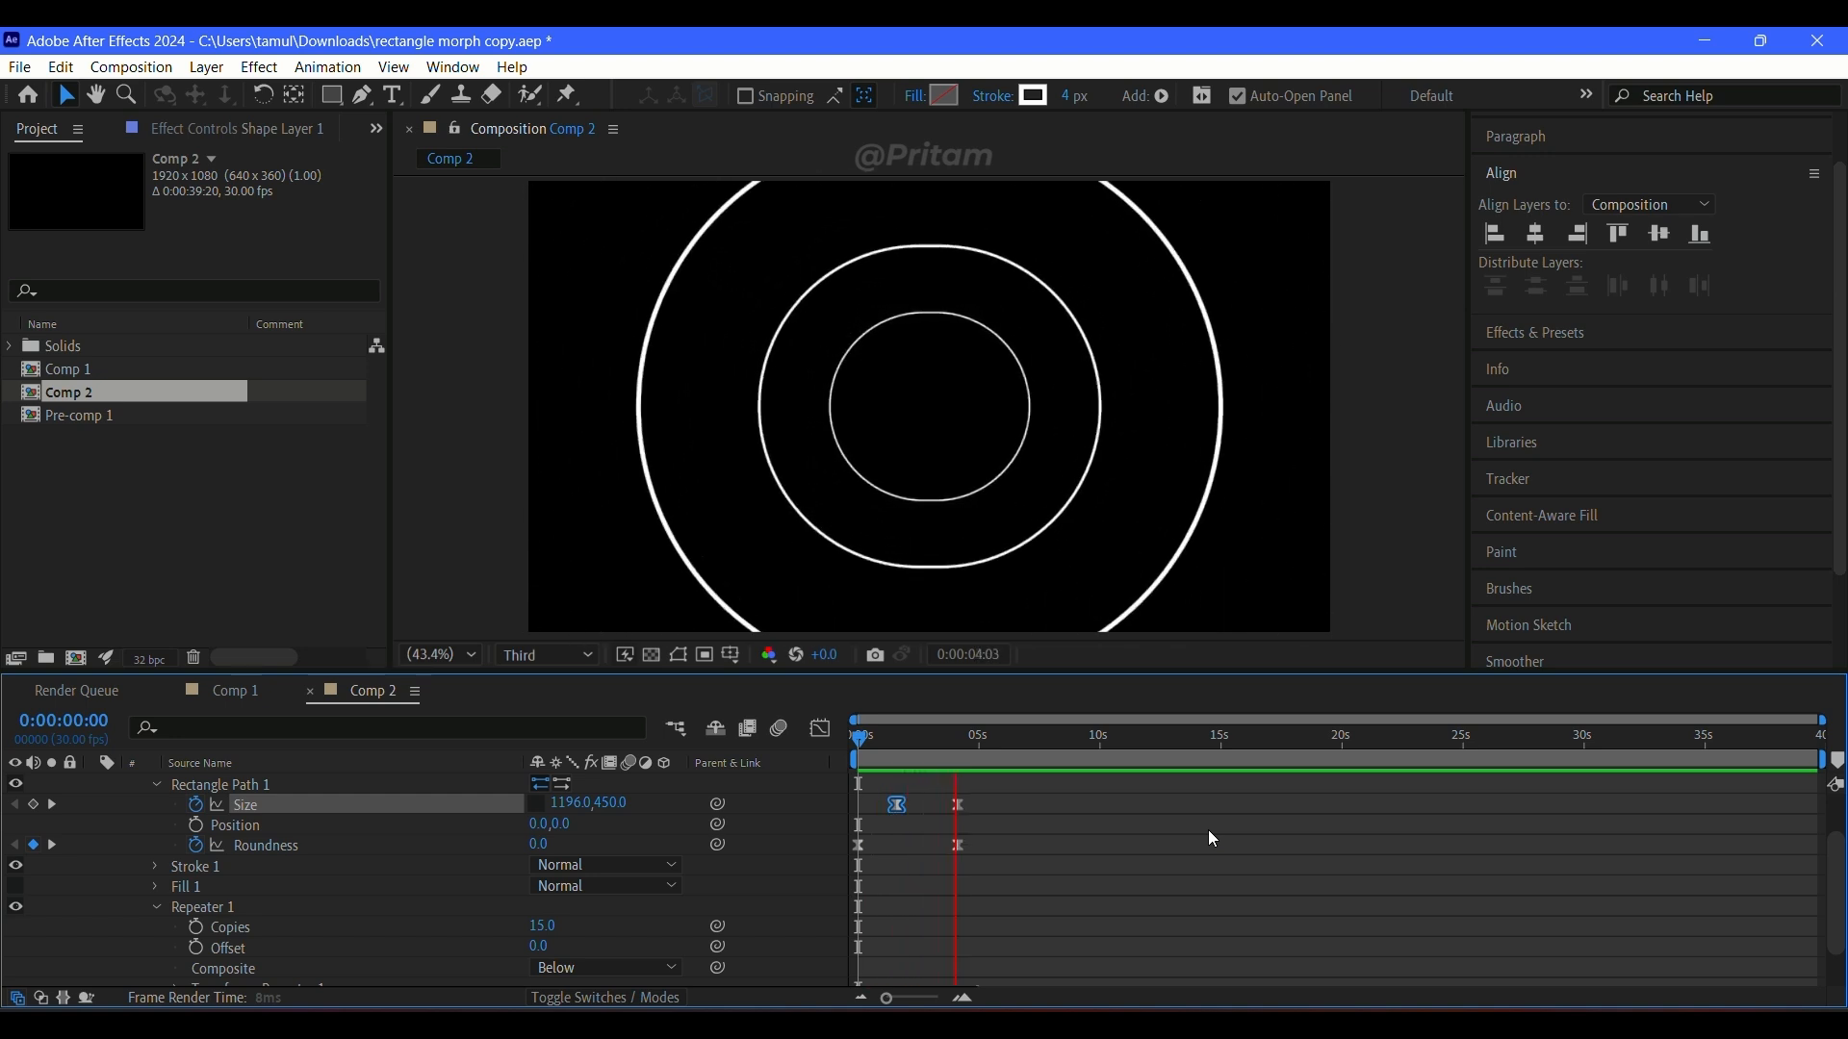
pyautogui.press('space')
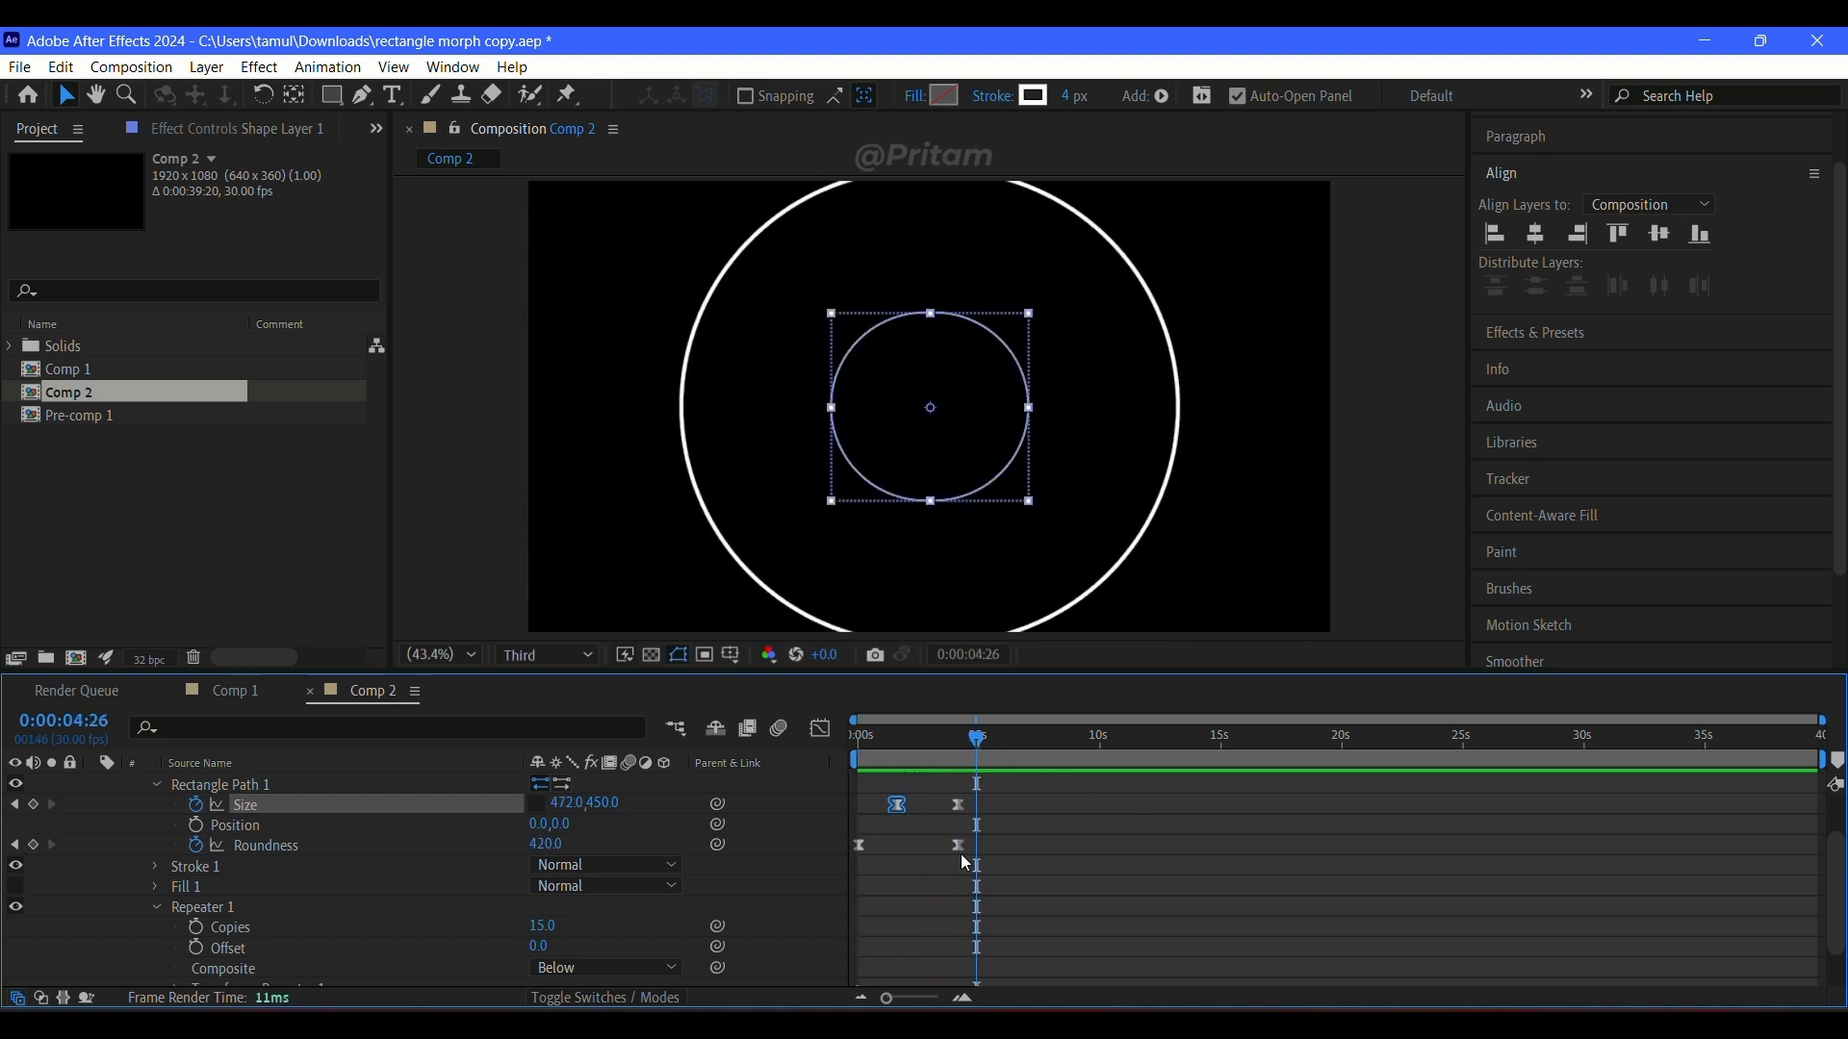
# Step: Try Rectangle Path 1's ending roundness keyframe at a little over 5 seconds and preview the morph
pyautogui.moveTo(958, 846); pyautogui.dragTo(988, 846)
pyautogui.press('Home')
pyautogui.press('space')
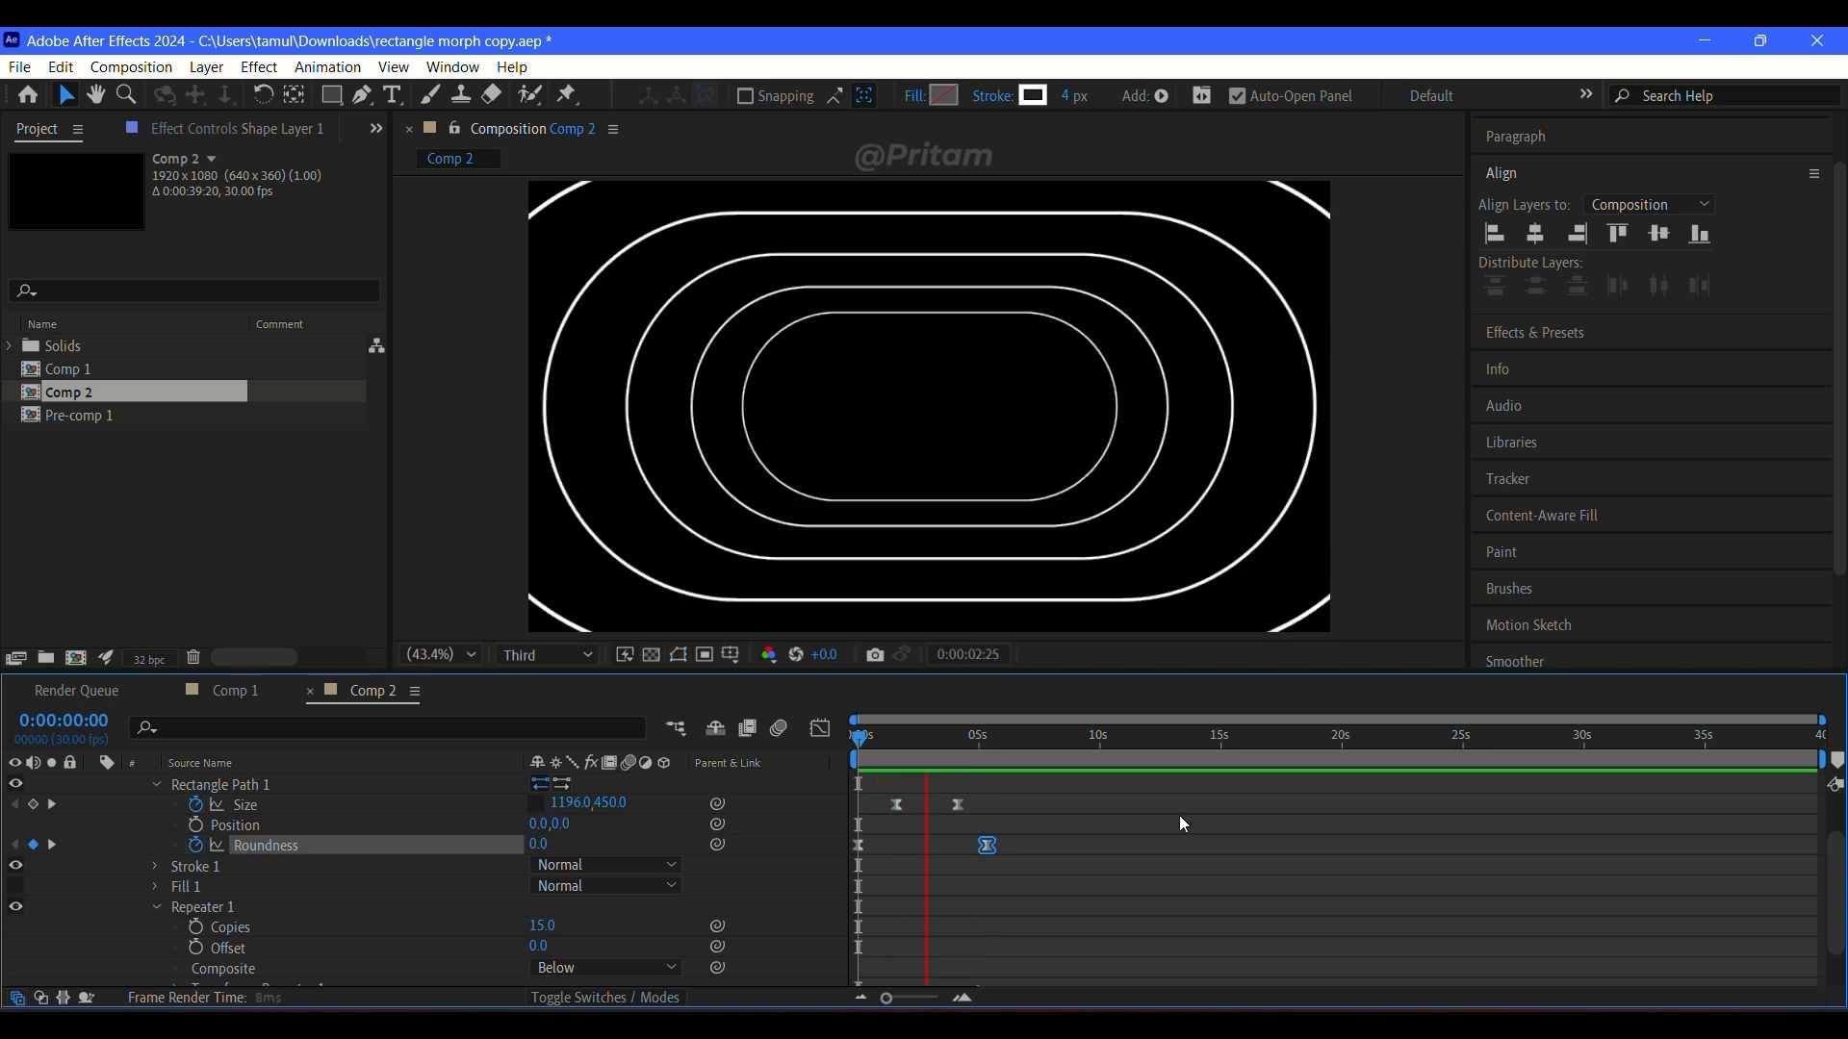
pyautogui.press('space')
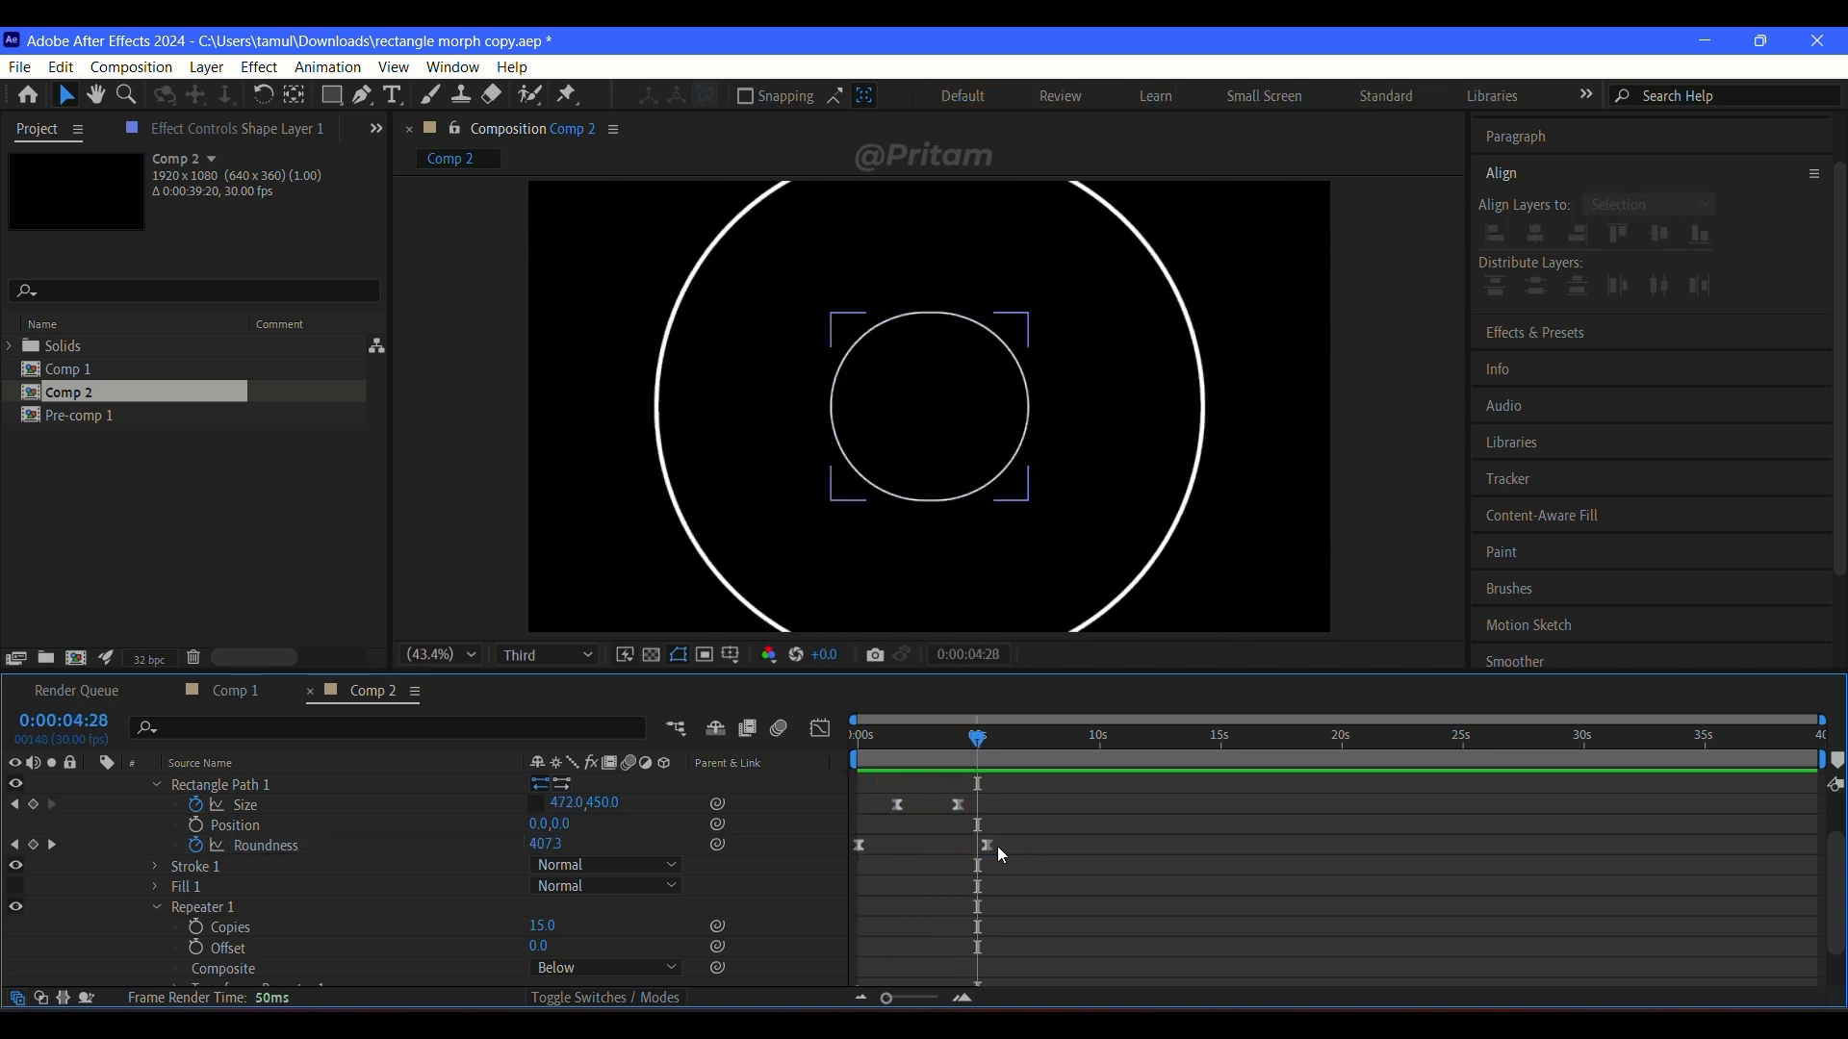
# Step: Try Rectangle Path 1's ending roundness keyframe at a little under 3 seconds and preview the animation
pyautogui.moveTo(998, 846); pyautogui.dragTo(926, 856)
pyautogui.press('Home')
pyautogui.press('space')
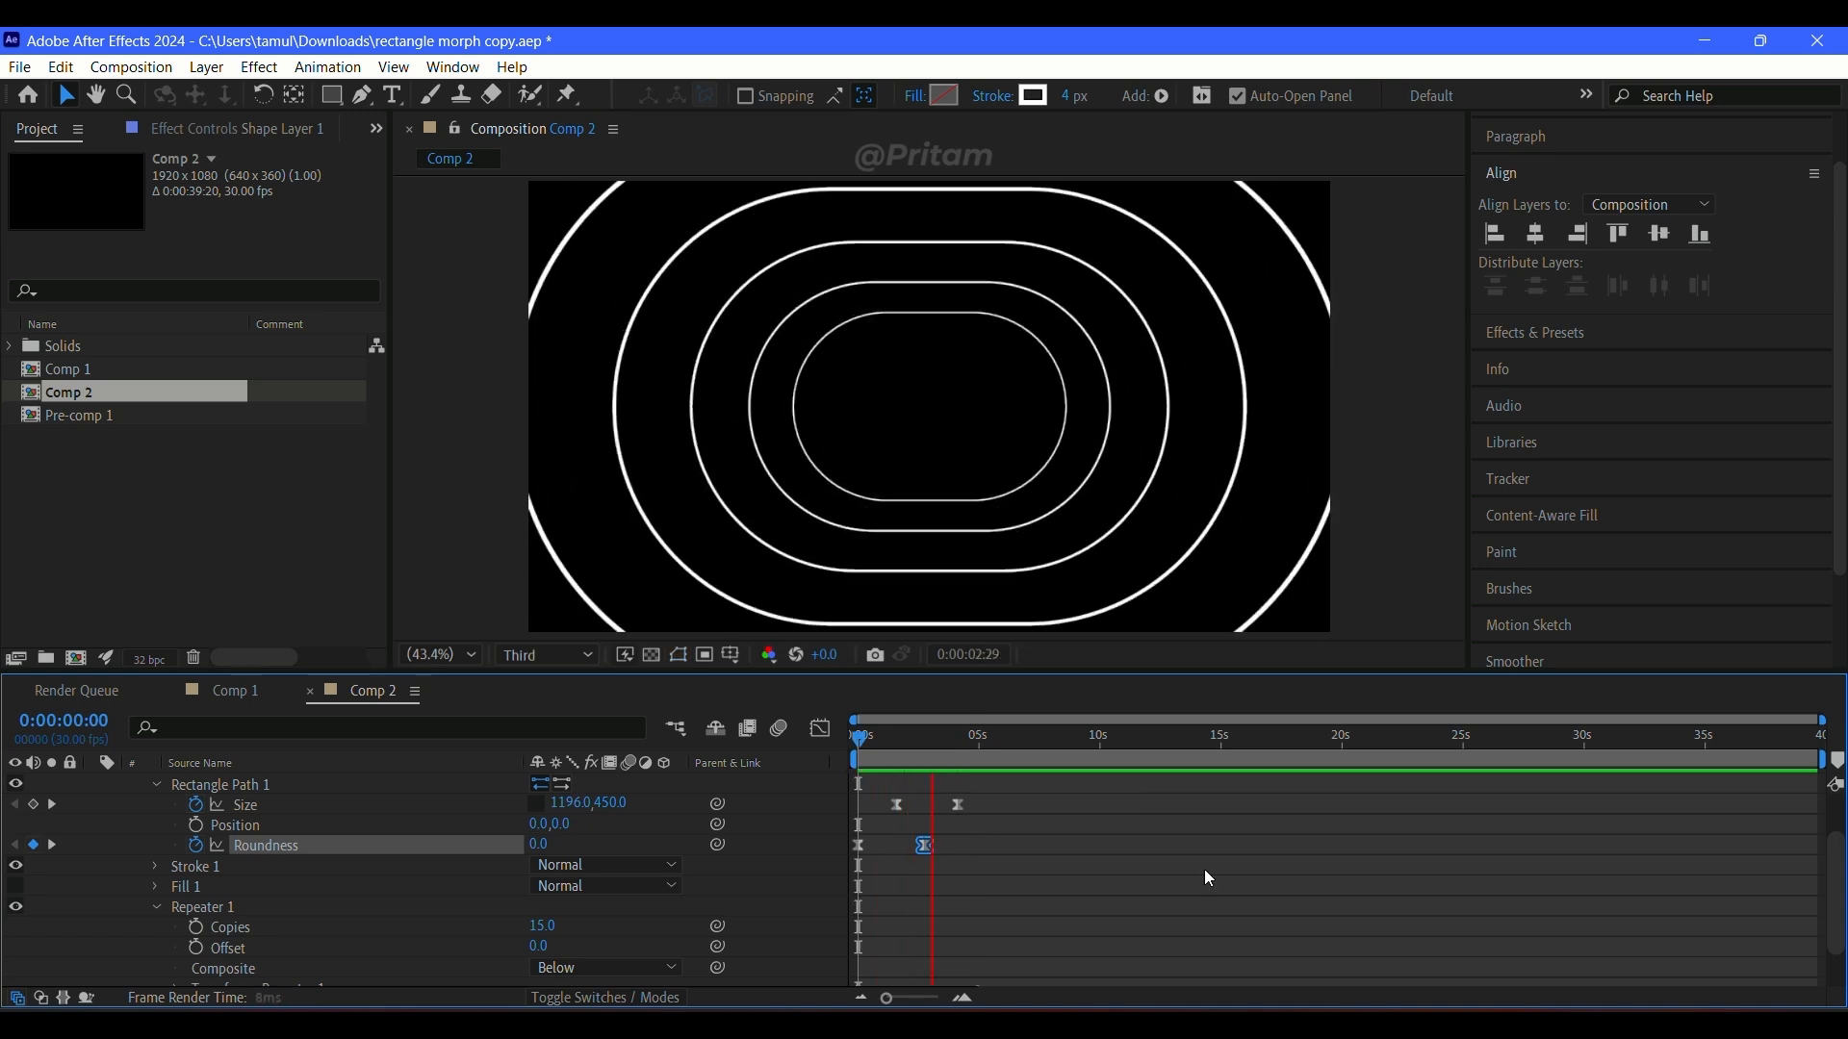
pyautogui.click(1115, 875)
# Step: Align the ending roundness keyframe with the ending size keyframe at about 4 seconds and preview from the start
pyautogui.moveTo(925, 846); pyautogui.dragTo(956, 847)
pyautogui.press('Home')
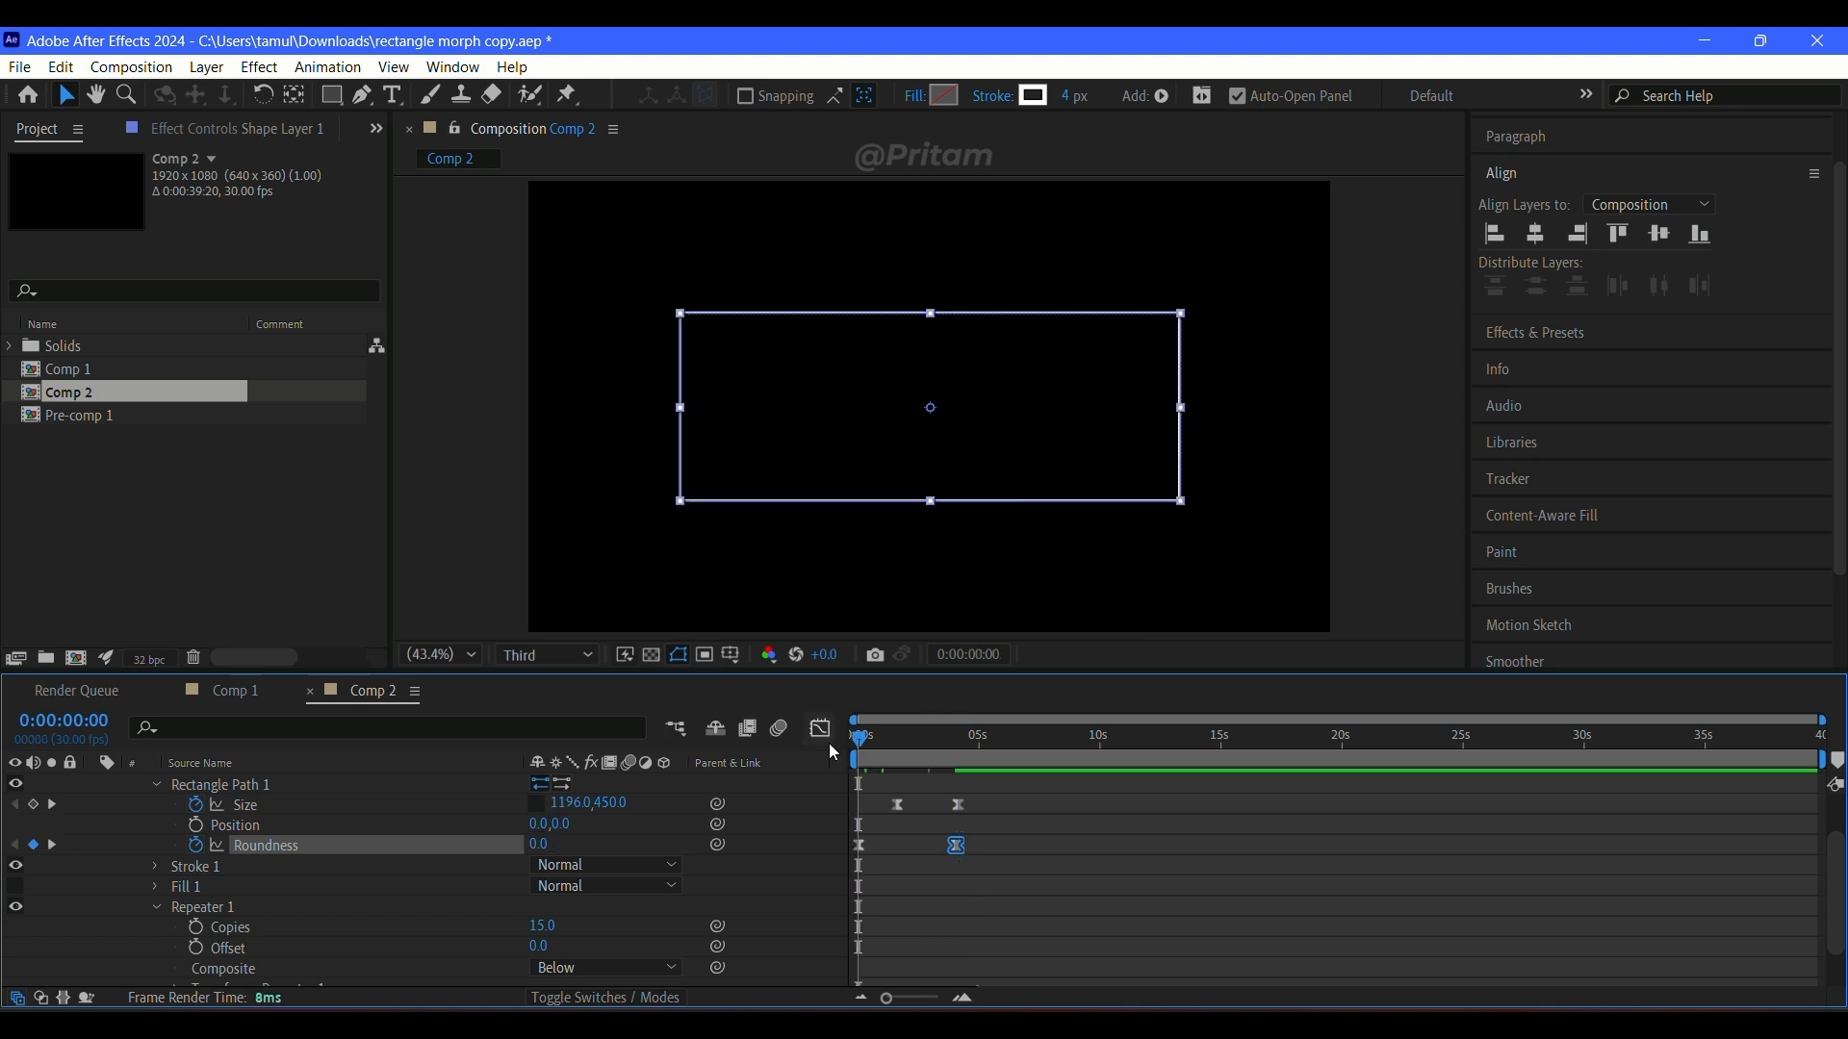
pyautogui.press('space')
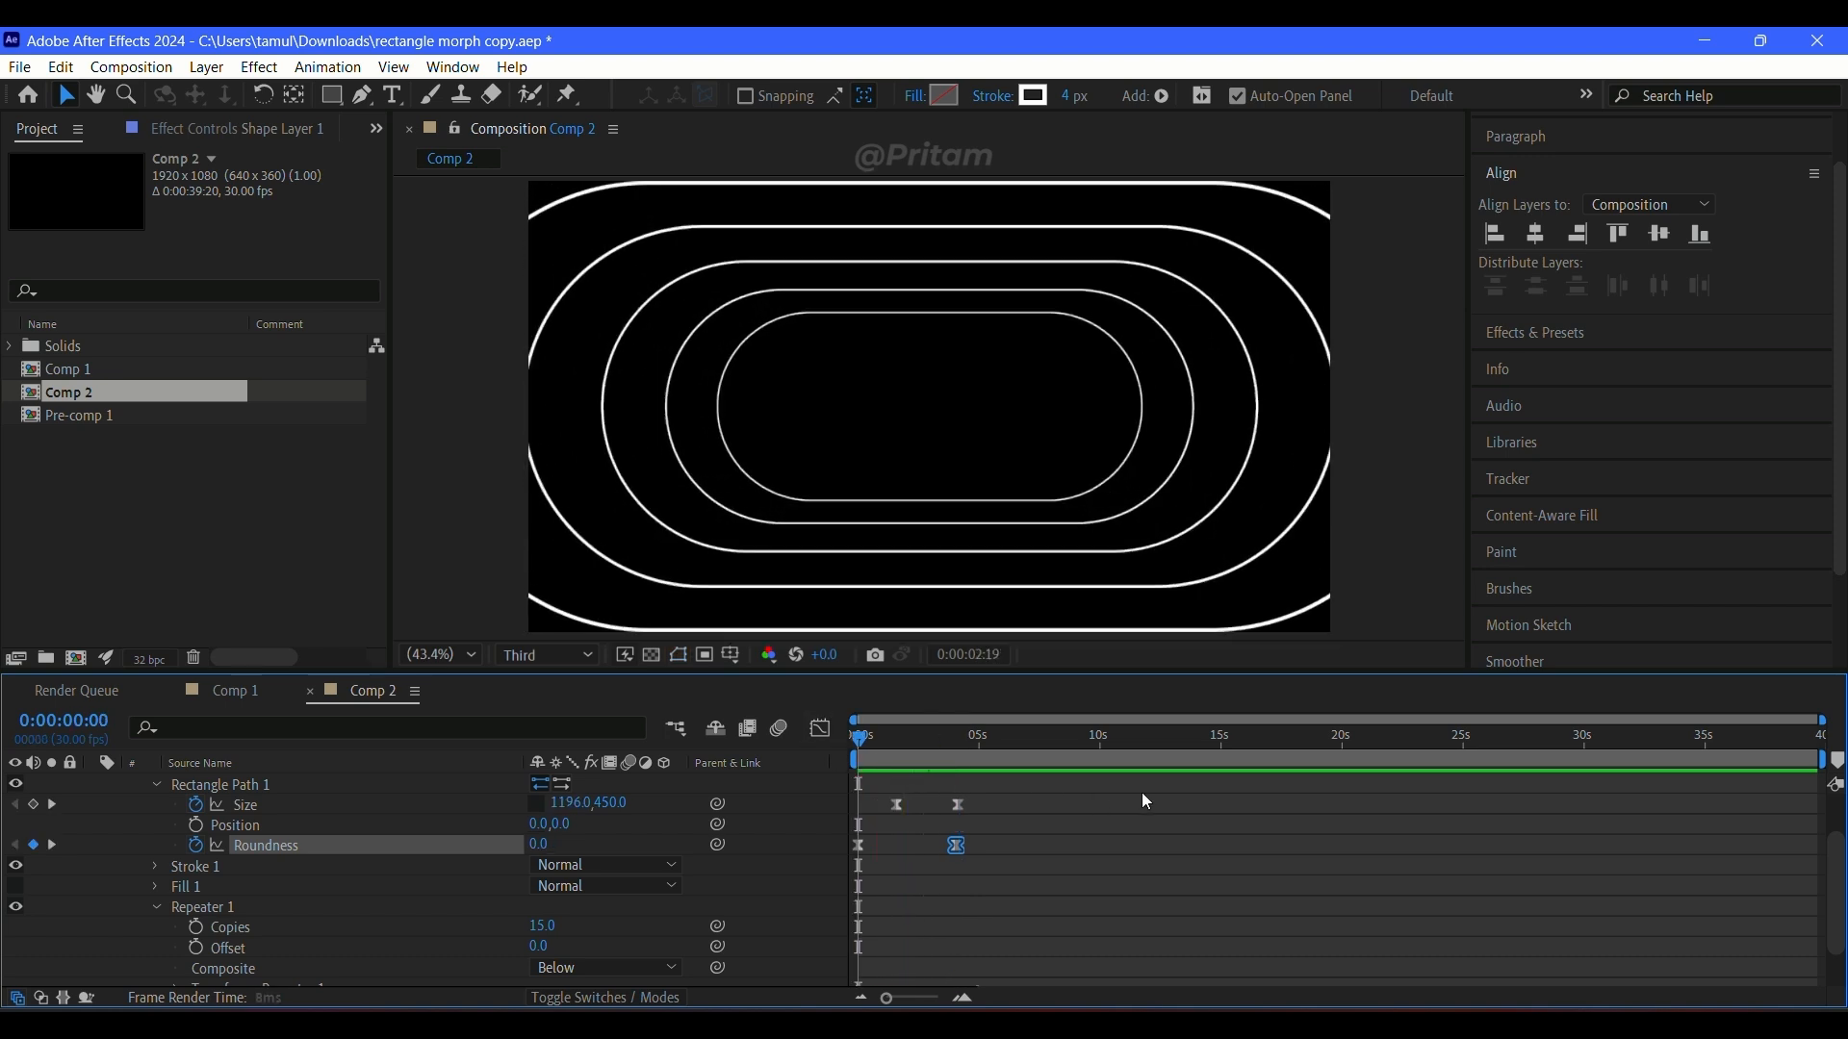
# Step: Move the first size keyframe back to the start of the composition and preview the animation
pyautogui.click(900, 799)
pyautogui.click(898, 805)
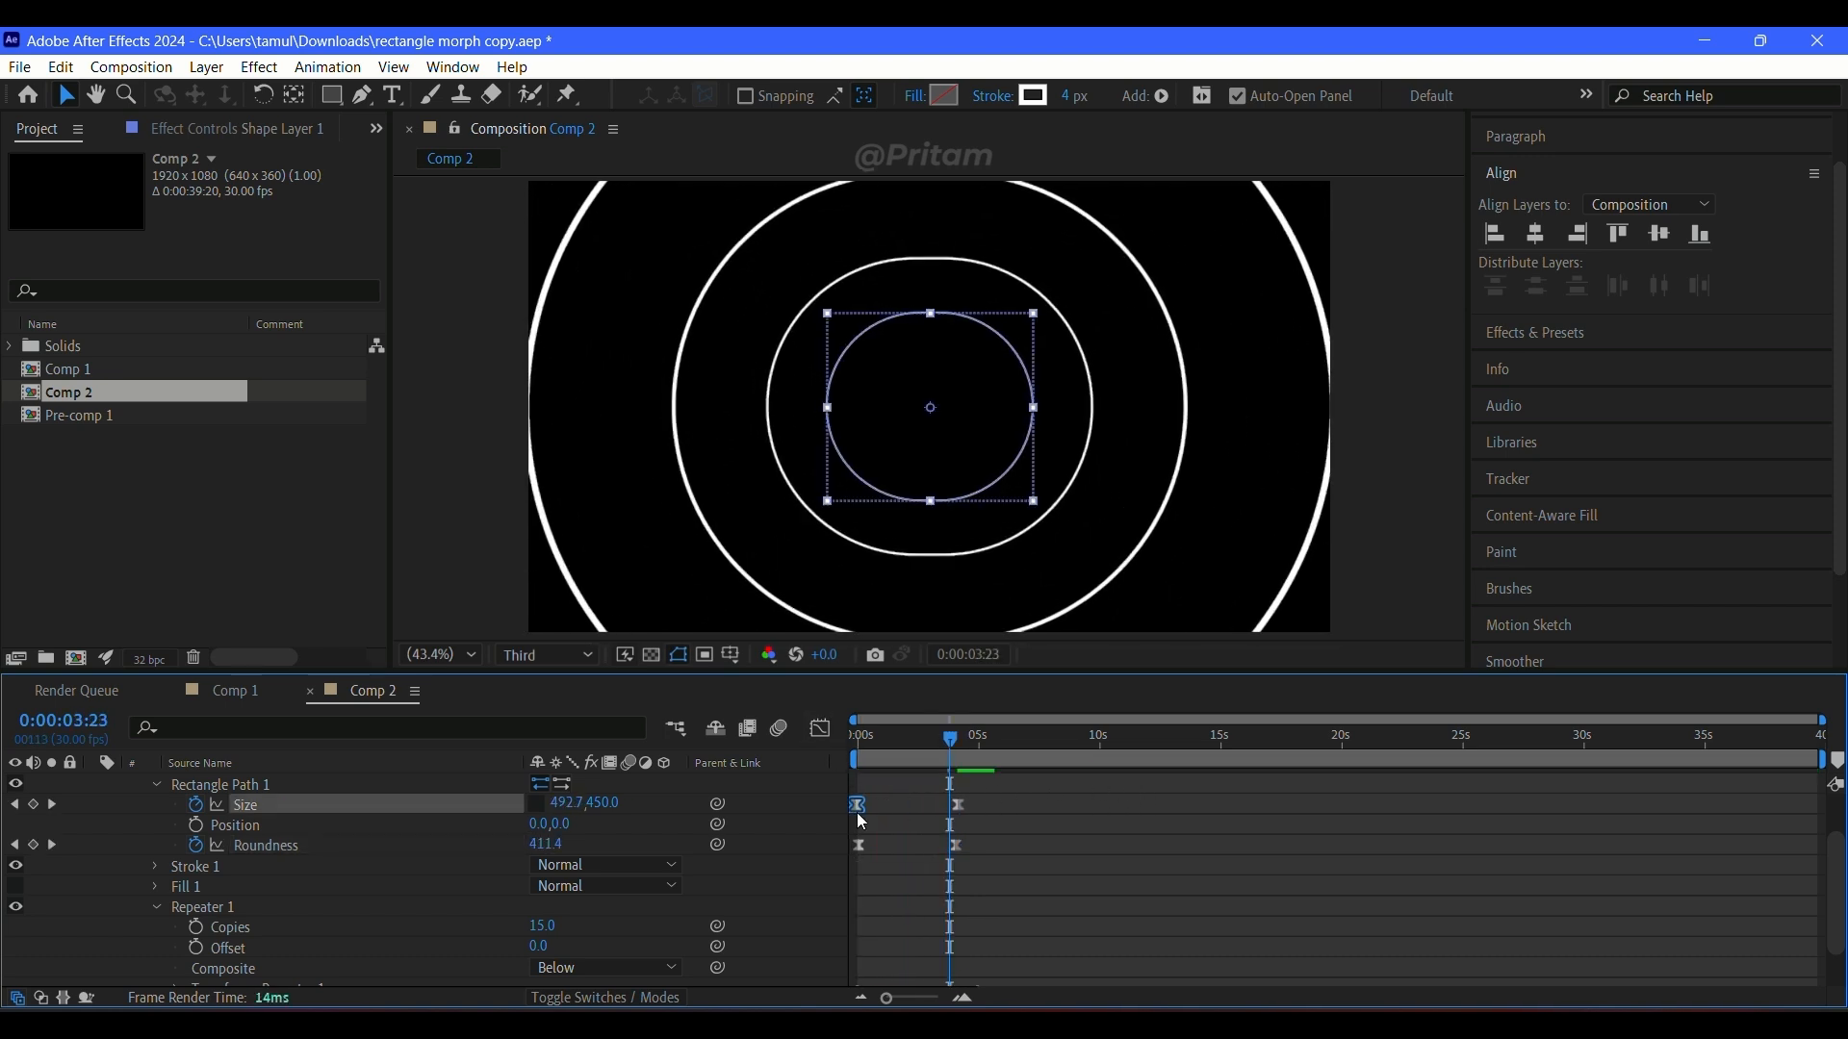
pyautogui.moveTo(898, 806); pyautogui.dragTo(861, 813)
pyautogui.press('Home')
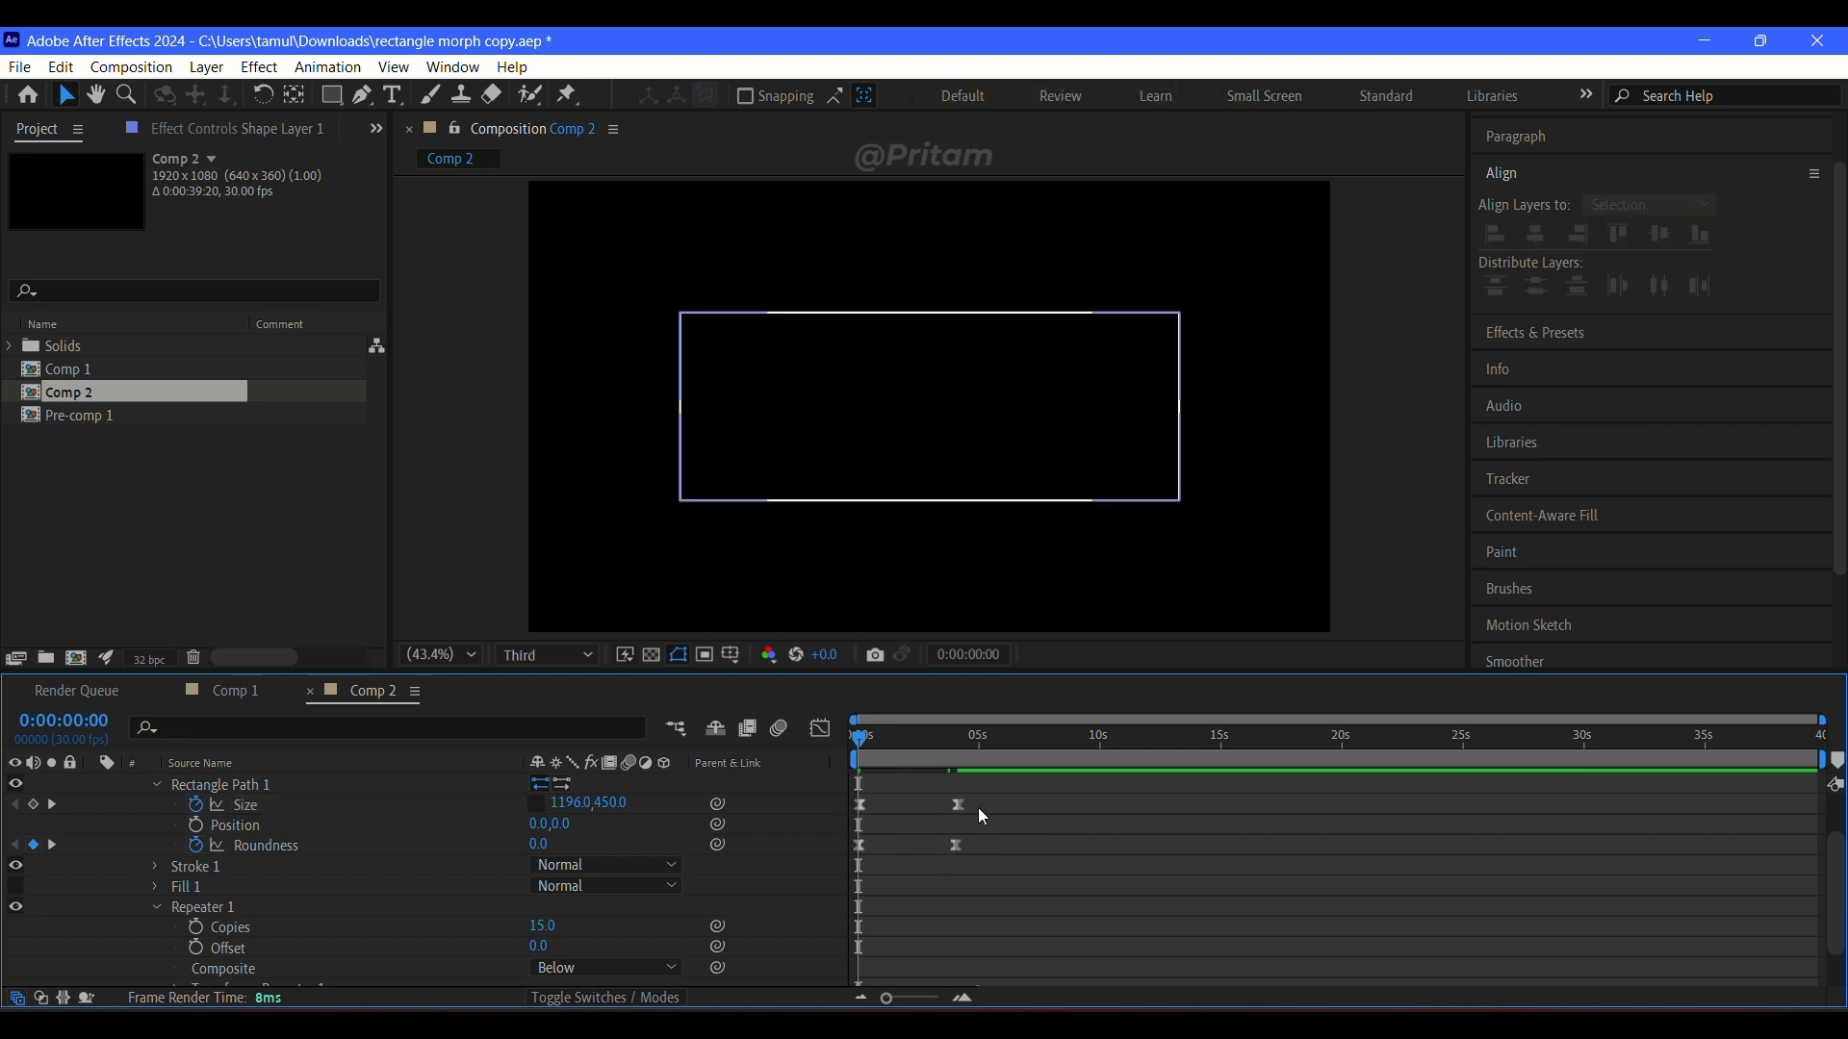
pyautogui.click(1152, 820)
pyautogui.press('space')
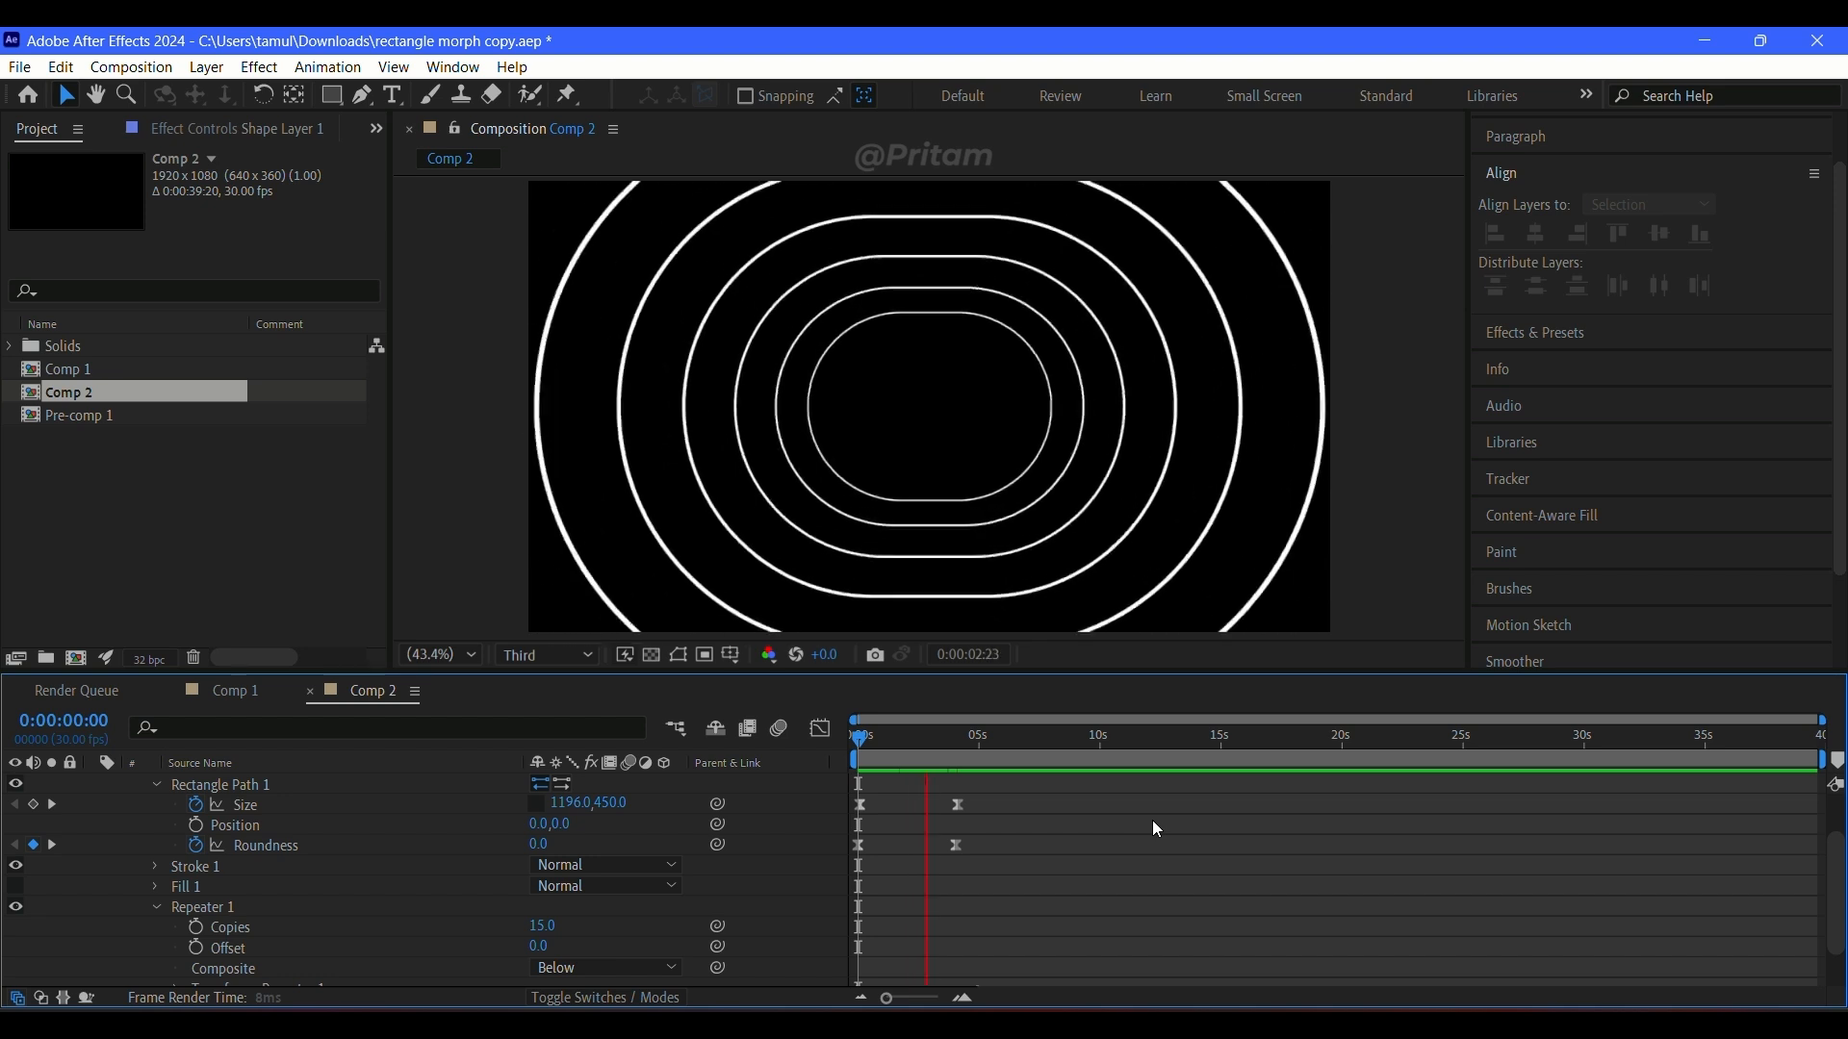
pyautogui.press('space')
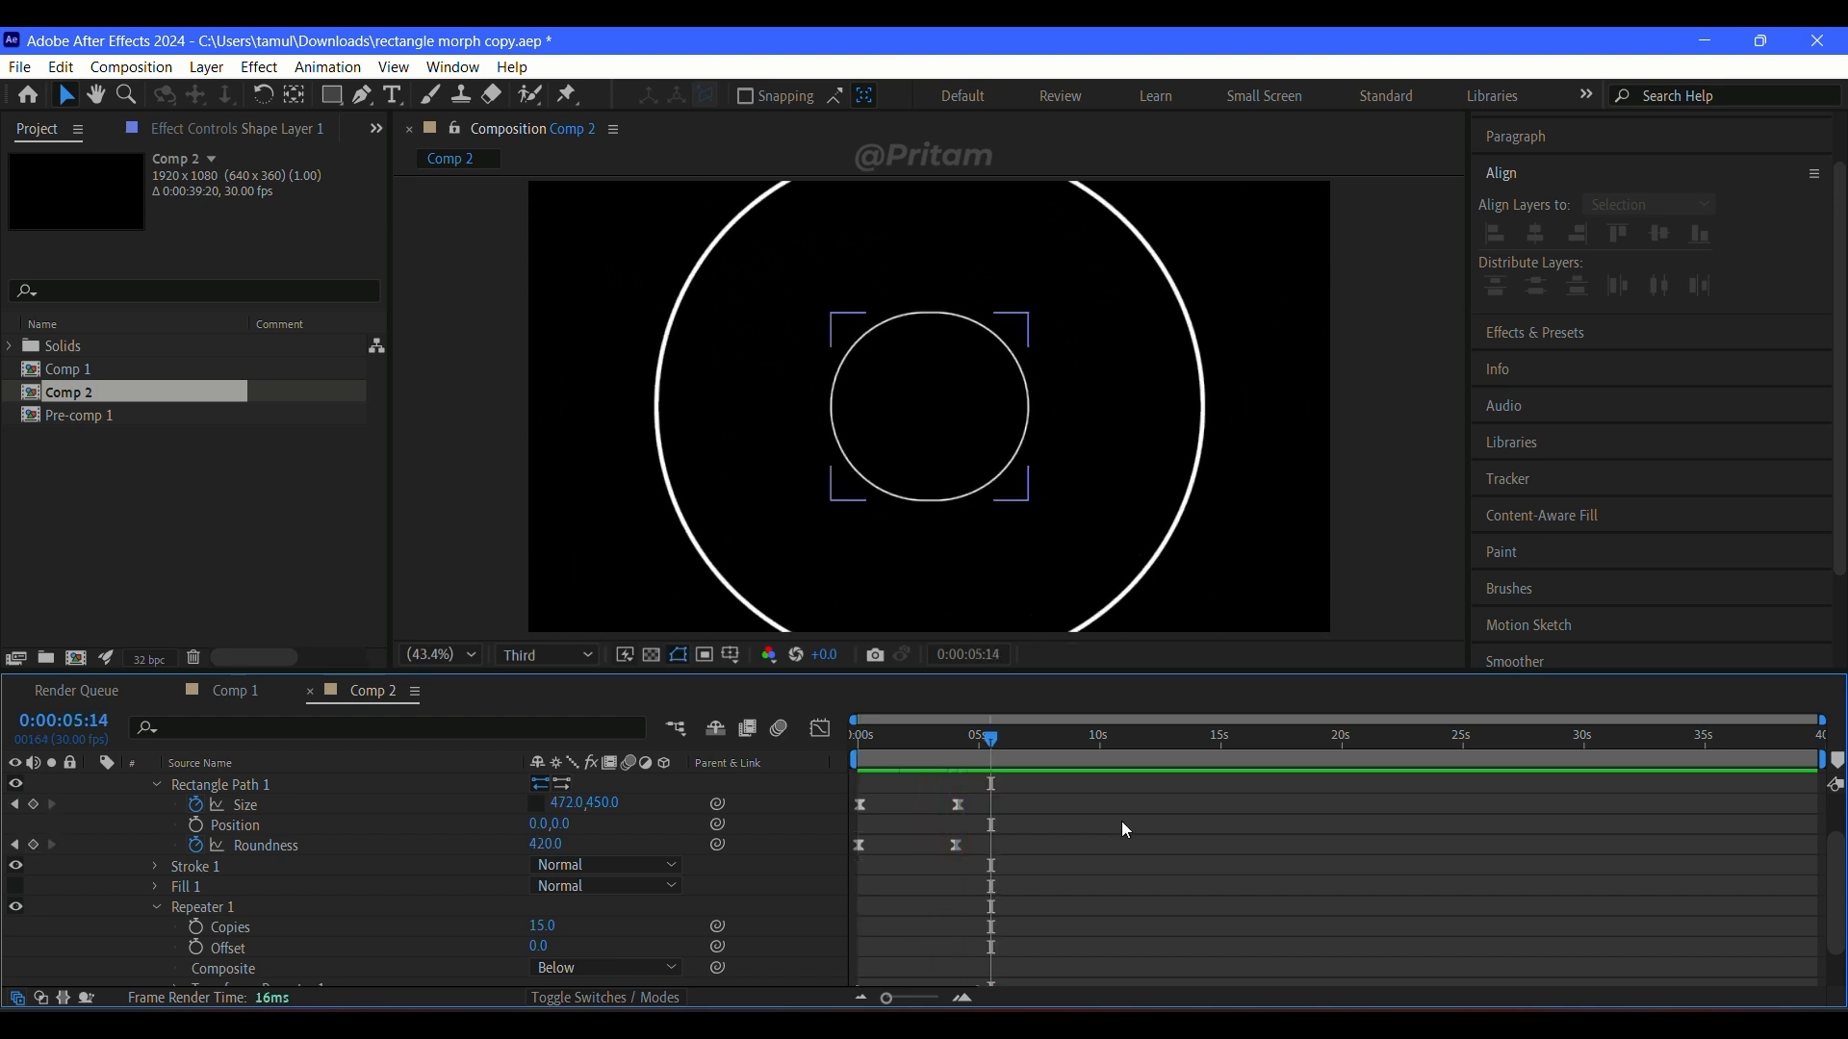
# Step: Collapse Shape Layer 1's contents and reveal only its keyframed properties
pyautogui.scroll(-3, 1159, 886)
pyautogui.scroll(3, 1159, 885)
pyautogui.scroll(-2, 1159, 885)
pyautogui.scroll(5, 1157, 885)
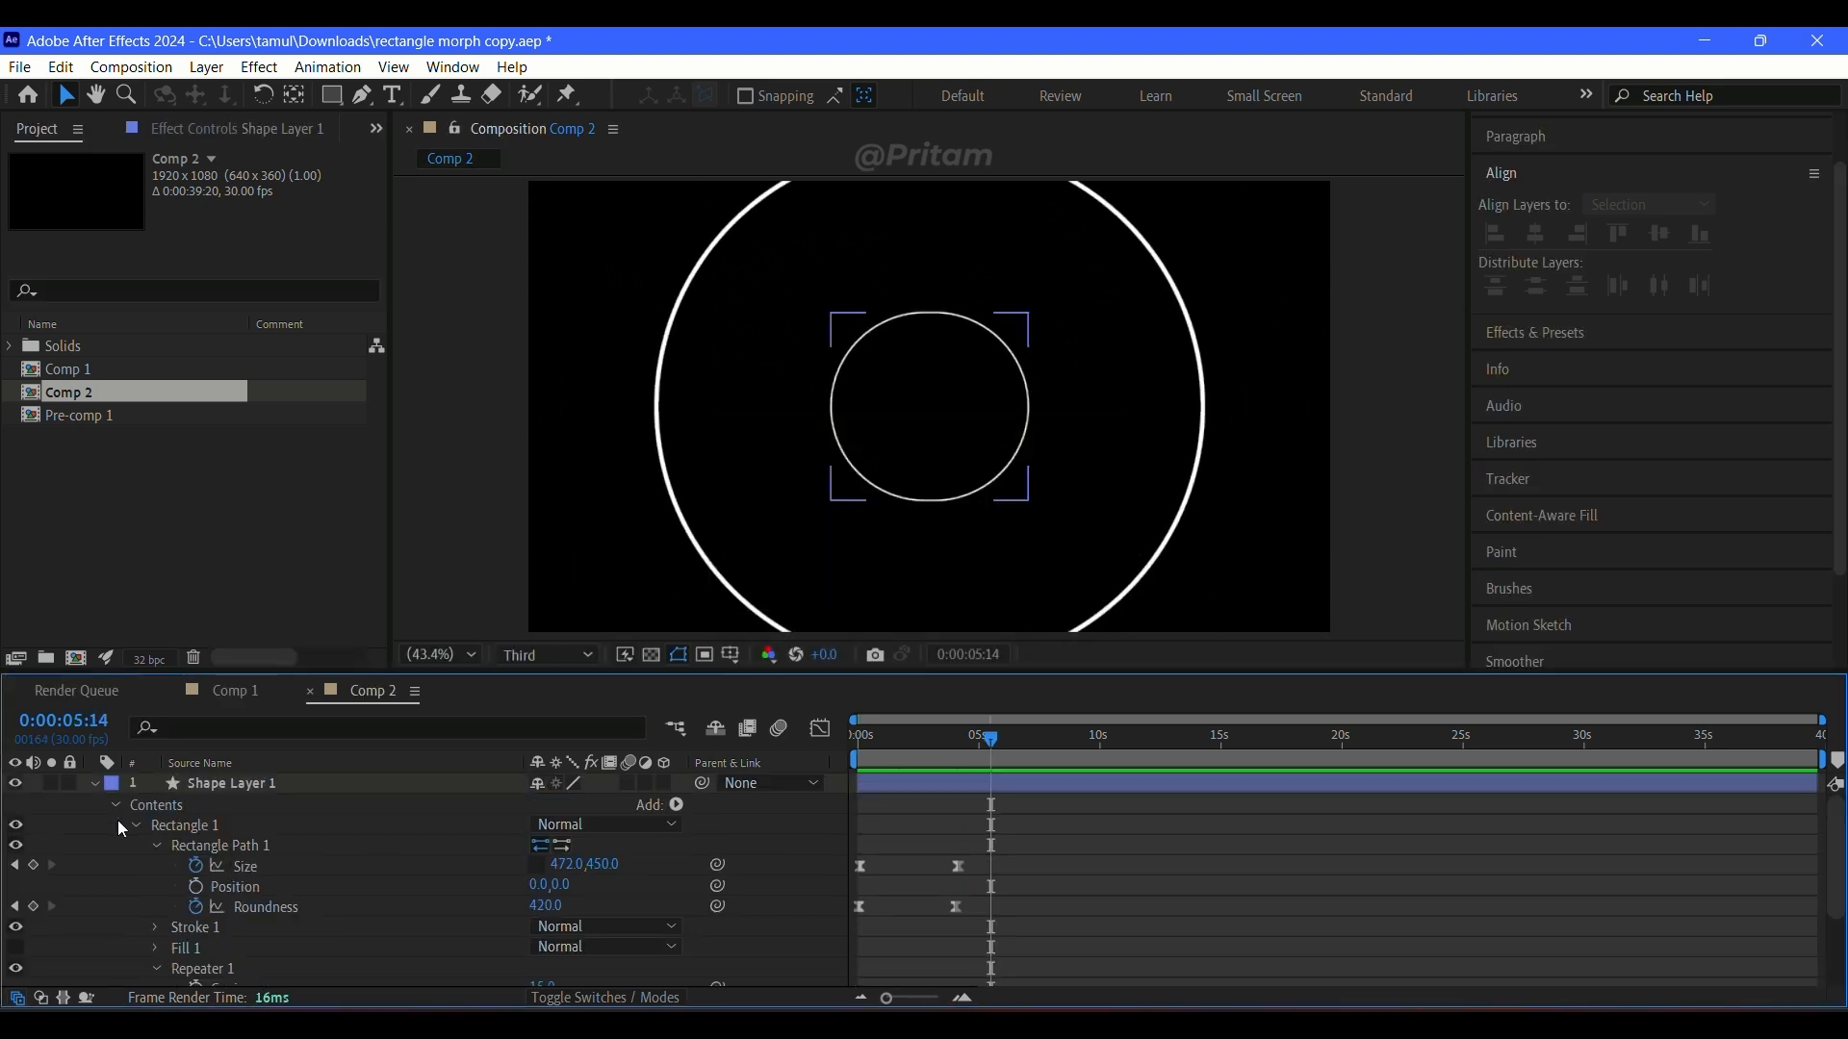
pyautogui.click(114, 805)
pyautogui.click(93, 784)
pyautogui.click(249, 786)
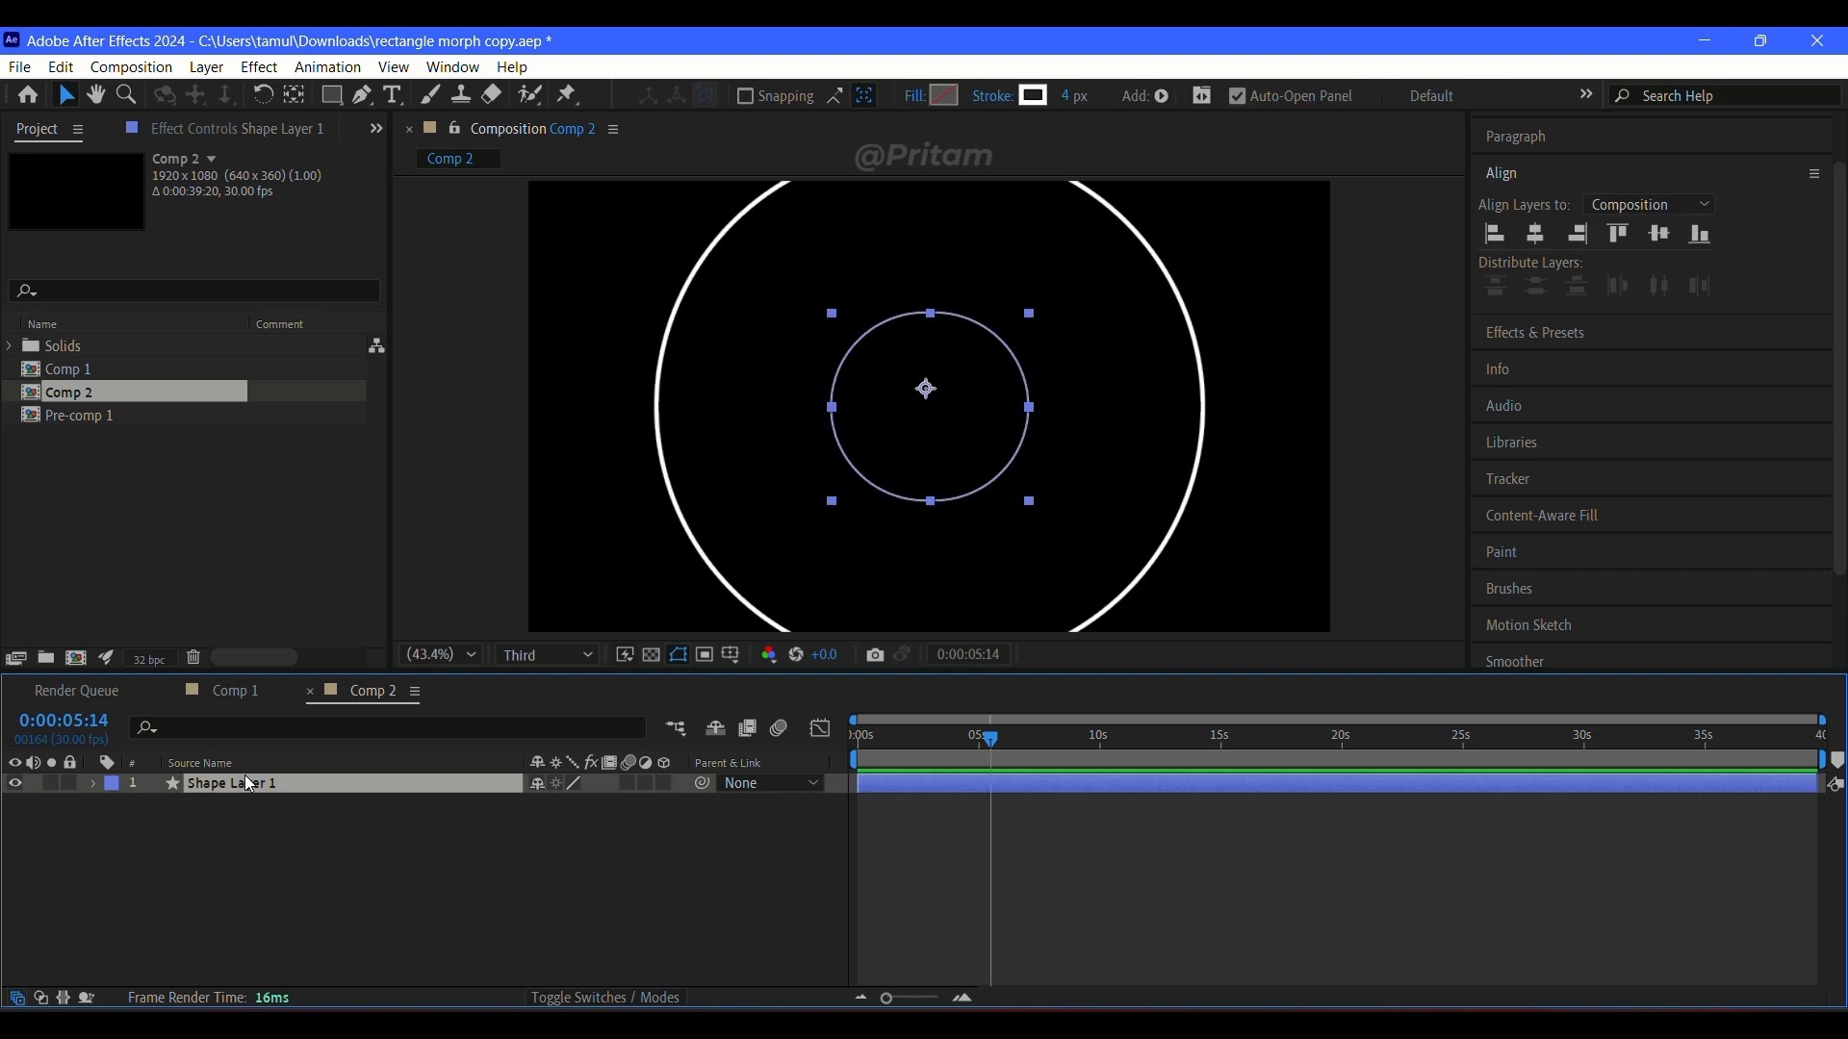
pyautogui.press('u')
# Step: Try the Repeater 1 scale's ending keyframe at about 9 seconds and preview from the start
pyautogui.moveTo(990, 761)
pyautogui.mouseDown()
pyautogui.moveTo(933, 747)
pyautogui.moveTo(988, 770)
pyautogui.mouseUp()
pyautogui.moveTo(977, 866); pyautogui.dragTo(1073, 866)
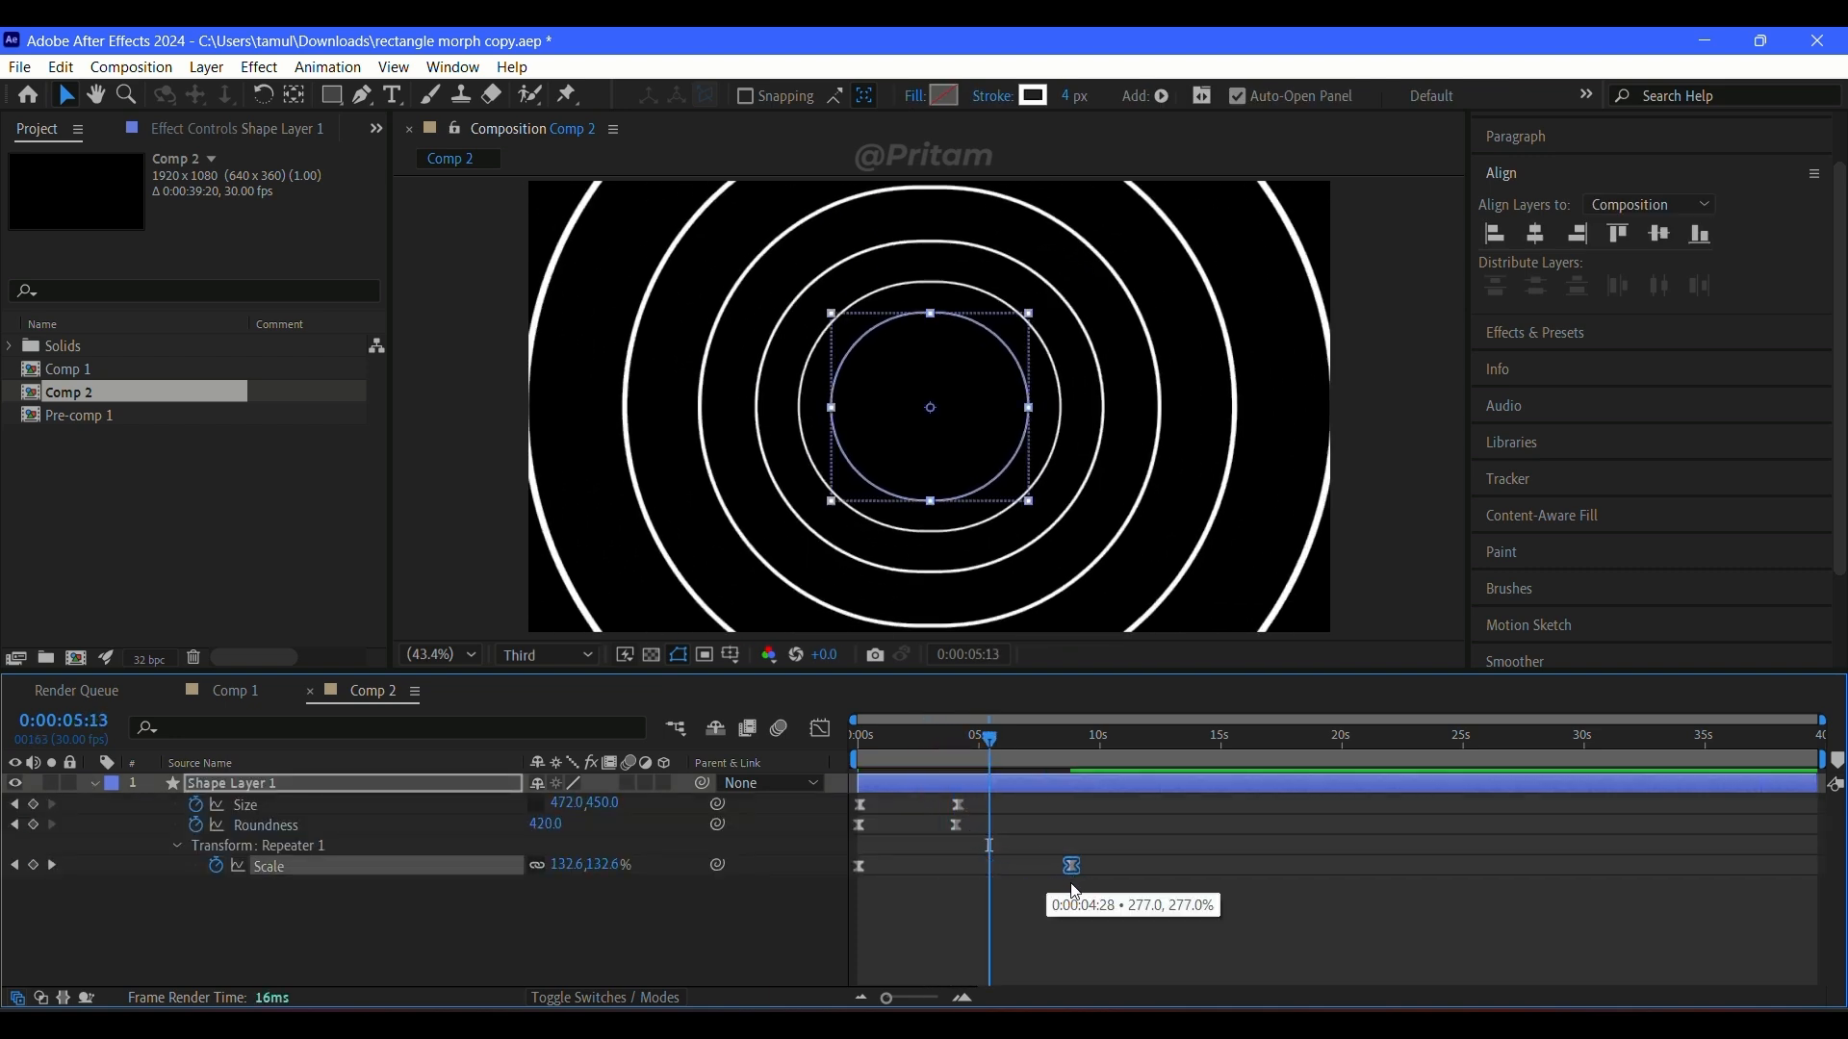
pyautogui.press('Home')
pyautogui.press('space')
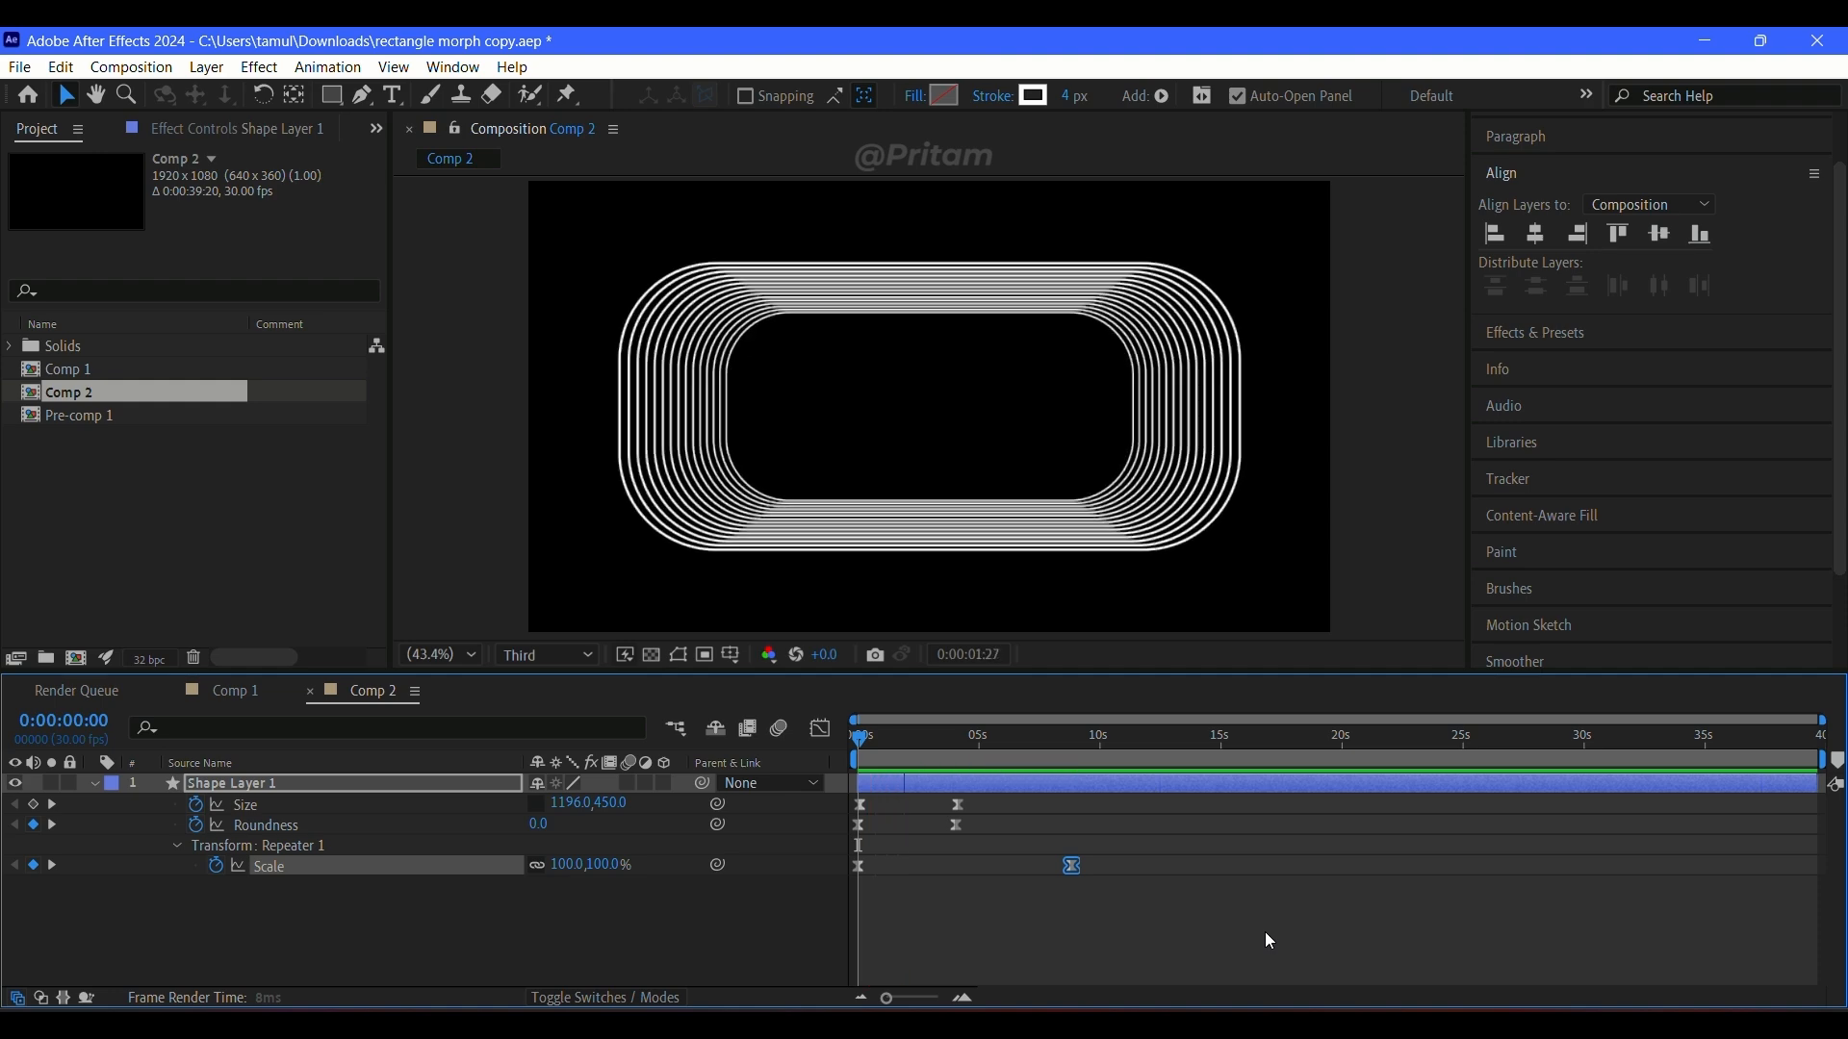
pyautogui.click(1265, 932)
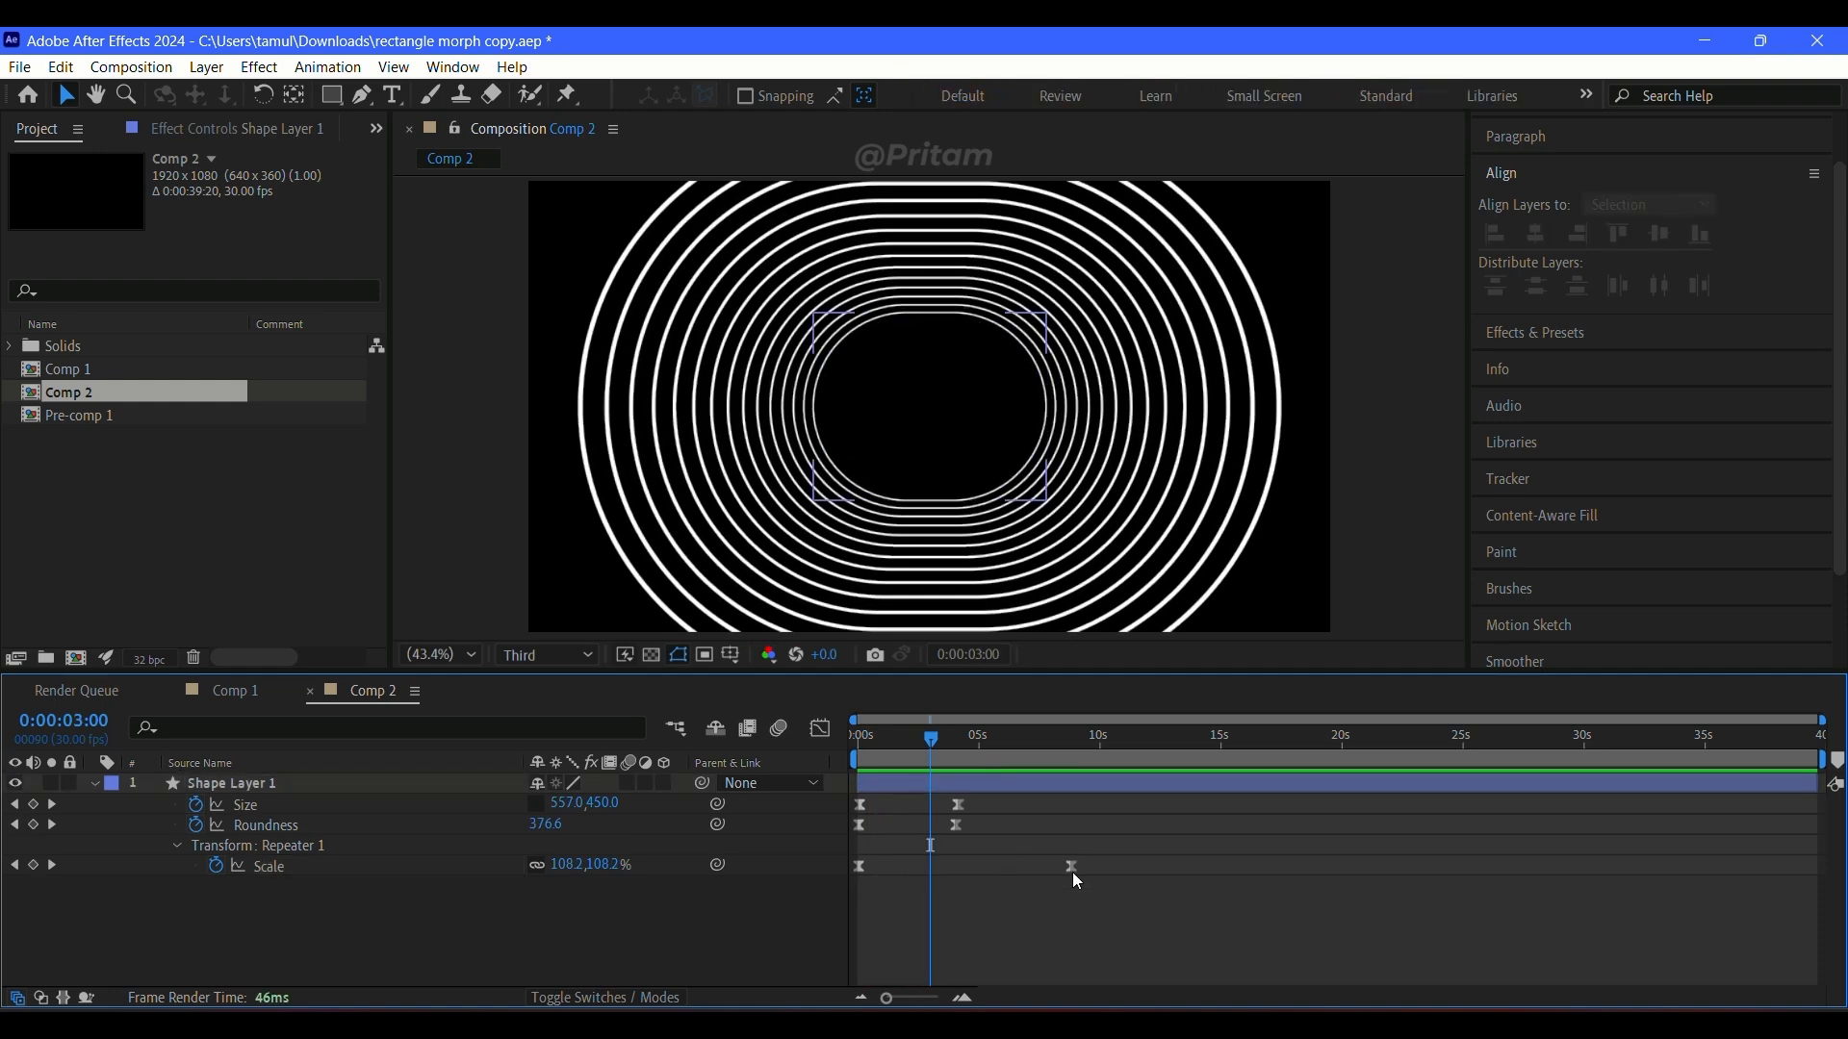
# Step: Move the Repeater 1 scale's ending keyframe to about 5 seconds and the ending size and roundness keyframes to 0:00:03:00, and preview
pyautogui.moveTo(1072, 867); pyautogui.dragTo(977, 869)
pyautogui.moveTo(995, 785); pyautogui.dragTo(930, 808)
pyautogui.hotkey('ctrl', 'z')
pyautogui.click(919, 835)
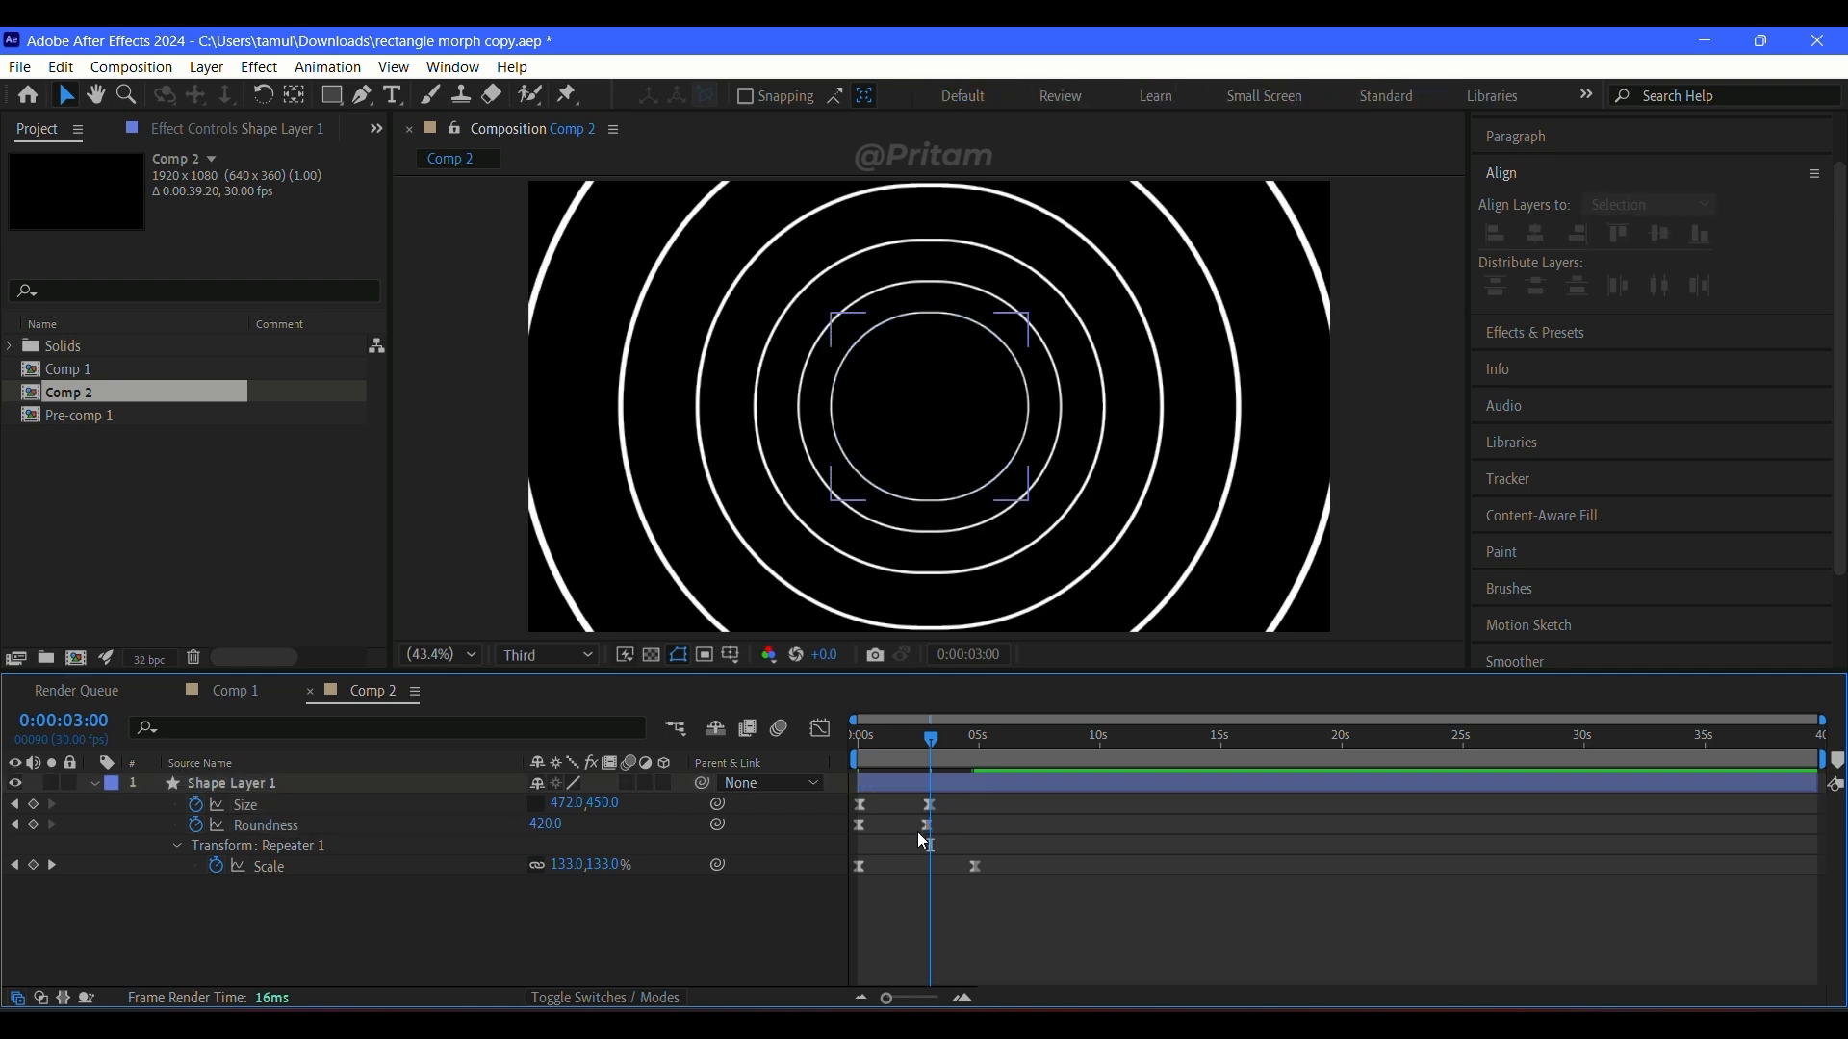
pyautogui.click(930, 829)
pyautogui.click(973, 820)
pyautogui.moveTo(927, 745); pyautogui.dragTo(853, 747)
pyautogui.press('space')
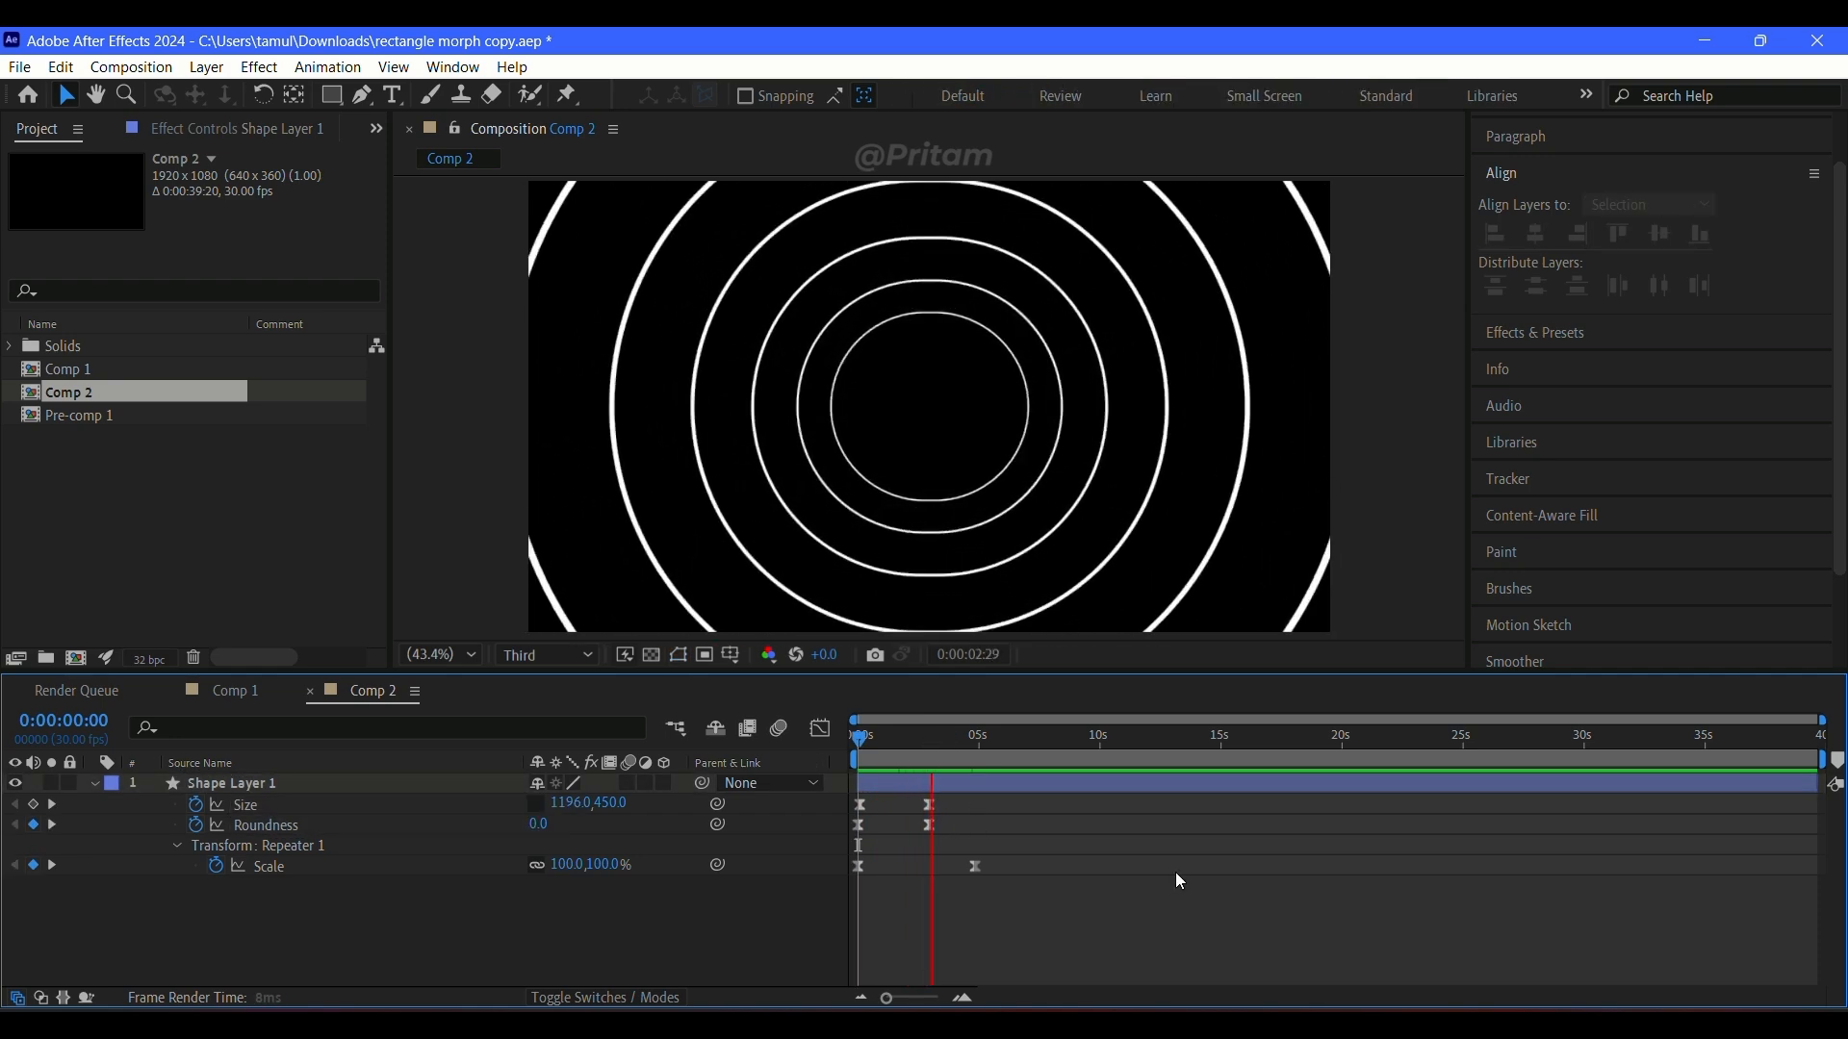
pyautogui.press('space')
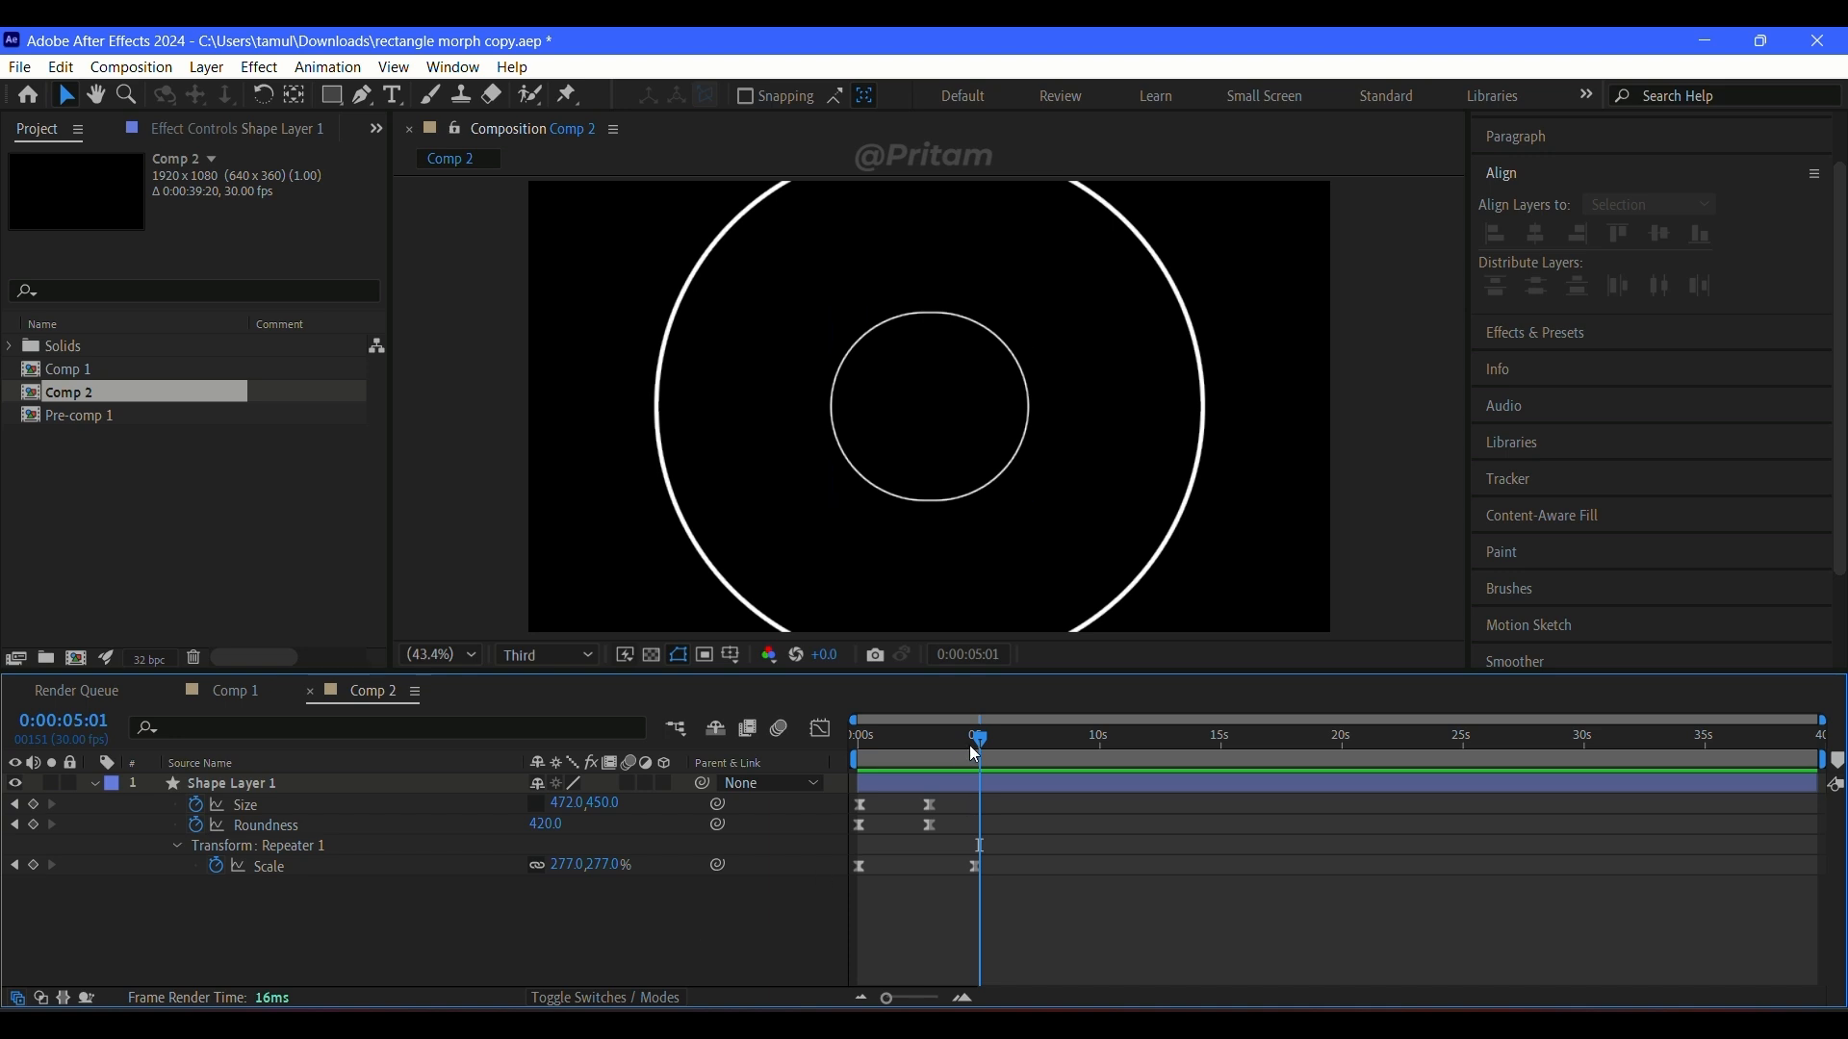
# Step: Reveal Repeater 1's transform properties and add a rotation keyframe at 0:00:00:00
pyautogui.moveTo(975, 751); pyautogui.dragTo(858, 746)
pyautogui.click(94, 784)
pyautogui.scroll(-1, 292, 909)
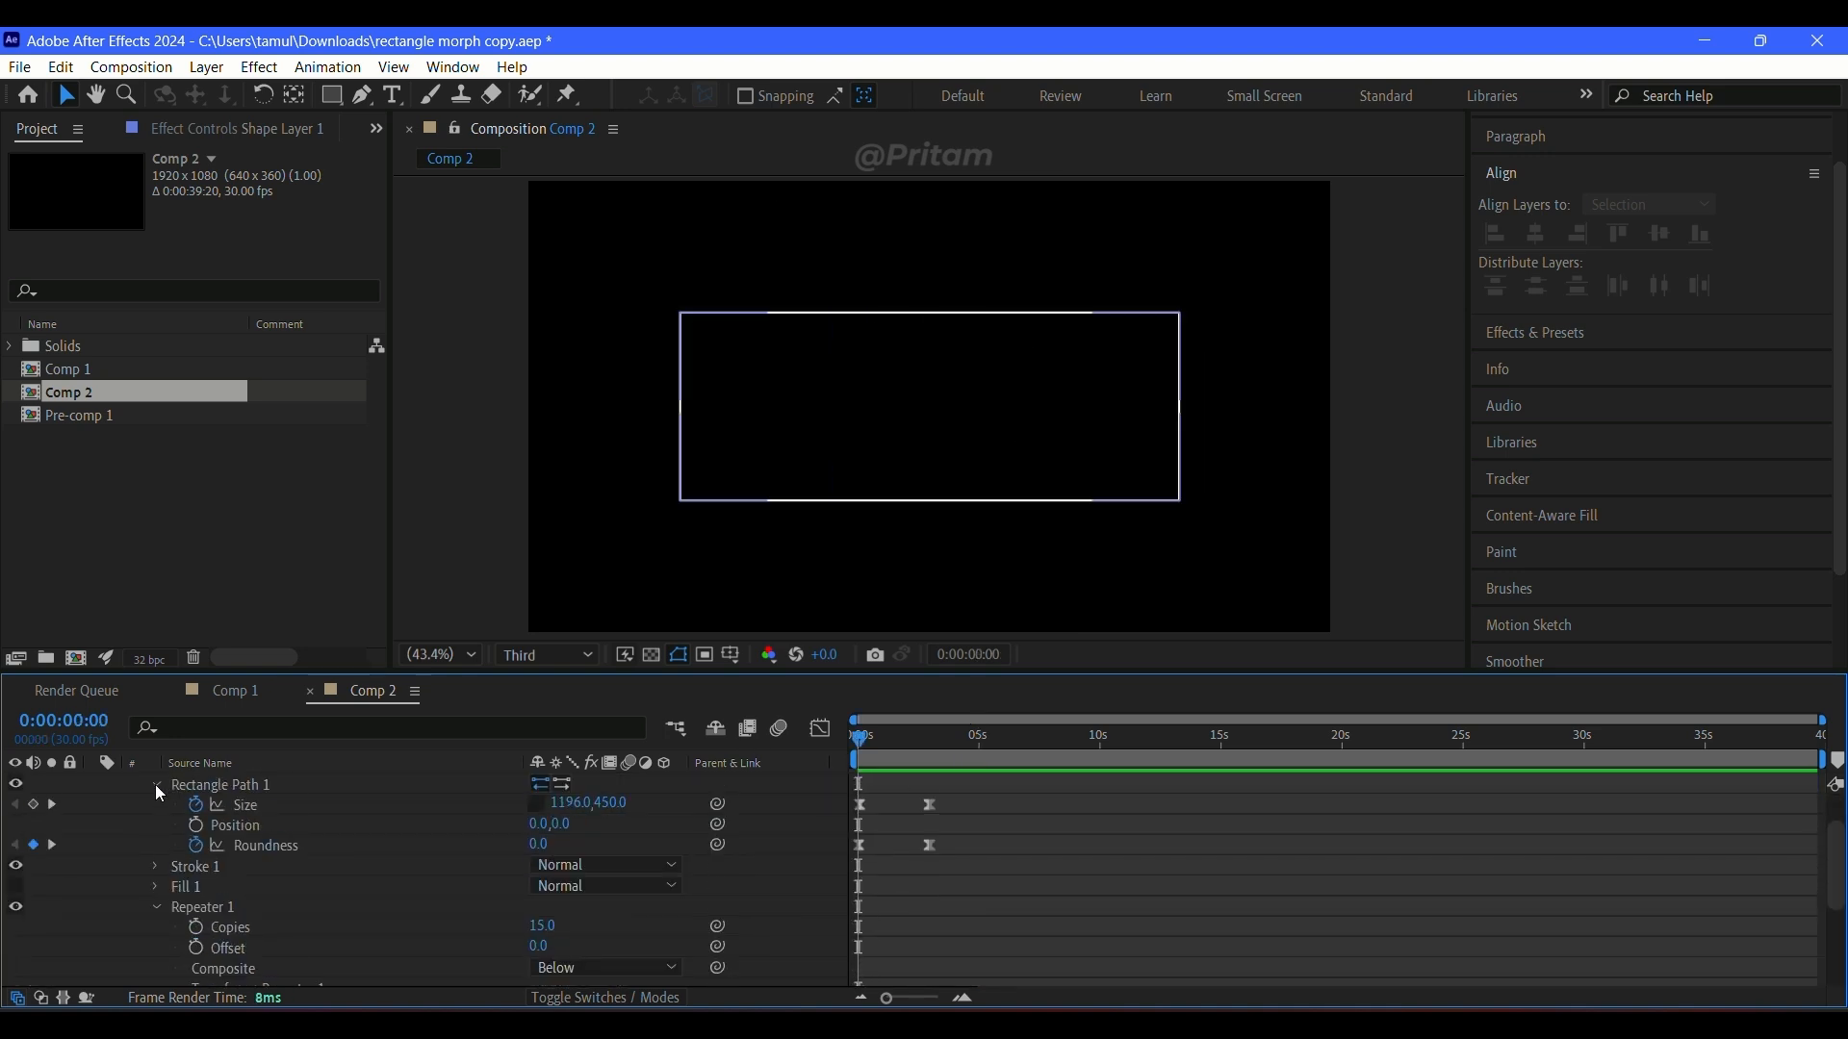
pyautogui.click(157, 785)
pyautogui.scroll(-2, 192, 856)
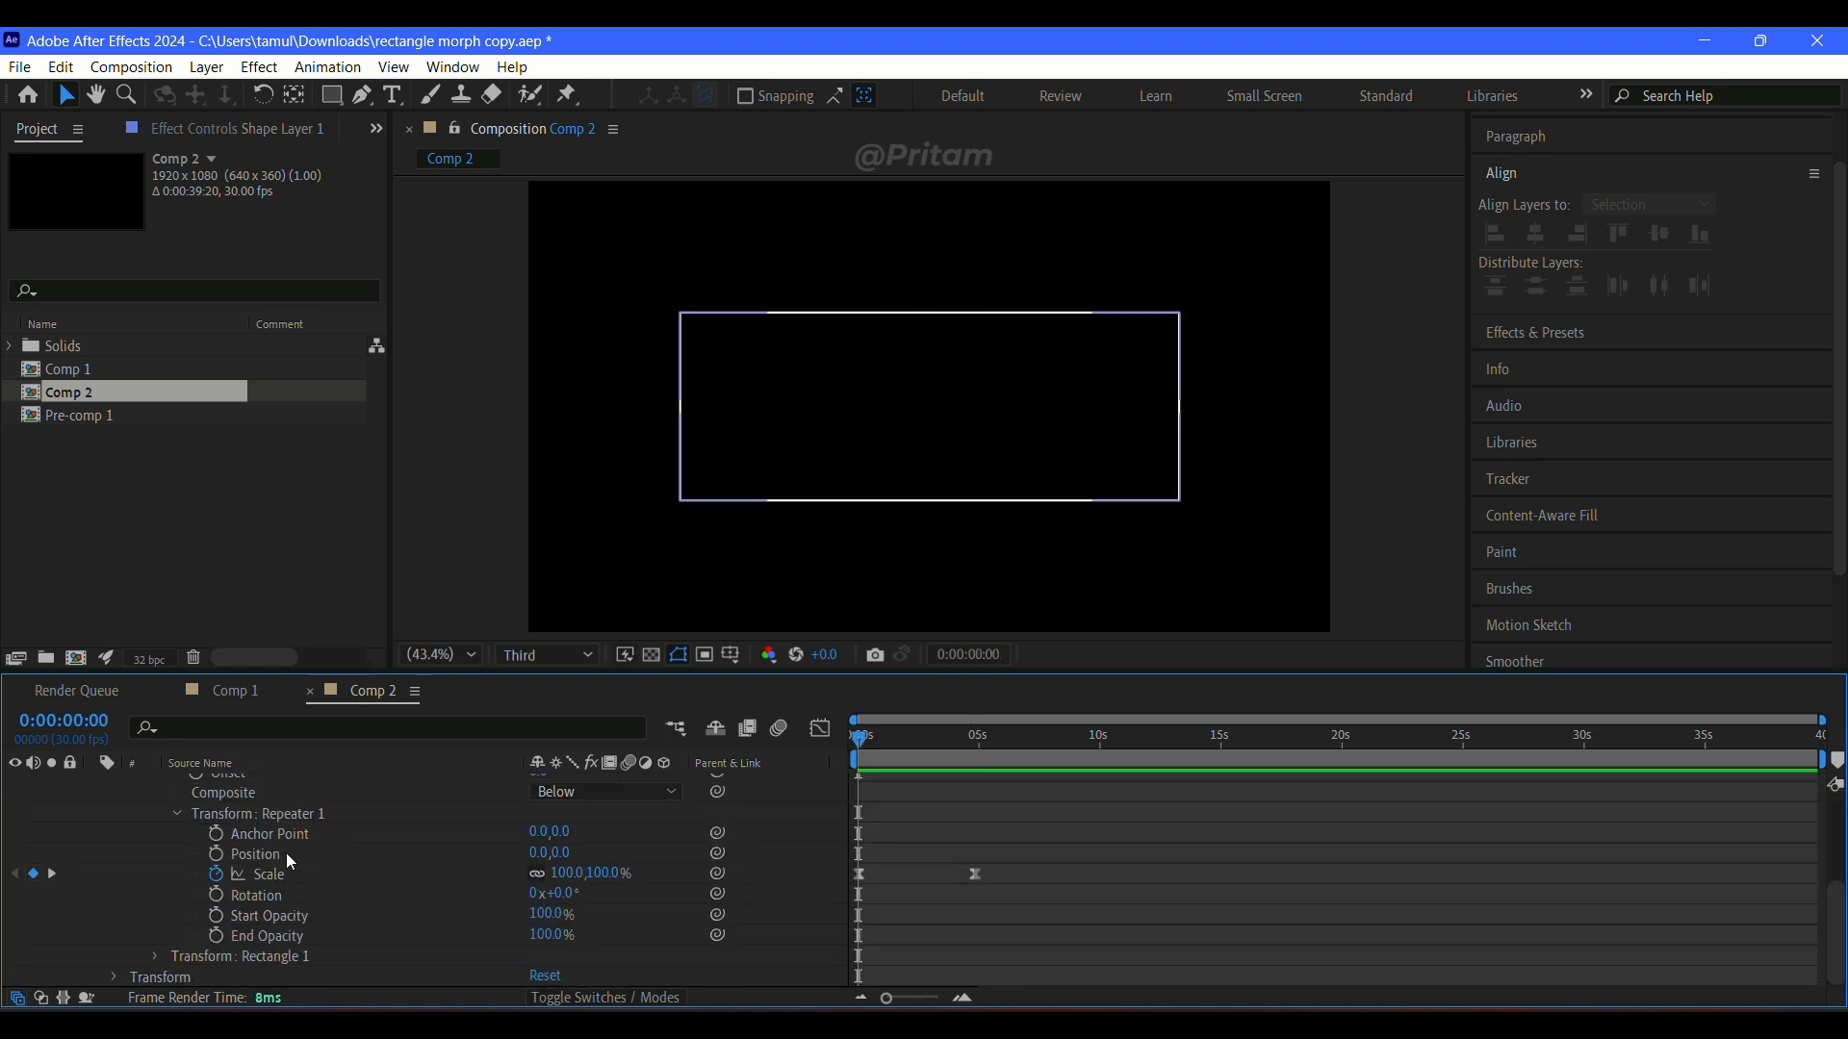
pyautogui.click(216, 896)
# Step: Try a Repeater 1 rotation keyframe of one full revolution at 0:00:02:09 with Easy Ease on both rotation keyframes, and preview
pyautogui.moveTo(892, 743)
pyautogui.mouseDown()
pyautogui.moveTo(979, 756)
pyautogui.moveTo(892, 737)
pyautogui.moveTo(915, 746)
pyautogui.mouseUp()
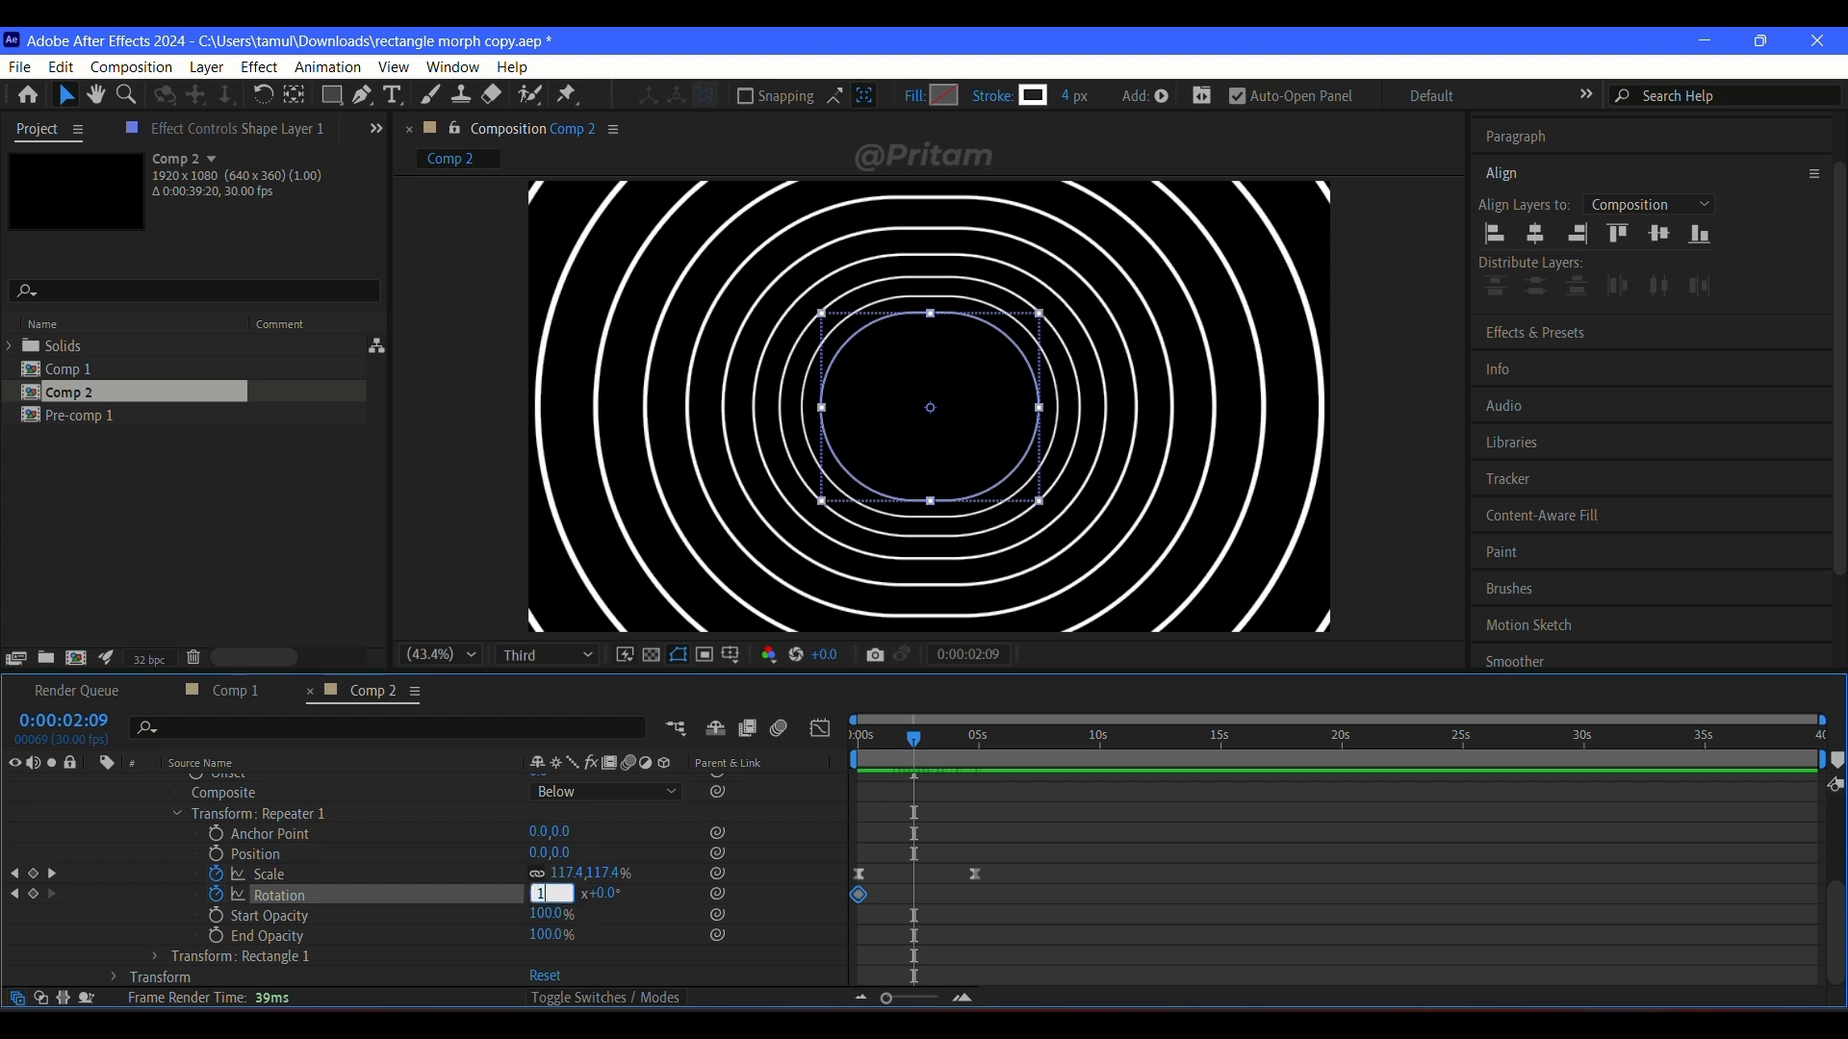
pyautogui.write('1')
pyautogui.press('Return')
pyautogui.moveTo(932, 884); pyautogui.dragTo(835, 920)
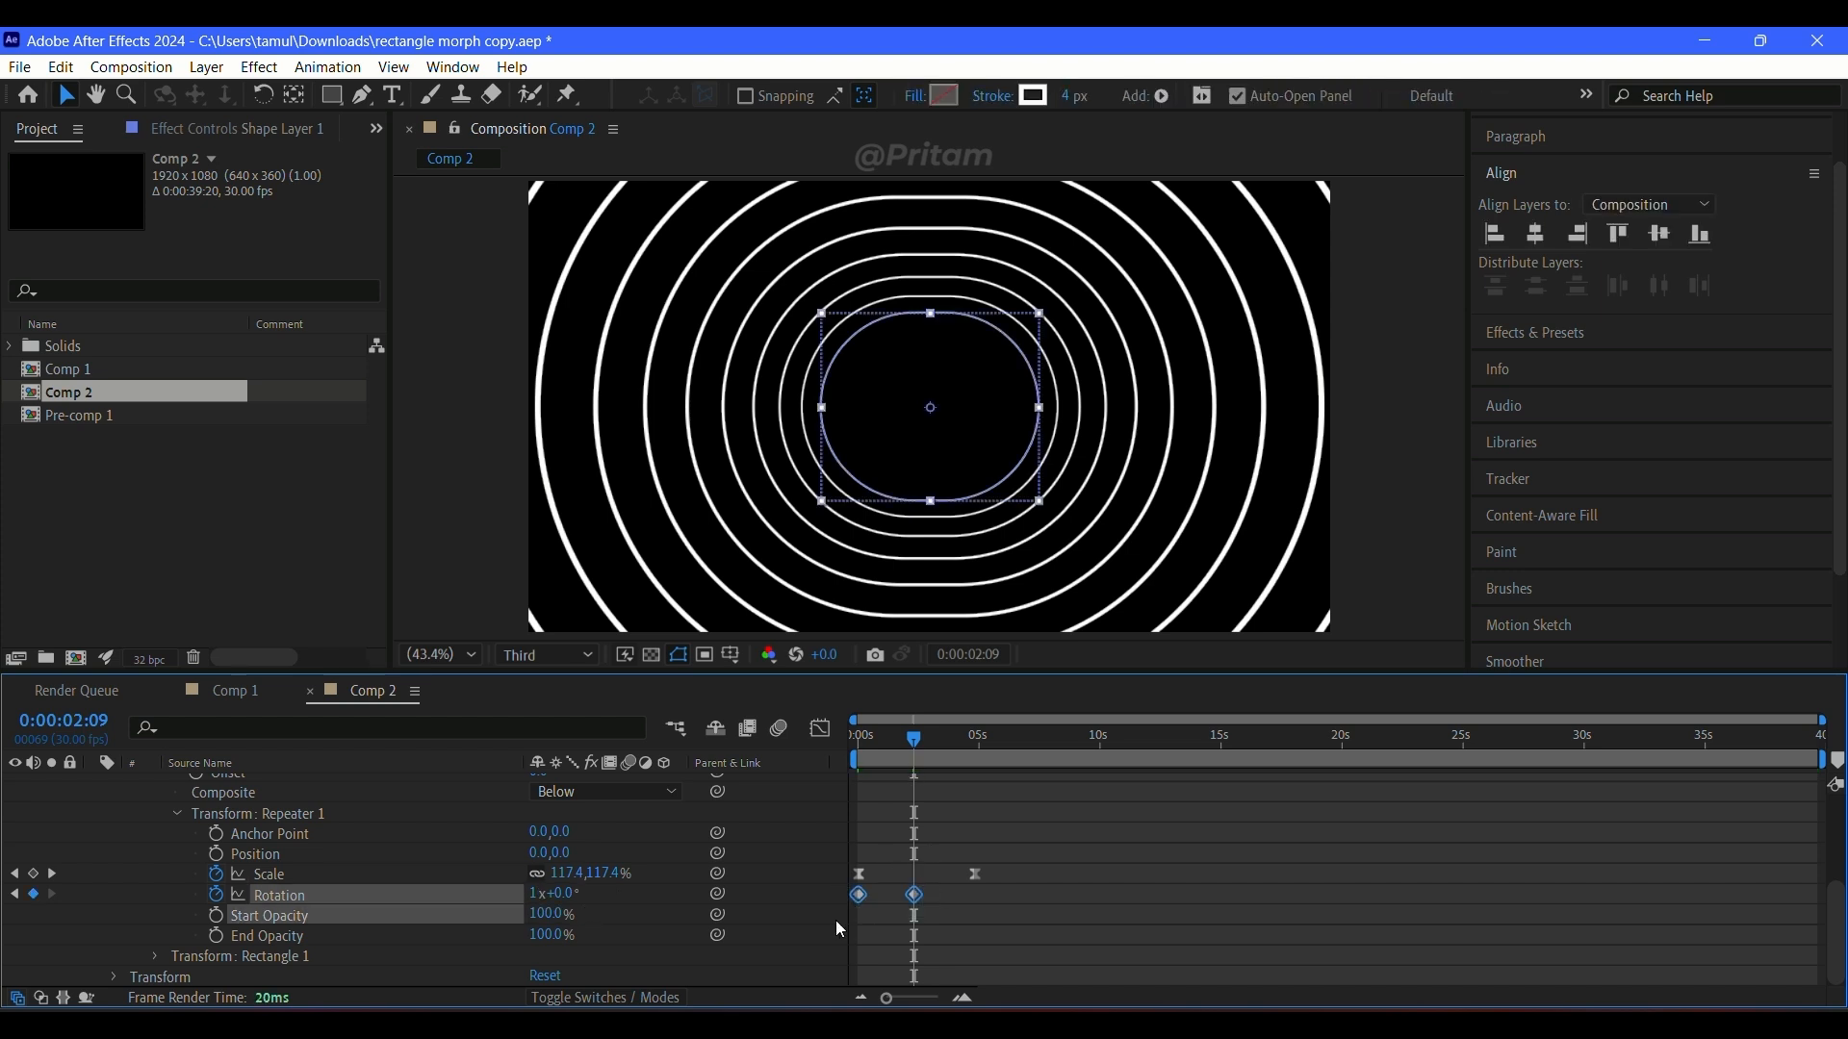
pyautogui.press('F9')
pyautogui.press('space')
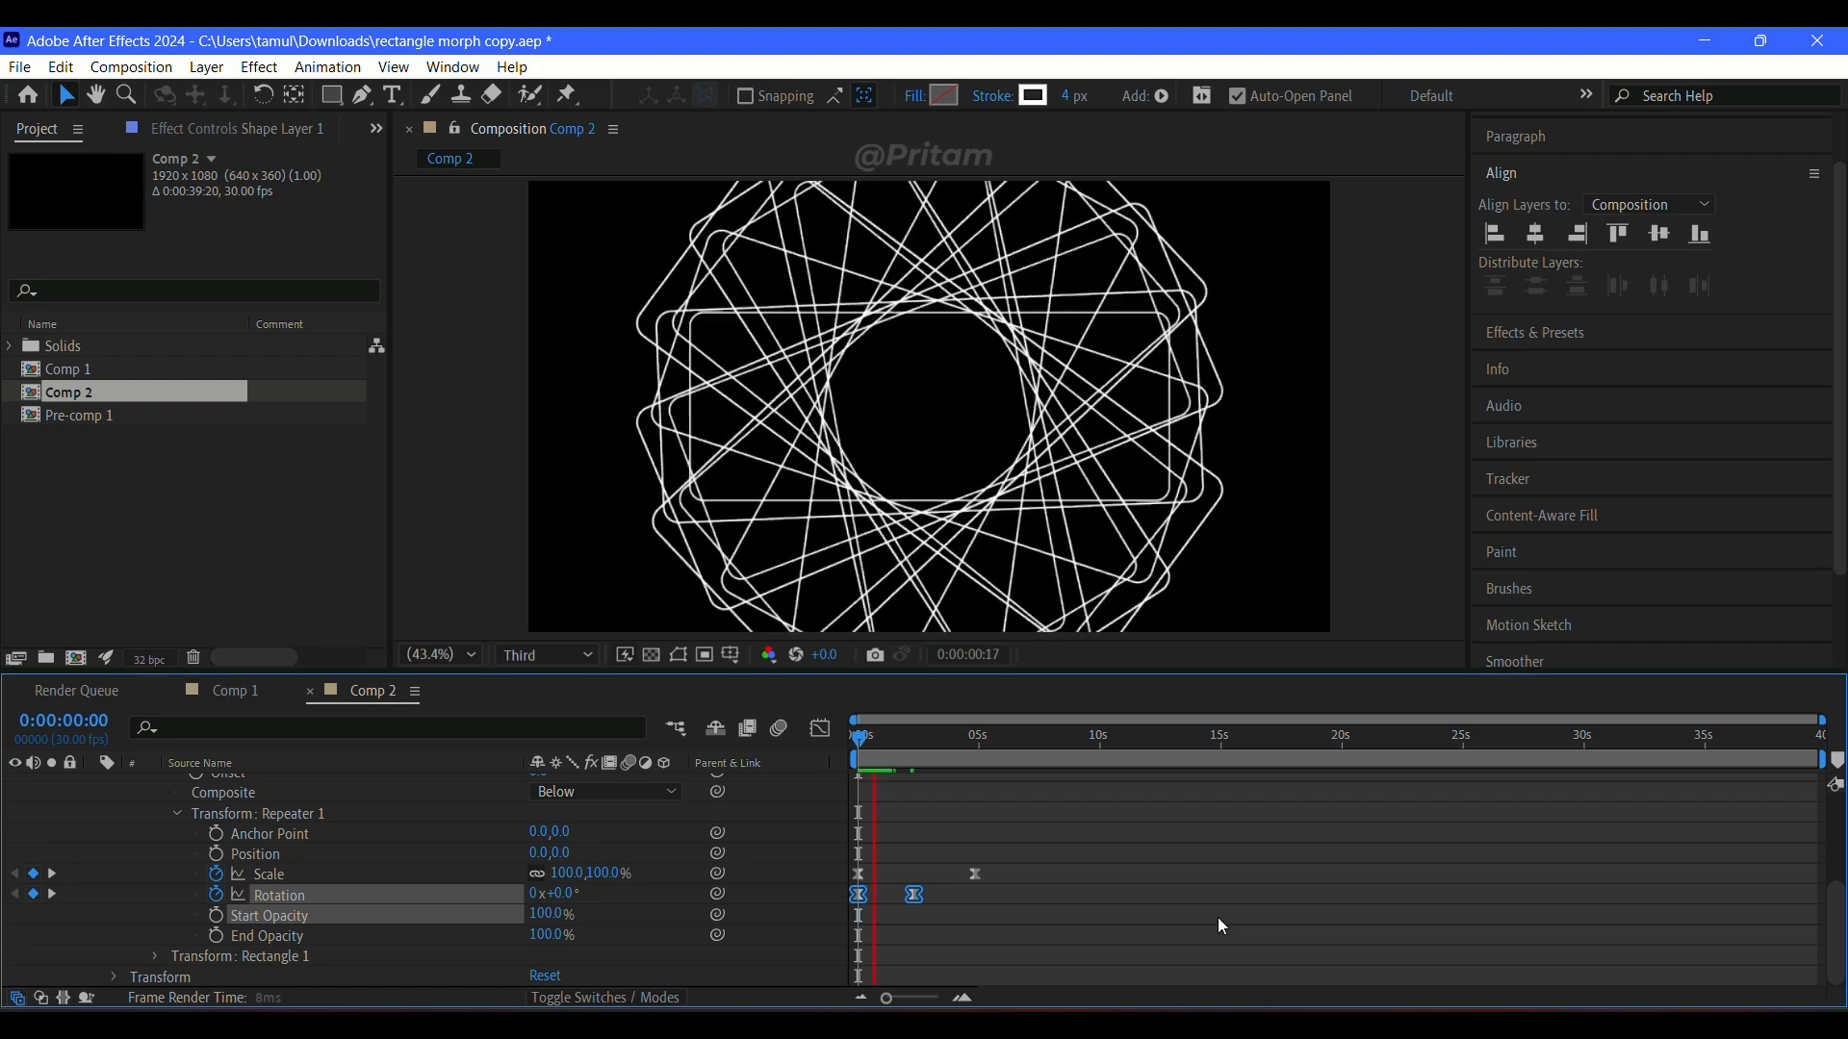
pyautogui.moveTo(908, 737); pyautogui.dragTo(853, 739)
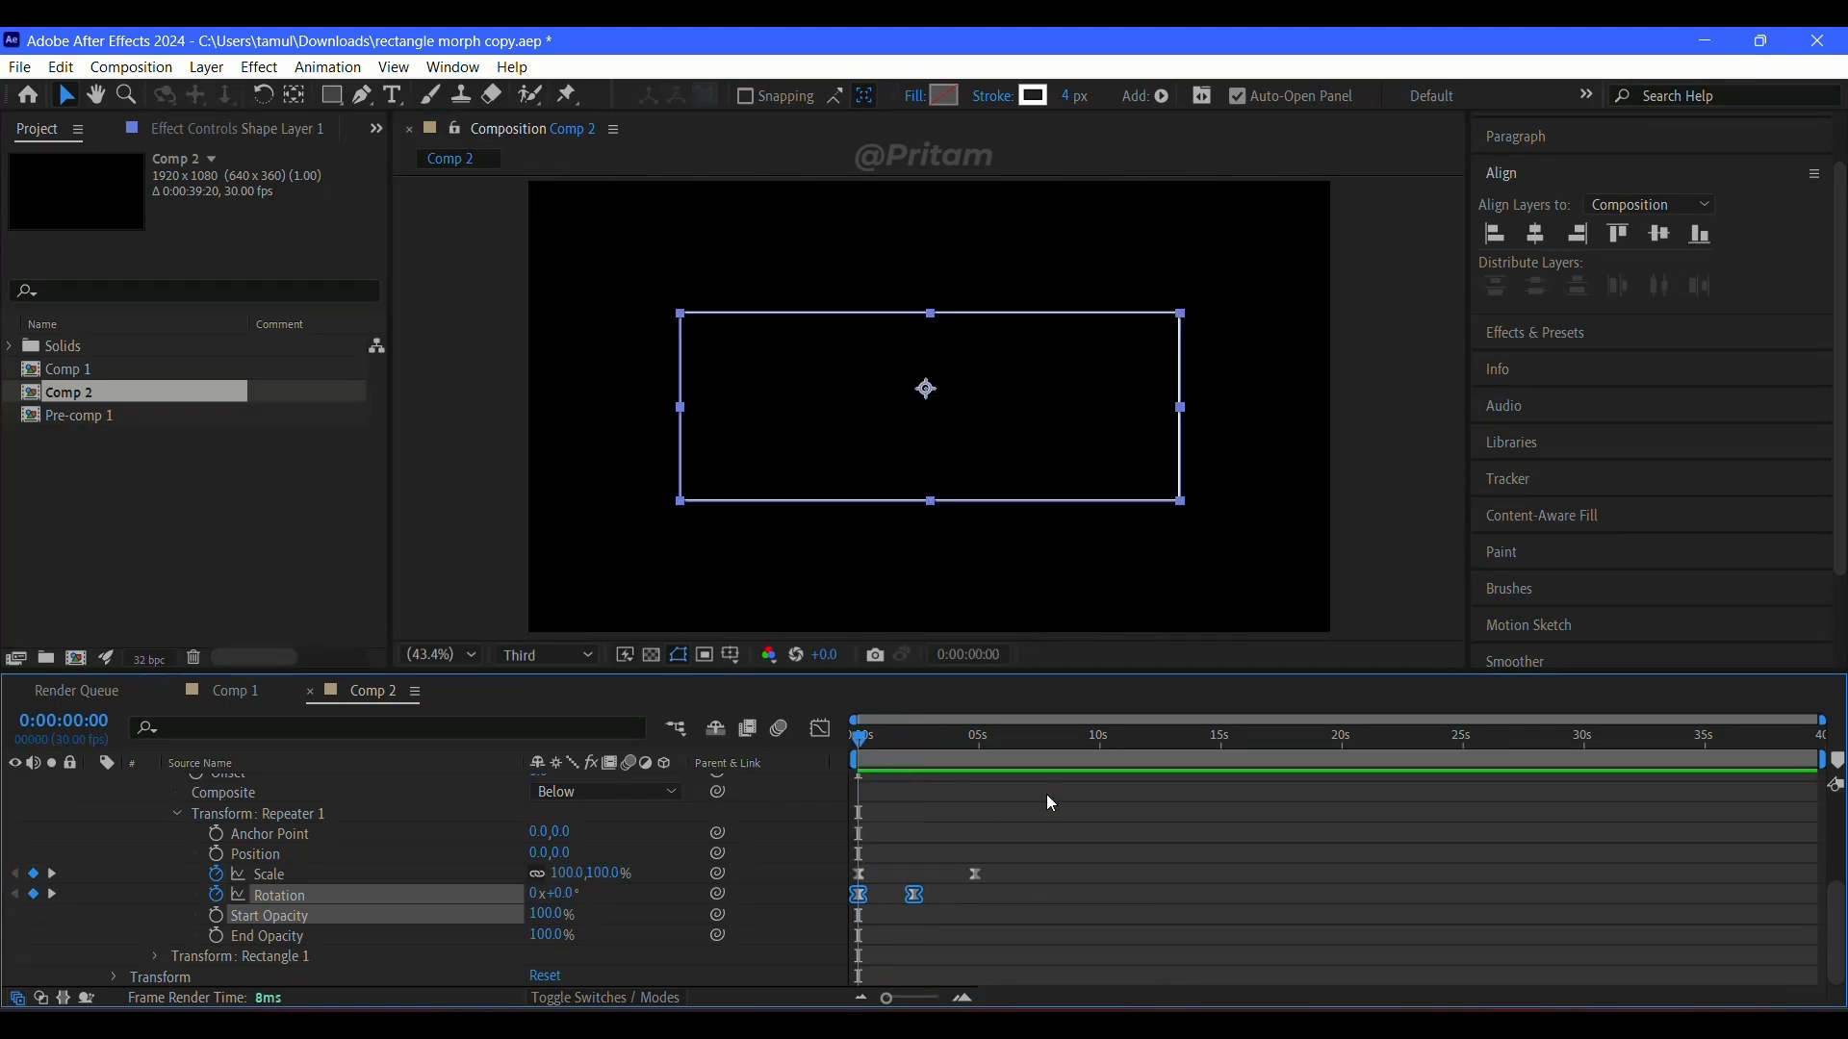
pyautogui.press('space')
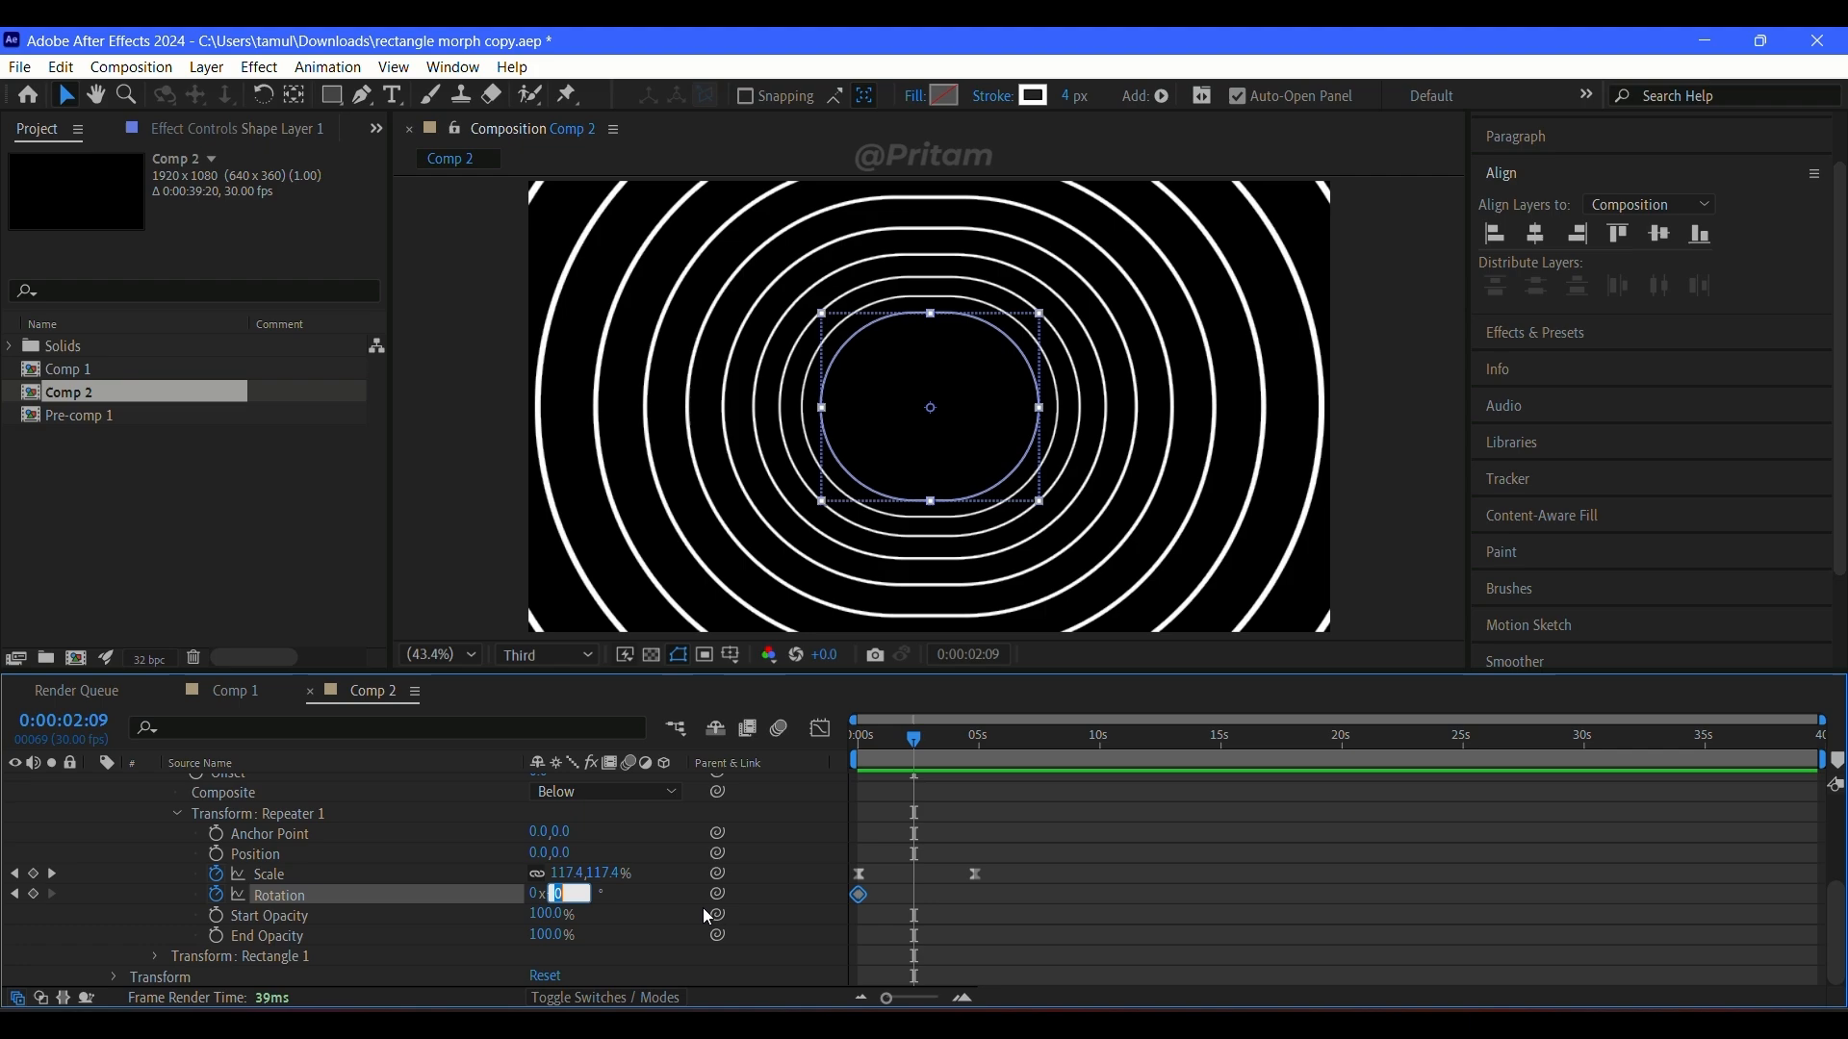
# Step: Try a Repeater 1 rotation of 180° at 0:00:02:09 and preview it from the start
pyautogui.write('180')
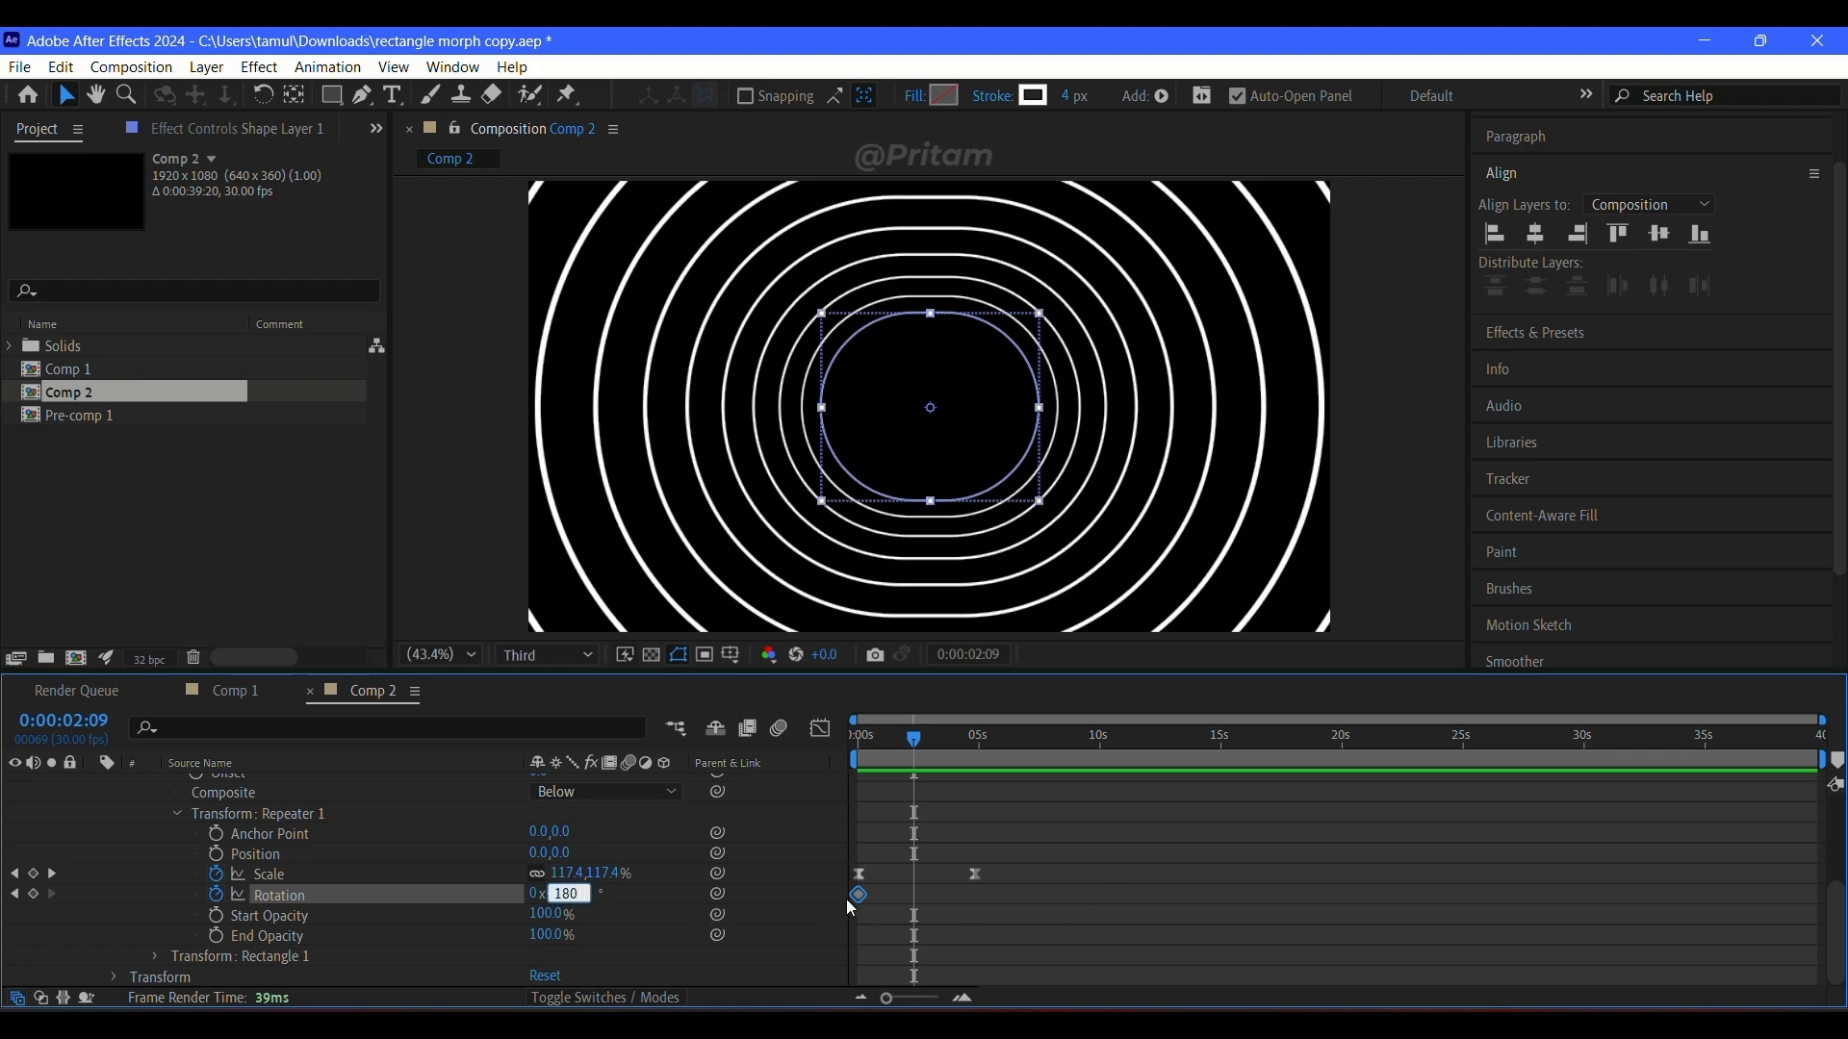
pyautogui.press('Return')
pyautogui.press('Home')
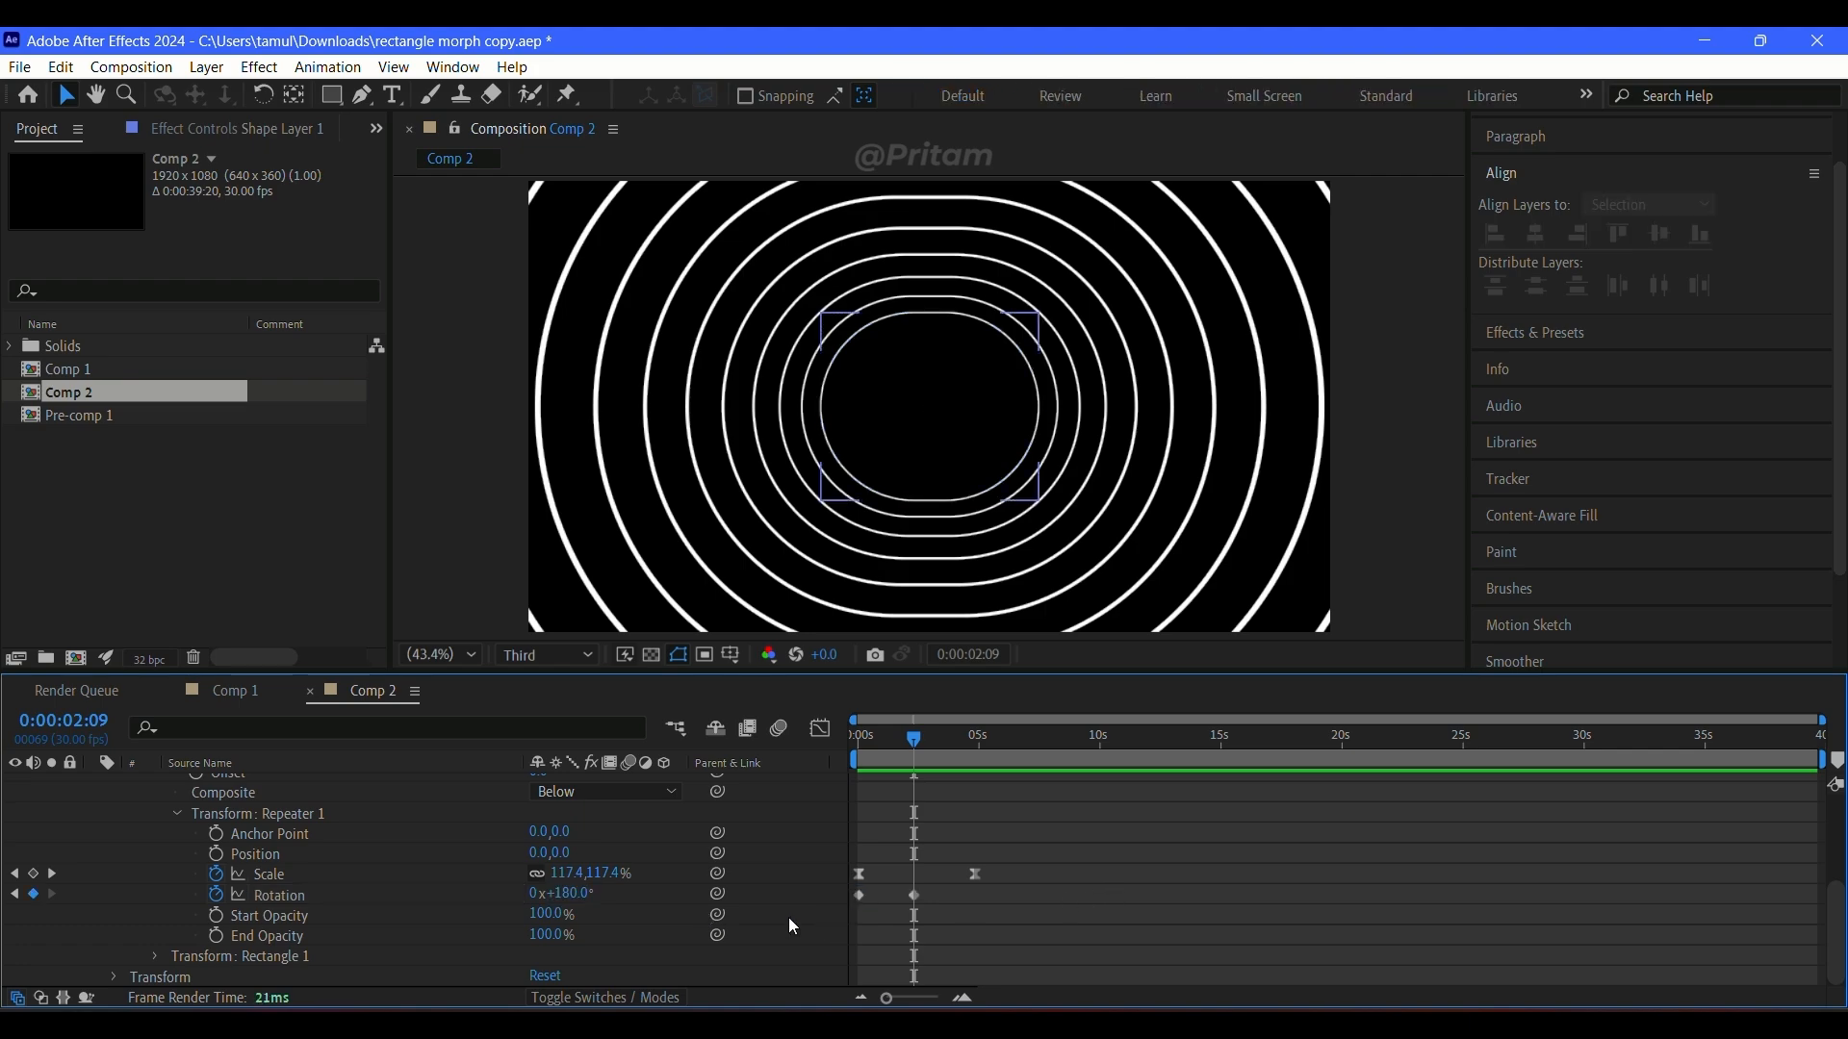
pyautogui.press('space')
pyautogui.press('space')
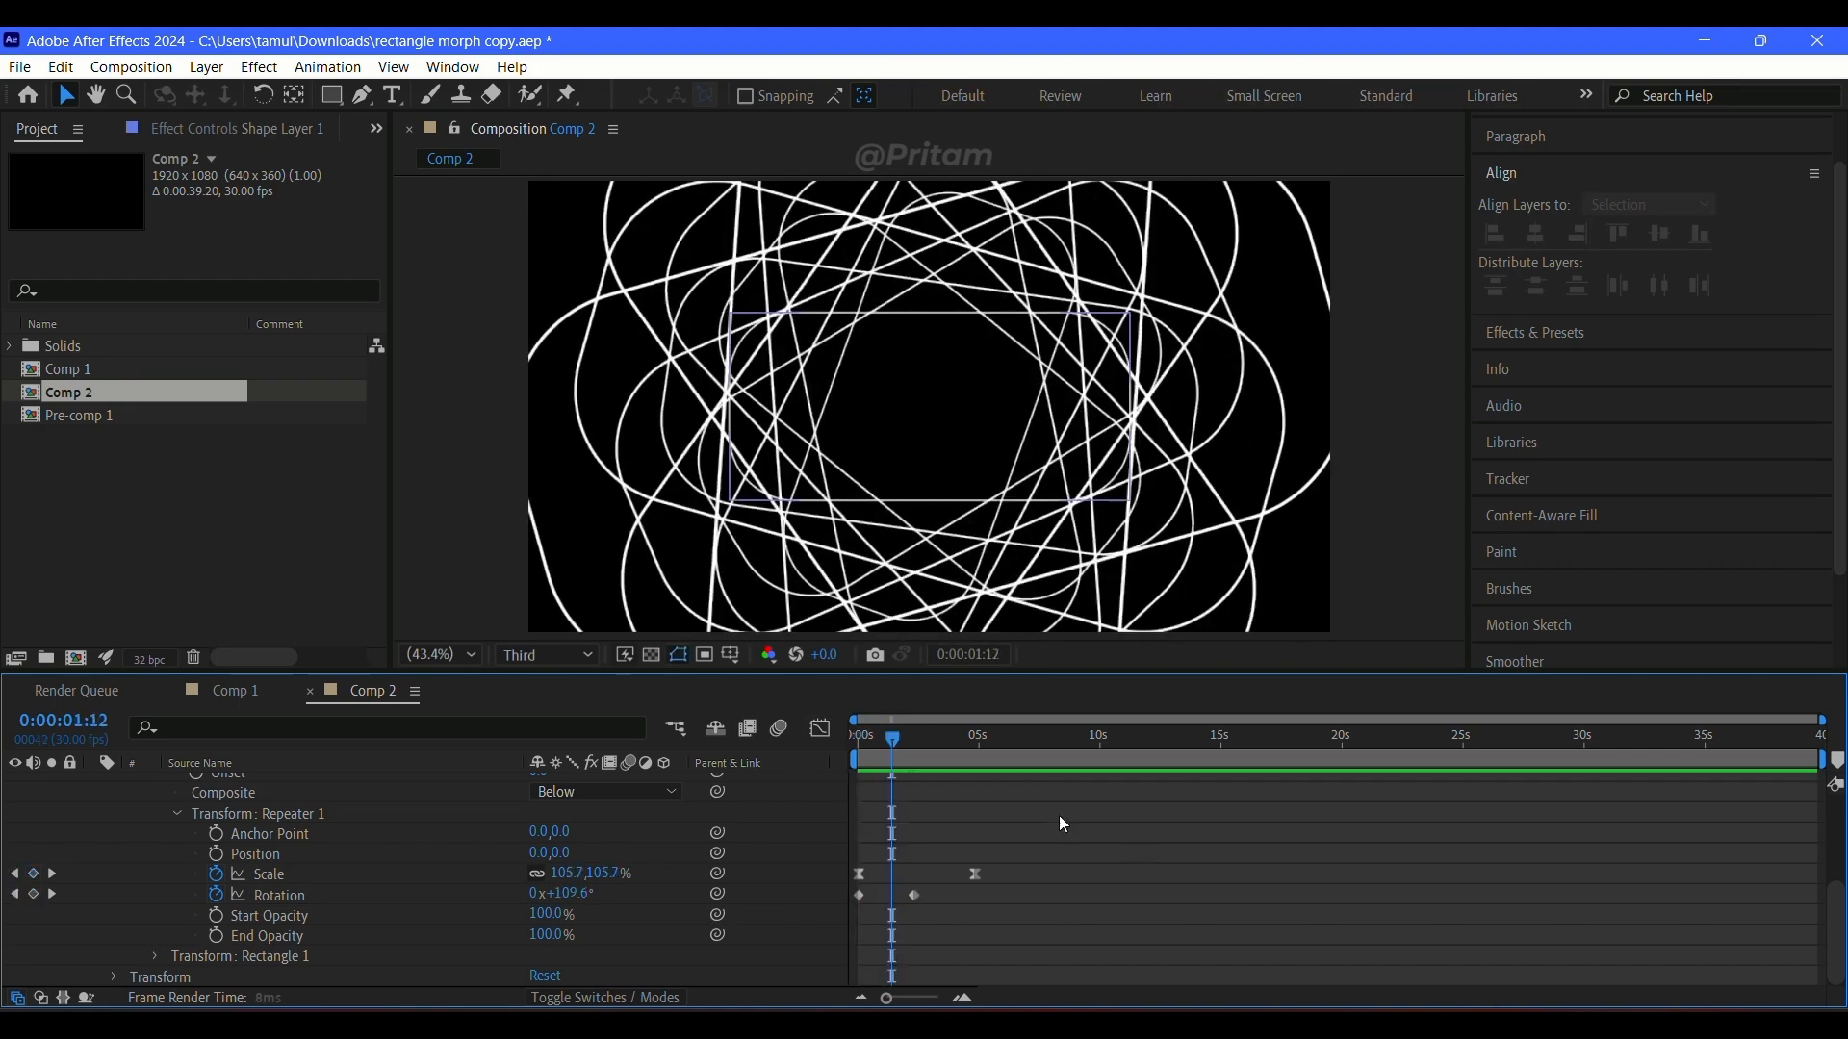
# Step: Undo the 180° rotation keyframe, try a Repeater 1 rotation of 16° at 0:00:01:27, and preview the result
pyautogui.moveTo(891, 741); pyautogui.dragTo(904, 777)
pyautogui.hotkey('ctrl', 'z')
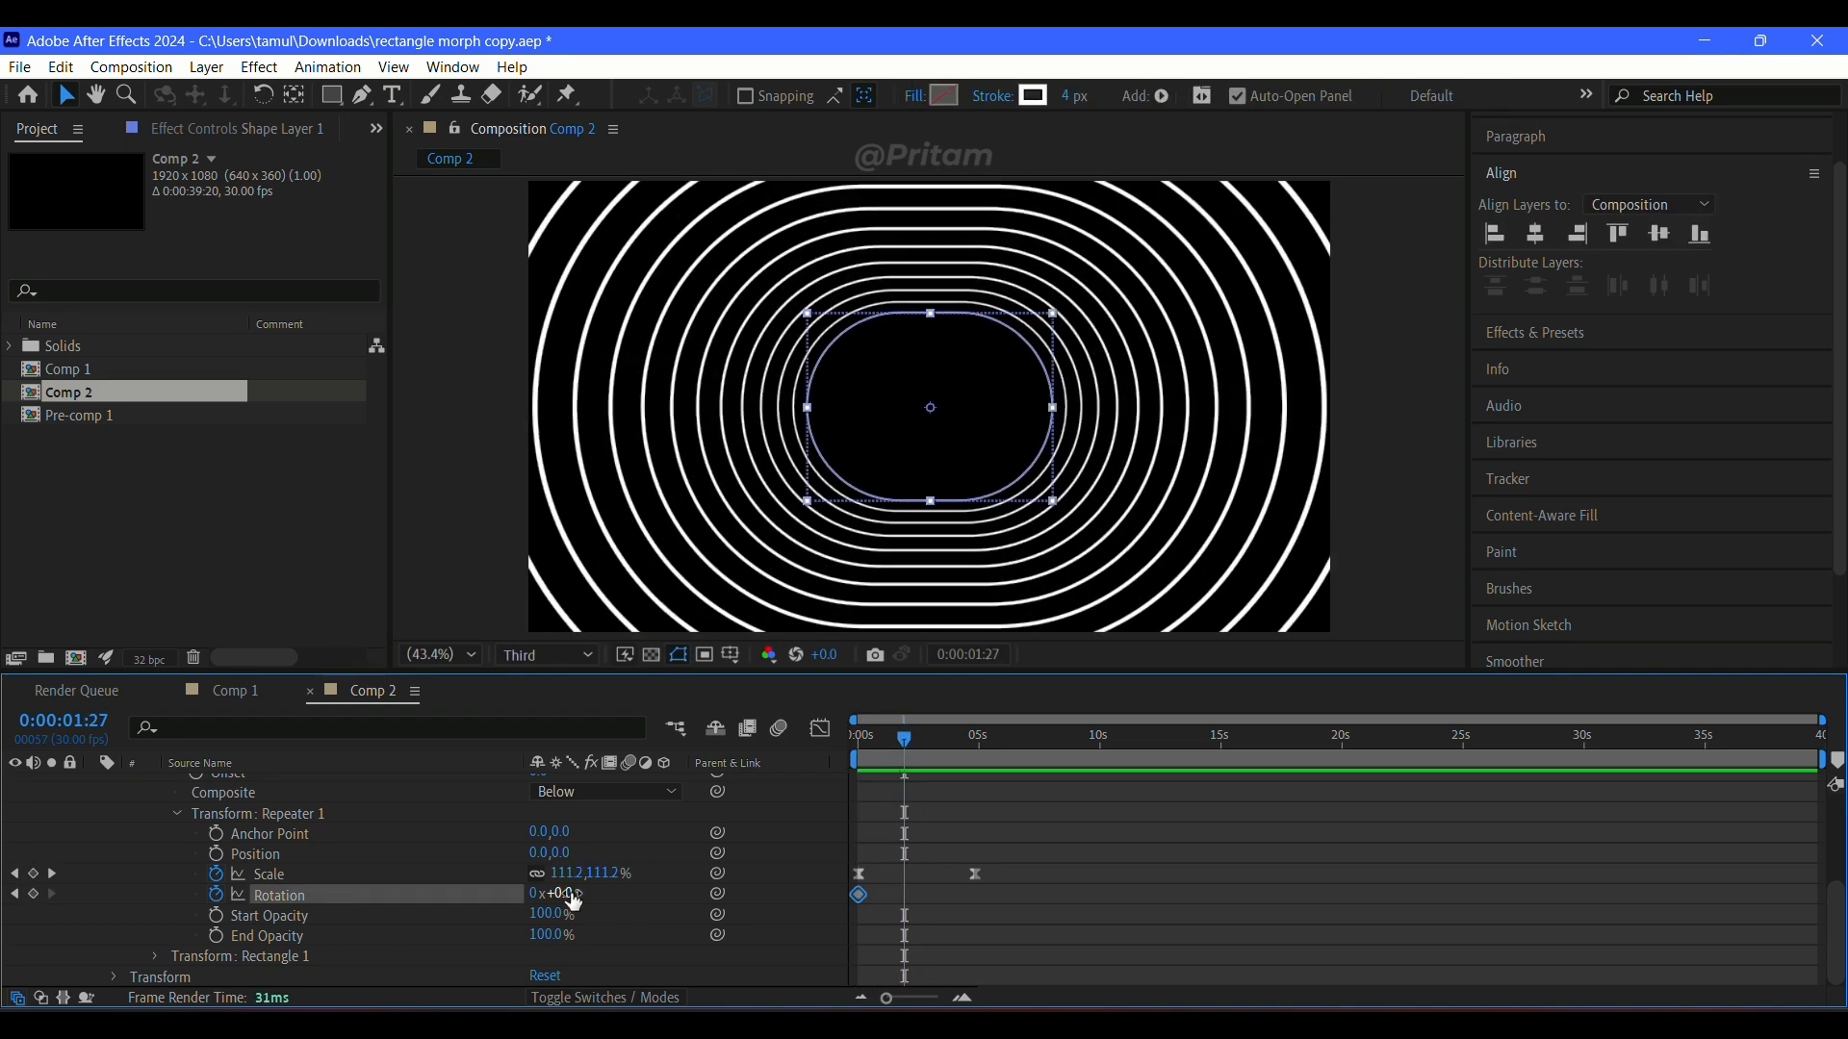
pyautogui.moveTo(570, 893); pyautogui.dragTo(593, 900)
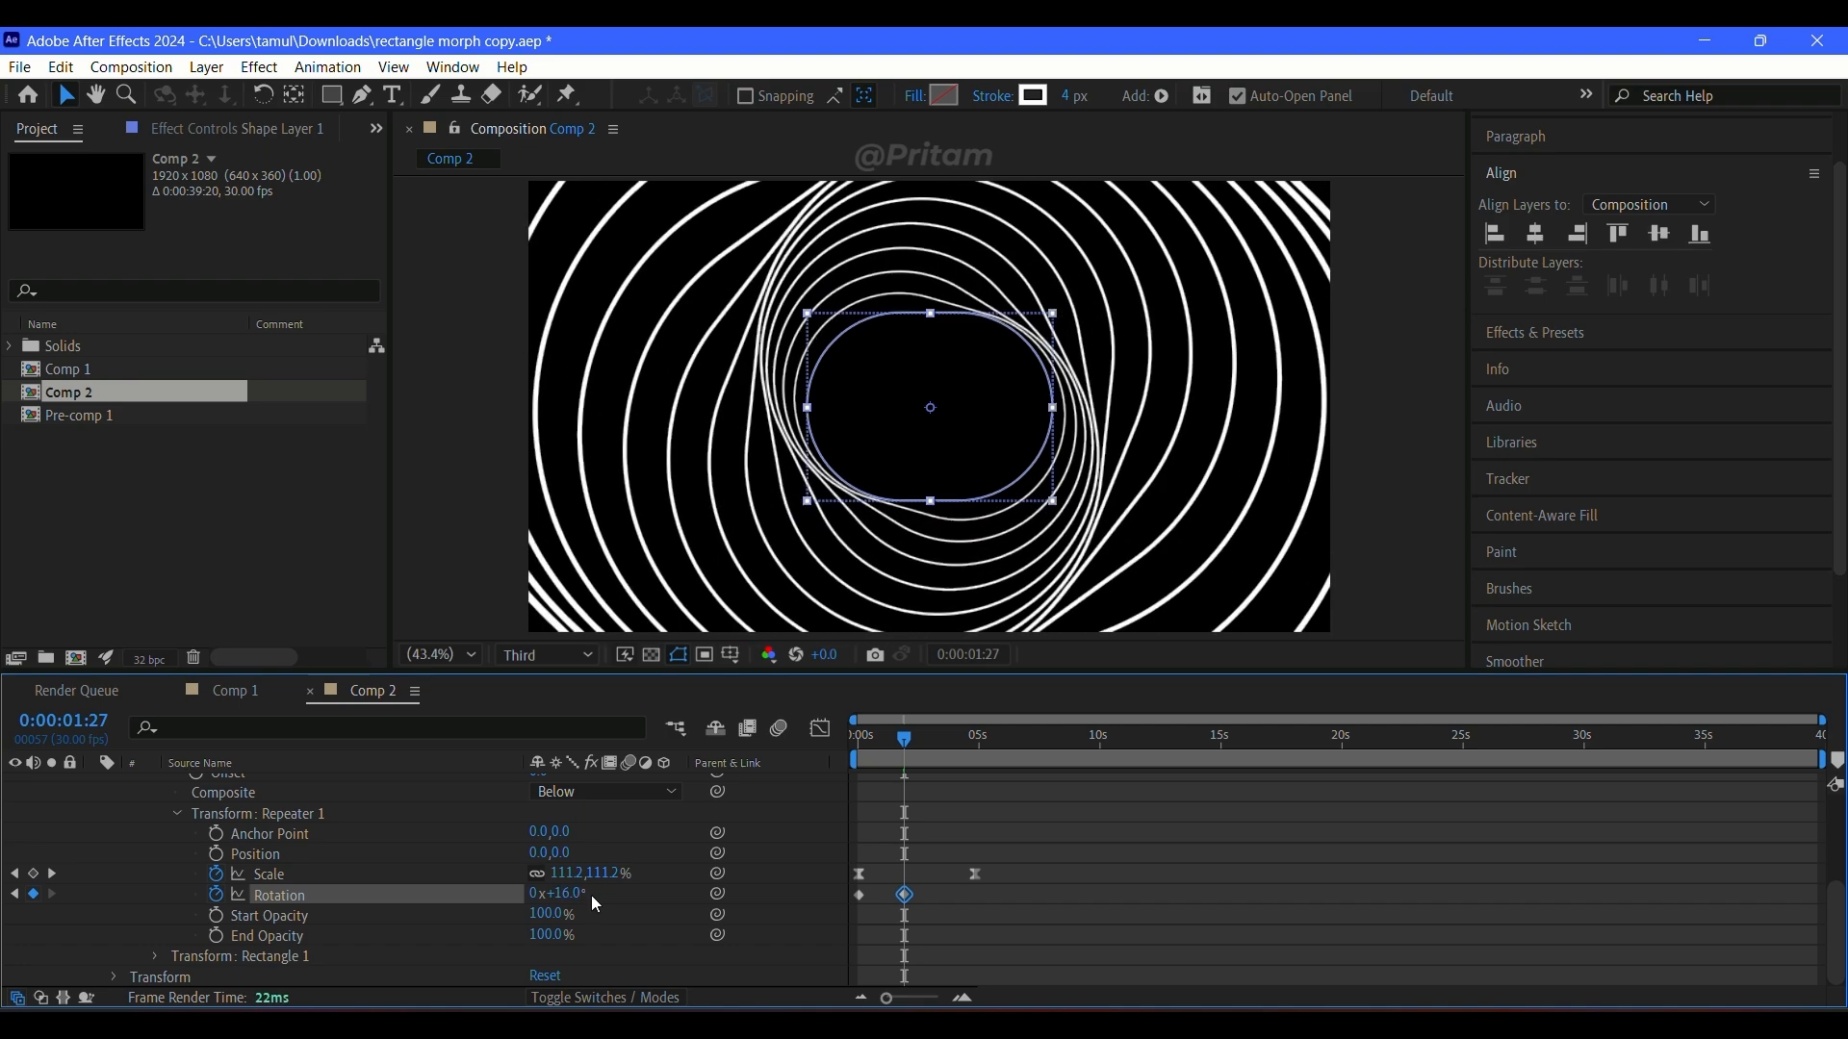
pyautogui.click(1142, 910)
pyautogui.moveTo(904, 739); pyautogui.dragTo(815, 743)
pyautogui.press('space')
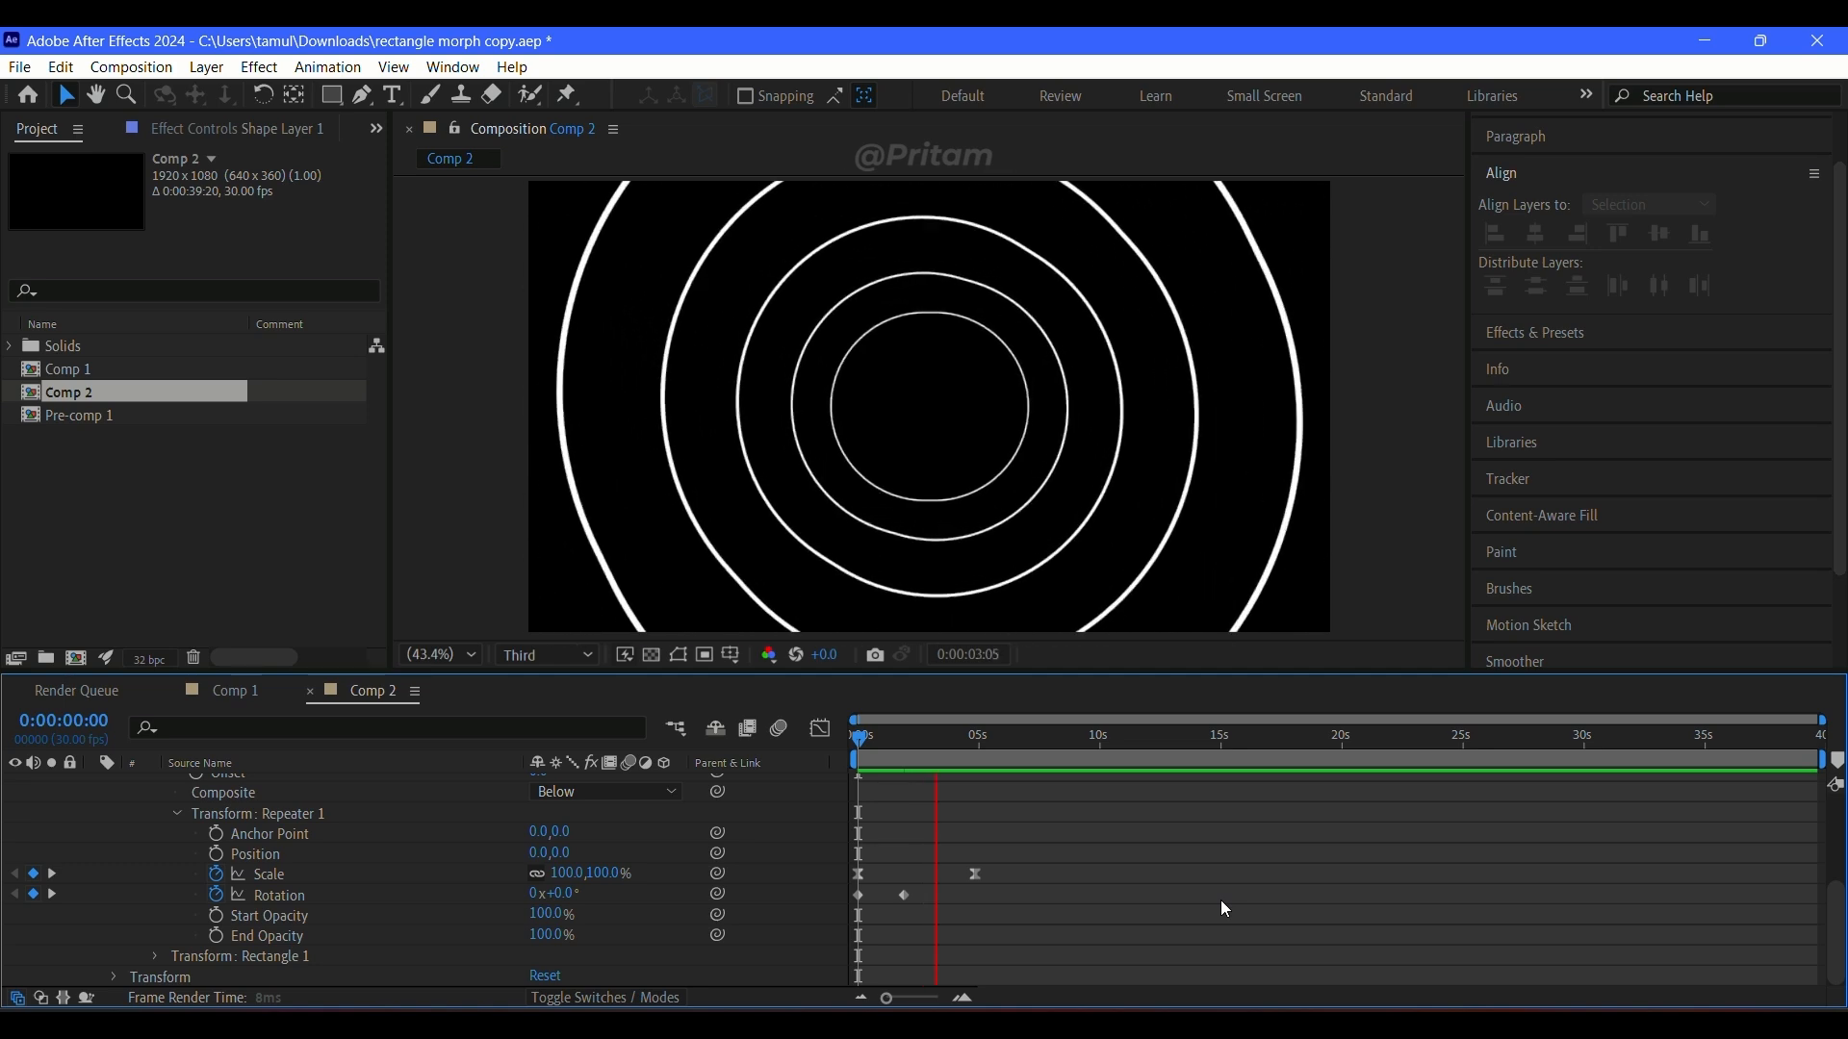
pyautogui.press('space')
# Step: Undo the 16° rotation, keyframe Repeater 1's rotation at -10° at 0:00:01:27, and preview from the start
pyautogui.moveTo(947, 735); pyautogui.dragTo(902, 728)
pyautogui.hotkey('ctrl', 'z')
pyautogui.moveTo(555, 894)
pyautogui.mouseDown()
pyautogui.moveTo(597, 894)
pyautogui.moveTo(555, 907)
pyautogui.mouseUp()
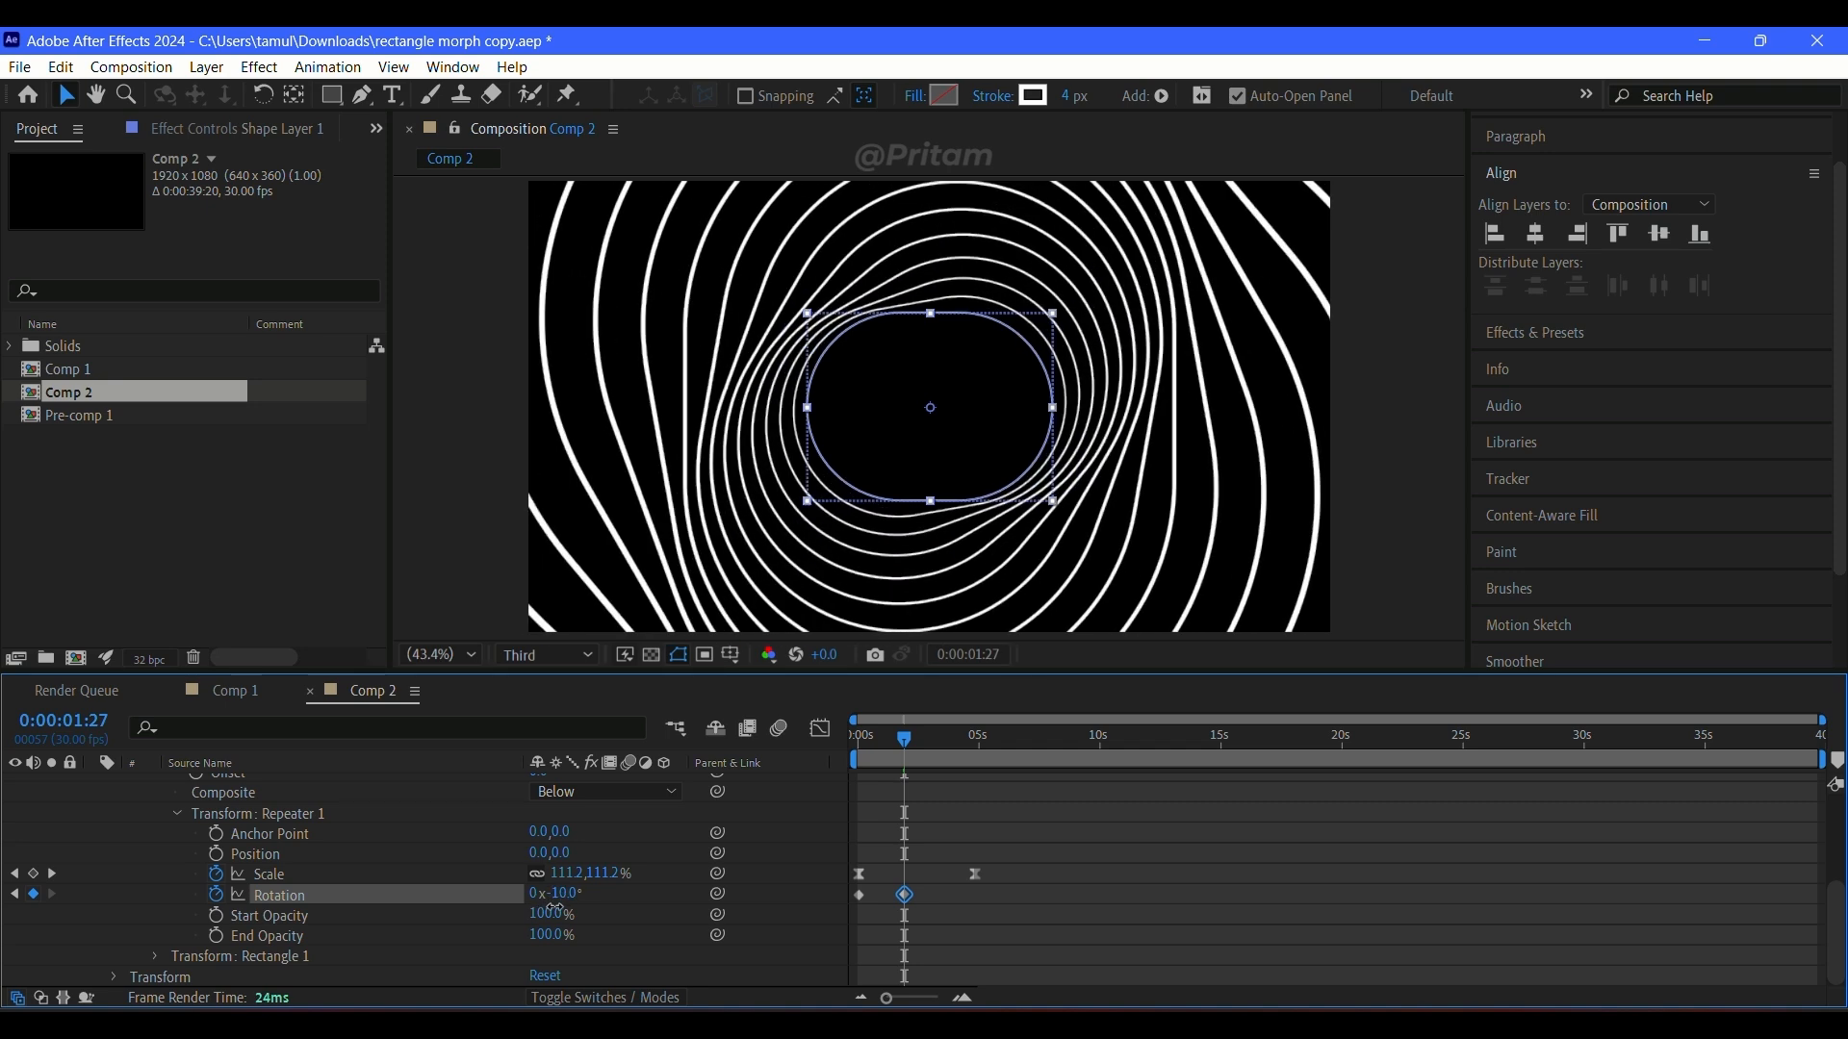
pyautogui.press('Home')
pyautogui.press('space')
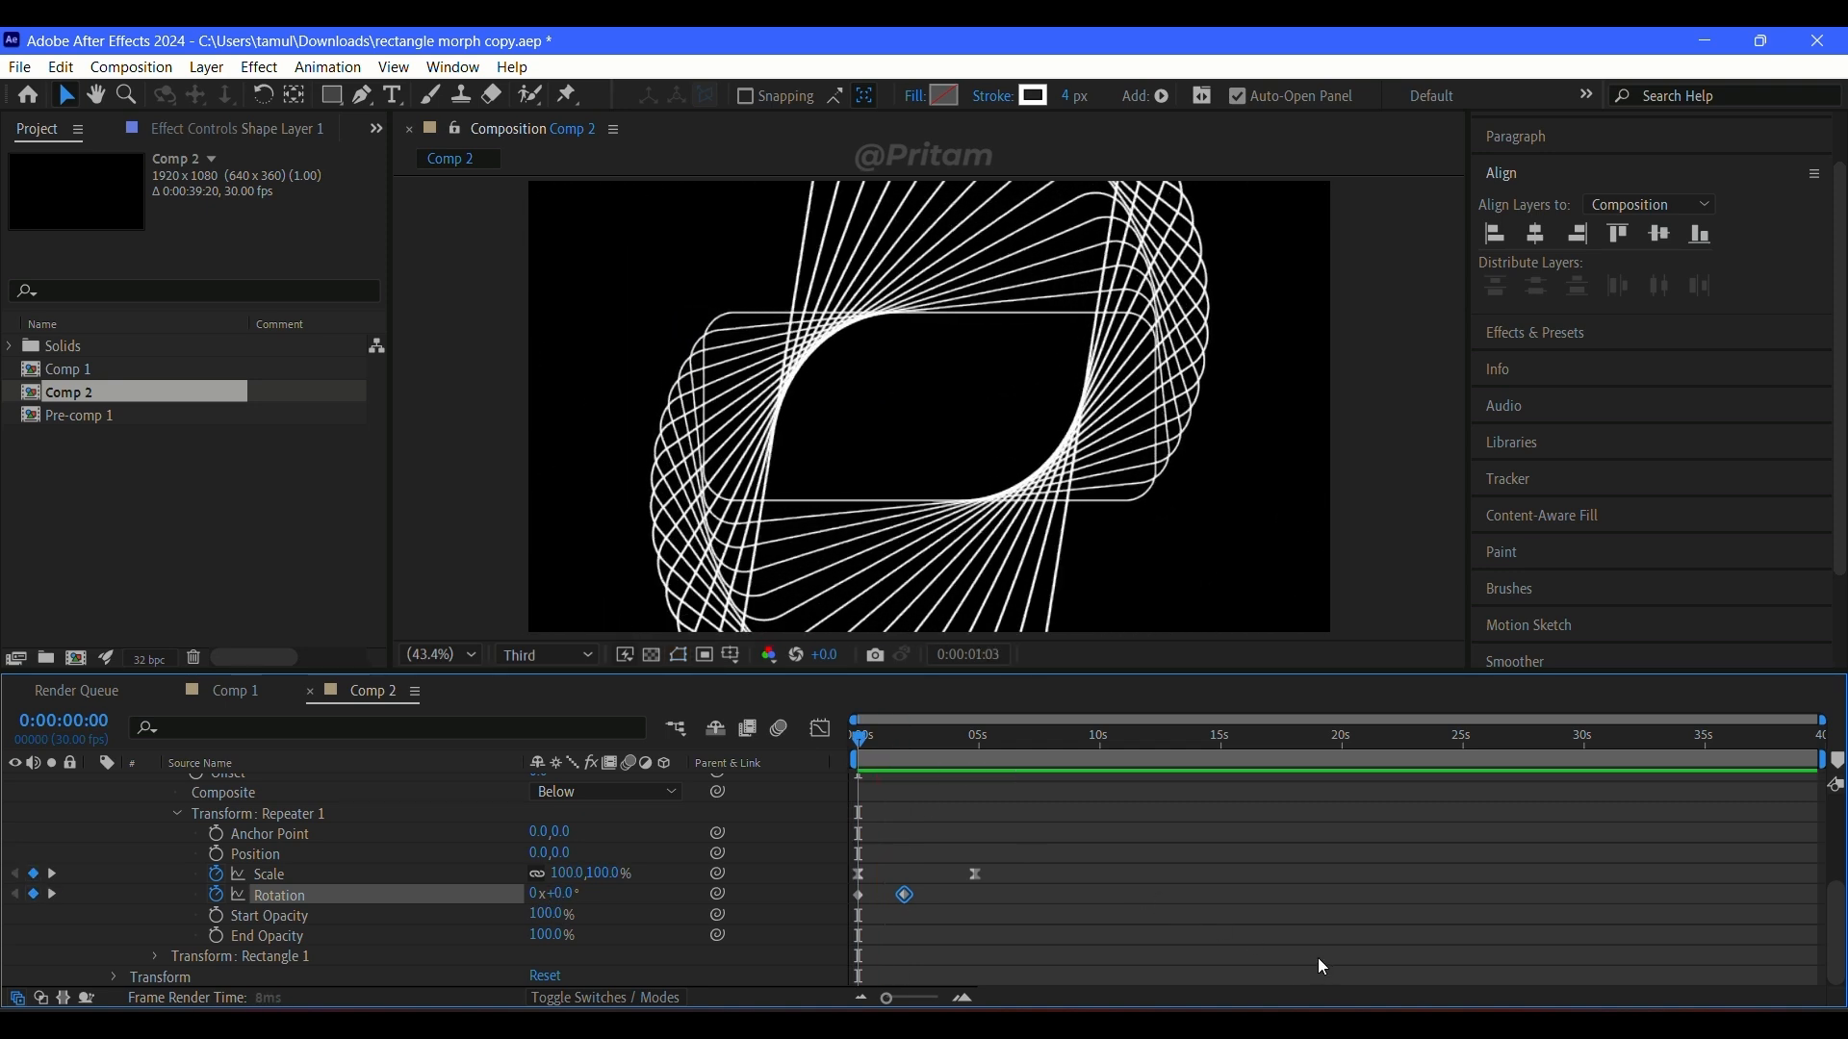
# Step: Apply Easy Ease to both Repeater 1 rotation keyframes, pull the end keyframe's speed handle towards the start, and preview
pyautogui.press('space')
pyautogui.moveTo(973, 905); pyautogui.dragTo(837, 904)
pyautogui.press('F9')
pyautogui.click(820, 729)
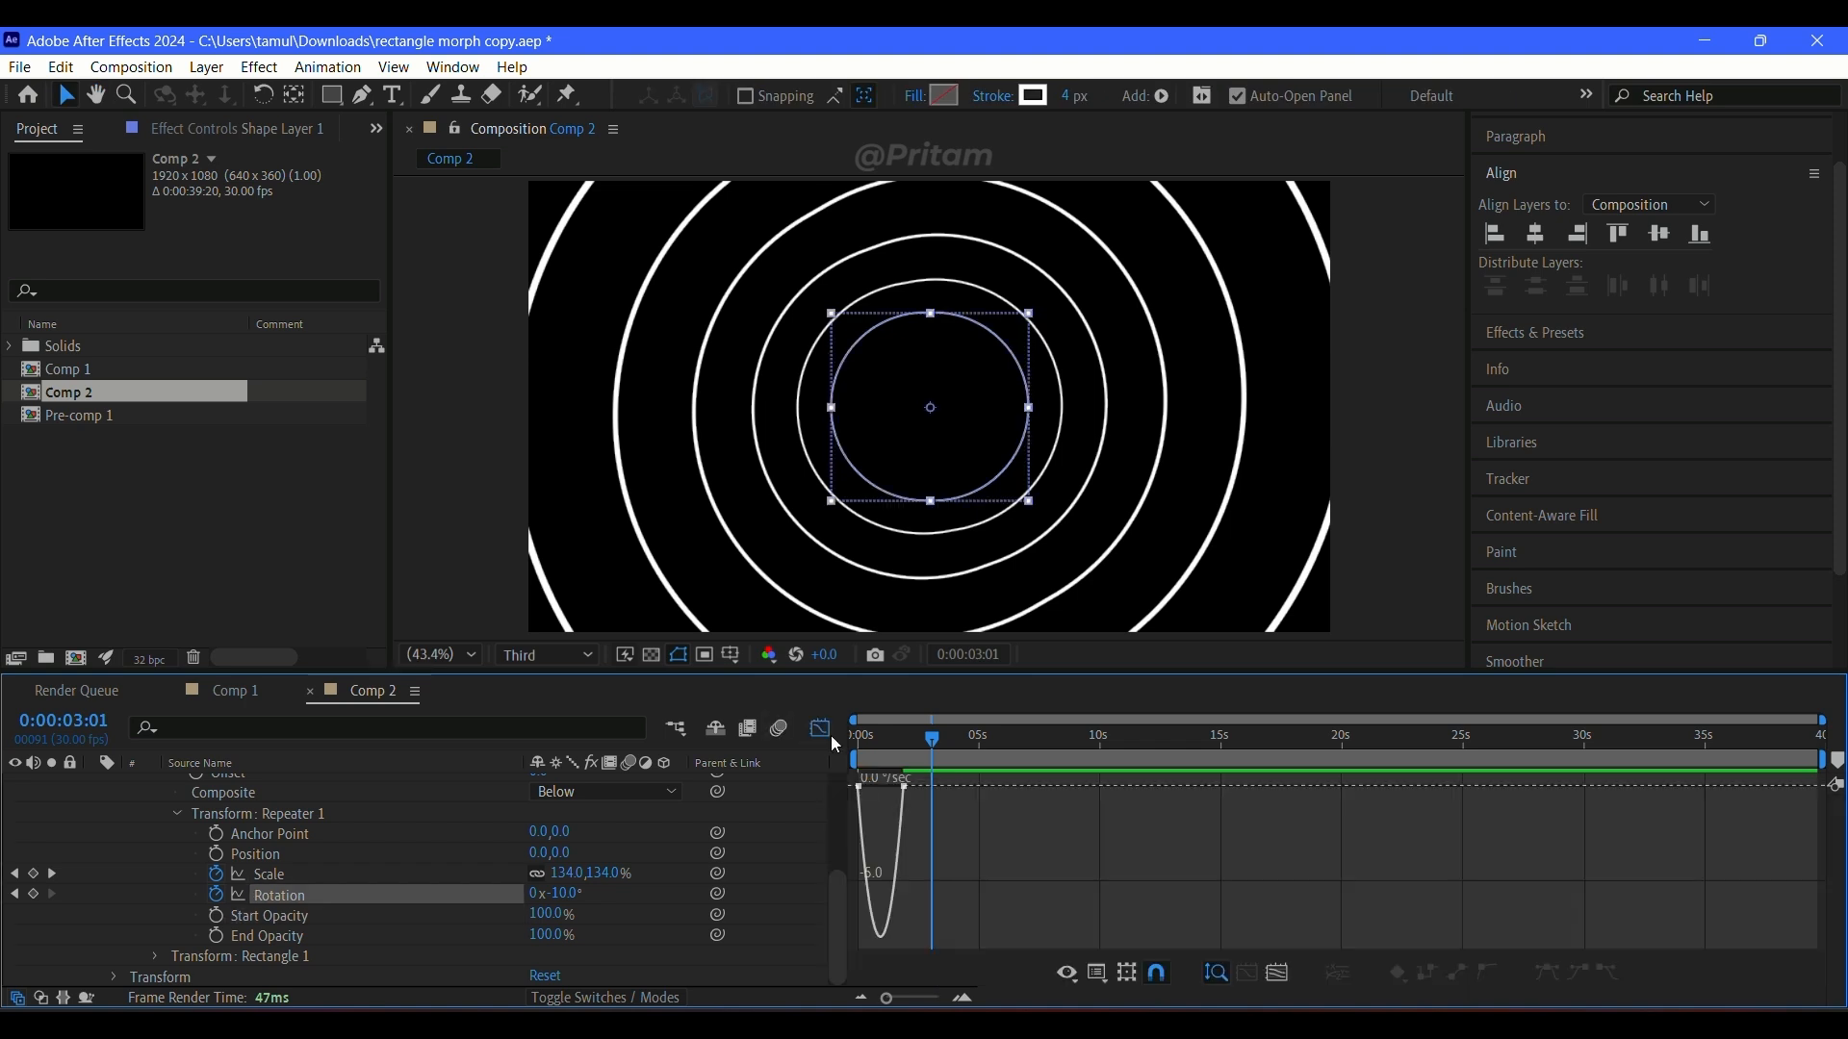
pyautogui.click(903, 787)
pyautogui.moveTo(889, 787); pyautogui.dragTo(839, 794)
pyautogui.moveTo(924, 739); pyautogui.dragTo(859, 760)
pyautogui.click(820, 729)
pyautogui.click(1215, 867)
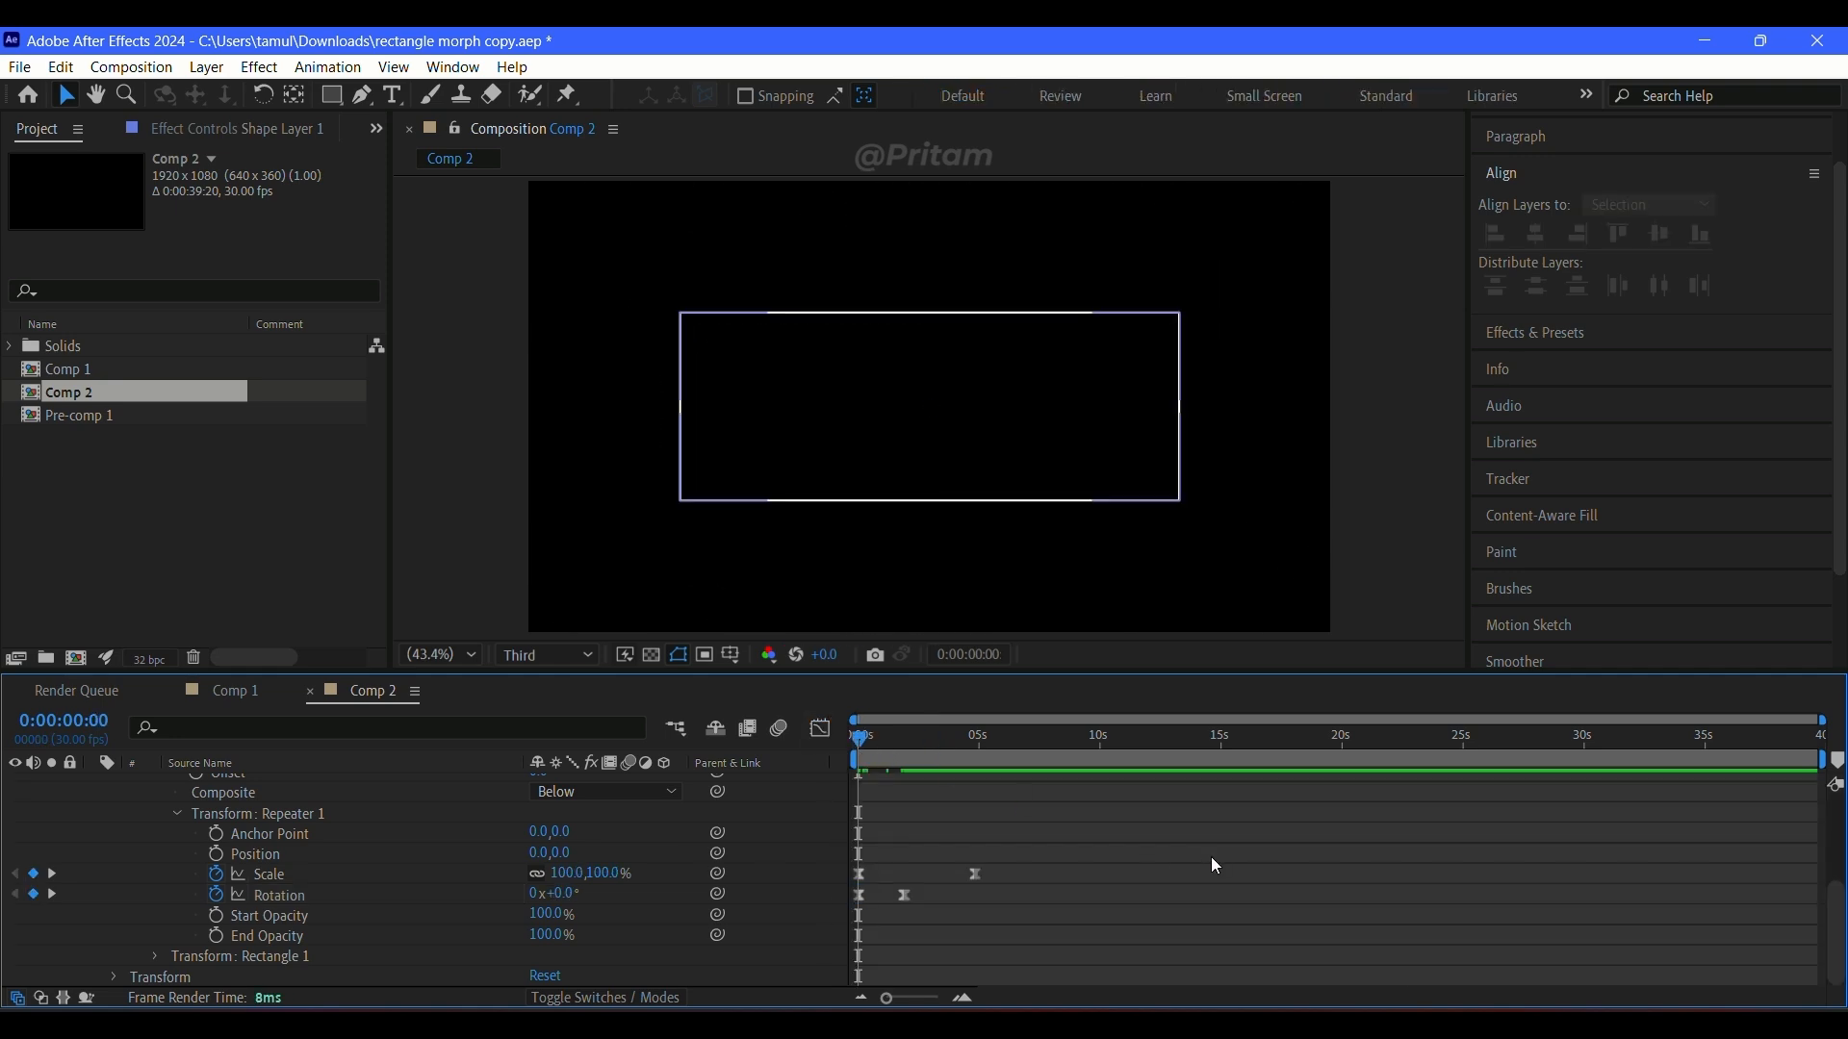
pyautogui.press('space')
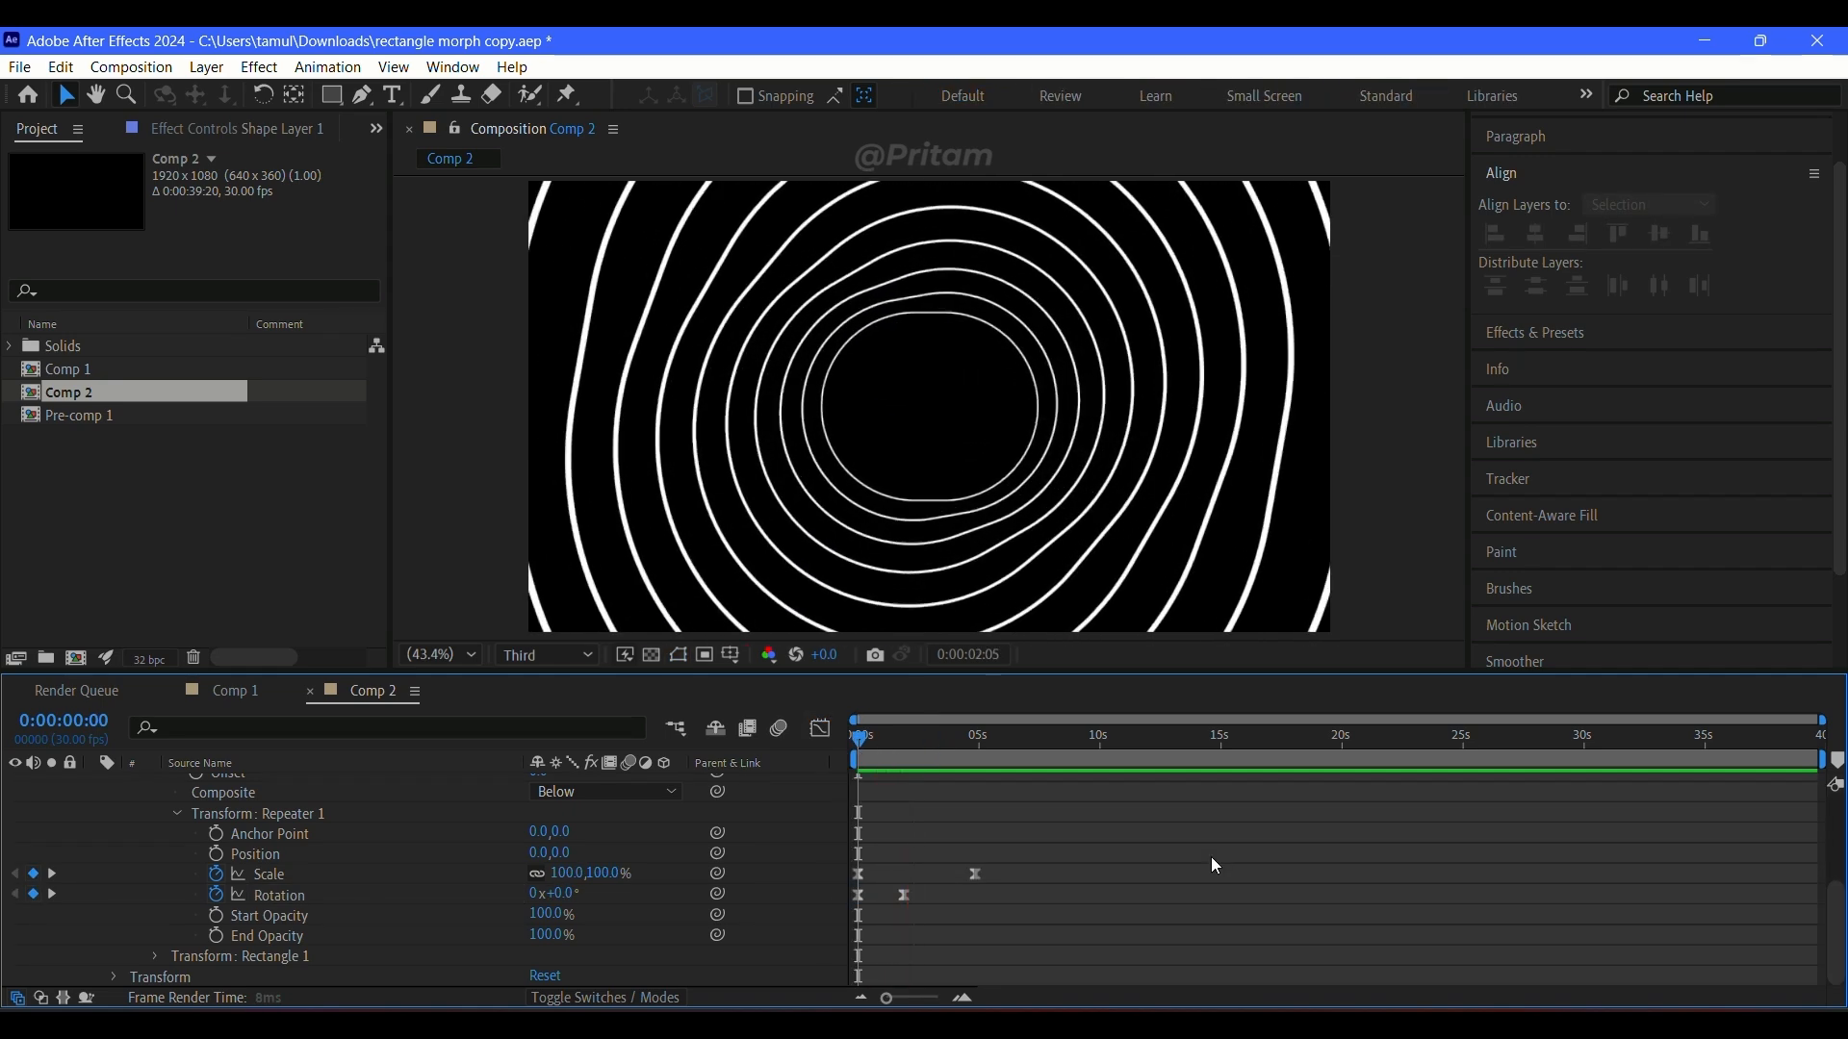
pyautogui.press('space')
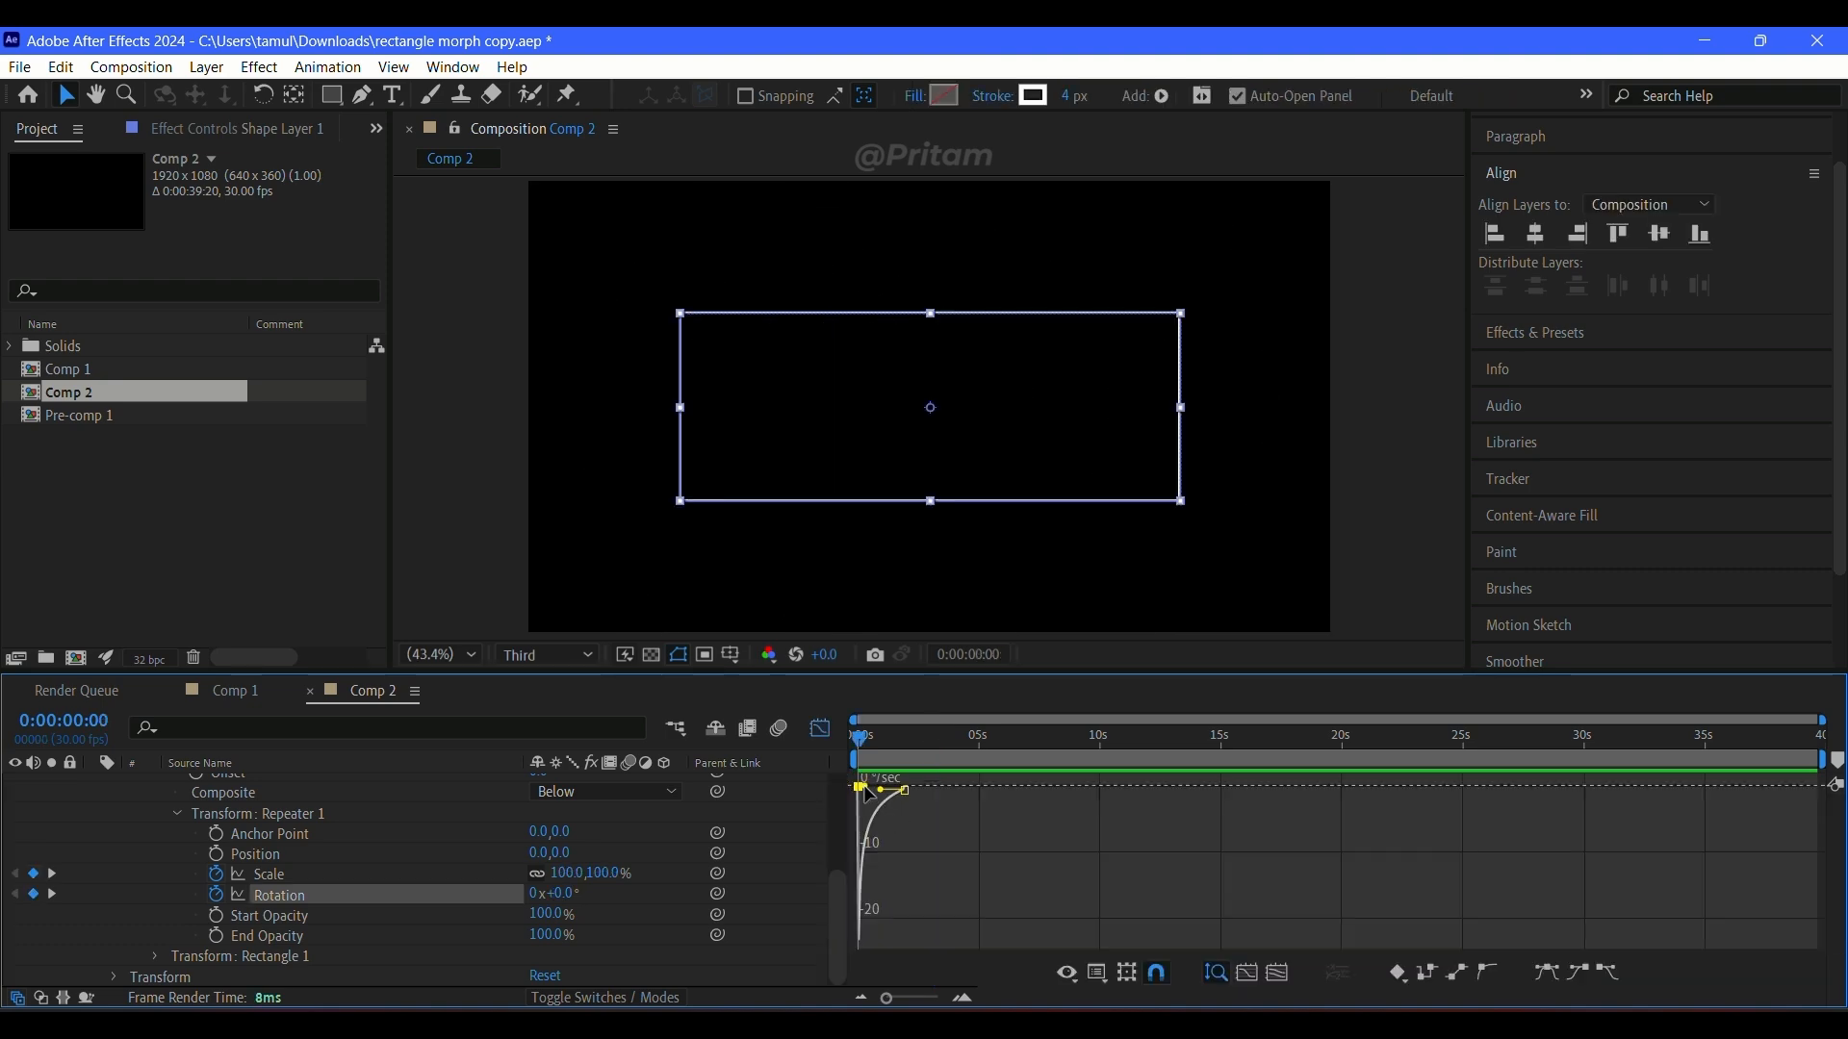
# Step: Pull the first rotation keyframe's speed handle towards the end so the speed curve peaks sharply midway, and preview
pyautogui.moveTo(865, 790); pyautogui.dragTo(890, 788)
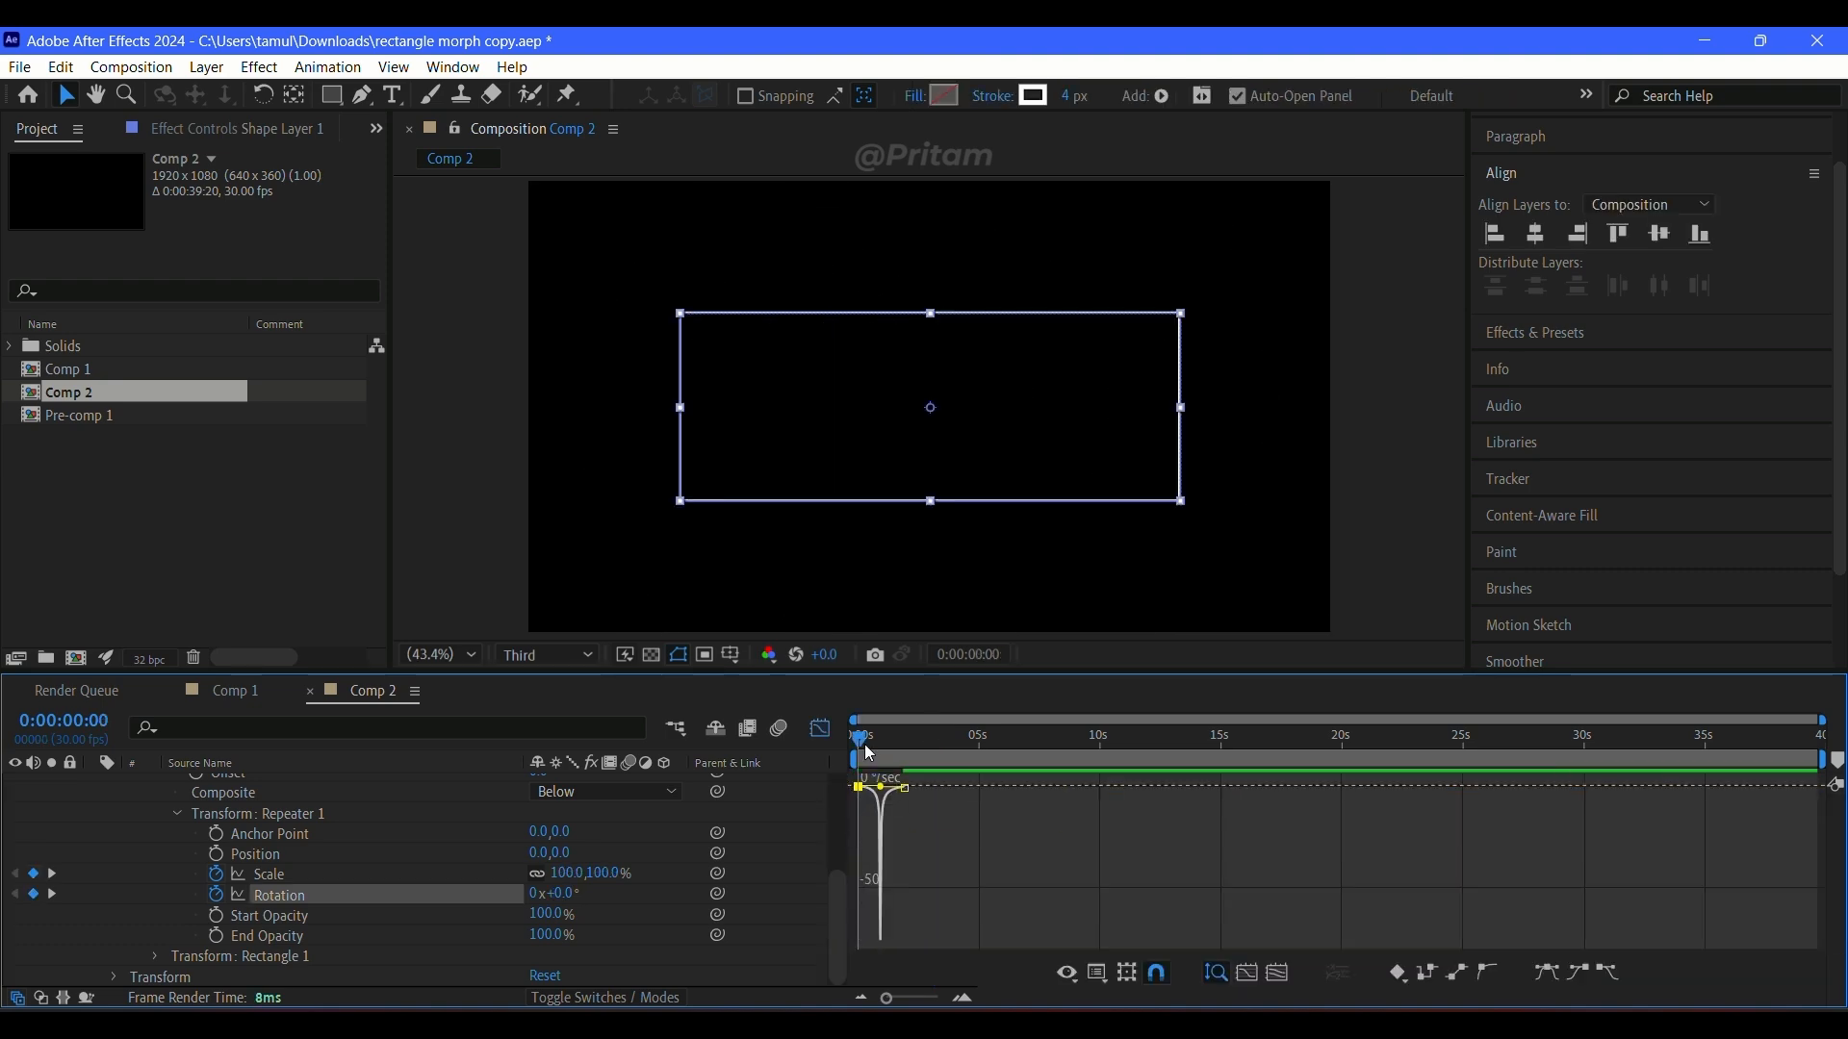
pyautogui.click(833, 734)
pyautogui.click(1034, 876)
pyautogui.press('space')
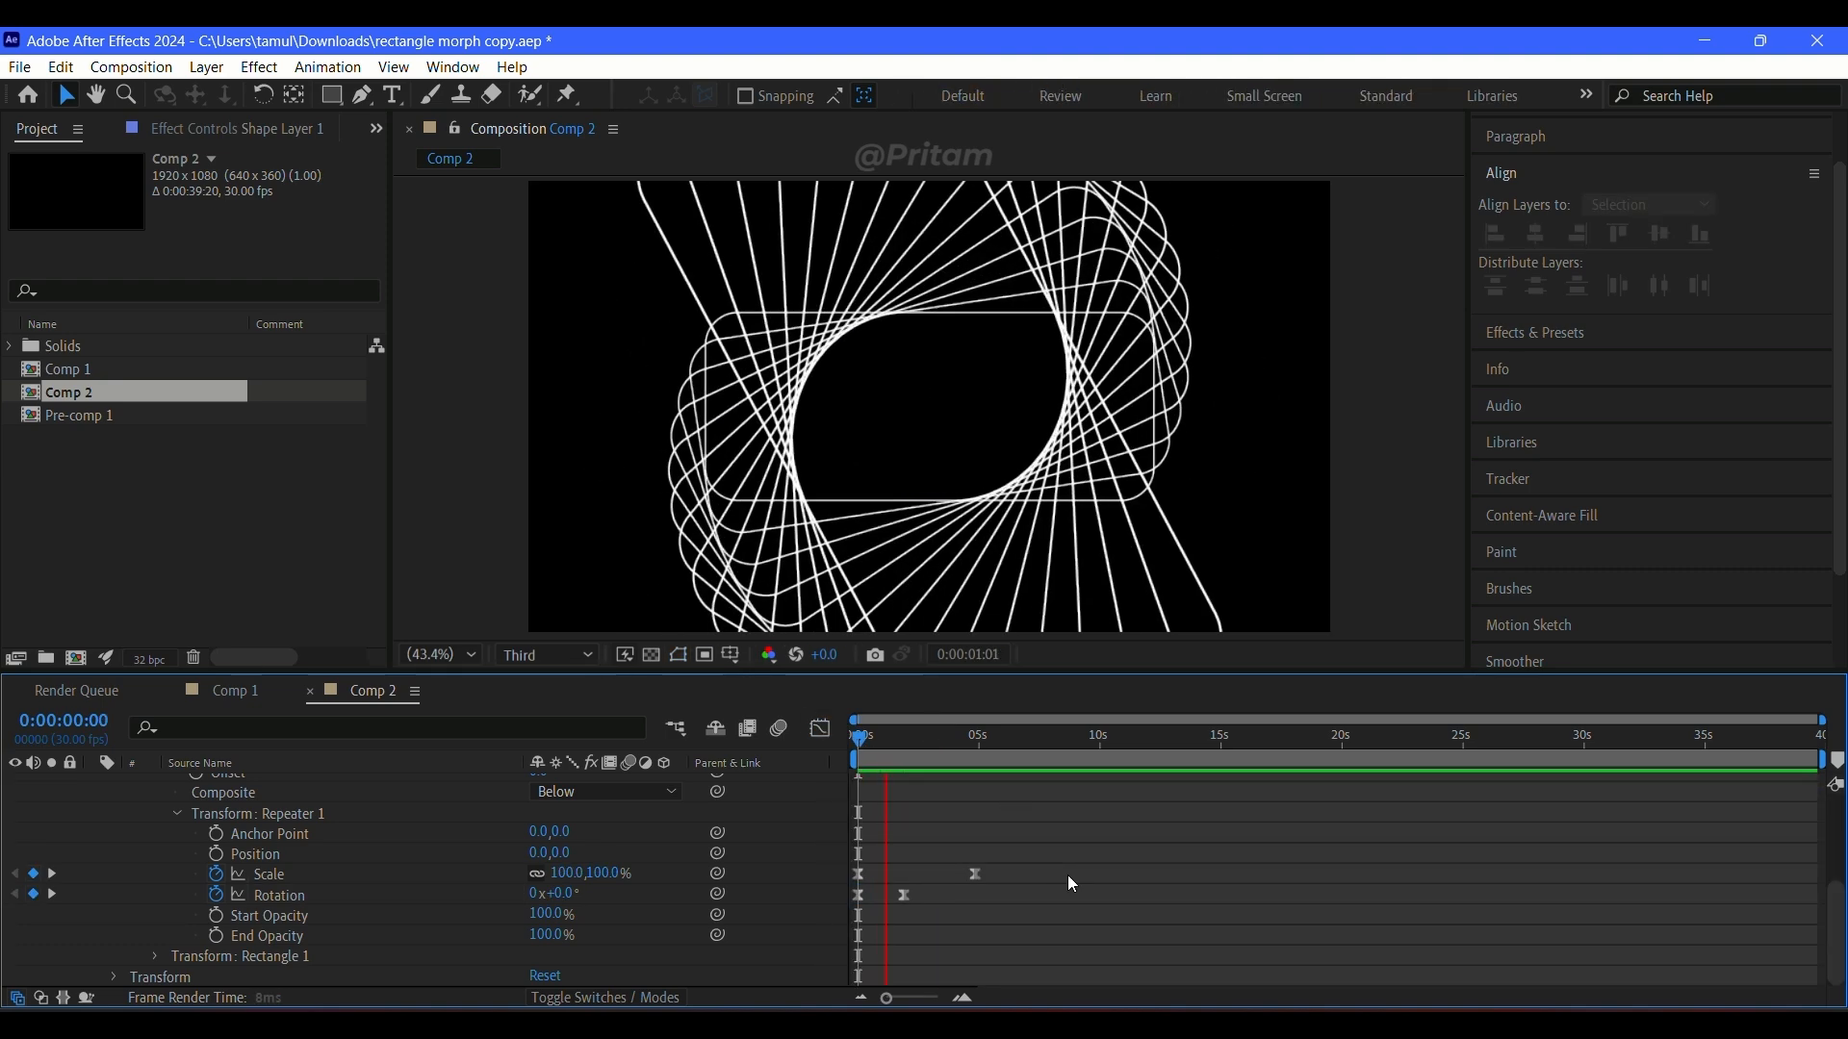
pyautogui.click(1066, 875)
# Step: Show only Shape Layer 1's animated properties, shorten the work area to end at about 5 seconds, and preview
pyautogui.scroll(4, 220, 829)
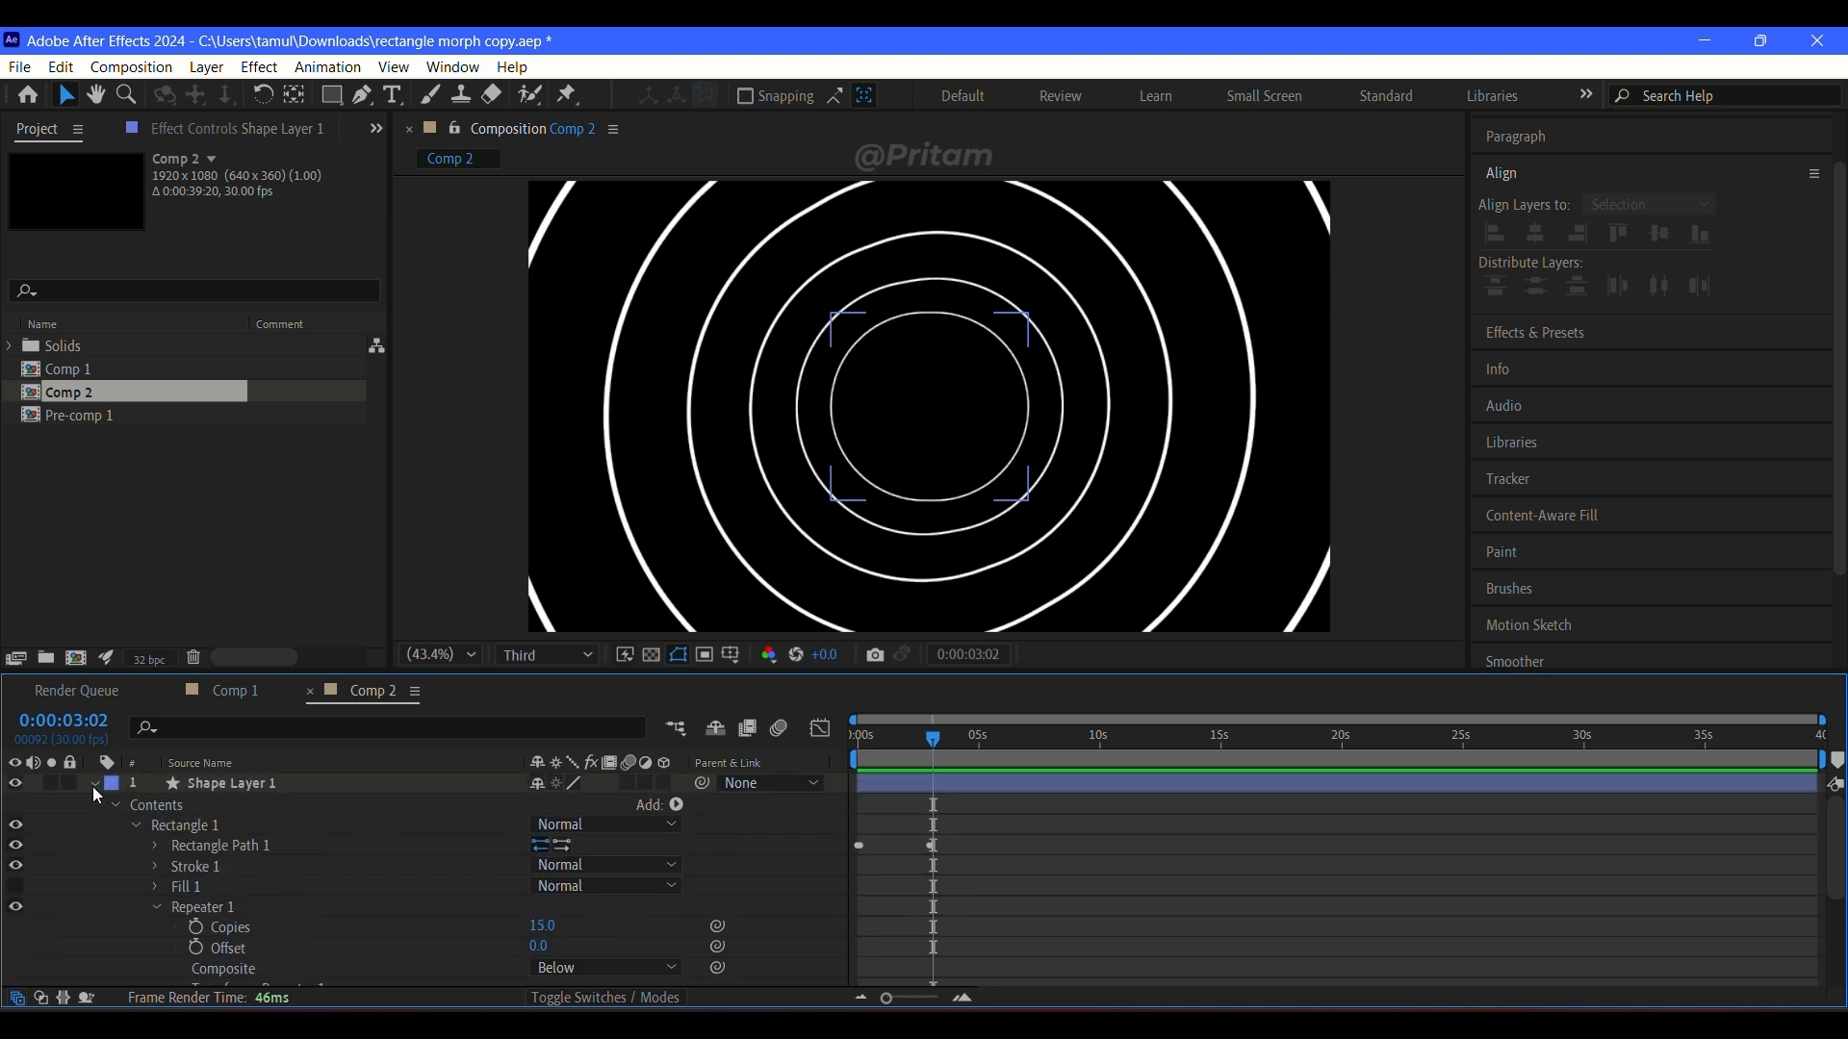
pyautogui.click(93, 785)
pyautogui.click(128, 856)
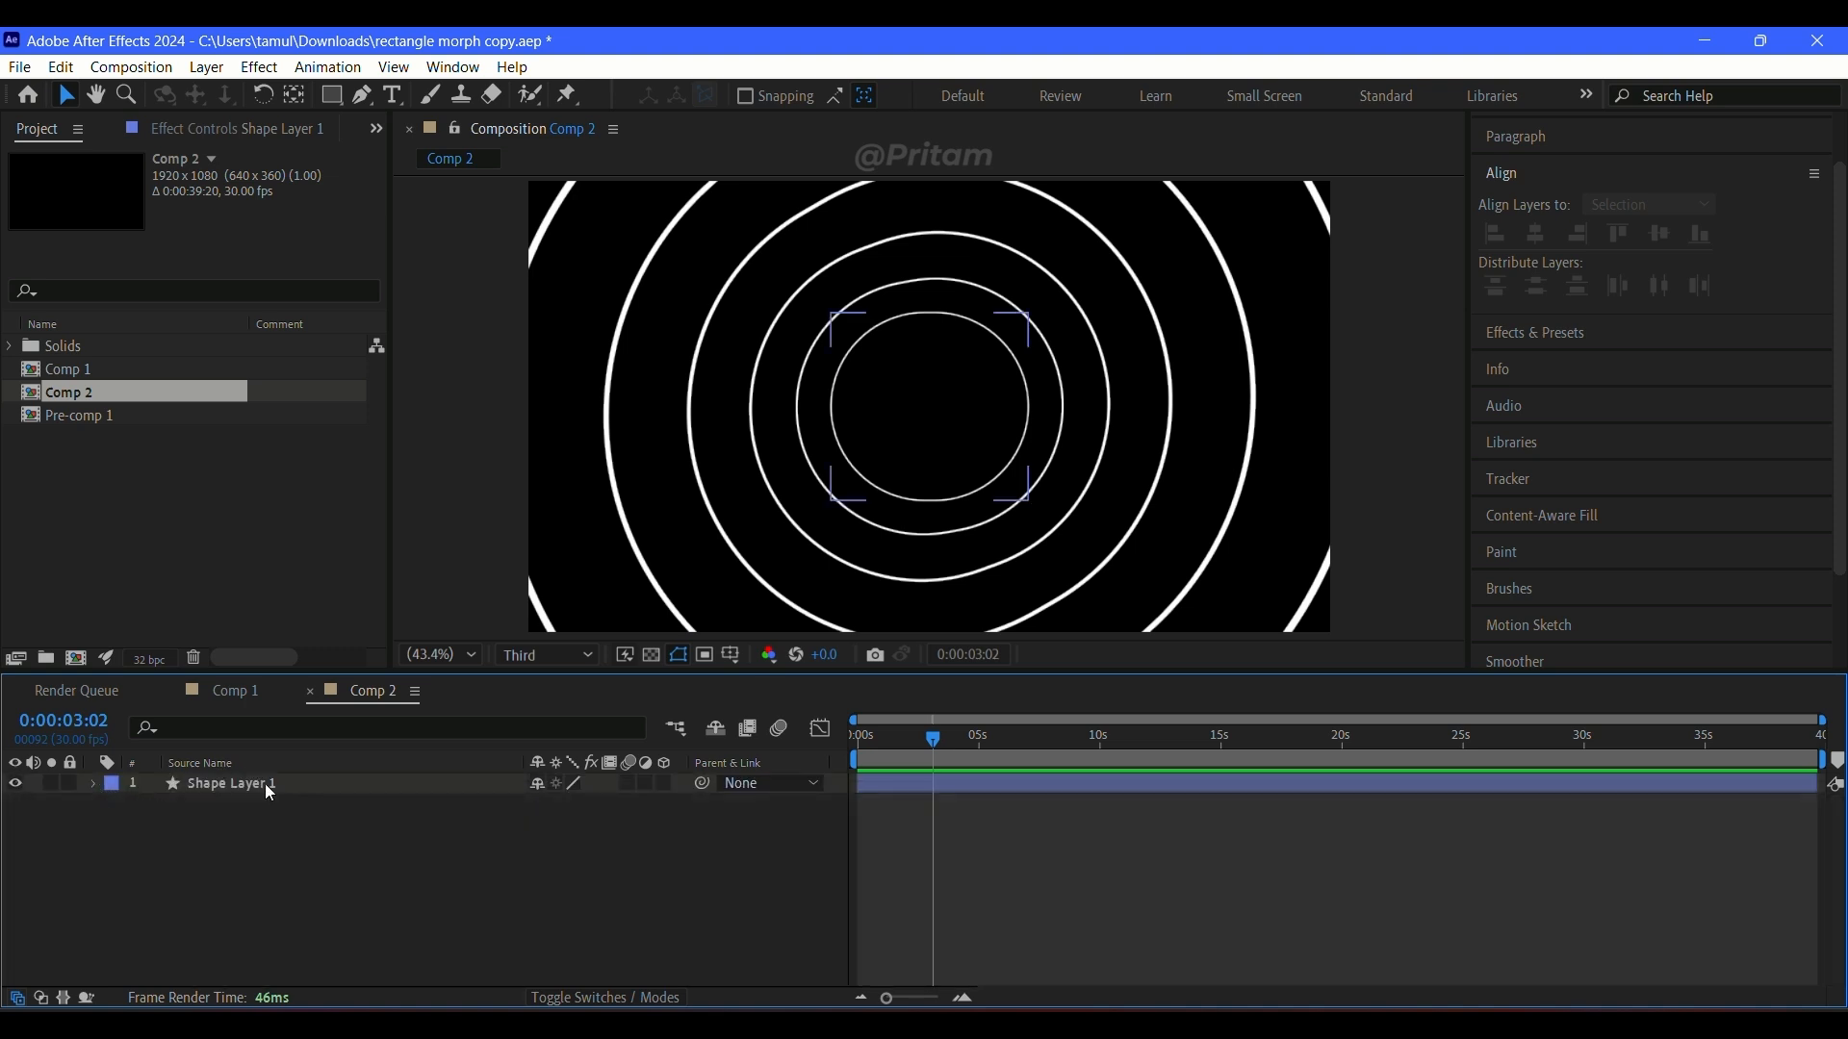
pyautogui.click(458, 788)
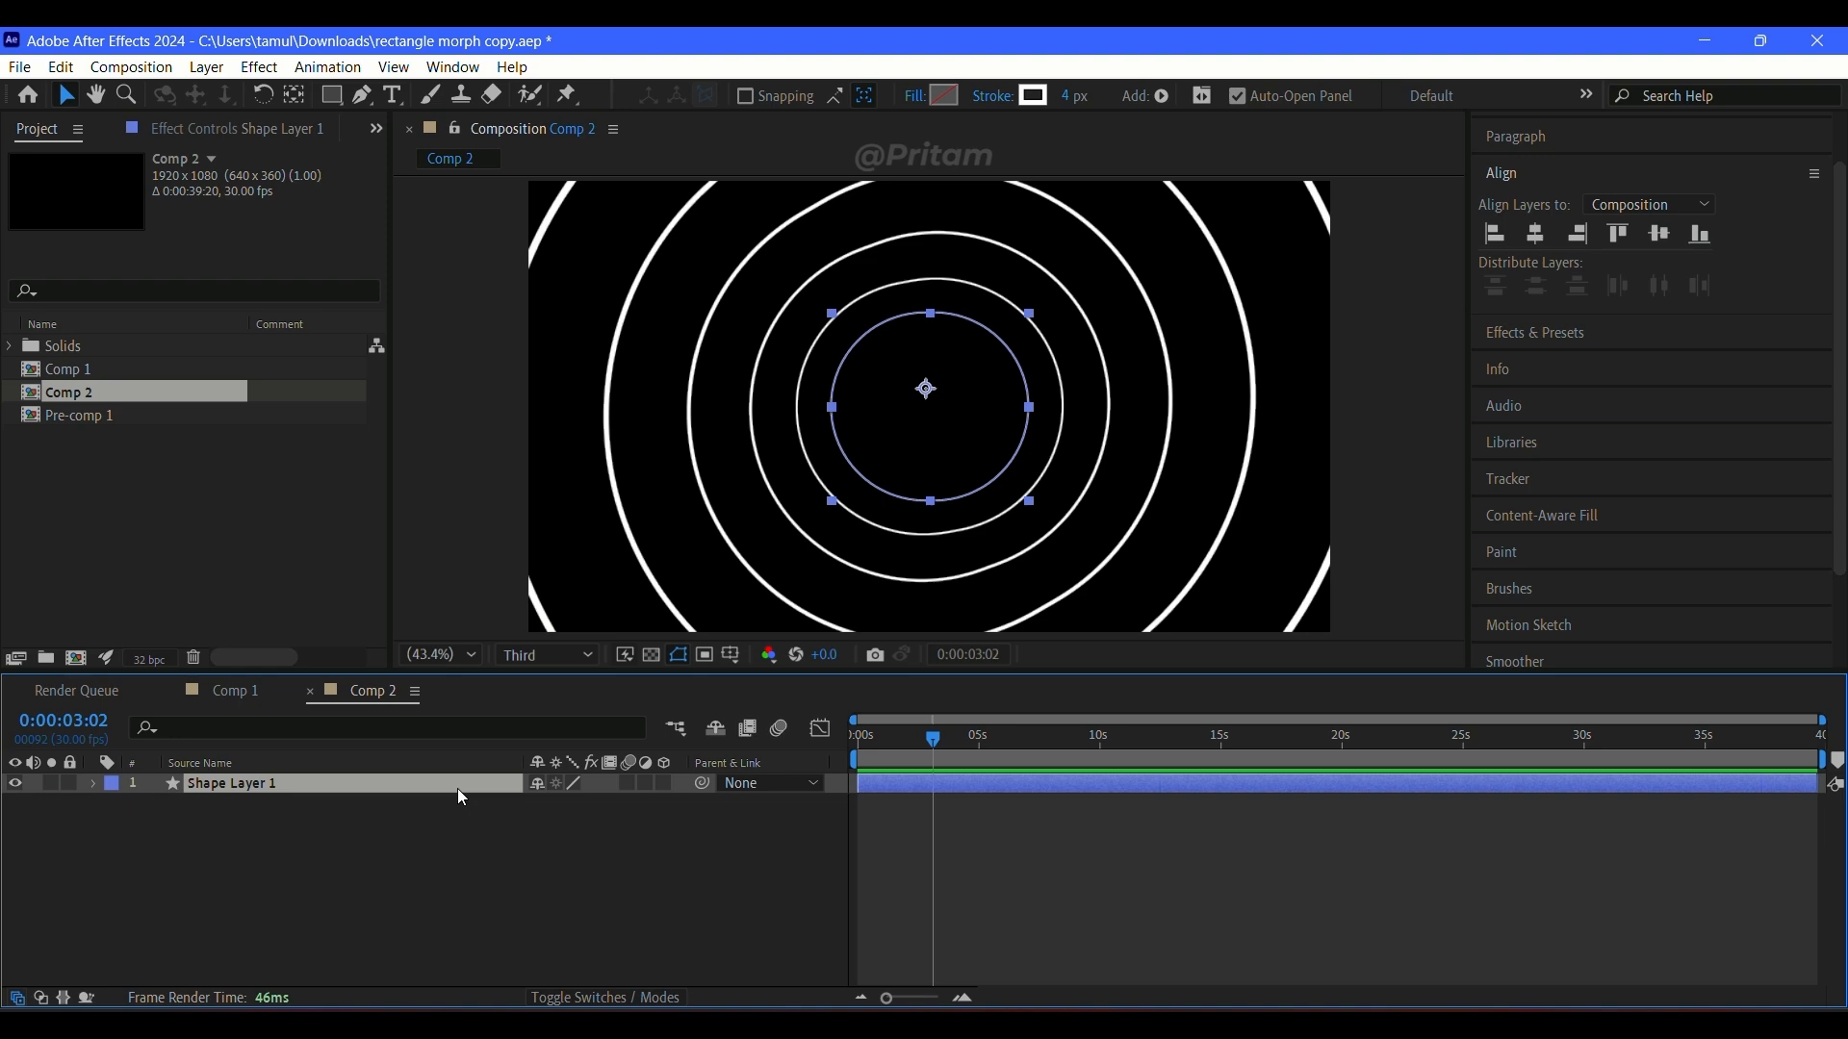
pyautogui.press('u')
pyautogui.moveTo(1827, 761); pyautogui.dragTo(987, 836)
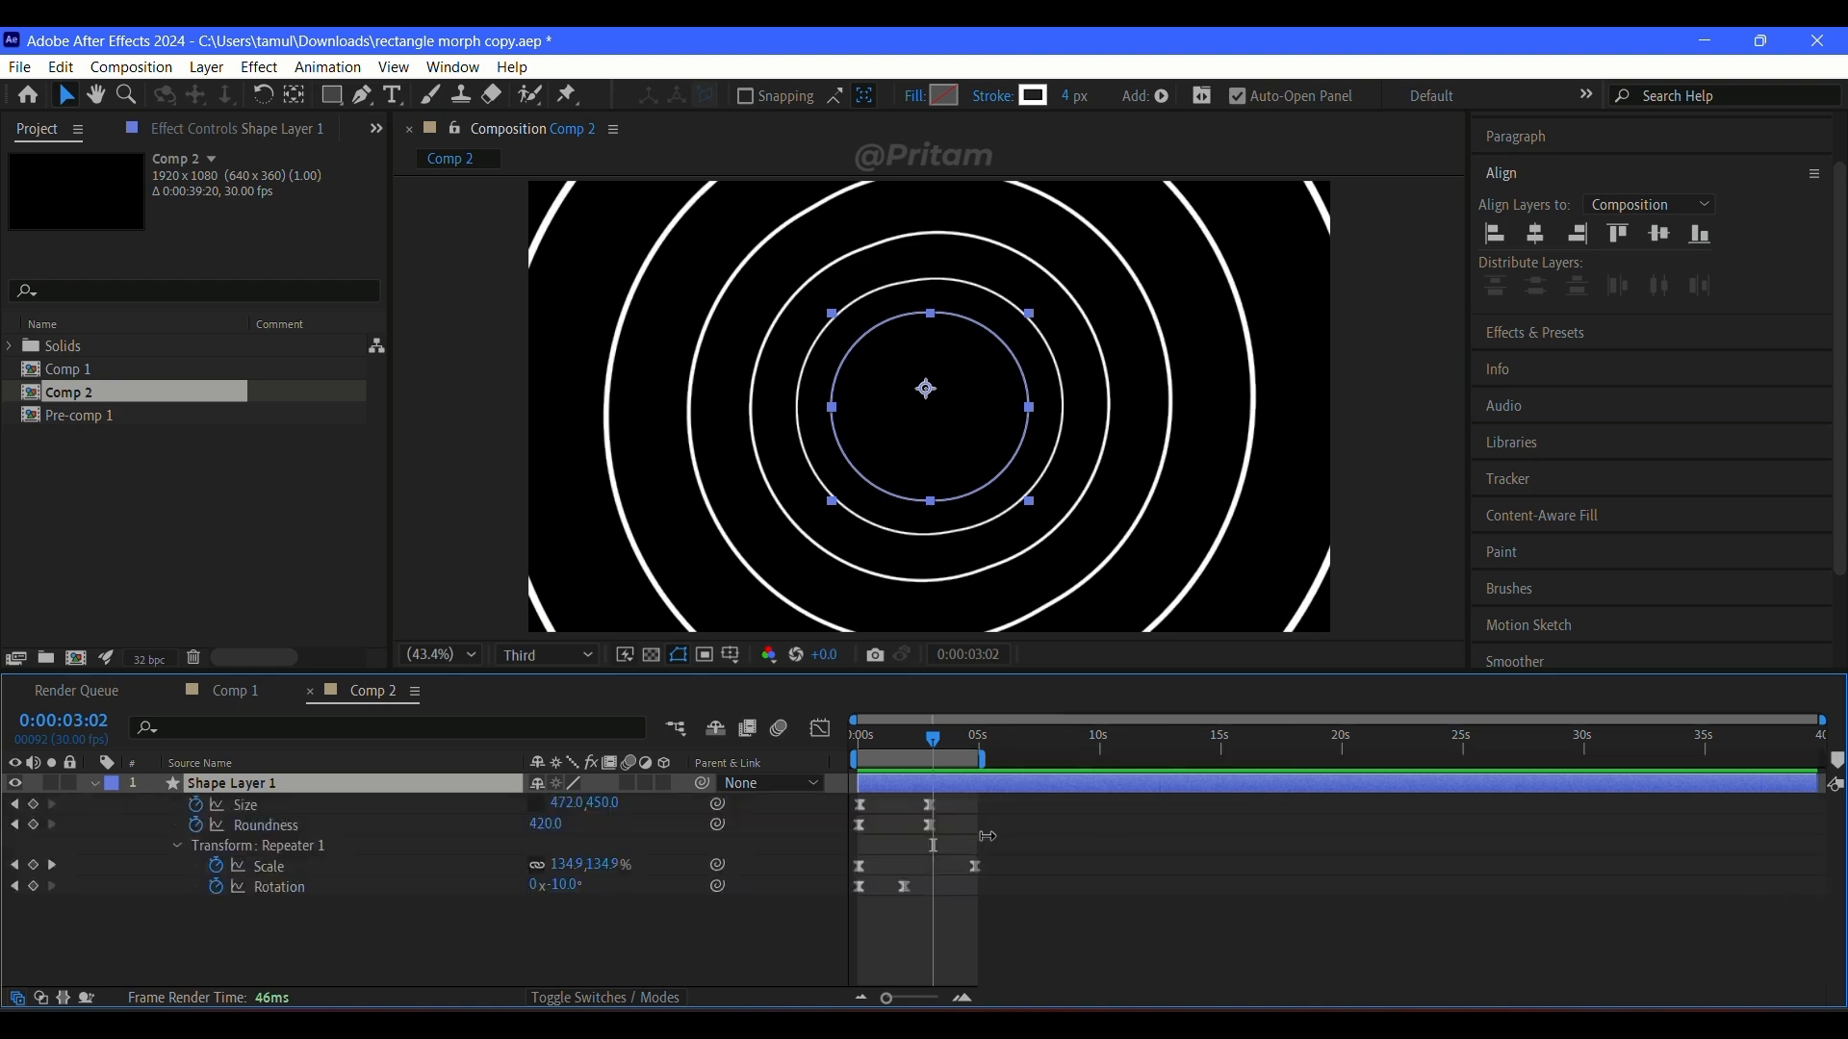
pyautogui.click(1116, 956)
pyautogui.press('space')
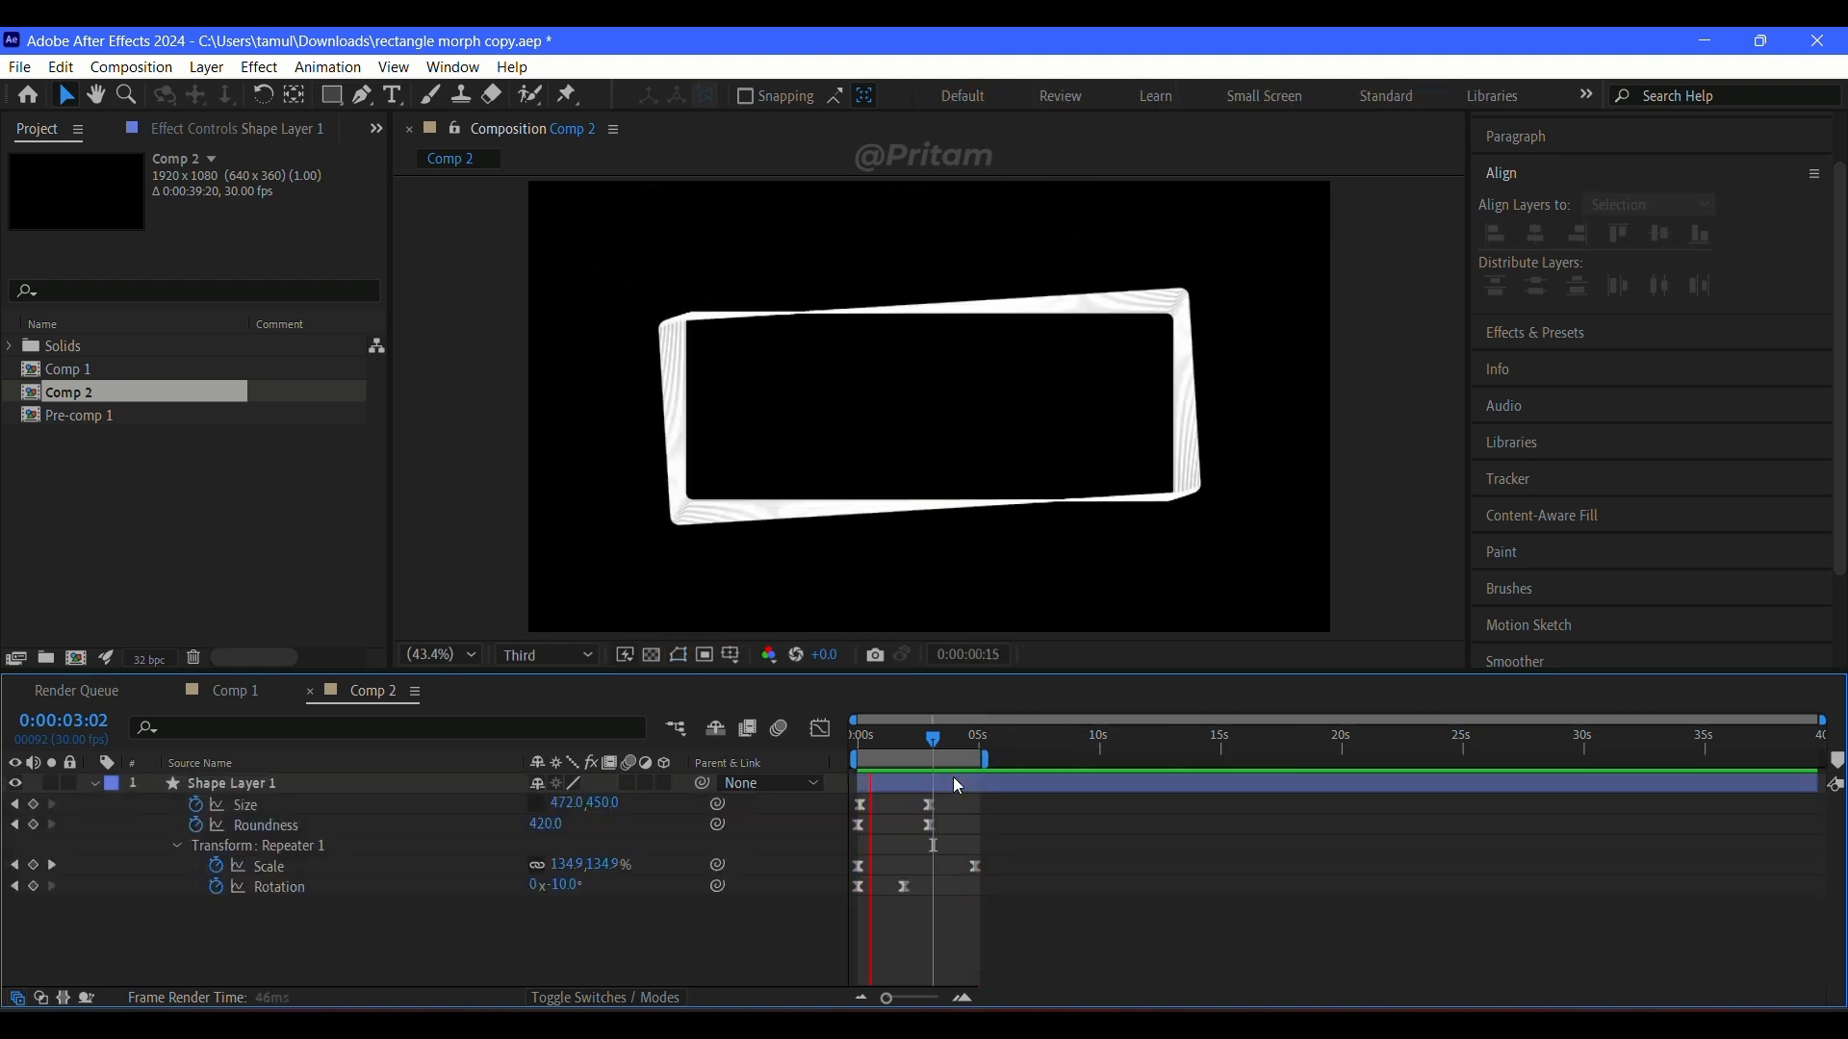
pyautogui.click(926, 756)
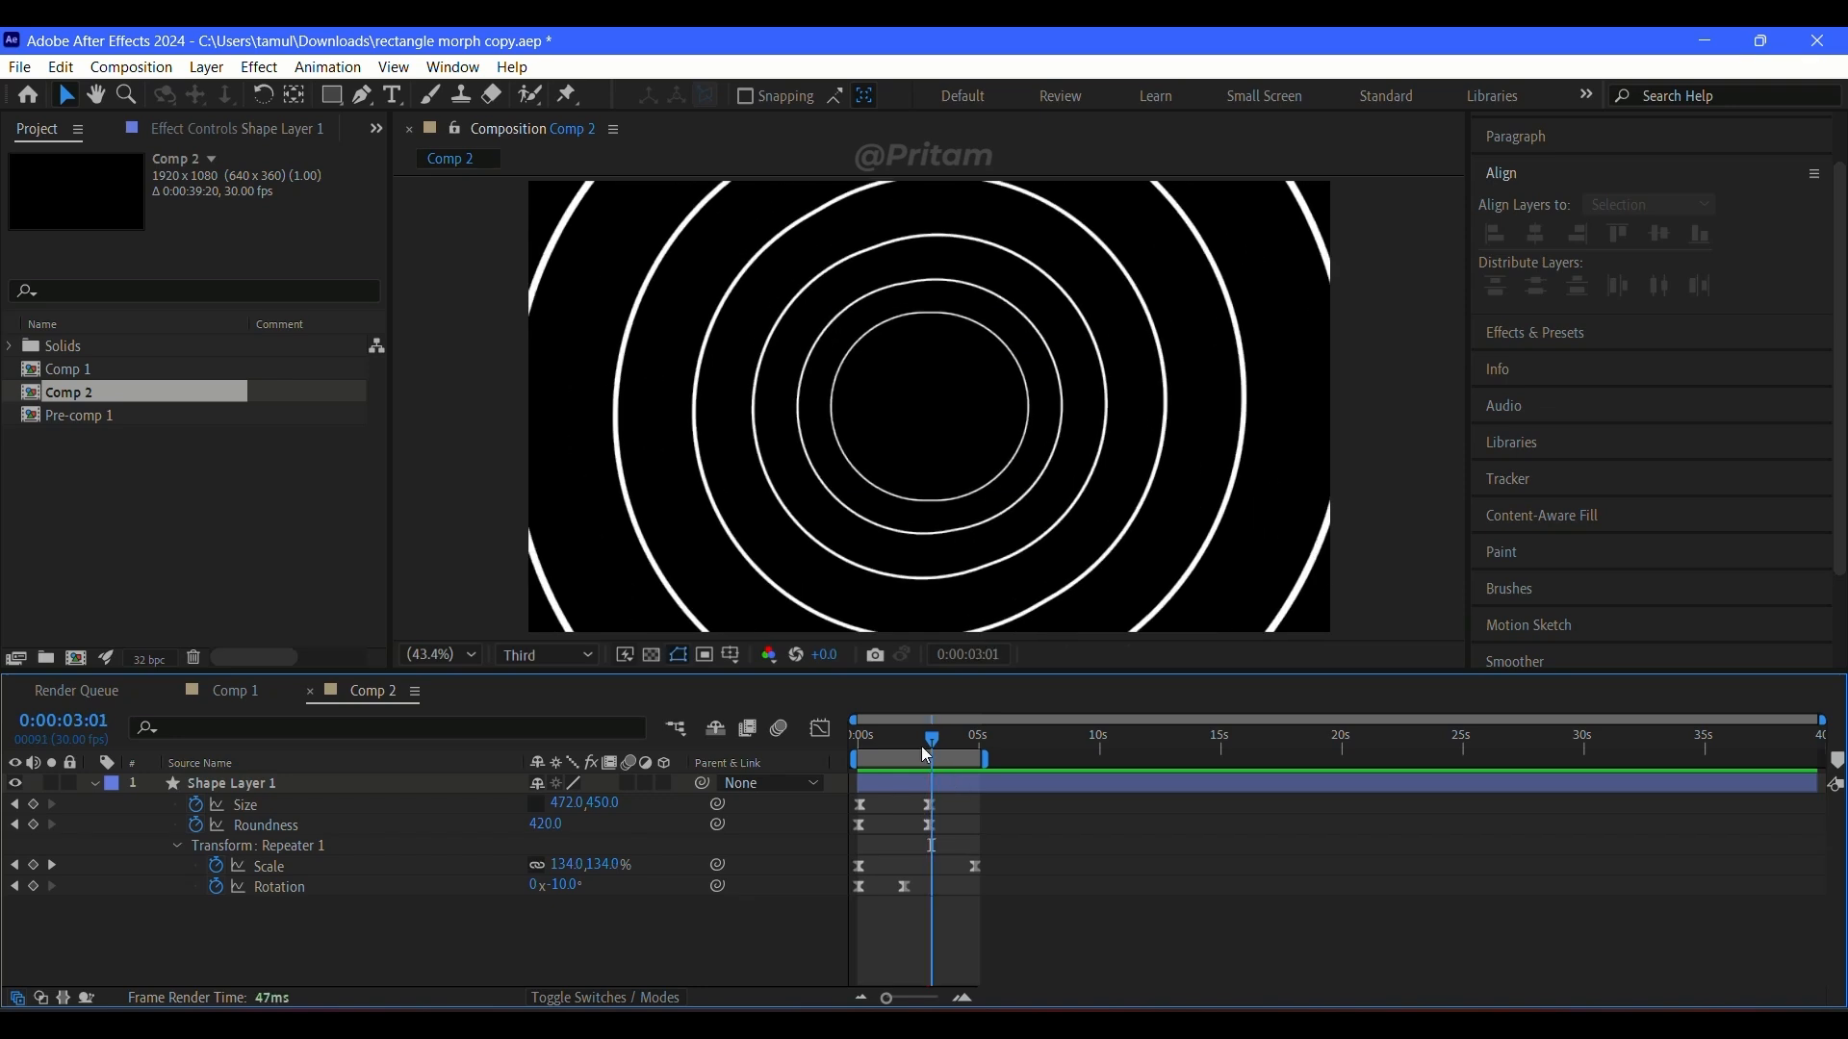
# Step: Add an adjustment layer above Shape Layer 1 and apply the Deep Glow 2 effect to it
pyautogui.press('Home')
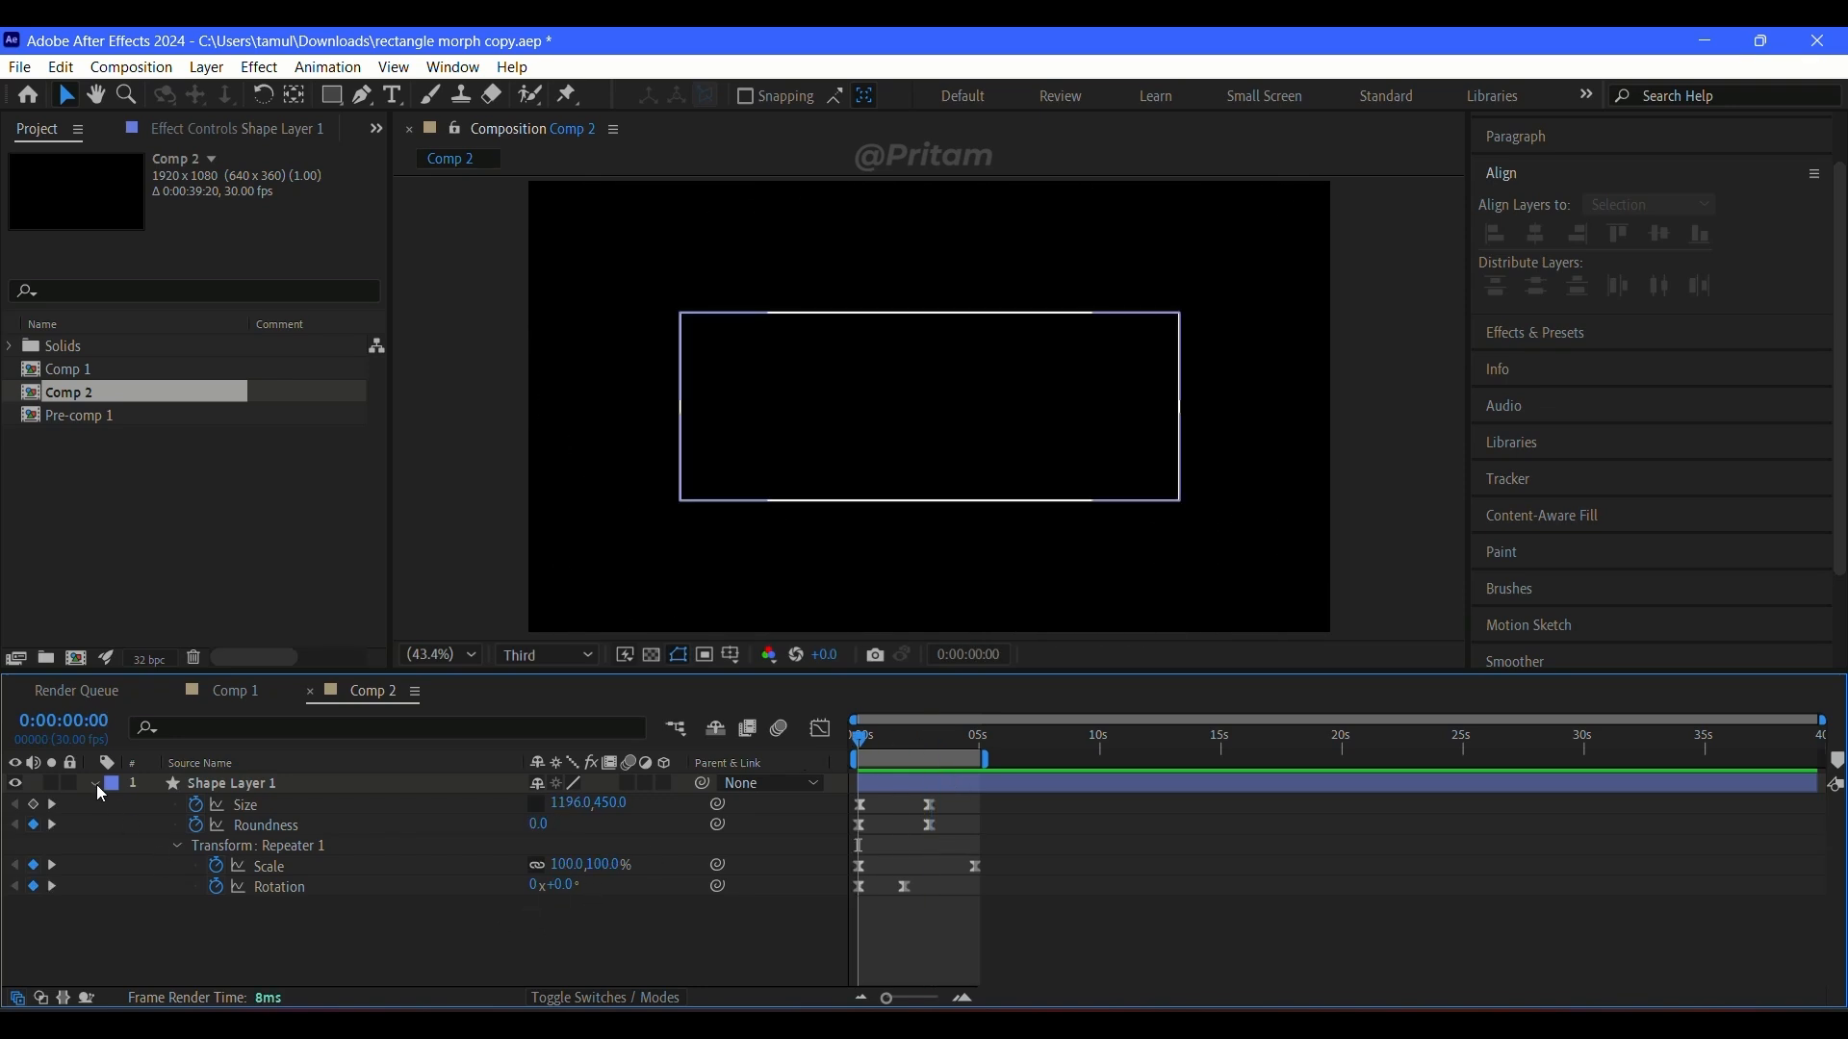
pyautogui.click(94, 784)
pyautogui.rightClick(239, 763)
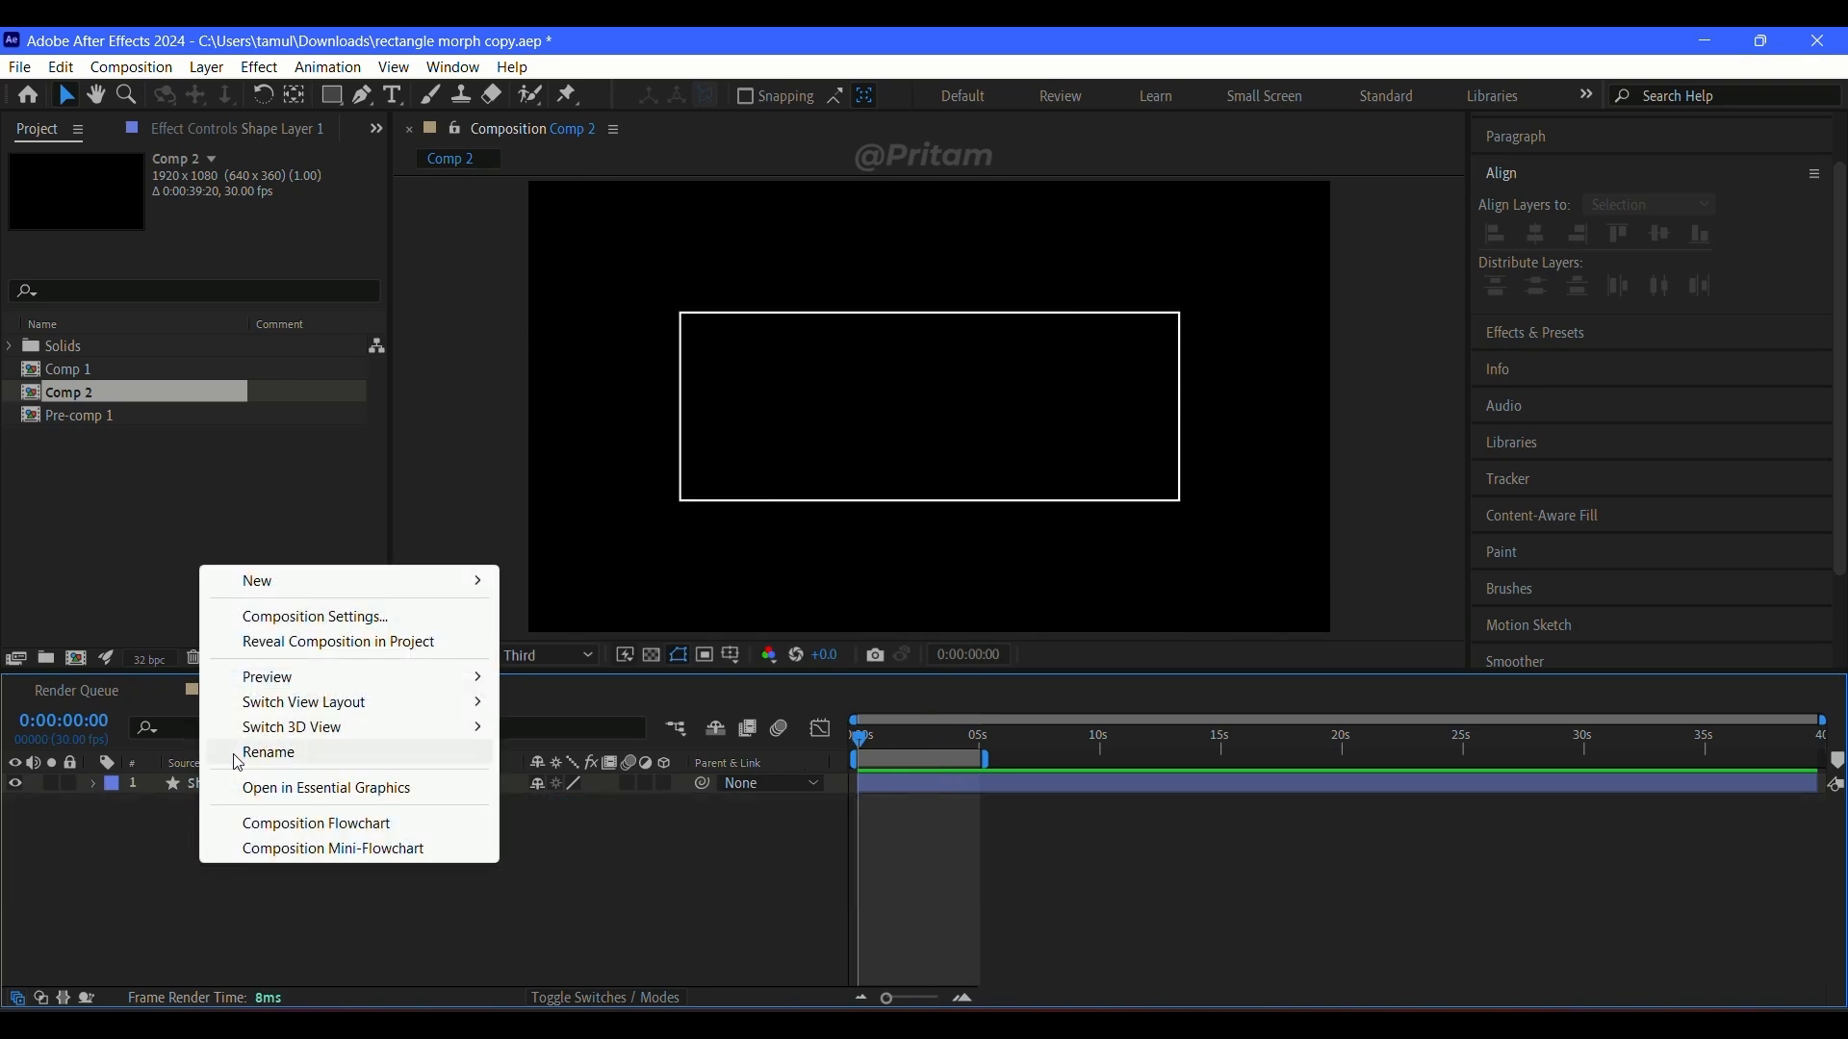
pyautogui.moveTo(258, 582)
pyautogui.click(578, 767)
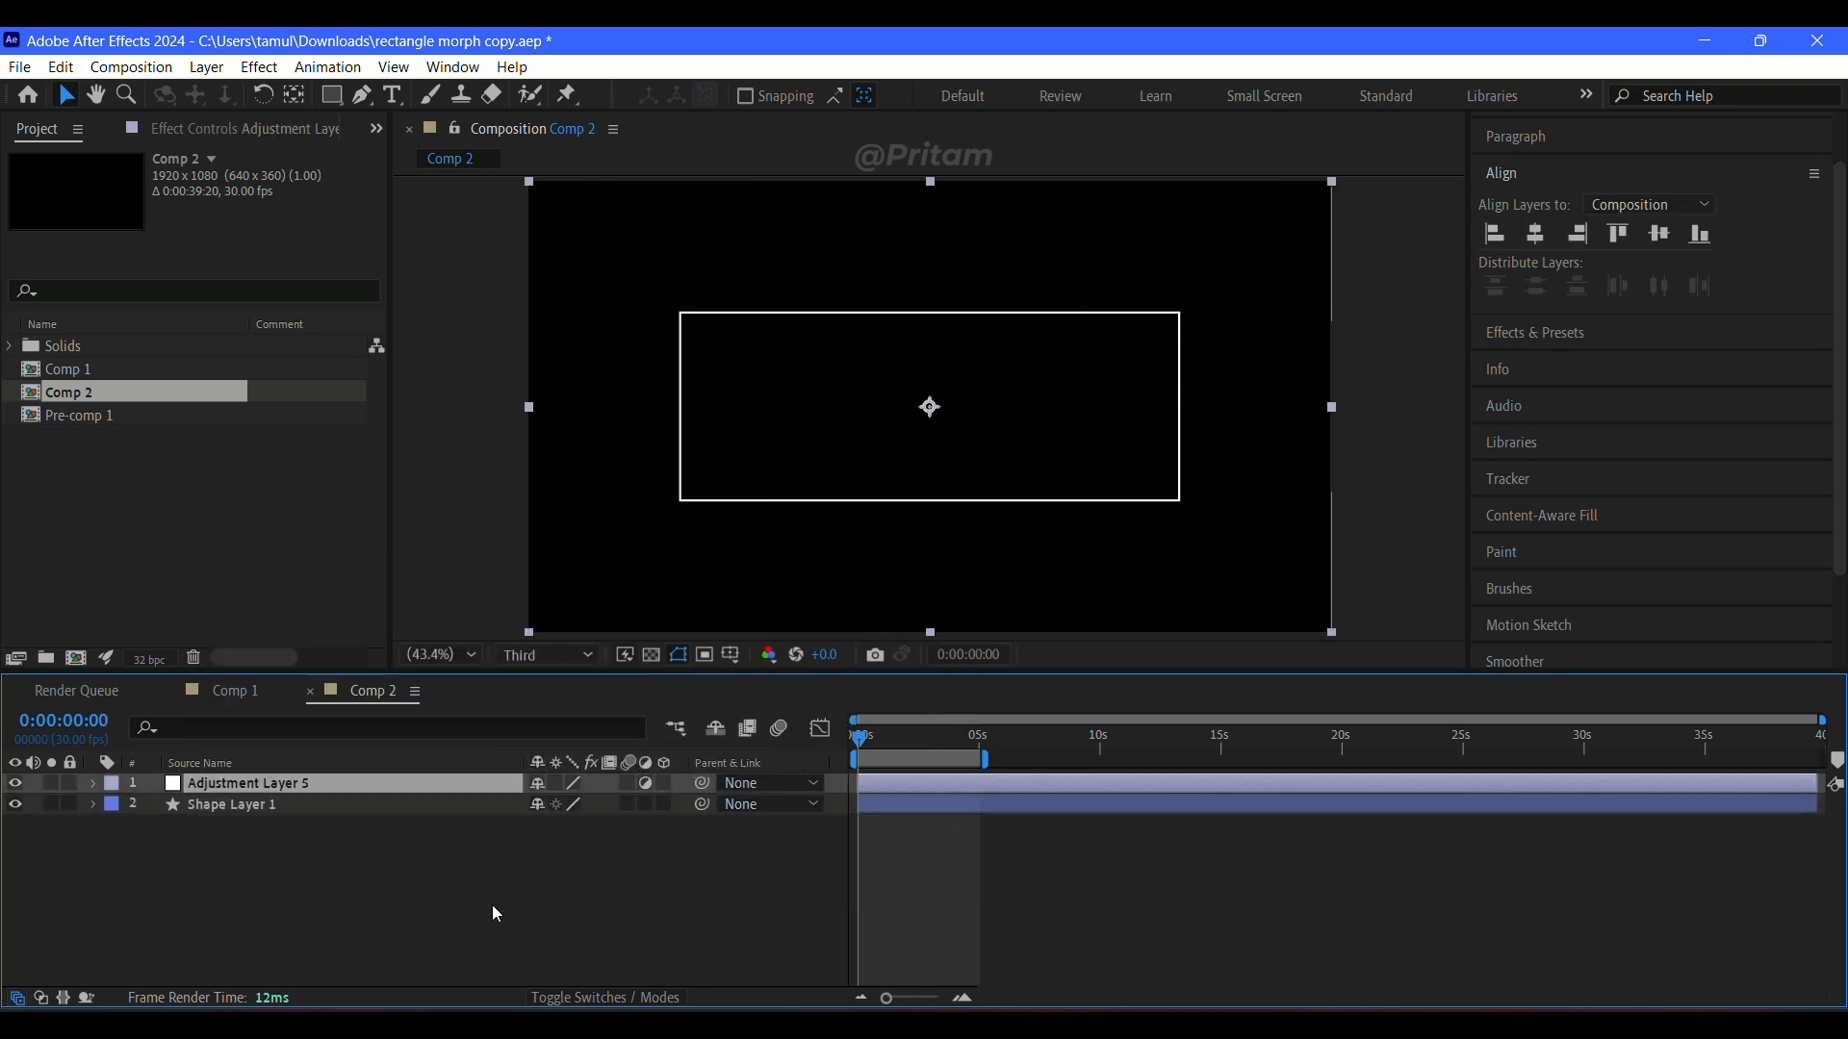
pyautogui.hotkey('ctrl', 'space')
pyautogui.write('deep')
pyautogui.click(354, 801)
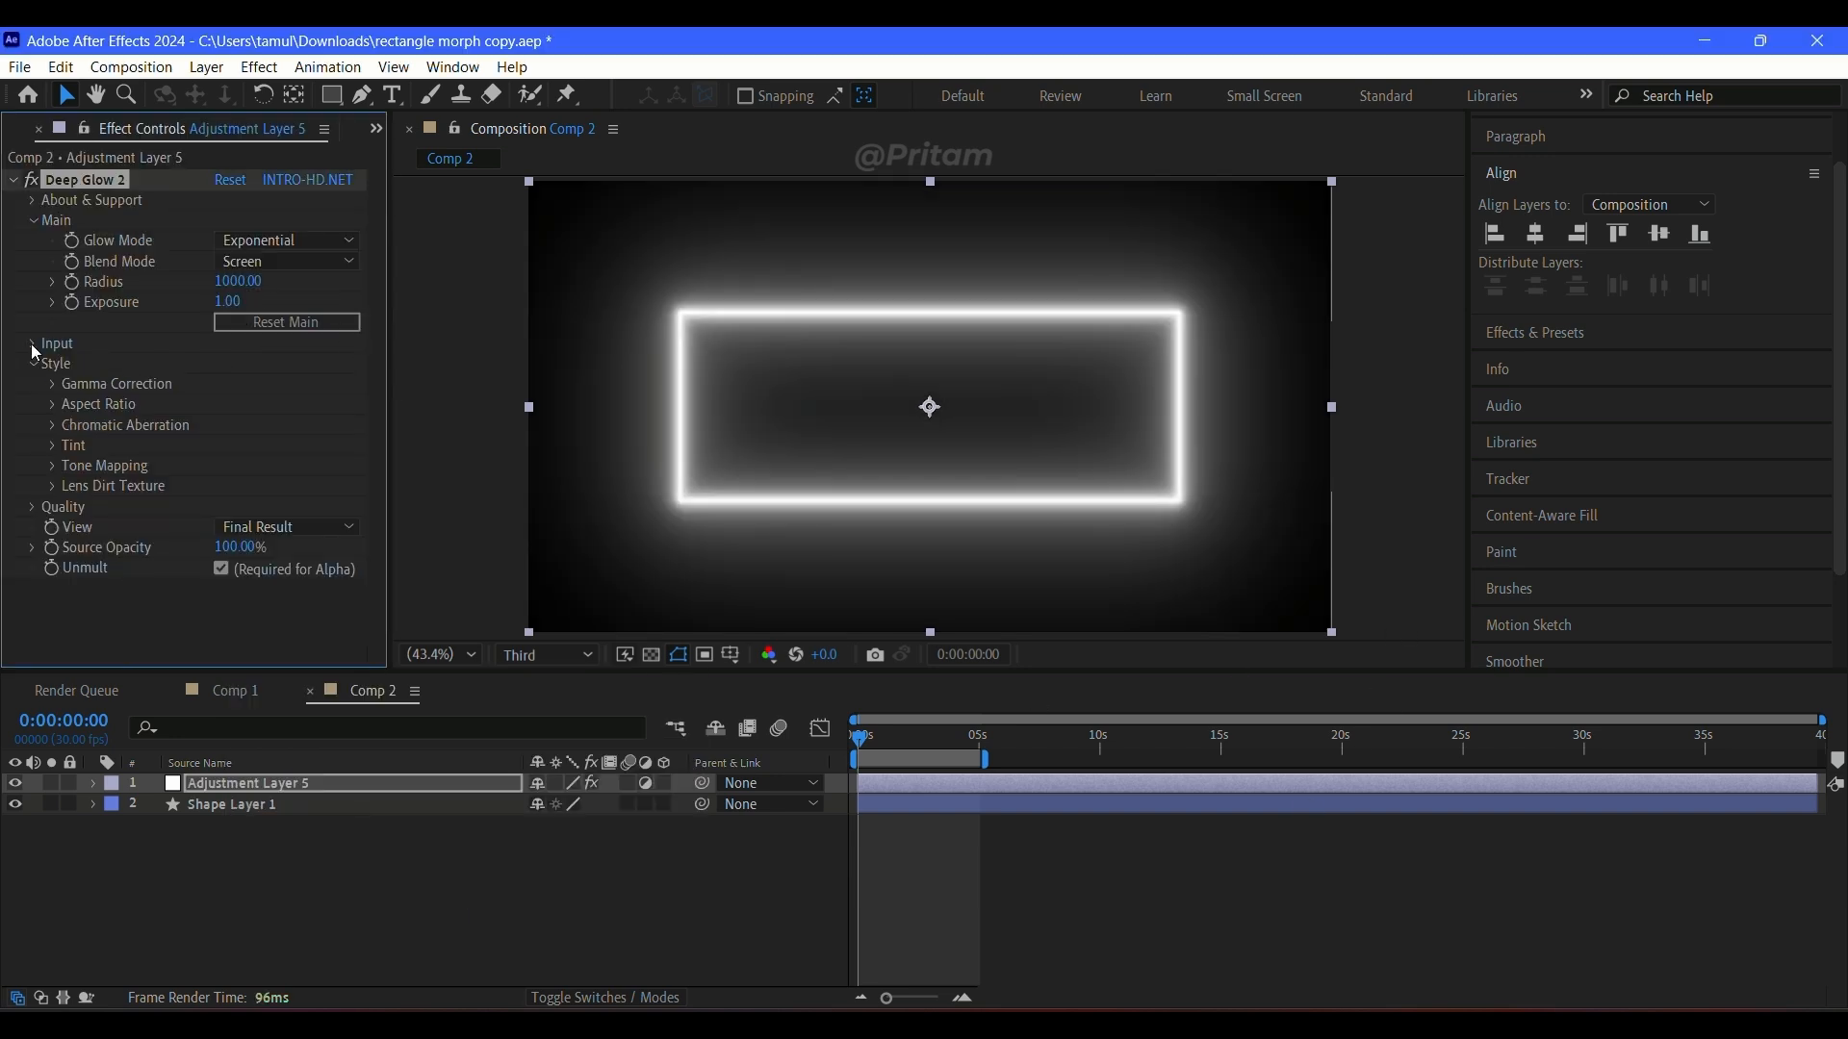
# Step: Set Deep Glow 2's tint mode to Monocolor and preview the glowing animation
pyautogui.click(73, 446)
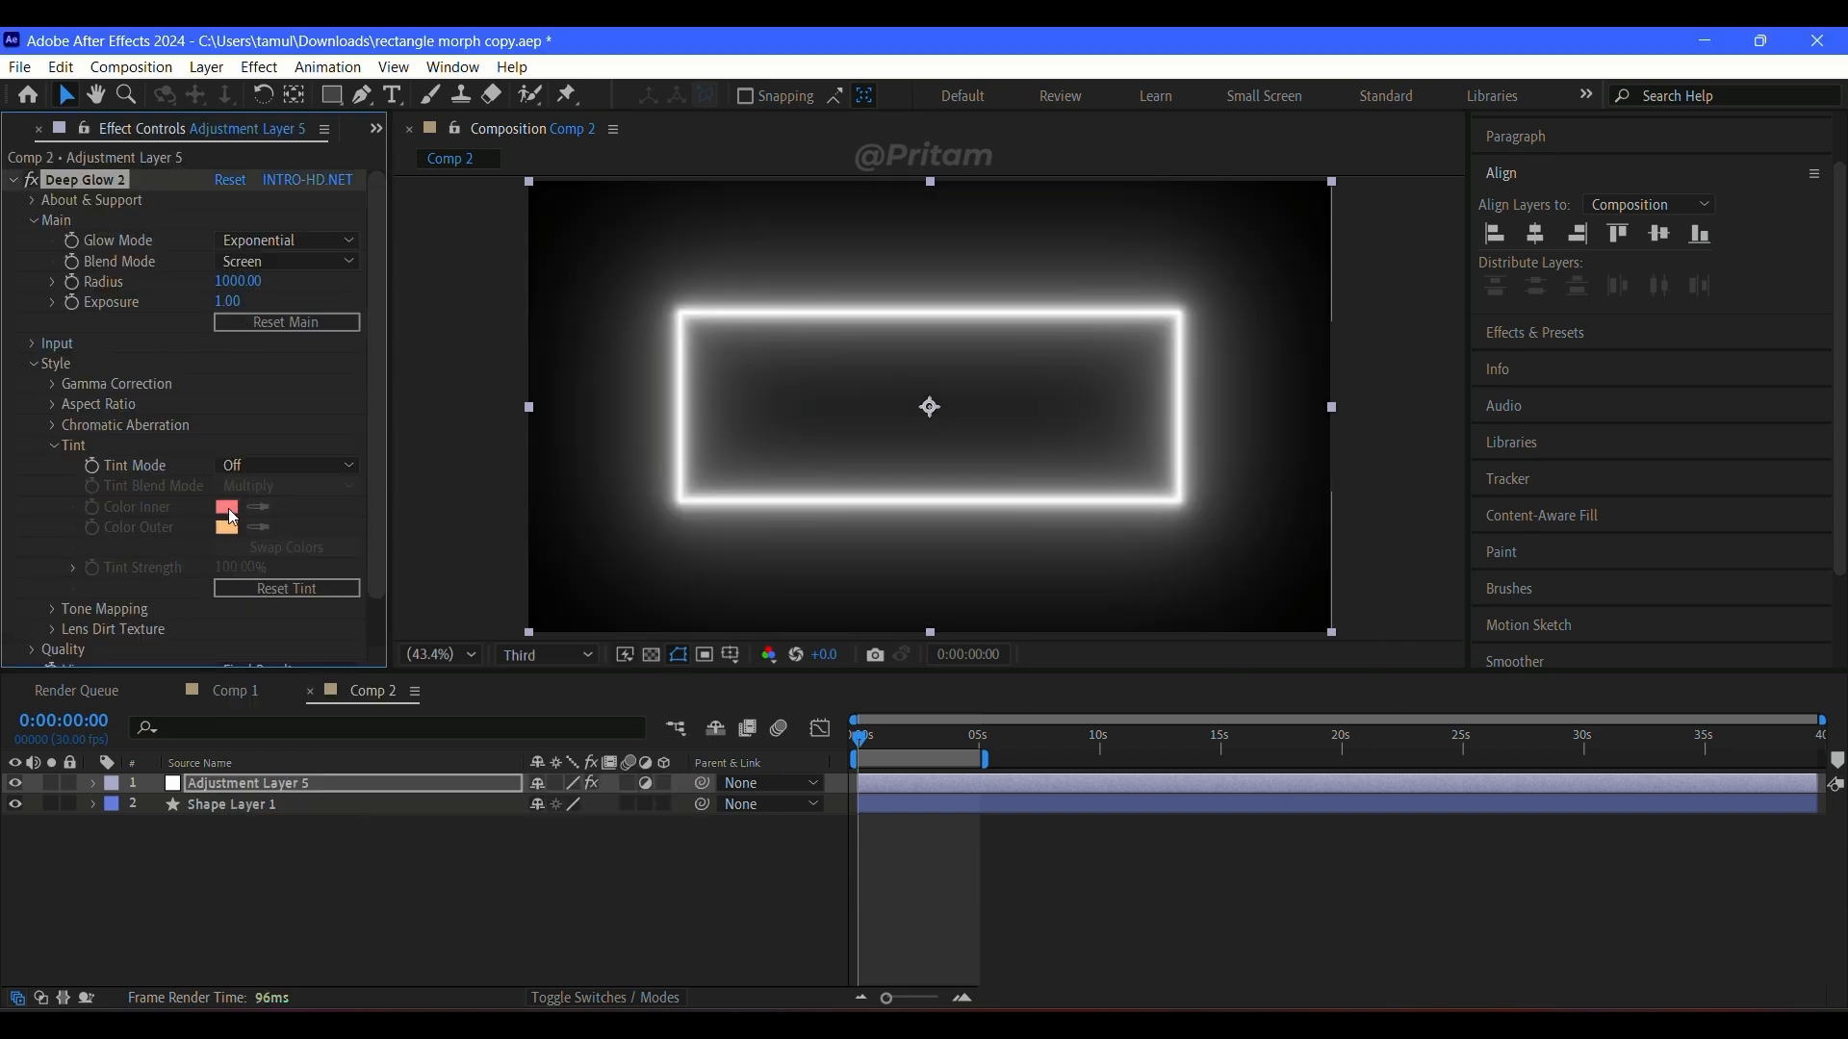
pyautogui.click(231, 468)
pyautogui.click(257, 521)
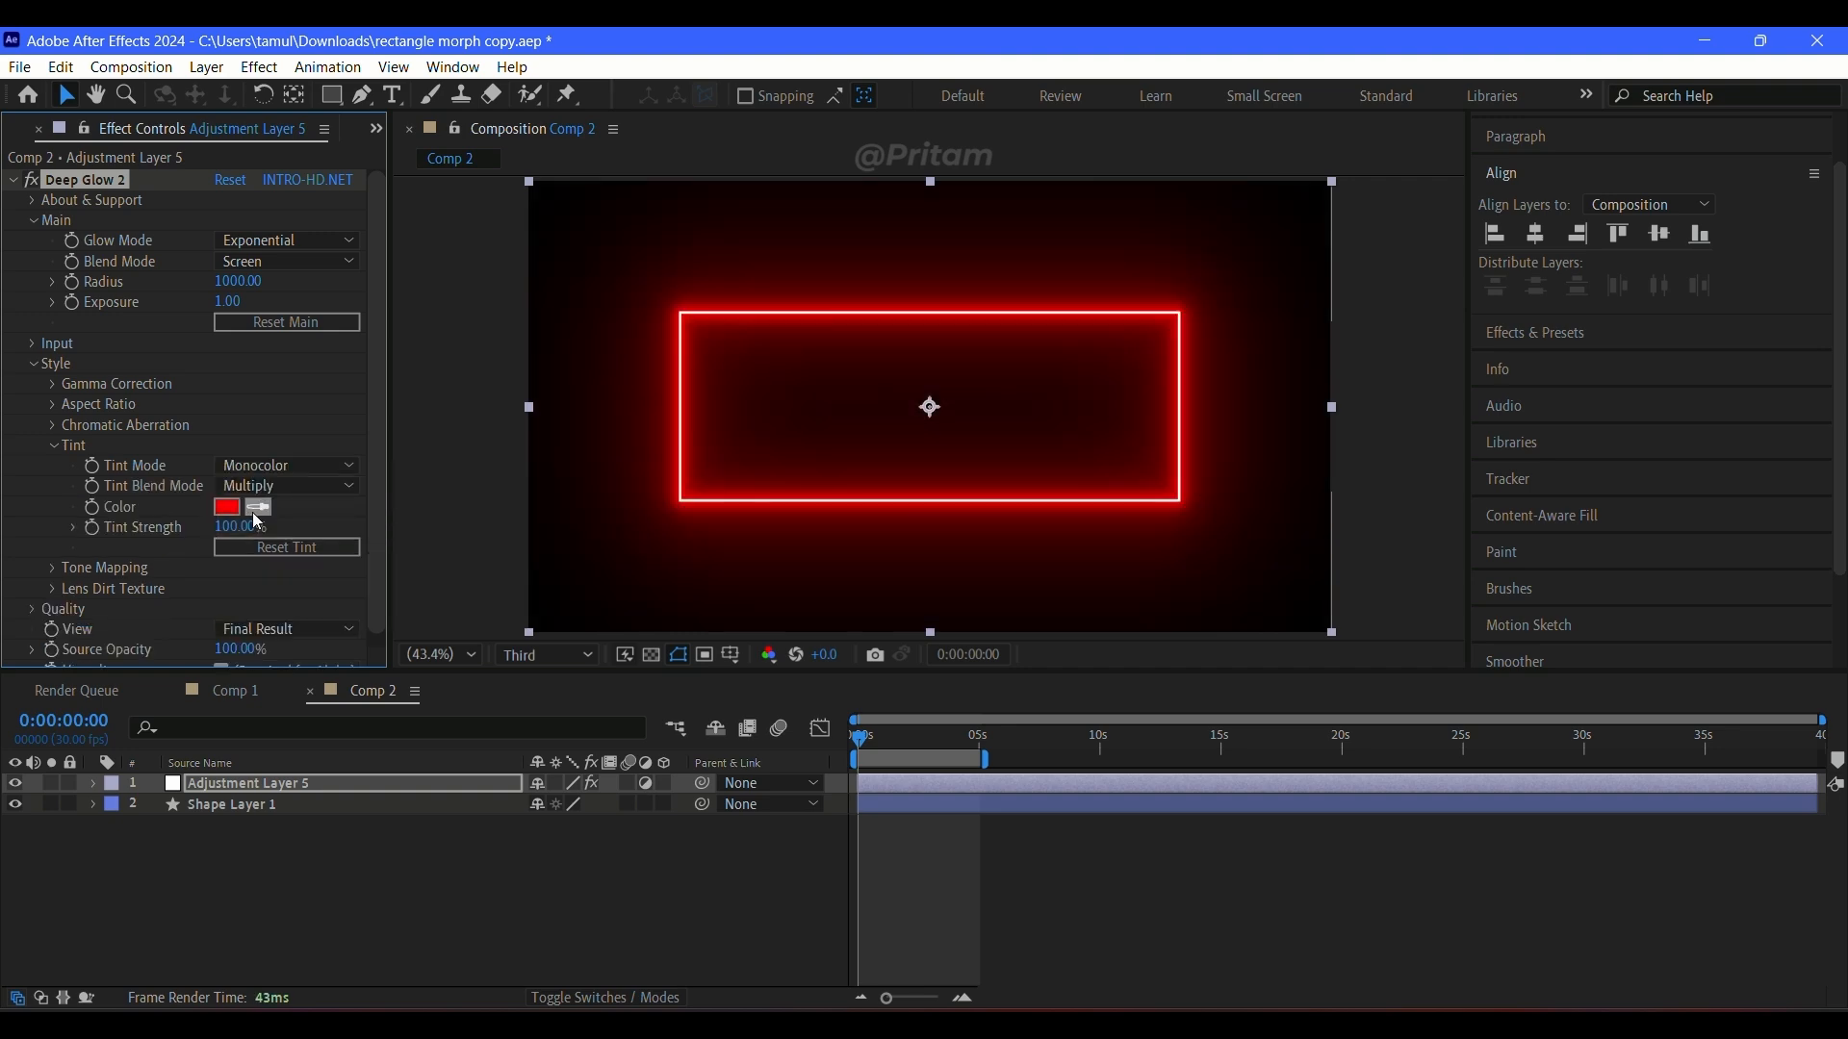
pyautogui.press('space')
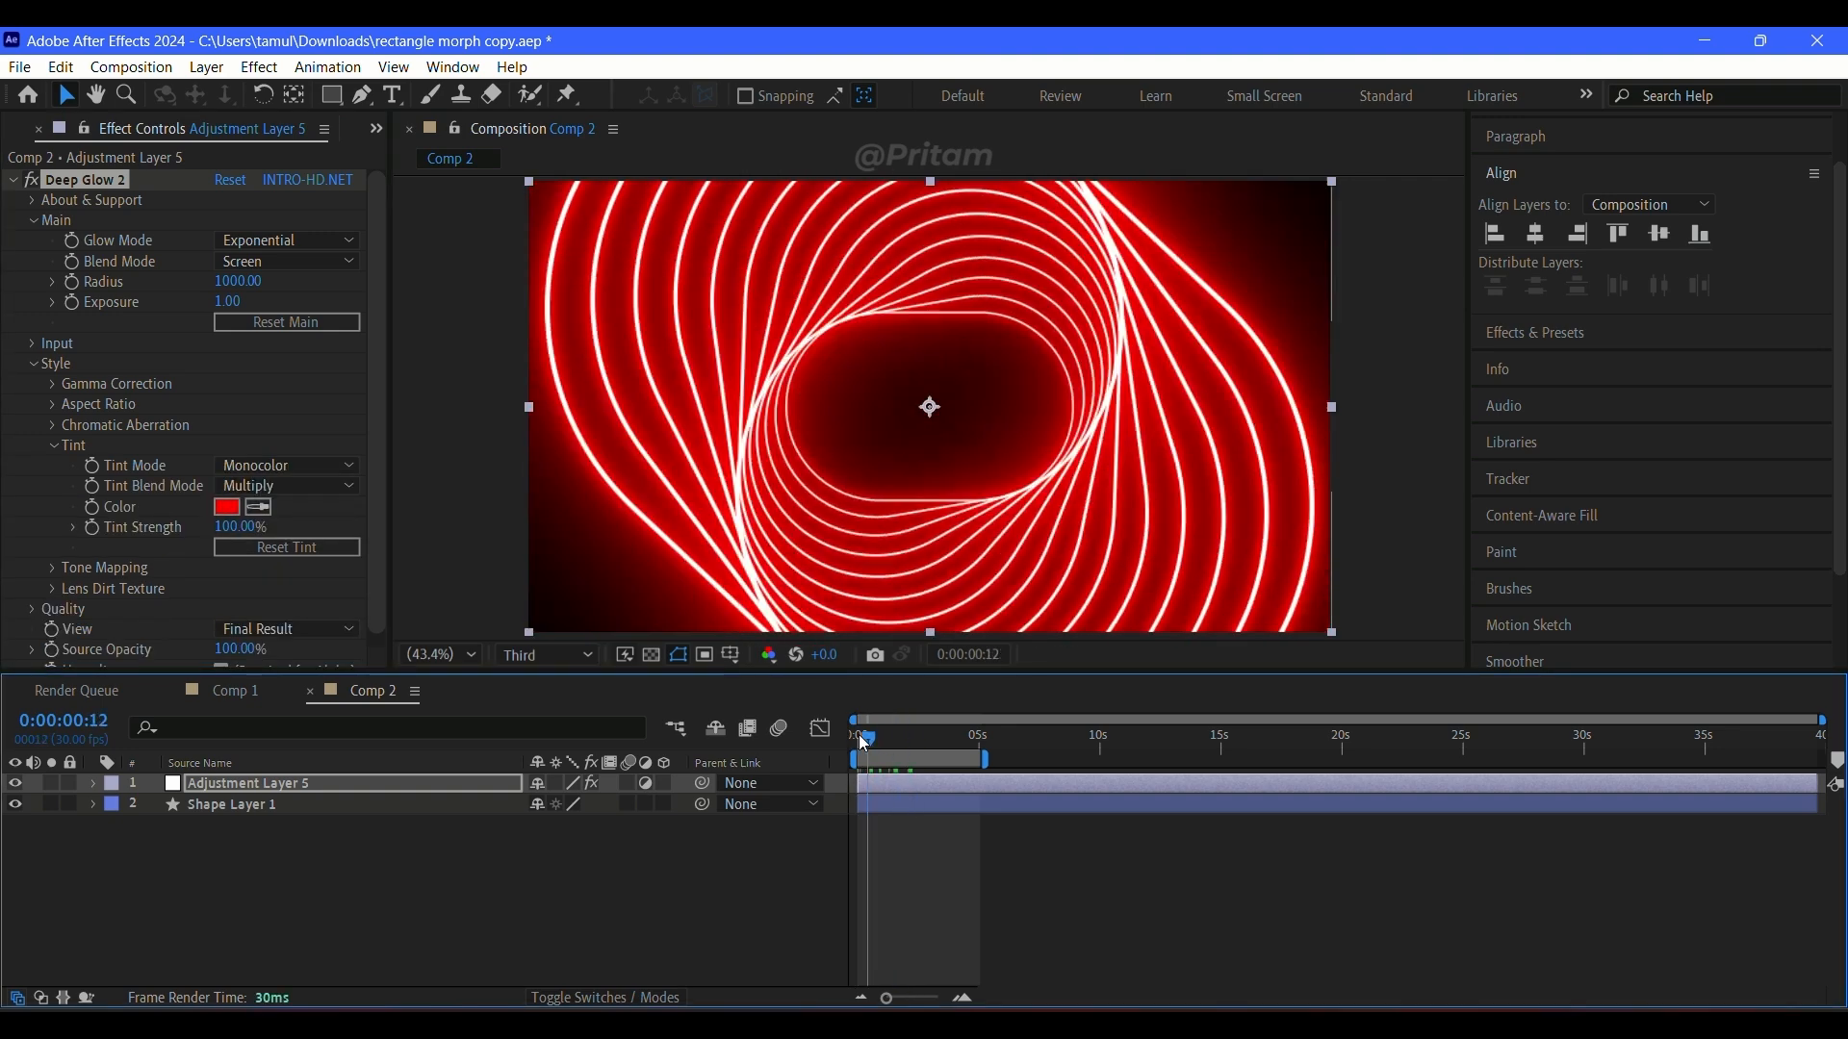
pyautogui.click(1155, 898)
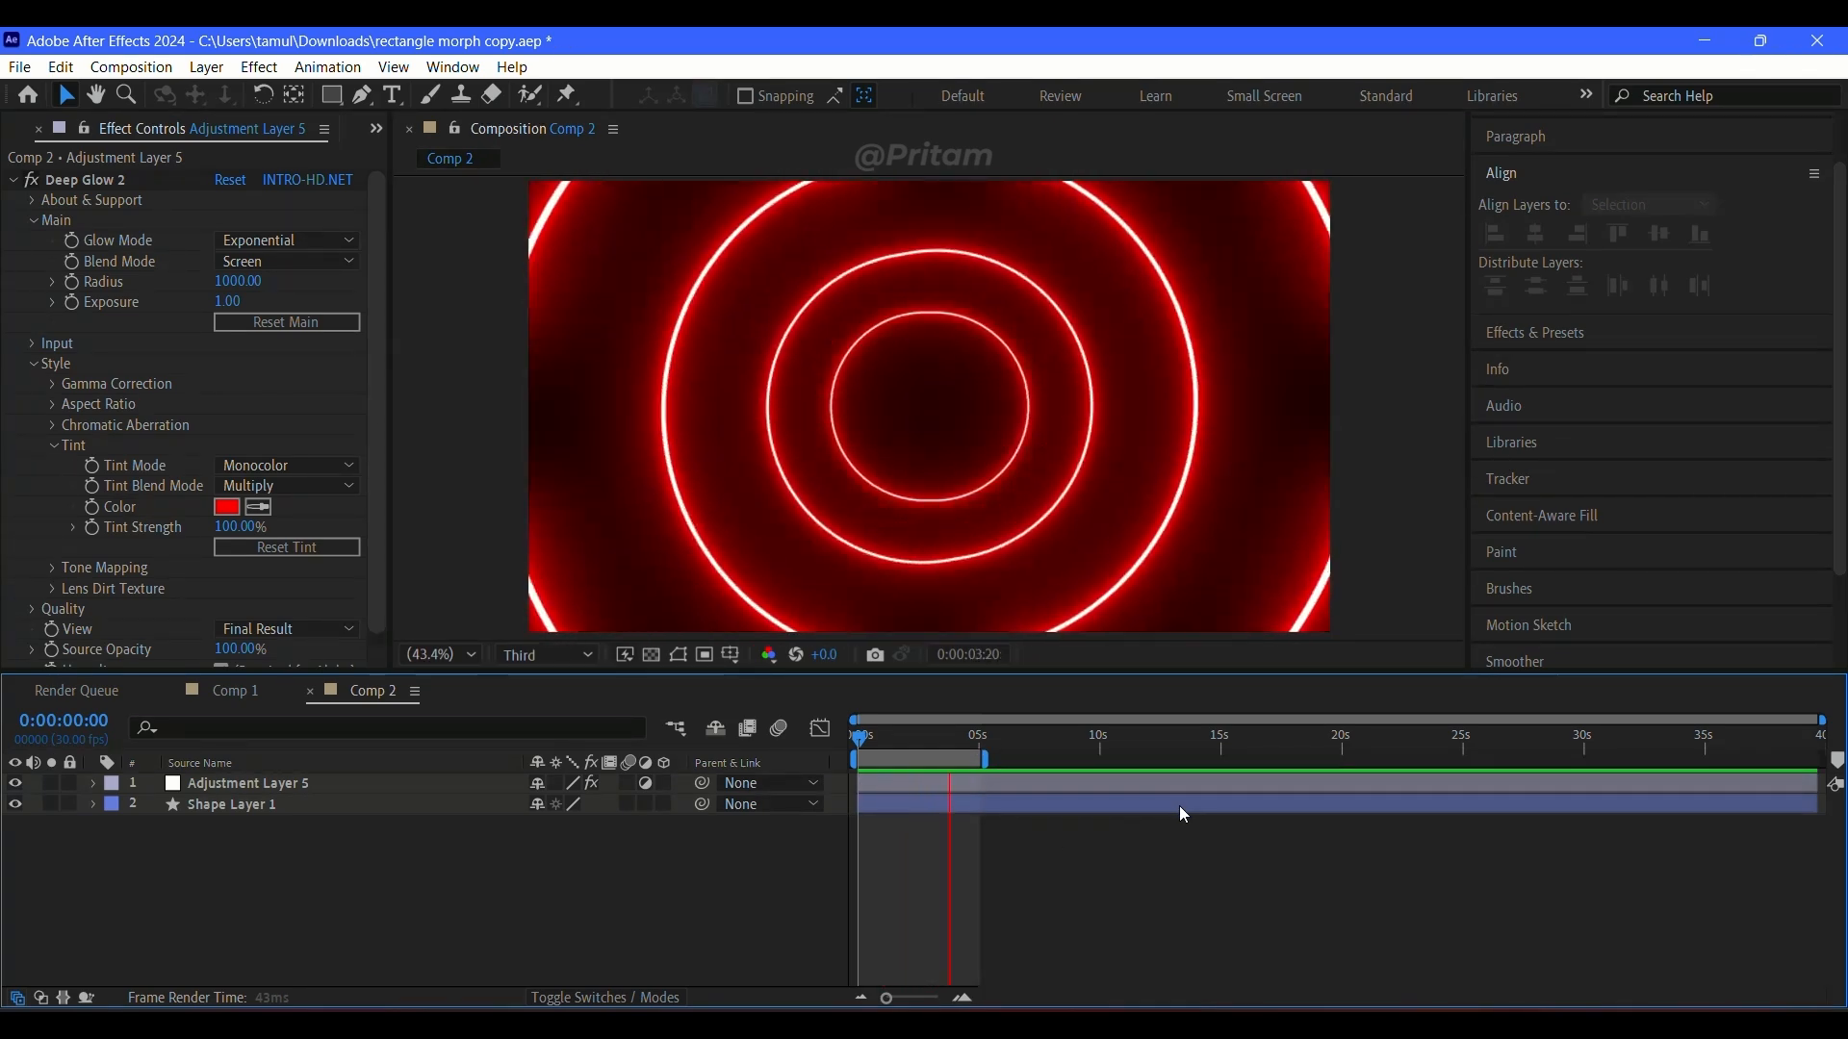
# Step: Duplicate Shape Layer 1, hide the original, and show the copy's keyframed properties at the composition start
pyautogui.click(269, 817)
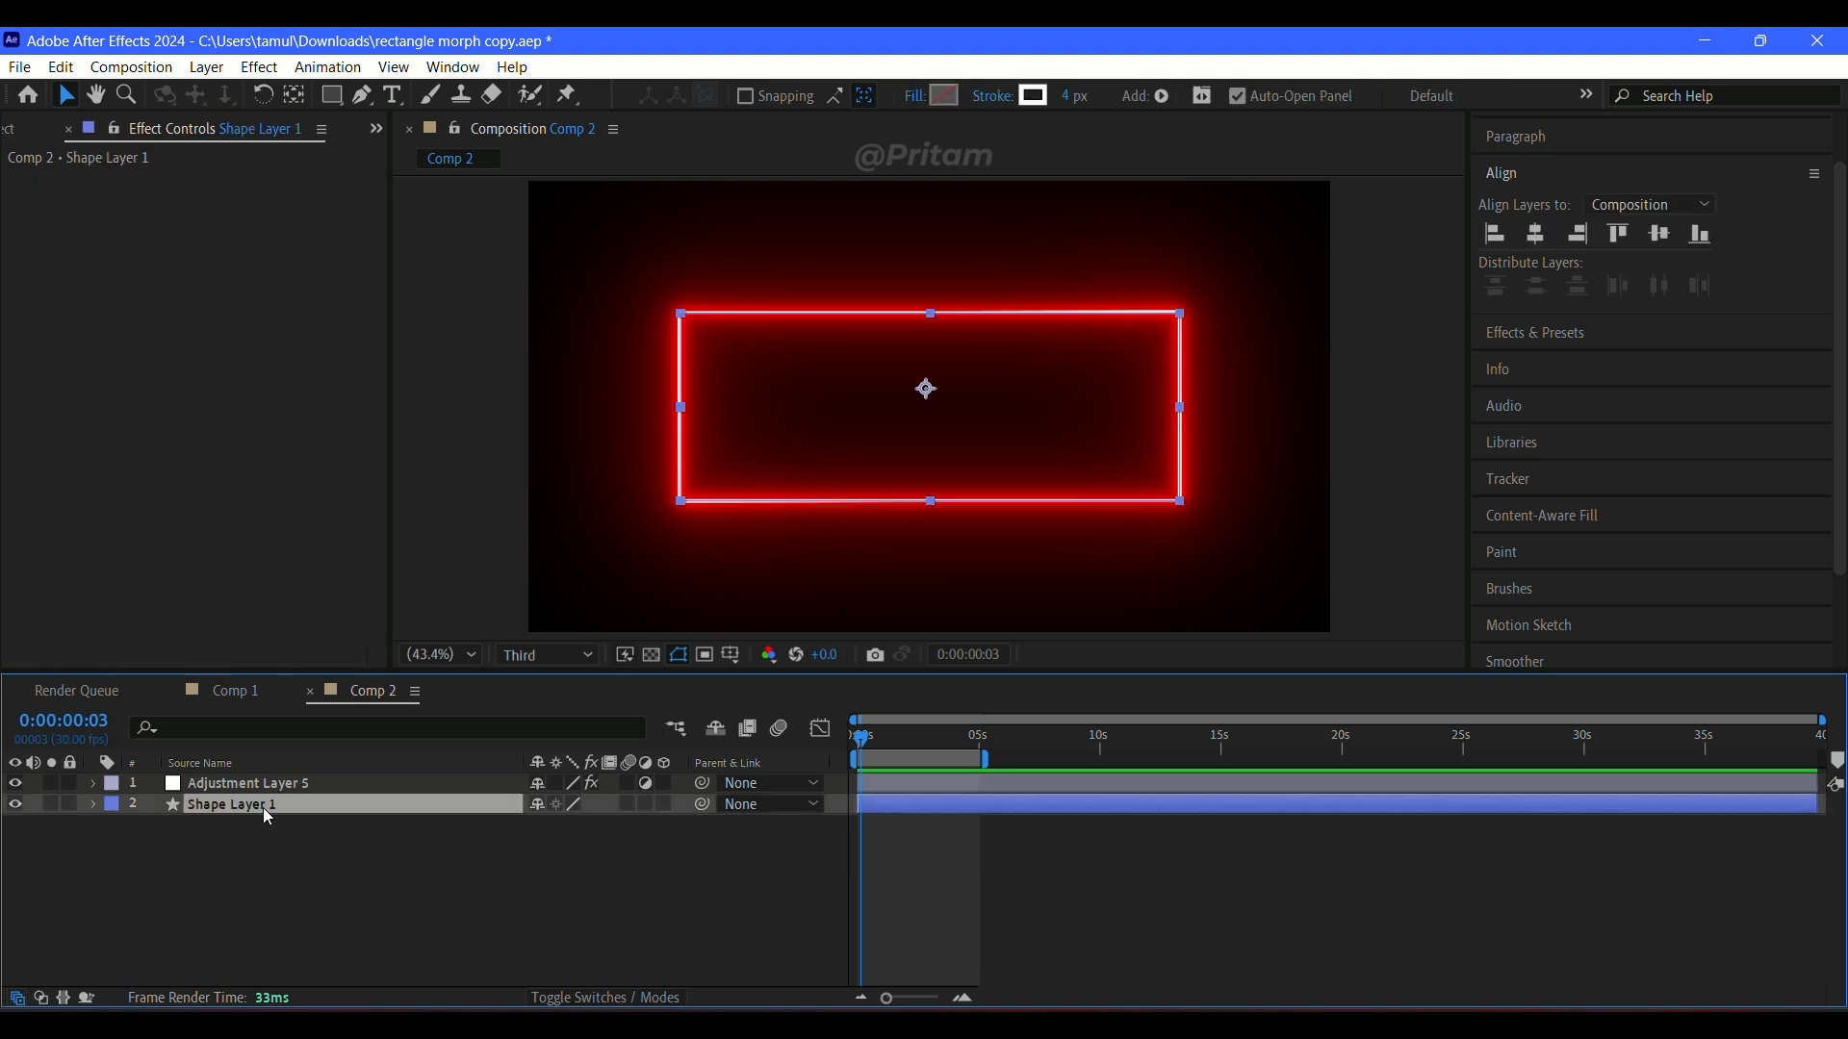
pyautogui.hotkey('ctrl', 'd')
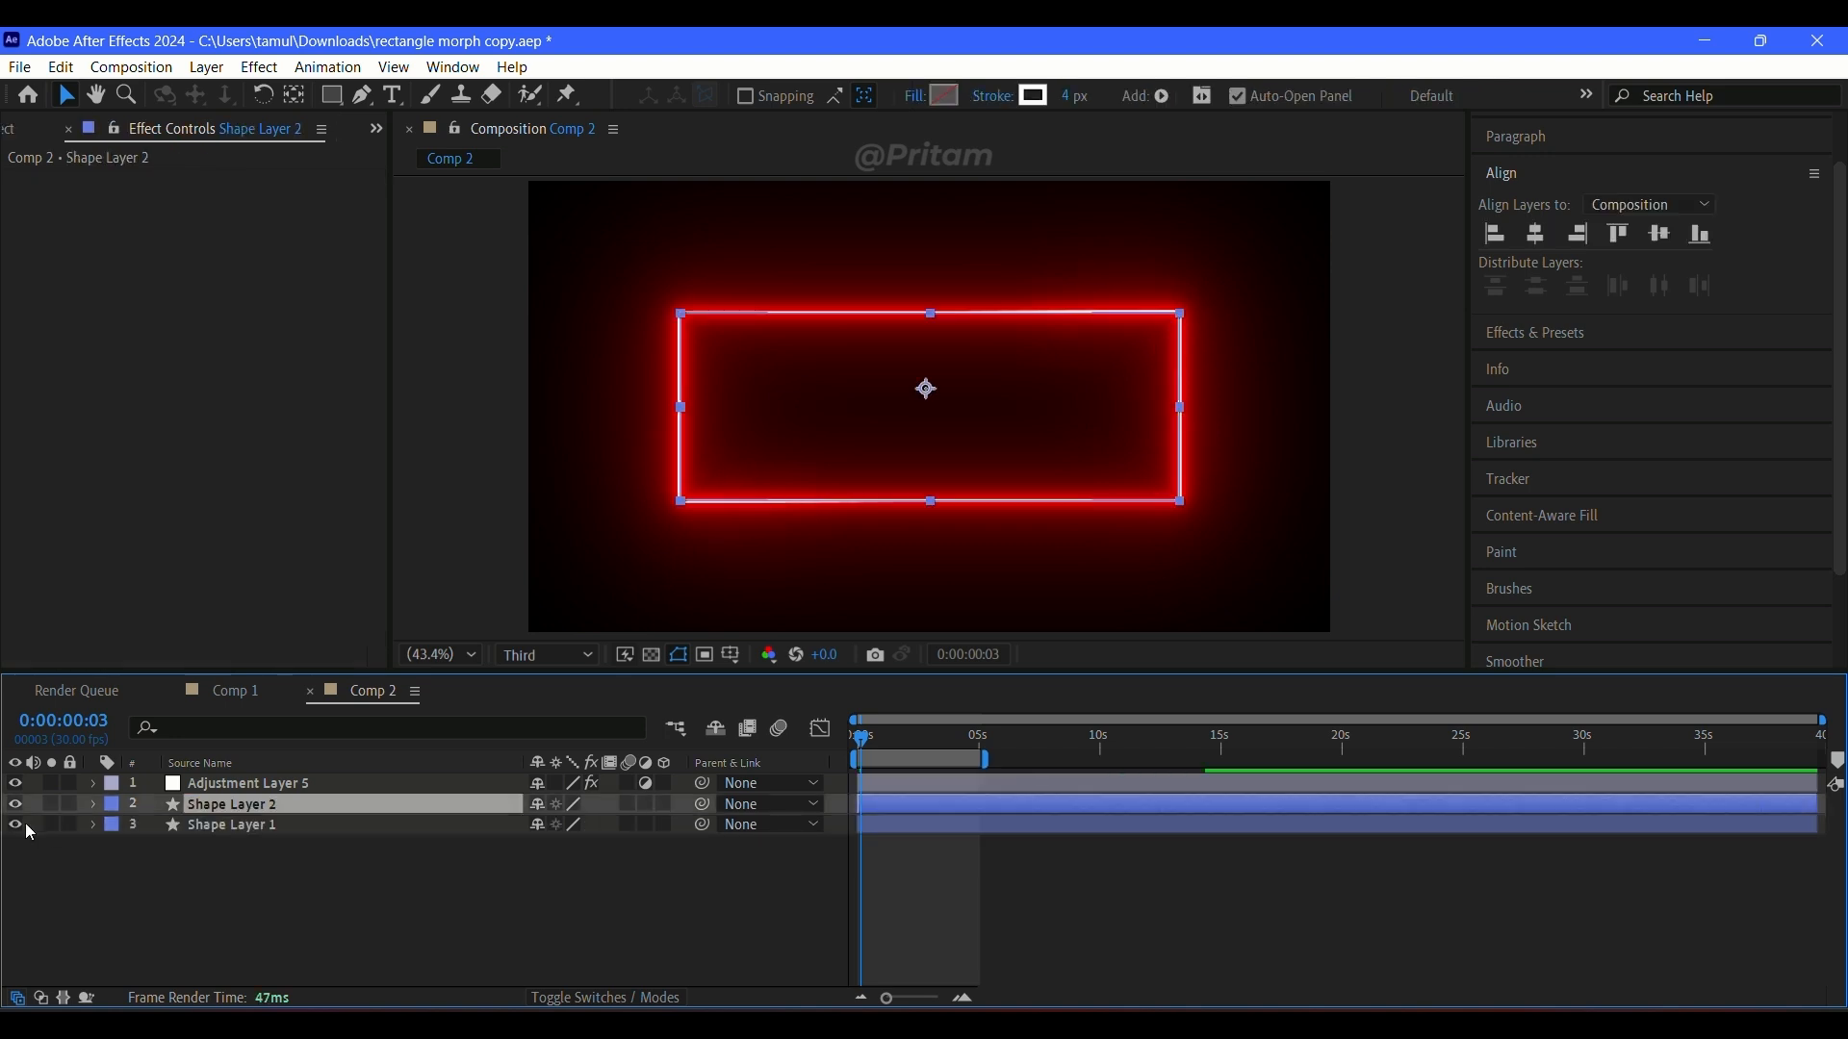
pyautogui.click(94, 807)
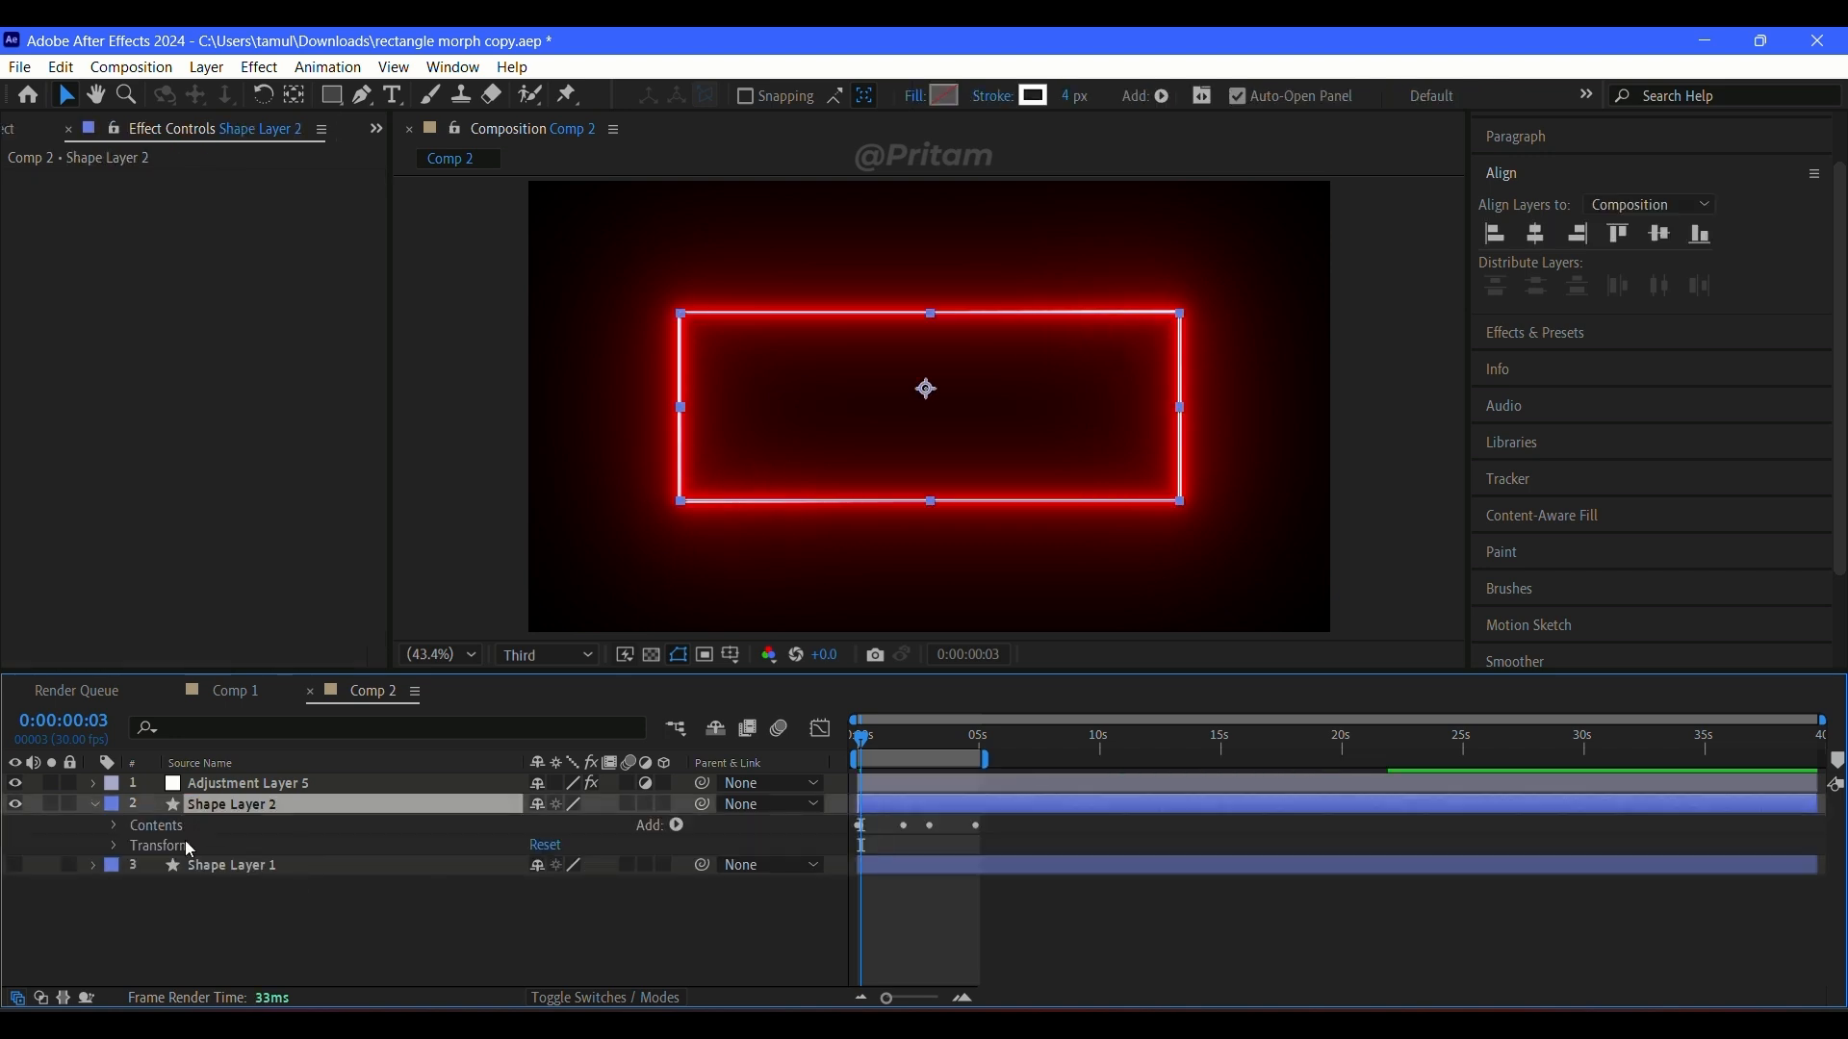
pyautogui.click(114, 827)
pyautogui.click(114, 826)
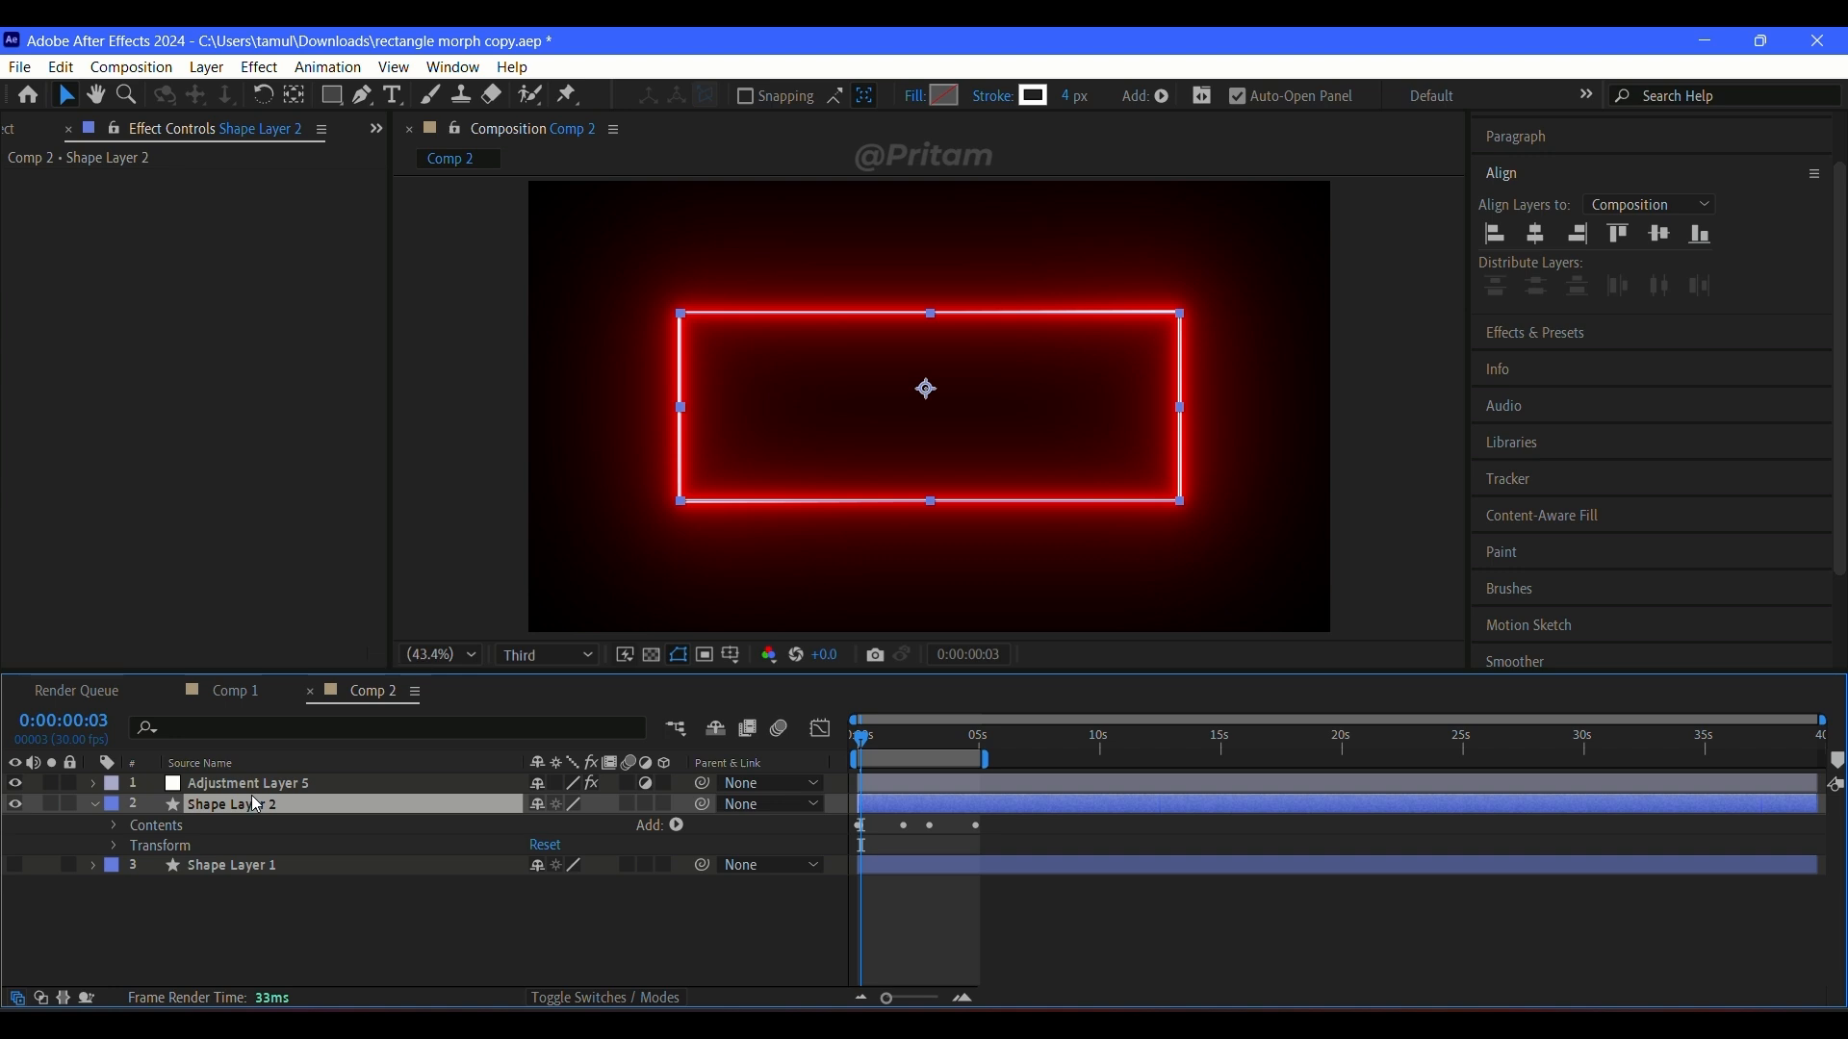
pyautogui.press('u')
pyautogui.press('Home')
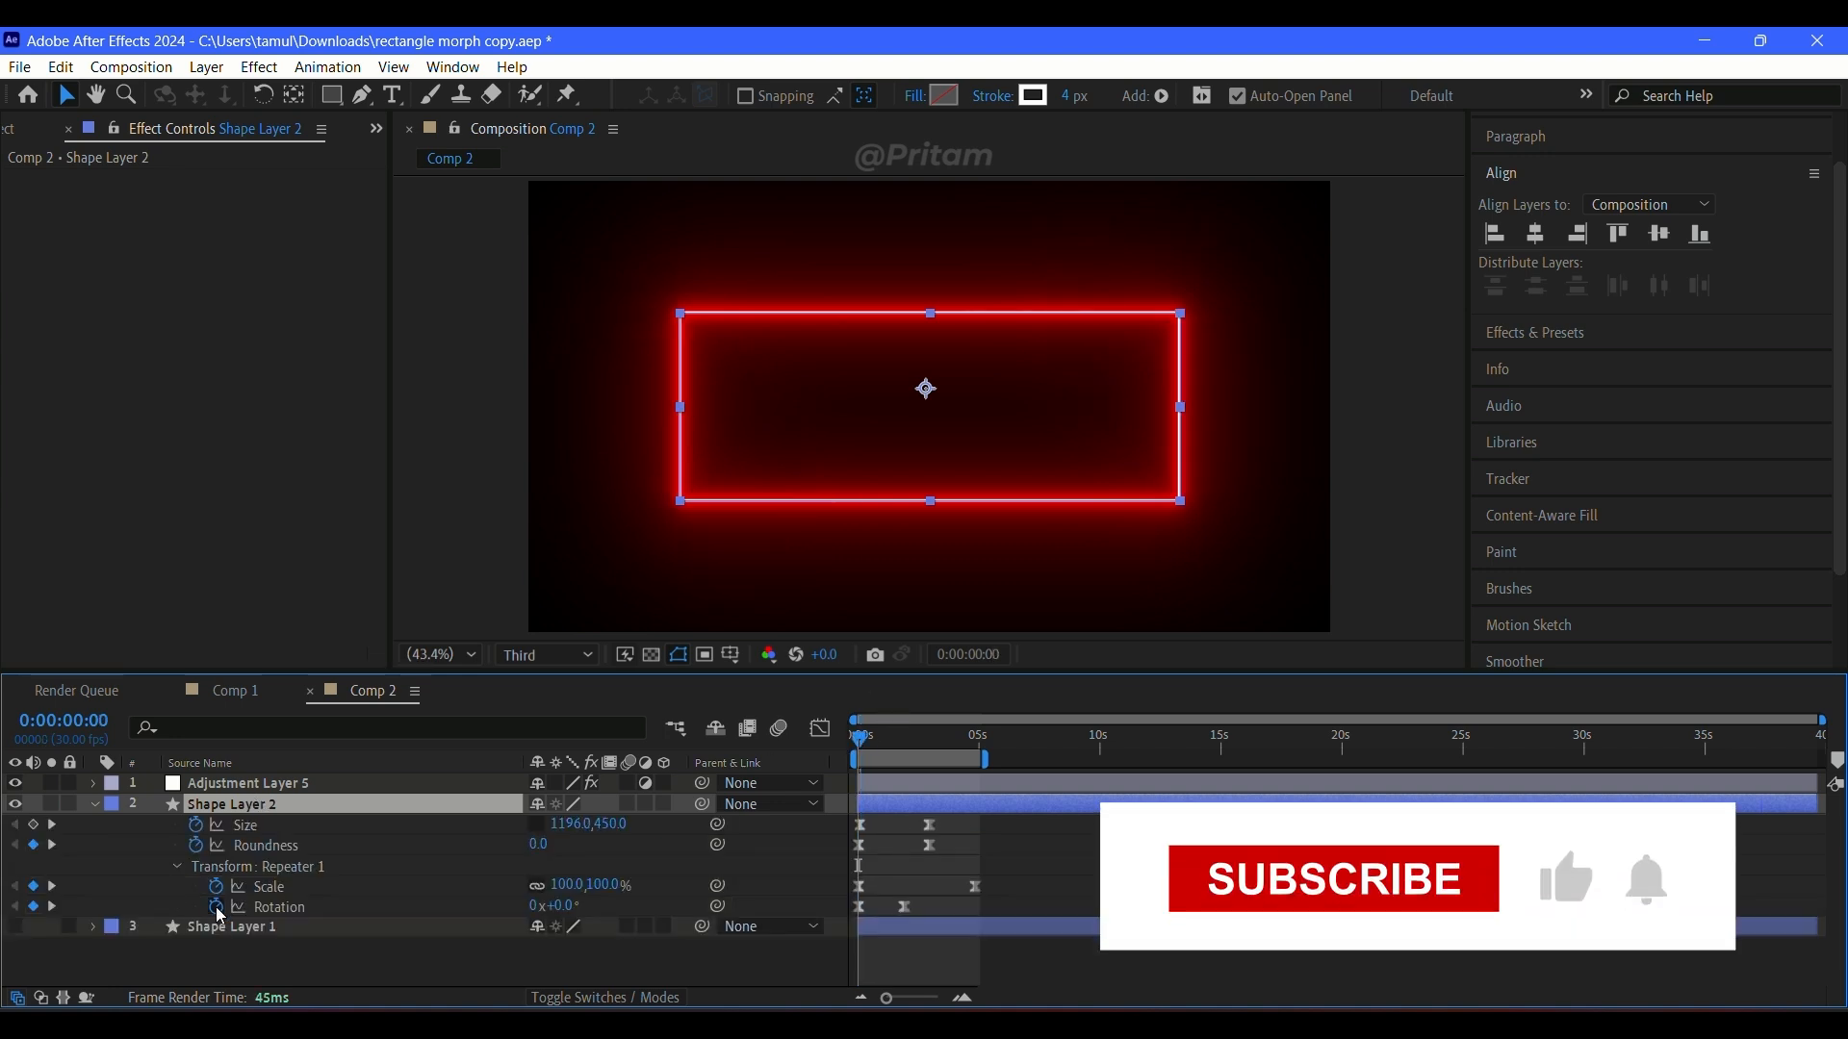
# Step: Remove the rotation keyframes from Shape Layer 2's Repeater 1 and preview the animation
pyautogui.click(215, 907)
pyautogui.click(96, 806)
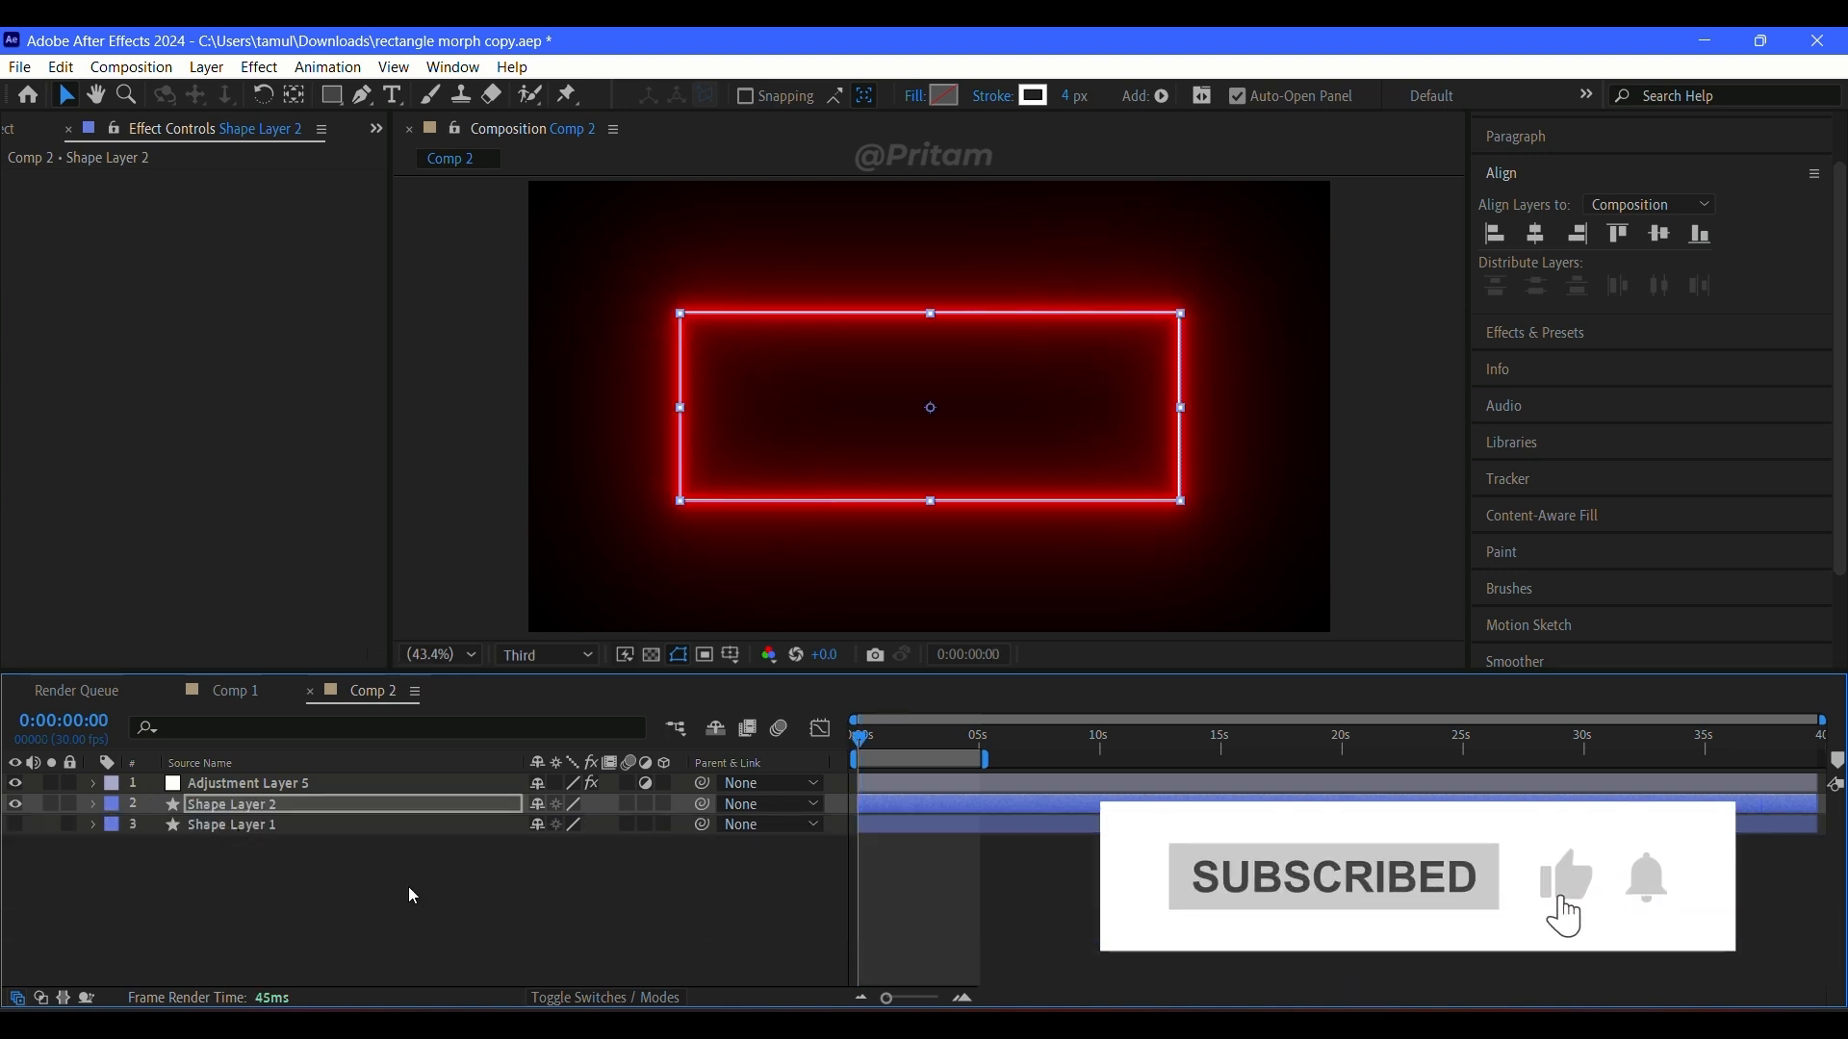
pyautogui.click(408, 891)
pyautogui.press('space')
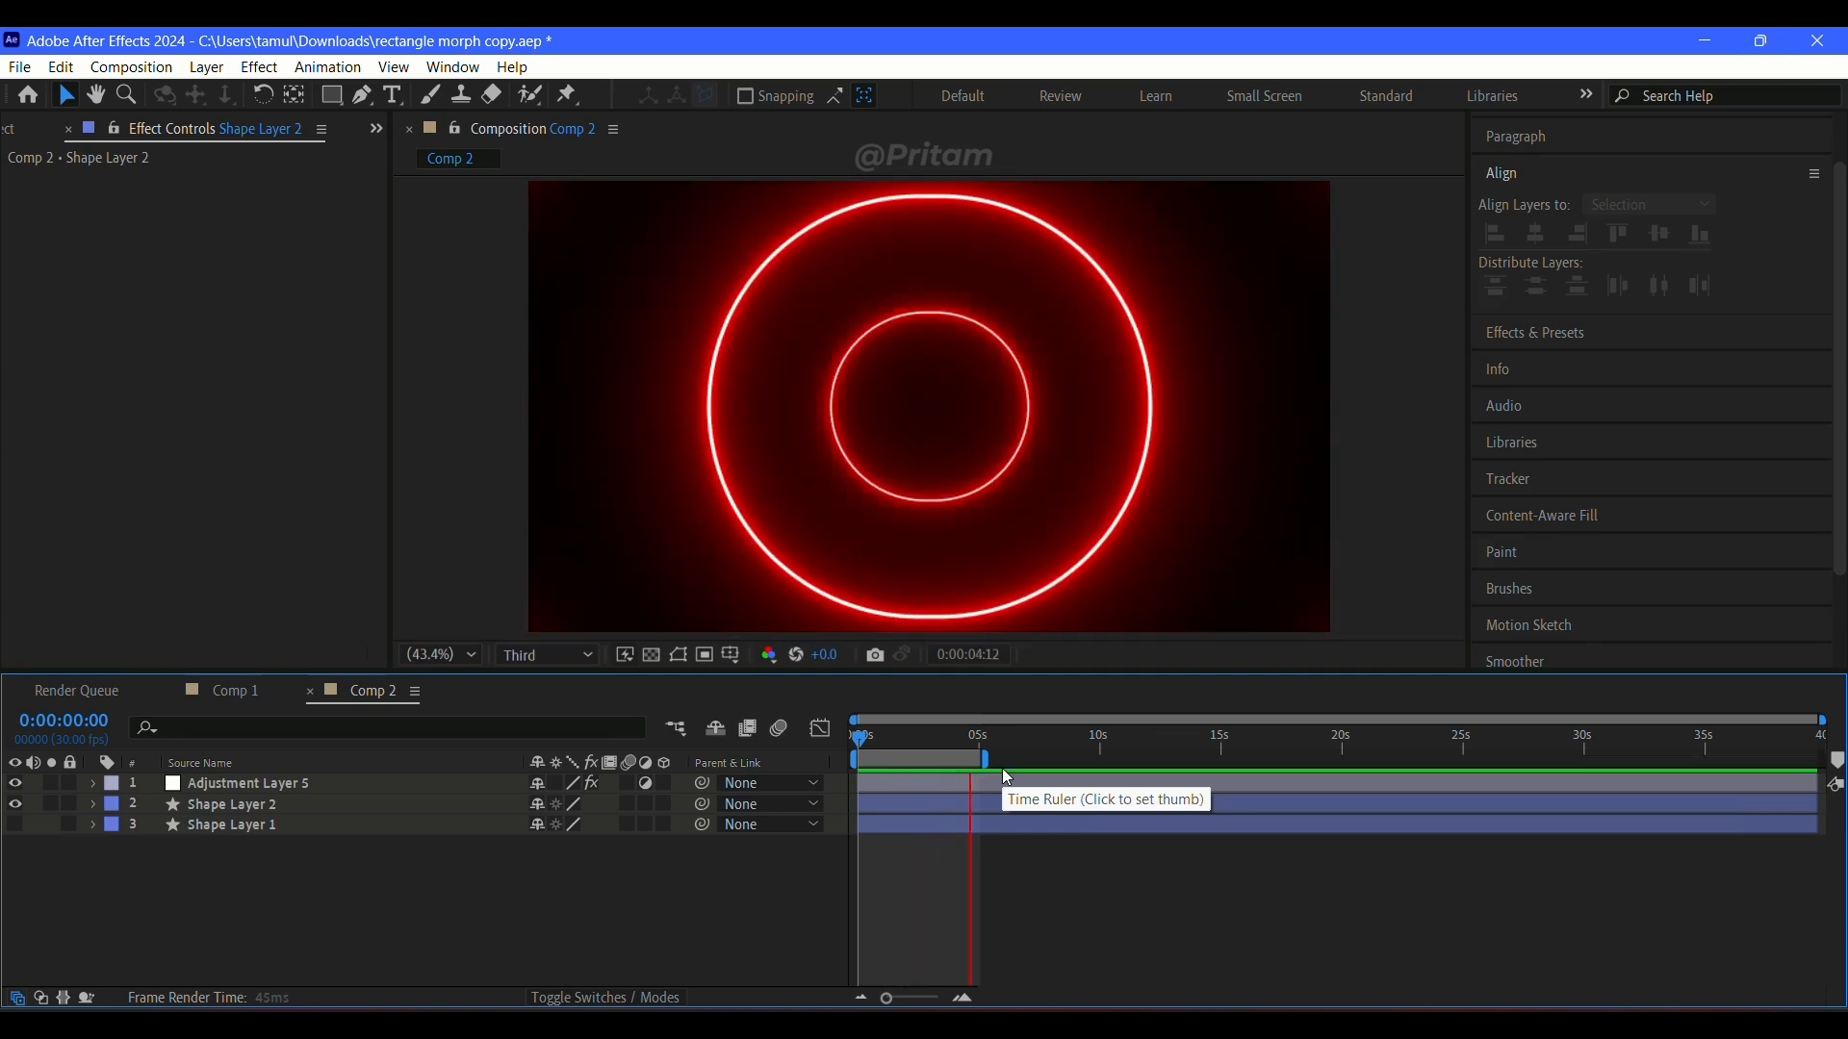
# Step: Duplicate Shape Layer 2, hide the original, and show the copy's keyframed properties
pyautogui.click(248, 812)
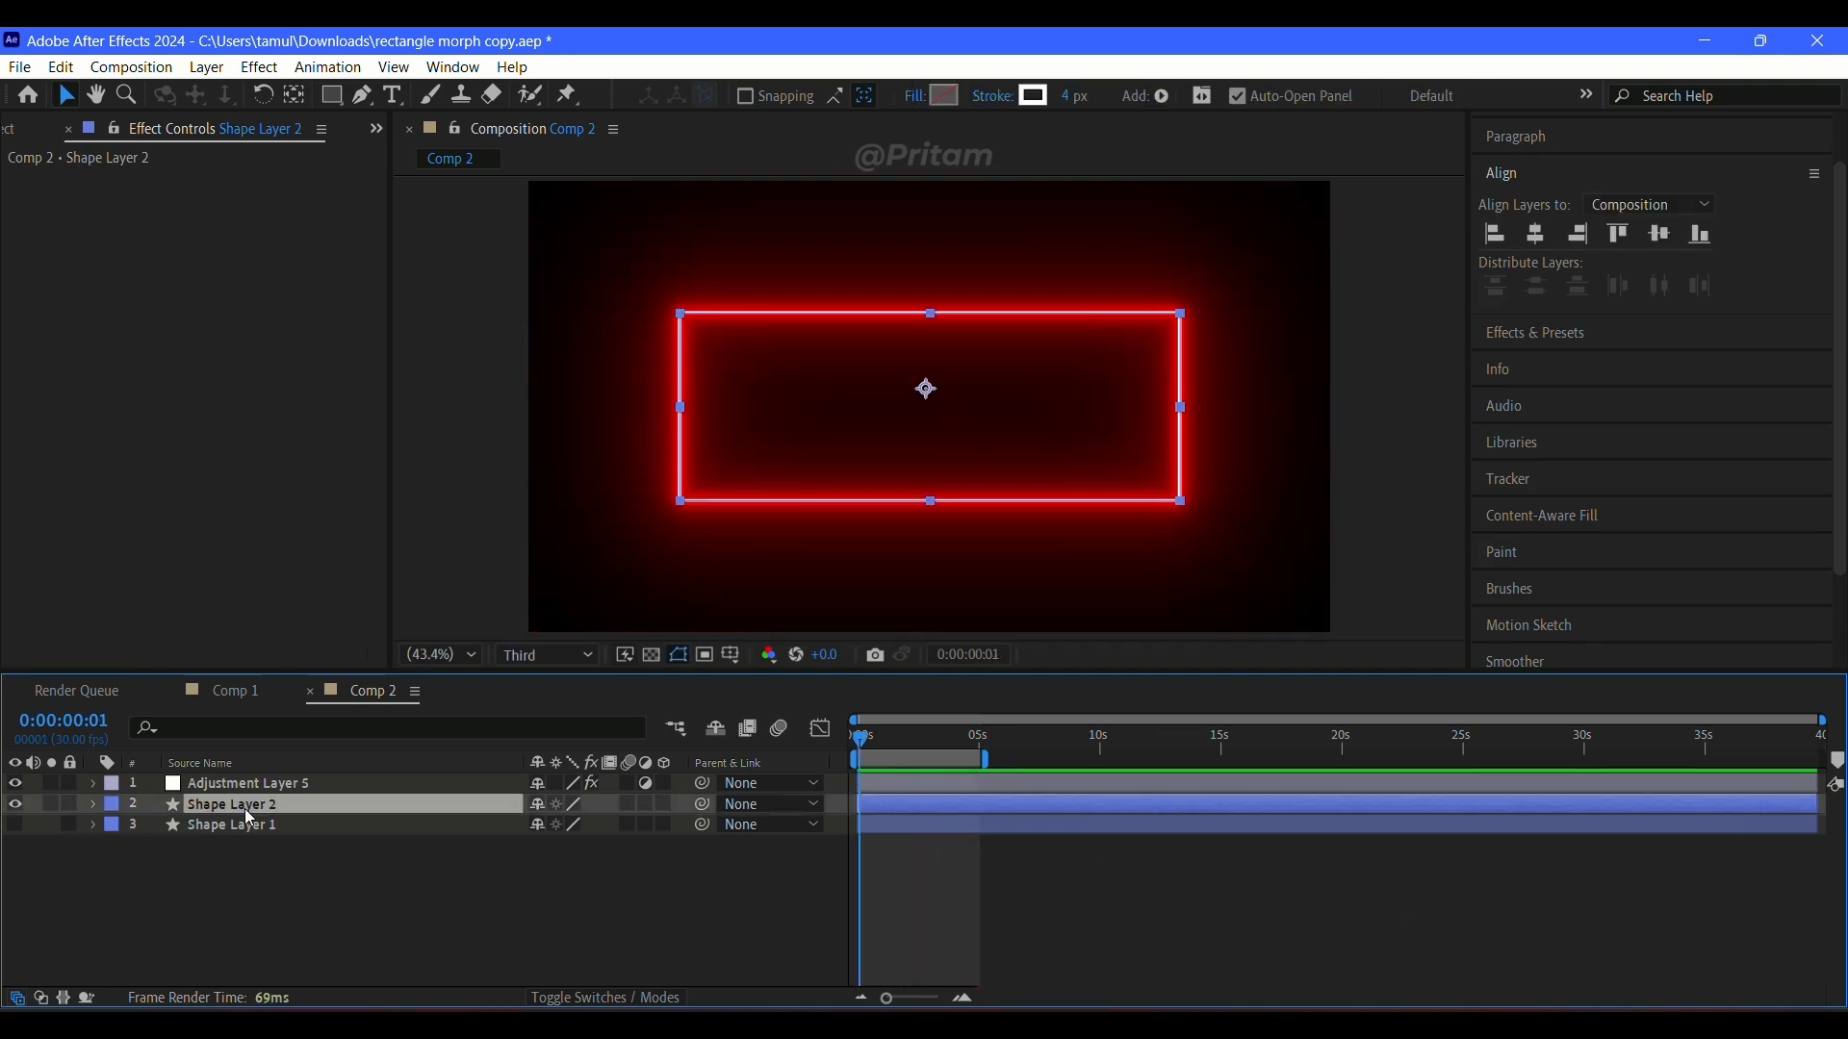
pyautogui.hotkey('ctrl', 'd')
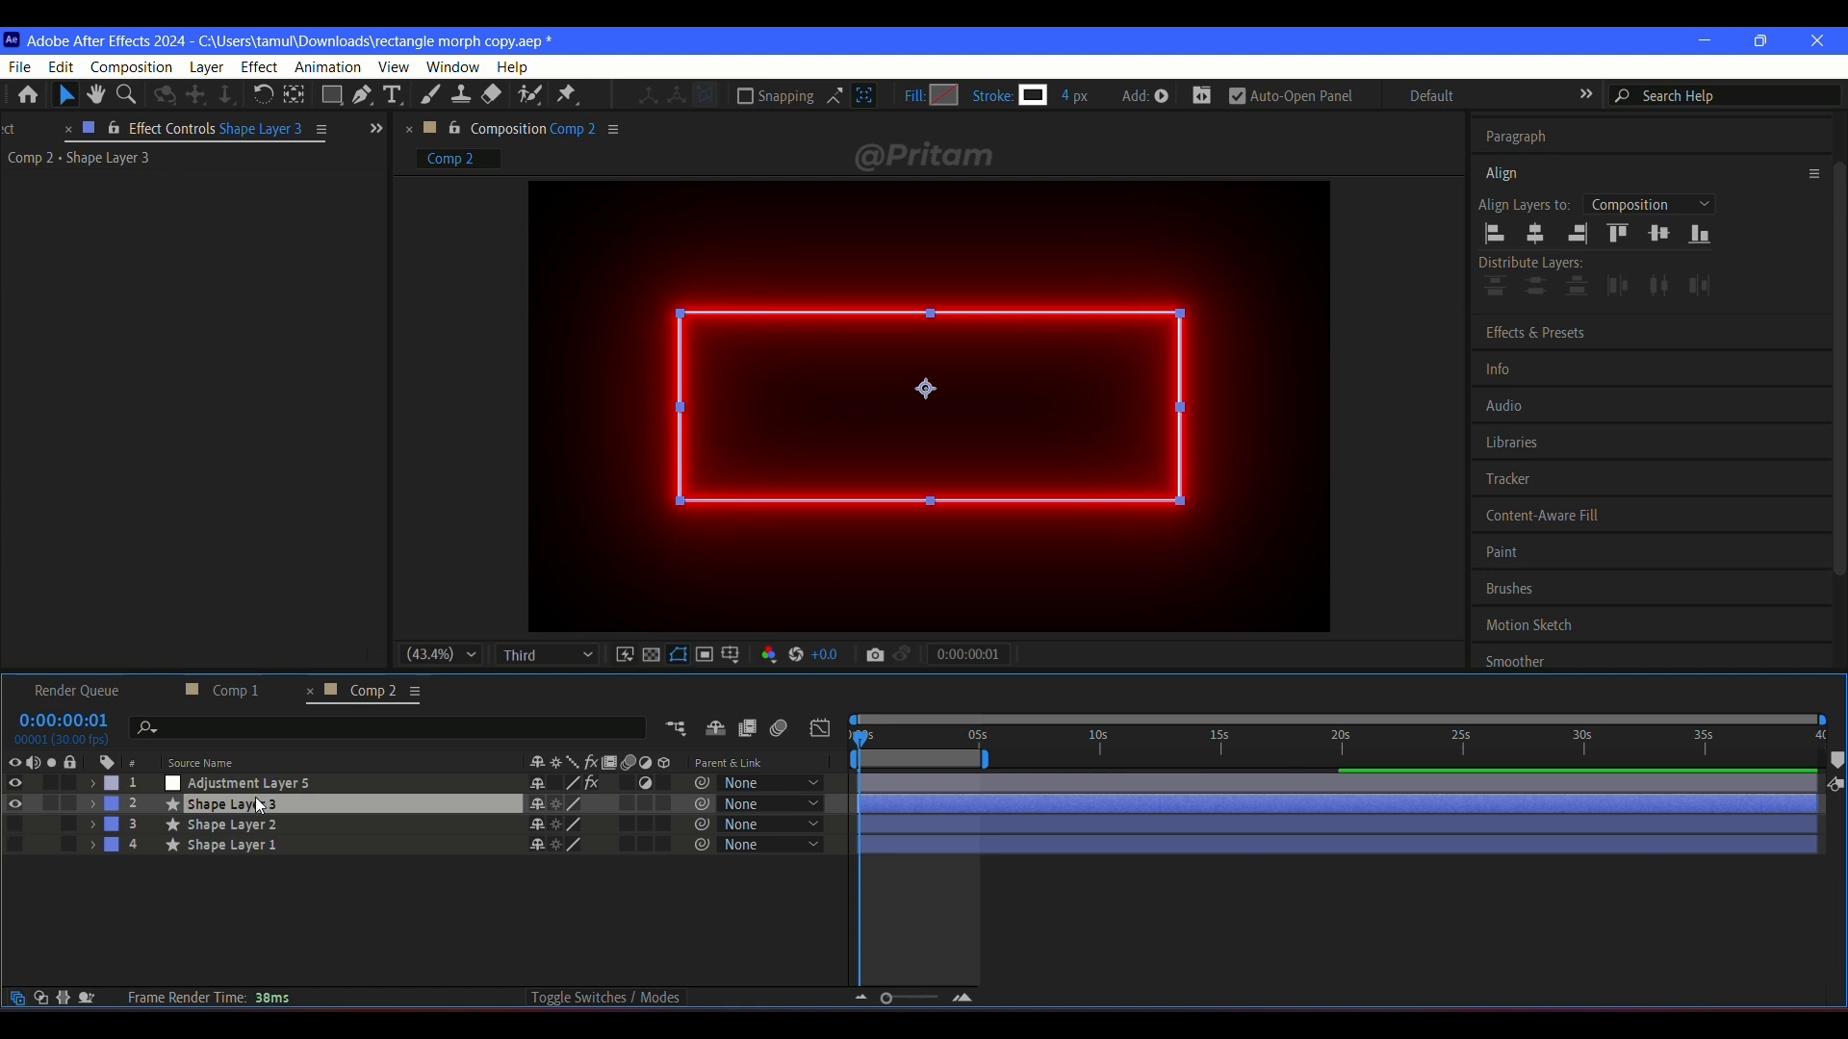
pyautogui.click(93, 805)
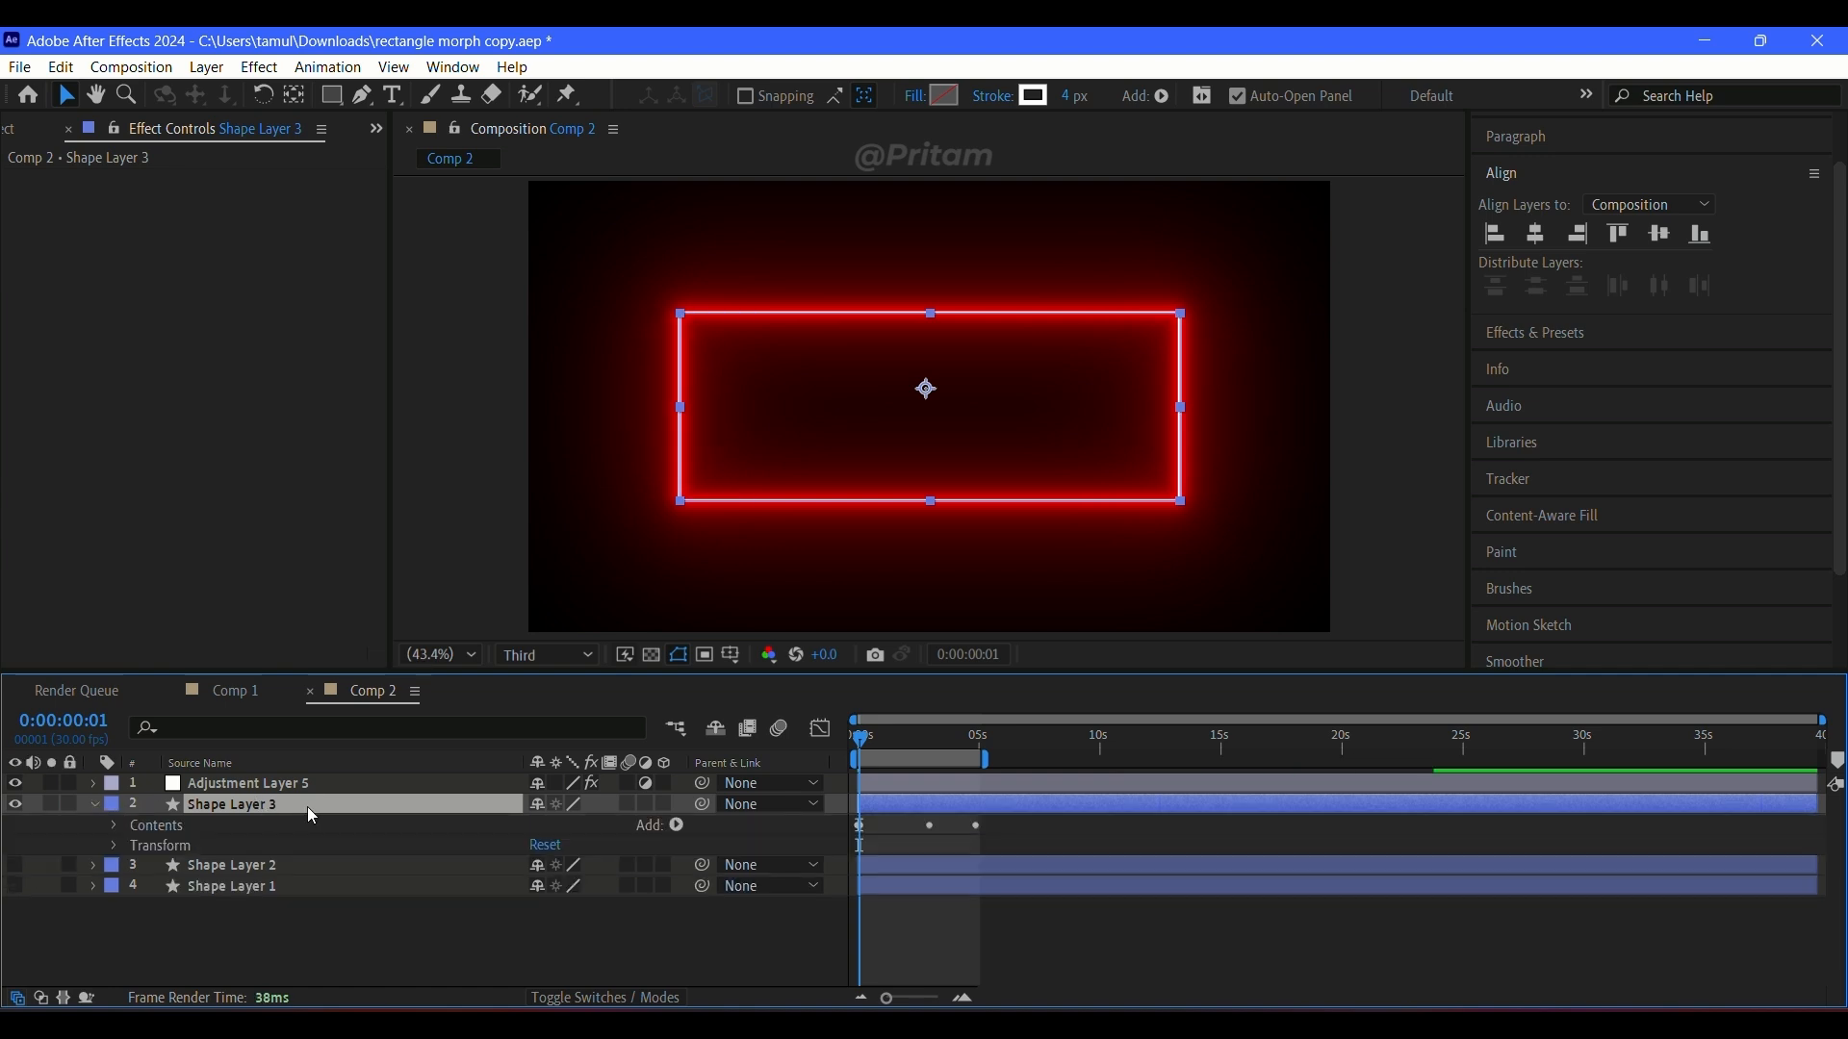
pyautogui.click(95, 805)
pyautogui.press('u')
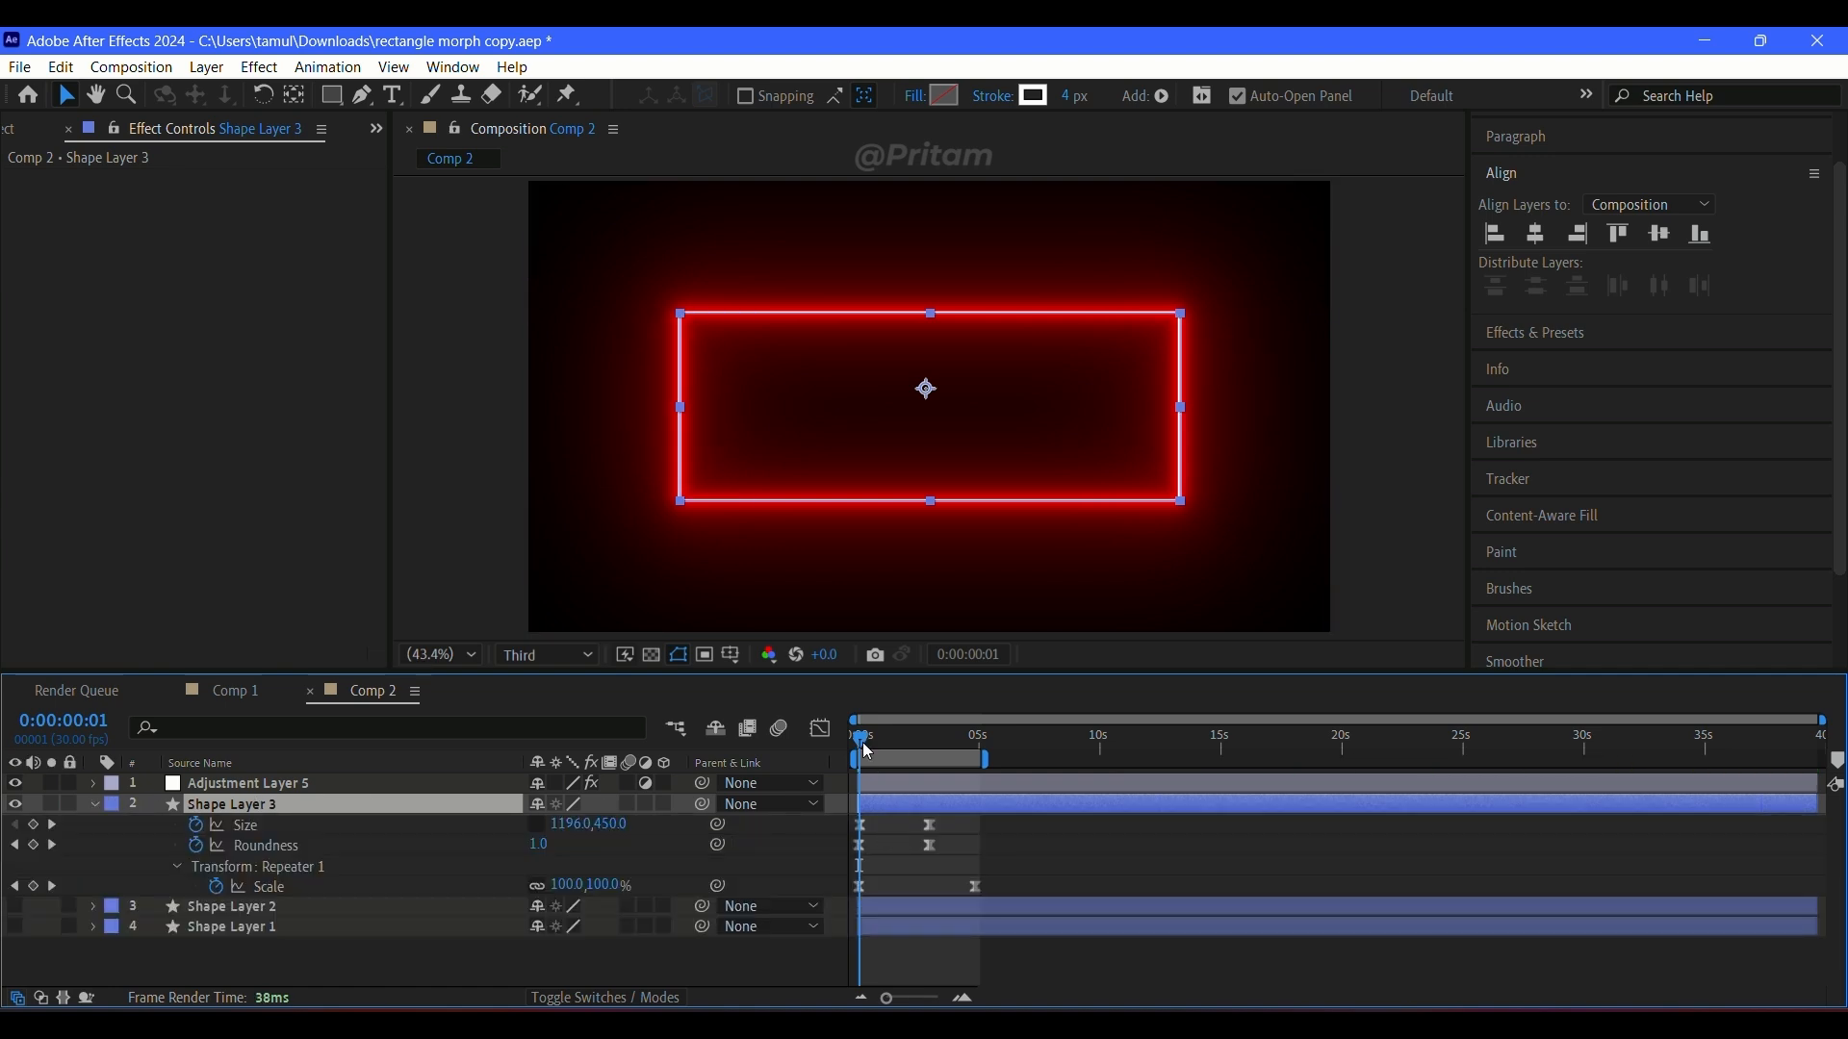
# Step: Try reversing Shape Layer 3's Repeater 1 scale keyframes so the scale starts at 277%, and preview
pyautogui.moveTo(867, 752); pyautogui.dragTo(859, 757)
pyautogui.moveTo(970, 884); pyautogui.dragTo(859, 891)
pyautogui.moveTo(864, 739)
pyautogui.mouseDown()
pyautogui.moveTo(981, 749)
pyautogui.moveTo(862, 735)
pyautogui.mouseUp()
pyautogui.press('space')
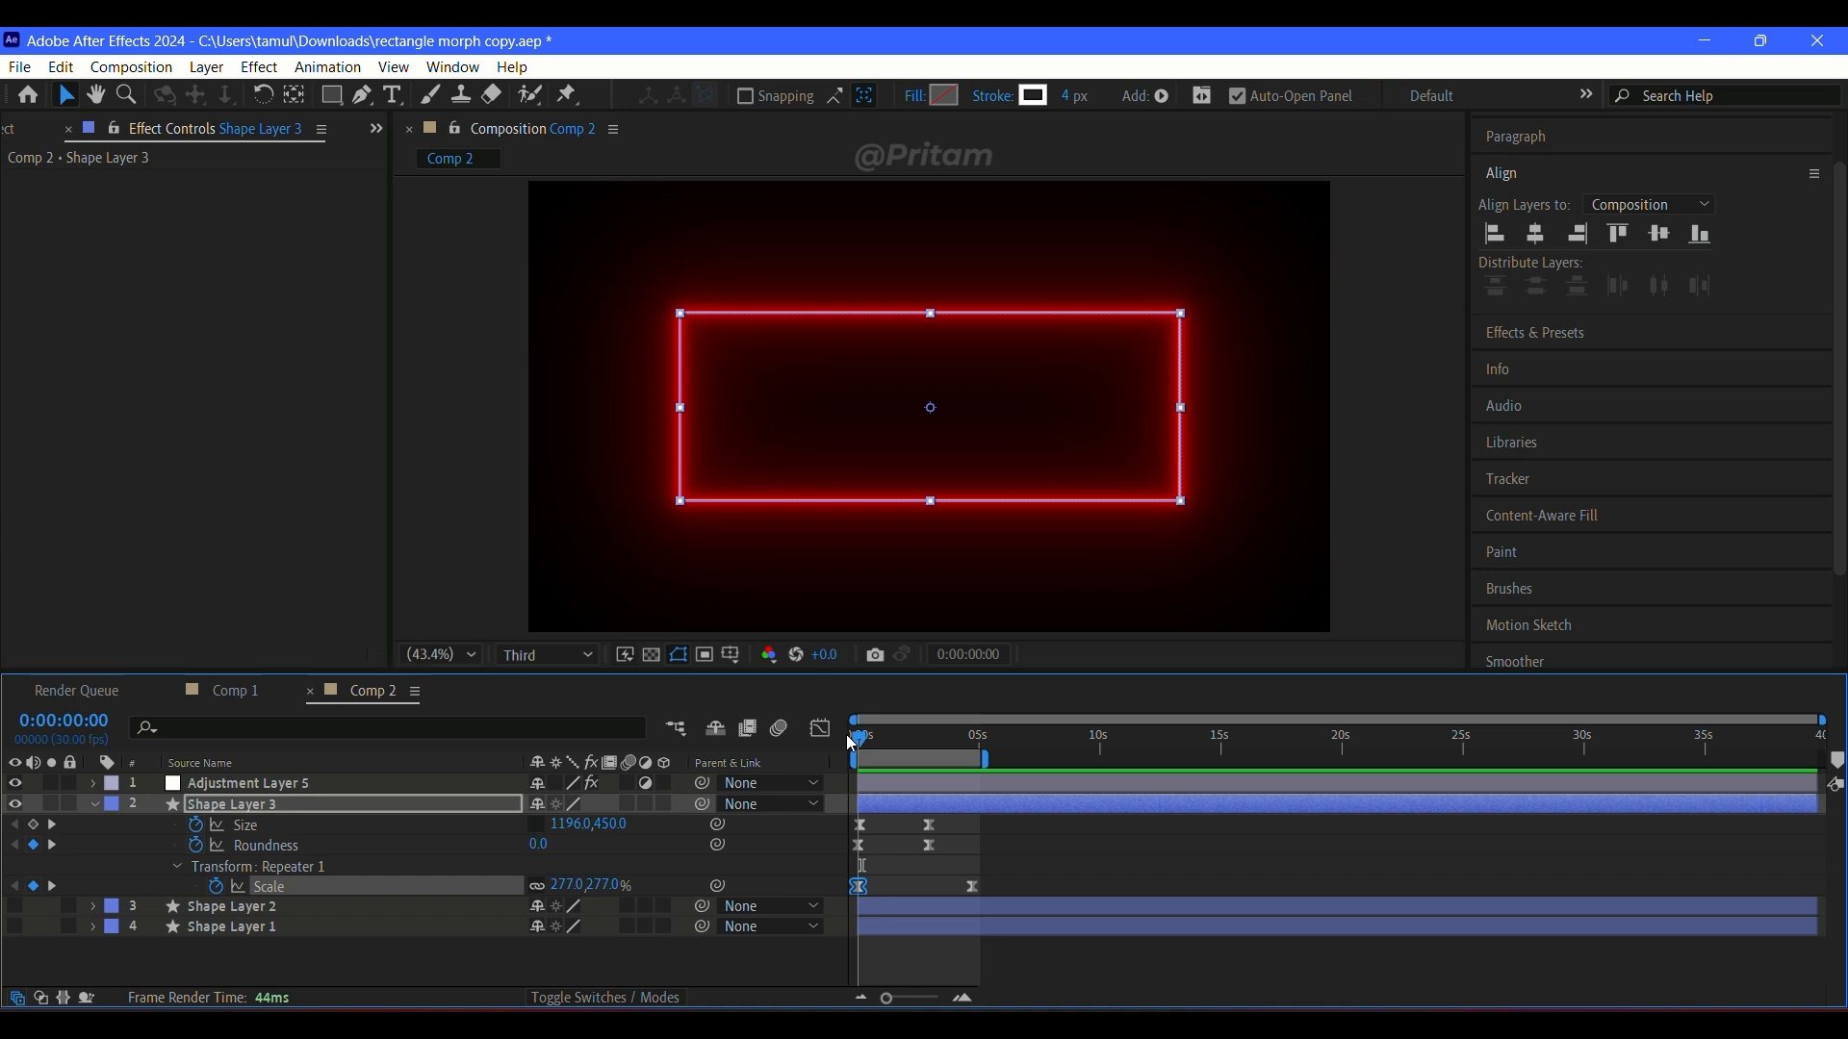
# Step: Replace Shape Layer 3's Repeater 1 scale animation with keyframes of 100% at 0:00:00:00 and 81% at 0:00:05:05
pyautogui.click(570, 886)
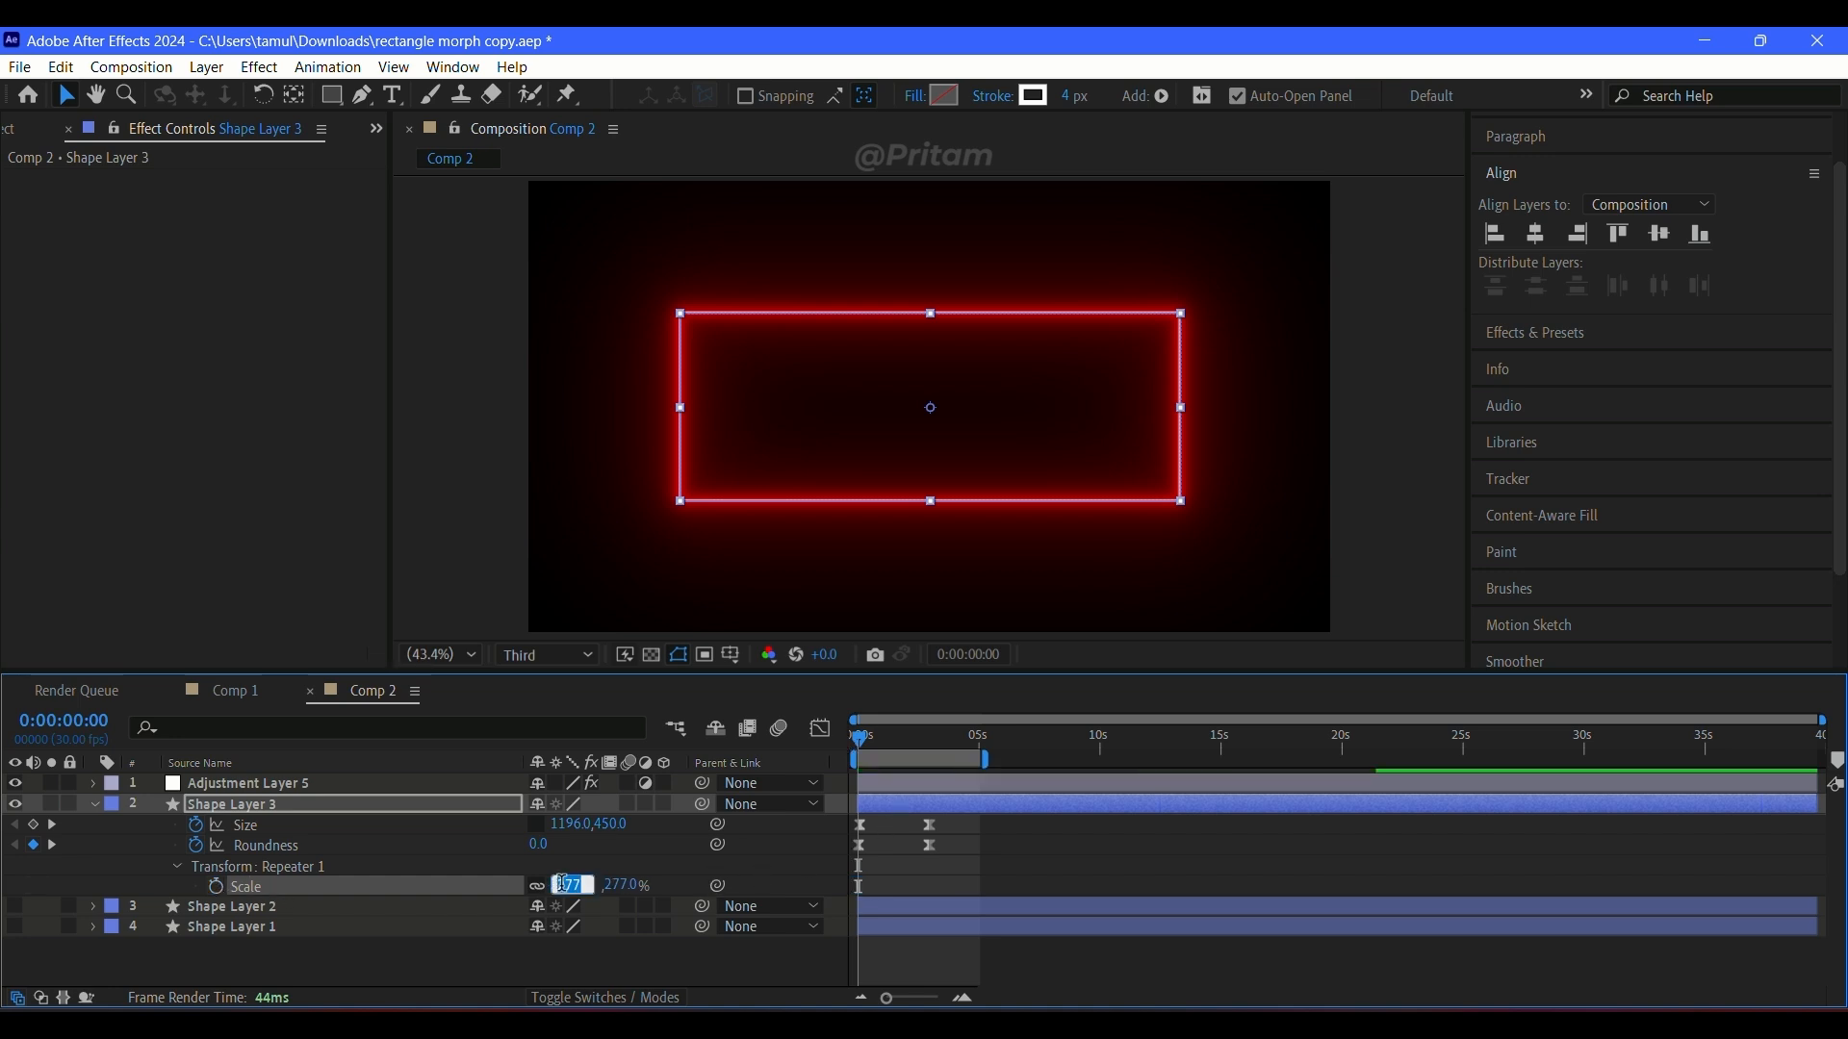
pyautogui.press('Return')
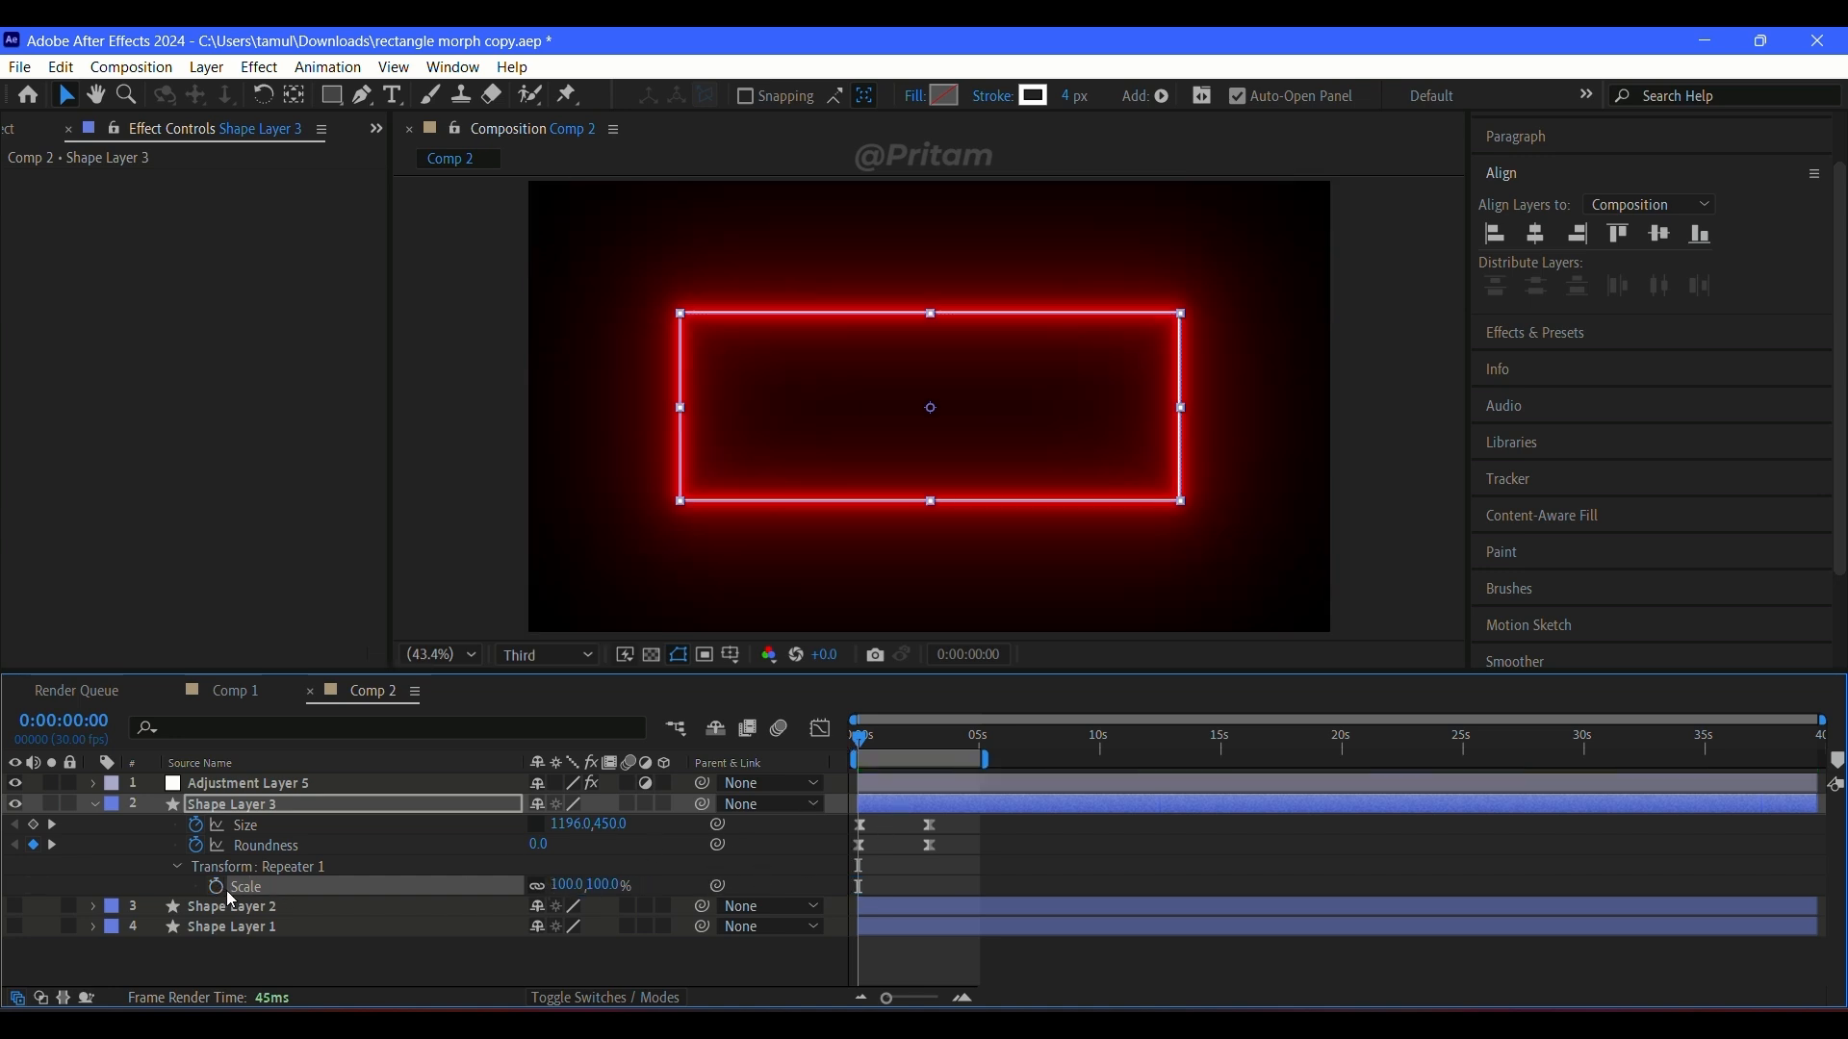
pyautogui.moveTo(871, 746); pyautogui.dragTo(962, 761)
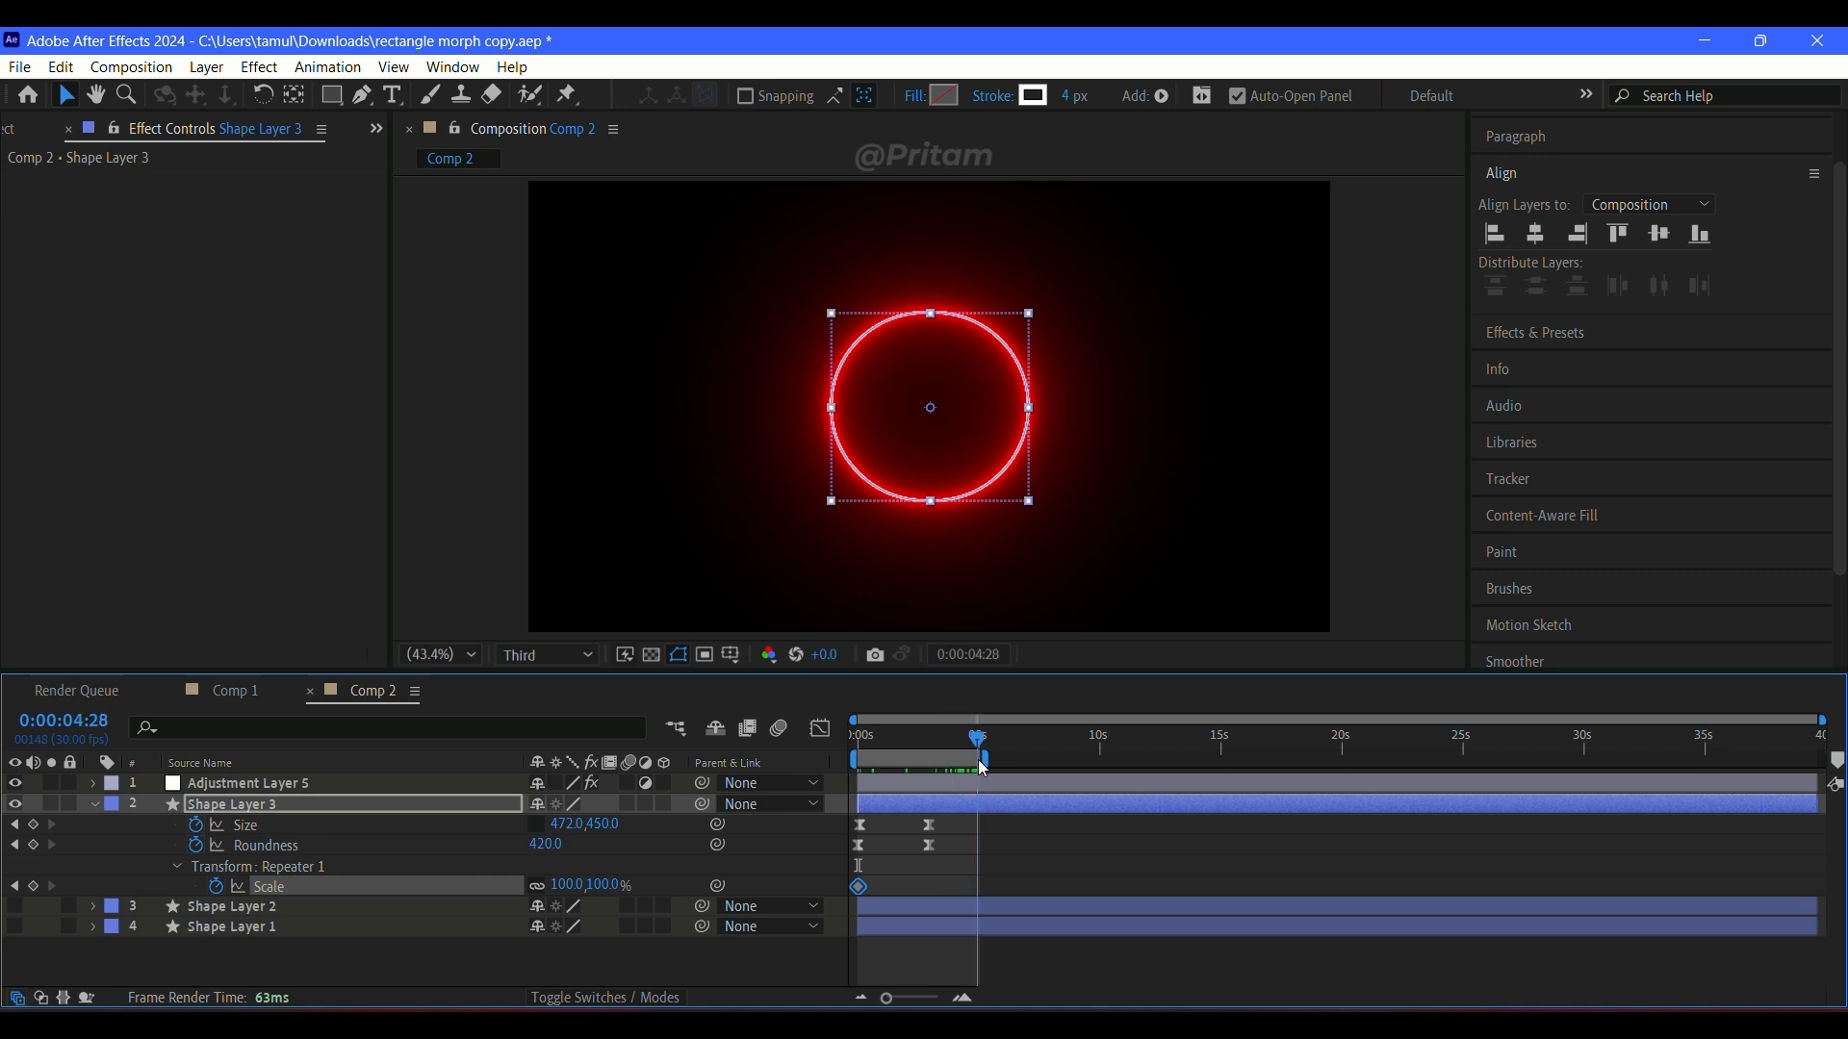
pyautogui.moveTo(577, 885)
pyautogui.mouseDown()
pyautogui.moveTo(556, 886)
pyautogui.moveTo(581, 885)
pyautogui.mouseUp()
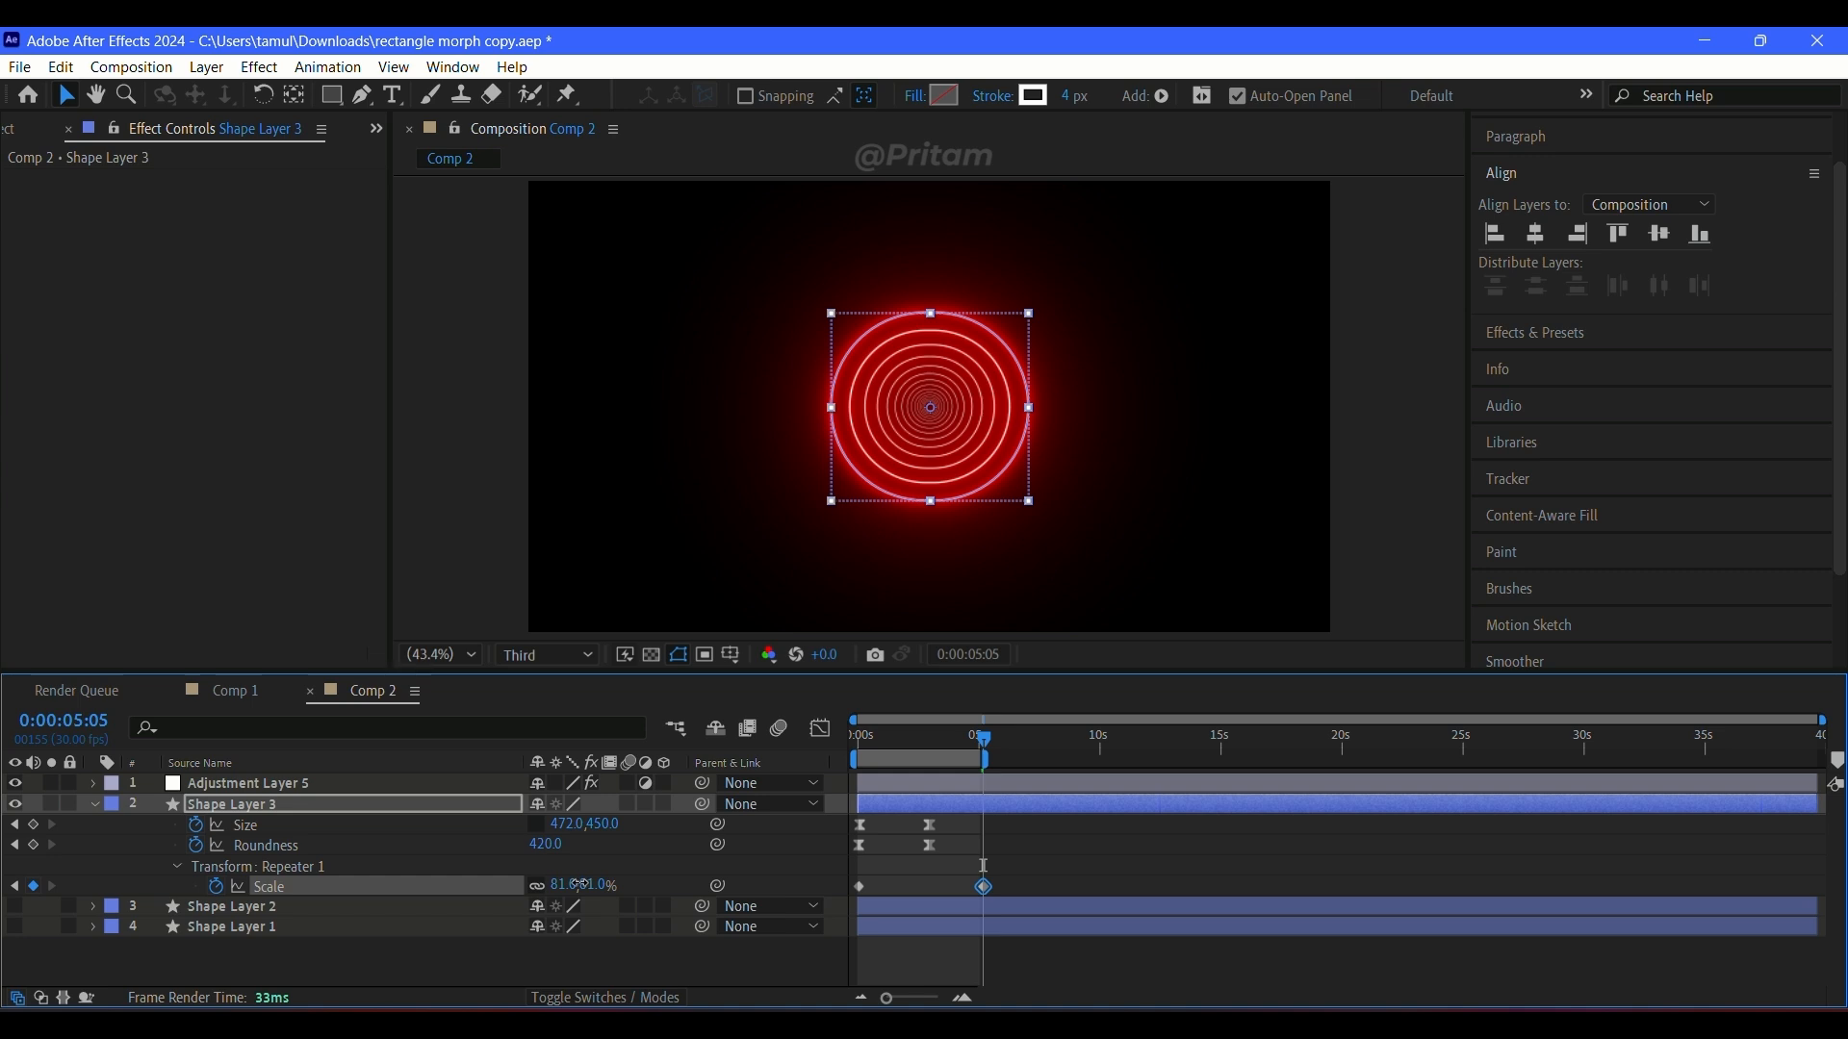
# Step: Apply Easy Ease to Shape Layer 3's two Repeater 1 scale keyframes, adjust their speed curve, and preview
pyautogui.moveTo(1018, 880); pyautogui.dragTo(845, 899)
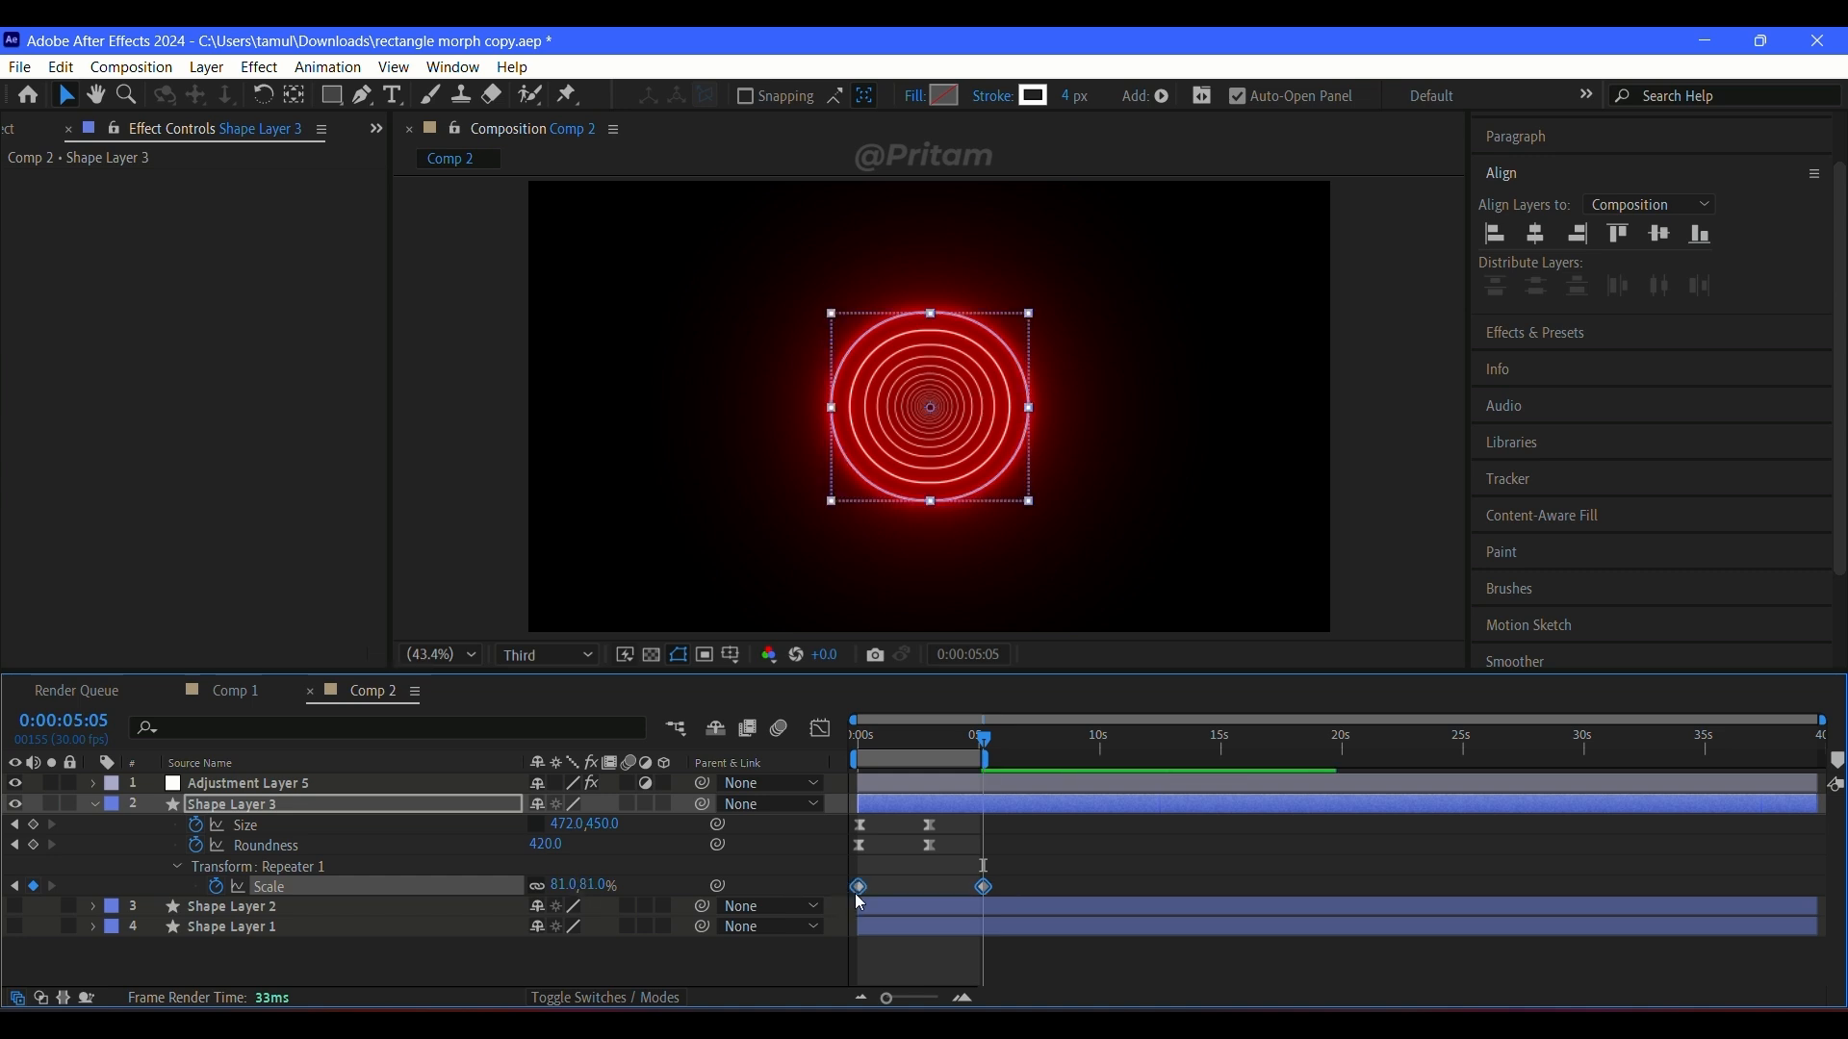
pyautogui.click(819, 729)
pyautogui.click(983, 787)
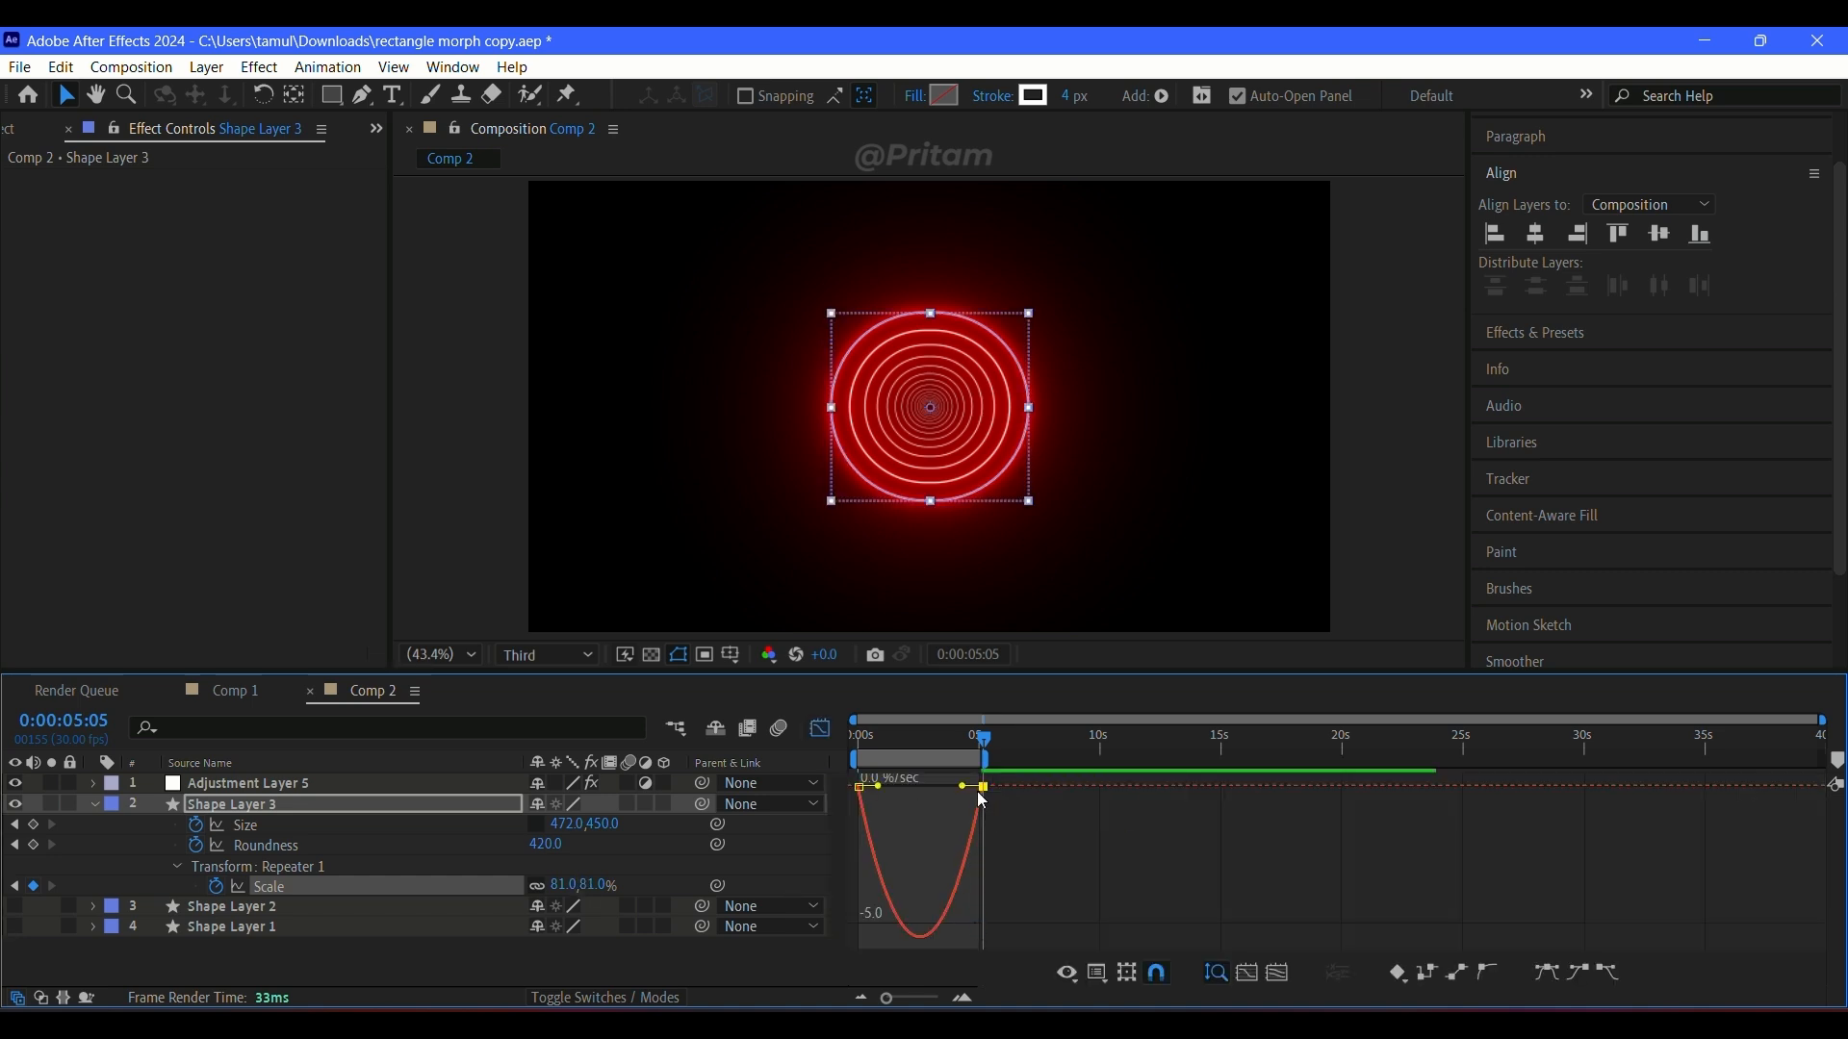
pyautogui.moveTo(961, 787)
pyautogui.mouseDown()
pyautogui.moveTo(908, 792)
pyautogui.moveTo(925, 789)
pyautogui.mouseUp()
pyautogui.click(823, 730)
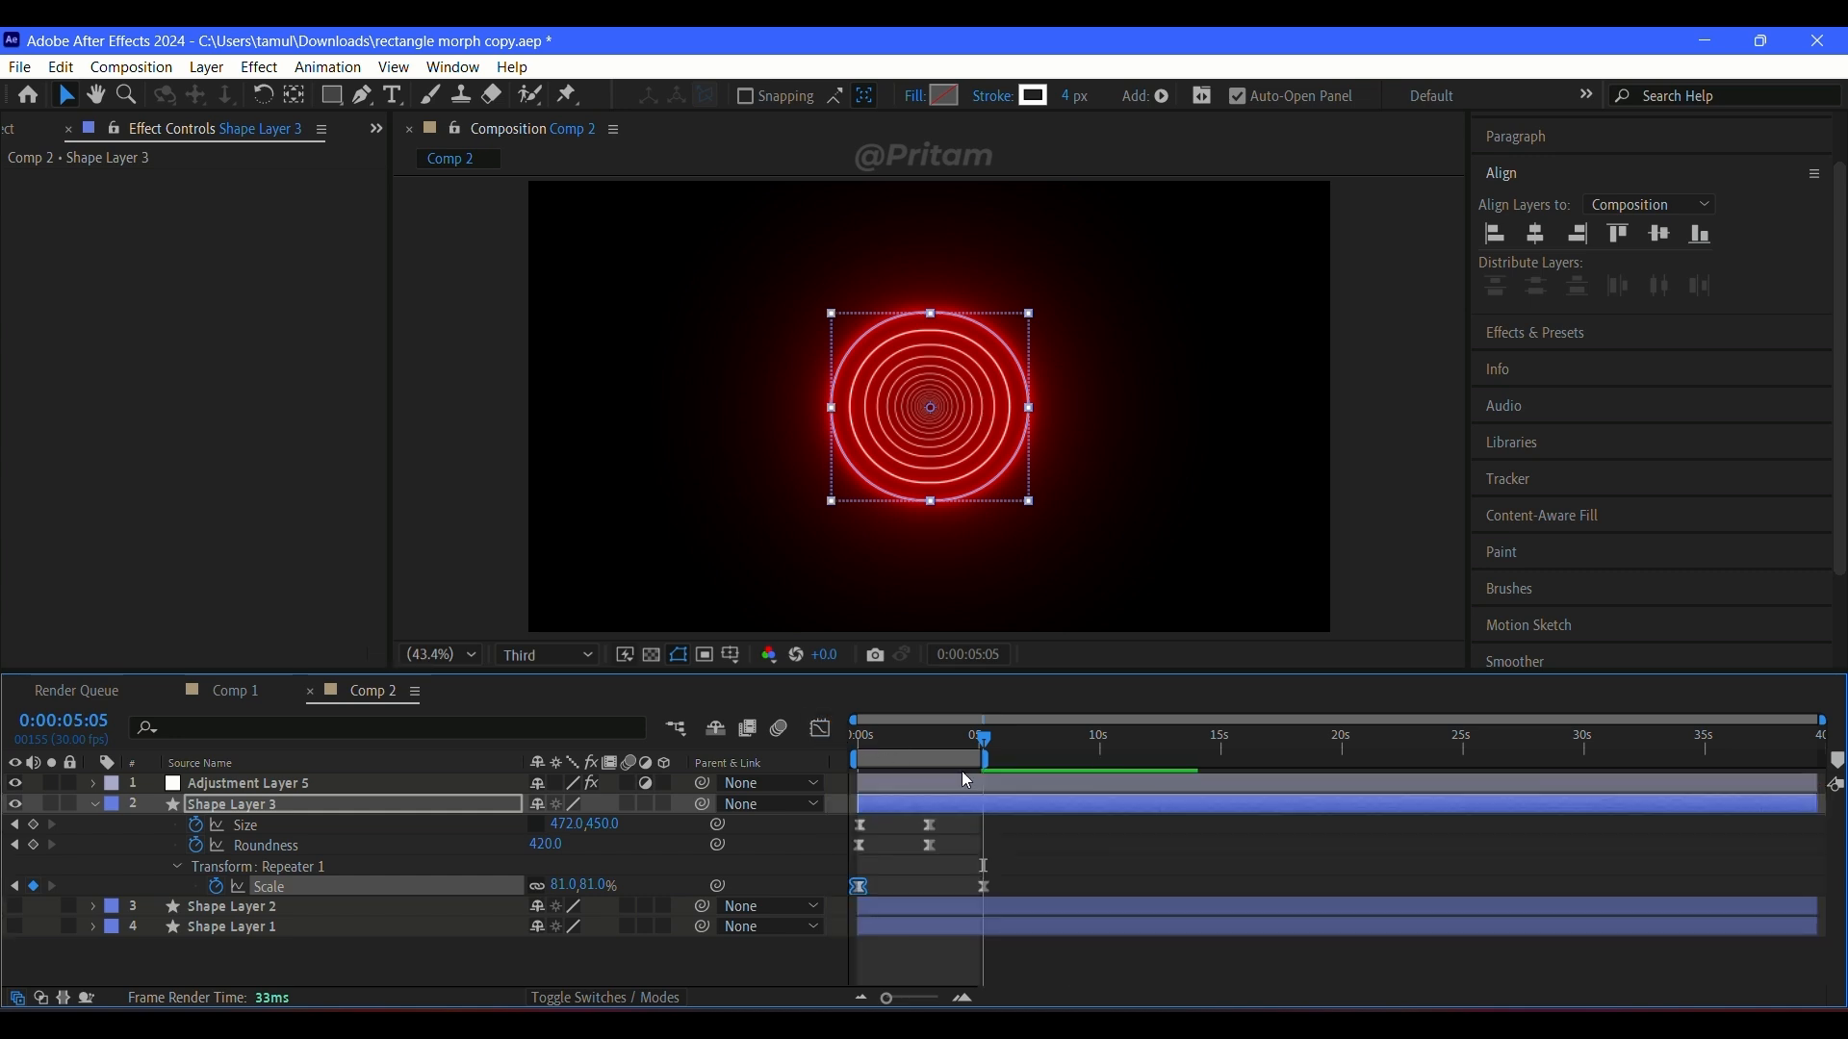
pyautogui.press('space')
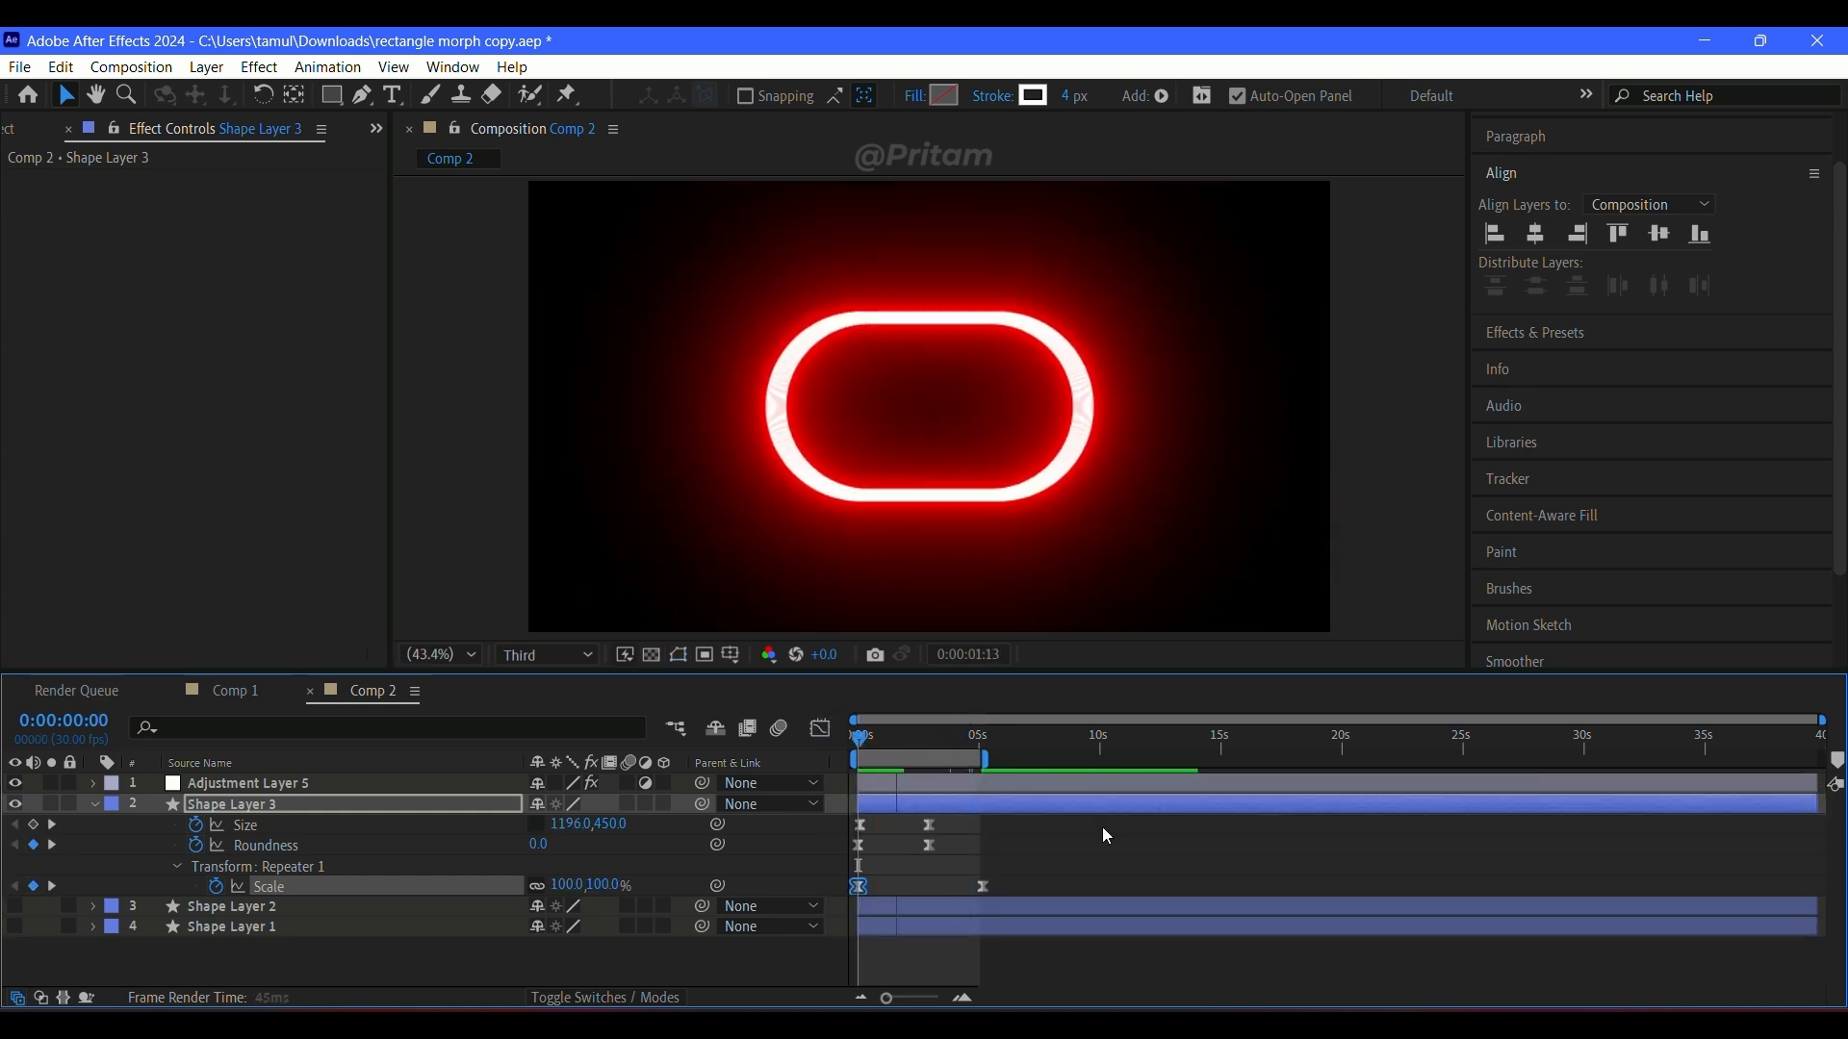
pyautogui.press('space')
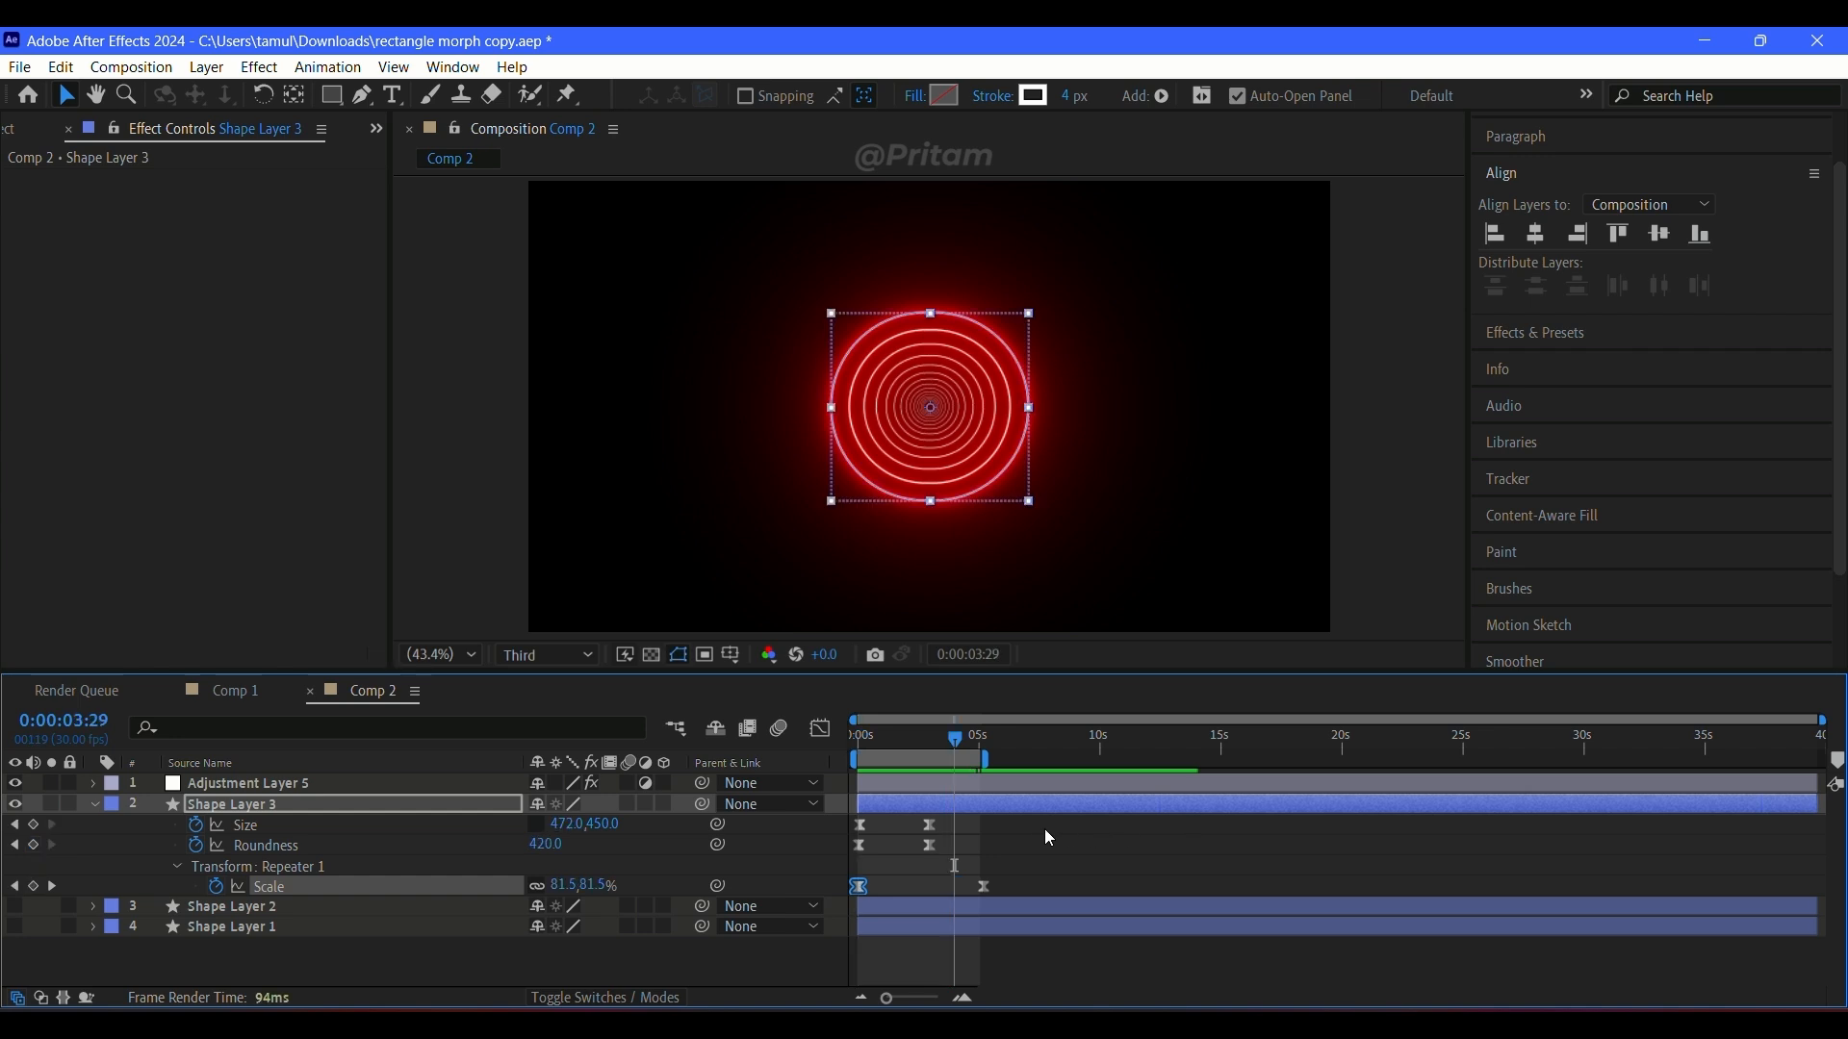
# Step: Reveal Shape Layer 3's own Scale property and set a 100% keyframe at 0:00:00:00
pyautogui.press('Home')
pyautogui.press('s')
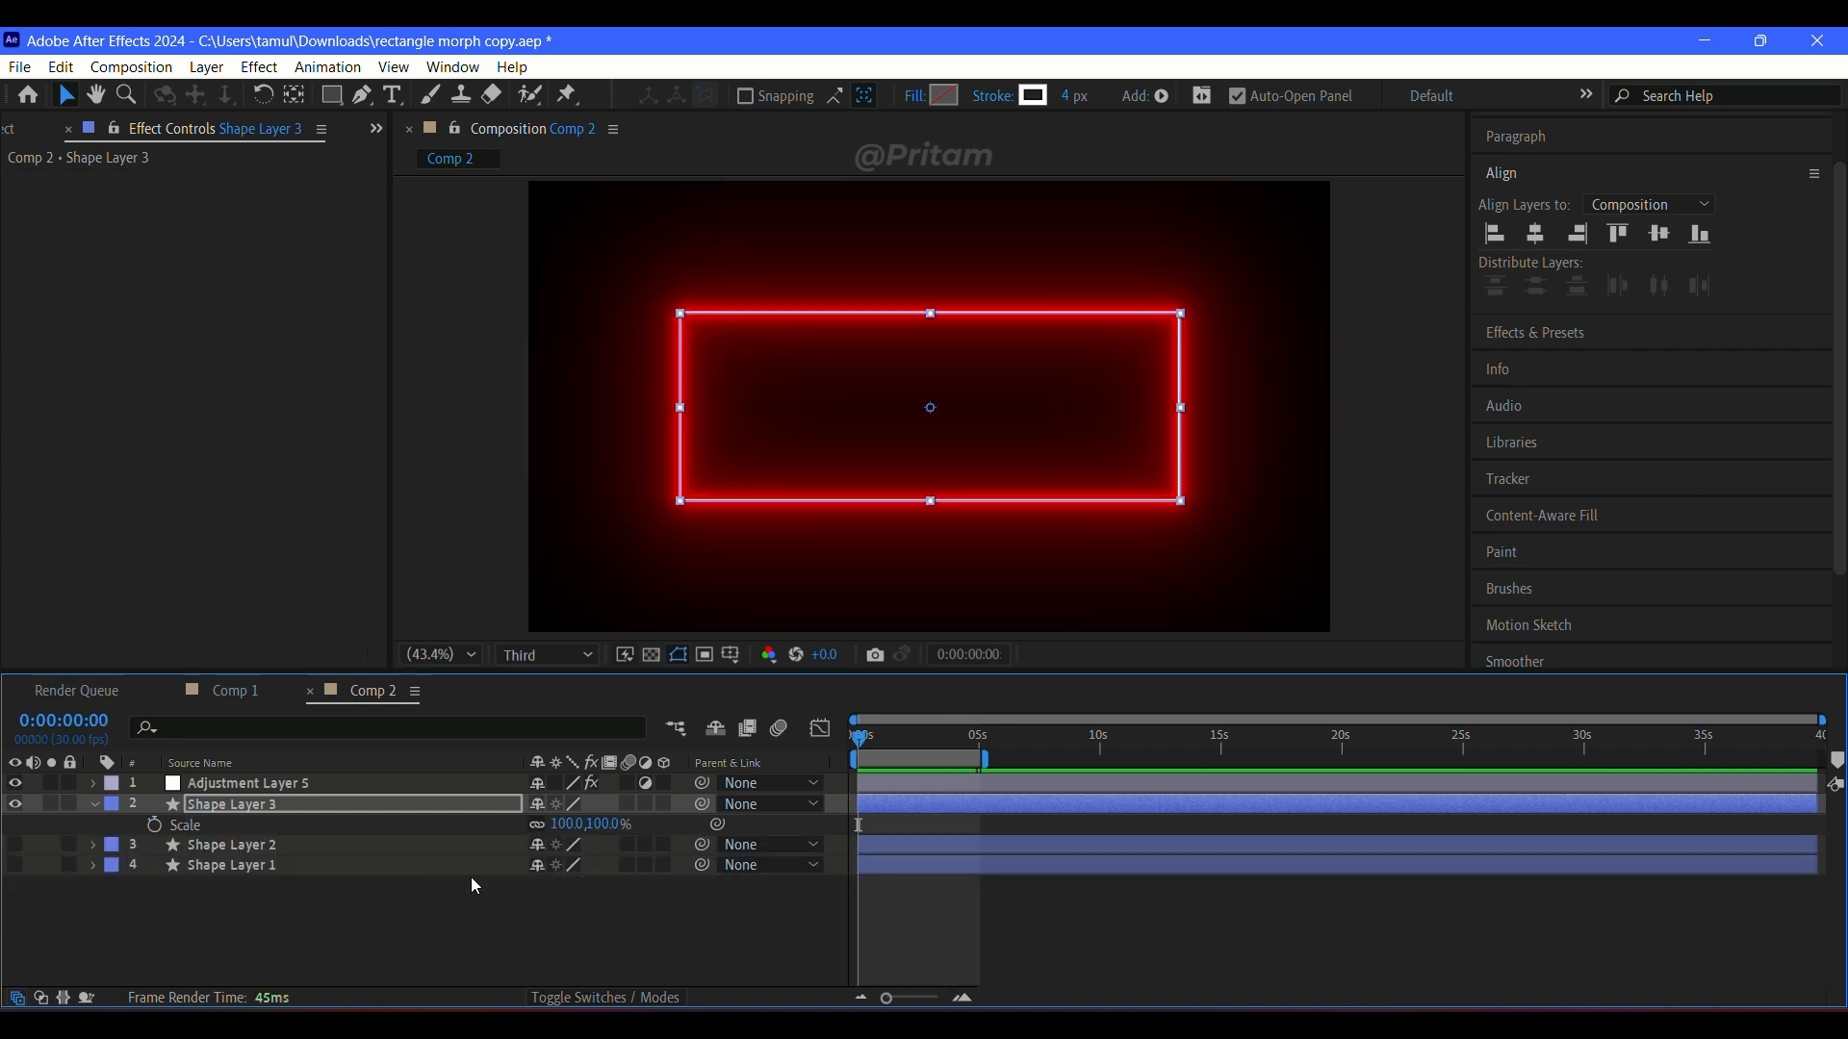
pyautogui.click(155, 827)
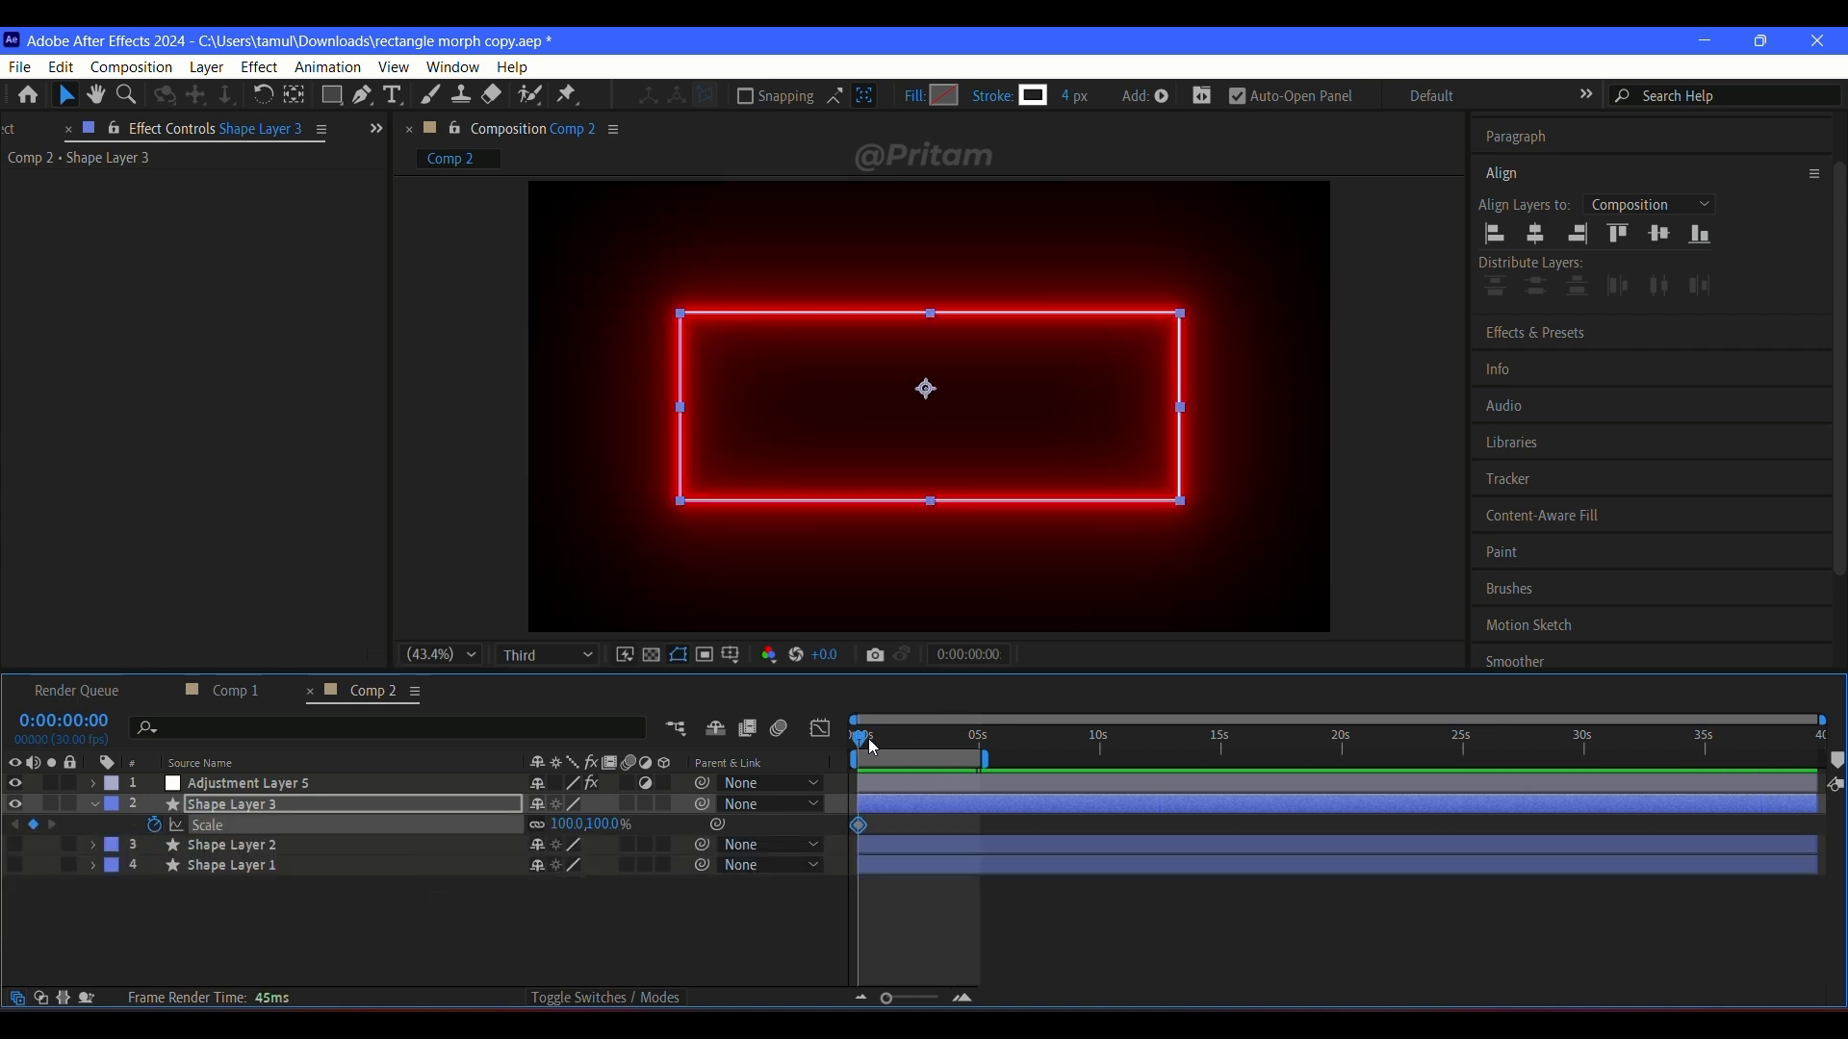
pyautogui.hotkey('ctrl', 'z')
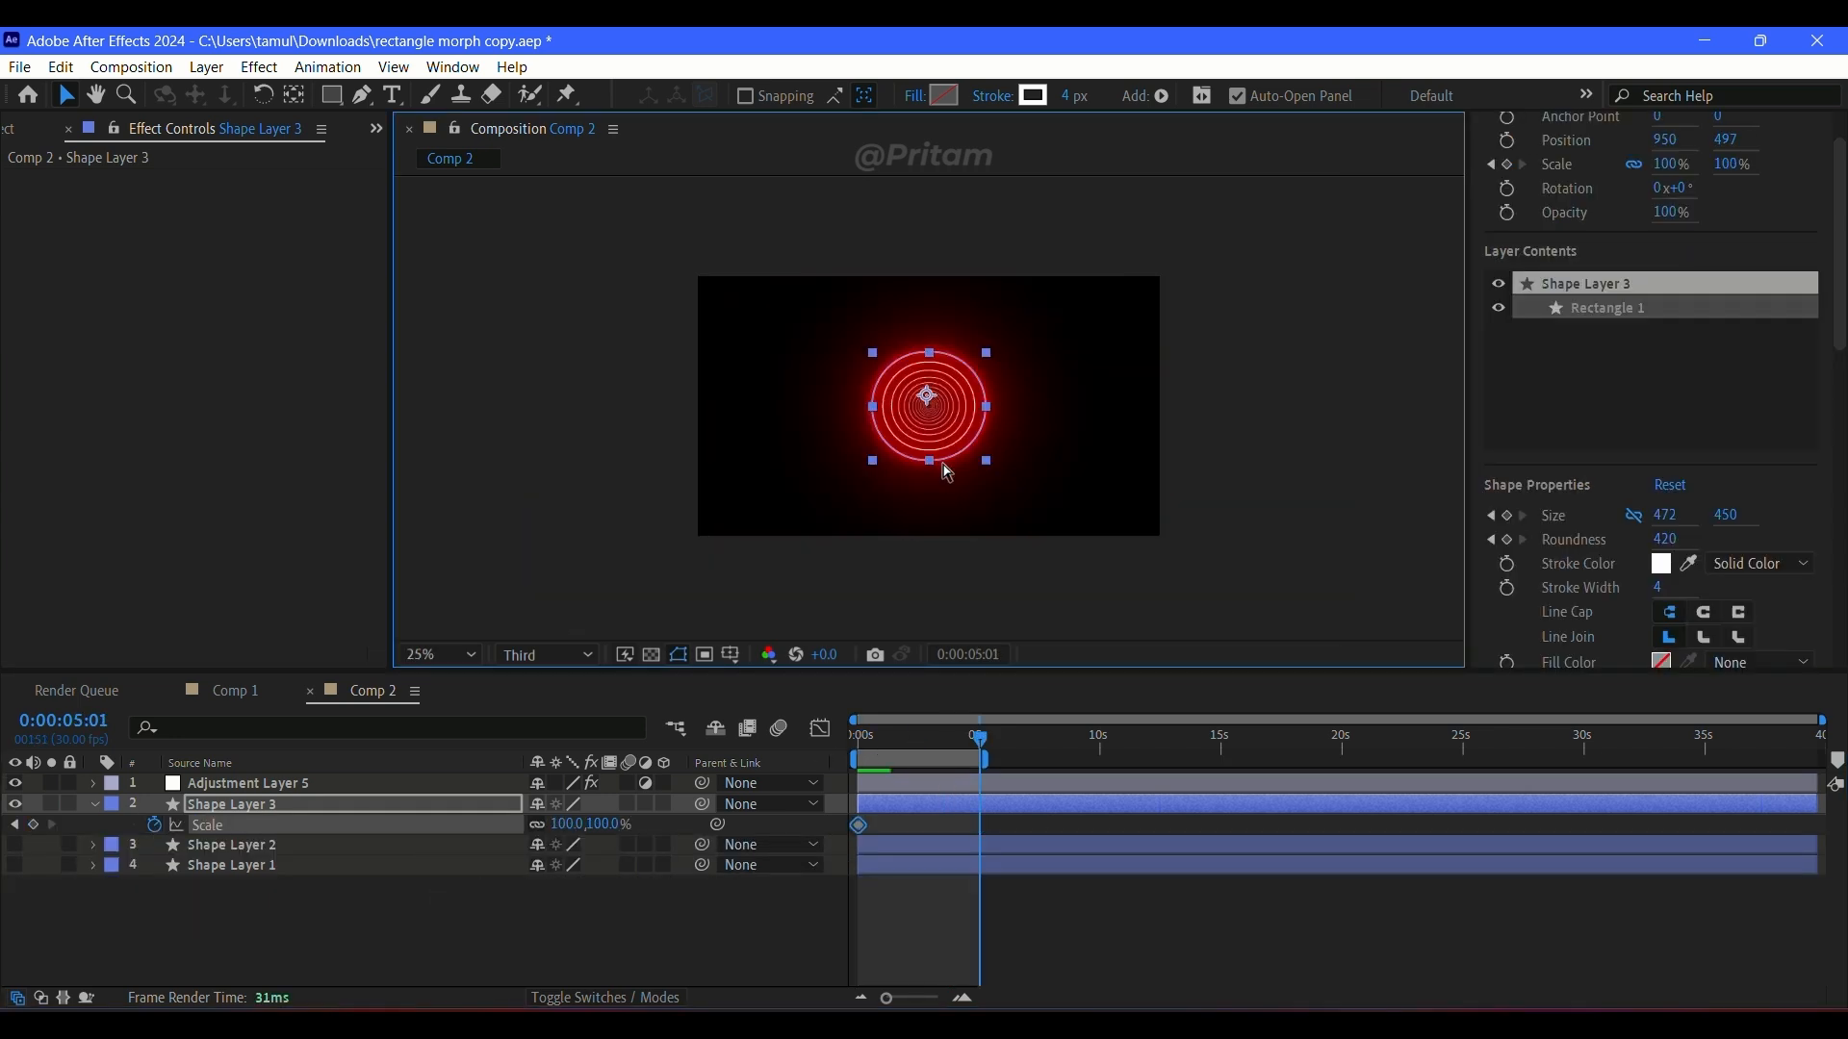
# Step: Try scaling Shape Layer 3 up at about 5 seconds, undo it, and return to the first frame
pyautogui.hotkey('ctrl', 'z')
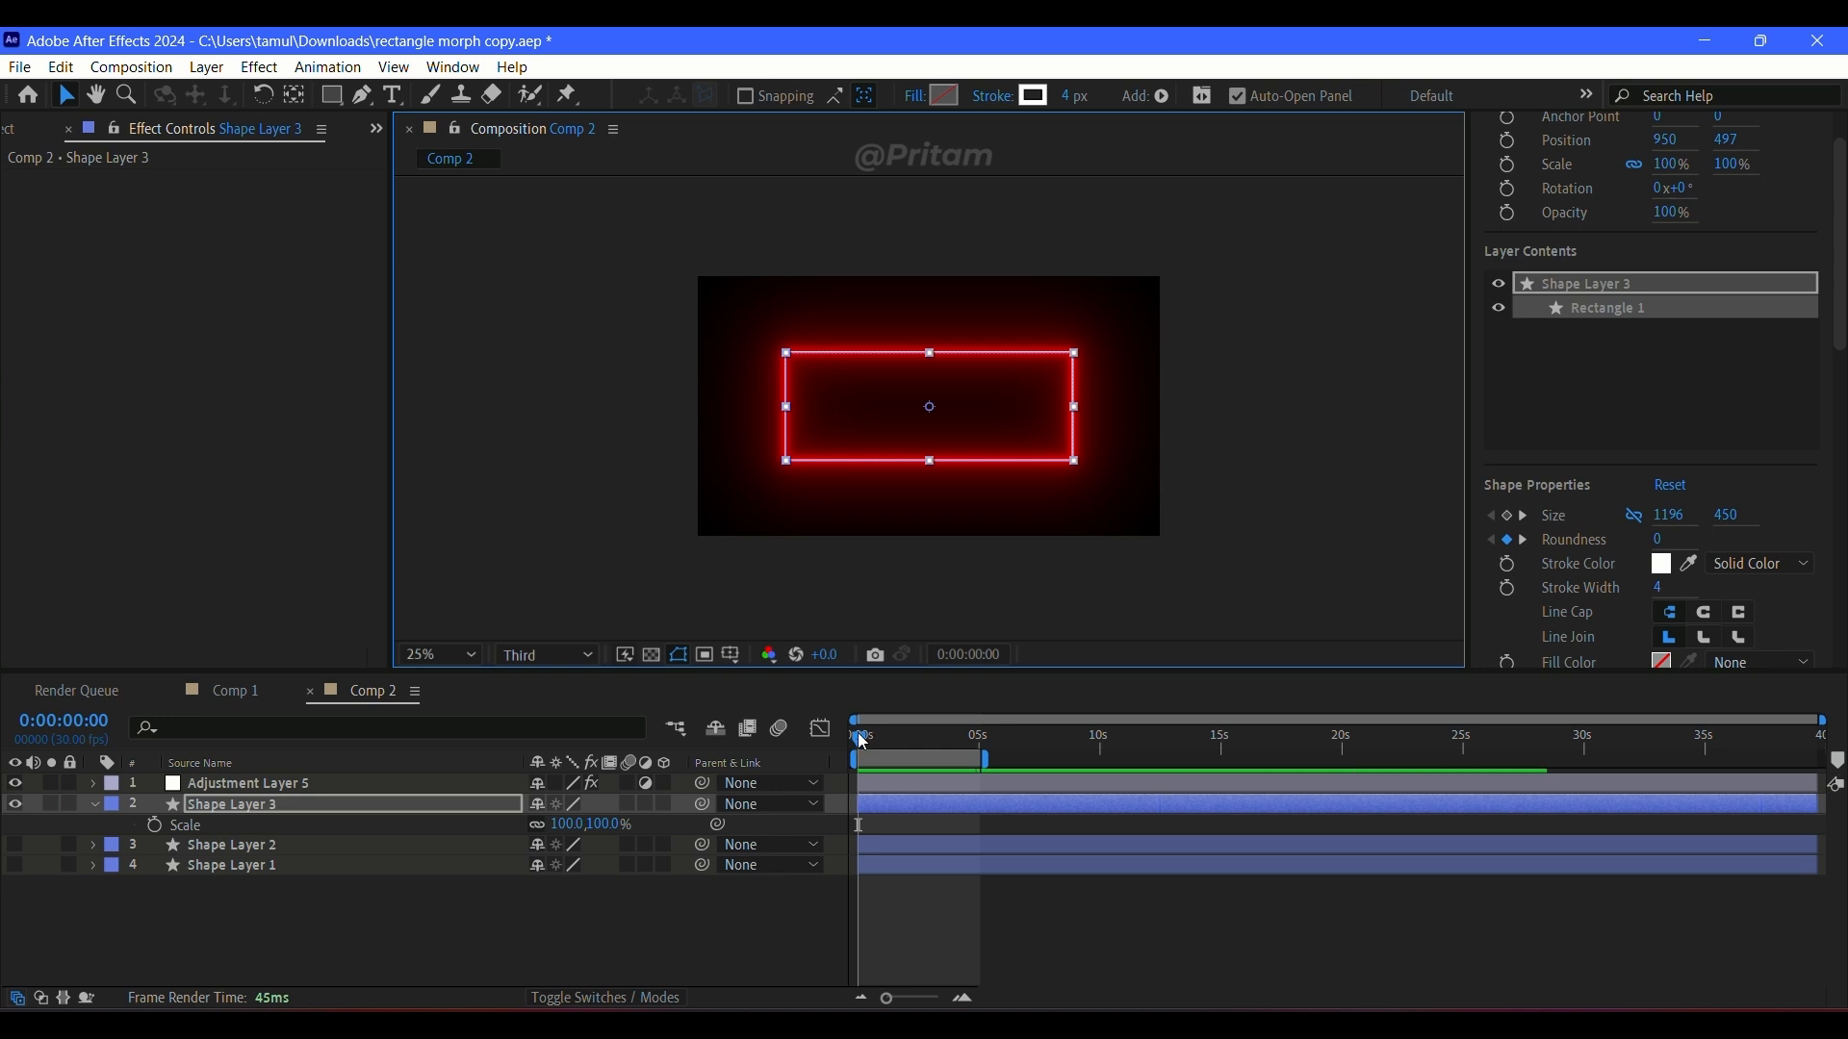
pyautogui.click(154, 825)
pyautogui.moveTo(859, 739); pyautogui.dragTo(991, 770)
pyautogui.moveTo(601, 825); pyautogui.dragTo(704, 852)
pyautogui.hotkey('ctrl', 'z')
pyautogui.moveTo(981, 739); pyautogui.dragTo(801, 742)
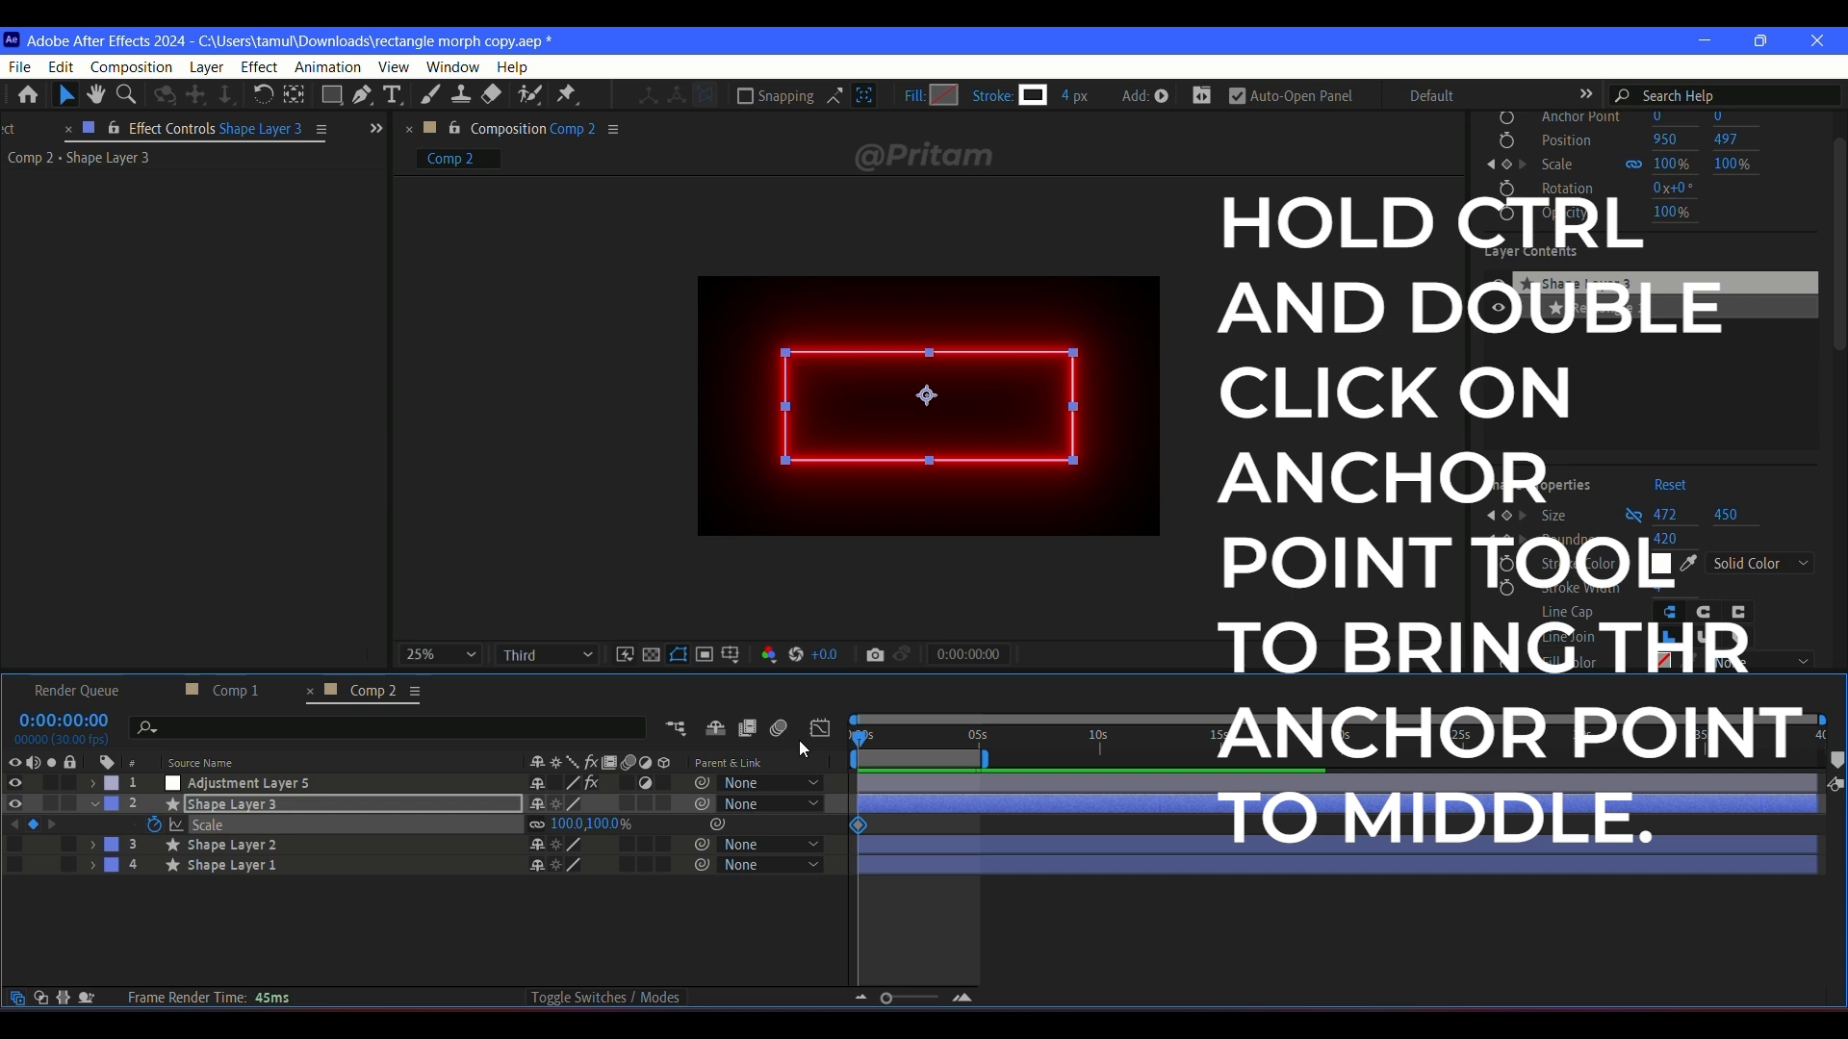
# Step: Centre Shape Layer 3's anchor point on its rectangle and add a 233% Scale keyframe at 0:00:05:01
pyautogui.keyDown('ctrl'); pyautogui.doubleClick(297, 95); pyautogui.keyUp('ctrl')
pyautogui.click(67, 95)
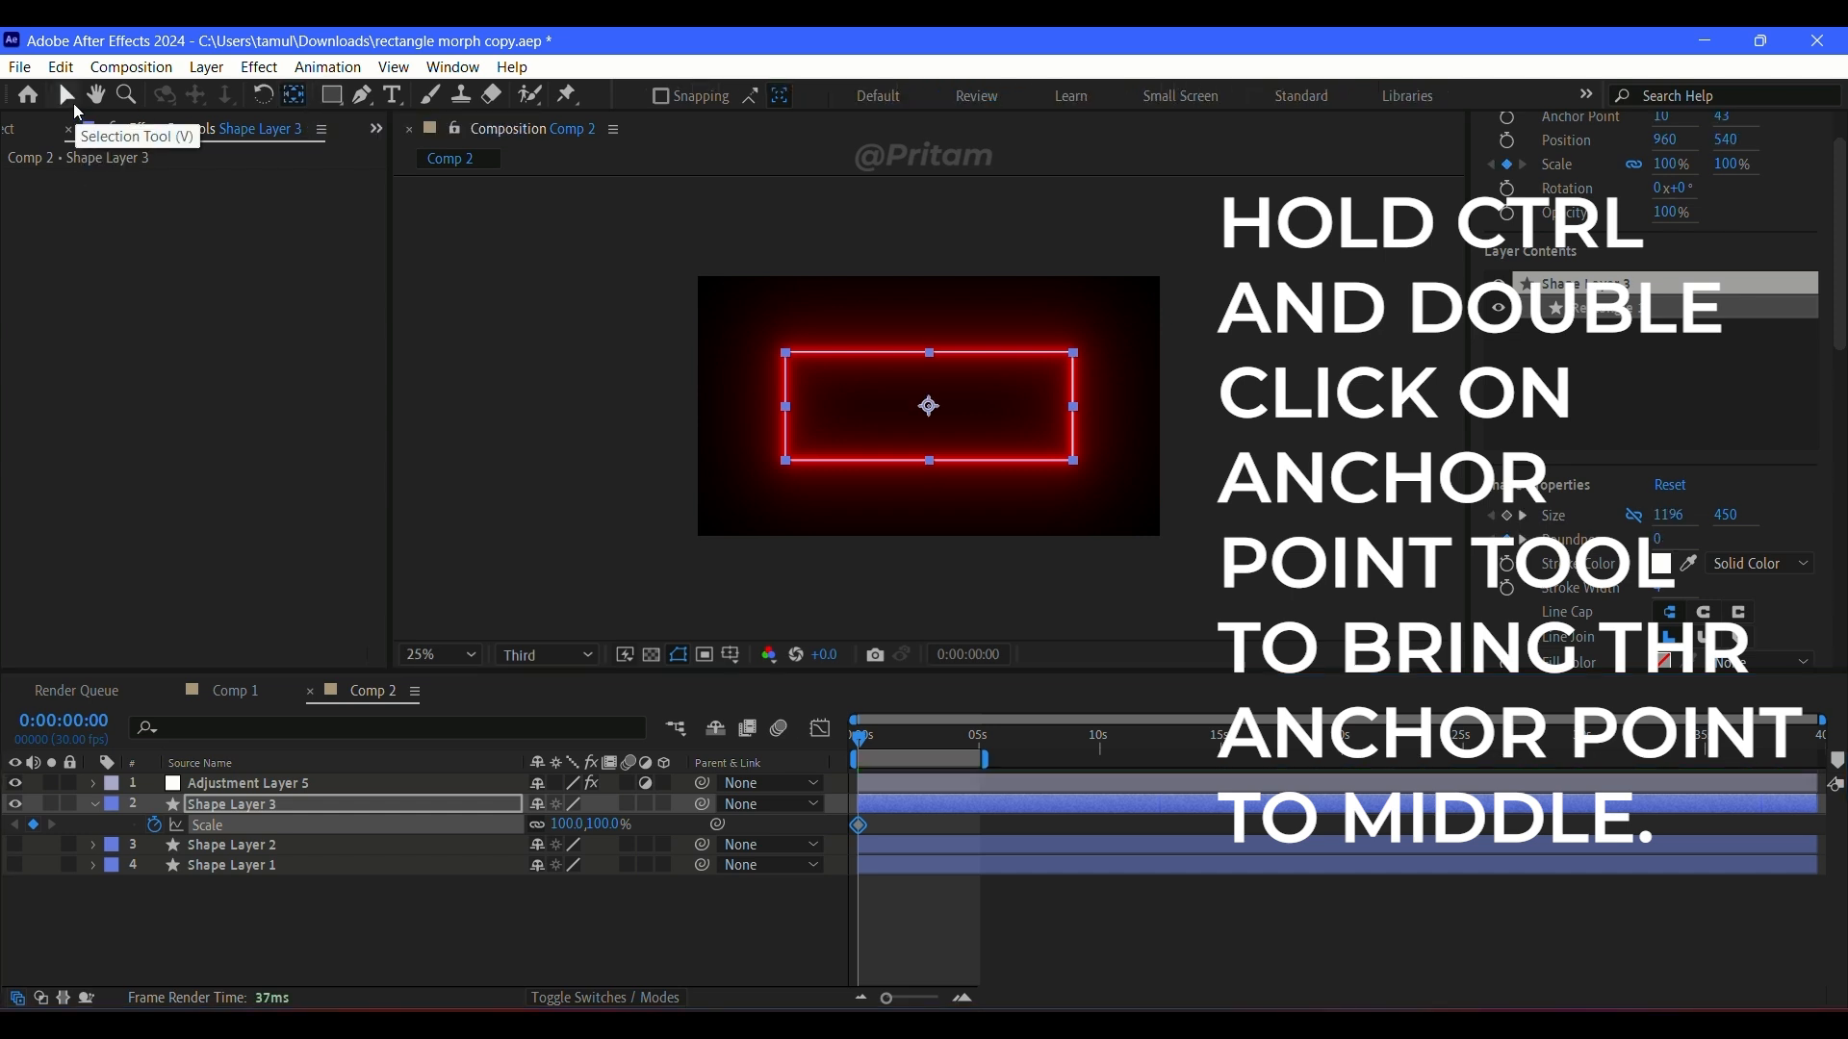
pyautogui.moveTo(864, 747); pyautogui.dragTo(981, 765)
pyautogui.moveTo(593, 841); pyautogui.dragTo(804, 878)
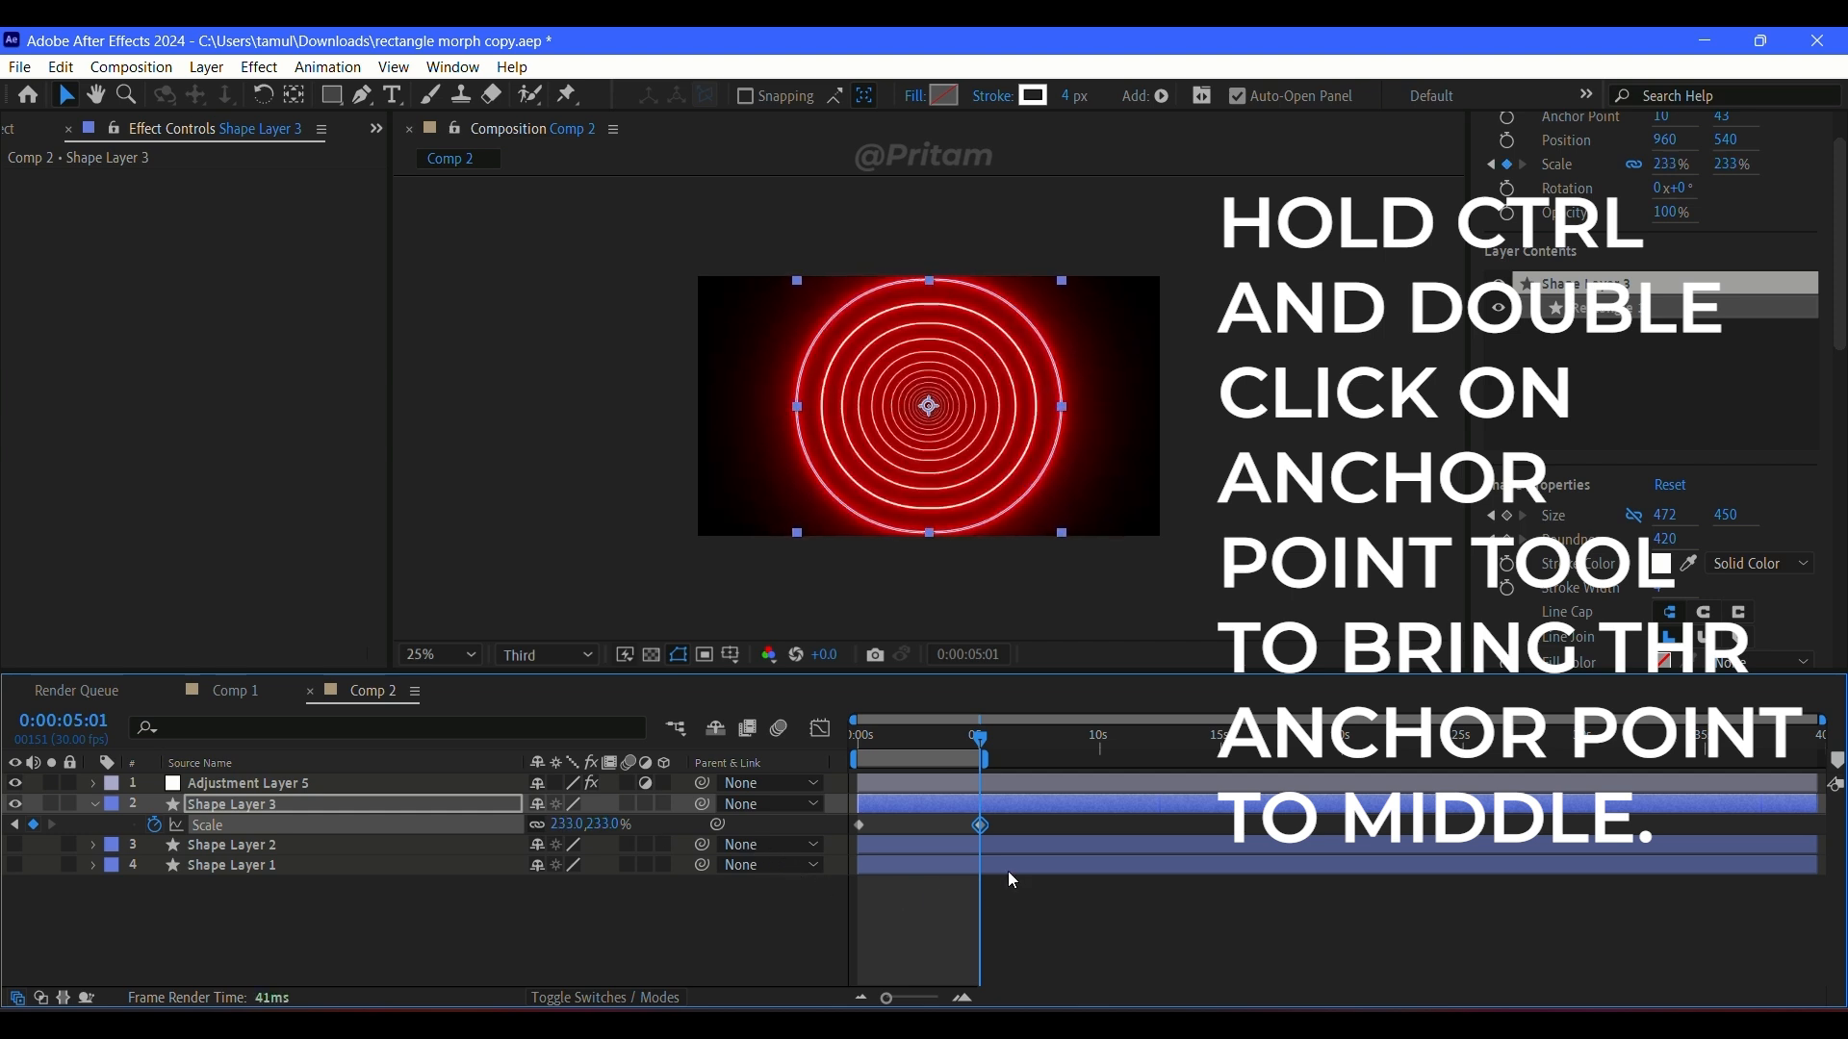
# Step: Apply Easy Ease to both of Shape Layer 3's Scale keyframes, shape the speed curve to peak at the start, and preview
pyautogui.click(829, 826)
pyautogui.moveTo(993, 828); pyautogui.dragTo(835, 852)
pyautogui.press('F9')
pyautogui.click(821, 731)
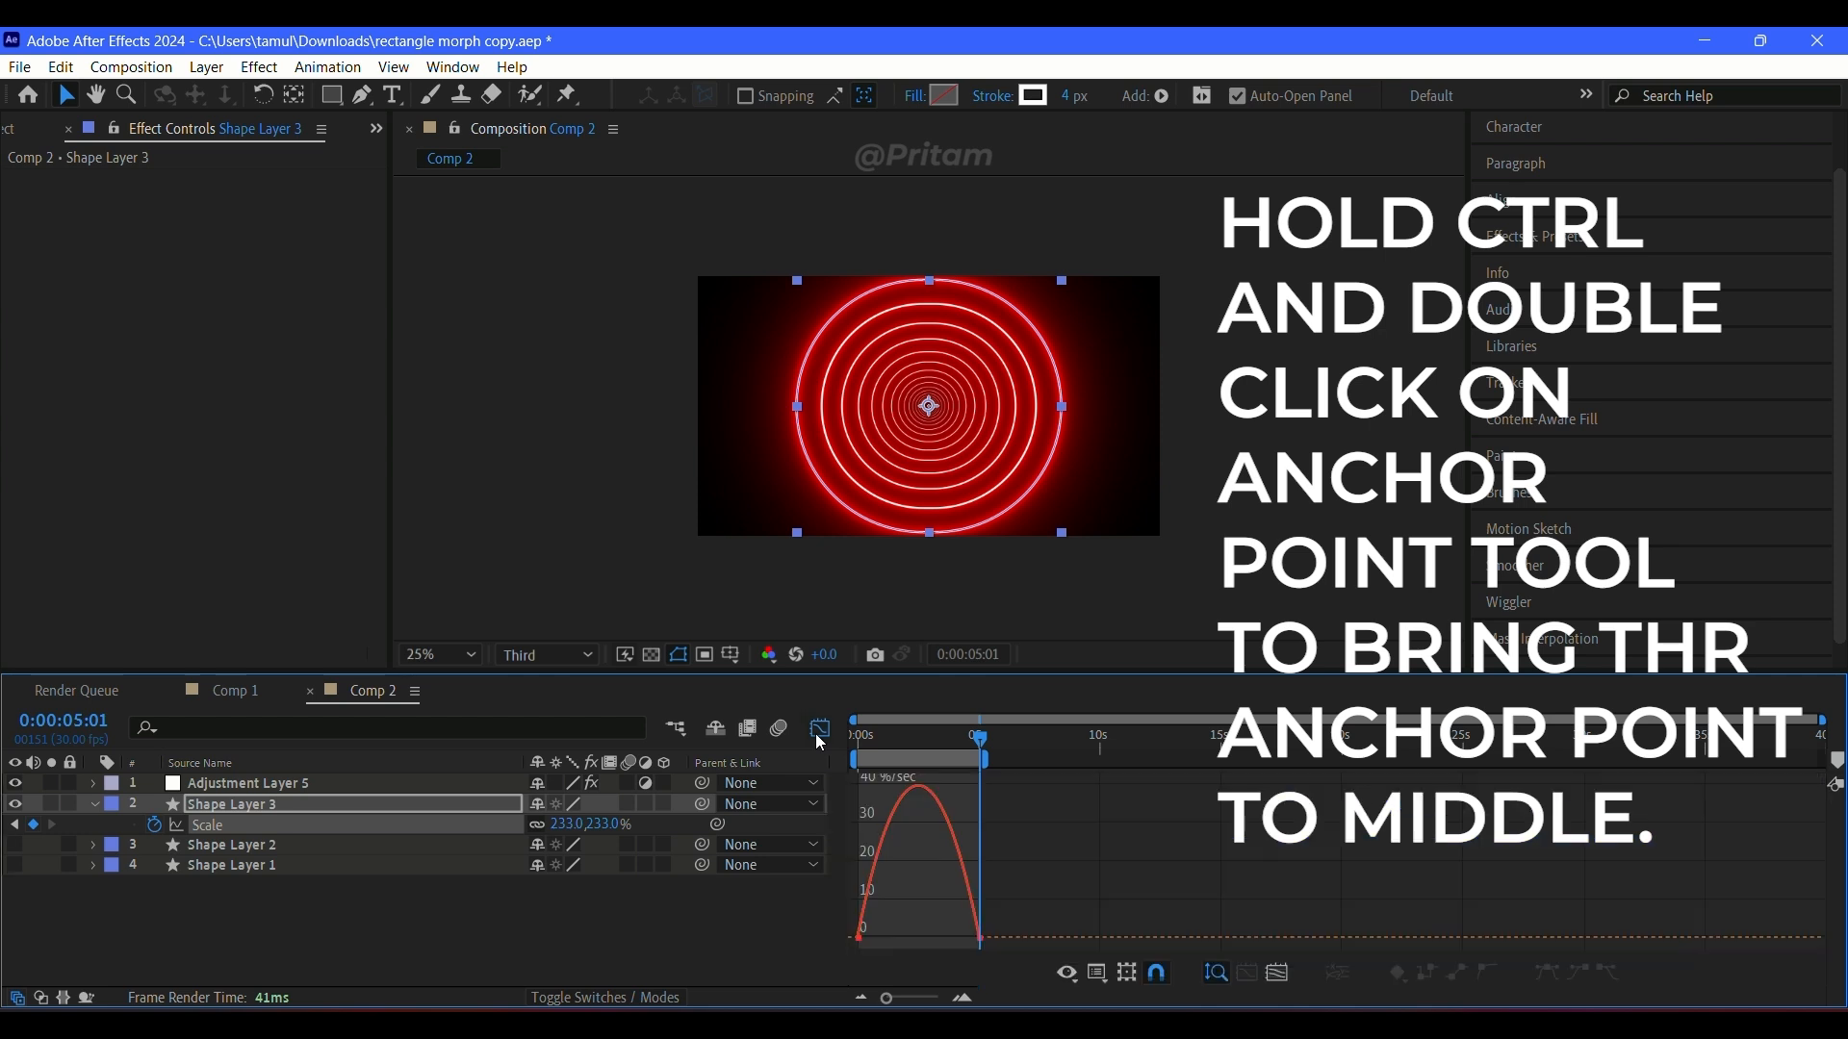
pyautogui.moveTo(984, 943); pyautogui.dragTo(882, 943)
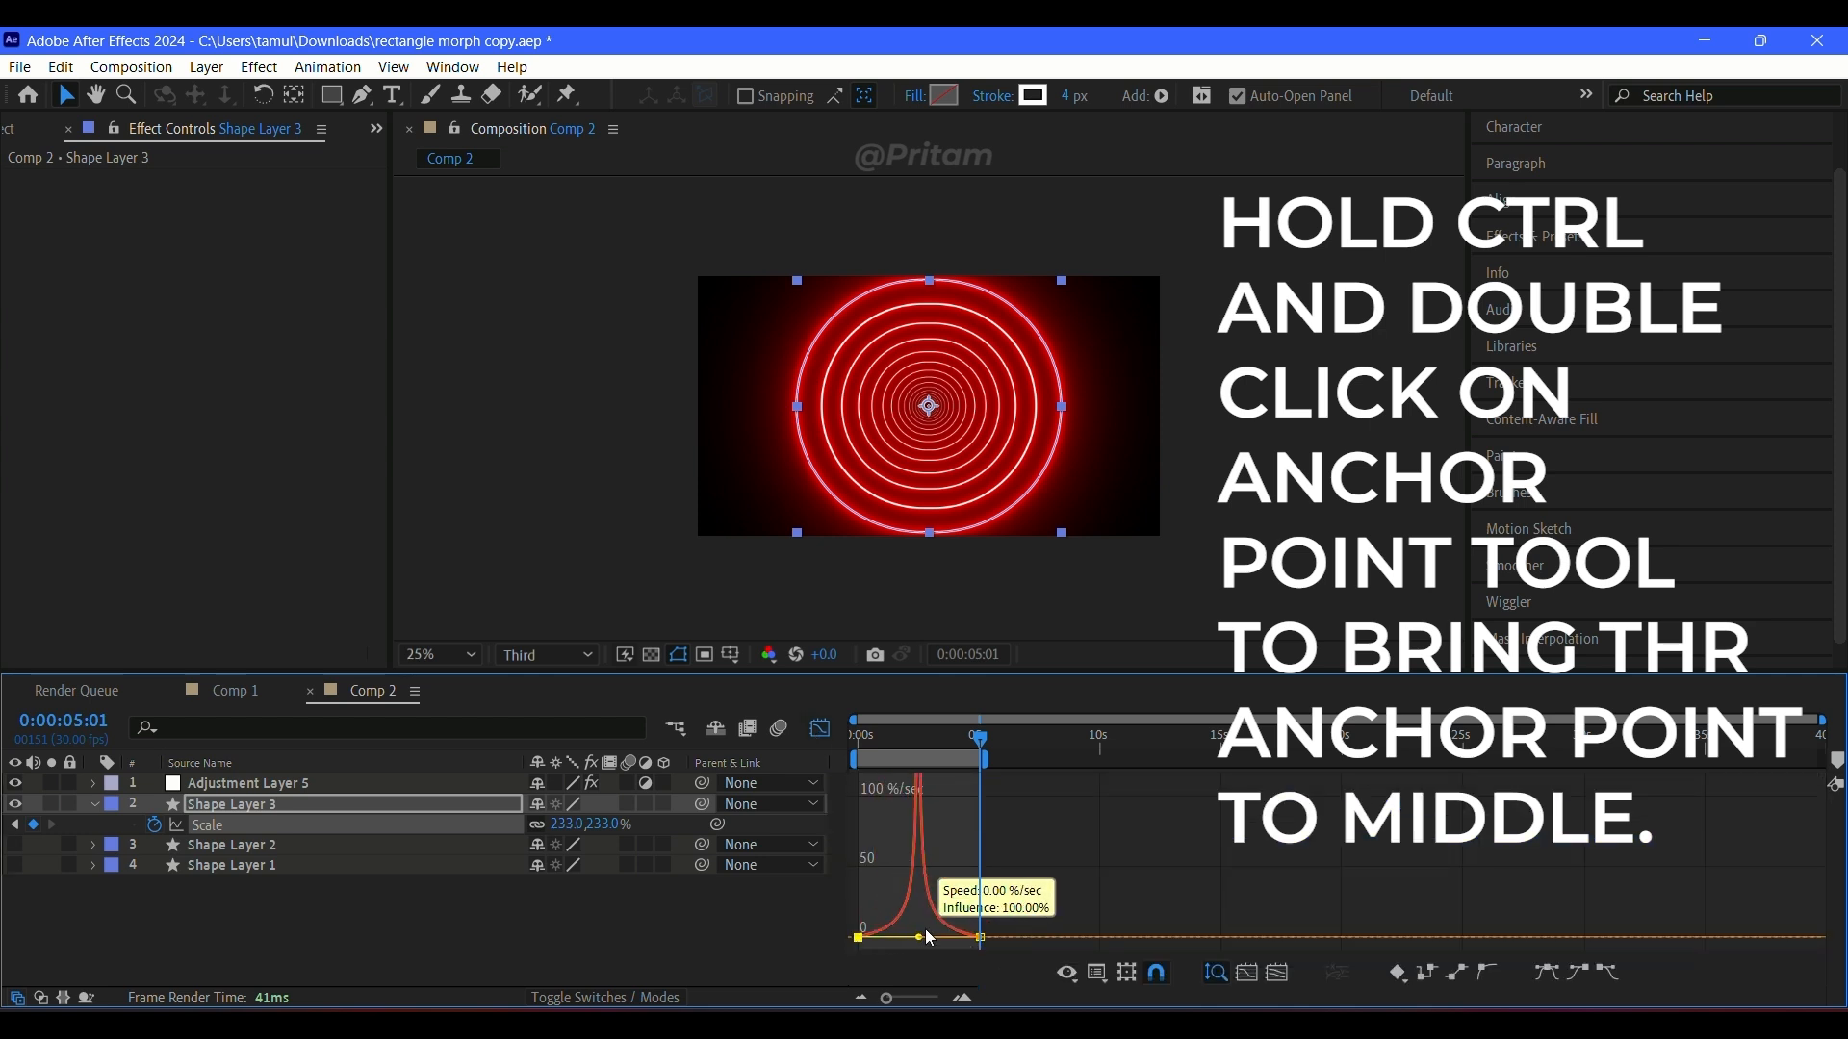
pyautogui.moveTo(931, 938); pyautogui.dragTo(866, 939)
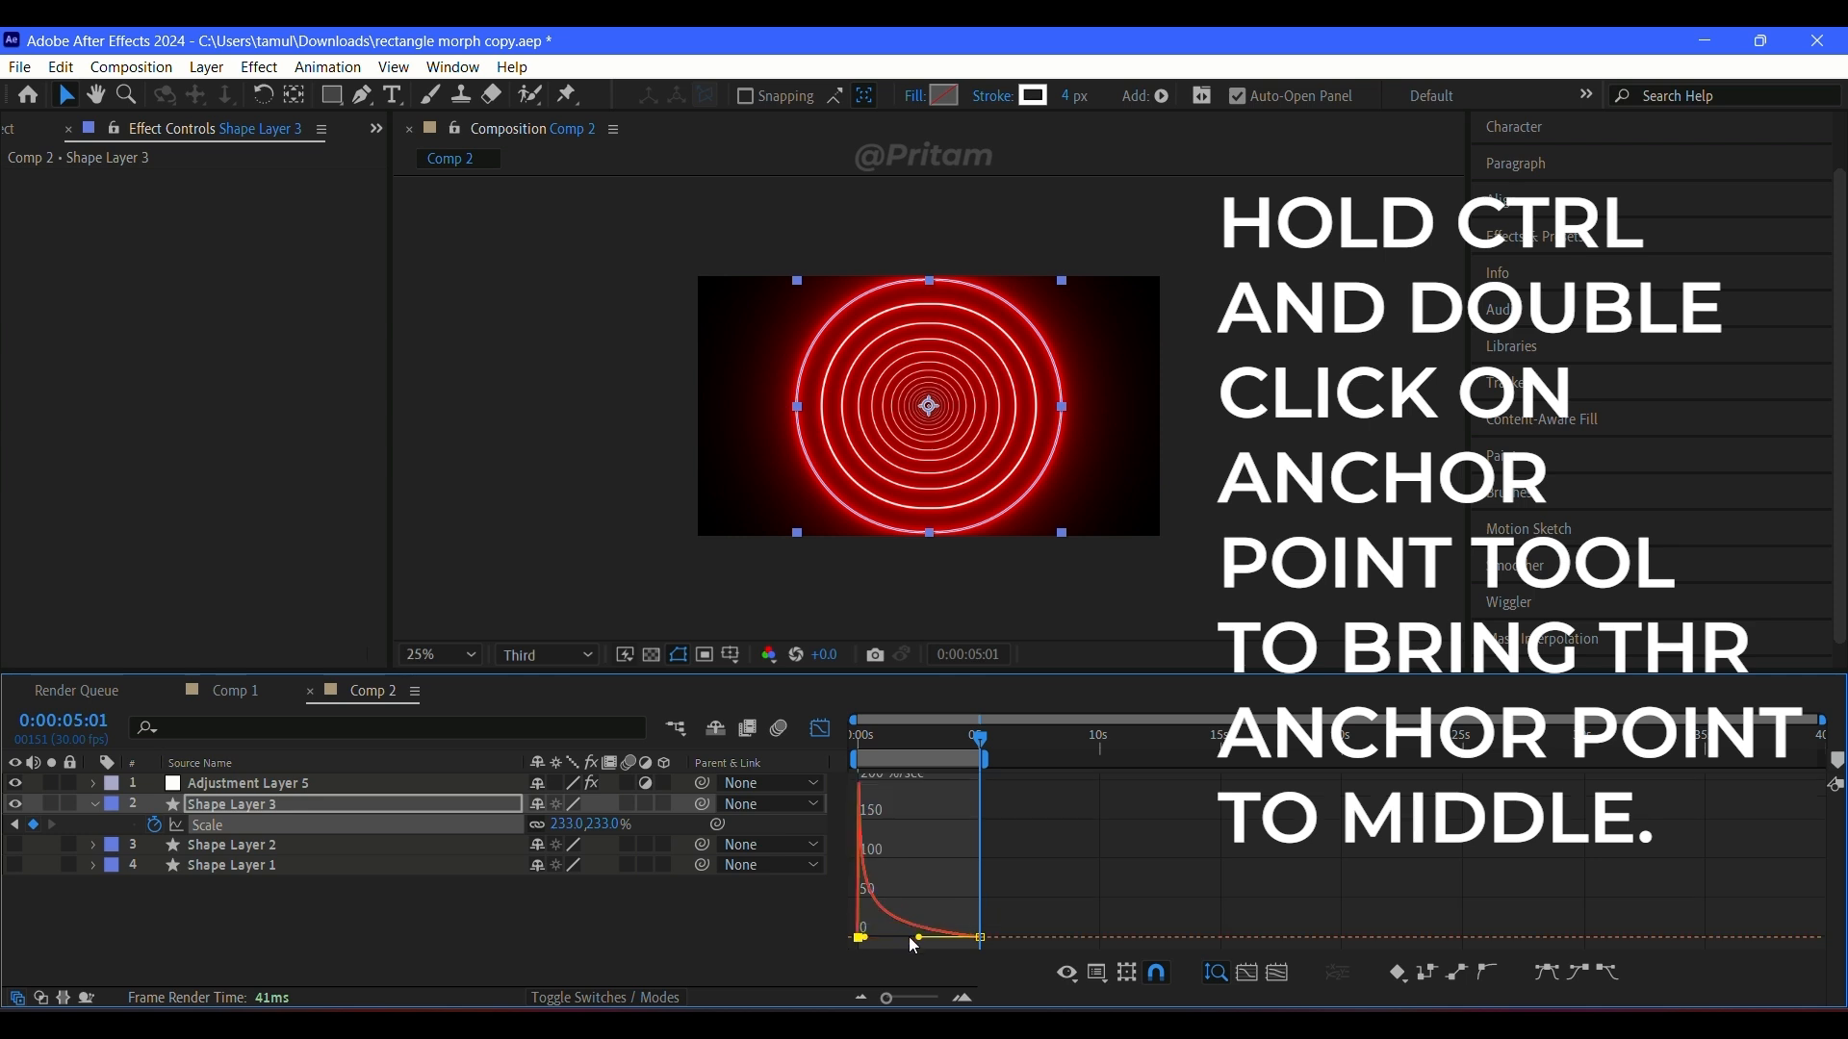
pyautogui.click(817, 735)
pyautogui.moveTo(903, 735); pyautogui.dragTo(853, 737)
pyautogui.click(995, 909)
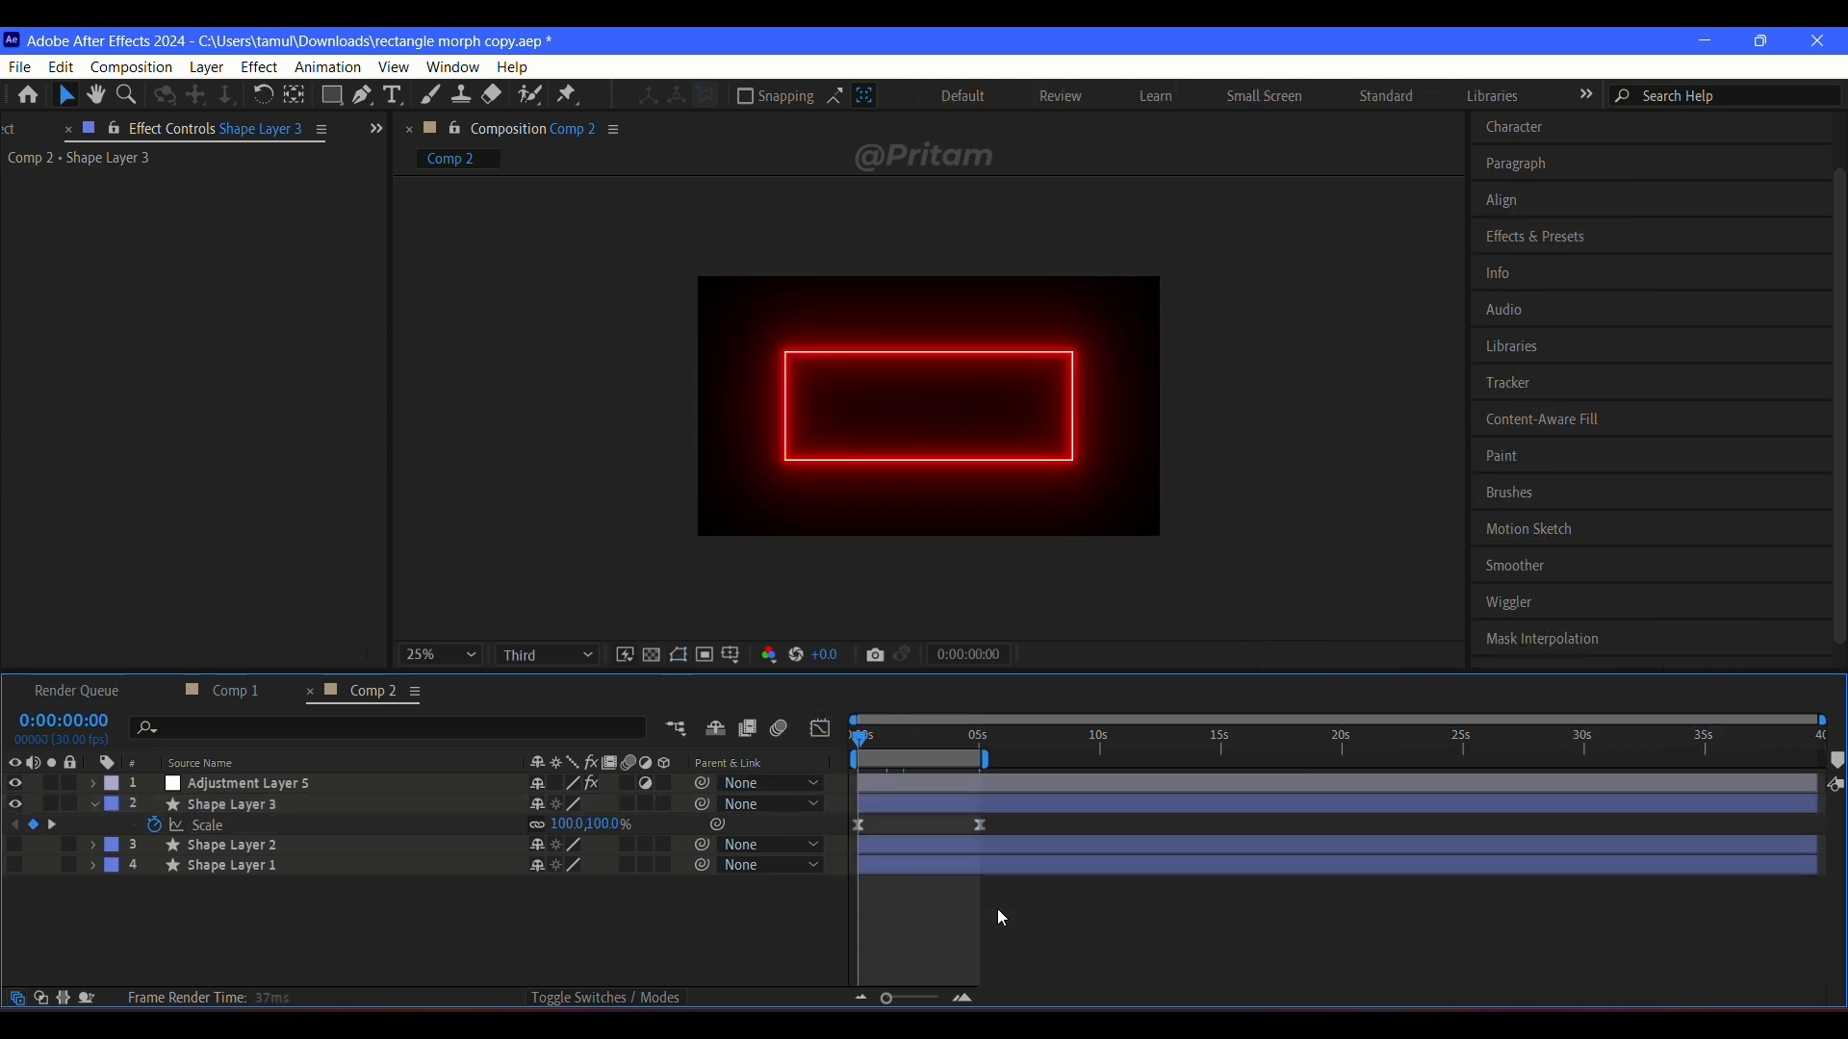
pyautogui.press('space')
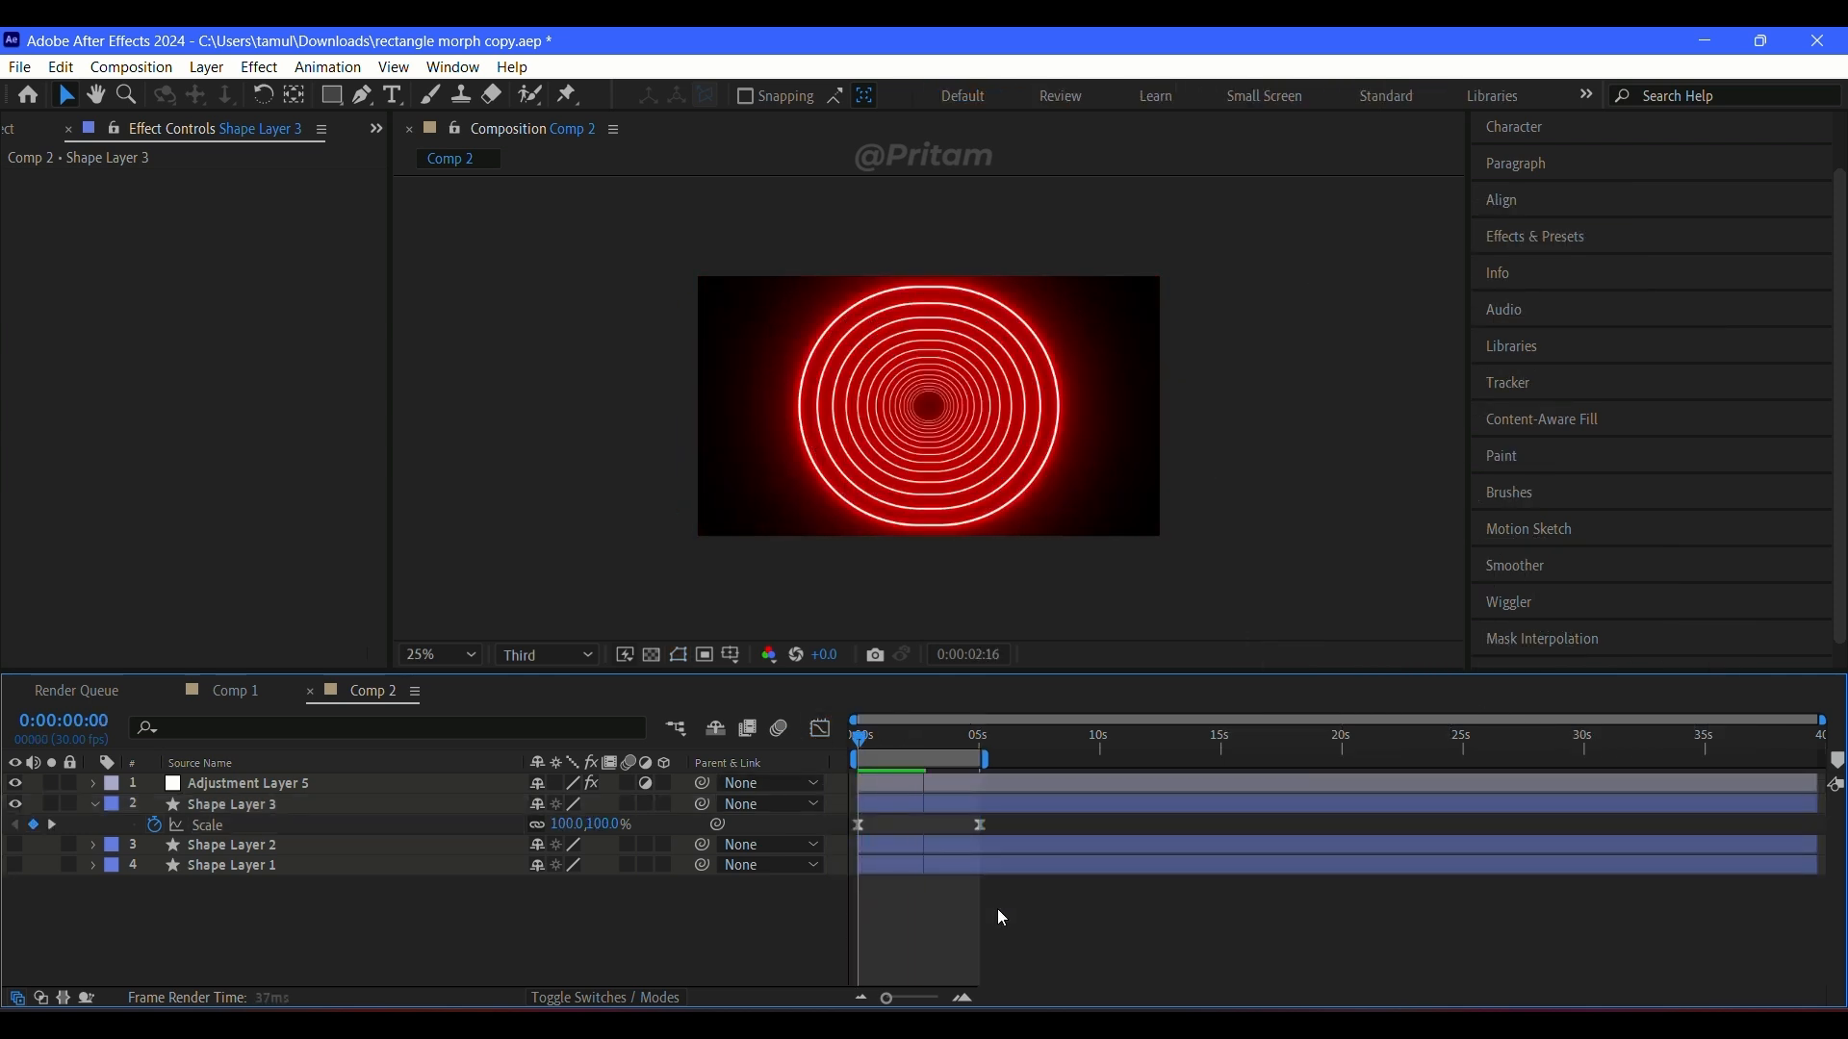
pyautogui.press('space')
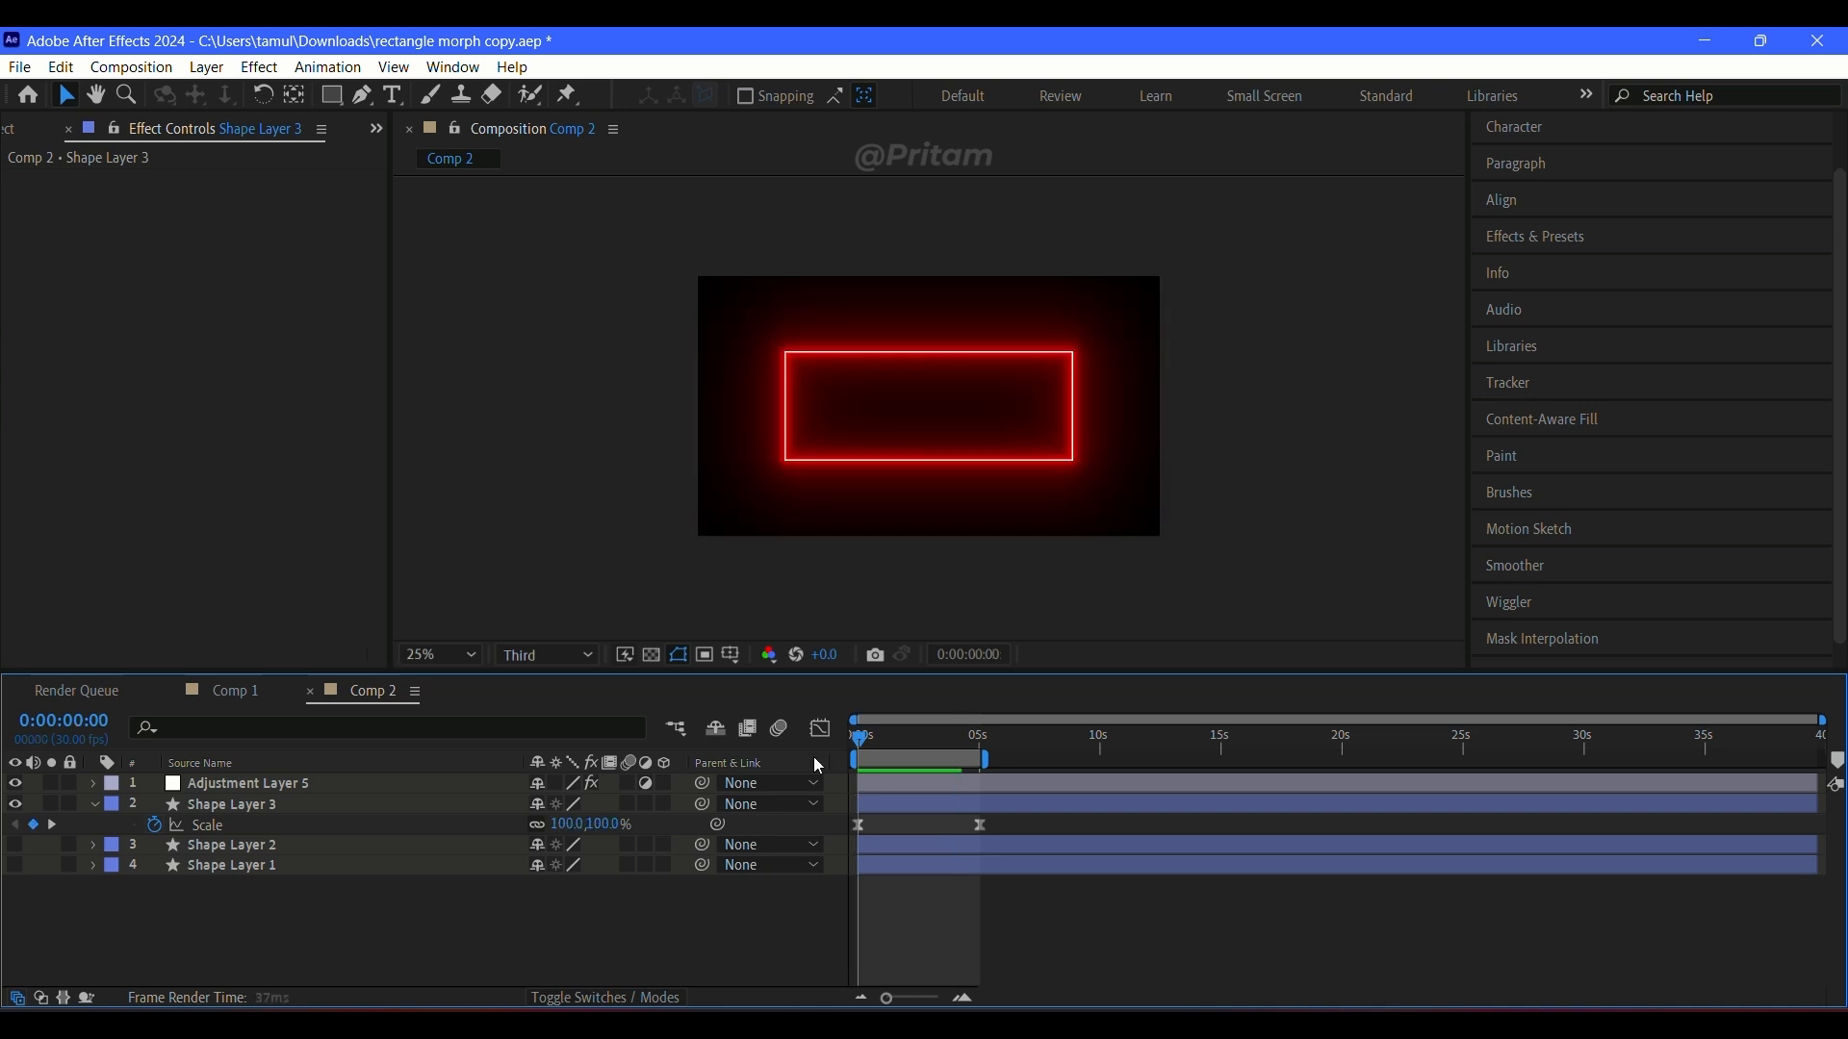
# Step: Reshape Shape Layer 3's Scale speed curve so it rises slowly and peaks at the end keyframe, and preview
pyautogui.moveTo(1018, 819); pyautogui.dragTo(834, 833)
pyautogui.click(819, 728)
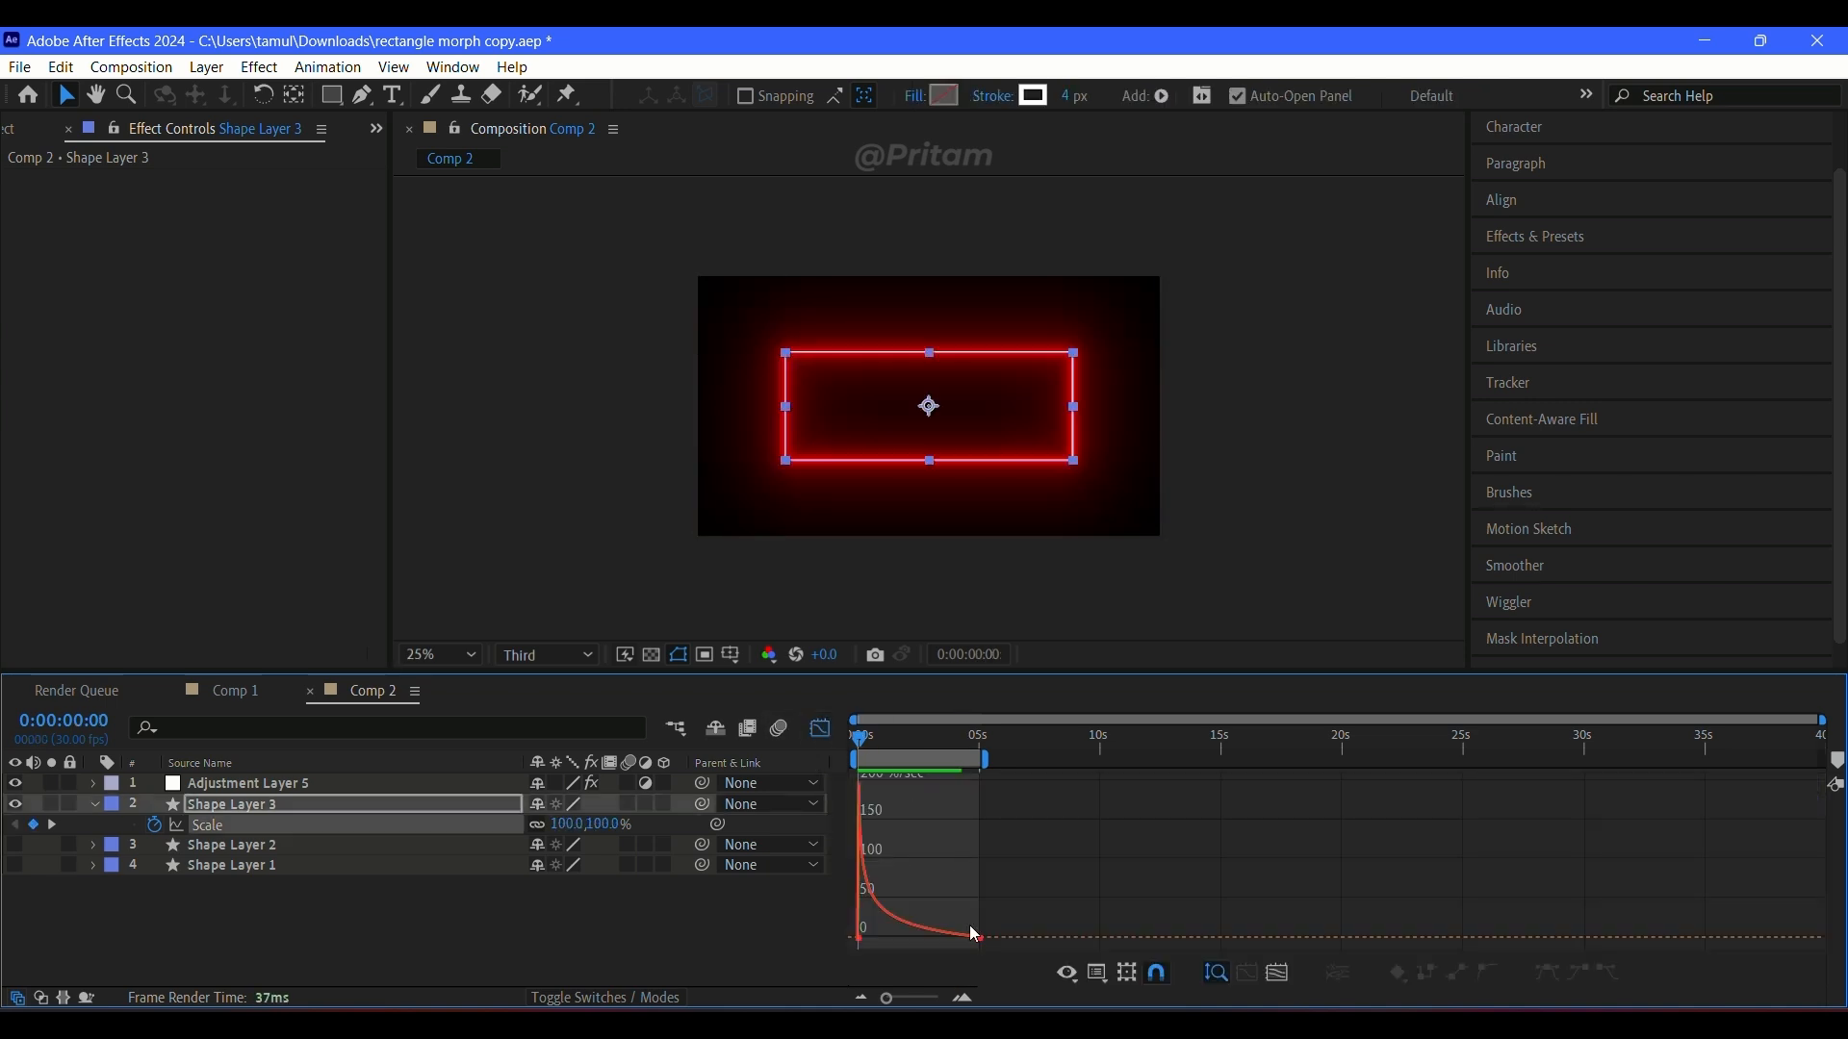
pyautogui.moveTo(920, 939)
pyautogui.mouseDown()
pyautogui.moveTo(973, 938)
pyautogui.moveTo(861, 939)
pyautogui.moveTo(973, 941)
pyautogui.moveTo(920, 940)
pyautogui.mouseUp()
pyautogui.click(818, 739)
pyautogui.press('space')
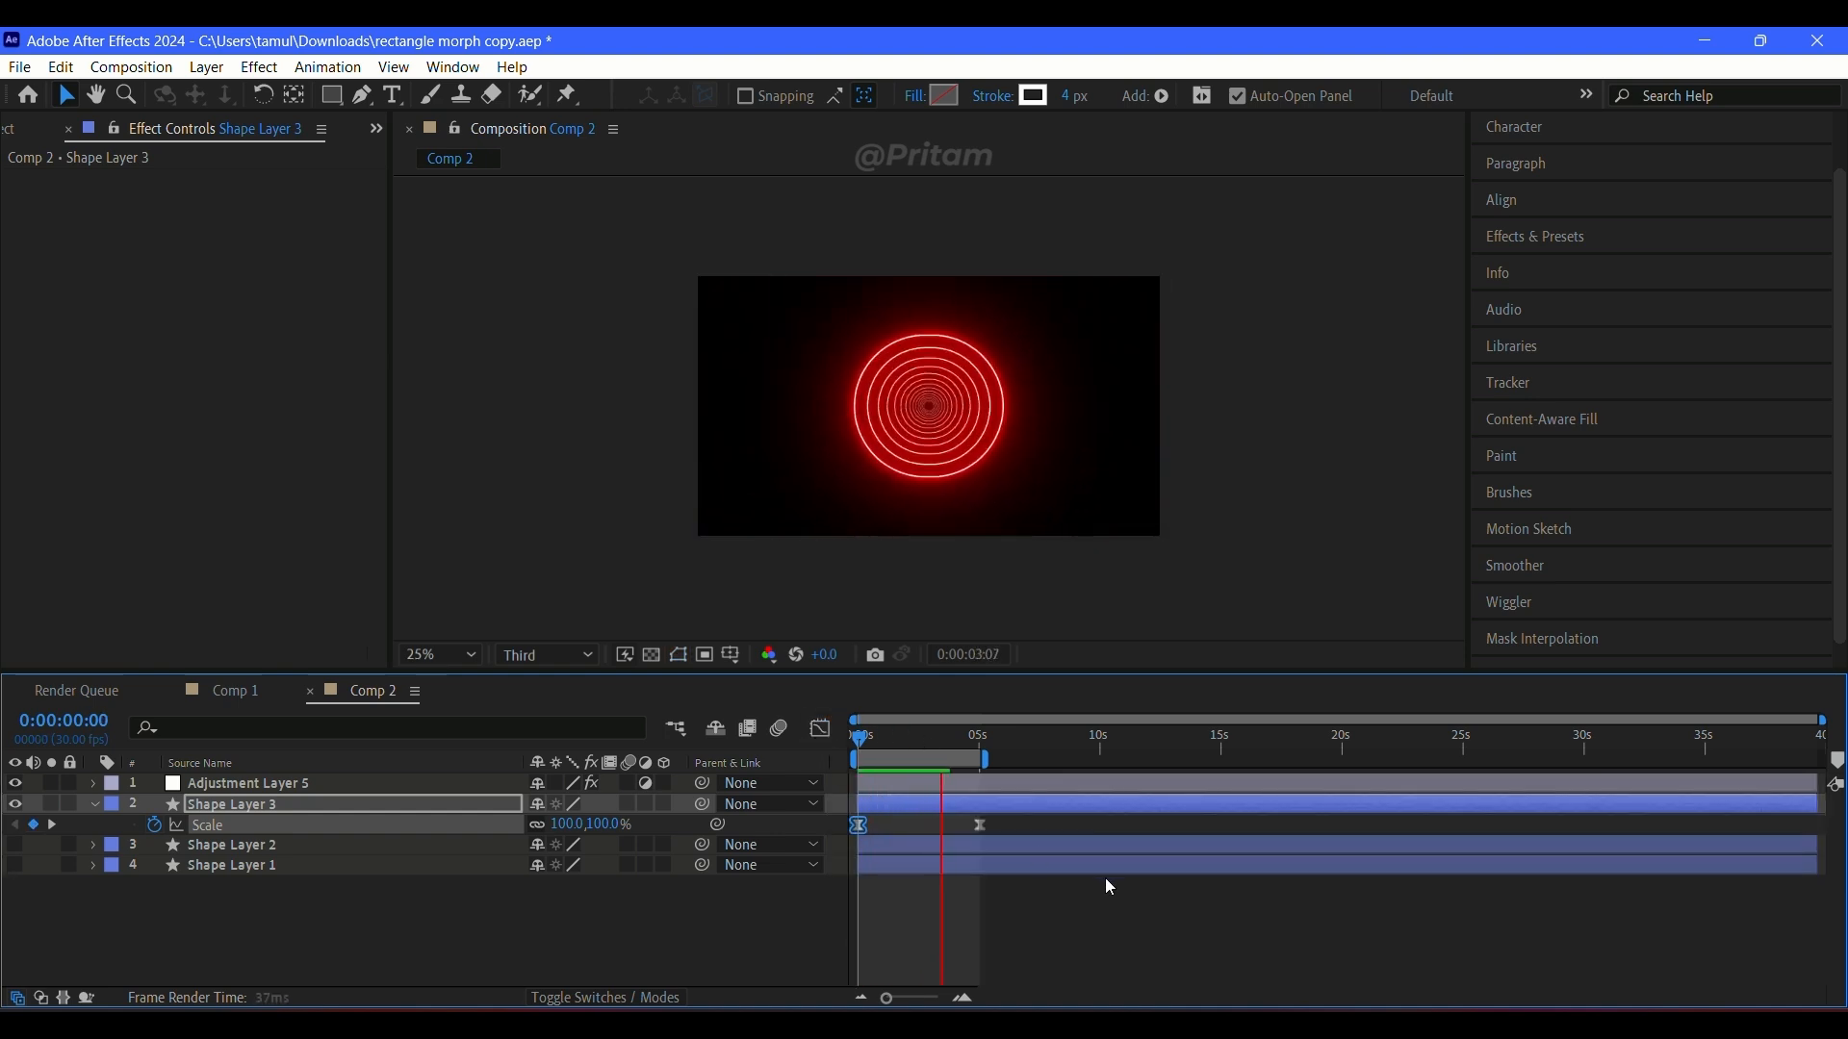
pyautogui.press('space')
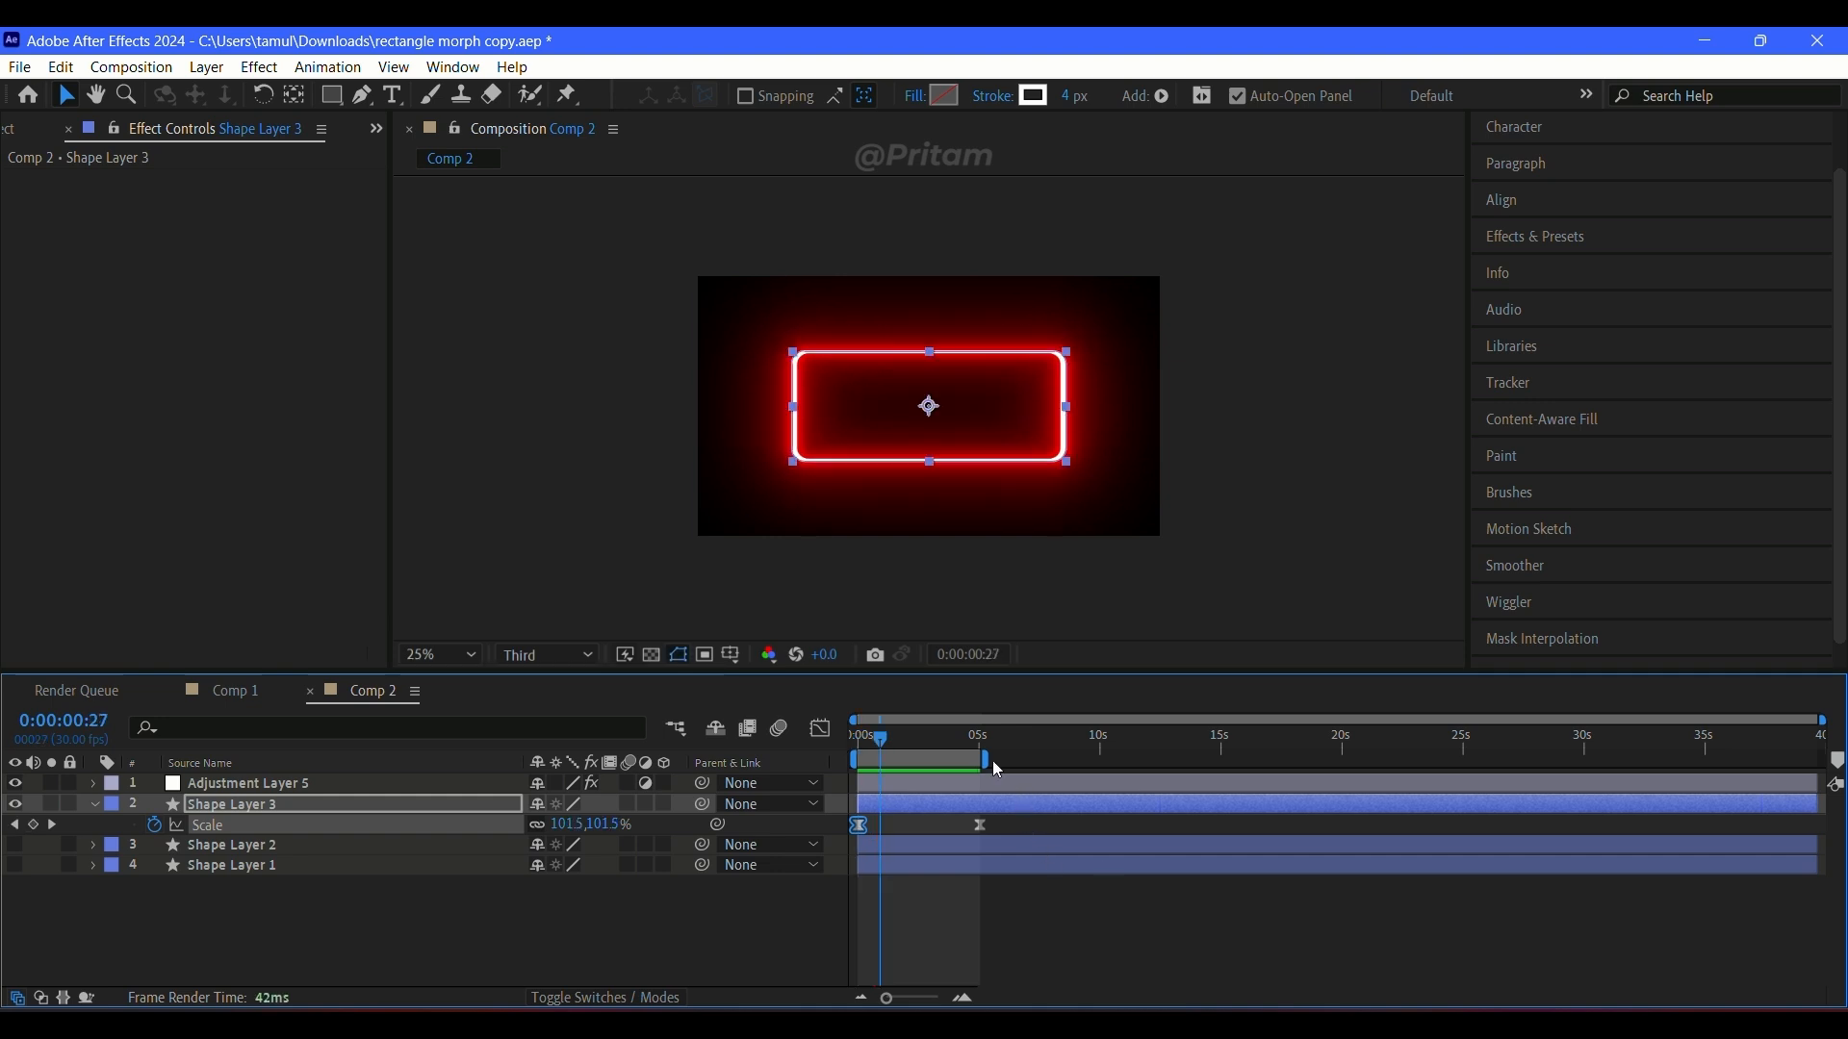
# Step: Extend the work area's end to about 7 seconds and preview the animation from the start
pyautogui.moveTo(992, 760); pyautogui.dragTo(1023, 760)
pyautogui.press('space')
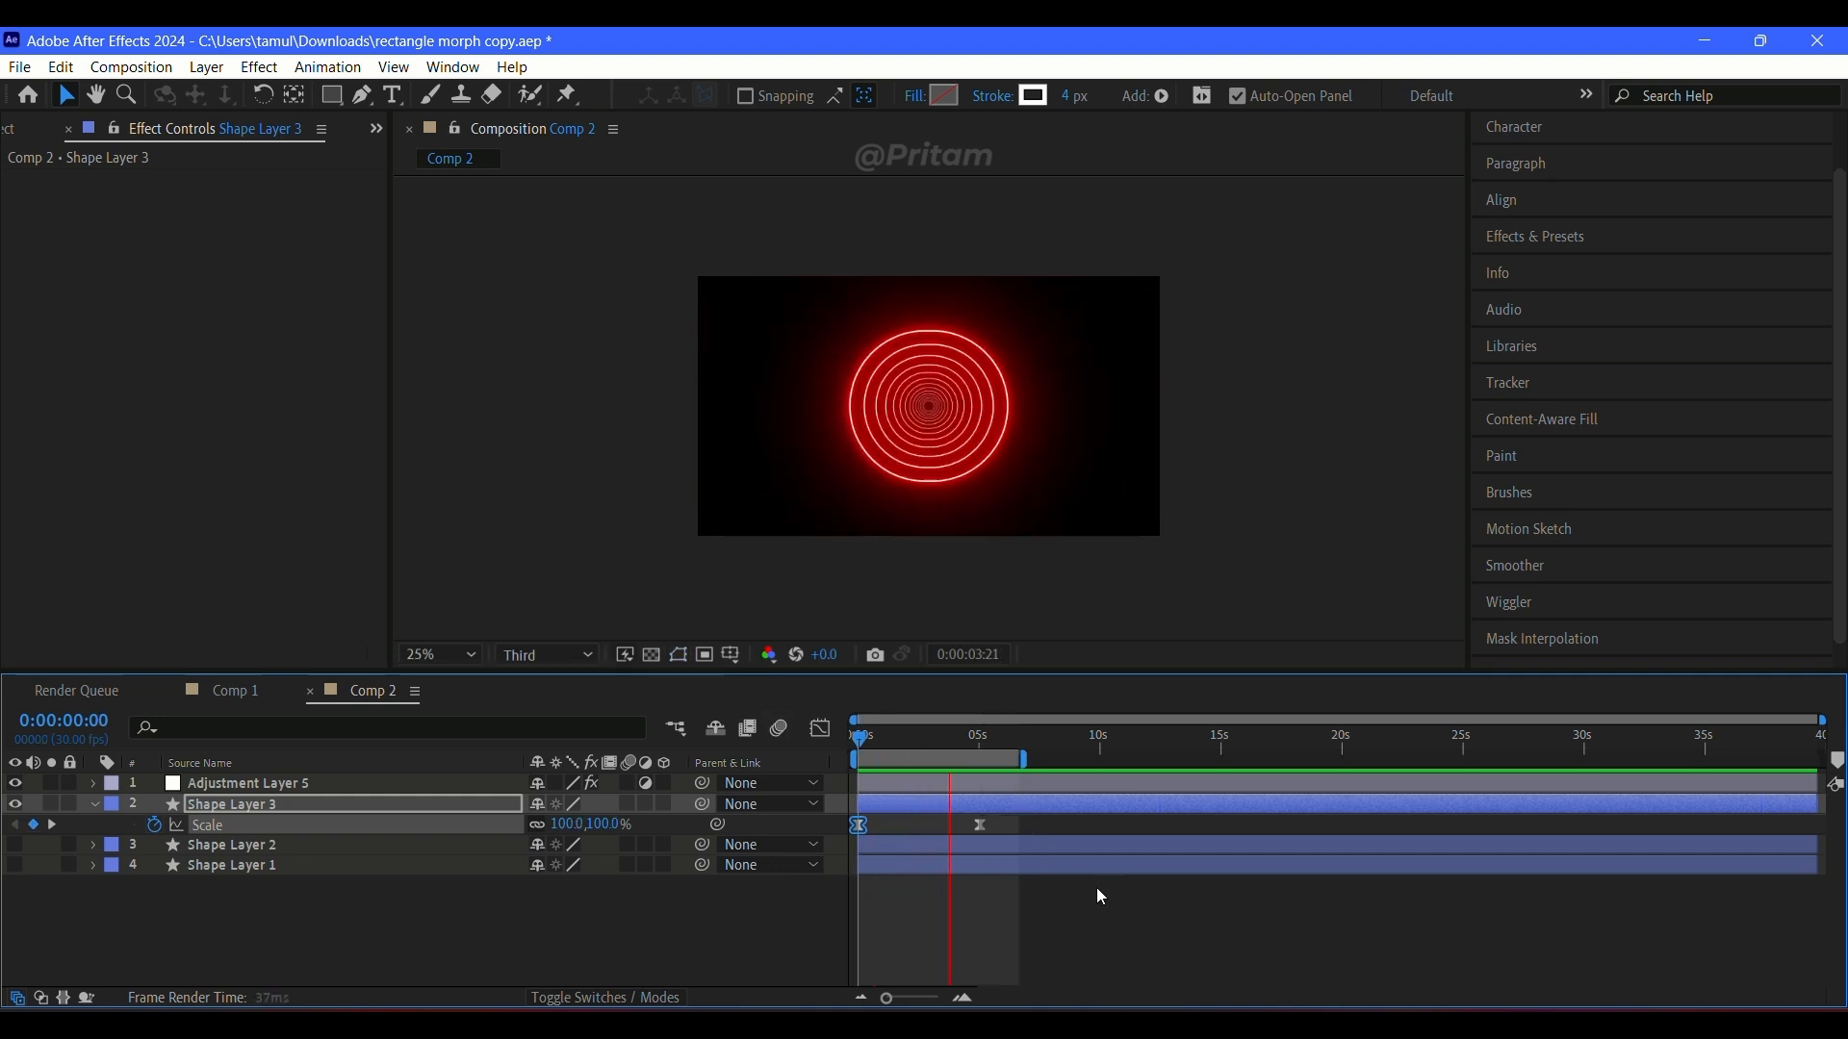
pyautogui.moveTo(1003, 737); pyautogui.dragTo(853, 740)
pyautogui.press('space')
# Step: Lengthen the end keyframe's ease so the Scale speed peaks midway, and preview with the work area ending at about 5 seconds
pyautogui.click(819, 729)
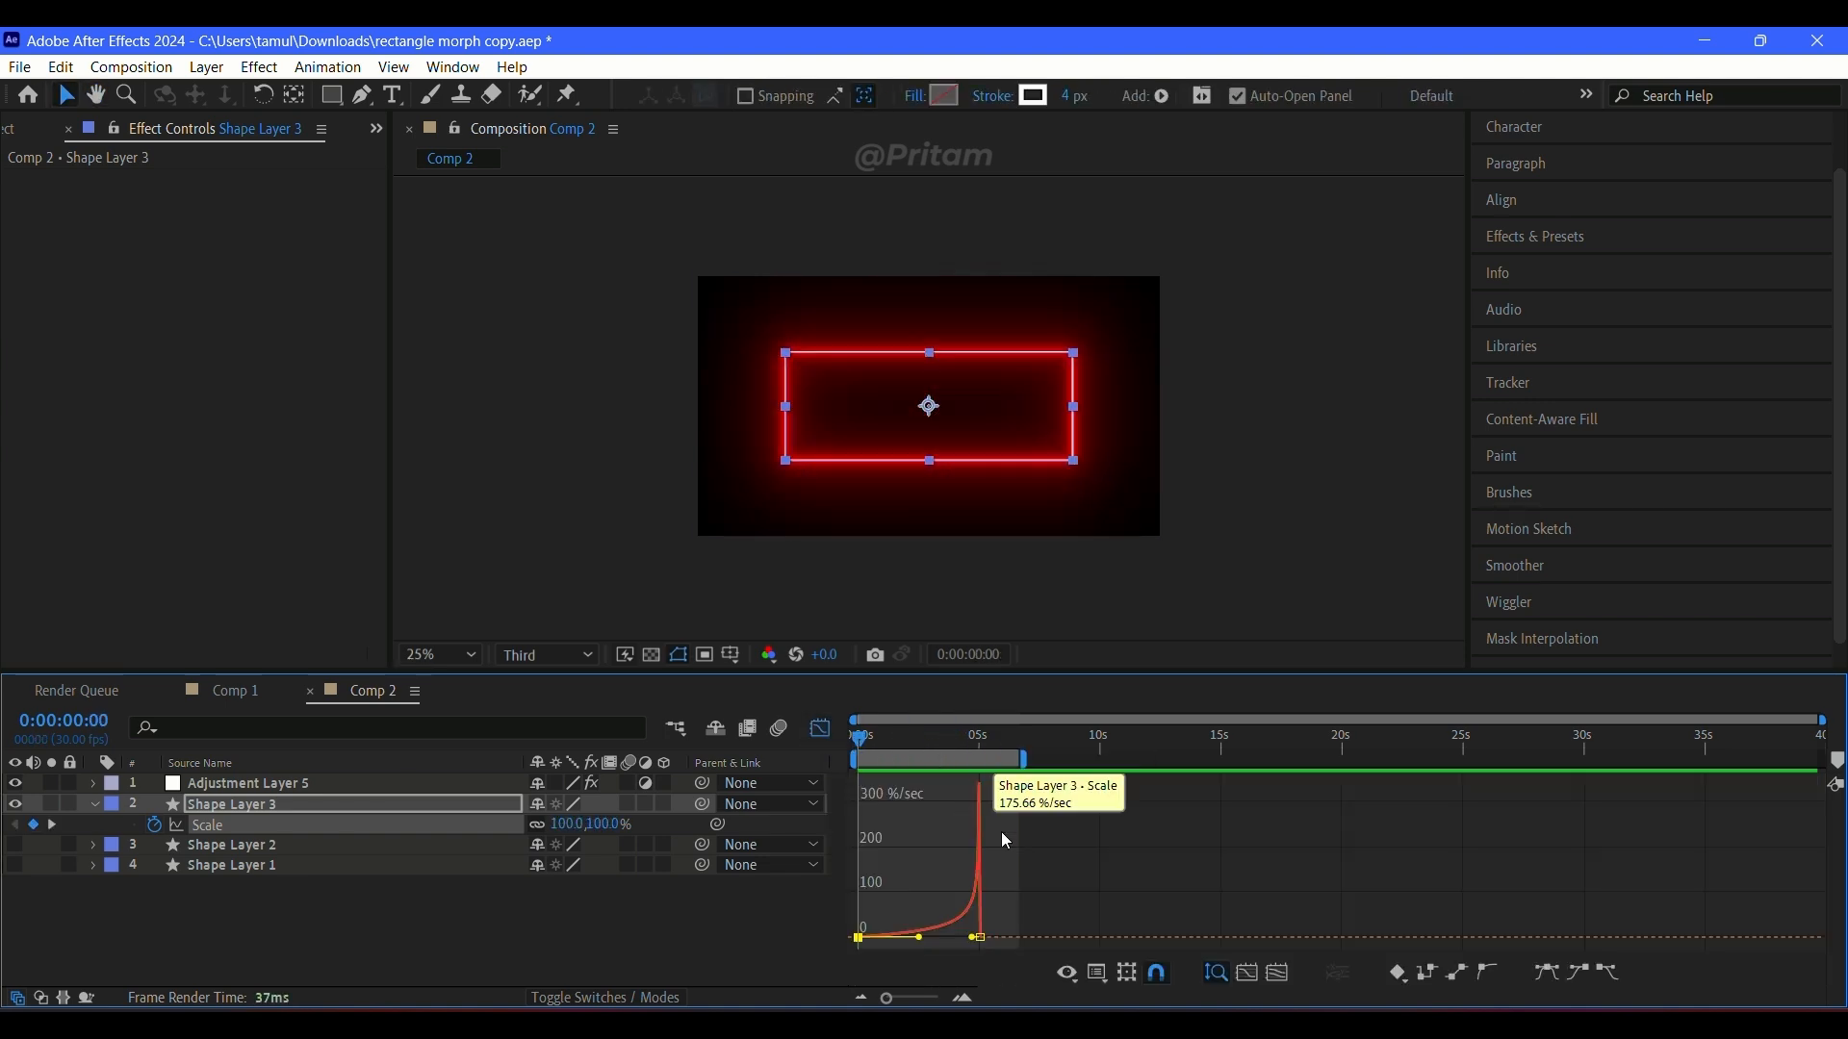
pyautogui.moveTo(978, 943); pyautogui.dragTo(918, 940)
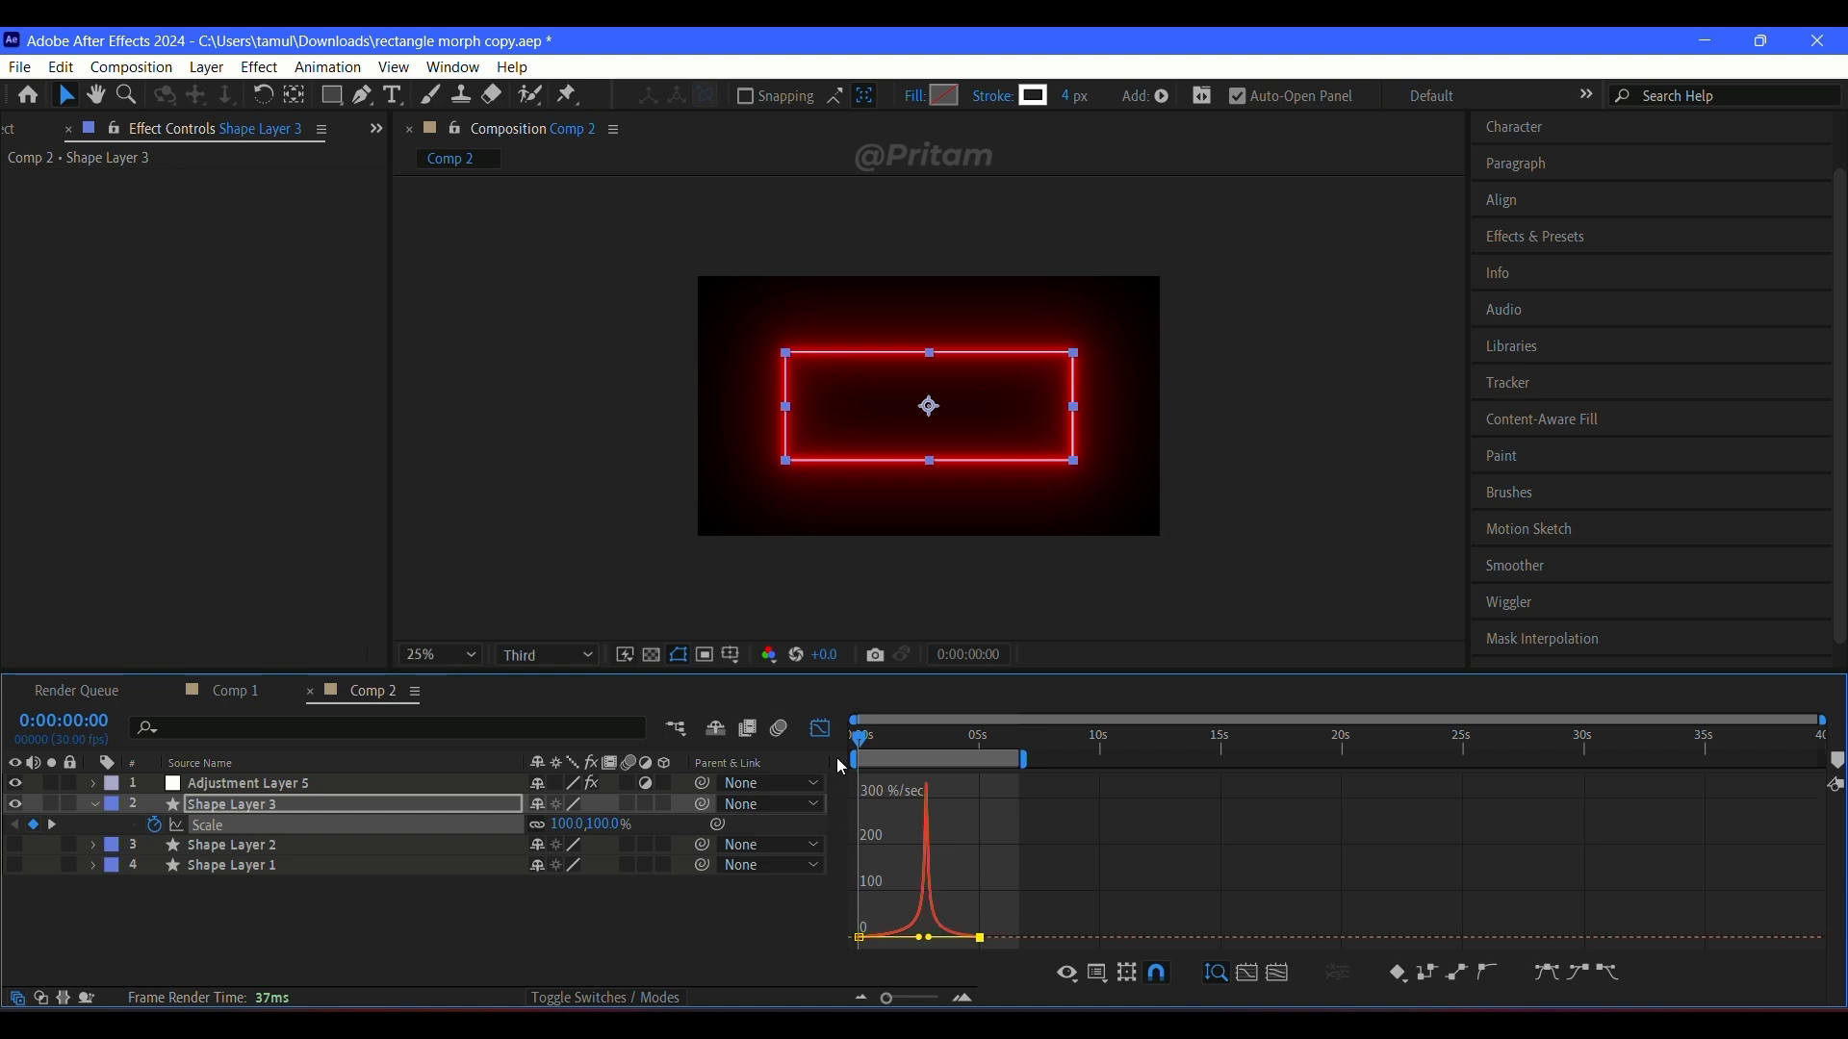
pyautogui.click(819, 729)
pyautogui.press('space')
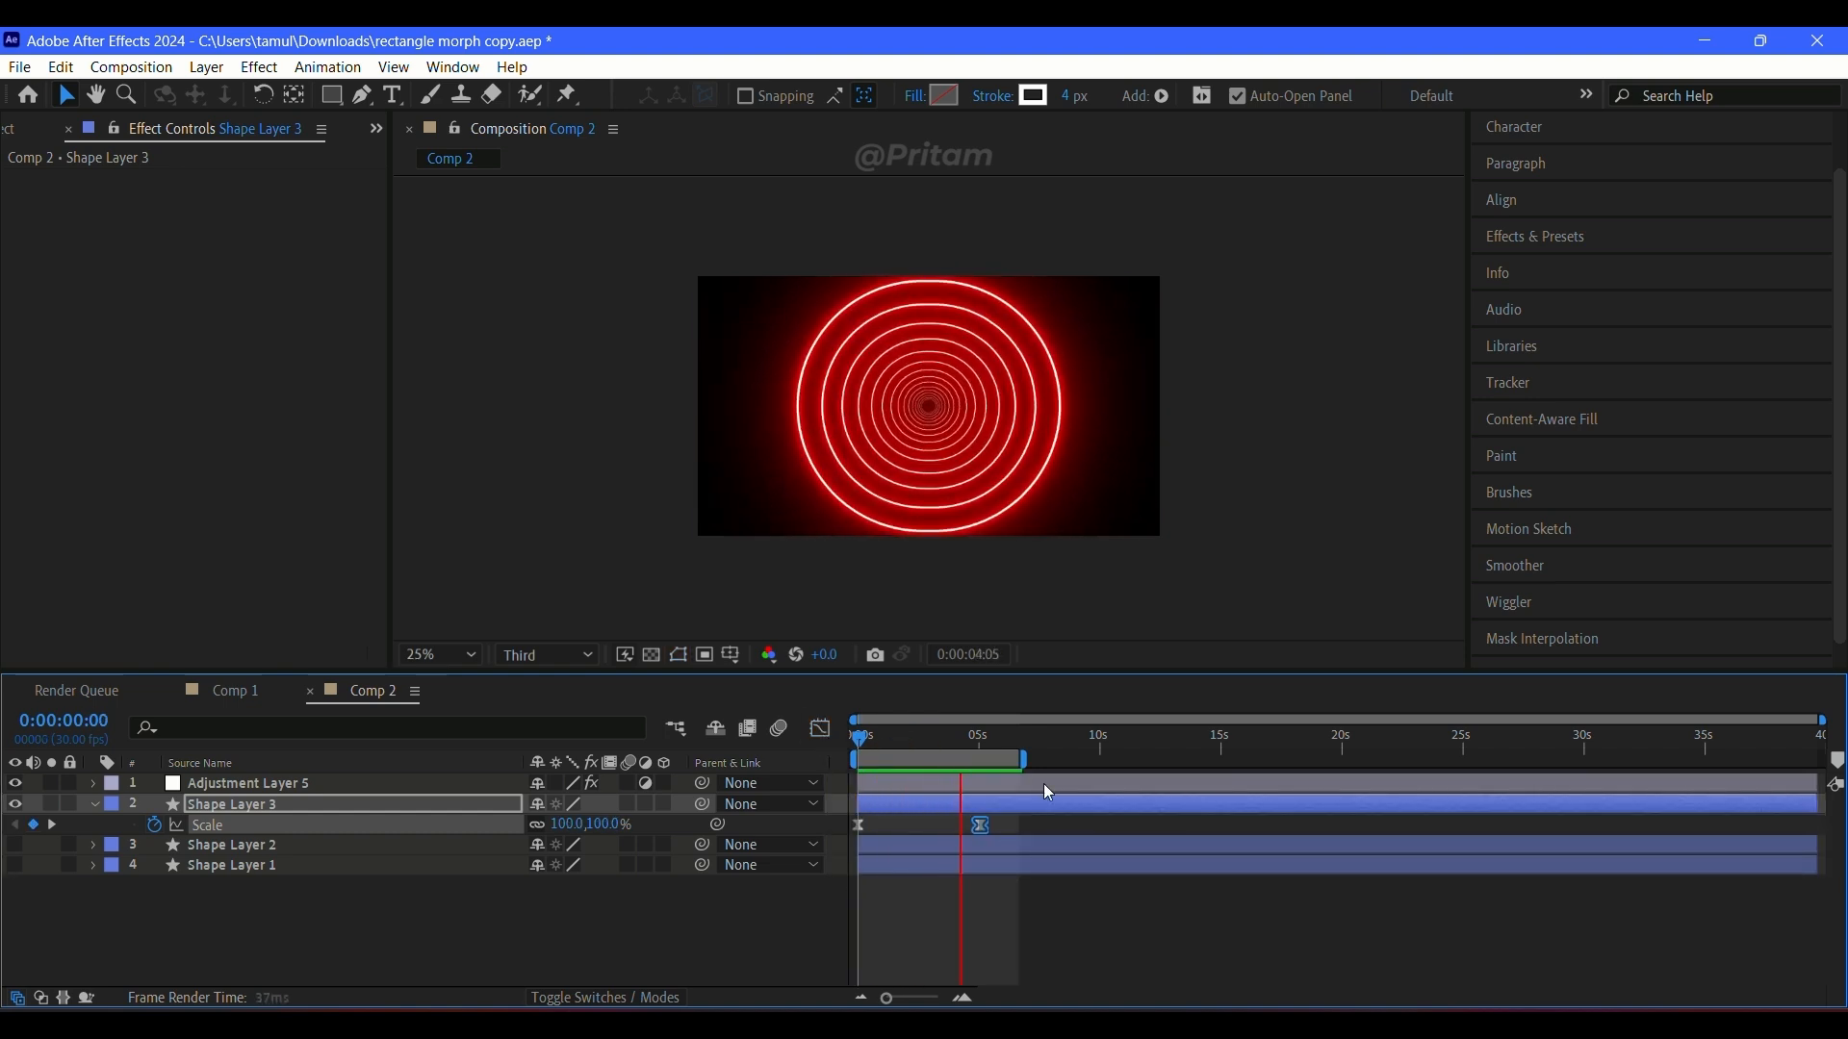
pyautogui.moveTo(1019, 758); pyautogui.dragTo(994, 769)
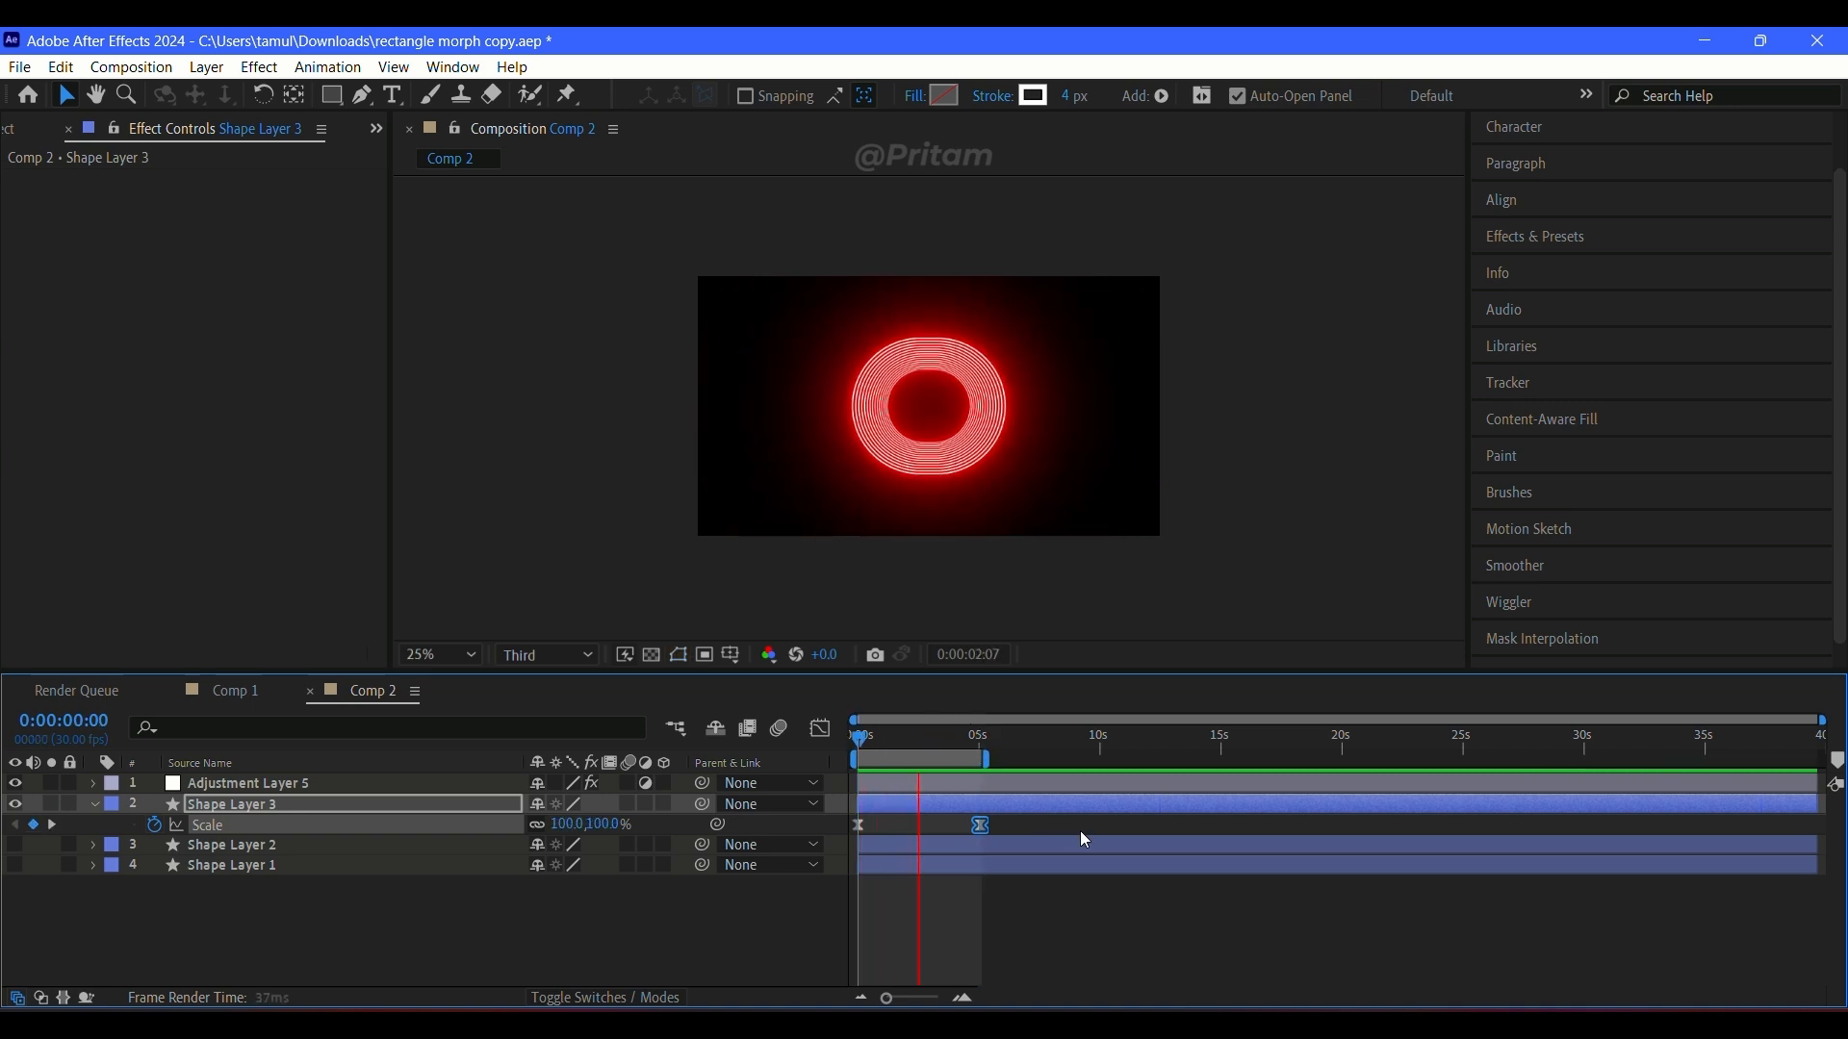
pyautogui.press('space')
# Step: Show Shape Layers 1 and 2, start Shape Layer 2 at about 5 seconds, and extend the work area to about 15 seconds
pyautogui.click(688, 941)
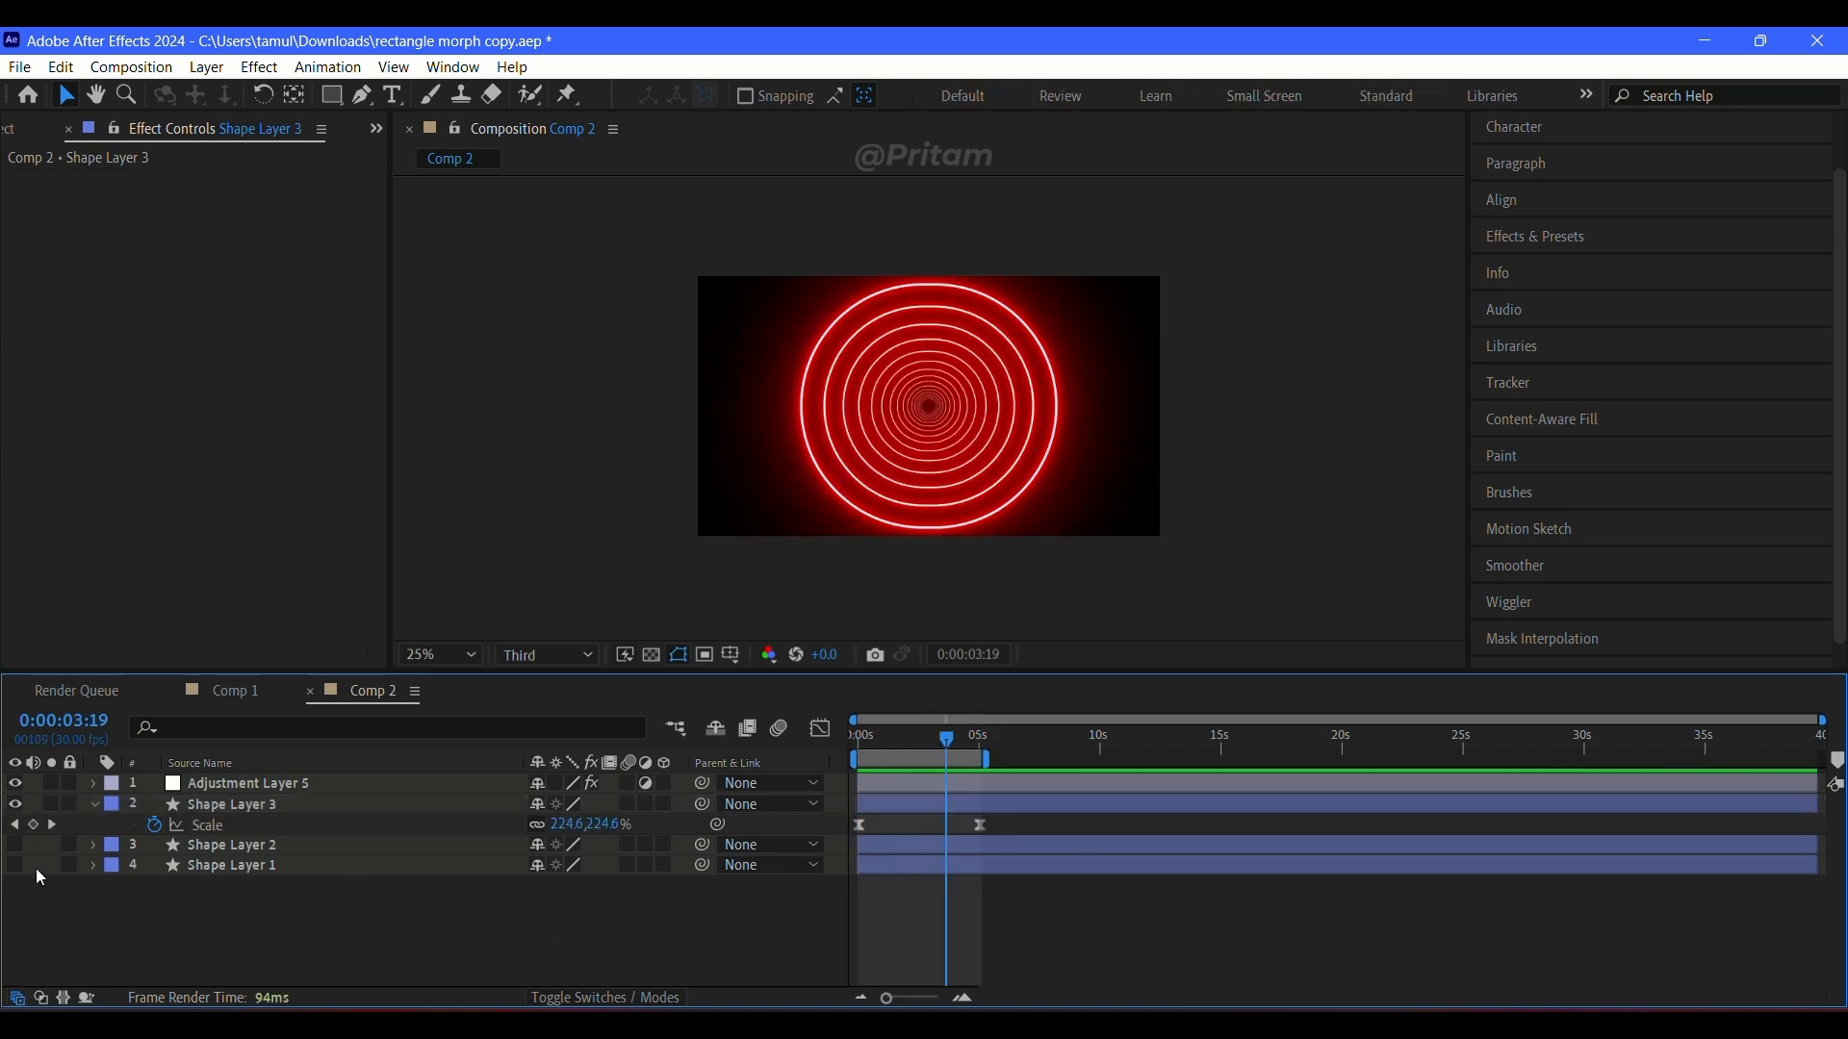
pyautogui.moveTo(17, 866); pyautogui.dragTo(15, 845)
pyautogui.moveTo(878, 843); pyautogui.dragTo(1001, 871)
pyautogui.moveTo(987, 760); pyautogui.dragTo(1220, 775)
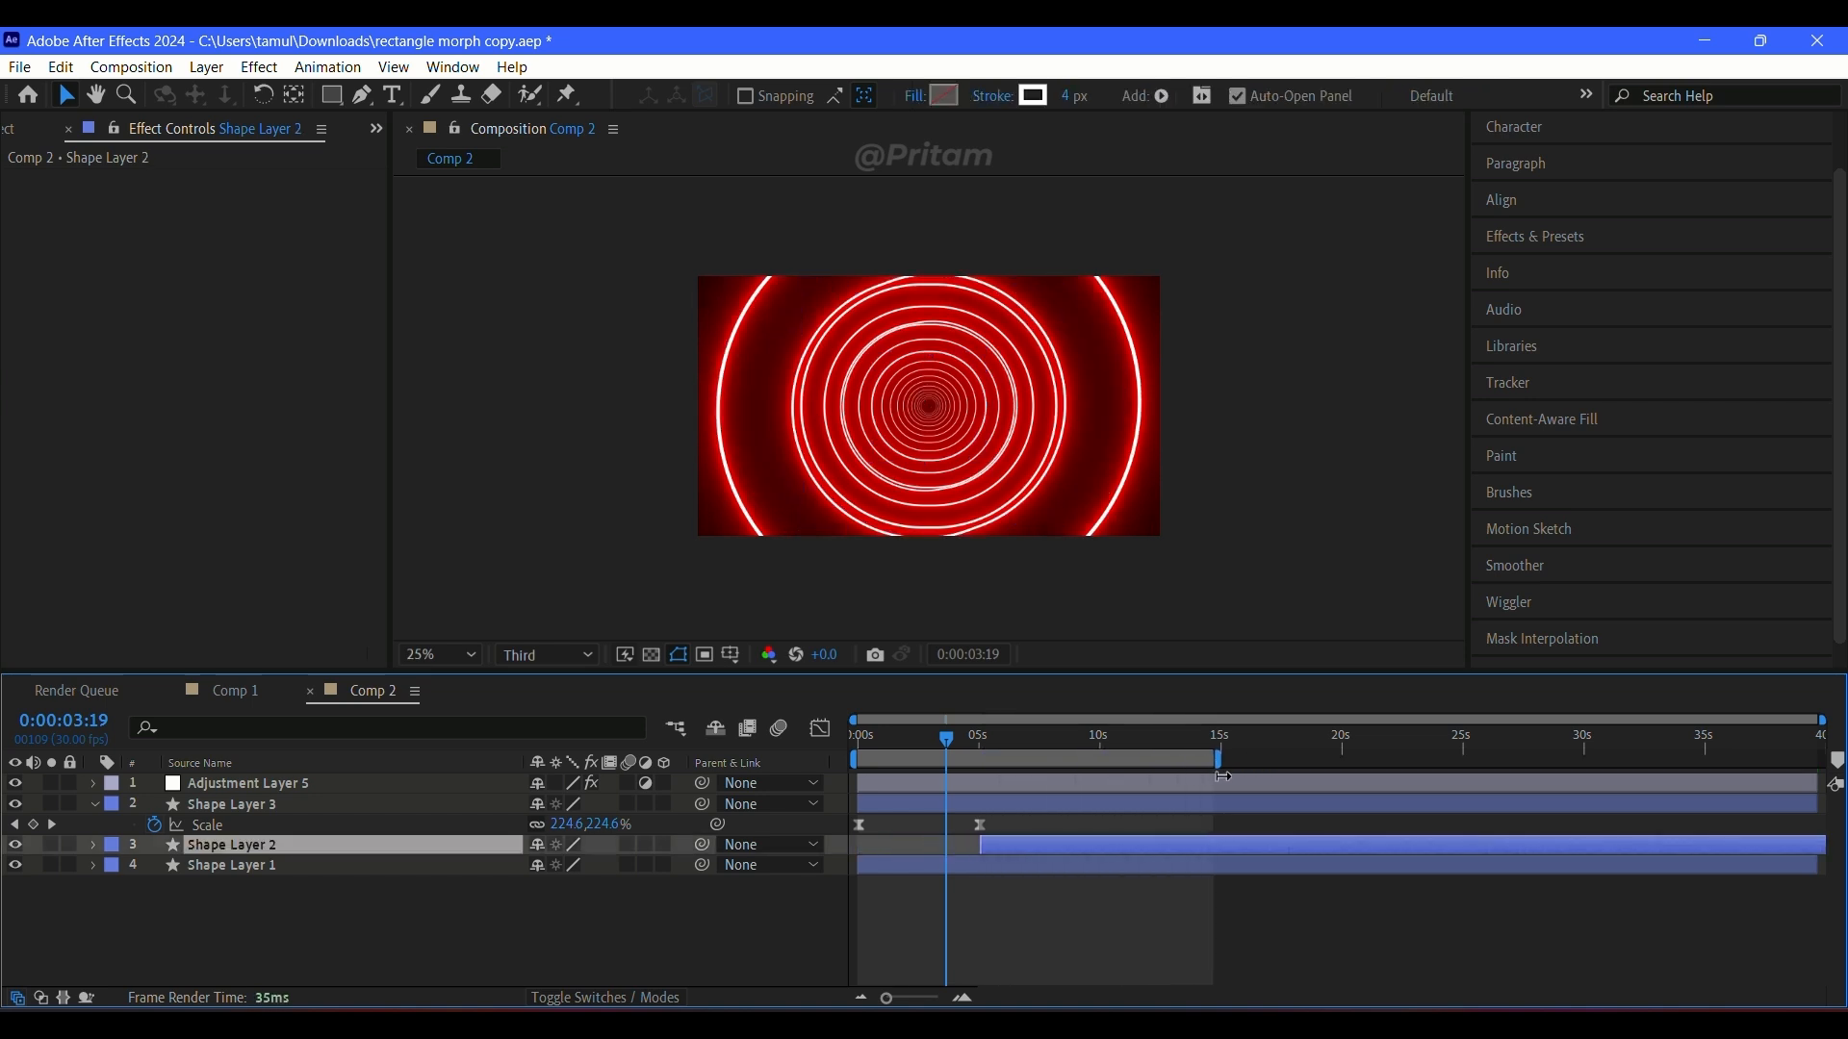
# Step: Shift Shape Layer 3 to start at about 10 seconds and preview the sequence with the composition view fitted
pyautogui.click(474, 804)
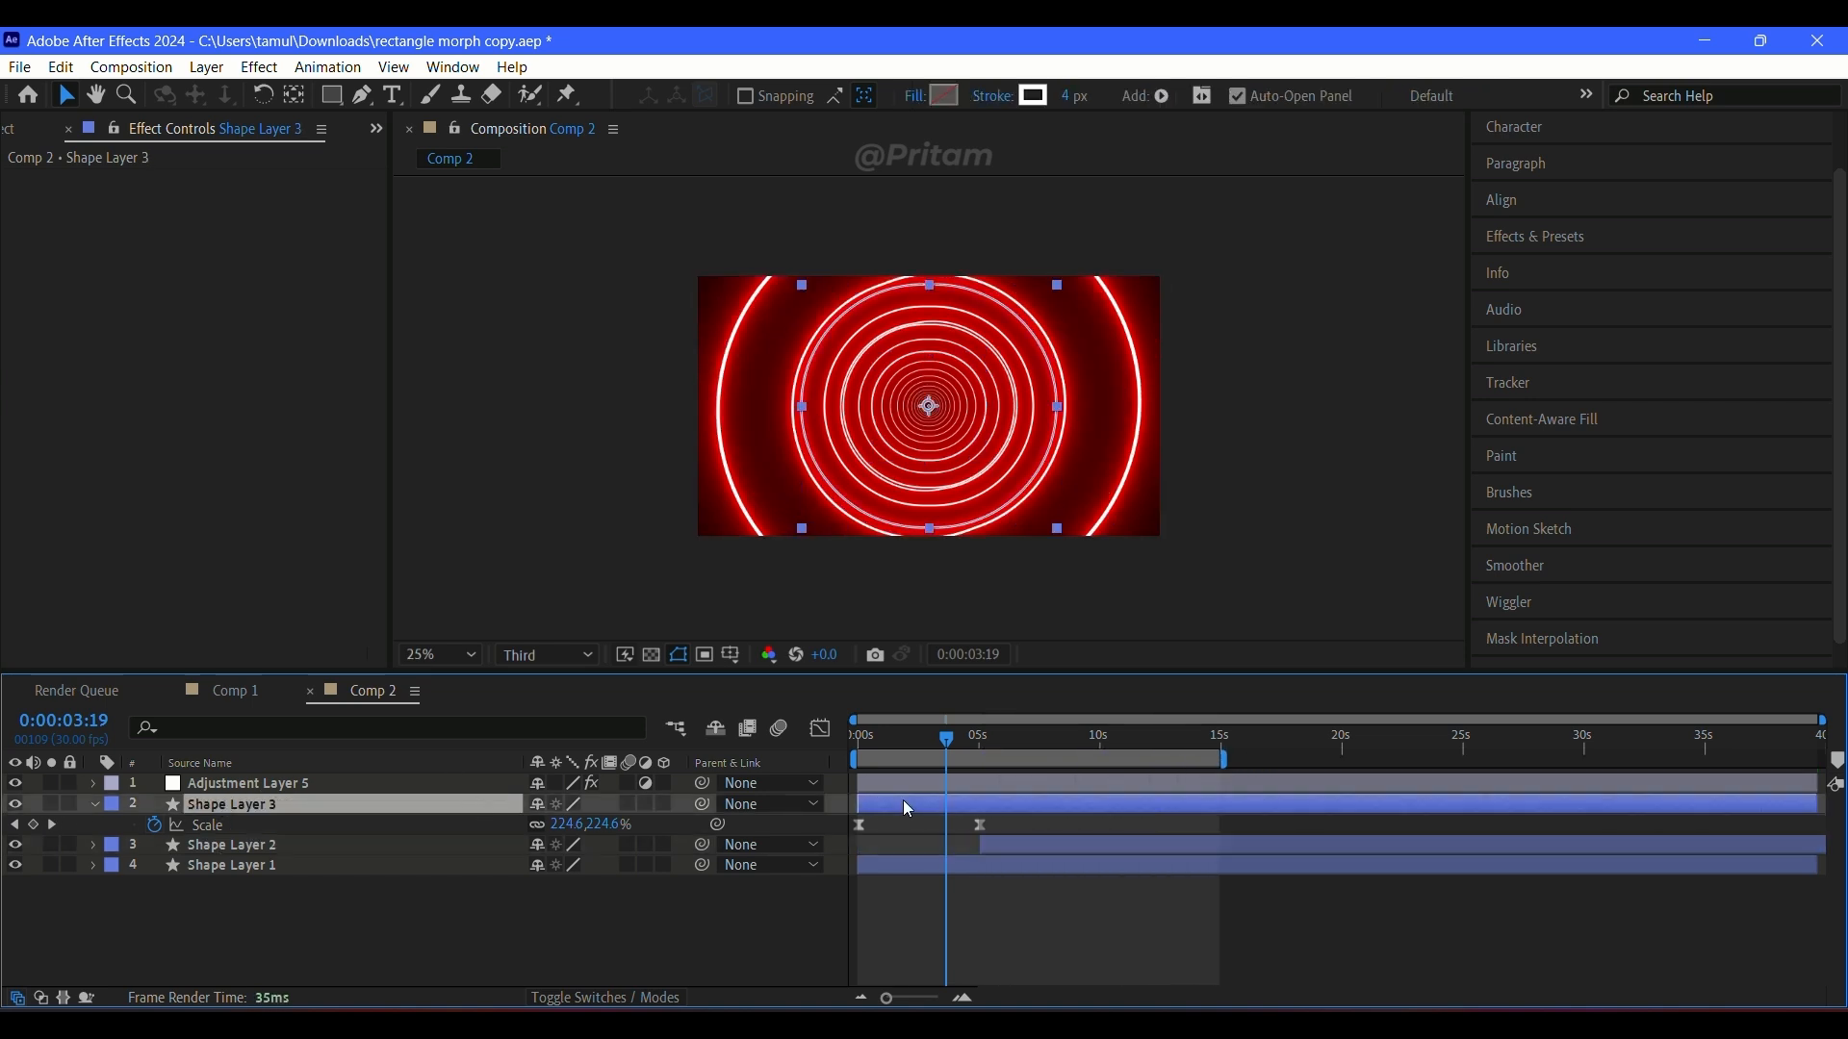
pyautogui.moveTo(903, 800); pyautogui.dragTo(1150, 820)
pyautogui.click(871, 737)
pyautogui.press('space')
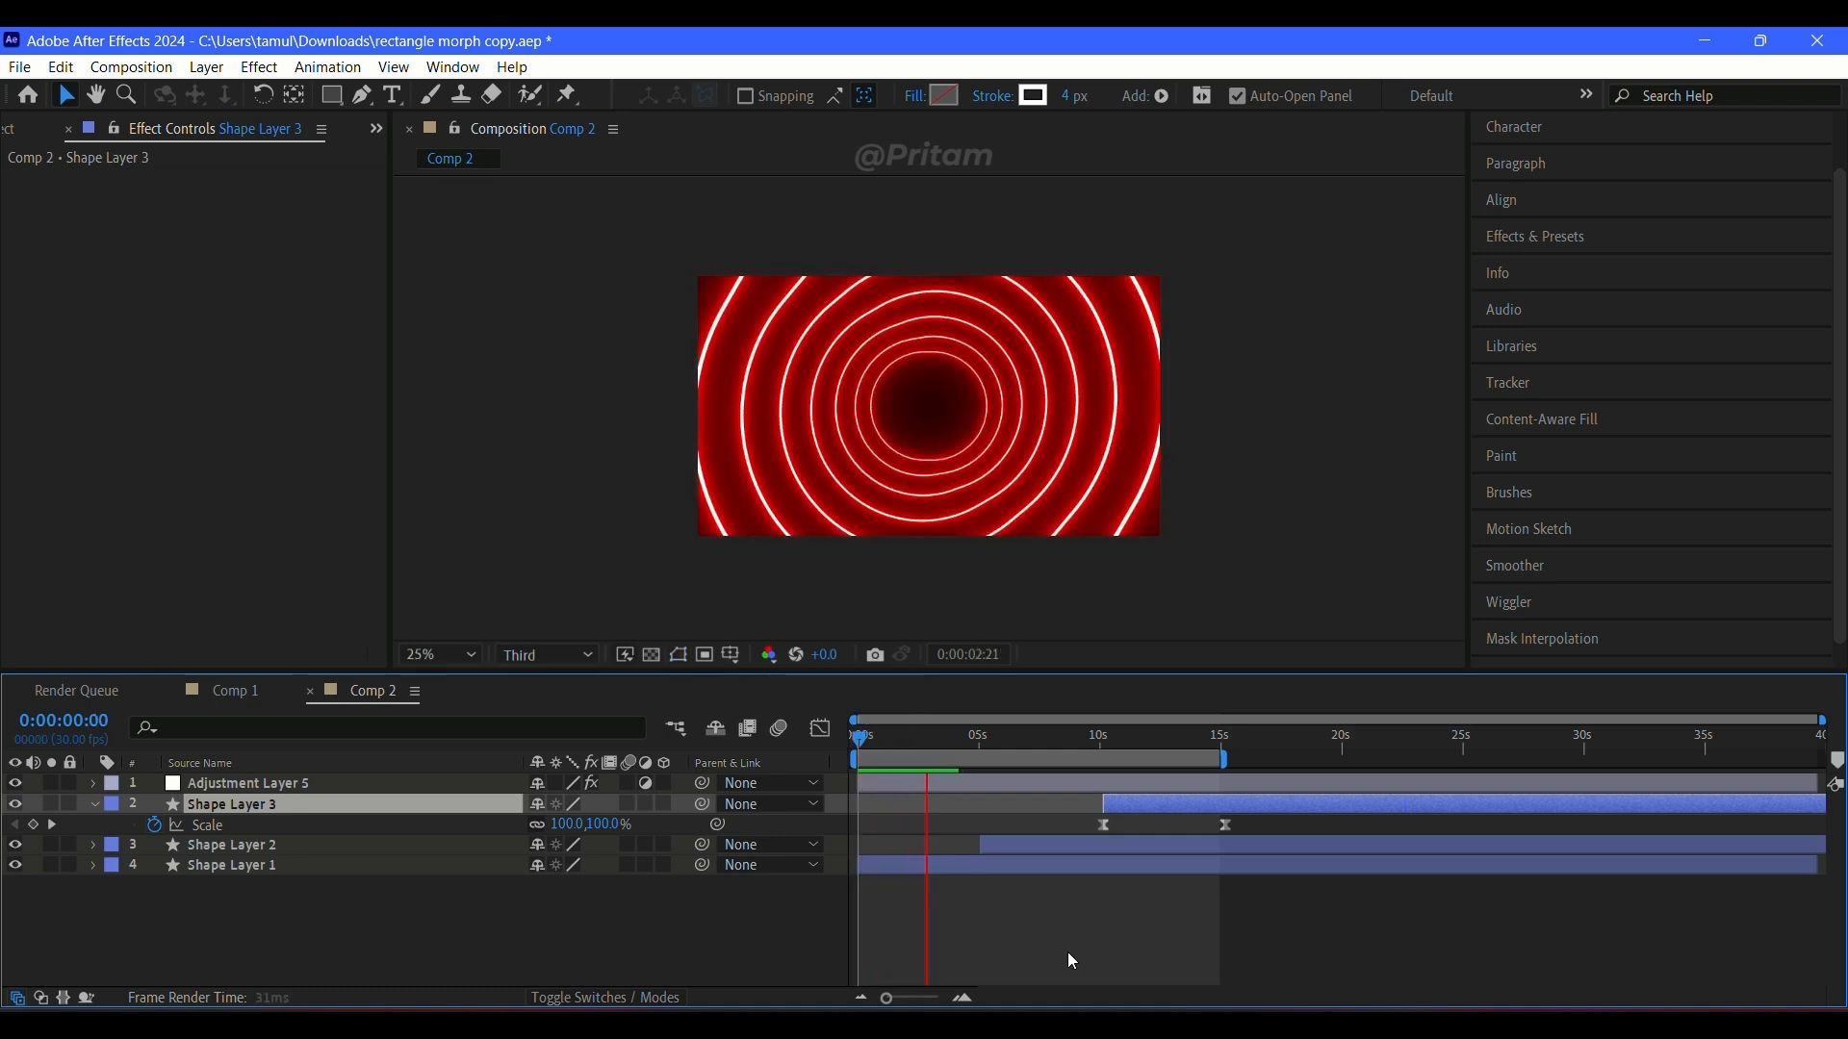
pyautogui.click(415, 658)
pyautogui.click(477, 228)
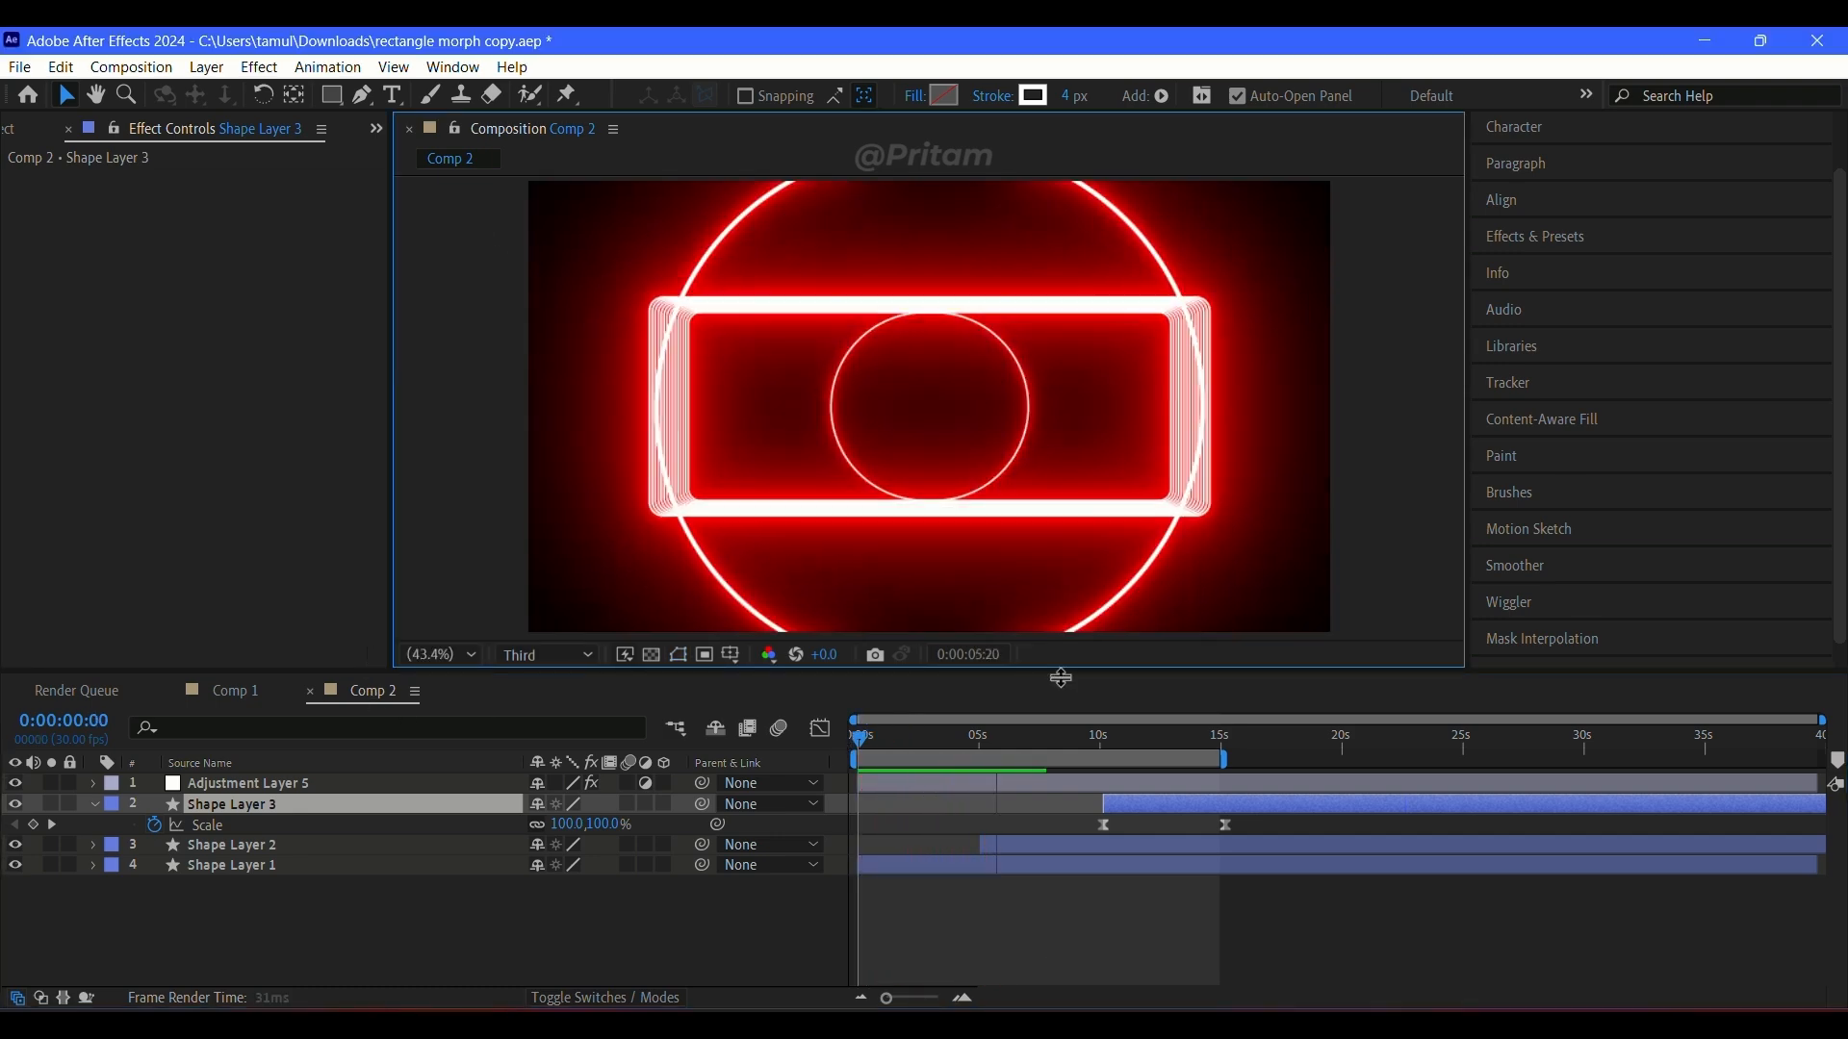
# Step: Split Shape Layer 1 at about 5 seconds and Shape Layer 2 at about 10 seconds, deleting the parts after each cut
pyautogui.moveTo(1044, 735); pyautogui.dragTo(1103, 772)
pyautogui.click(974, 865)
pyautogui.hotkey('ctrl', 'shift', 'd')
pyautogui.press('Delete')
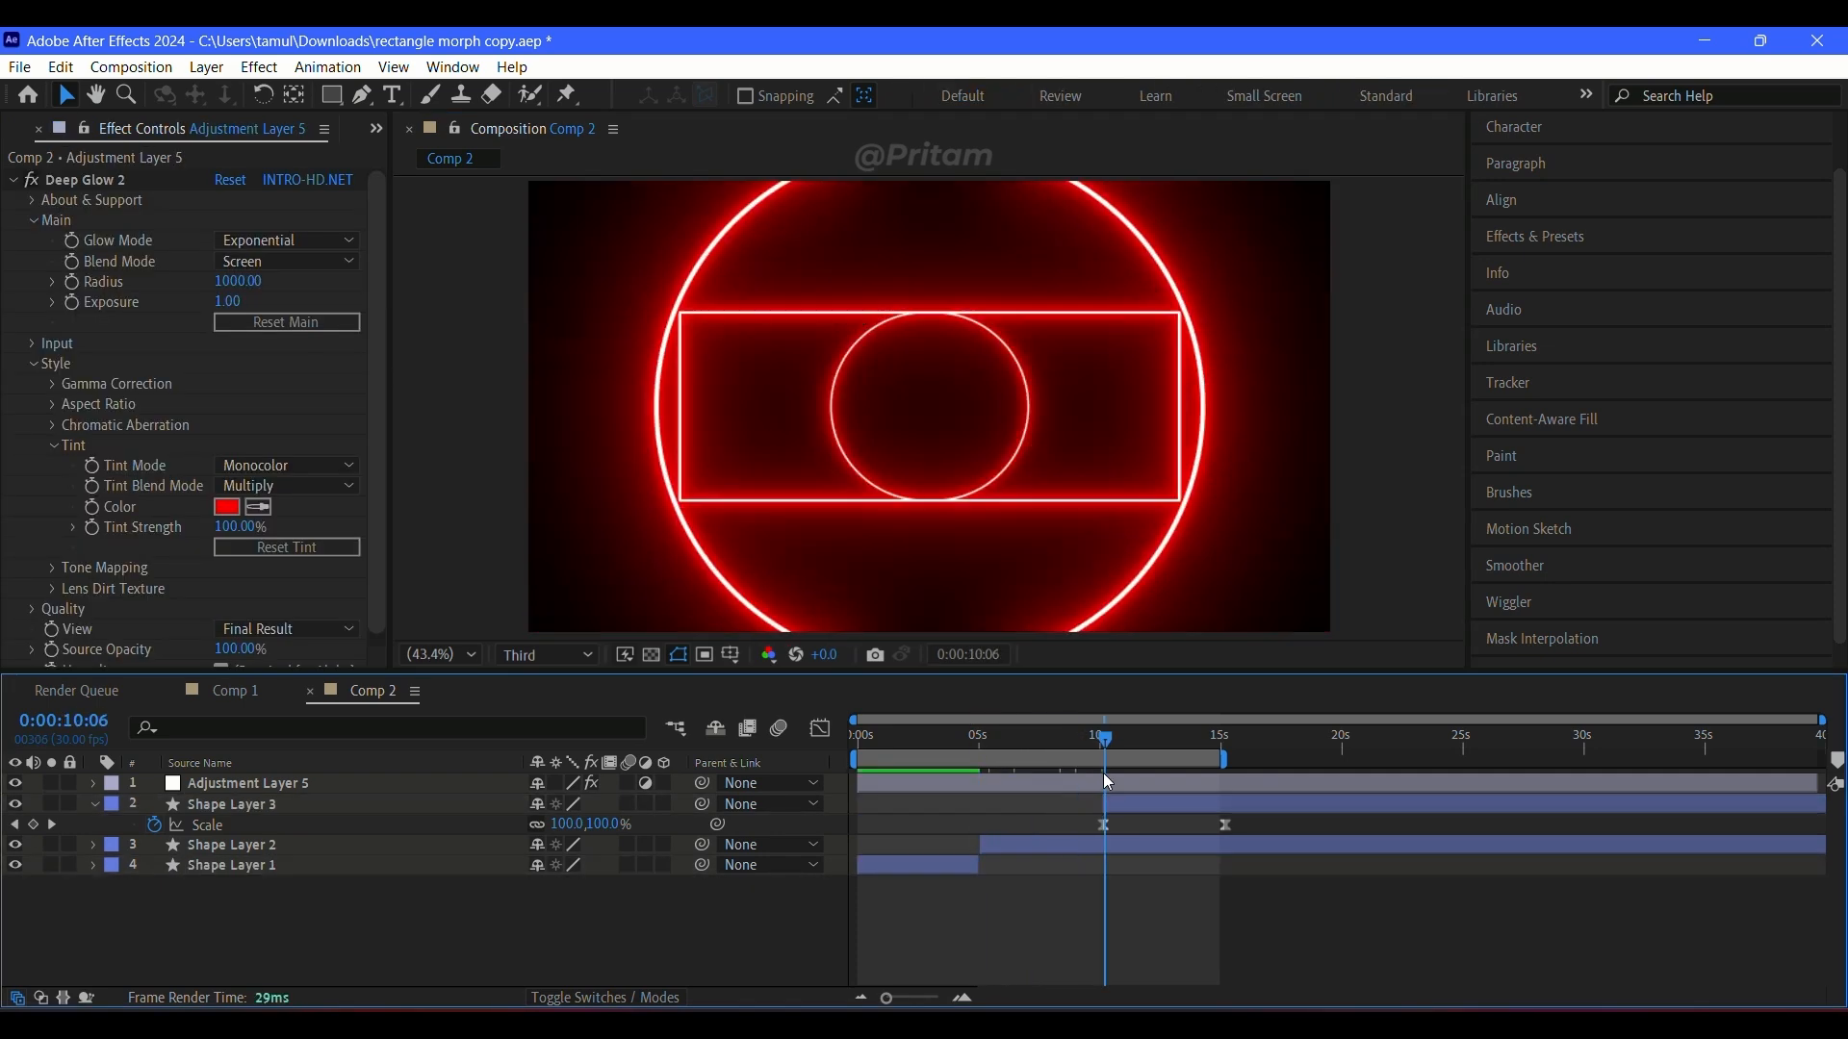
pyautogui.click(1084, 843)
pyautogui.hotkey('ctrl', 'shift', 'd')
pyautogui.press('Delete')
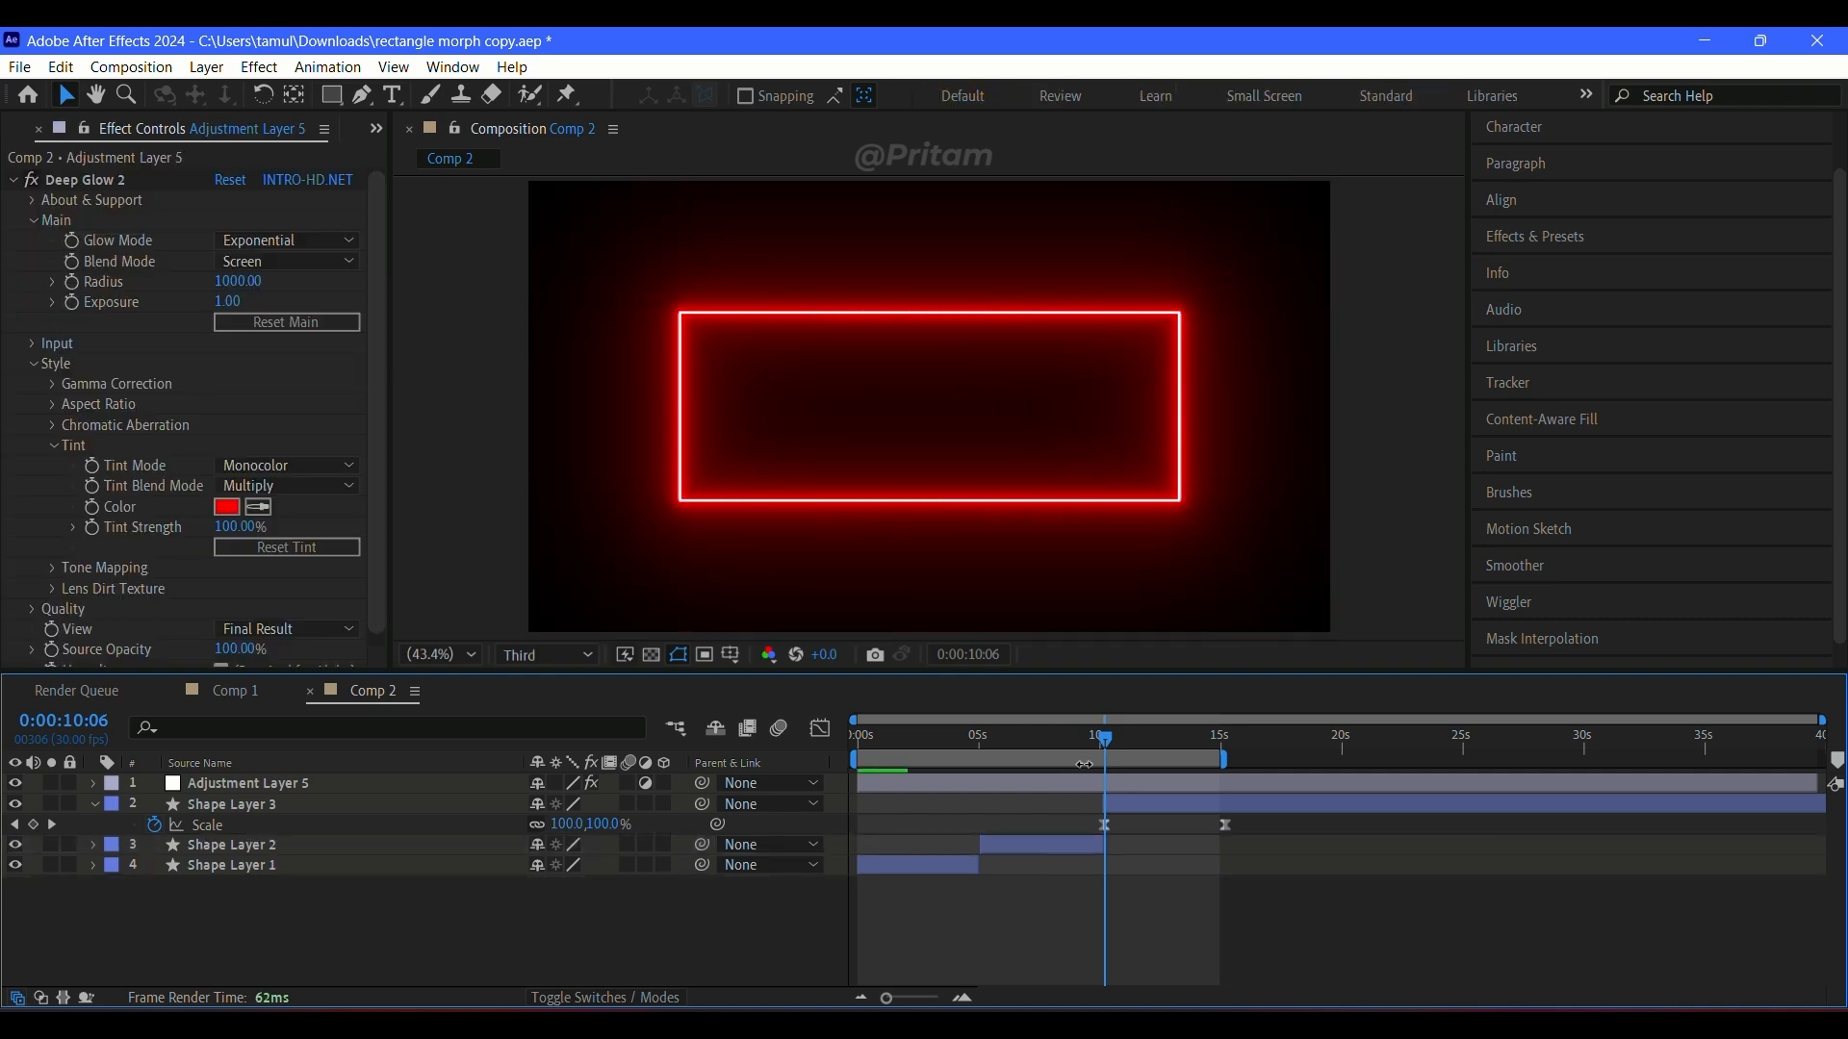
# Step: Preview the trimmed three-layer sequence from the start and scrub through it
pyautogui.press('Home')
pyautogui.press('space')
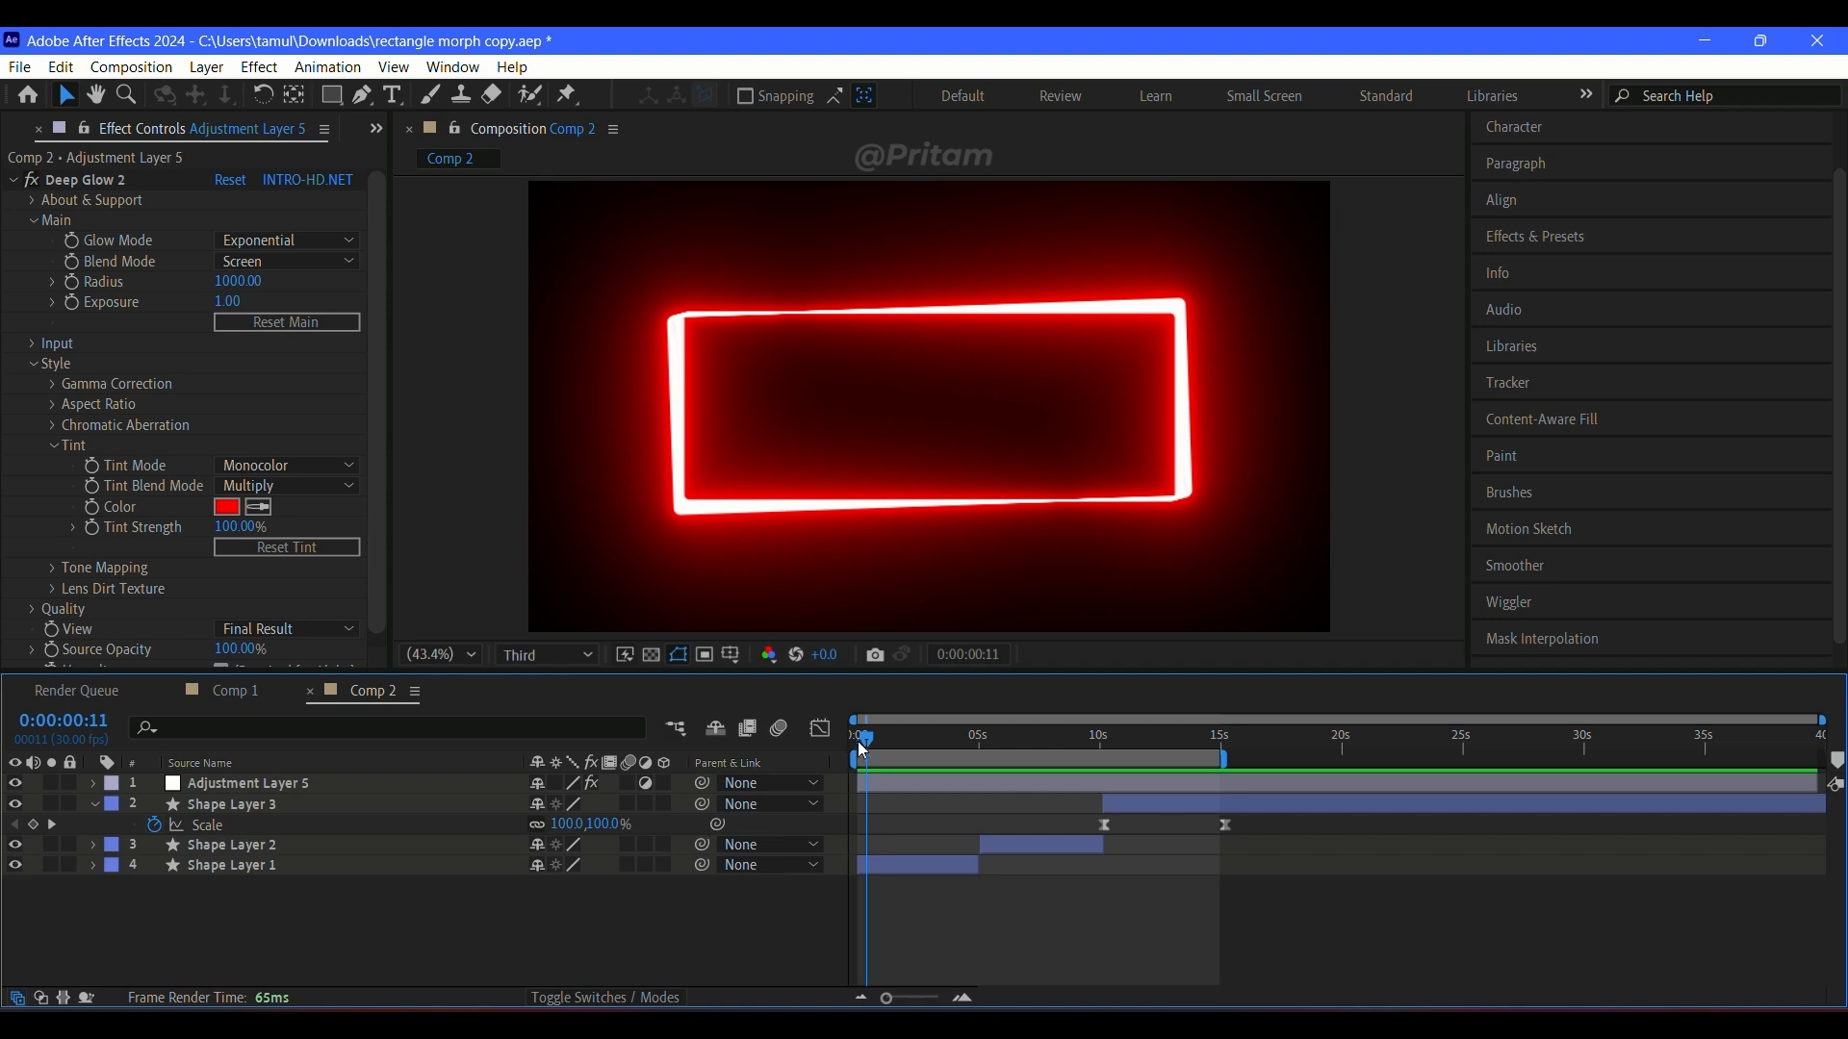
pyautogui.moveTo(864, 751); pyautogui.dragTo(916, 789)
pyautogui.press('k')
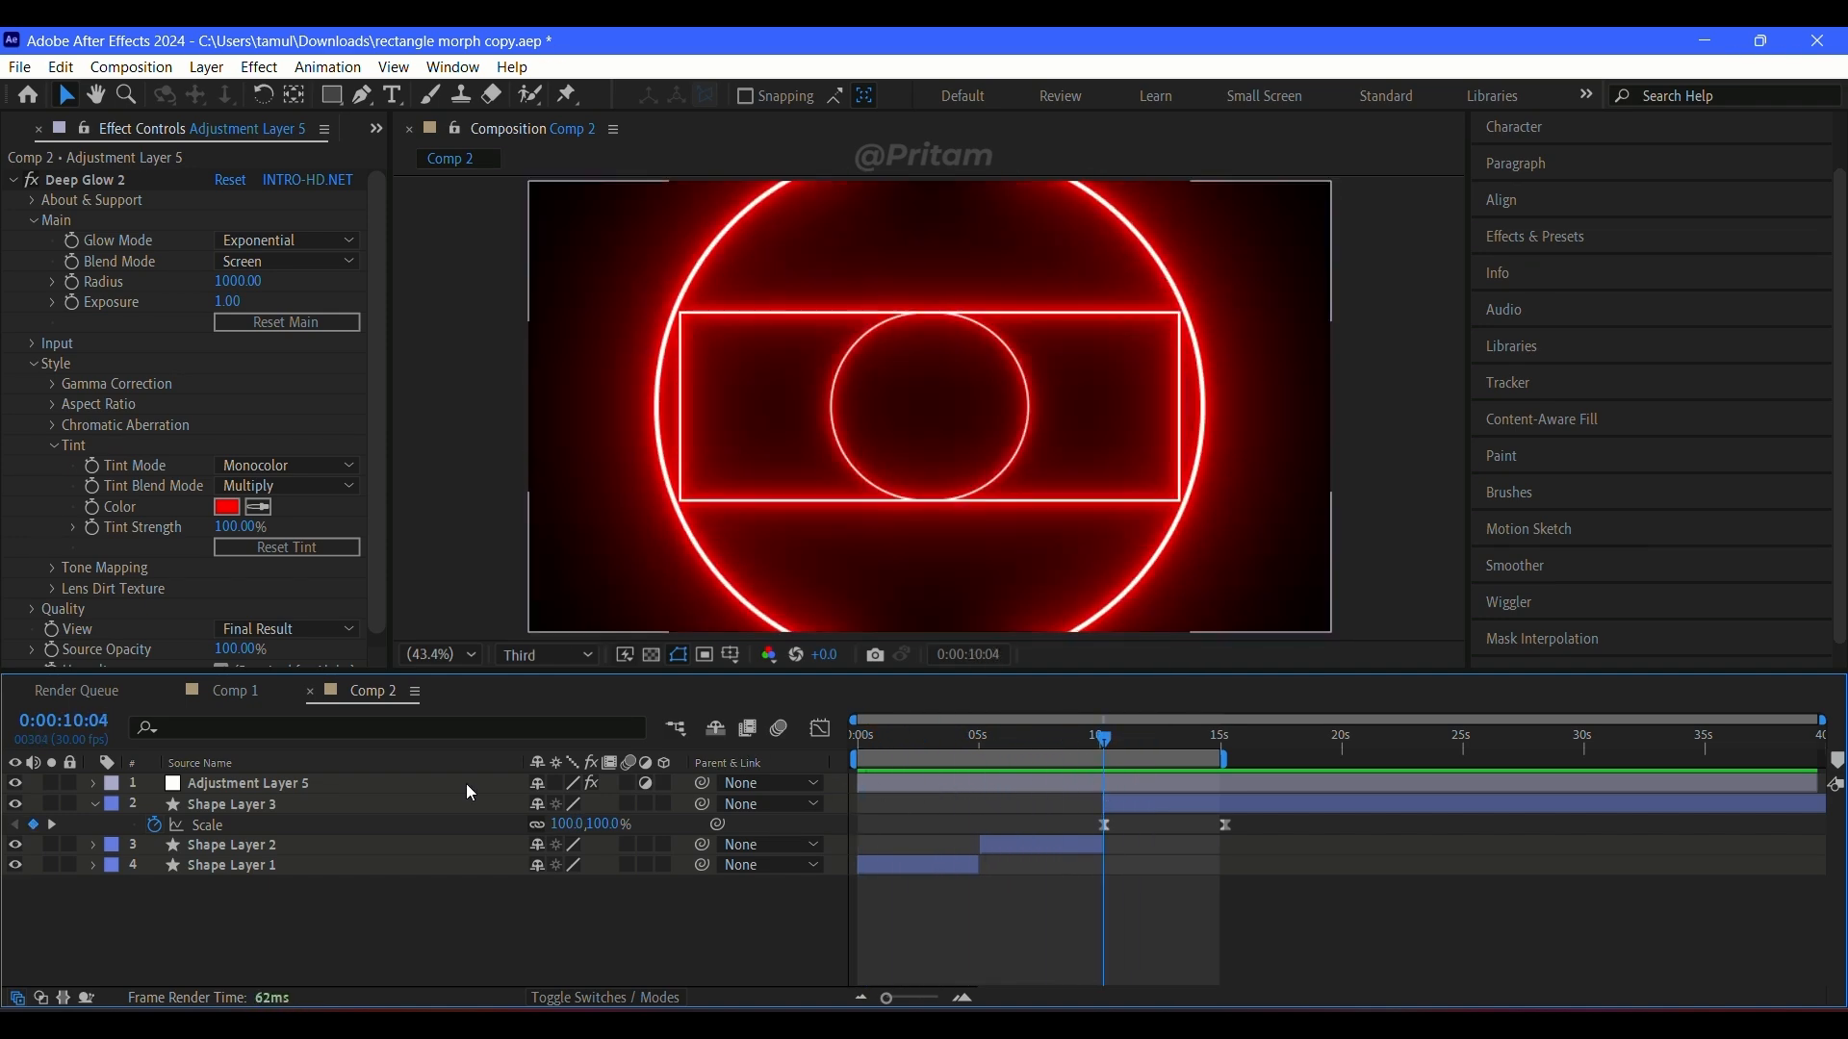
# Step: Collapse the expanded properties of Shape Layer 3 and Adjustment Layer 5 in the timeline
pyautogui.click(94, 805)
pyautogui.click(94, 784)
pyautogui.click(210, 884)
pyautogui.click(96, 790)
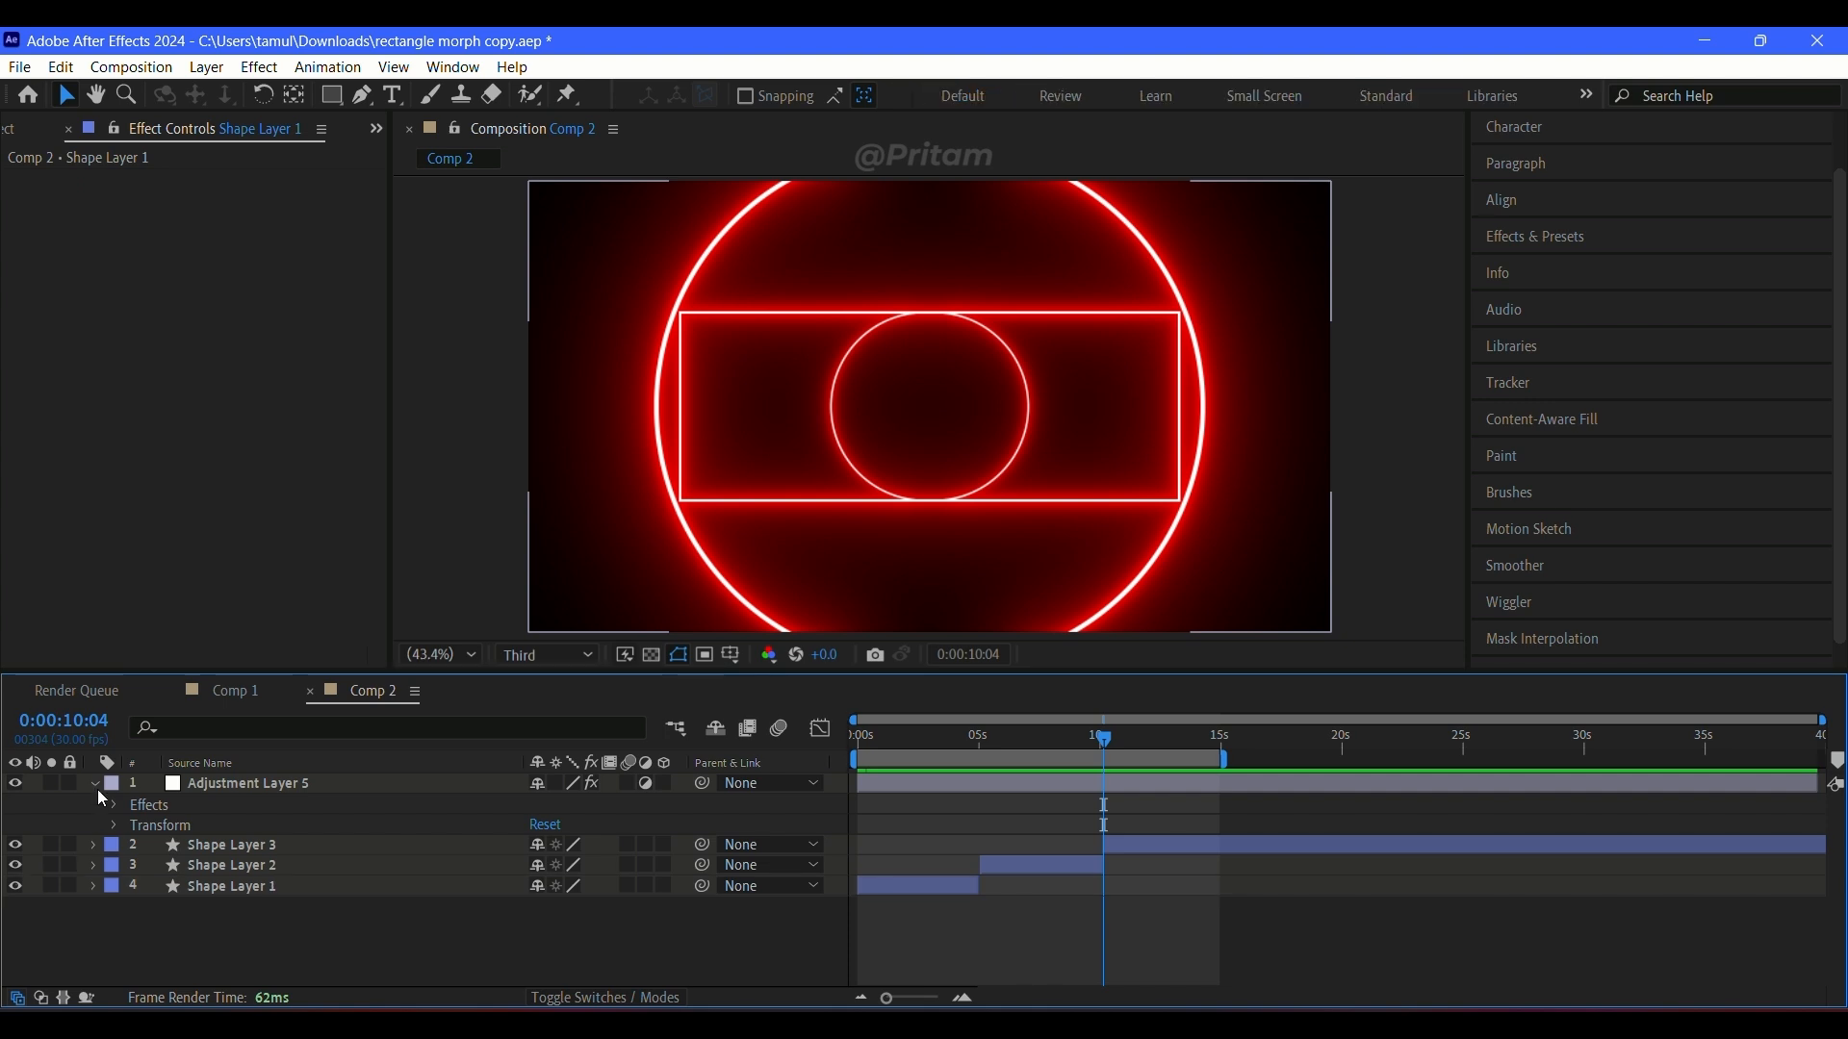
# Step: Hide Adjustment Layer 5, then add Wiggle Paths to Shape Layer 3 and expand its settings
pyautogui.click(95, 783)
pyautogui.click(16, 784)
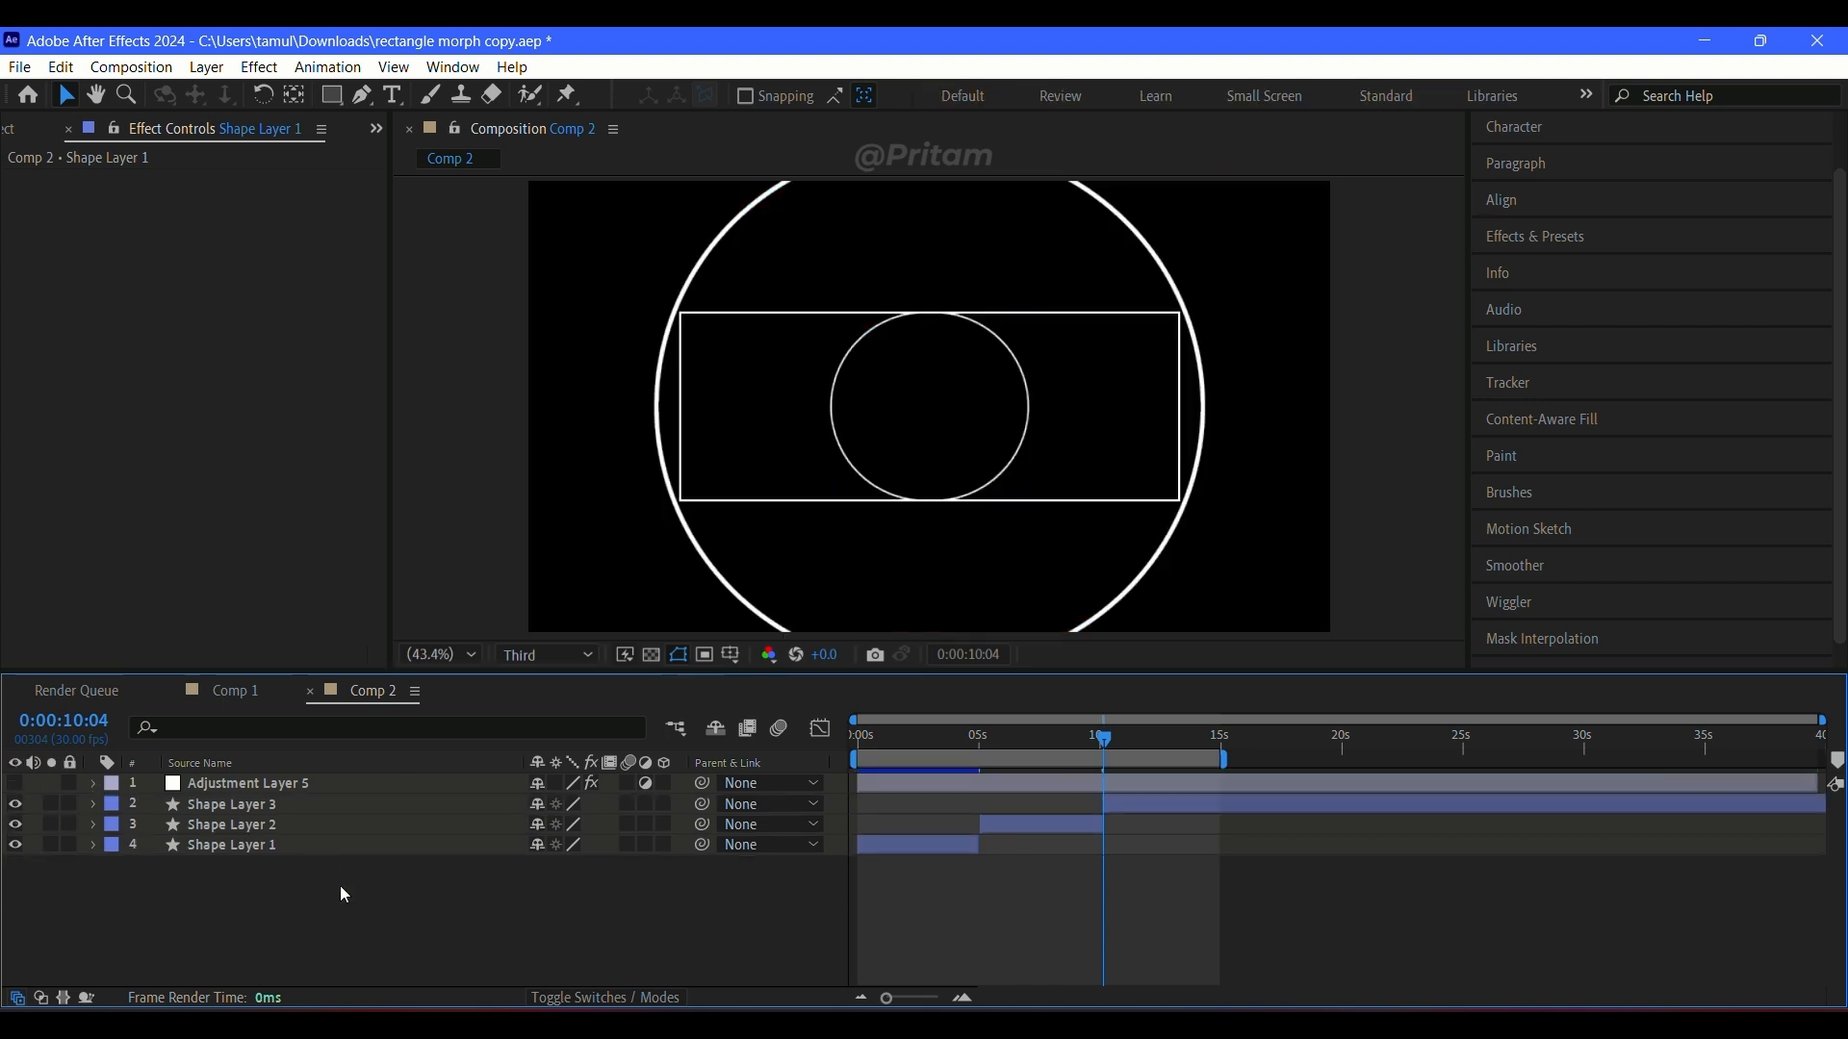
pyautogui.click(93, 805)
pyautogui.click(678, 827)
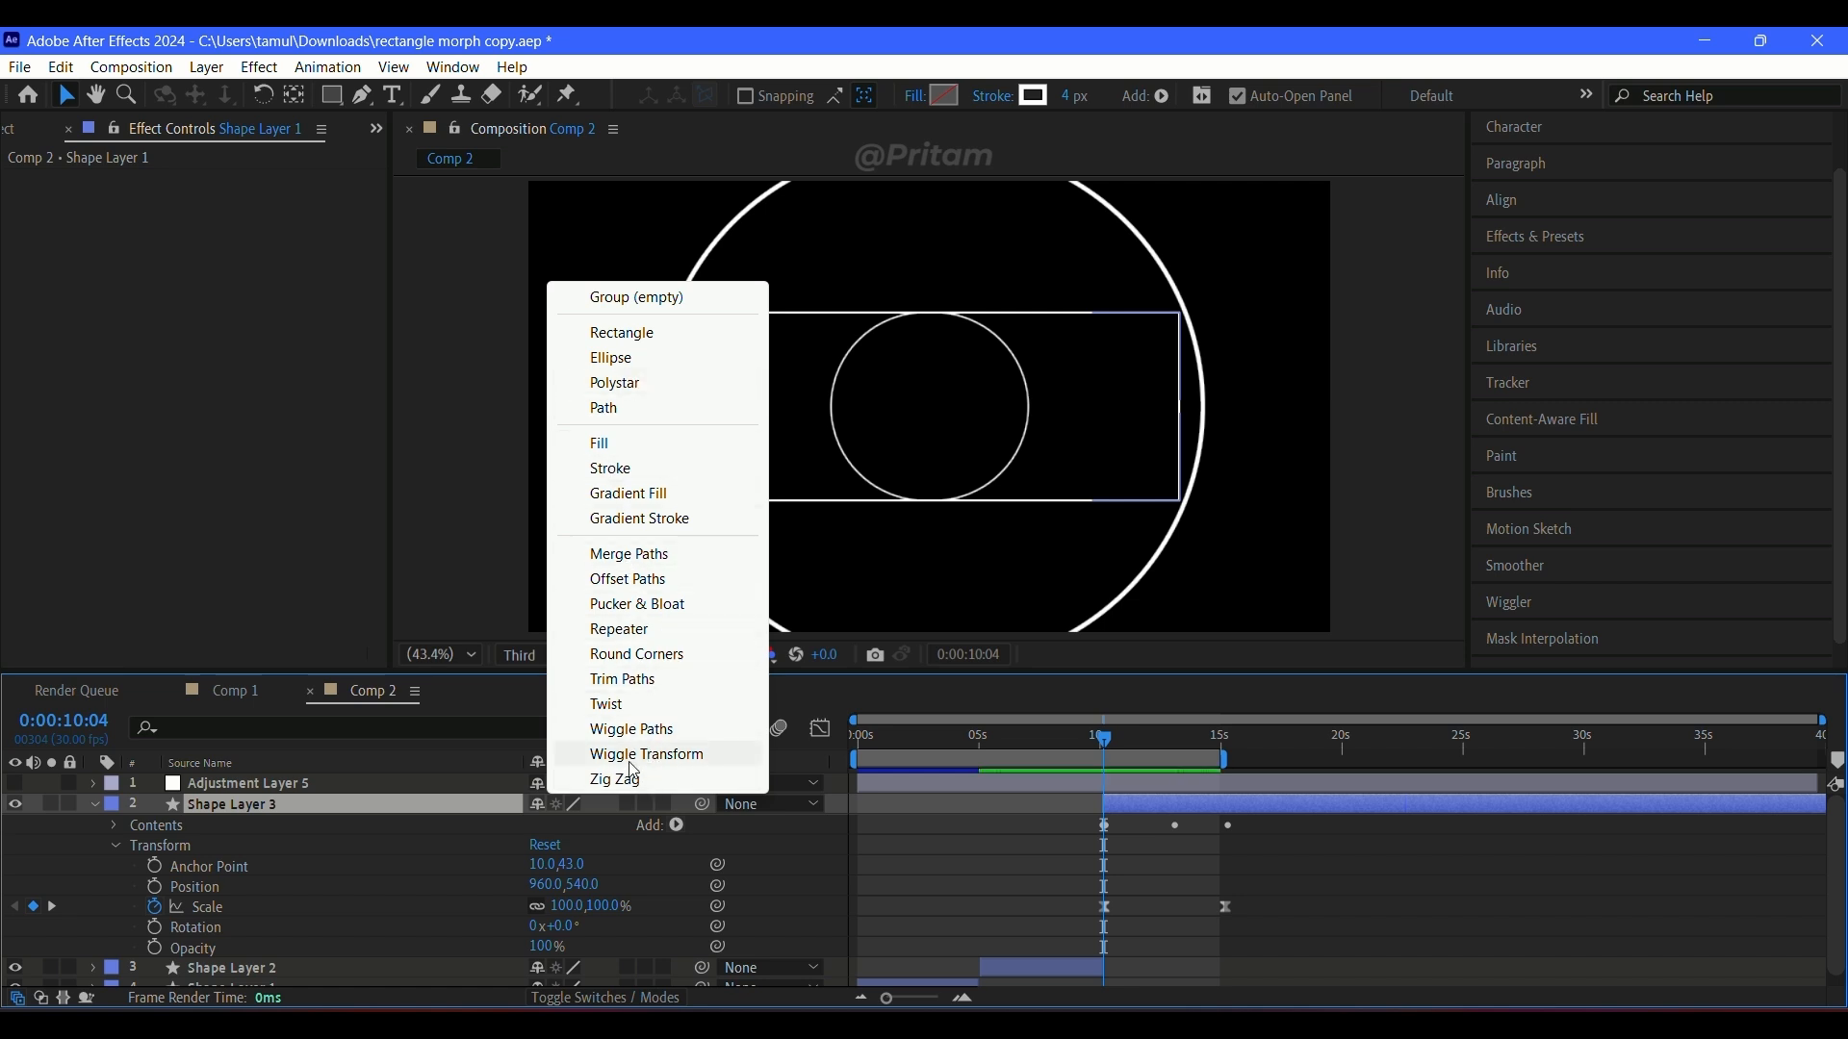
pyautogui.click(636, 732)
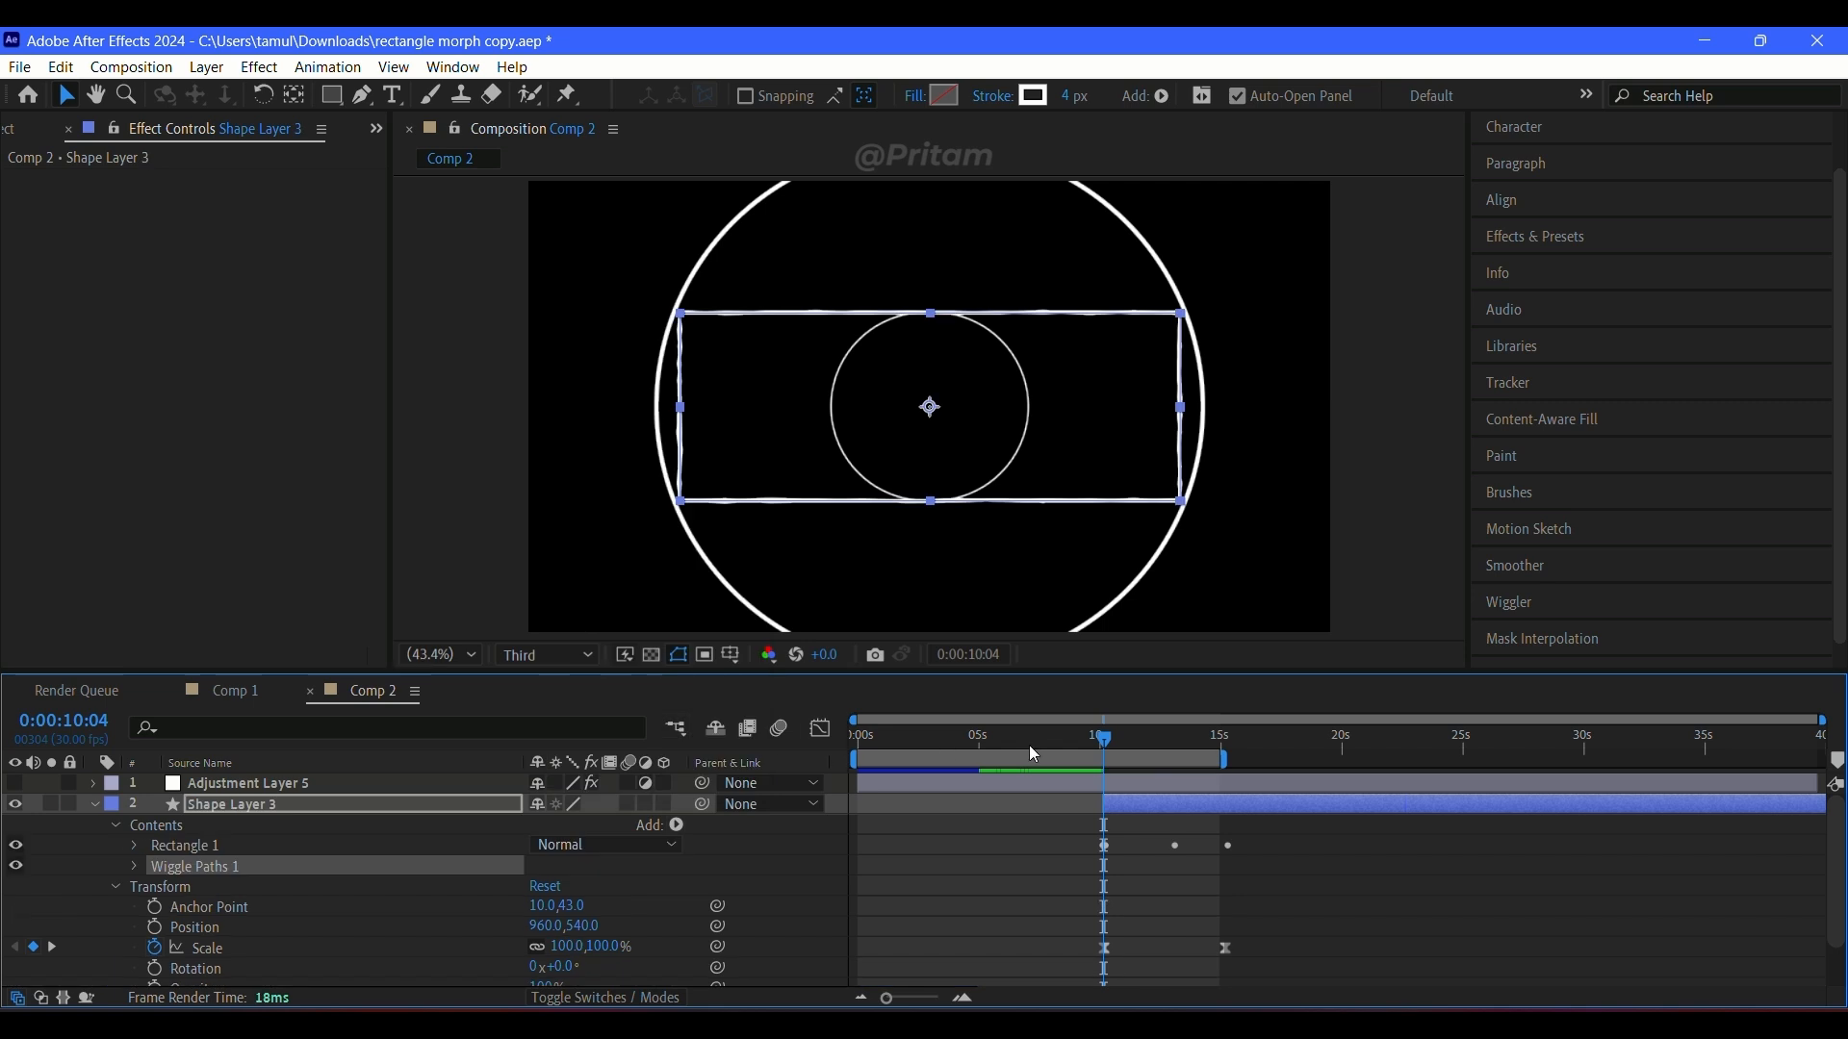
pyautogui.click(135, 866)
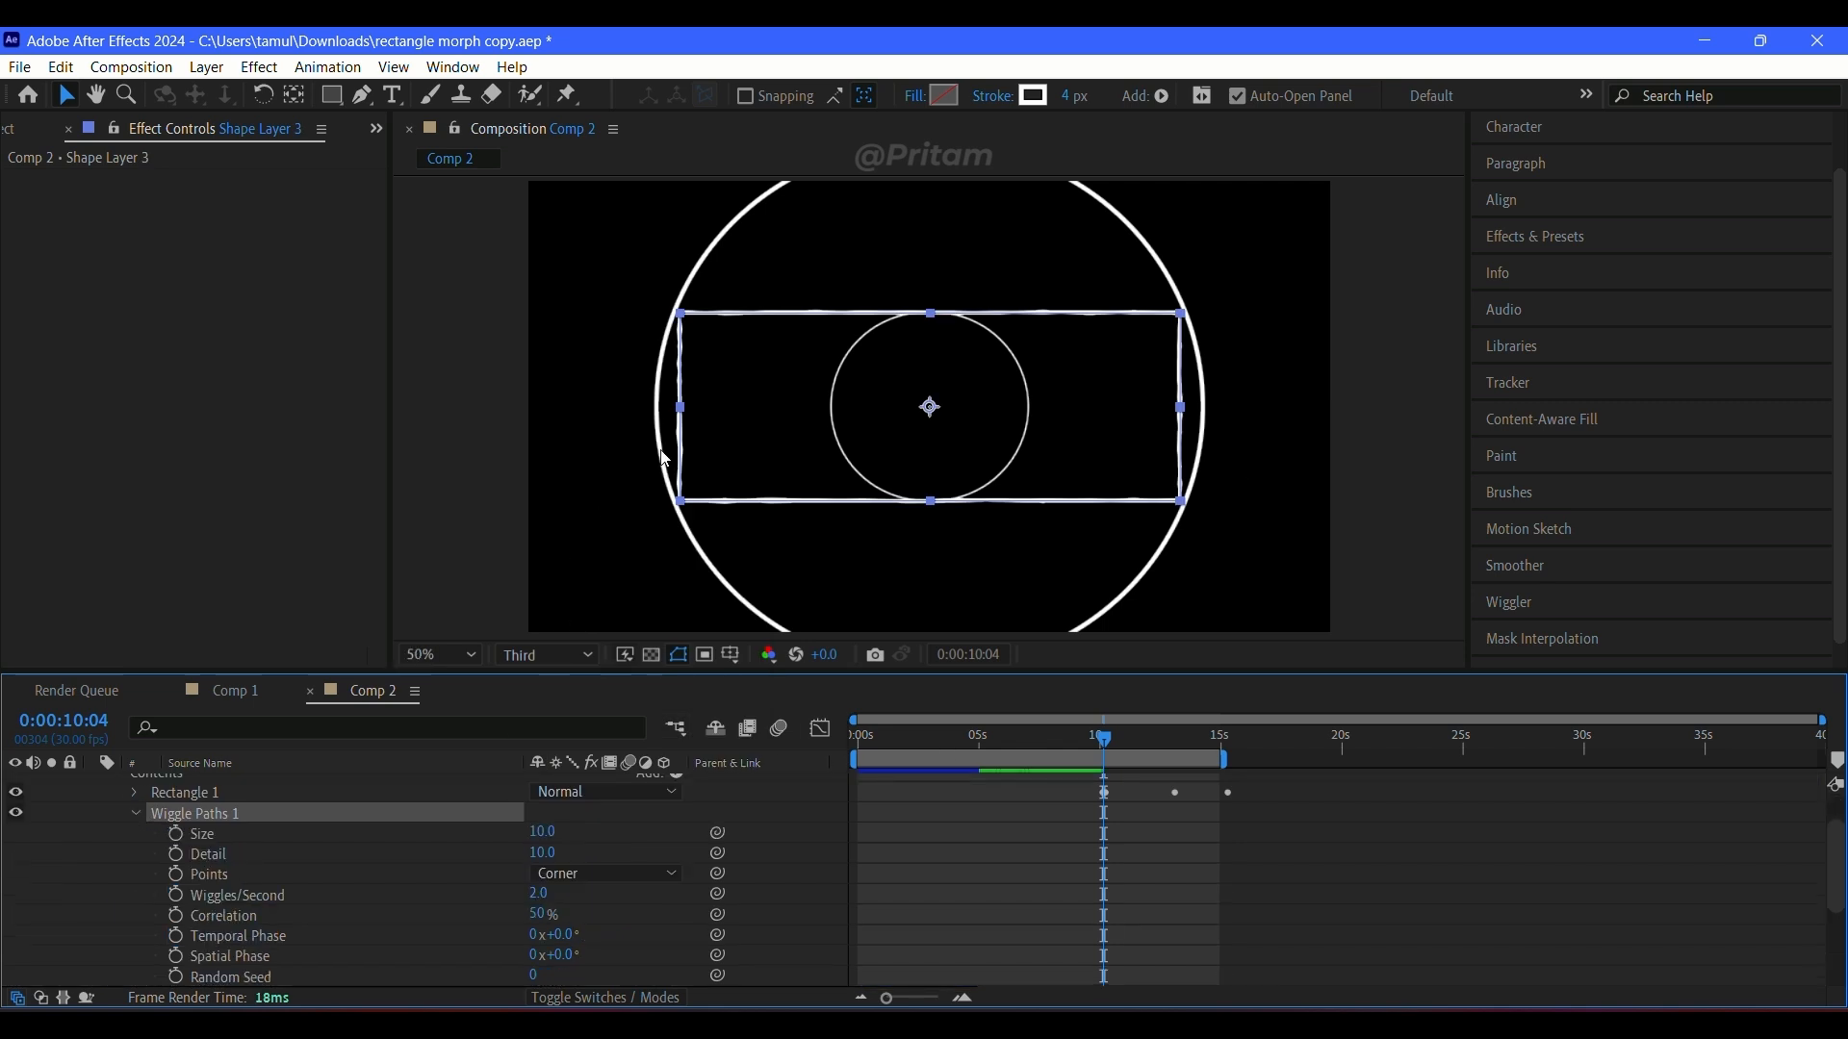
# Step: Inspect the composition at 200% and 50% magnification in Full resolution, then scrub back to the start
pyautogui.click(441, 655)
pyautogui.click(492, 455)
pyautogui.click(561, 655)
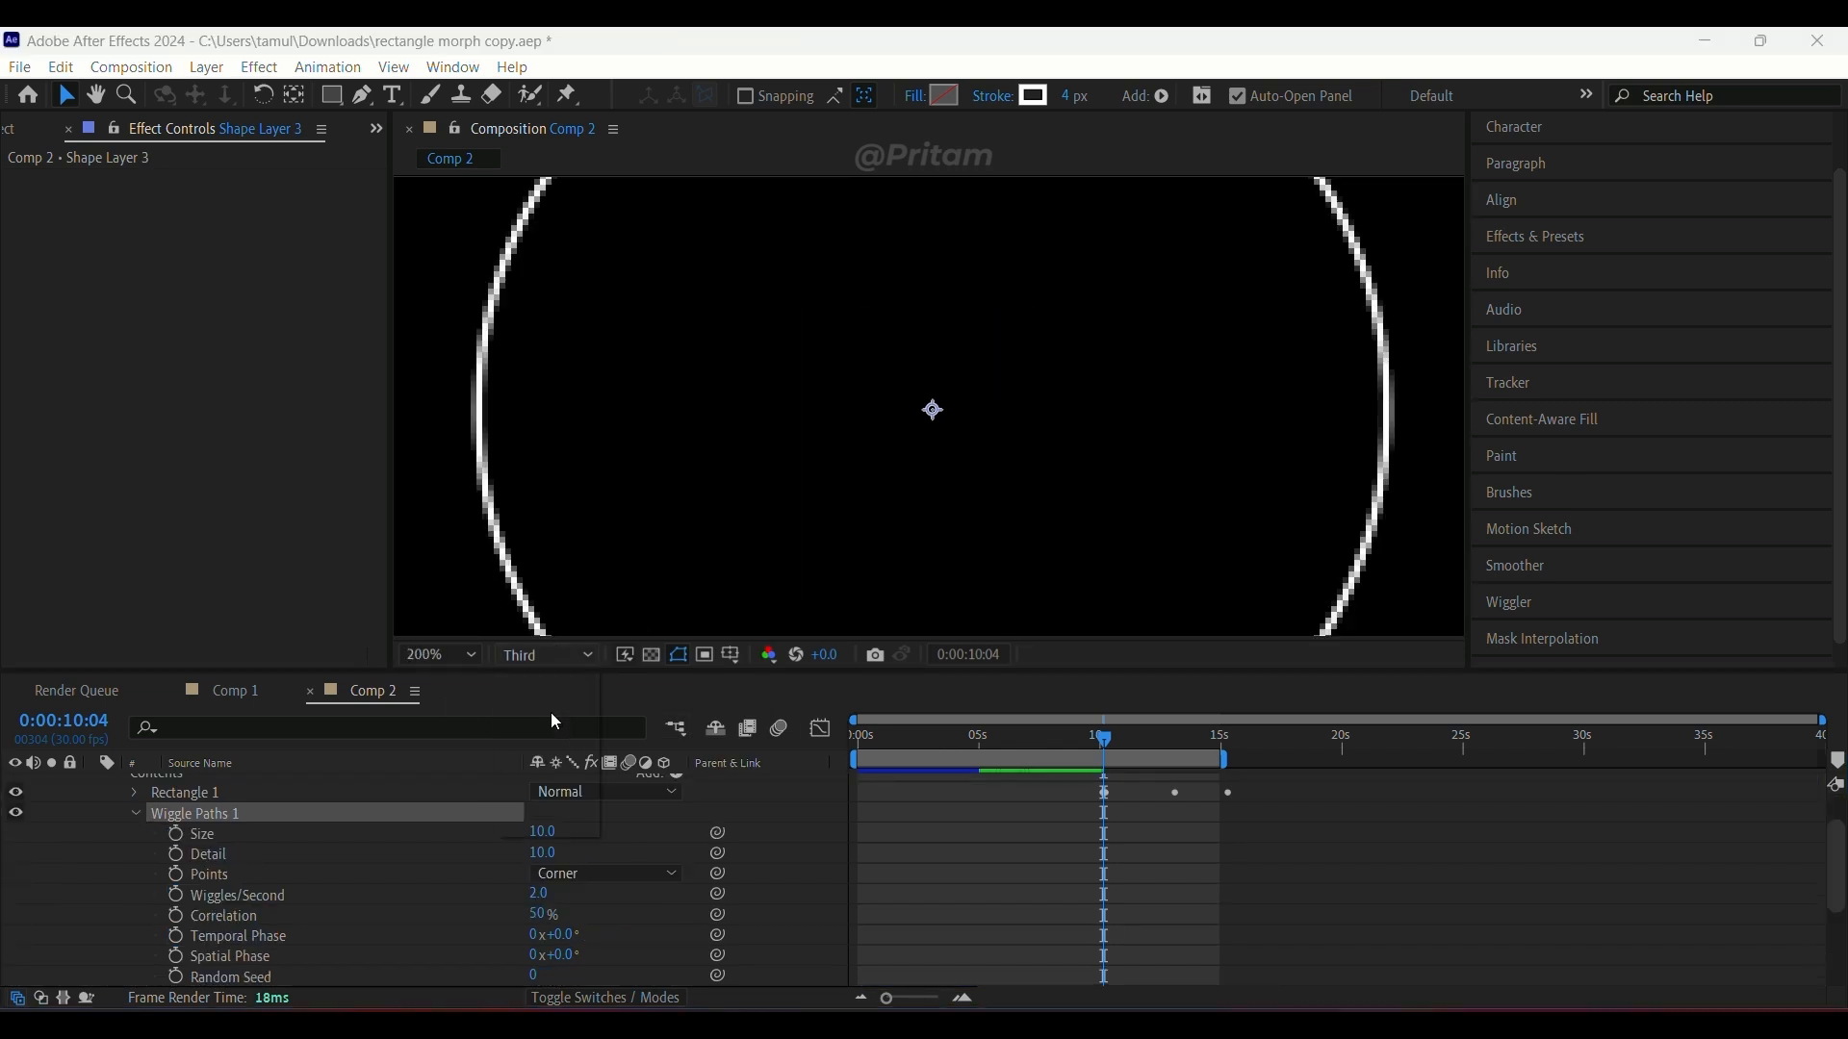
pyautogui.click(550, 676)
pyautogui.moveTo(549, 844)
pyautogui.mouseDown()
pyautogui.moveTo(613, 844)
pyautogui.moveTo(563, 834)
pyautogui.mouseUp()
pyautogui.scroll(-2, 560, 833)
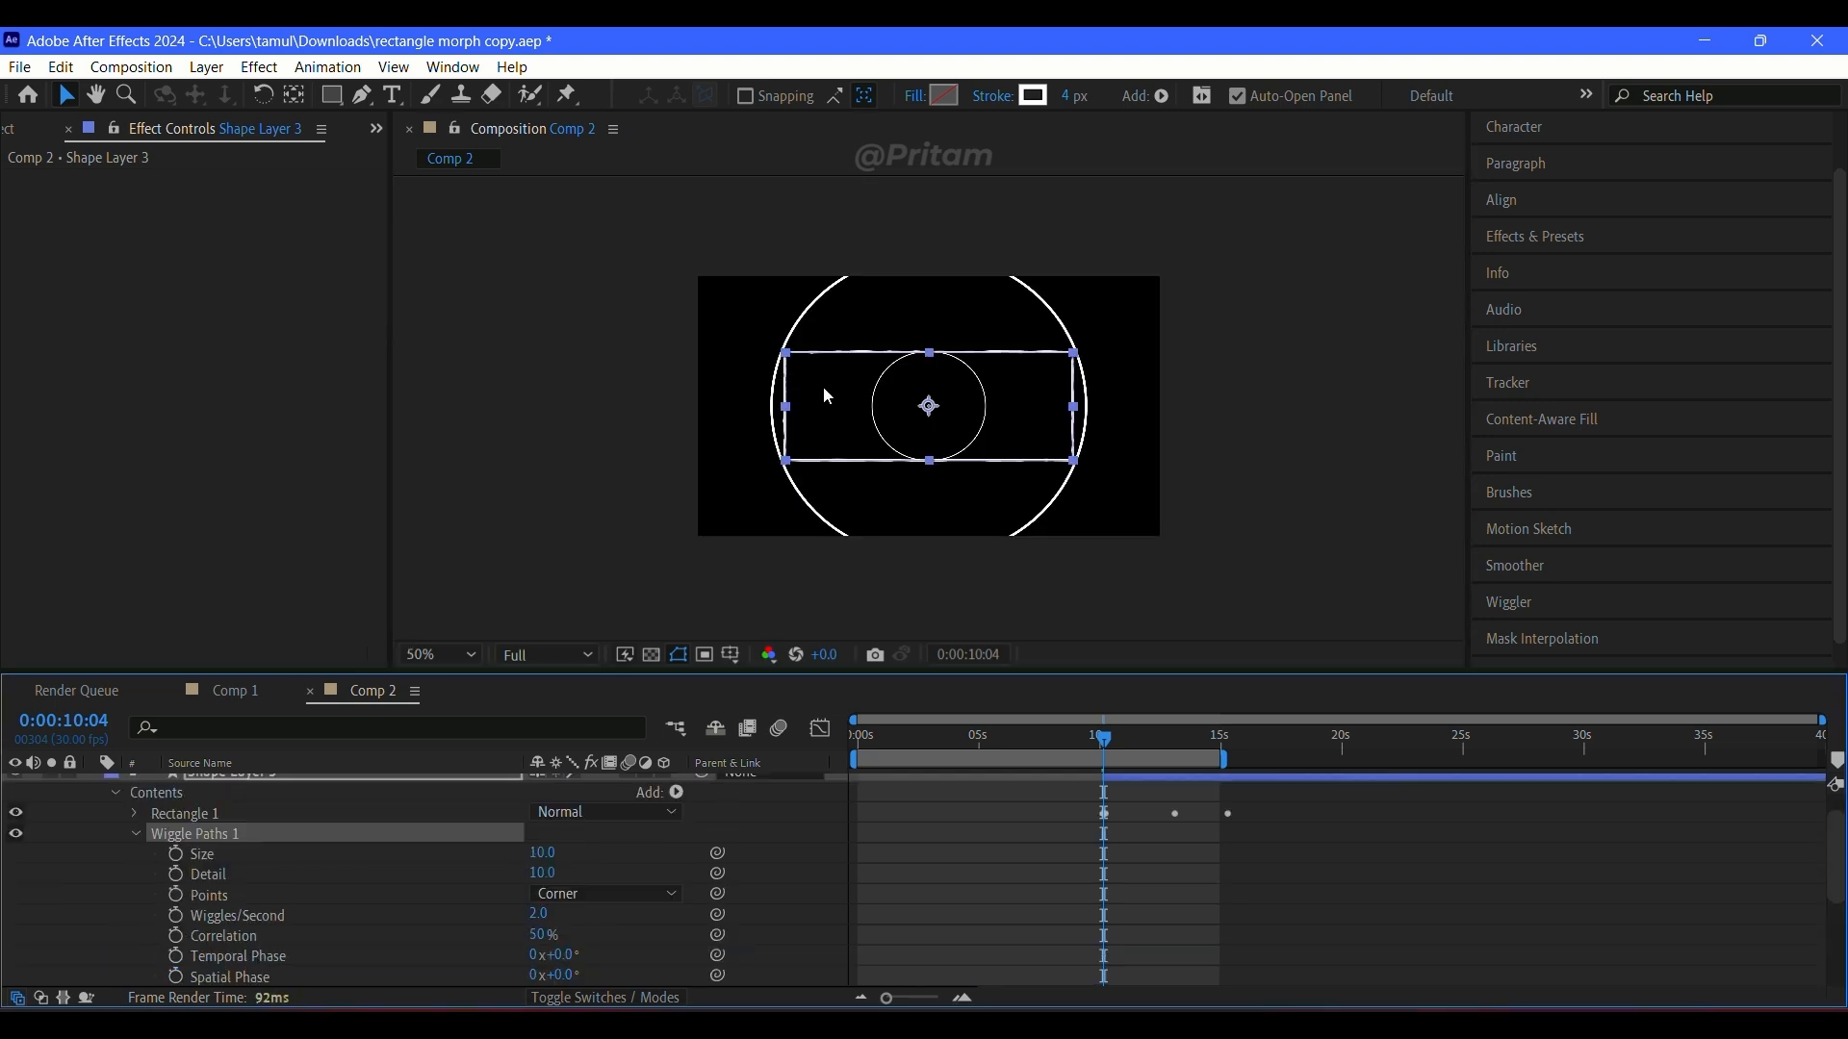
pyautogui.click(917, 742)
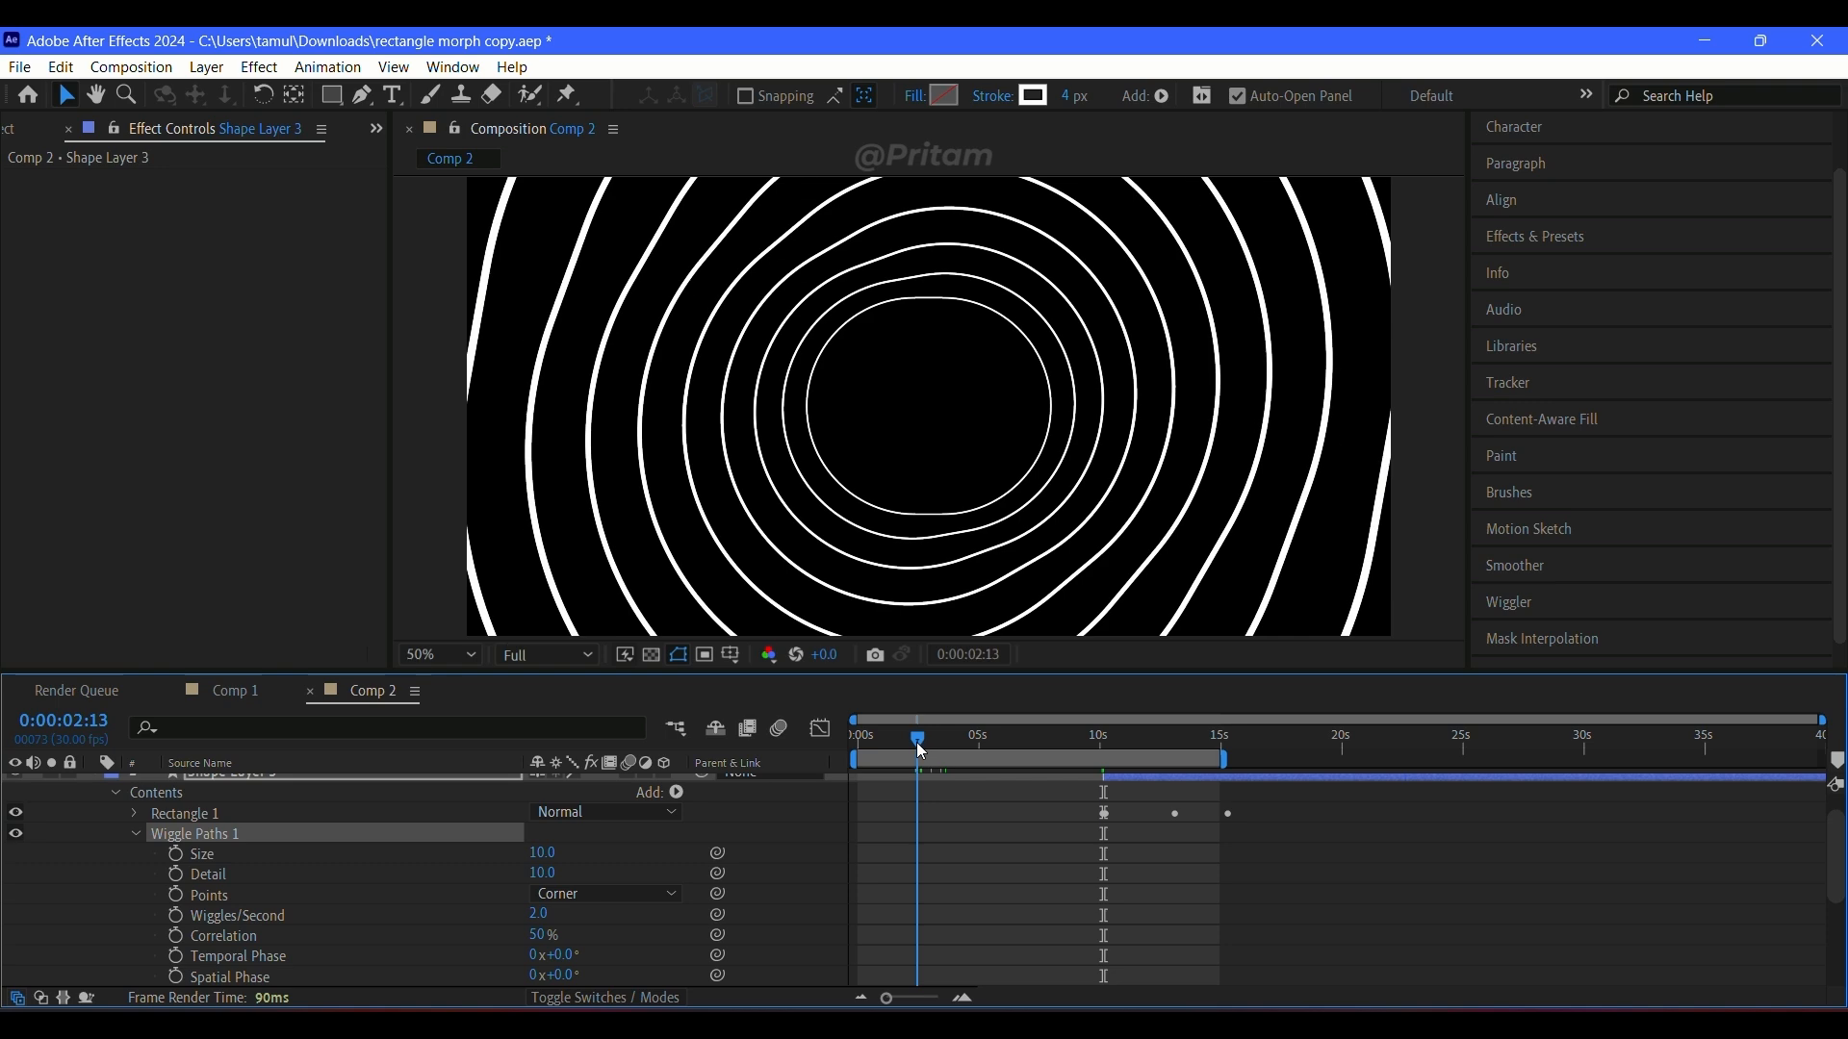
pyautogui.moveTo(917, 742); pyautogui.dragTo(838, 764)
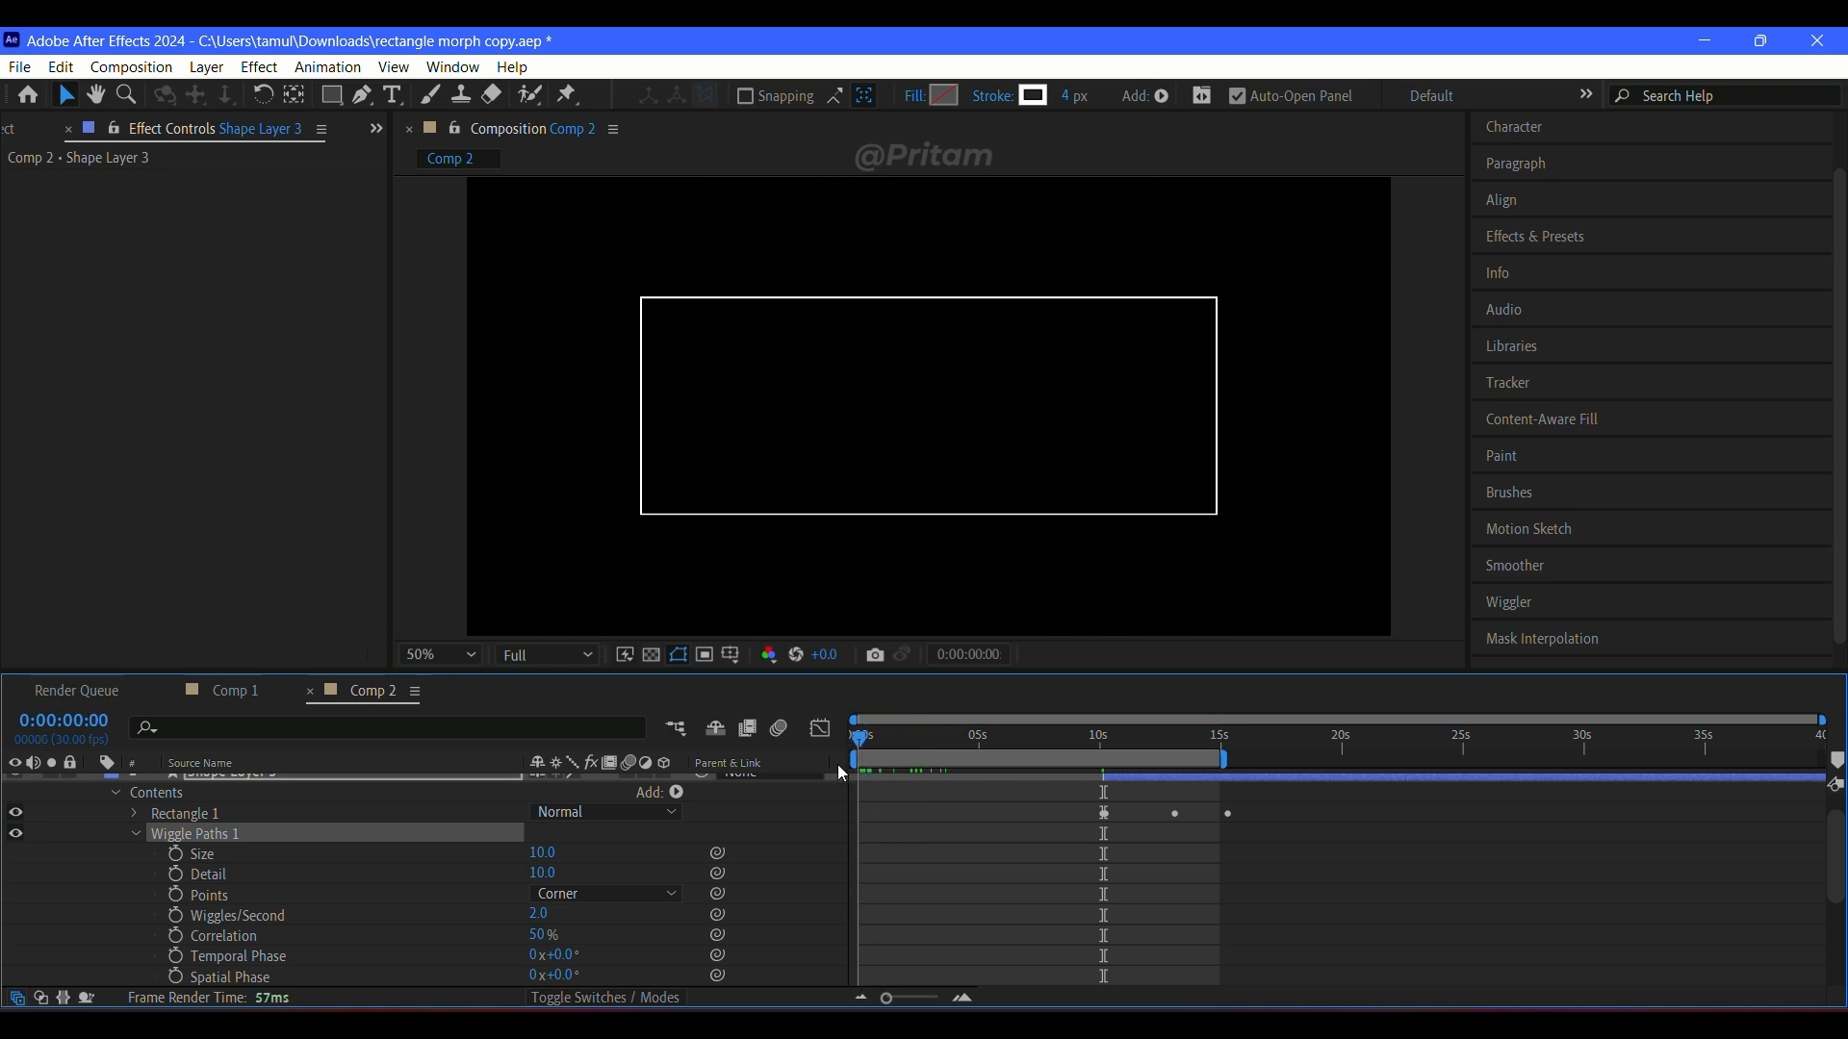
# Step: Try a Wiggle Paths detail of 36, then undo it and remove Wiggle Paths from Shape Layer 3
pyautogui.moveTo(544, 870); pyautogui.dragTo(601, 873)
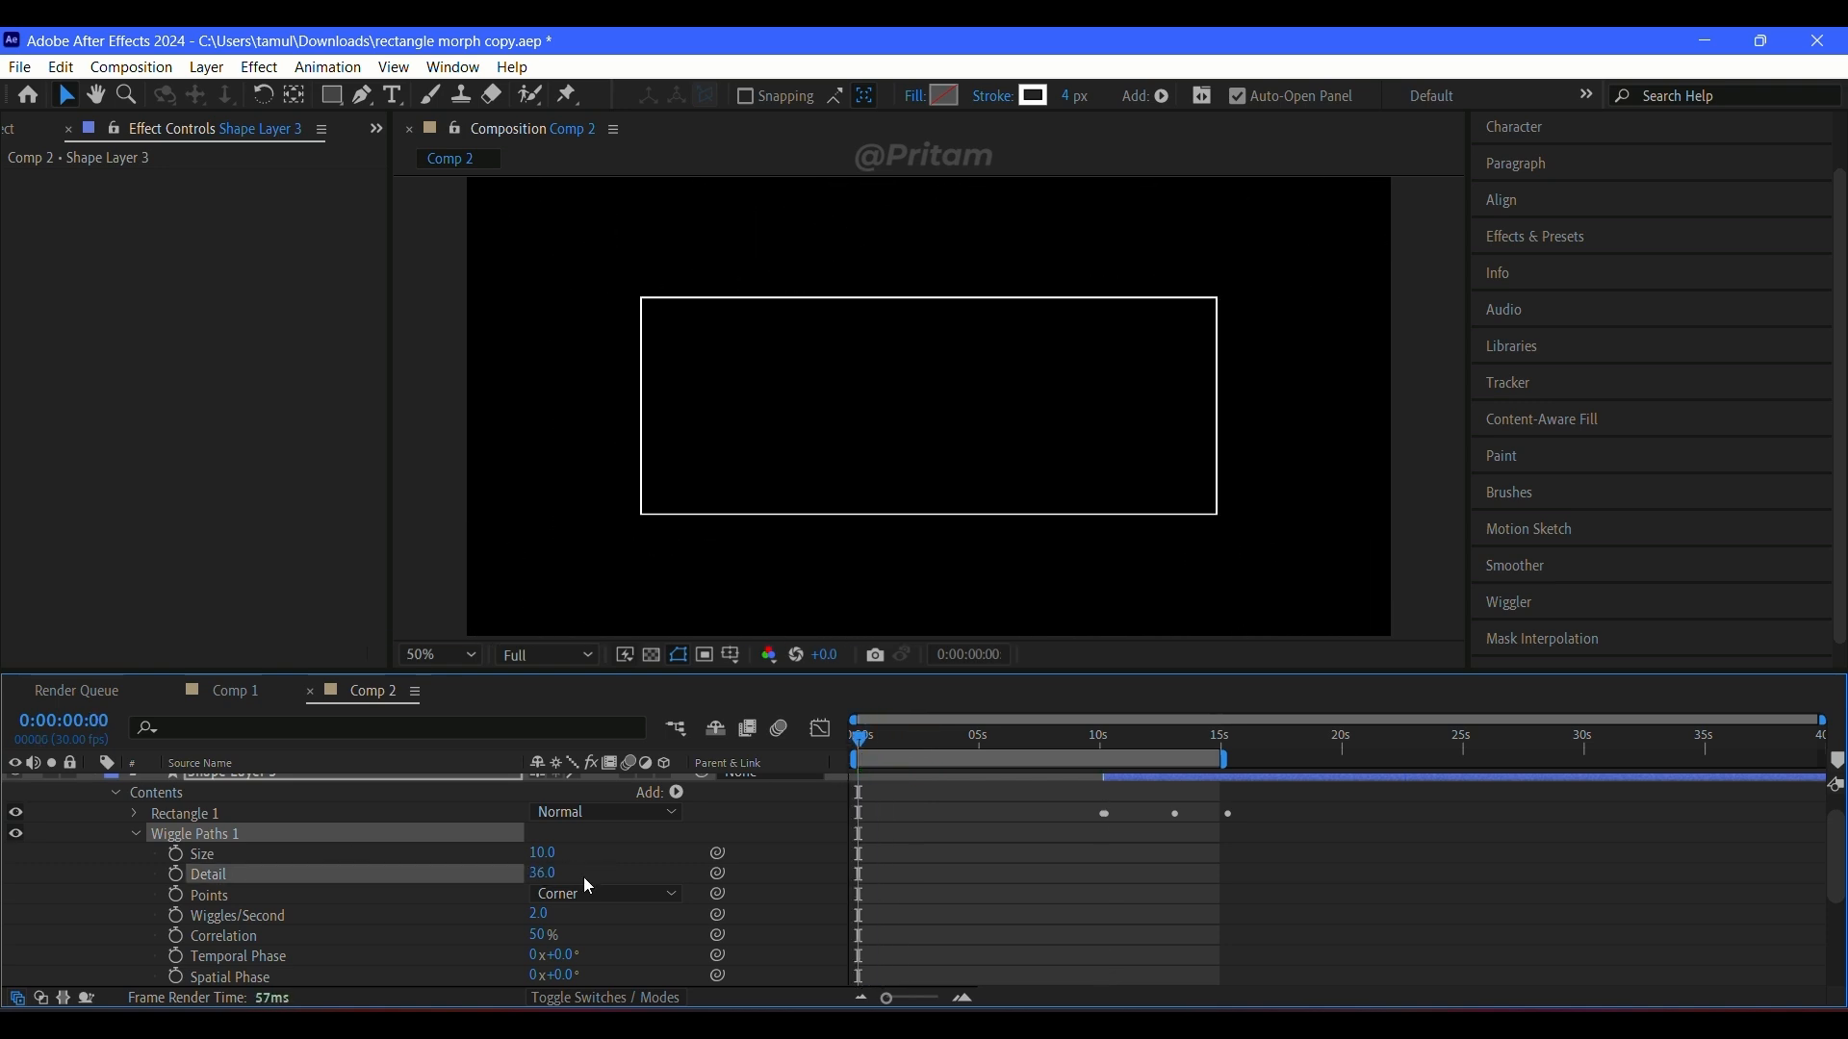
pyautogui.hotkey('ctrl', 'z')
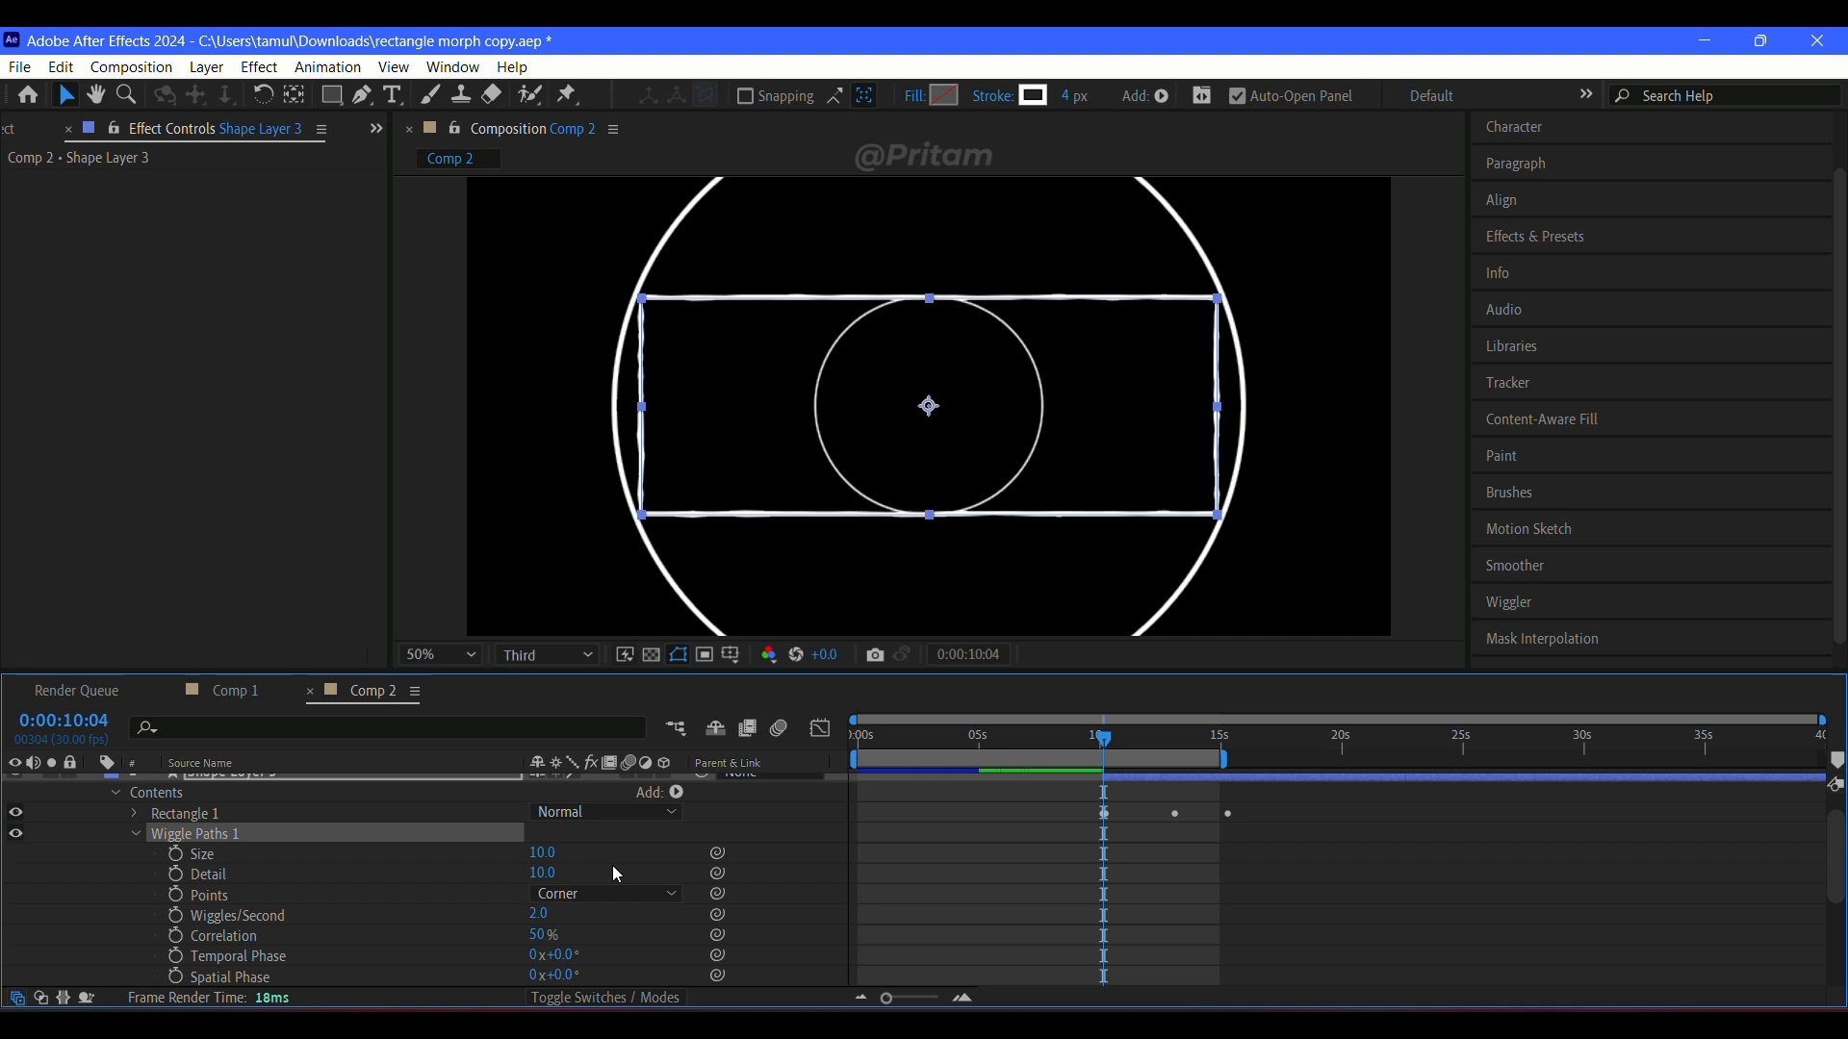
pyautogui.press('Delete')
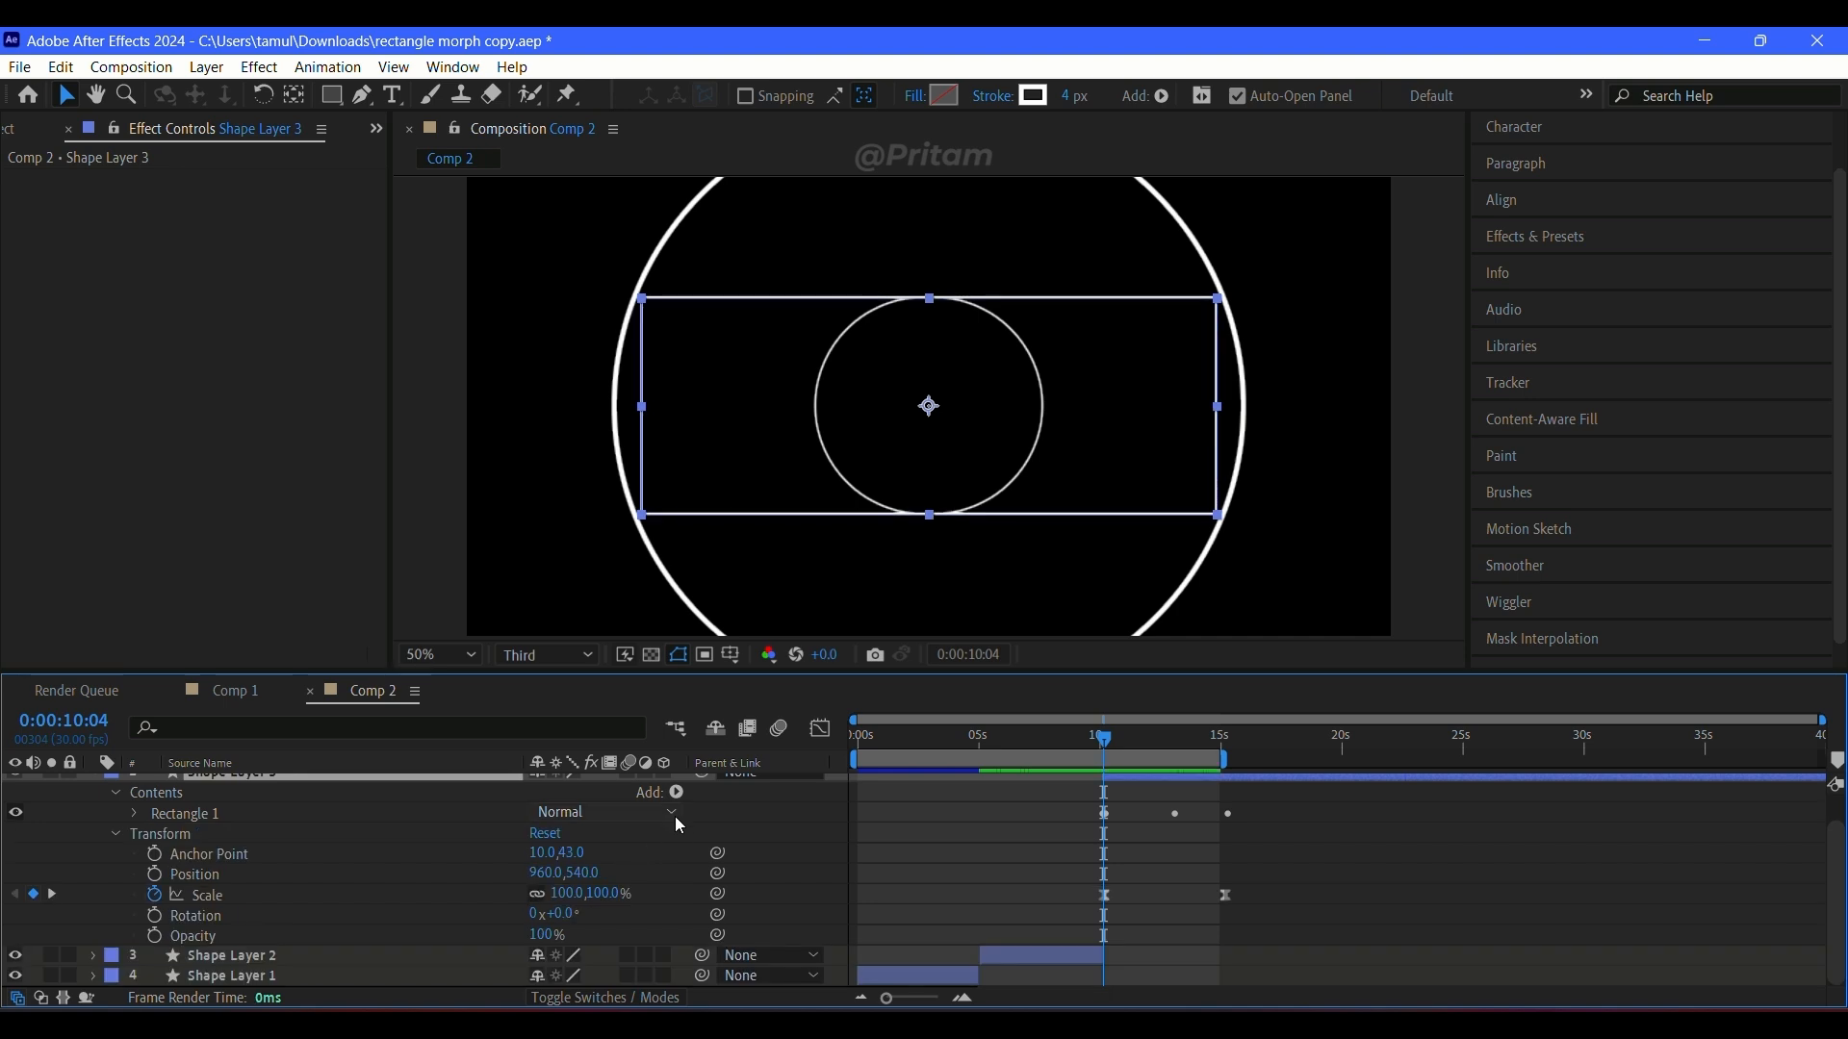
# Step: Add Zig Zag to Shape Layer 3 and scrub to about 11 seconds to check the morph
pyautogui.click(677, 792)
pyautogui.click(662, 760)
pyautogui.click(1241, 616)
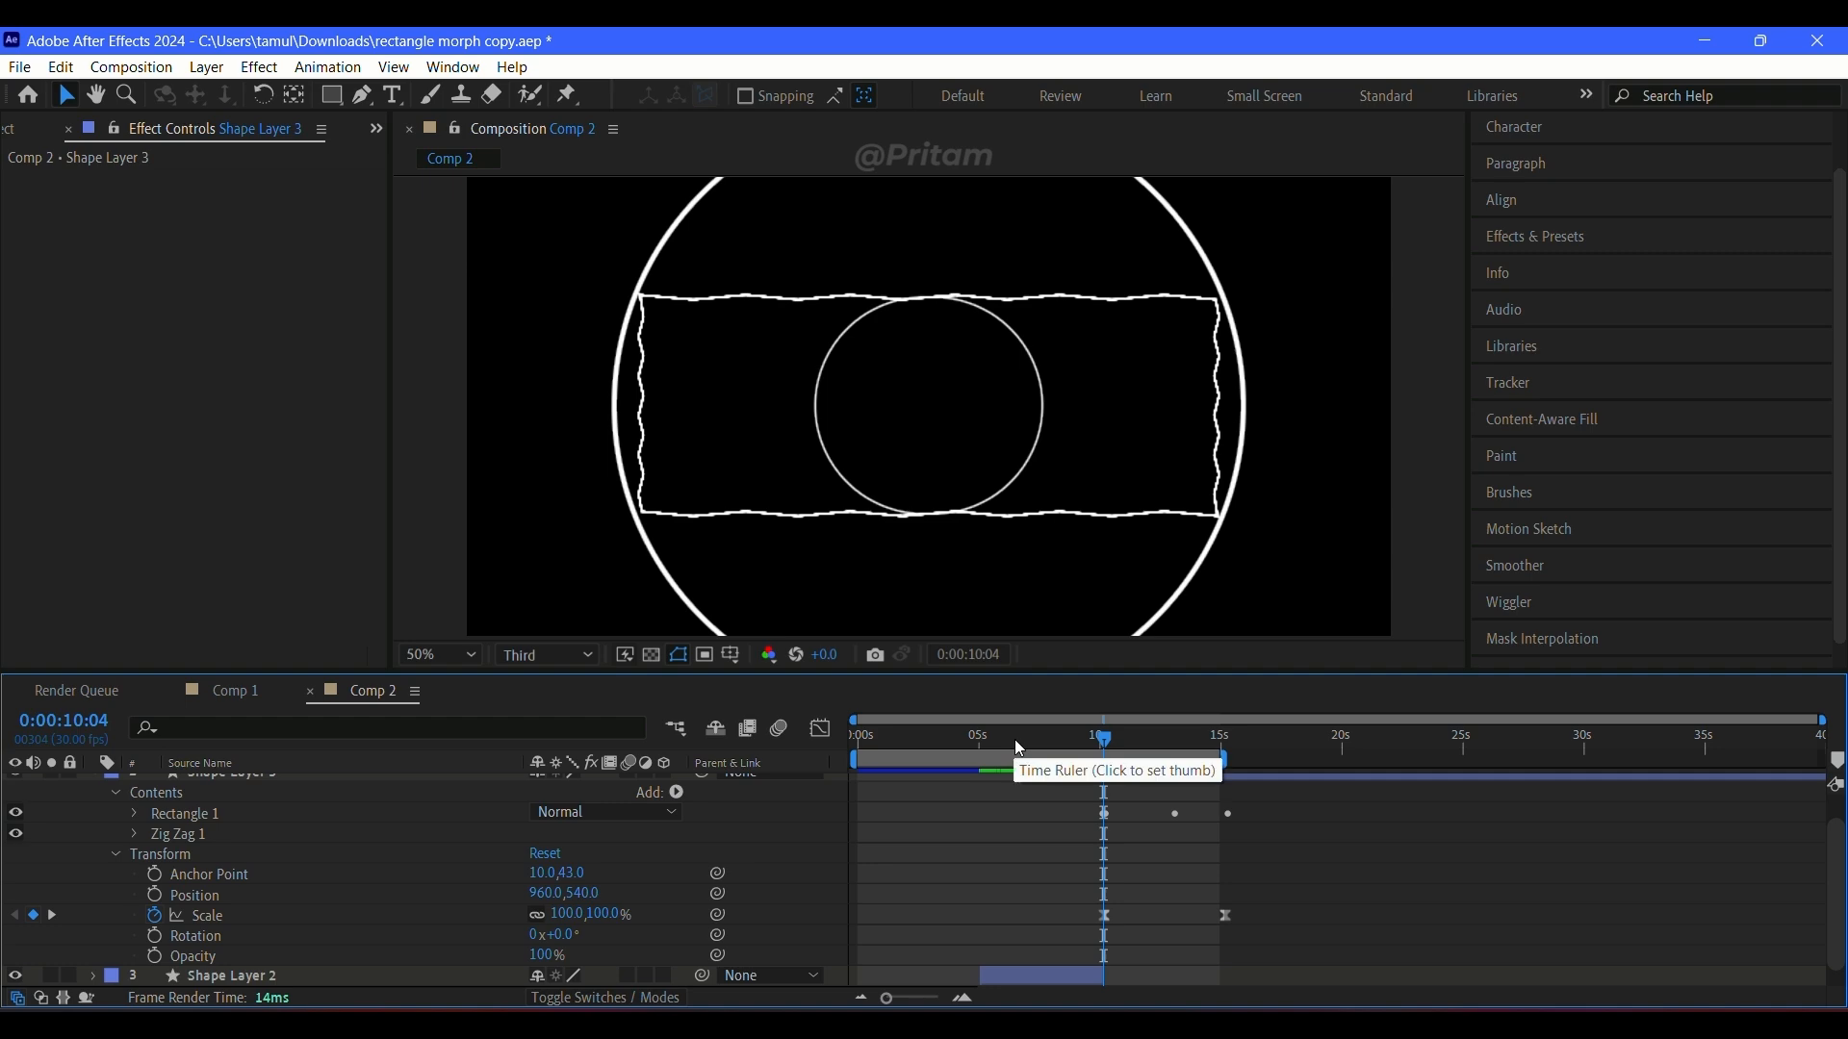
pyautogui.scroll(2, 1051, 818)
pyautogui.moveTo(1091, 744)
pyautogui.mouseDown()
pyautogui.moveTo(1219, 763)
pyautogui.moveTo(1139, 758)
pyautogui.mouseUp()
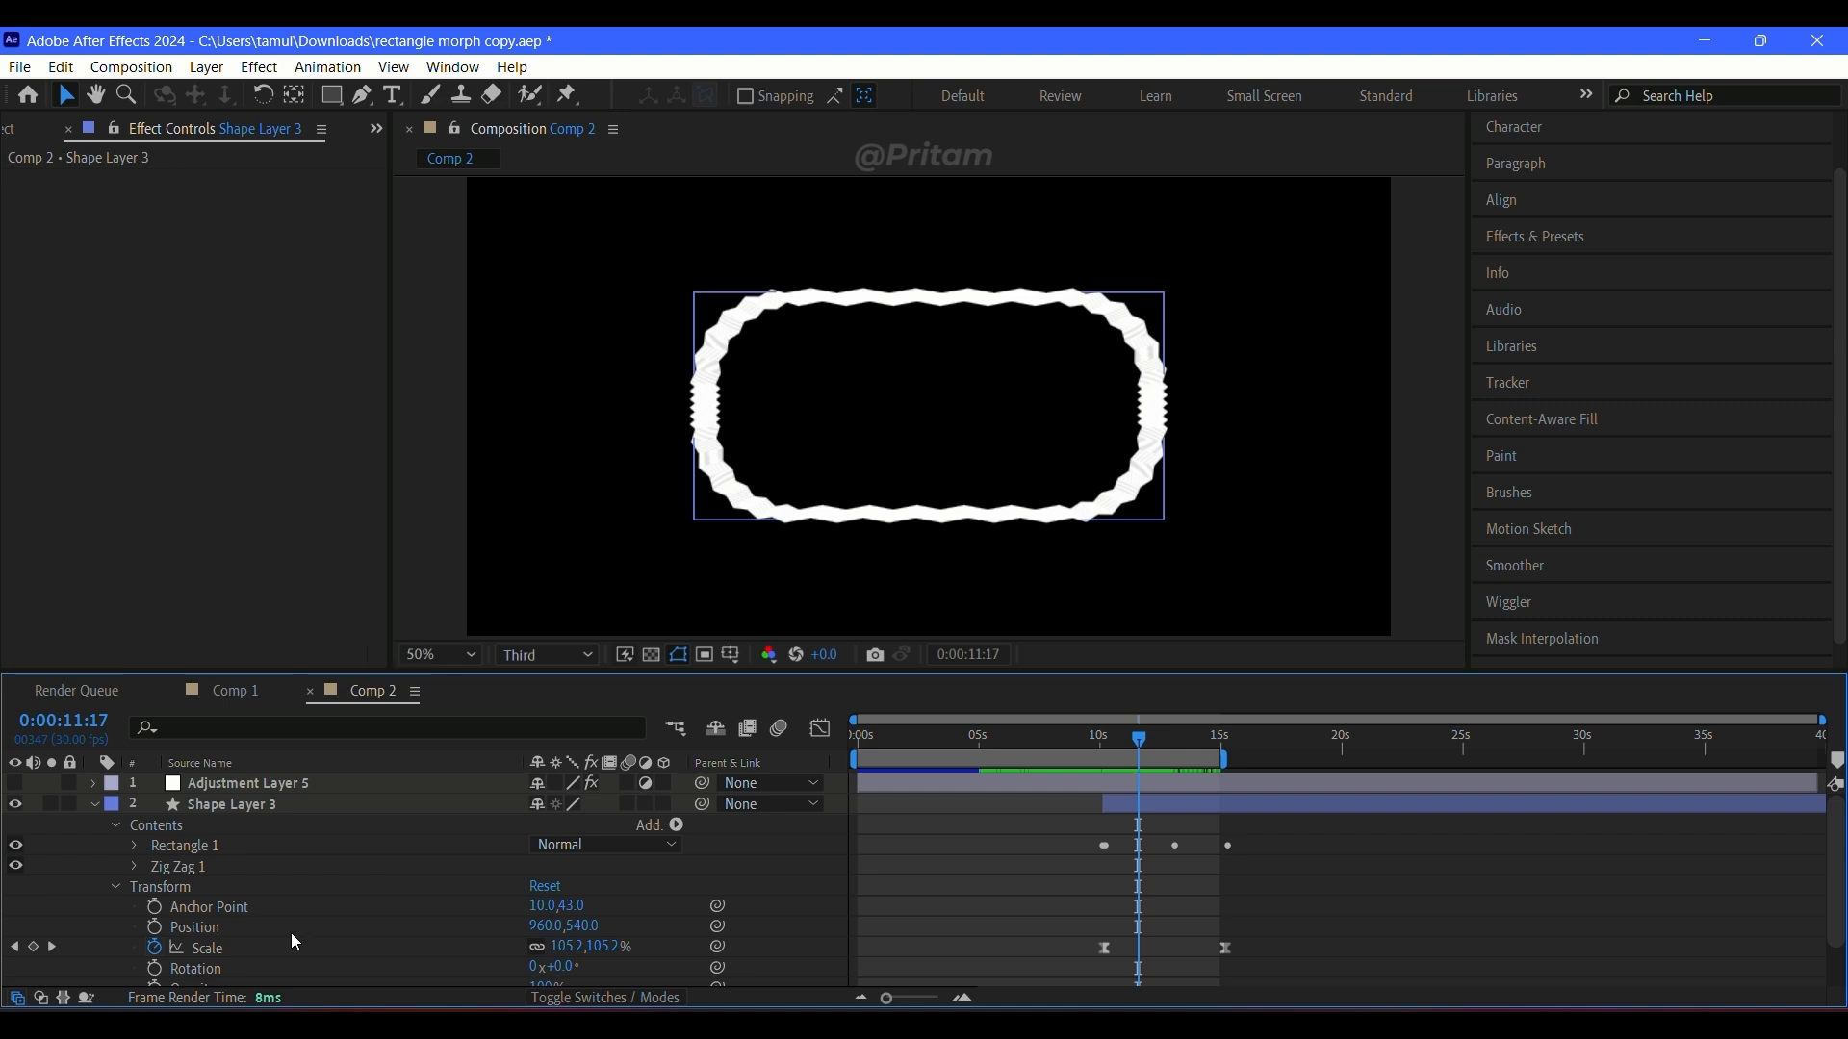
# Step: Set Shape Layer 3's Zig Zag size to 12 and its points to Smooth, undoing a trial change to the ridges
pyautogui.click(134, 867)
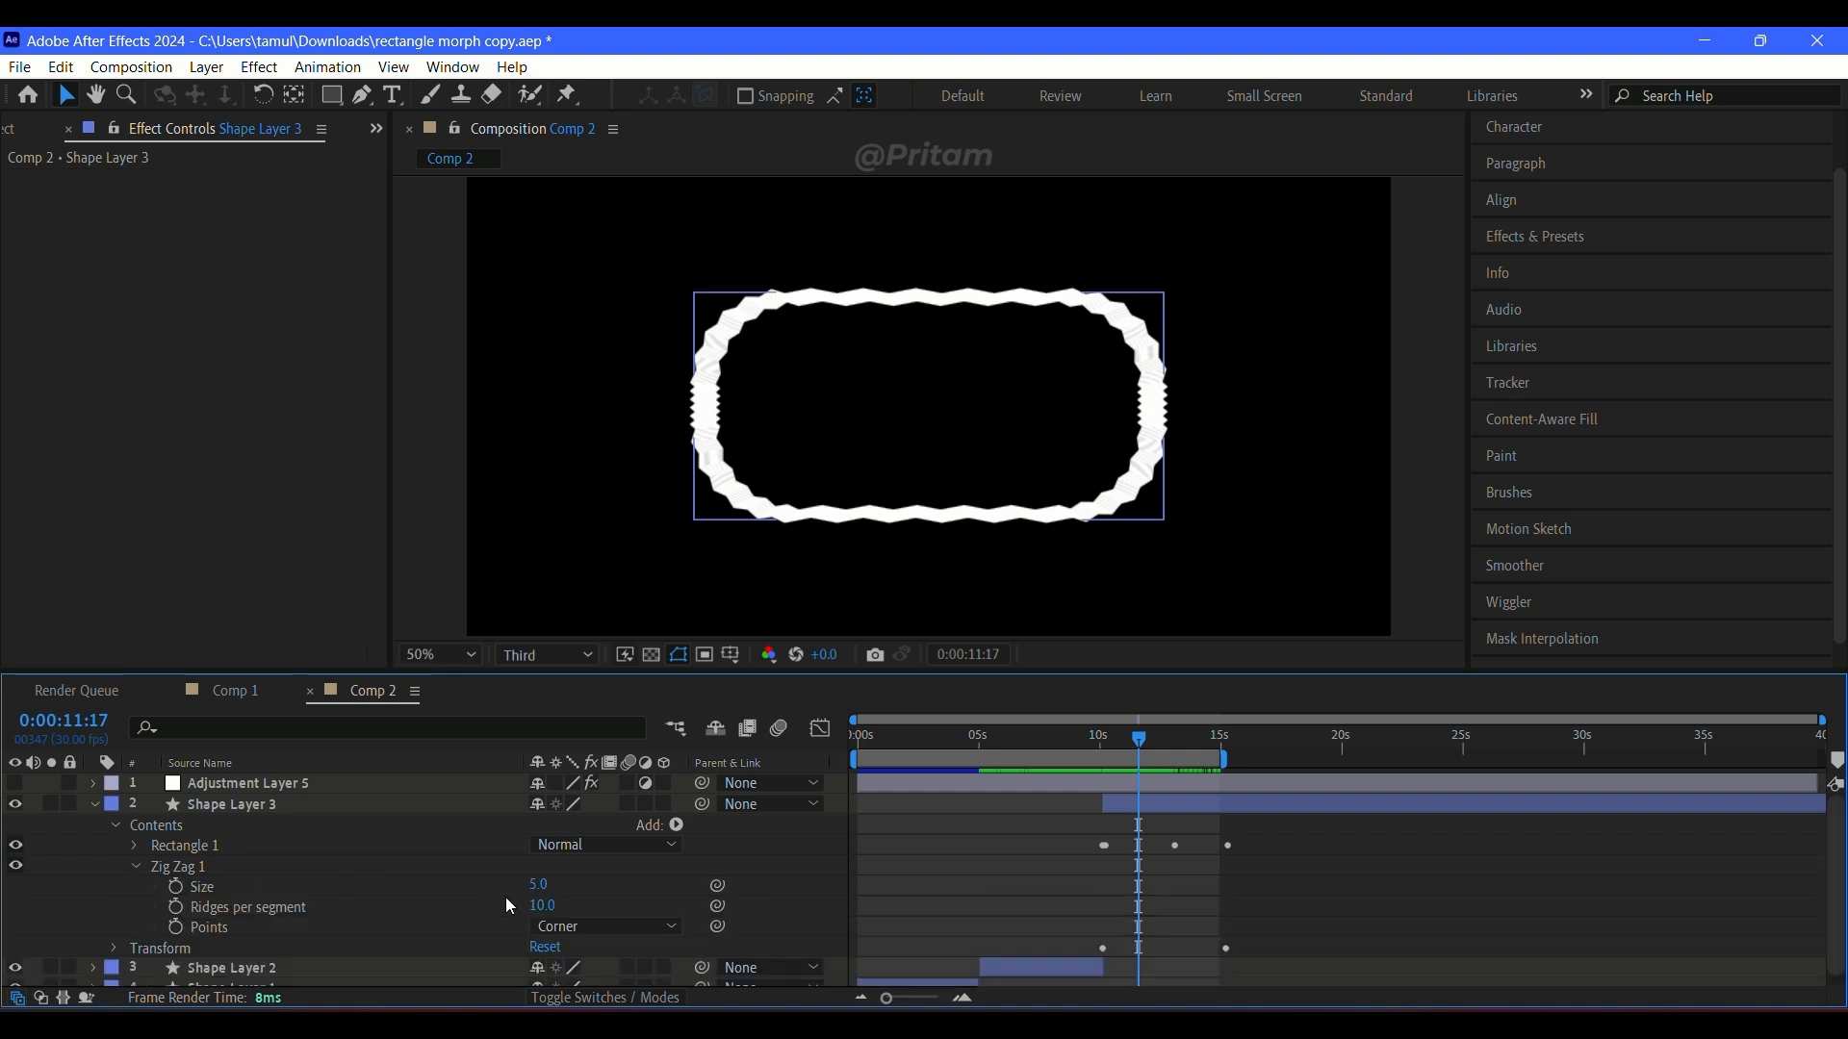
pyautogui.moveTo(546, 911); pyautogui.dragTo(528, 923)
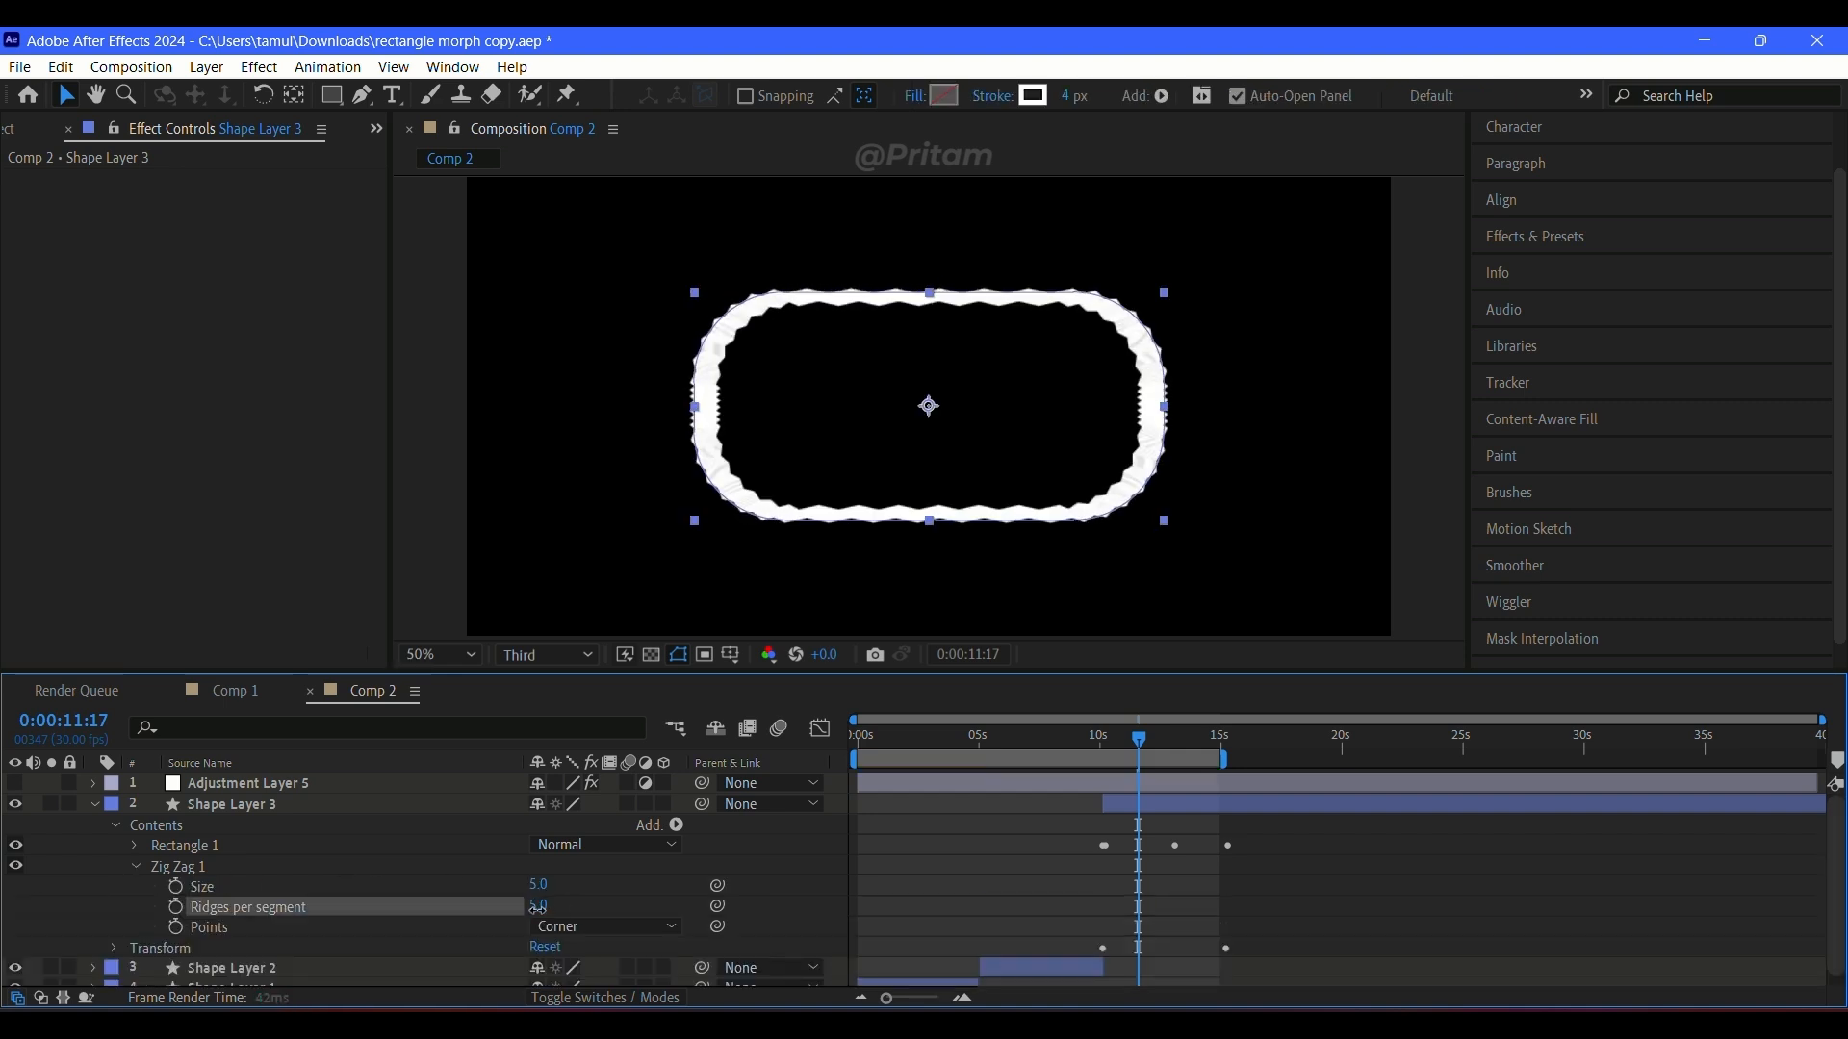
pyautogui.hotkey('ctrl', 'z')
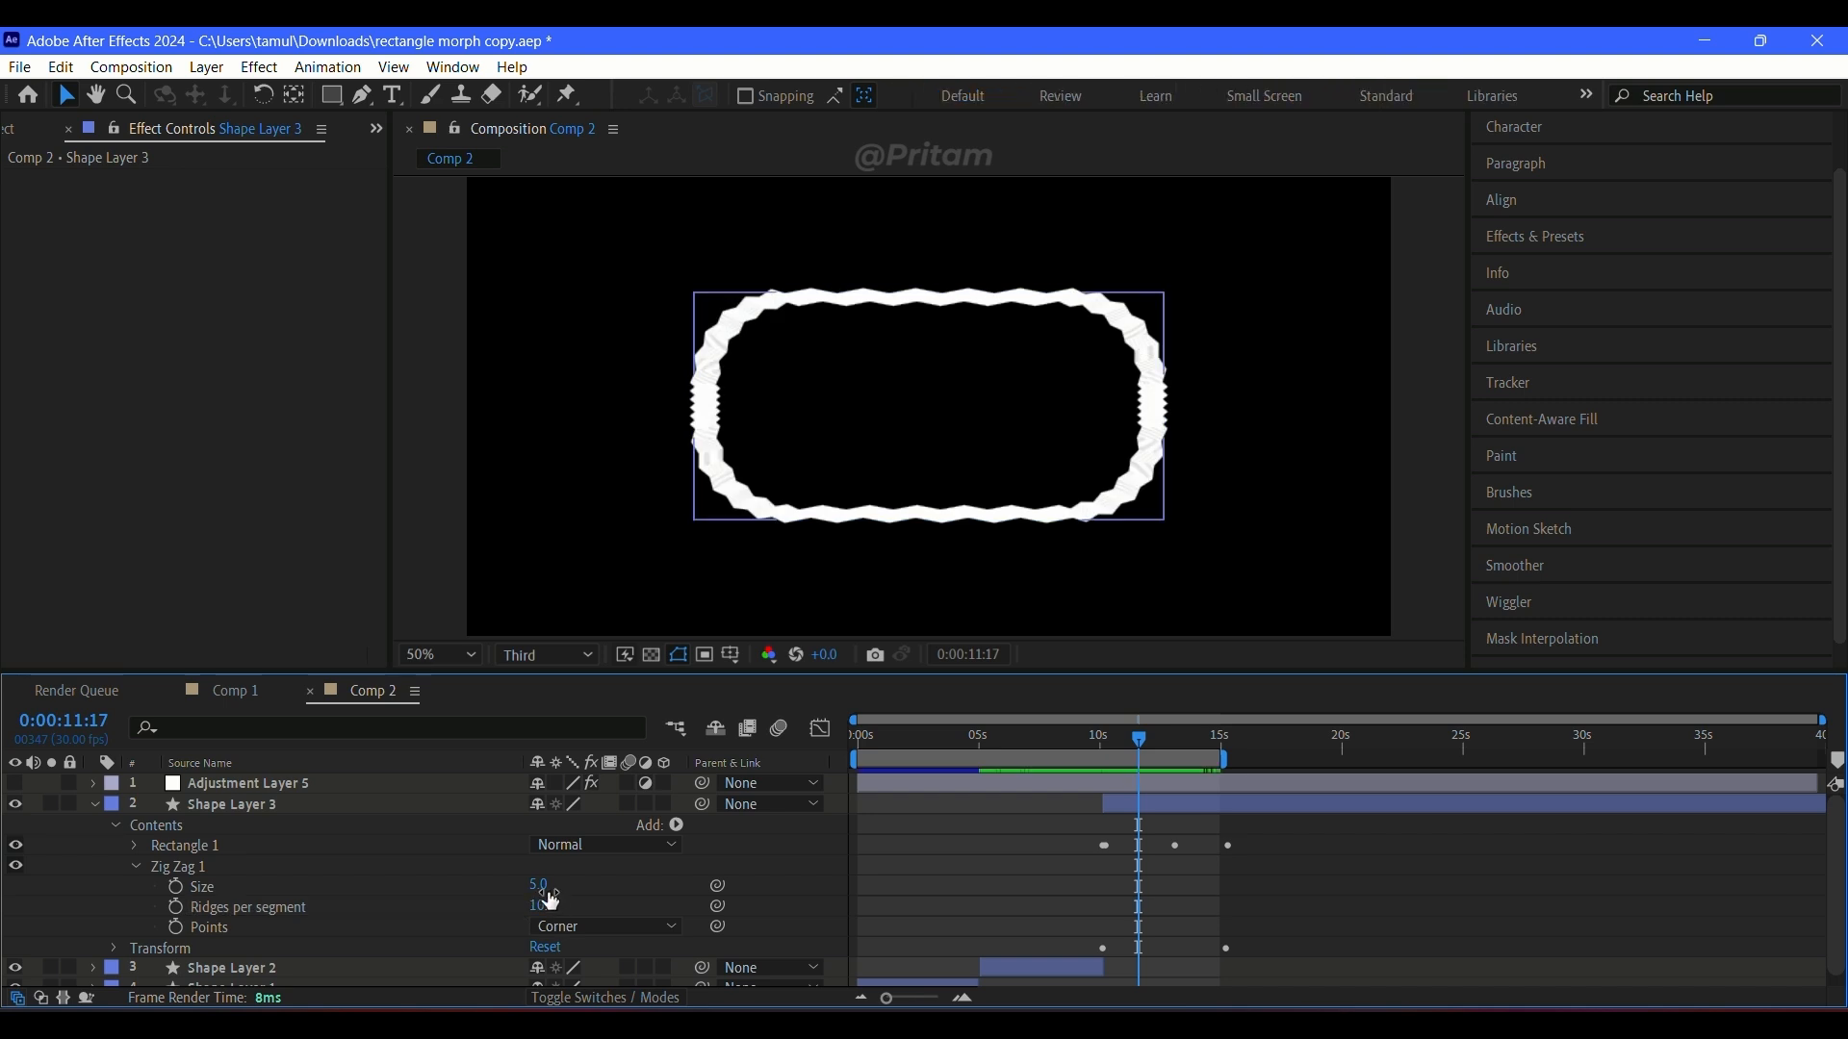
pyautogui.moveTo(540, 885); pyautogui.dragTo(551, 892)
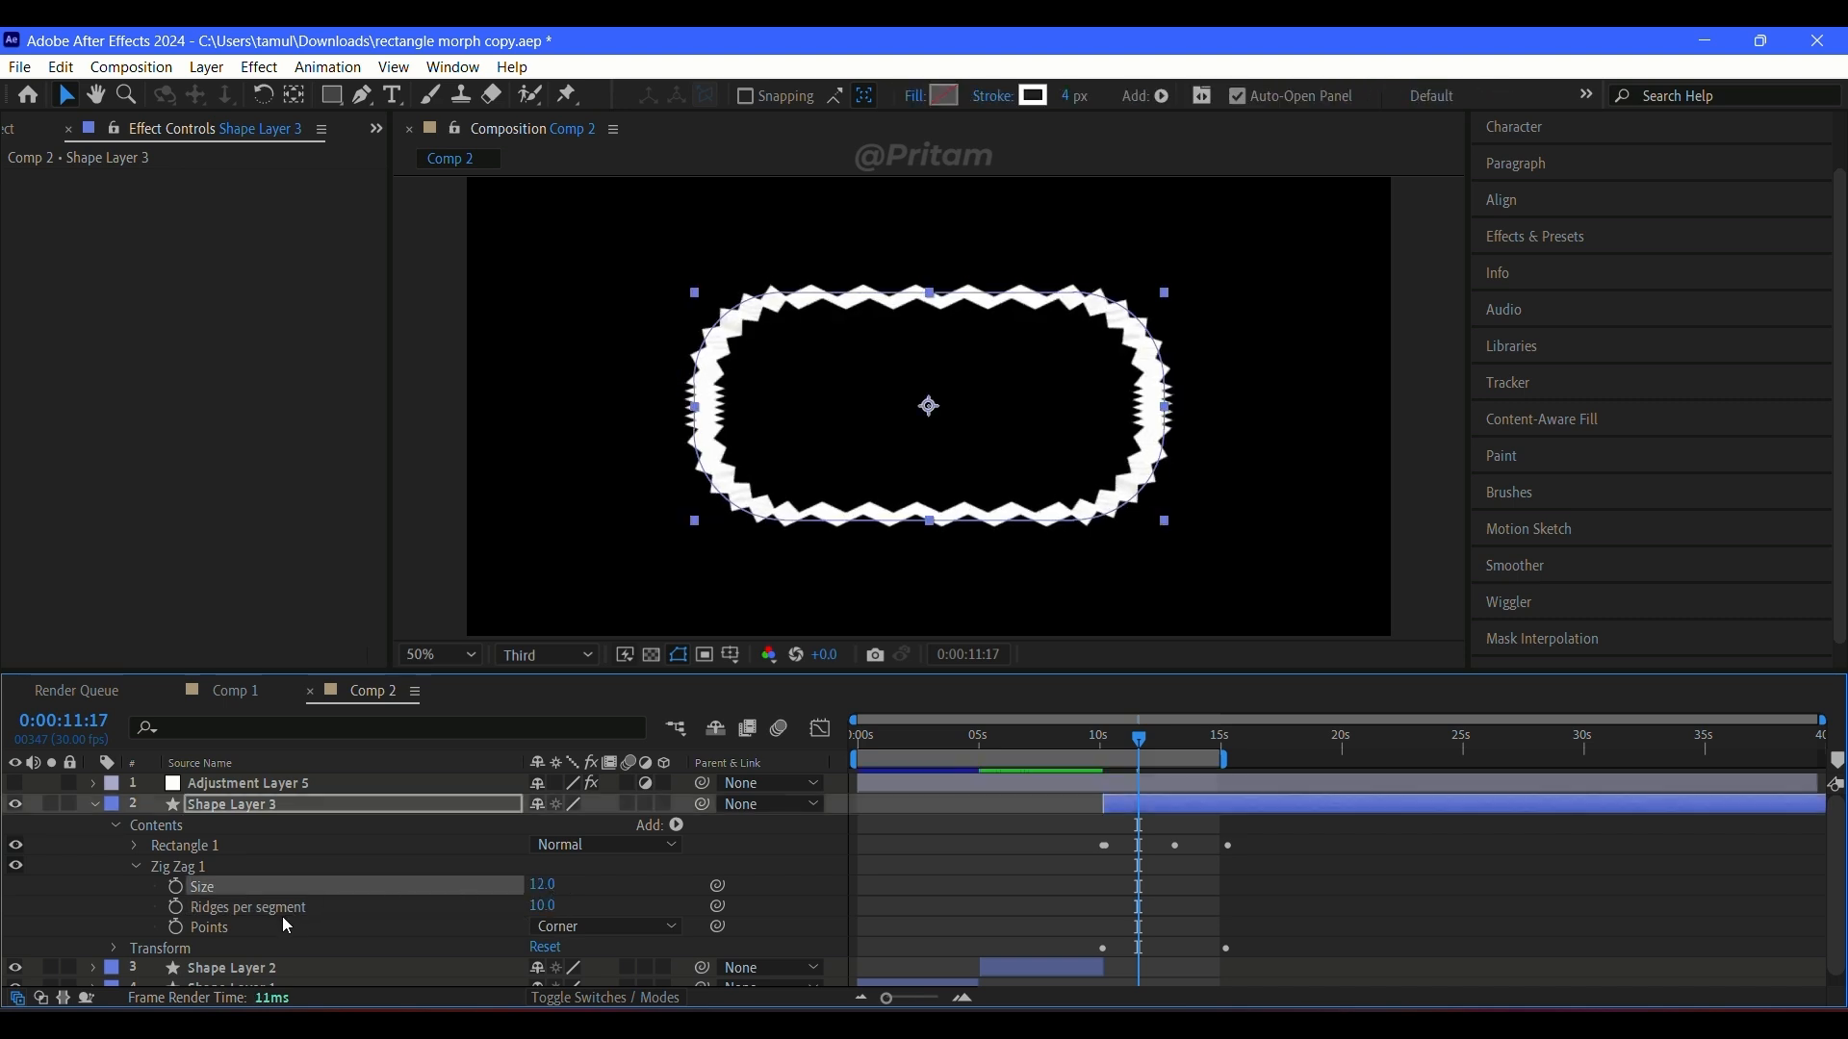
pyautogui.click(597, 976)
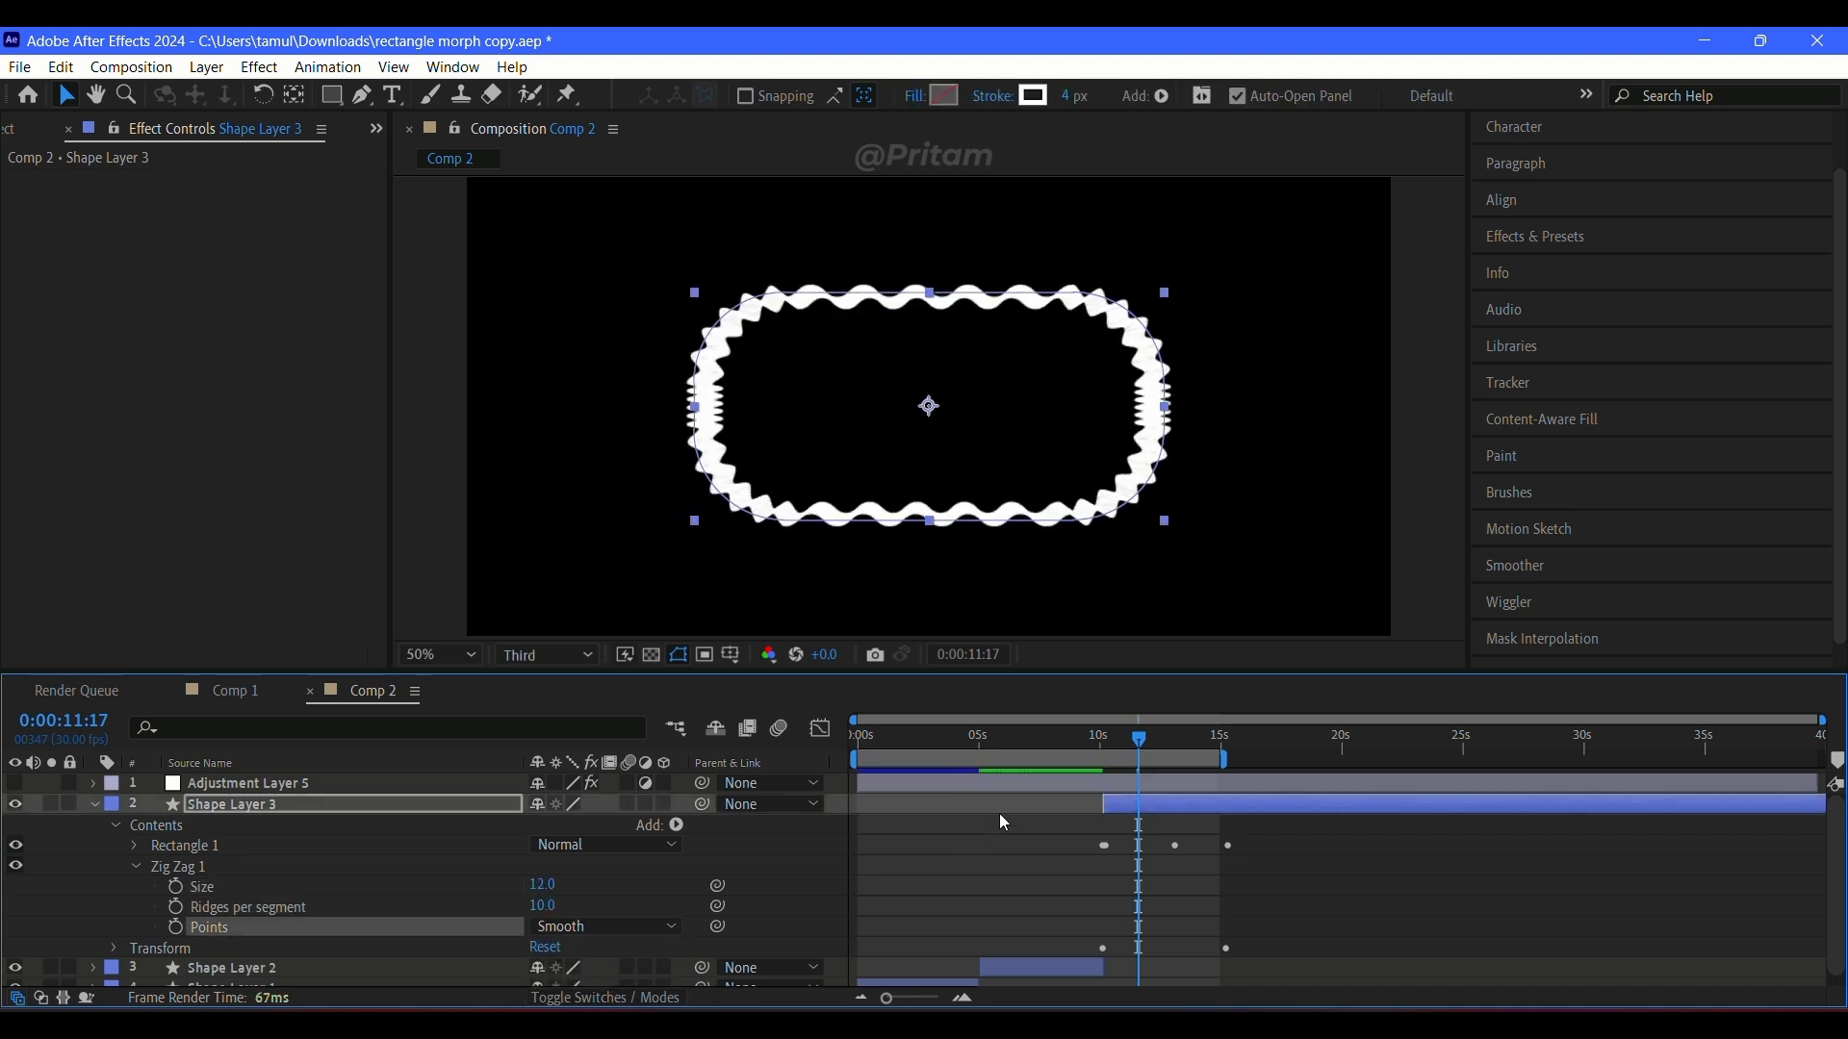
# Step: Preview the wavy section from about 10 seconds, then set the Zig Zag size to 3 and ridges per segment to 53
pyautogui.moveTo(1100, 744); pyautogui.dragTo(1093, 743)
pyautogui.press('space')
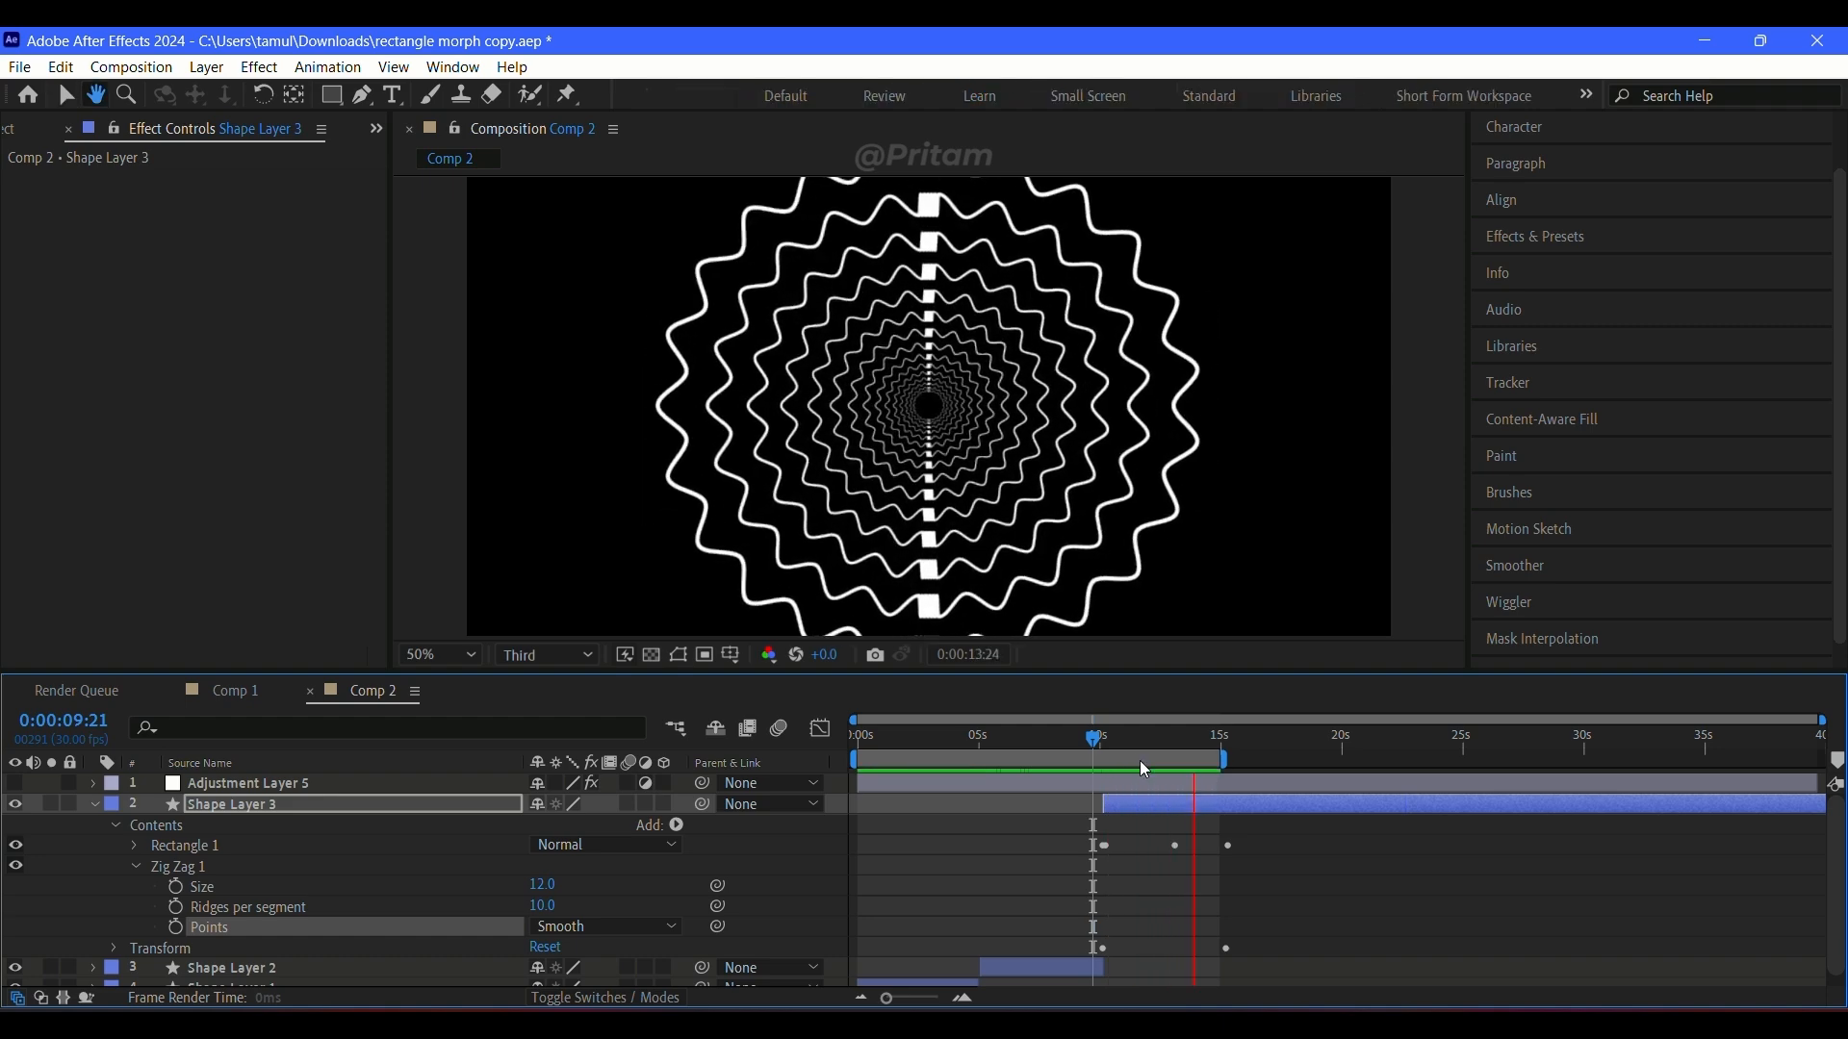
pyautogui.press('space')
pyautogui.moveTo(547, 888); pyautogui.dragTo(601, 906)
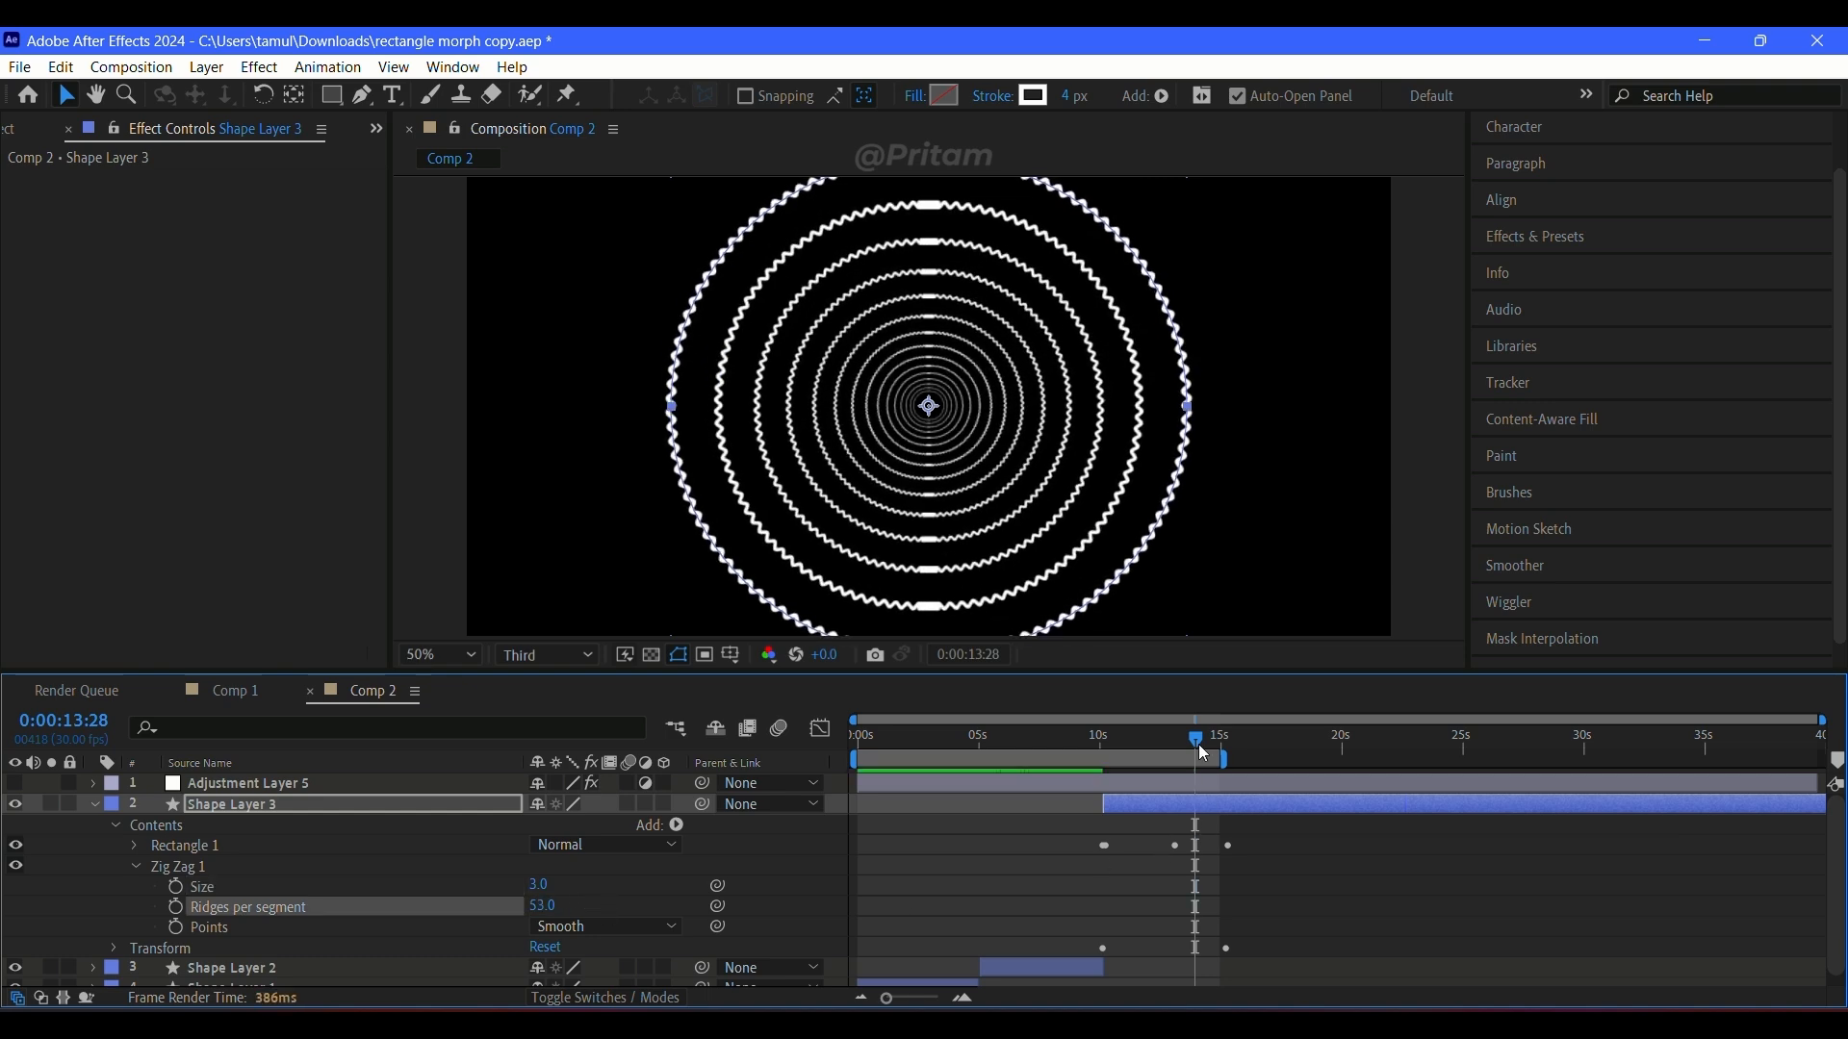
pyautogui.moveTo(1198, 746)
pyautogui.mouseDown()
pyautogui.moveTo(1101, 746)
pyautogui.moveTo(1214, 746)
pyautogui.mouseUp()
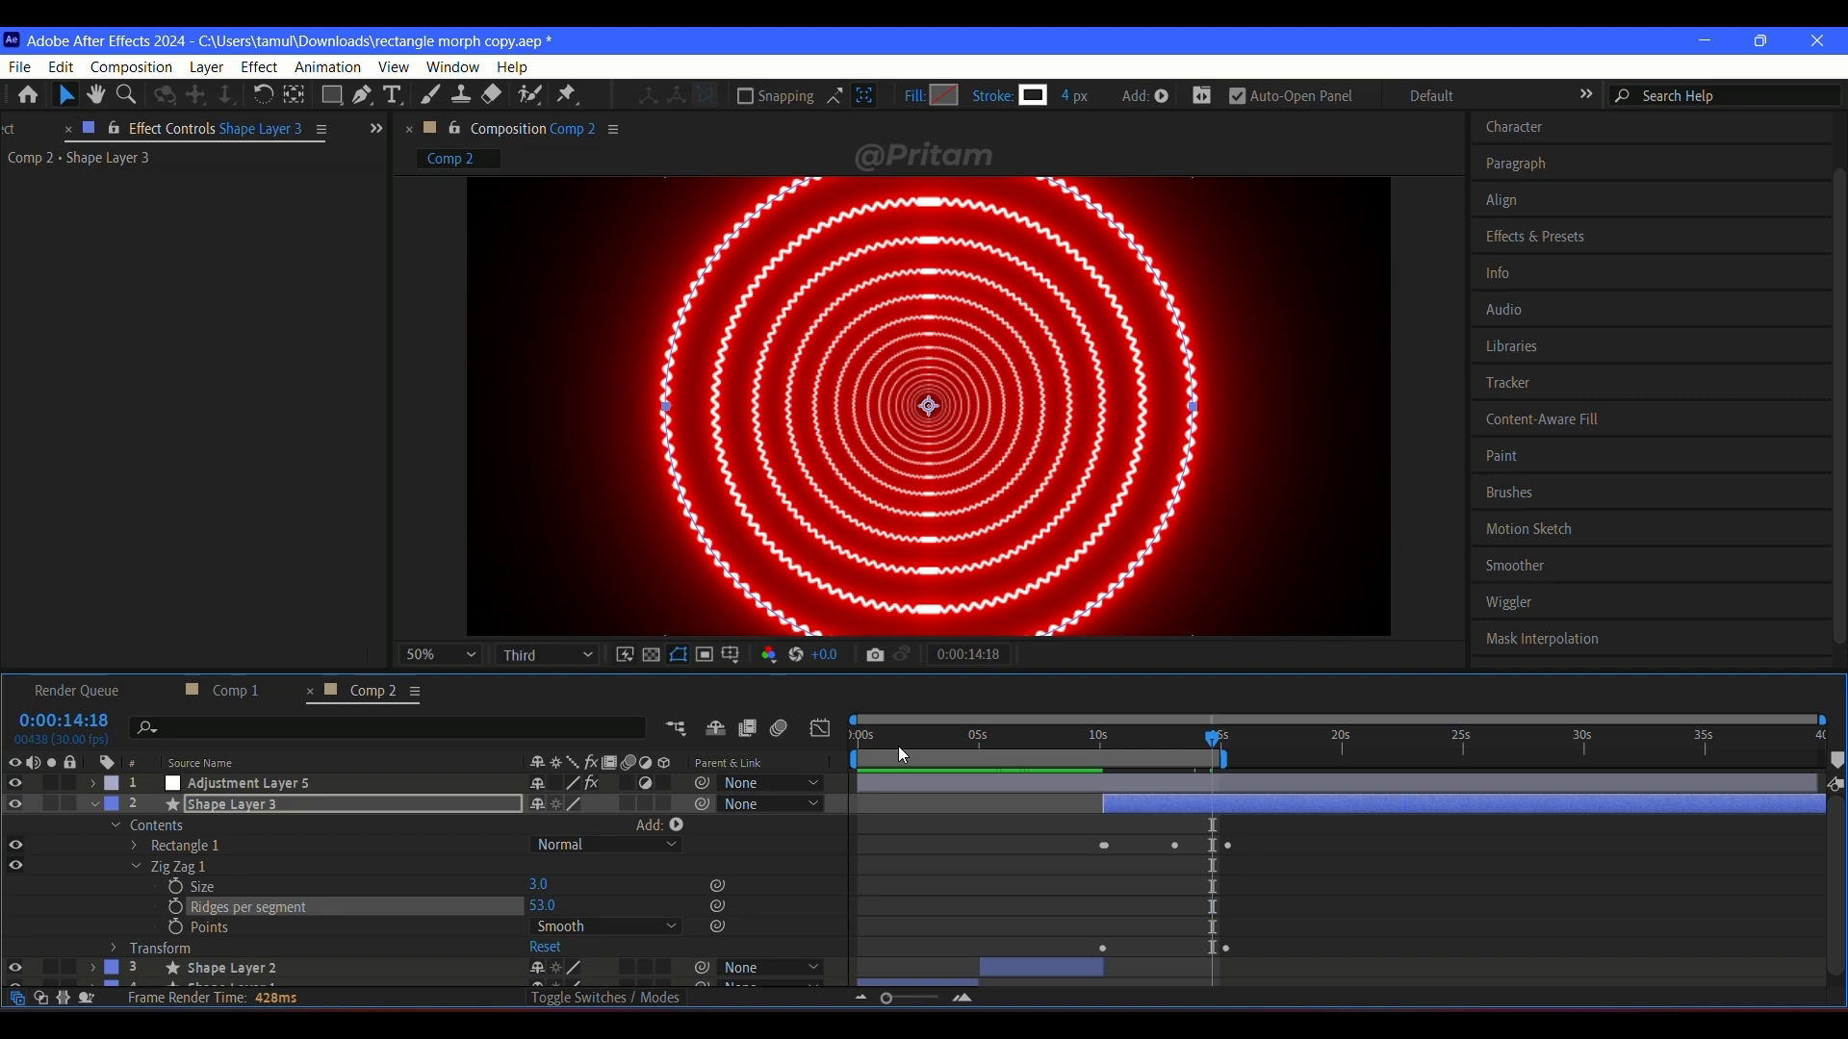
# Step: Turn Adjustment Layer 5 back on and preview the glowing sequence, replaying the Zig Zag section from about 10 seconds
pyautogui.press('Home')
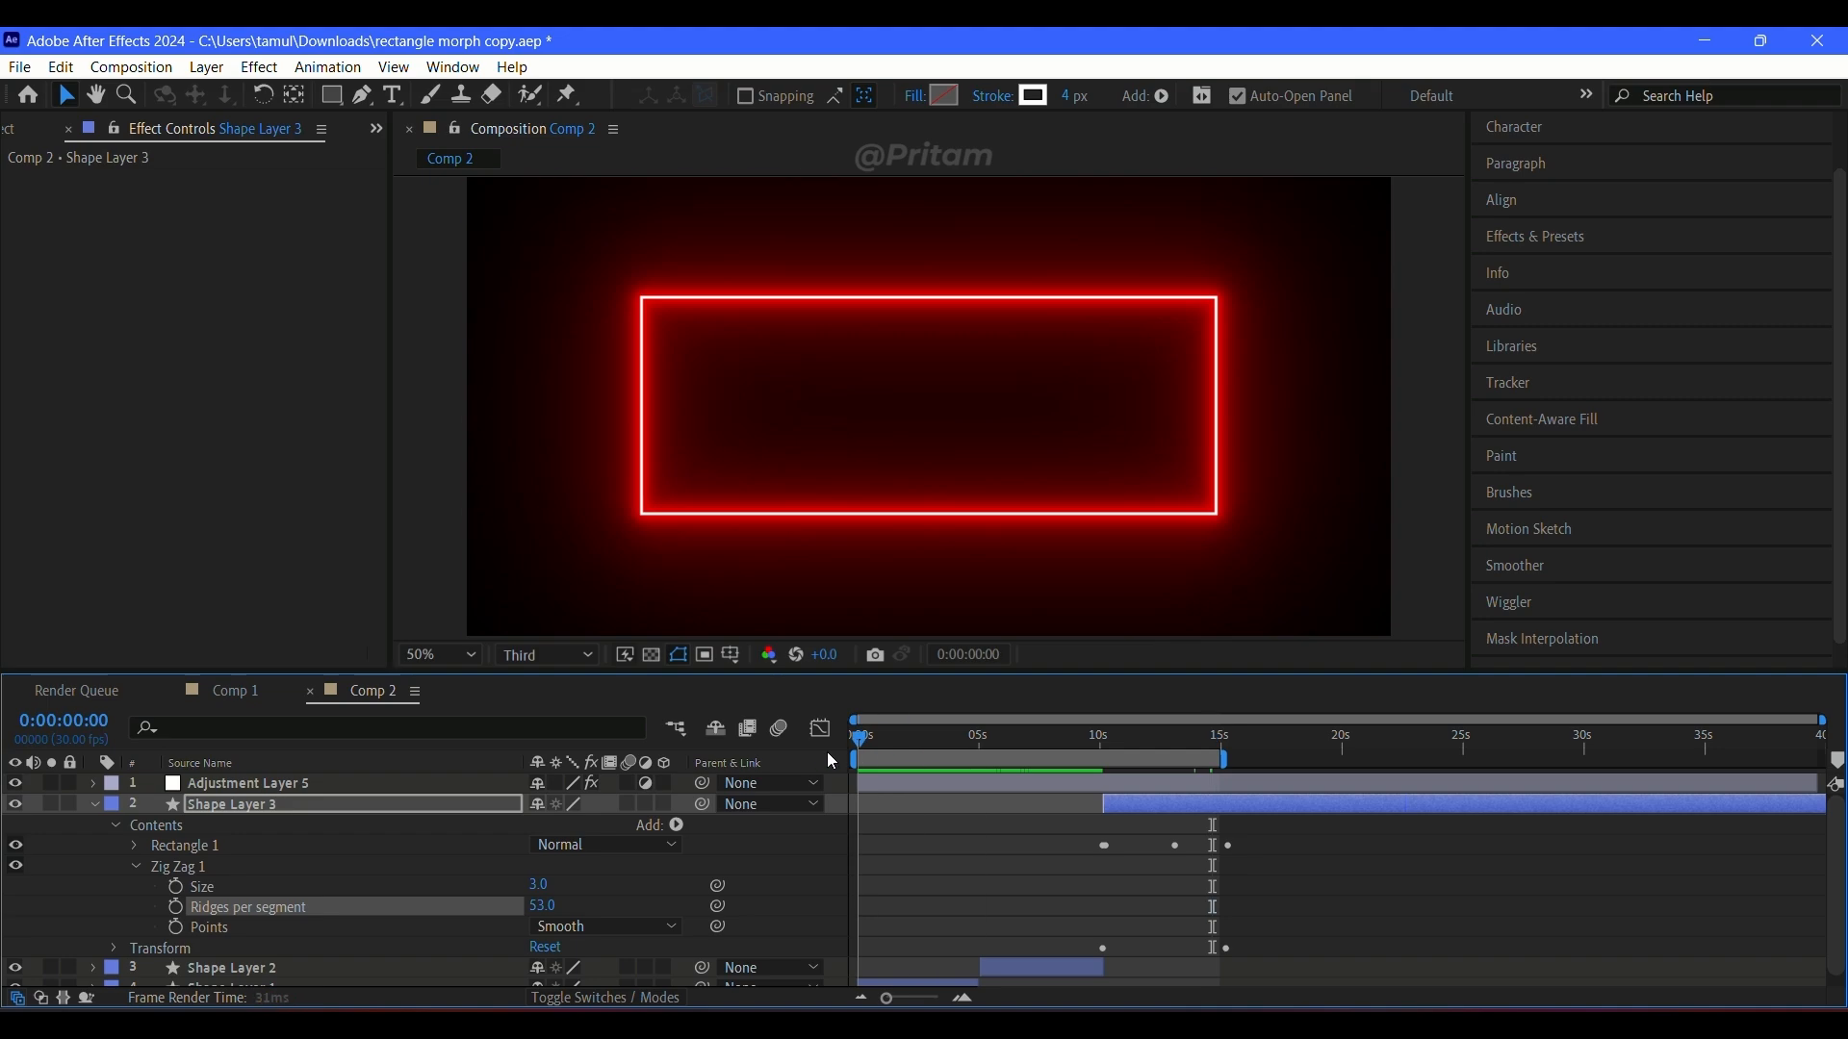
pyautogui.press('space')
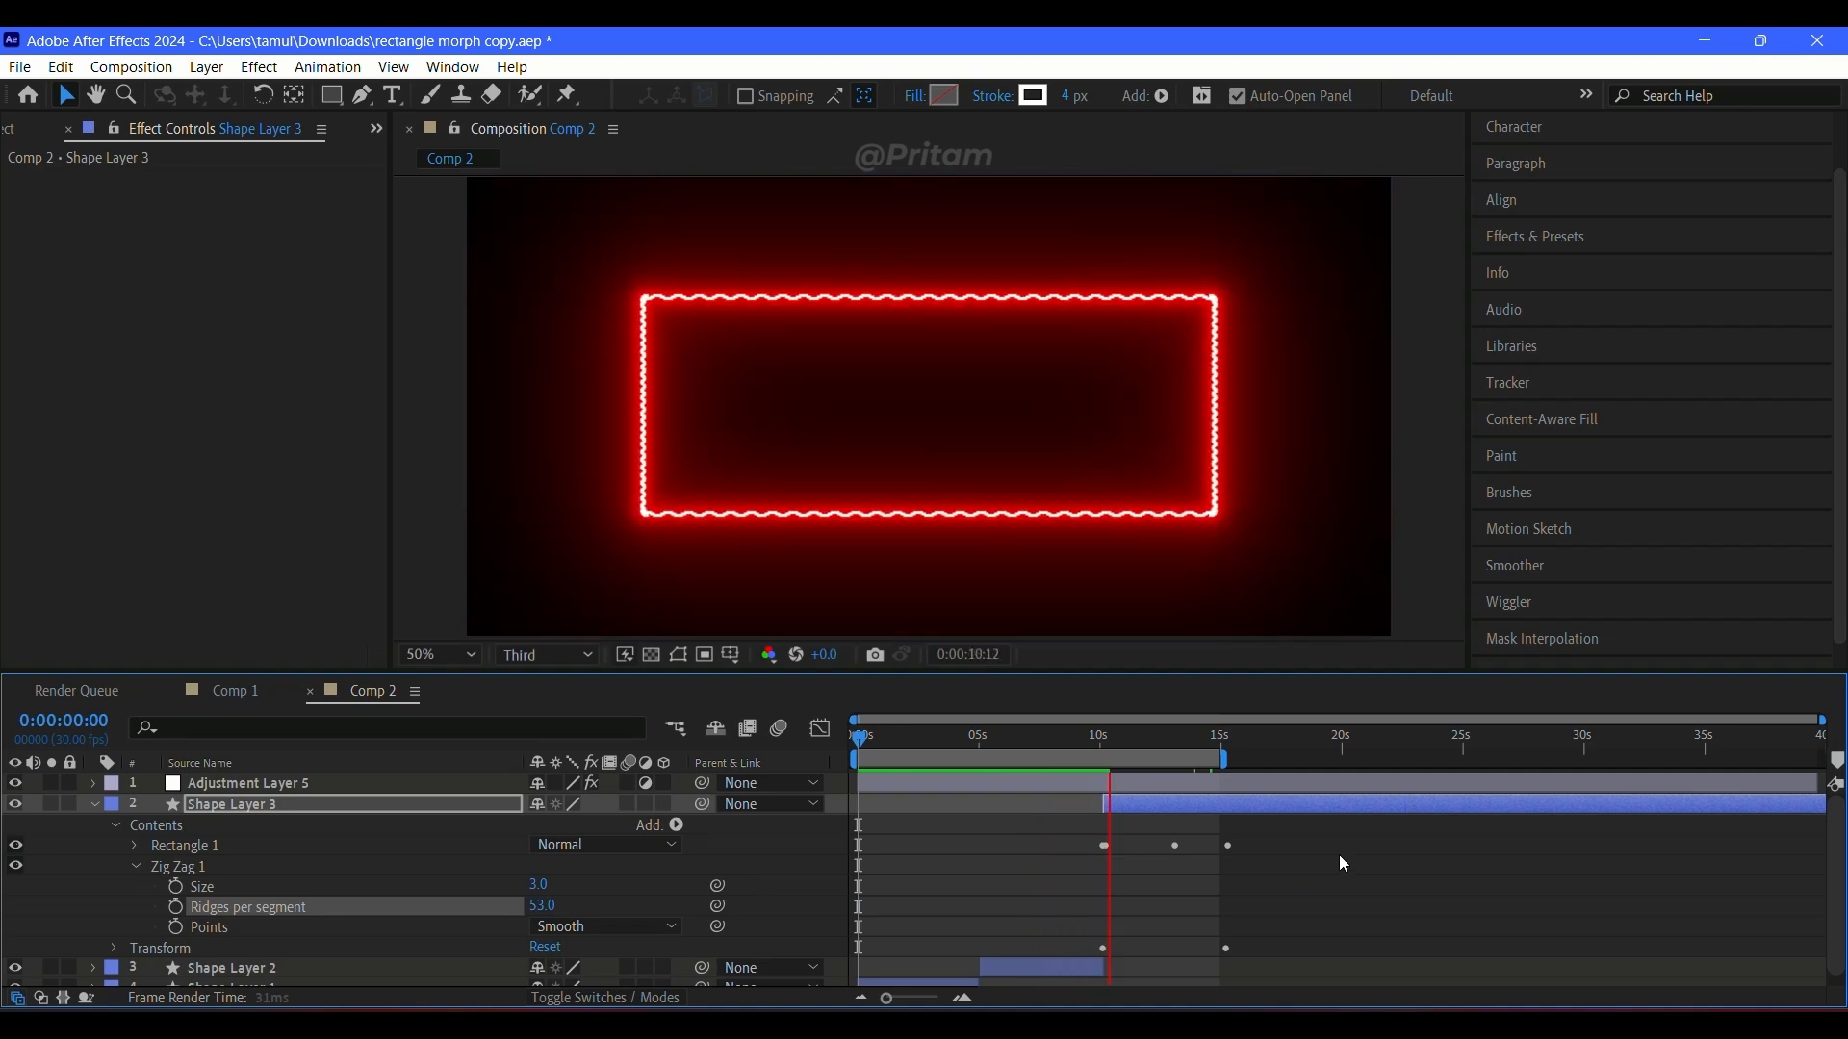
pyautogui.moveTo(1109, 742)
pyautogui.mouseDown()
pyautogui.moveTo(1145, 745)
pyautogui.moveTo(1111, 746)
pyautogui.mouseUp()
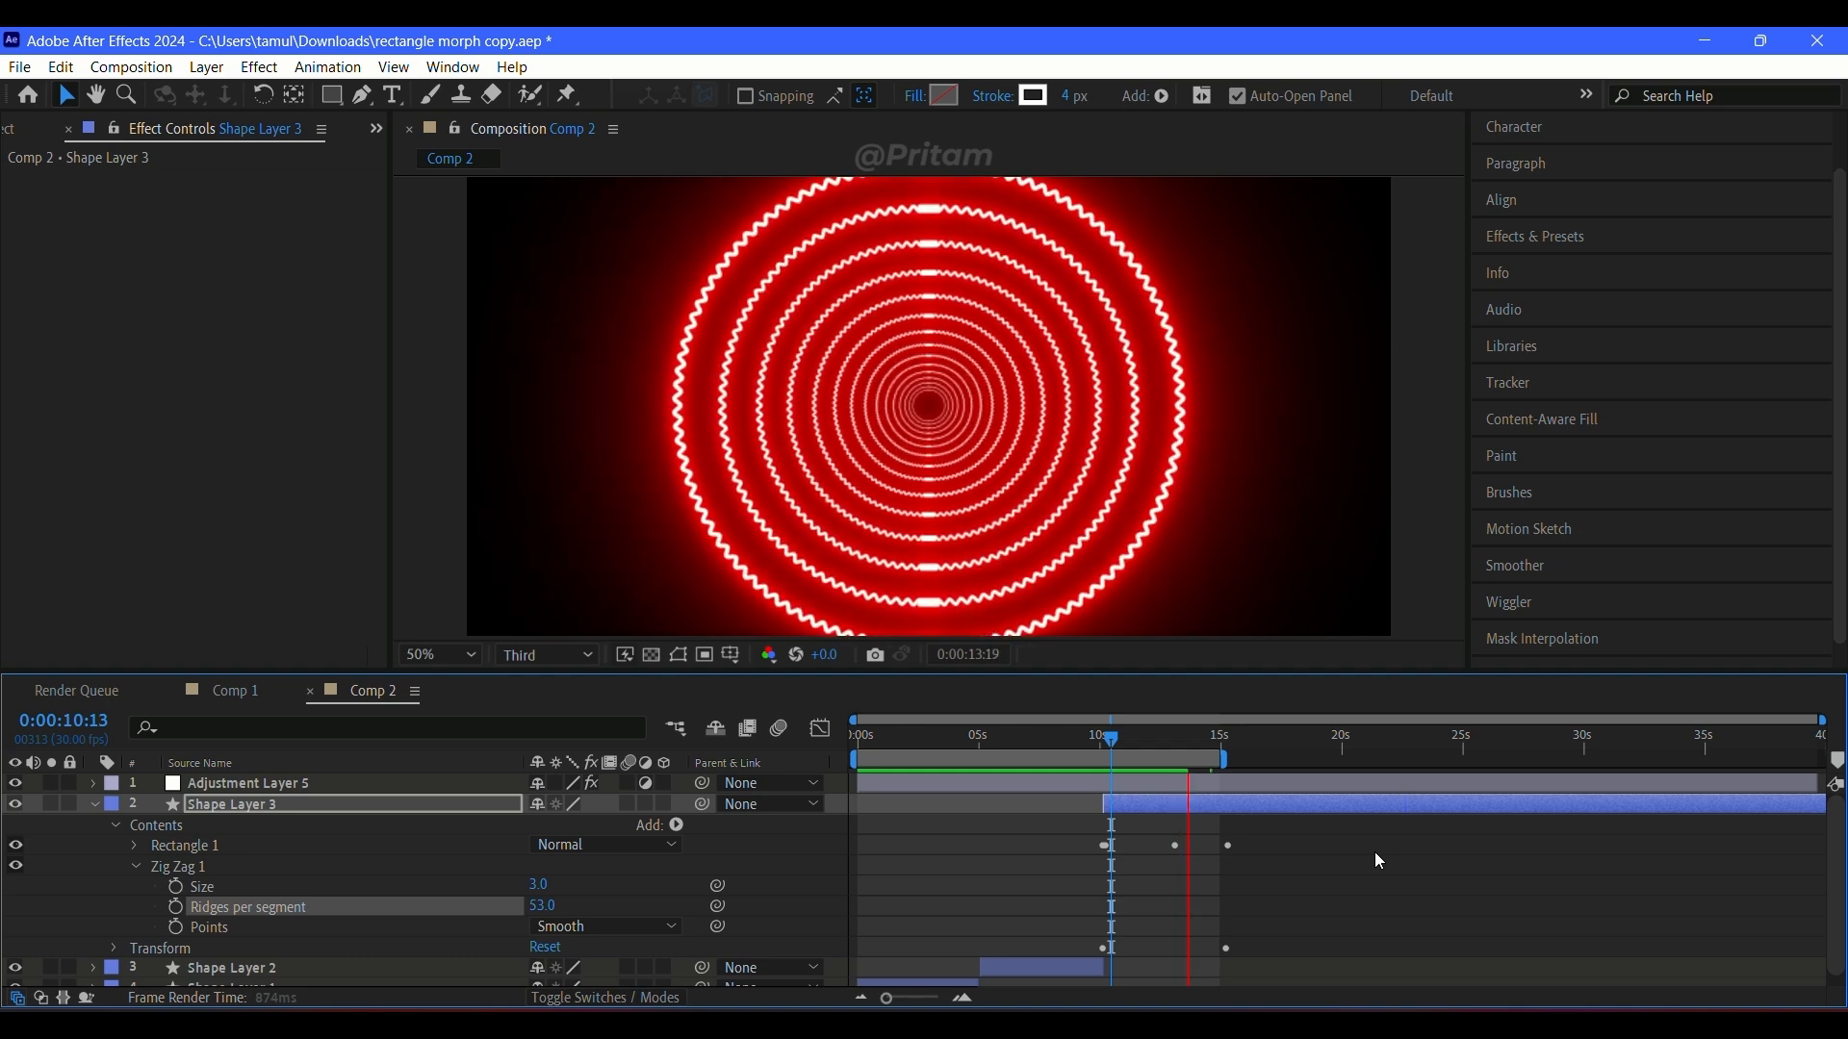
pyautogui.click(1196, 743)
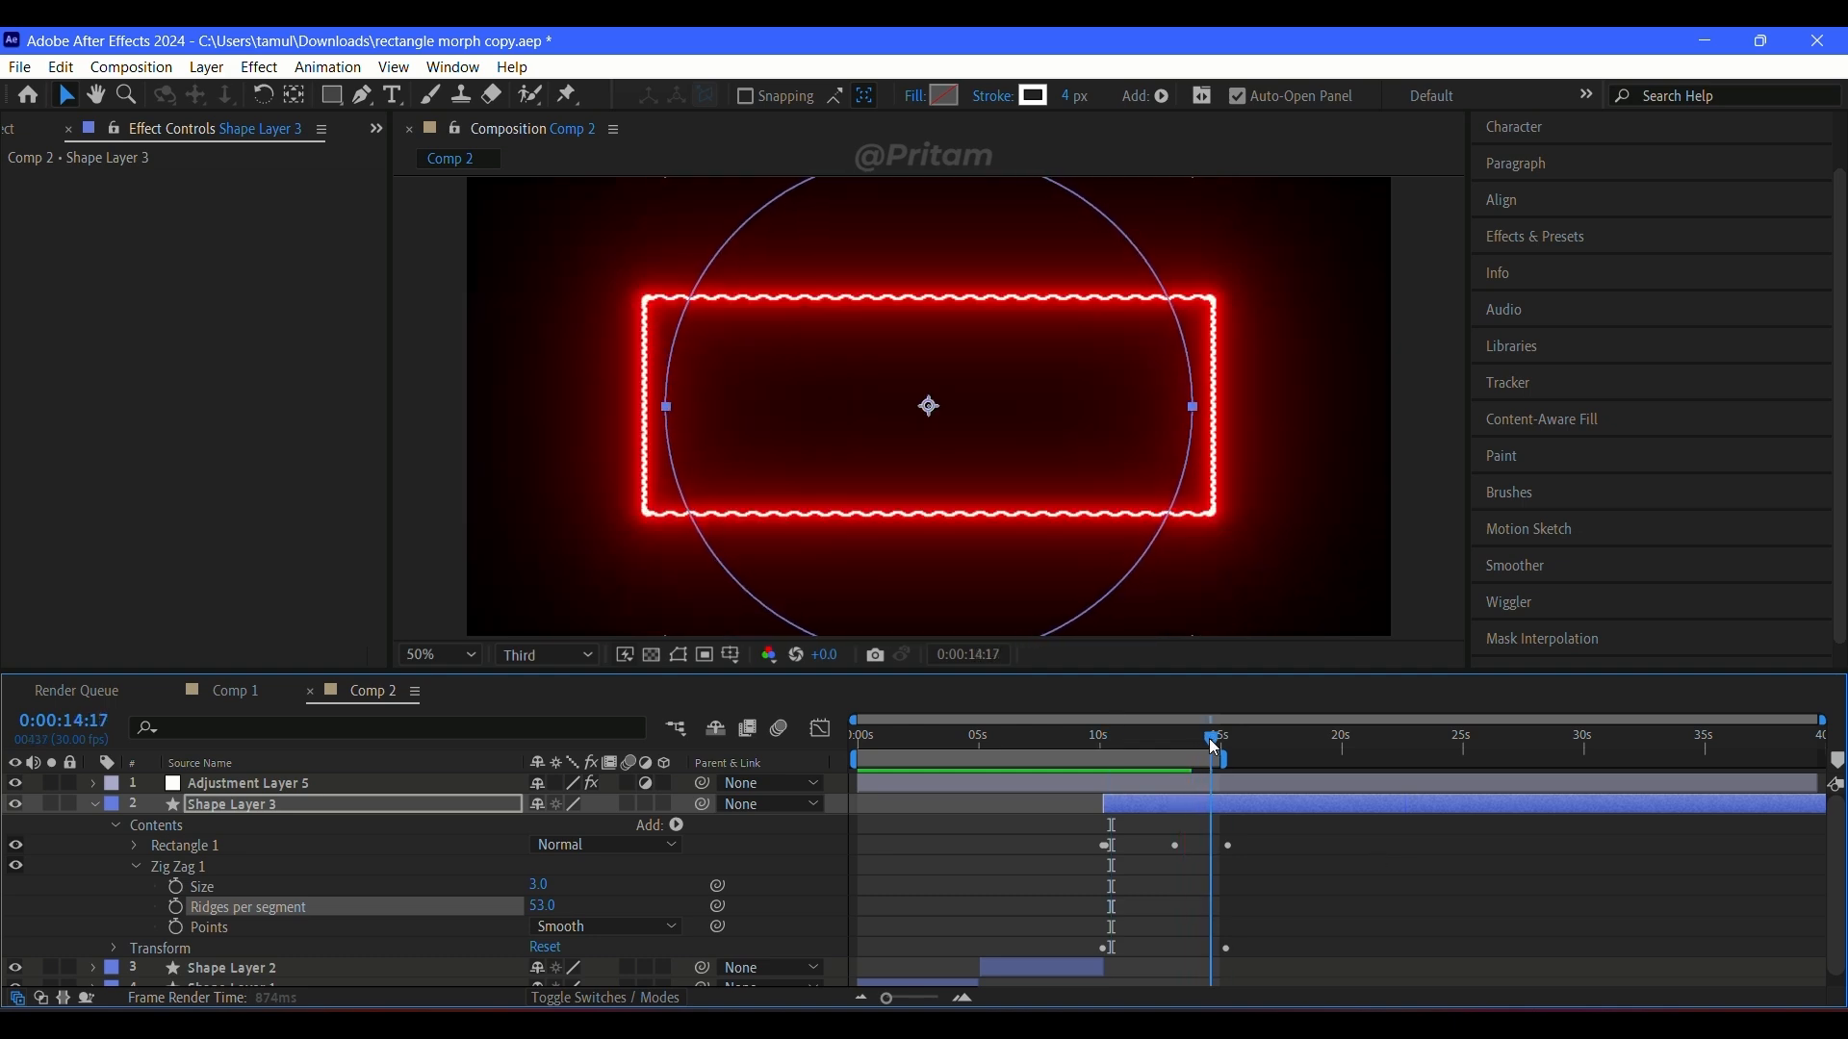
pyautogui.moveTo(1214, 748); pyautogui.dragTo(1185, 744)
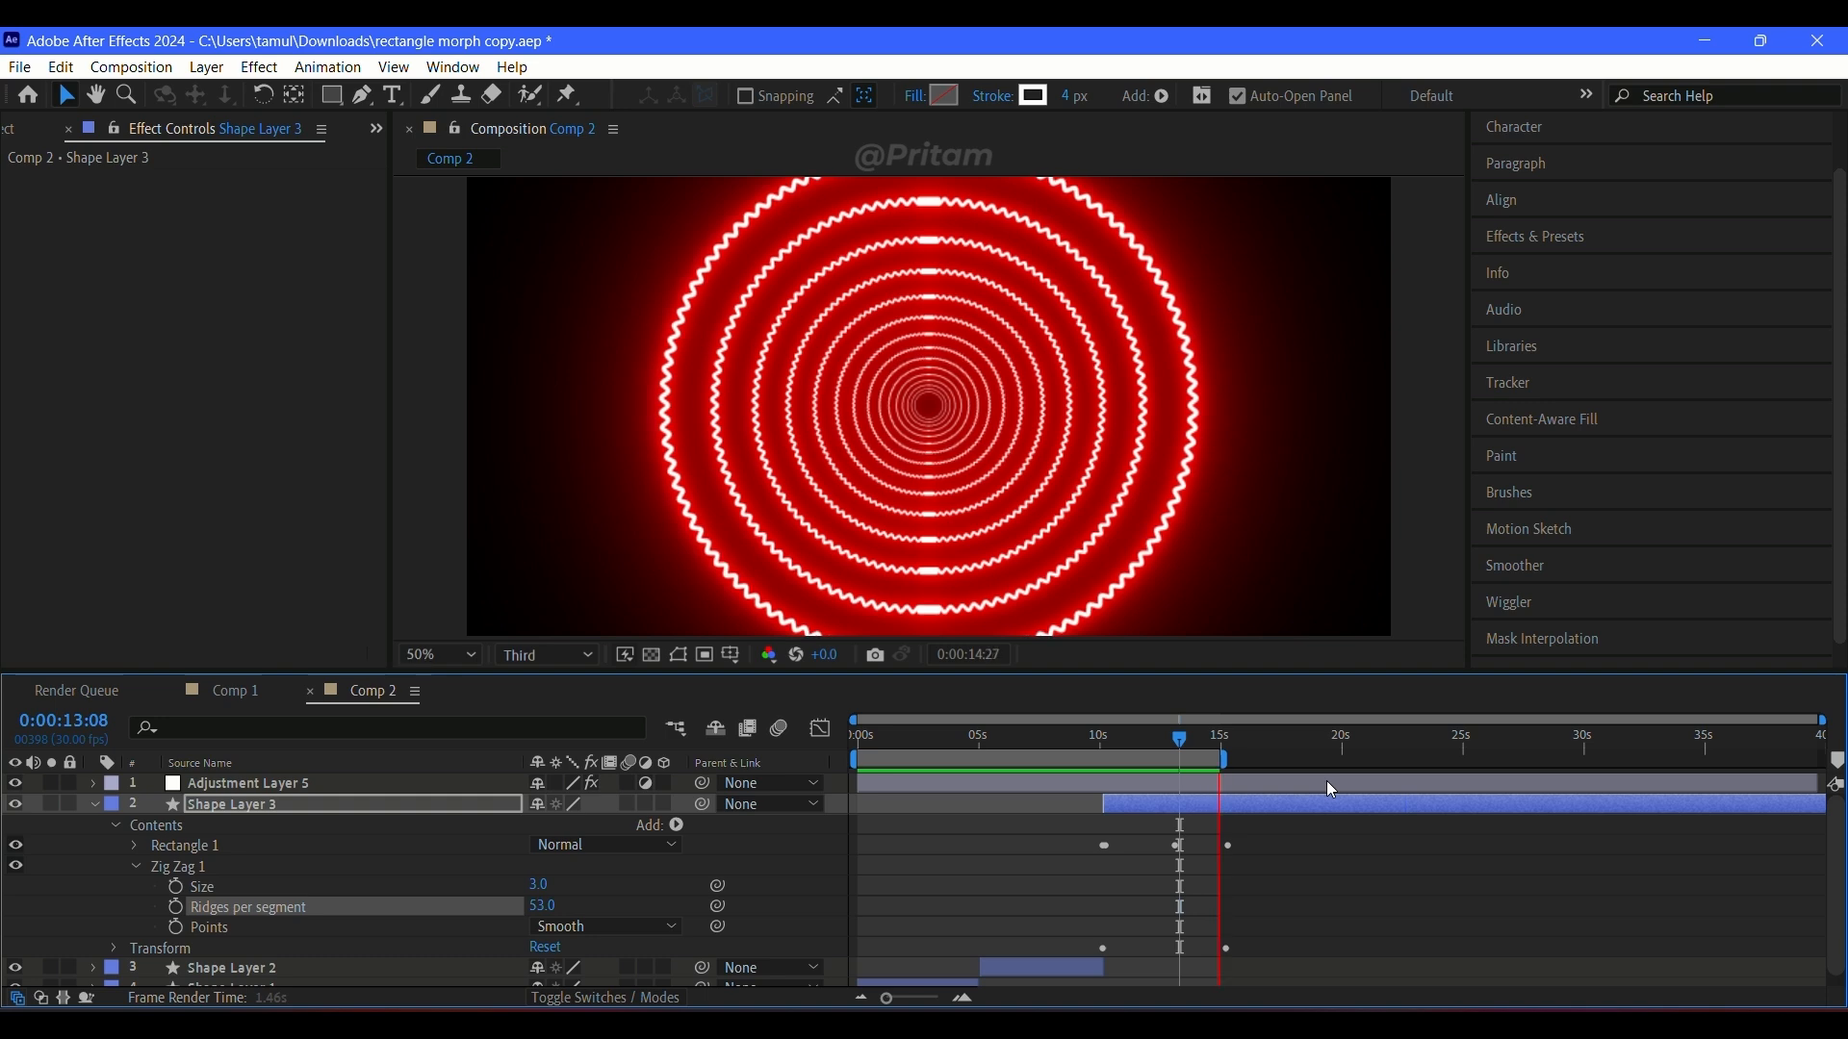
pyautogui.click(1101, 741)
pyautogui.moveTo(1097, 739); pyautogui.dragTo(1105, 740)
pyautogui.press('space')
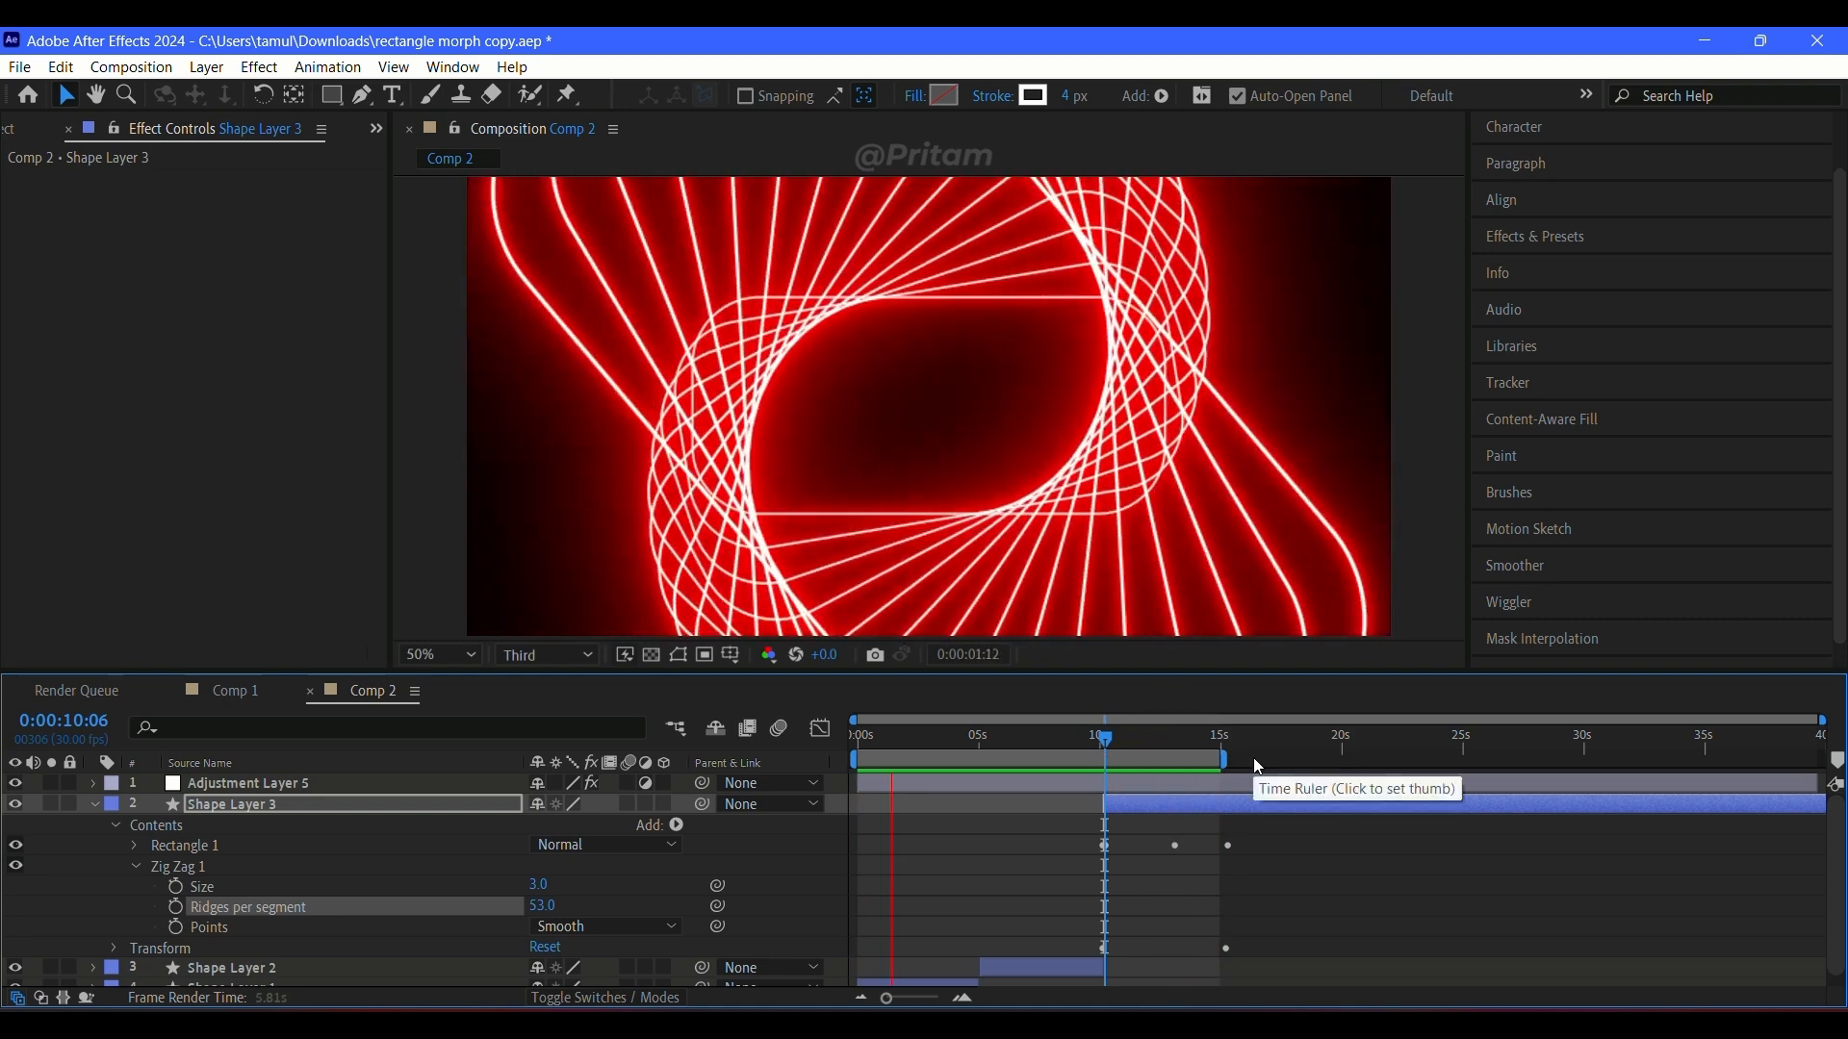
pyautogui.press('space')
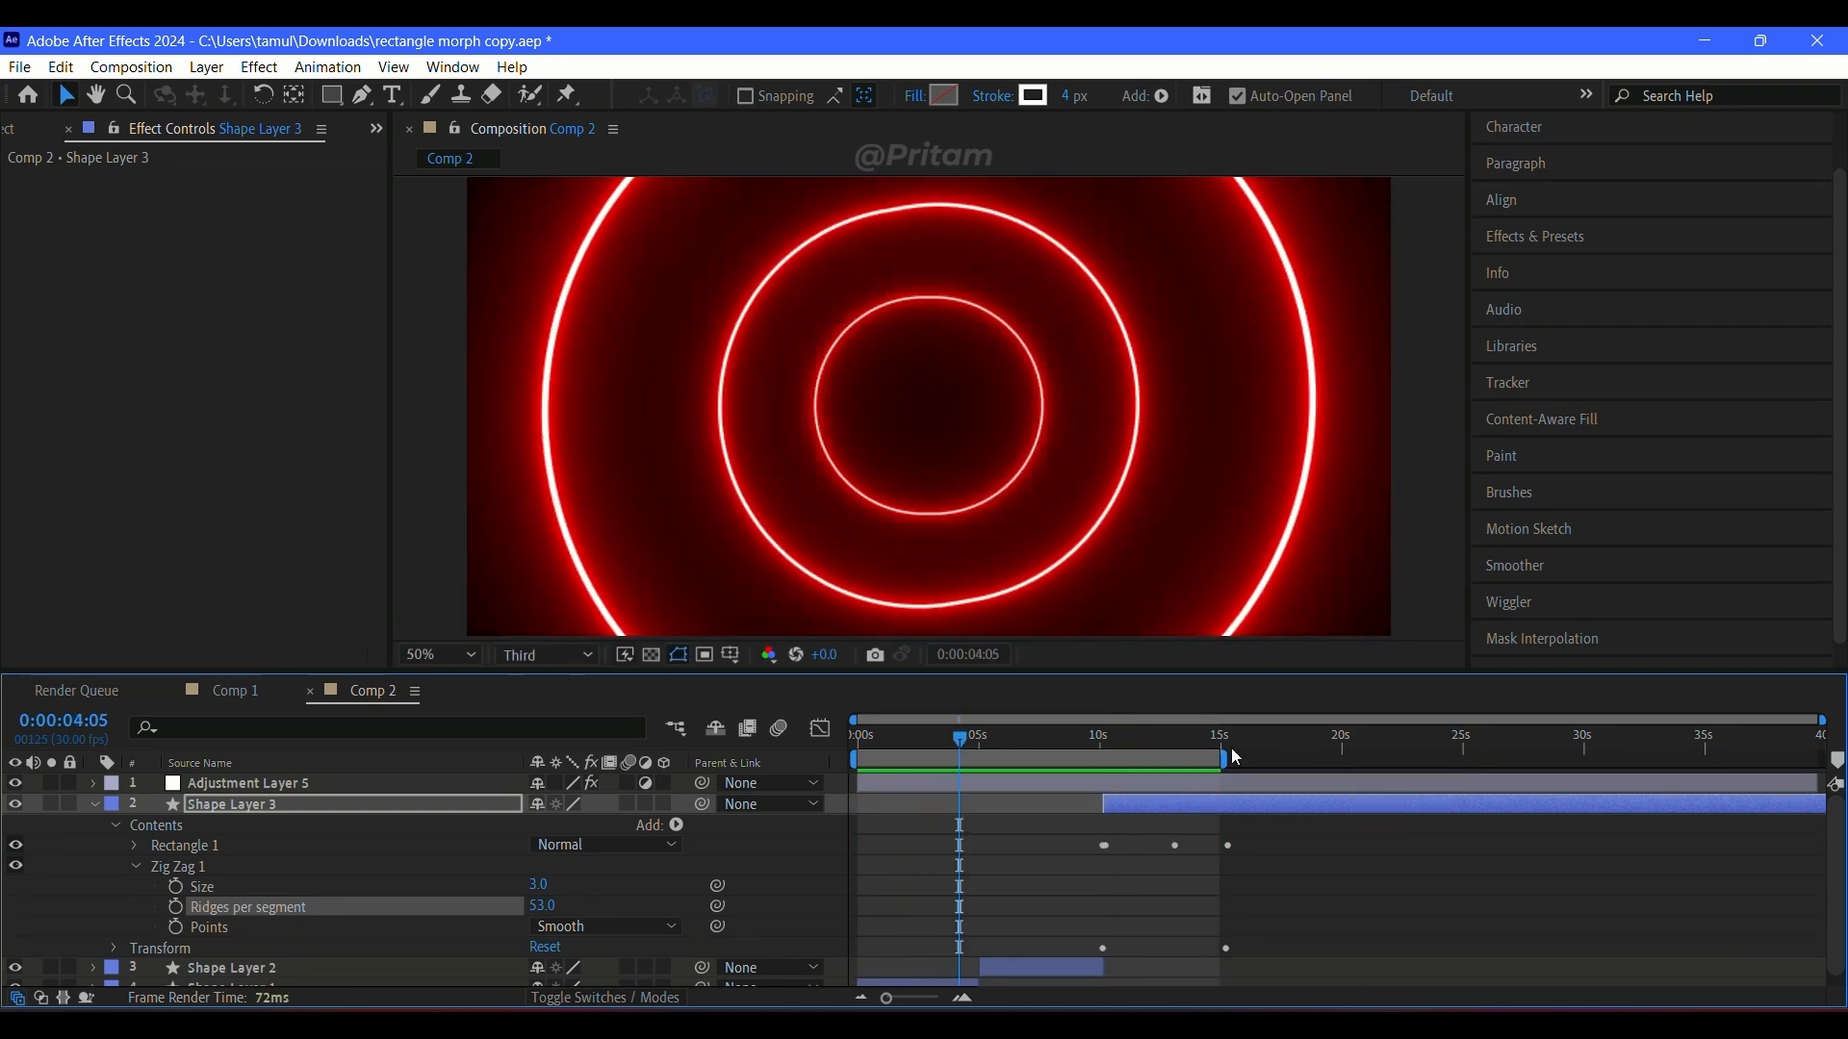
# Step: Collapse Shape Layer 3's properties, return to the start and fit the Comp 2 view for playback
pyautogui.press('u')
pyautogui.click(910, 806)
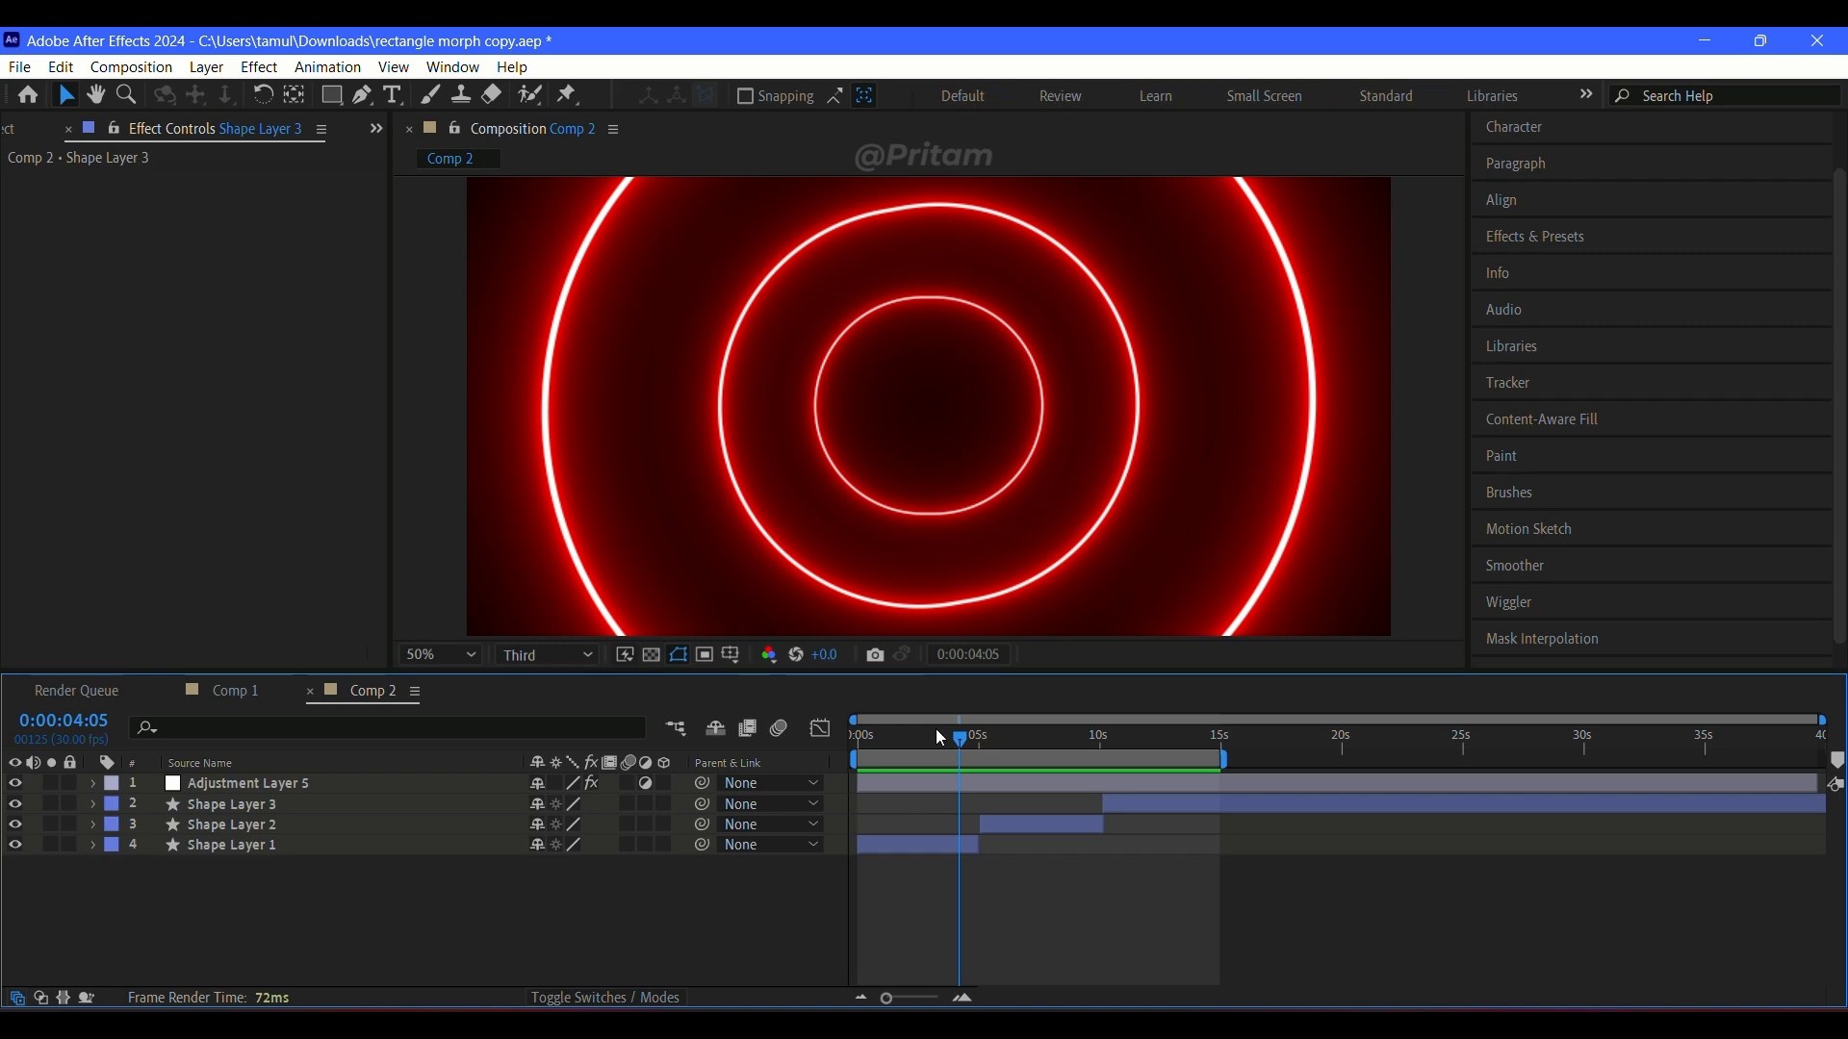
pyautogui.press('Home')
pyautogui.click(445, 655)
pyautogui.click(478, 239)
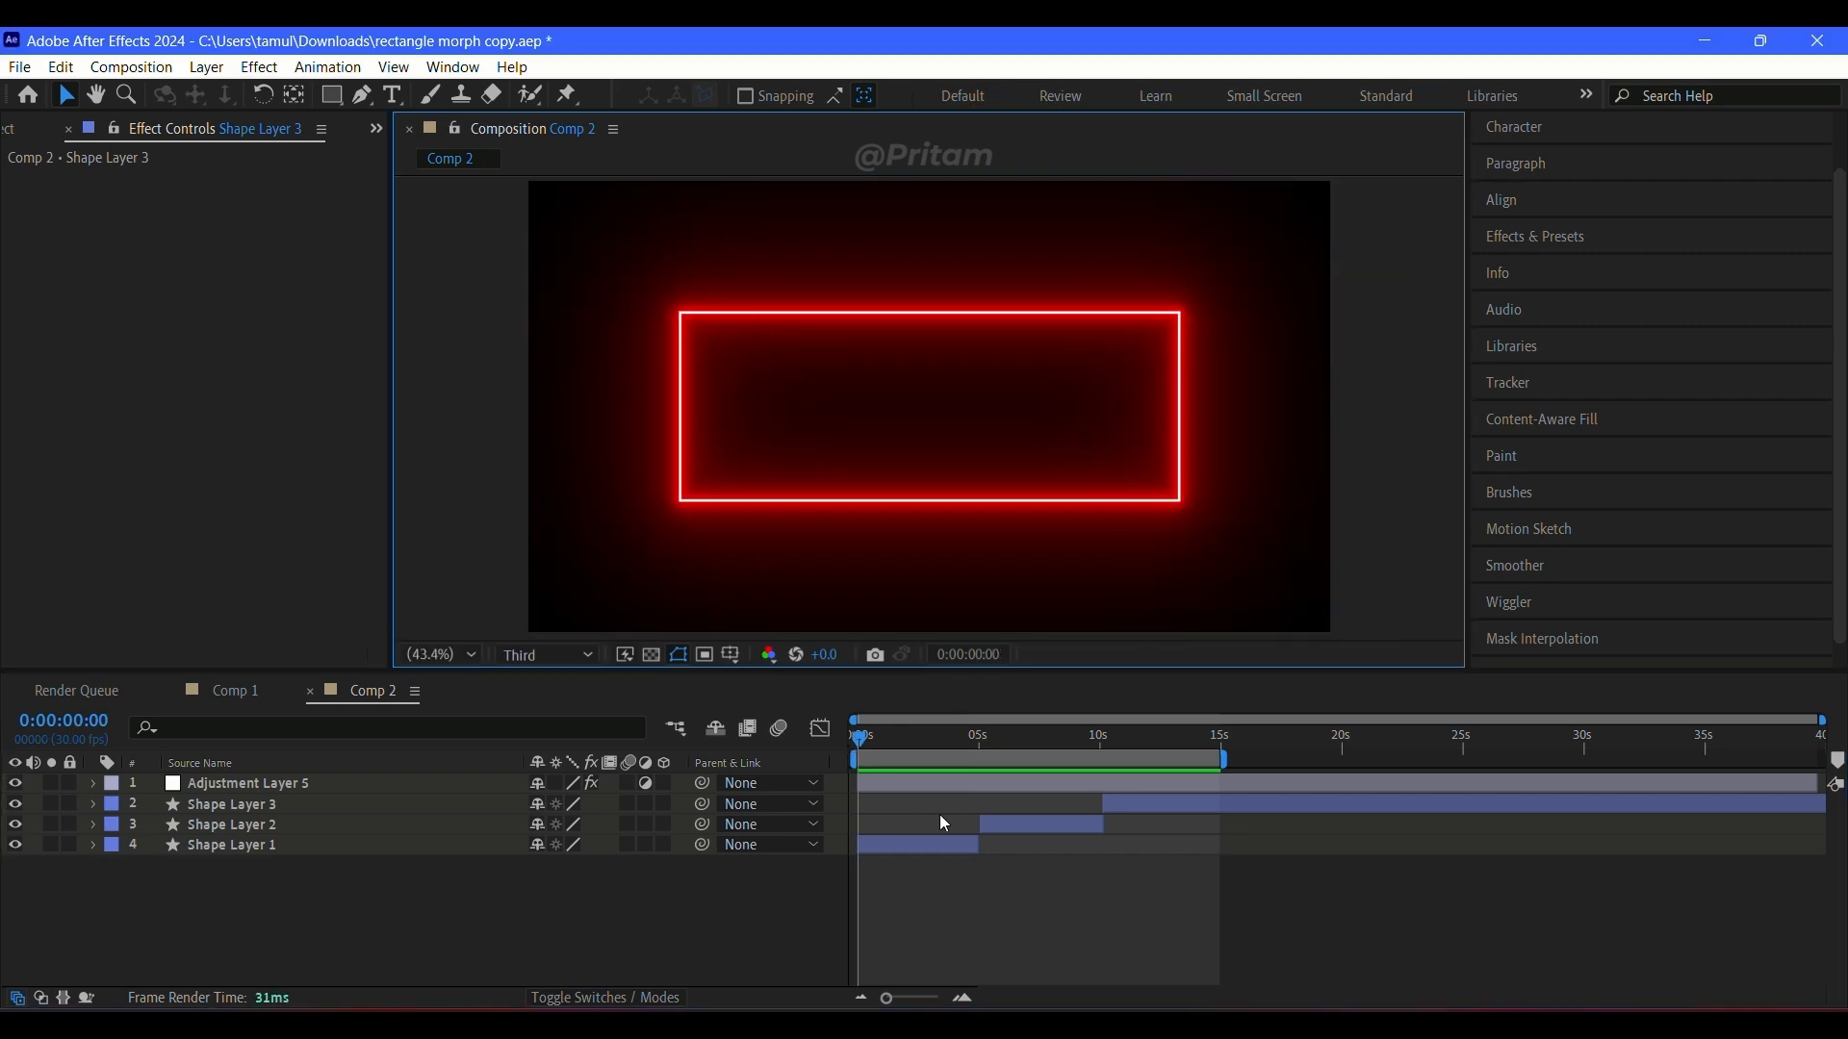
pyautogui.click(870, 743)
pyautogui.press('space')
# Step: Switch to Comp 1, set the preview resolution to Full, and scrub its rectangle-to-circle morph with the view fitted
pyautogui.click(255, 689)
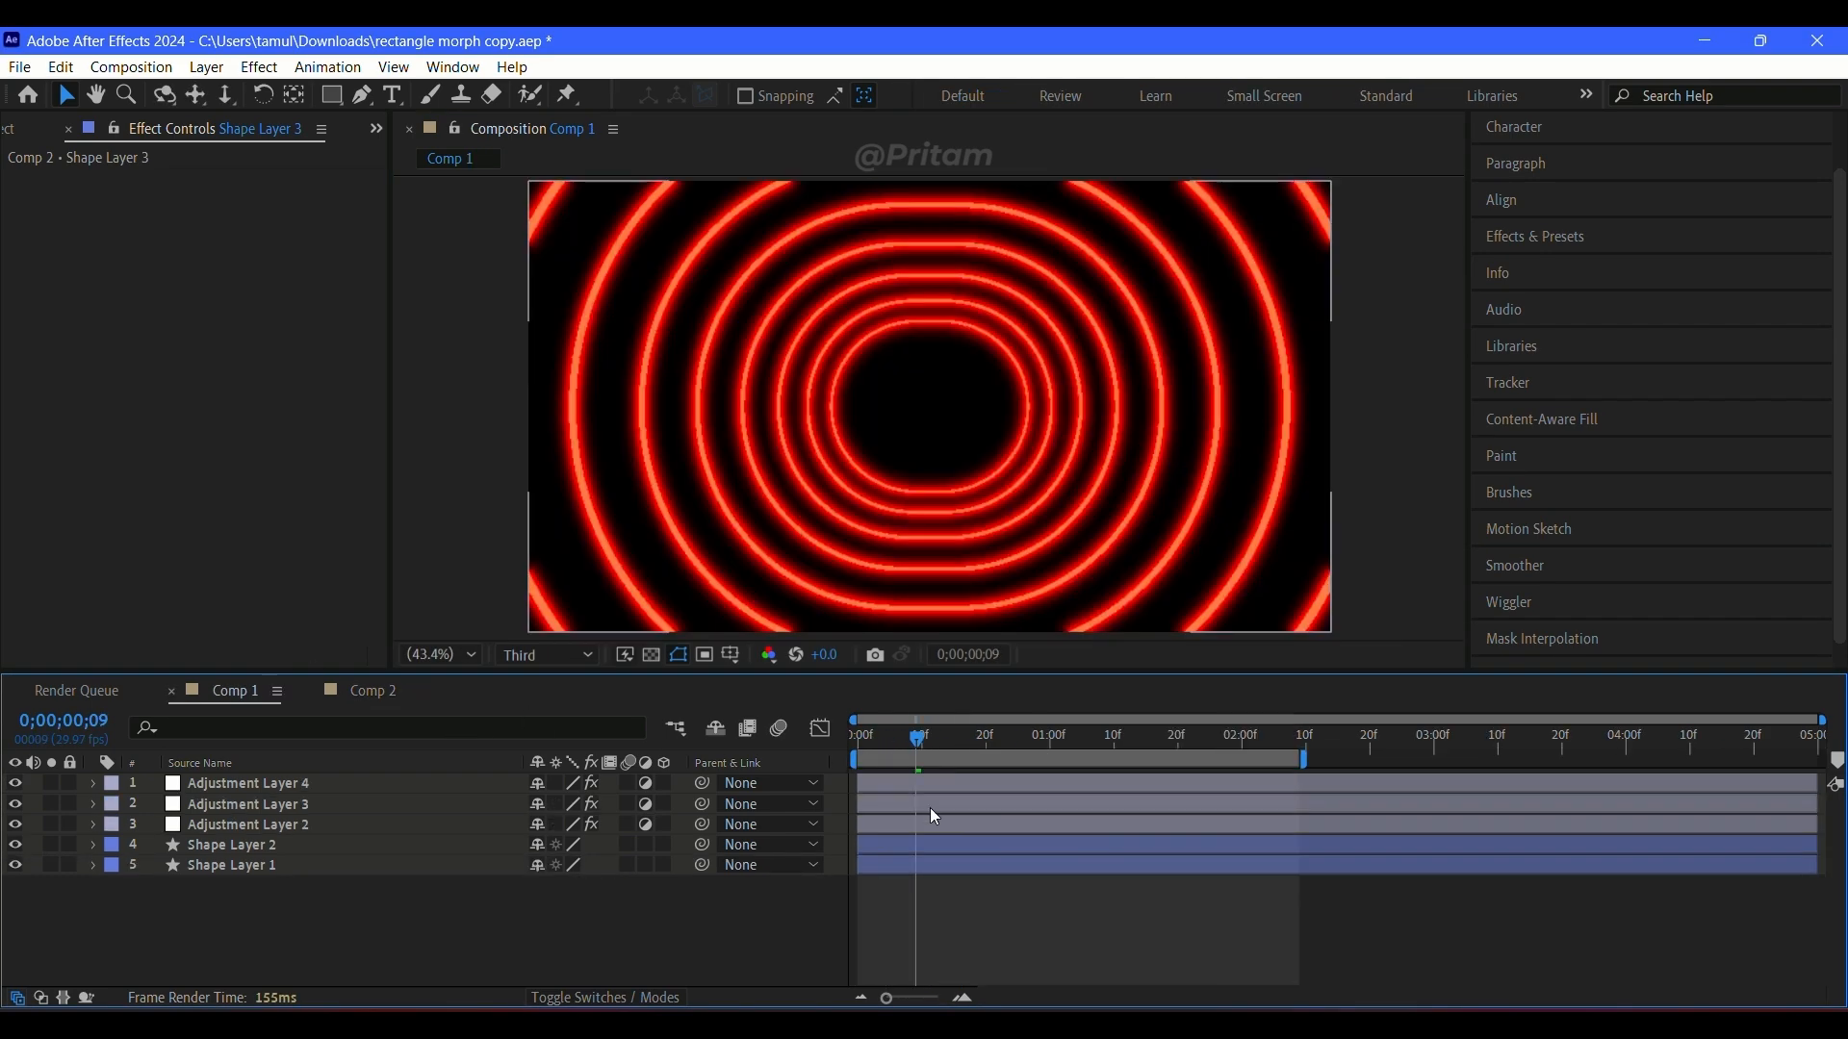
pyautogui.click(549, 659)
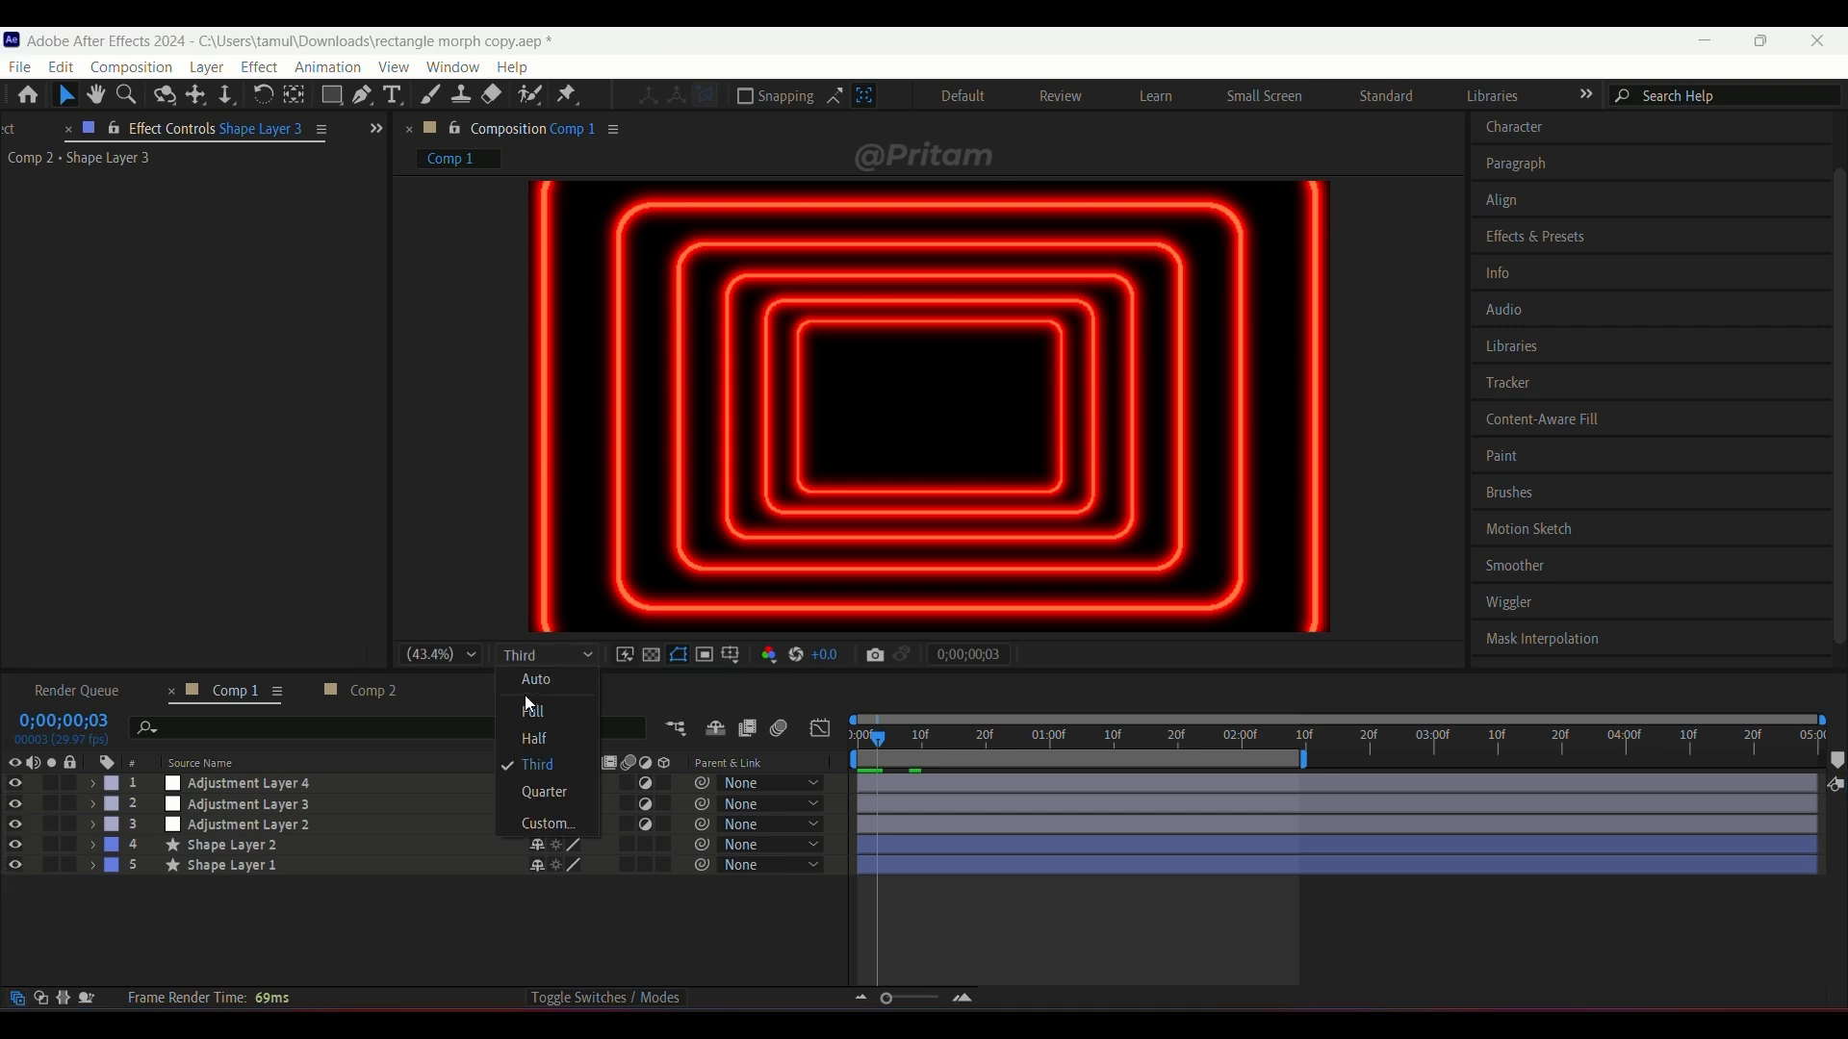
pyautogui.click(529, 700)
pyautogui.moveTo(878, 739); pyautogui.dragTo(934, 736)
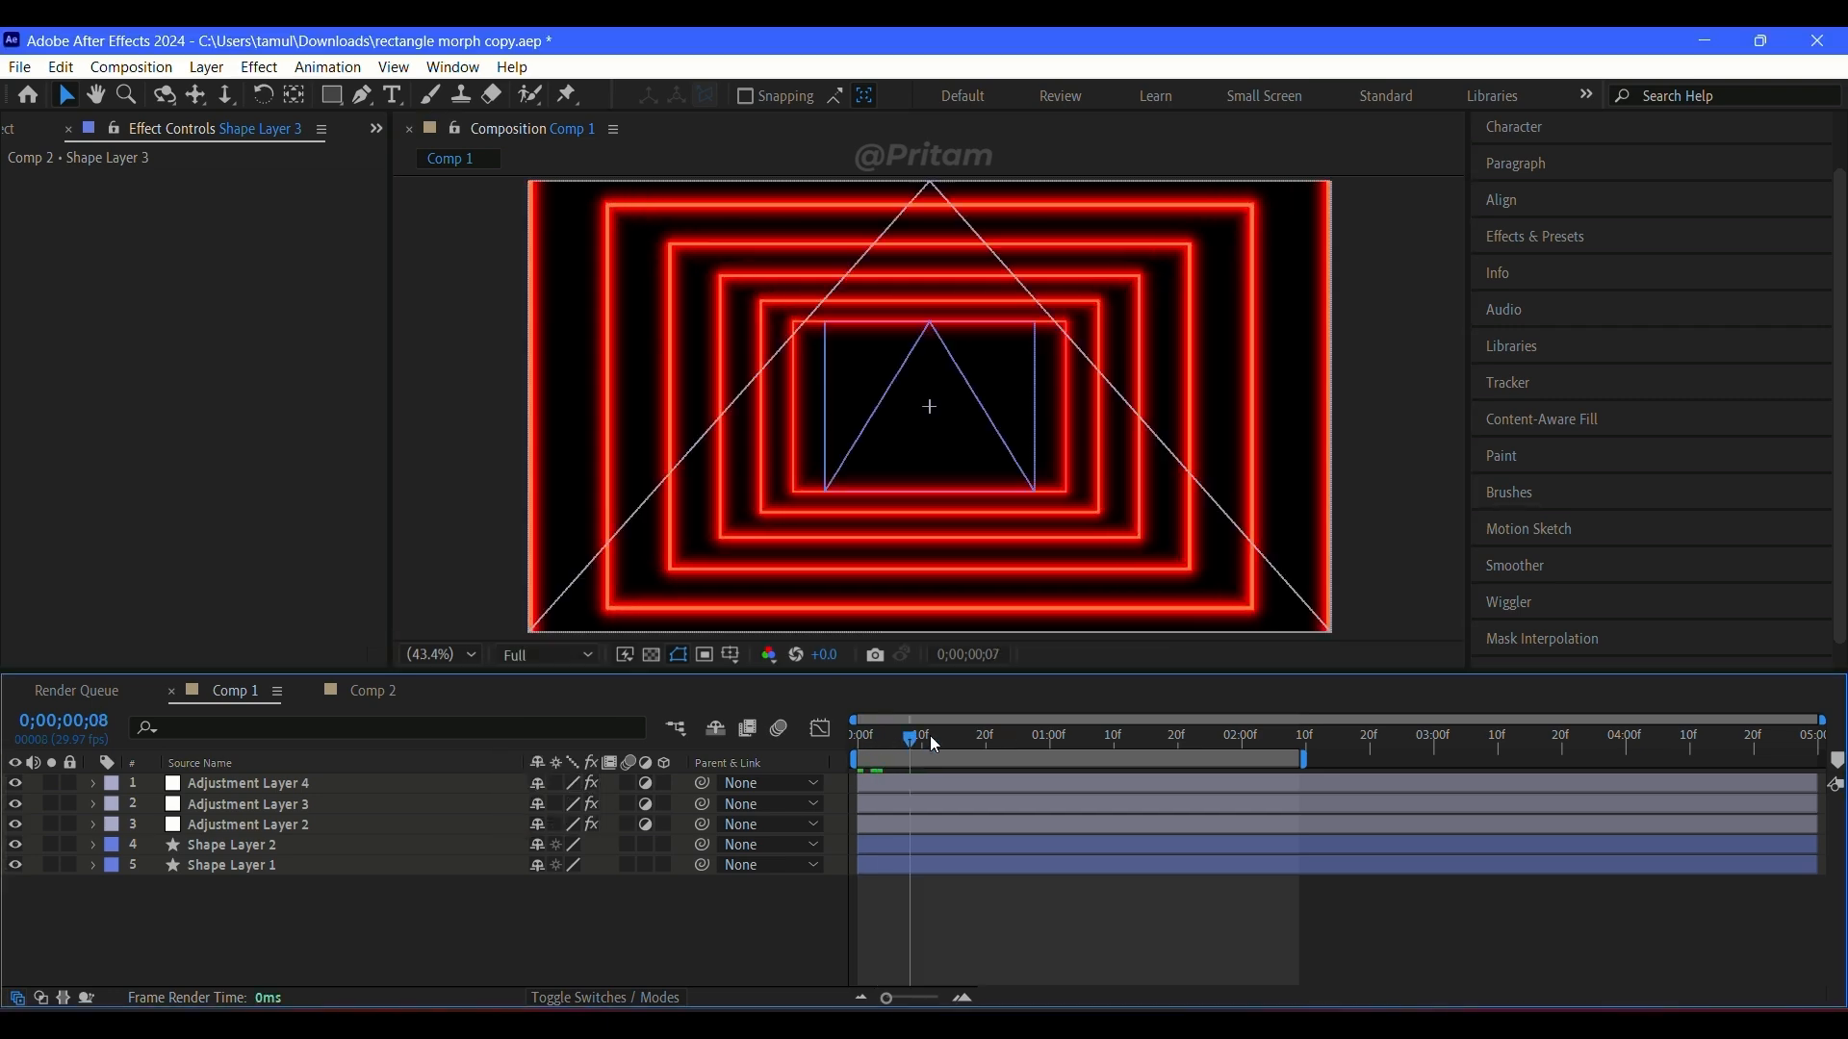
pyautogui.scroll(4, 1019, 539)
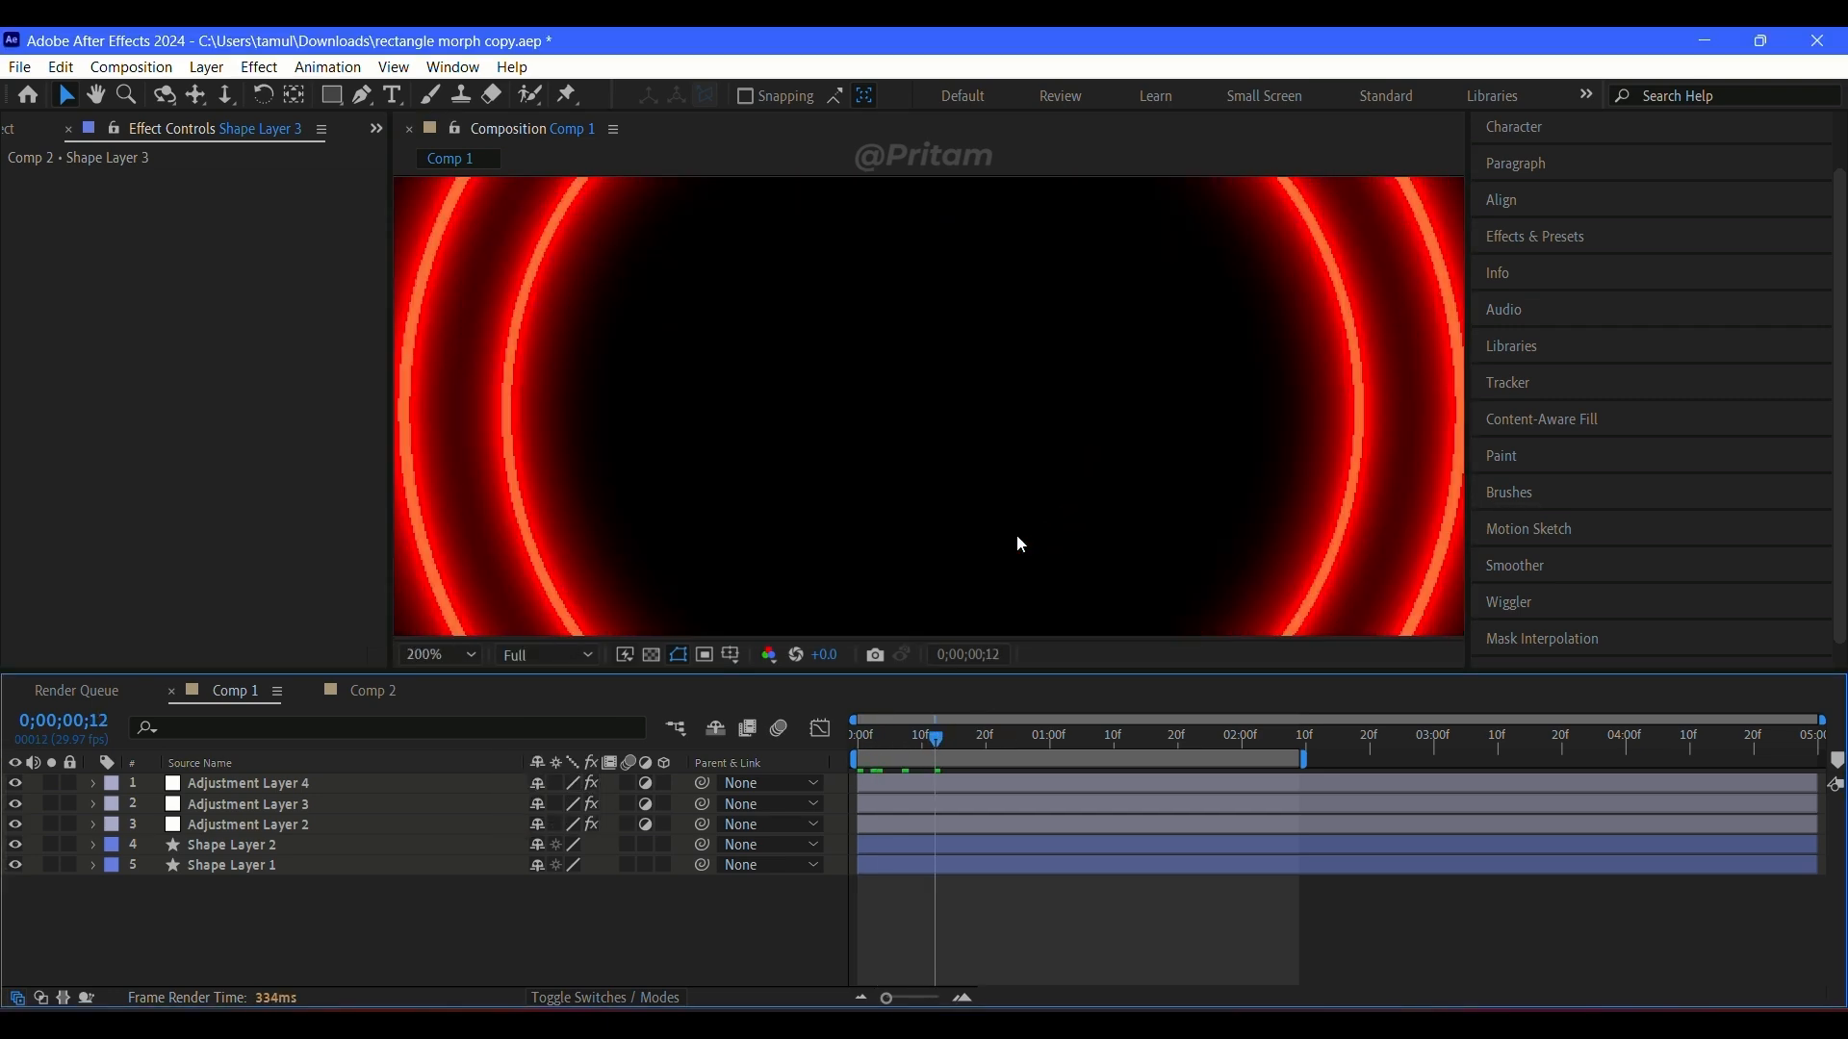
pyautogui.scroll(-4, 1019, 540)
pyautogui.click(442, 655)
pyautogui.click(438, 226)
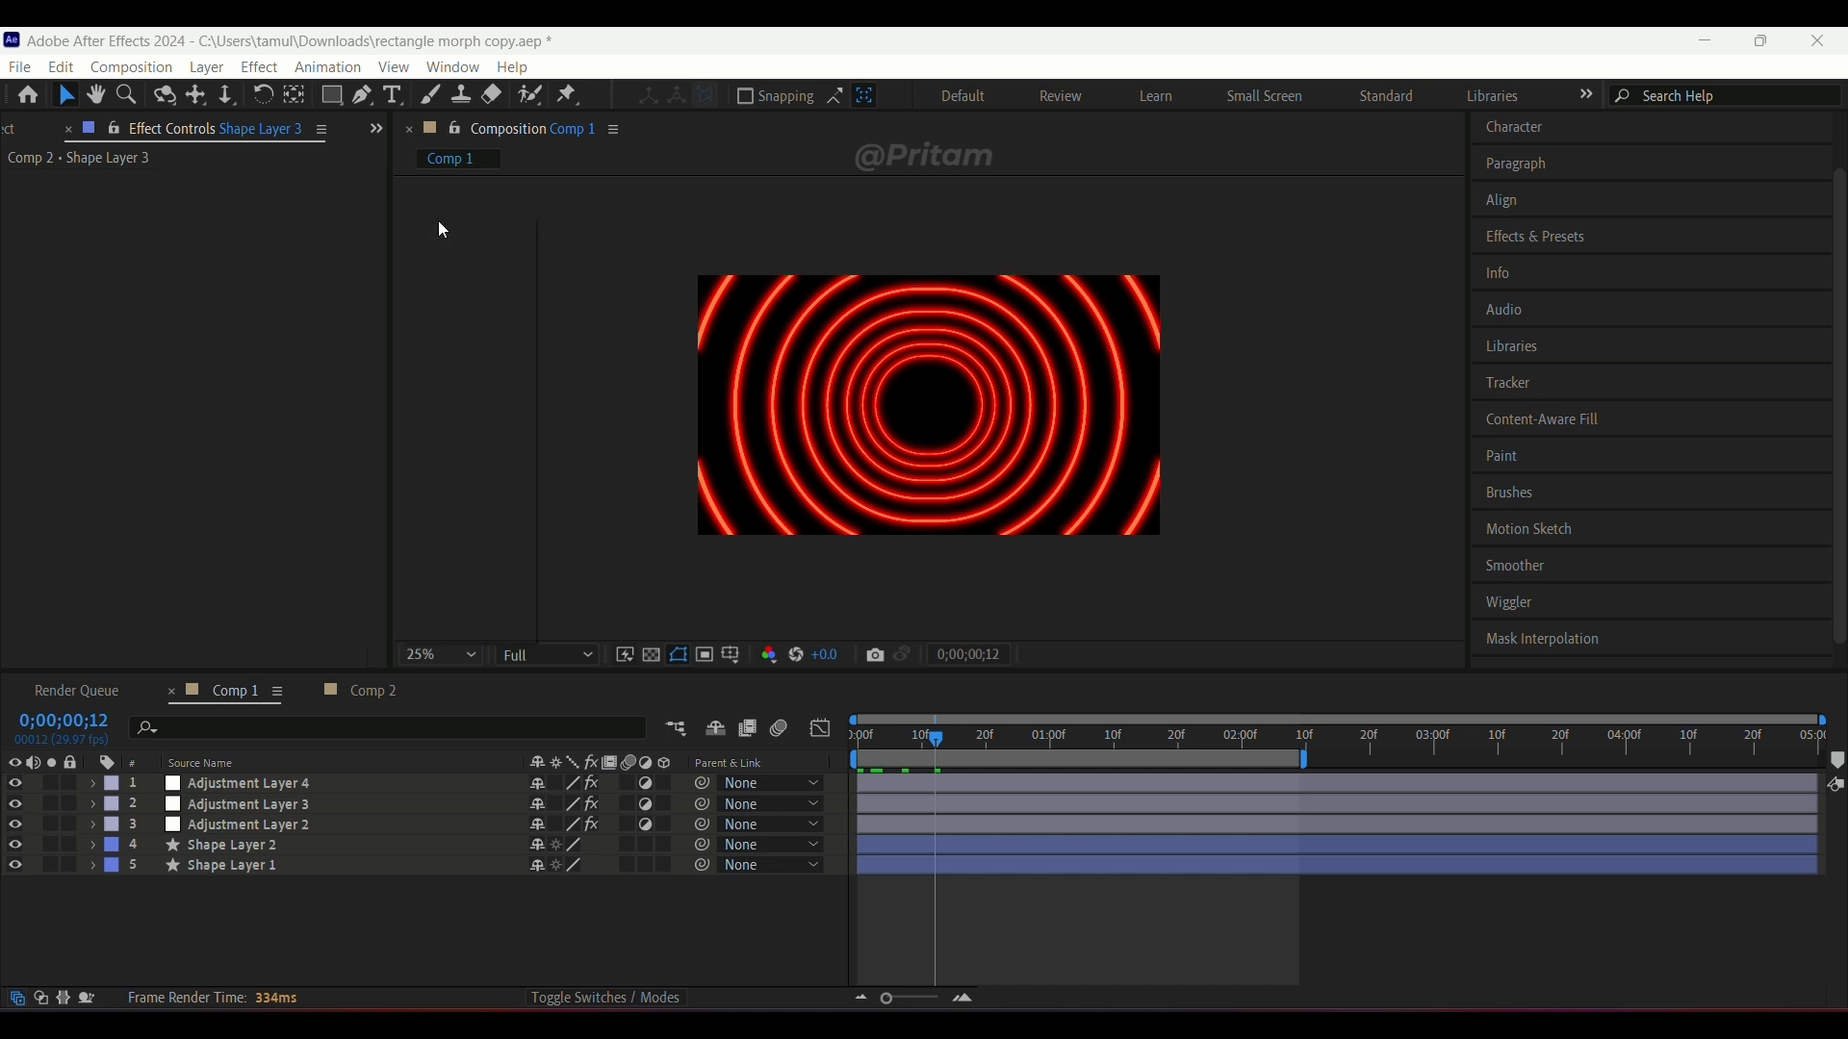
pyautogui.moveTo(934, 738); pyautogui.dragTo(781, 732)
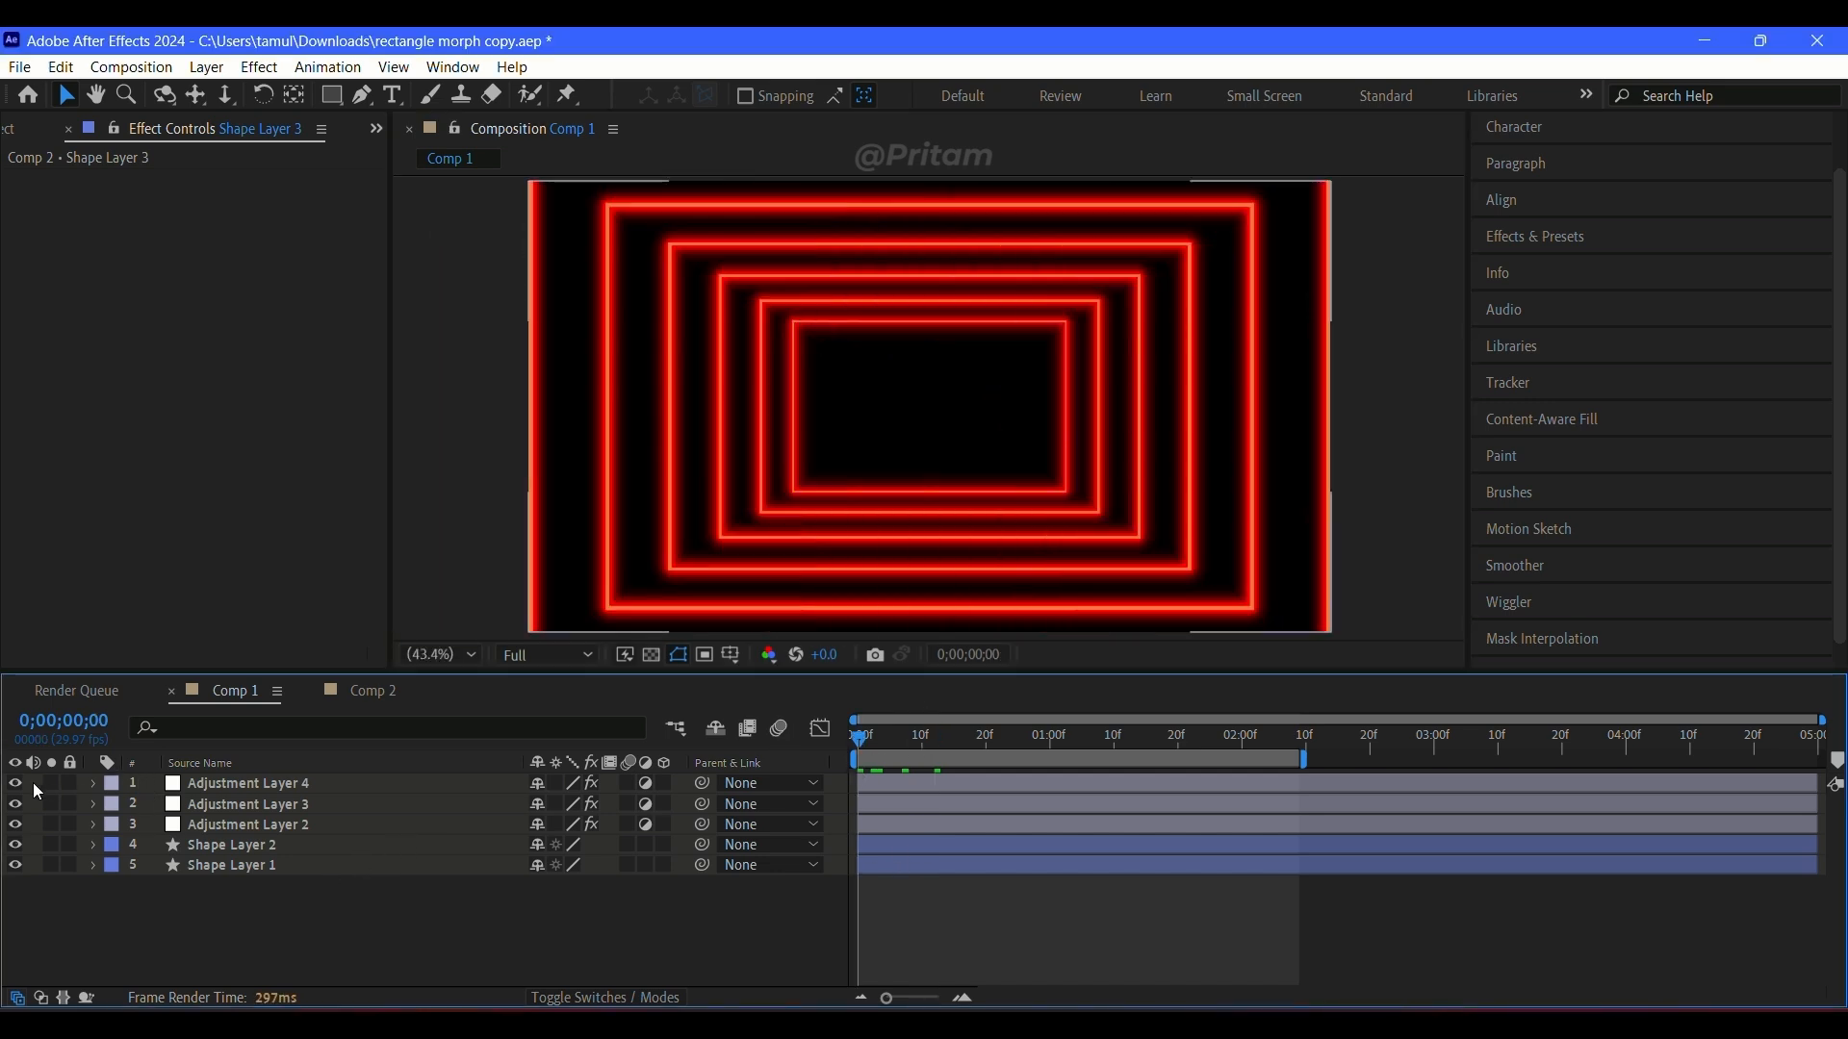
# Step: Hide all three adjustment layers and Shape Layer 2 in Comp 1, then scrub Shape Layer 1's white outlines through their animation
pyautogui.click(14, 804)
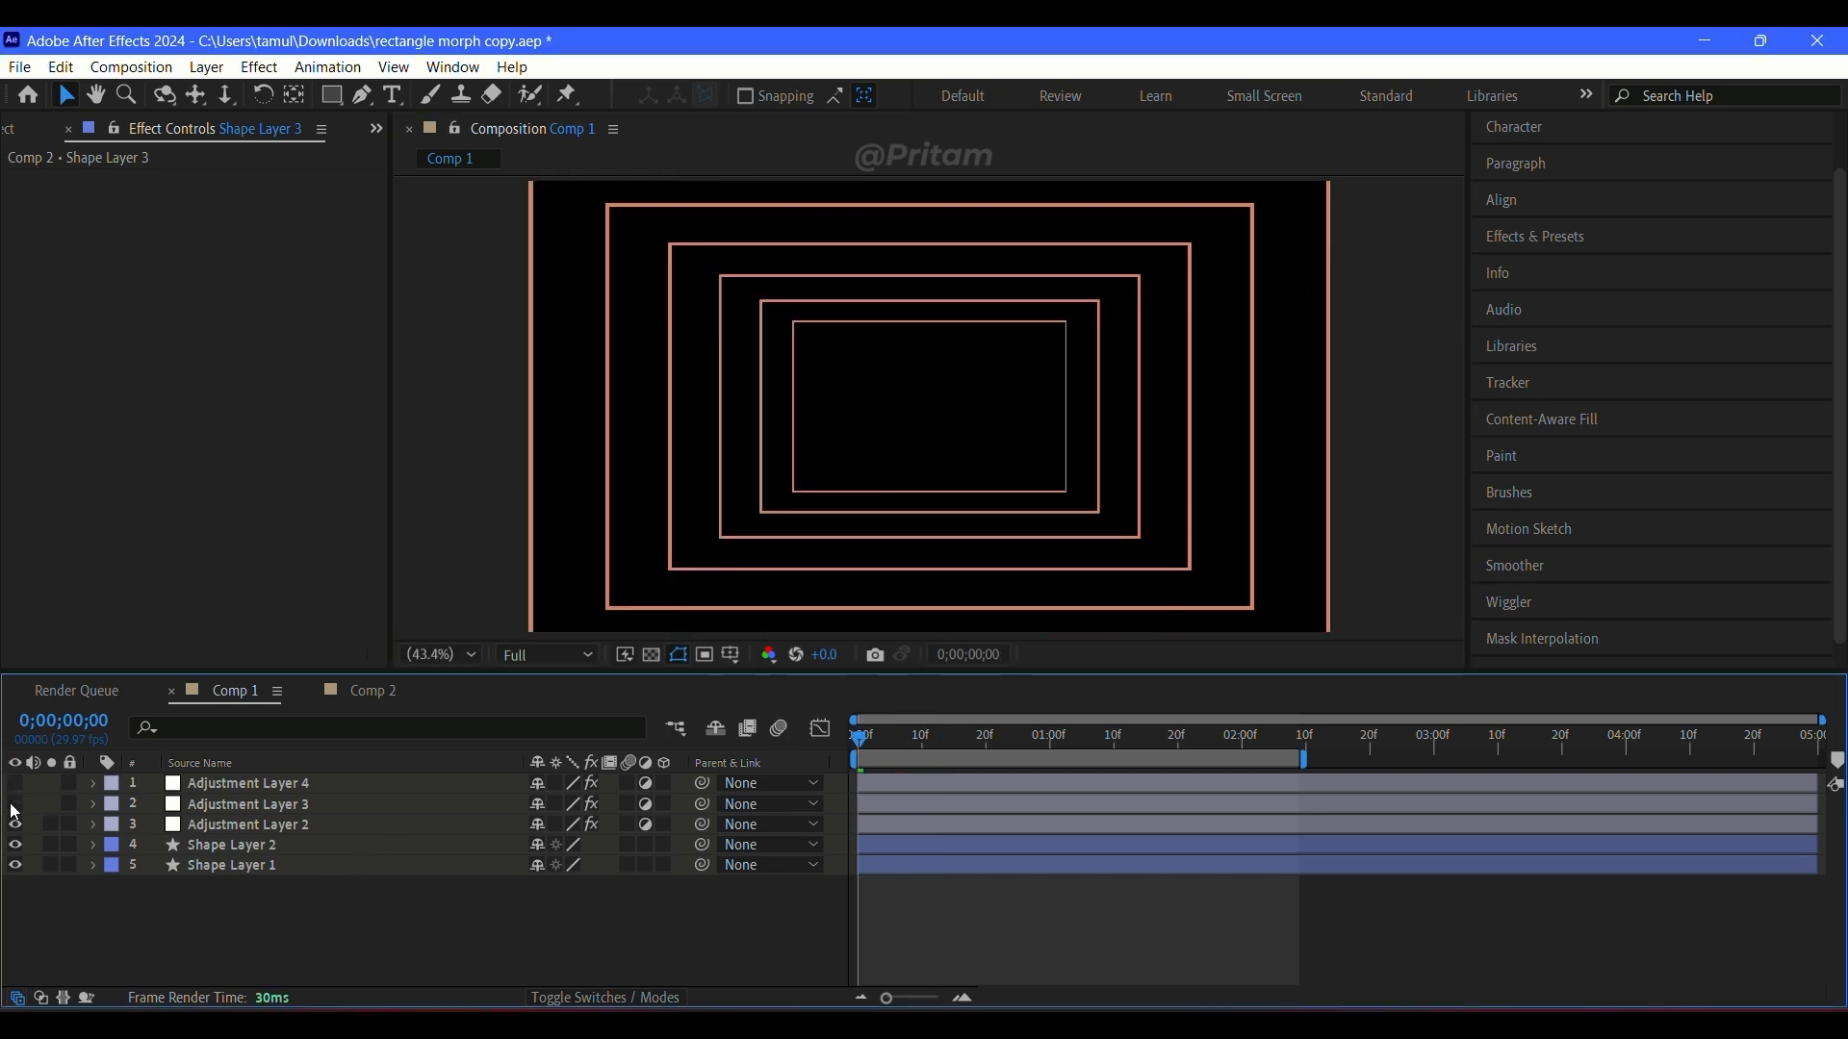
pyautogui.click(16, 824)
pyautogui.click(16, 845)
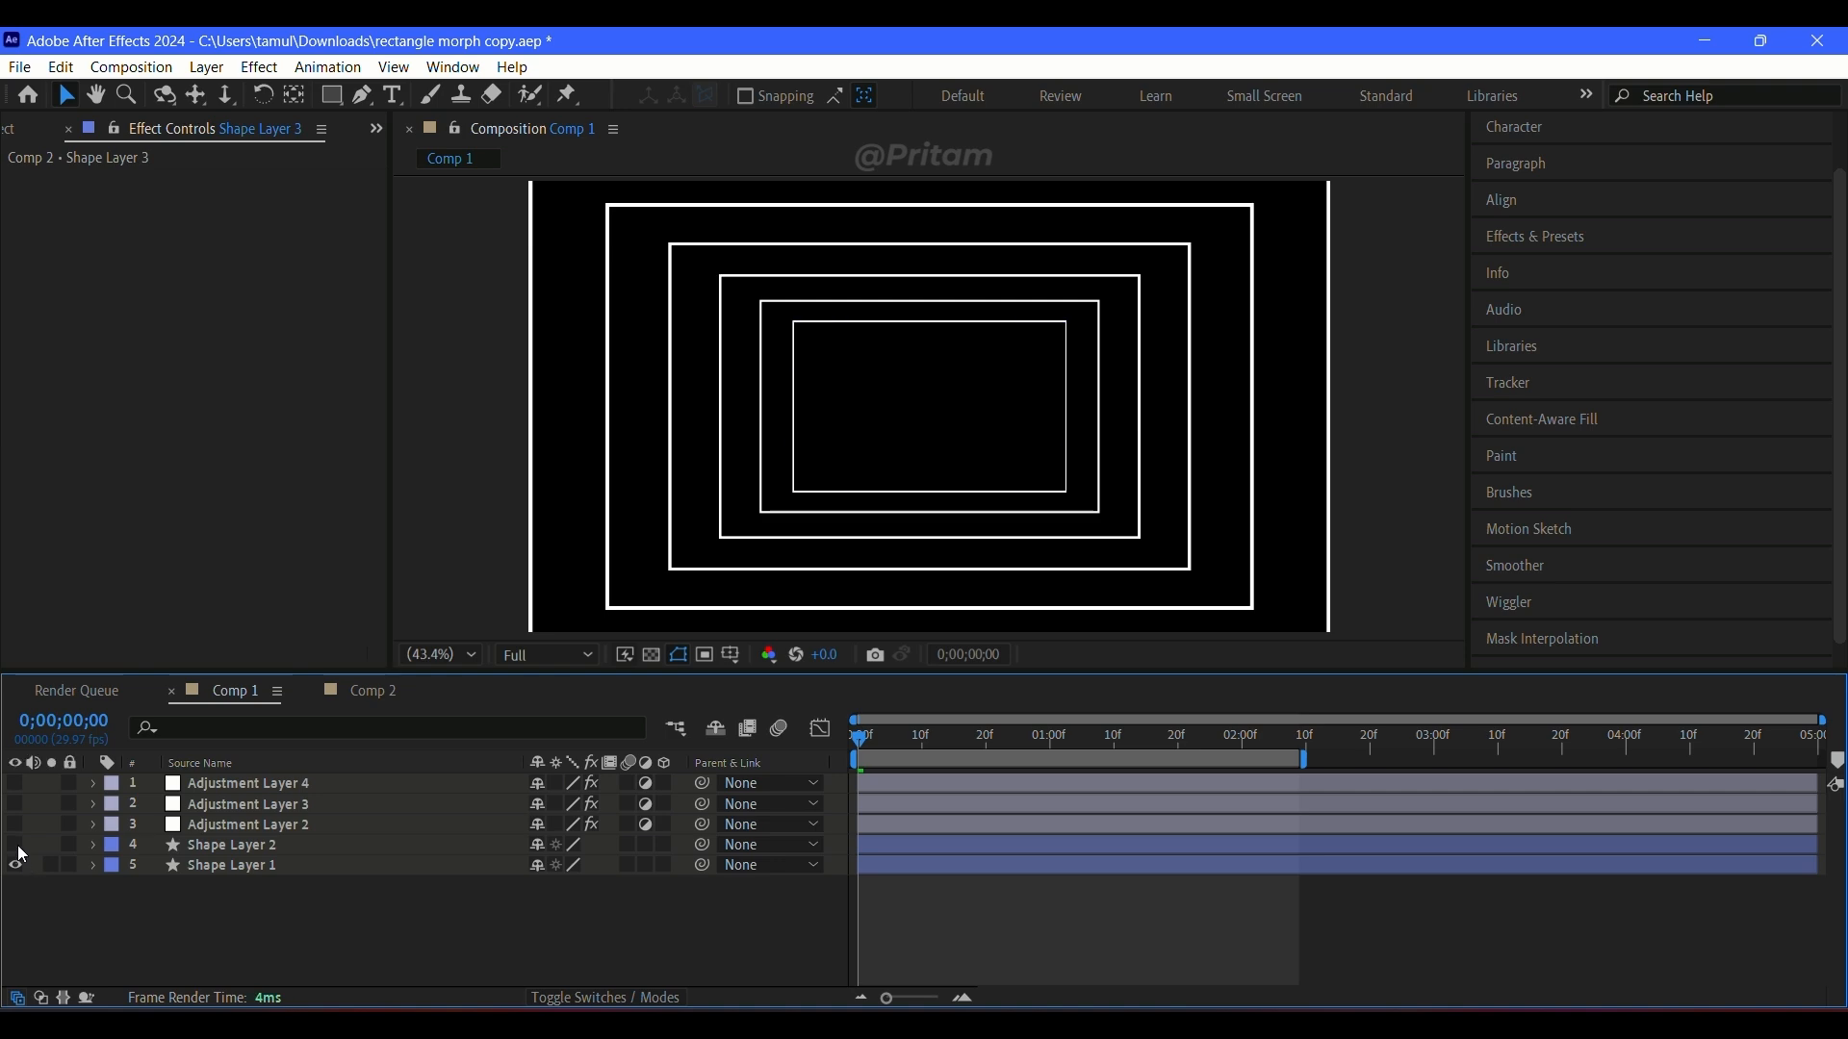
pyautogui.click(289, 866)
pyautogui.moveTo(871, 750); pyautogui.dragTo(1290, 815)
pyautogui.hotkey('ctrl', 'shift', 'a')
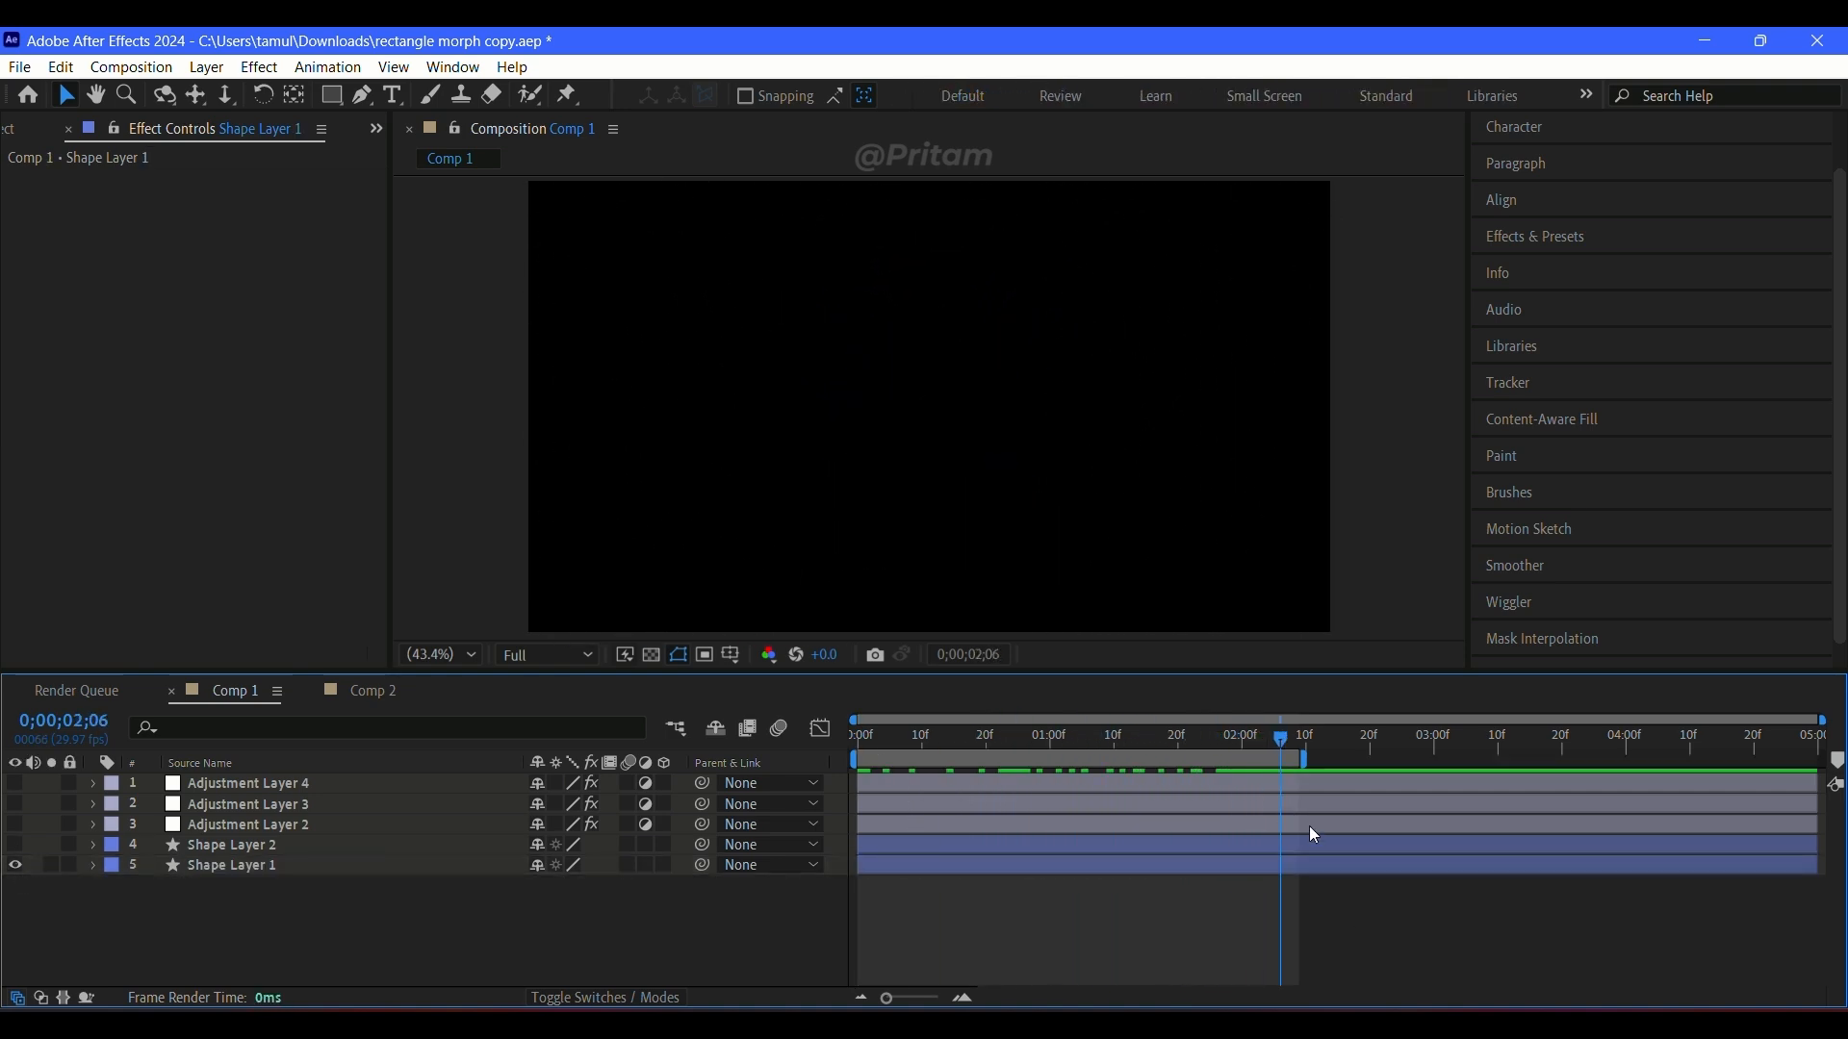
pyautogui.moveTo(1282, 743); pyautogui.dragTo(890, 756)
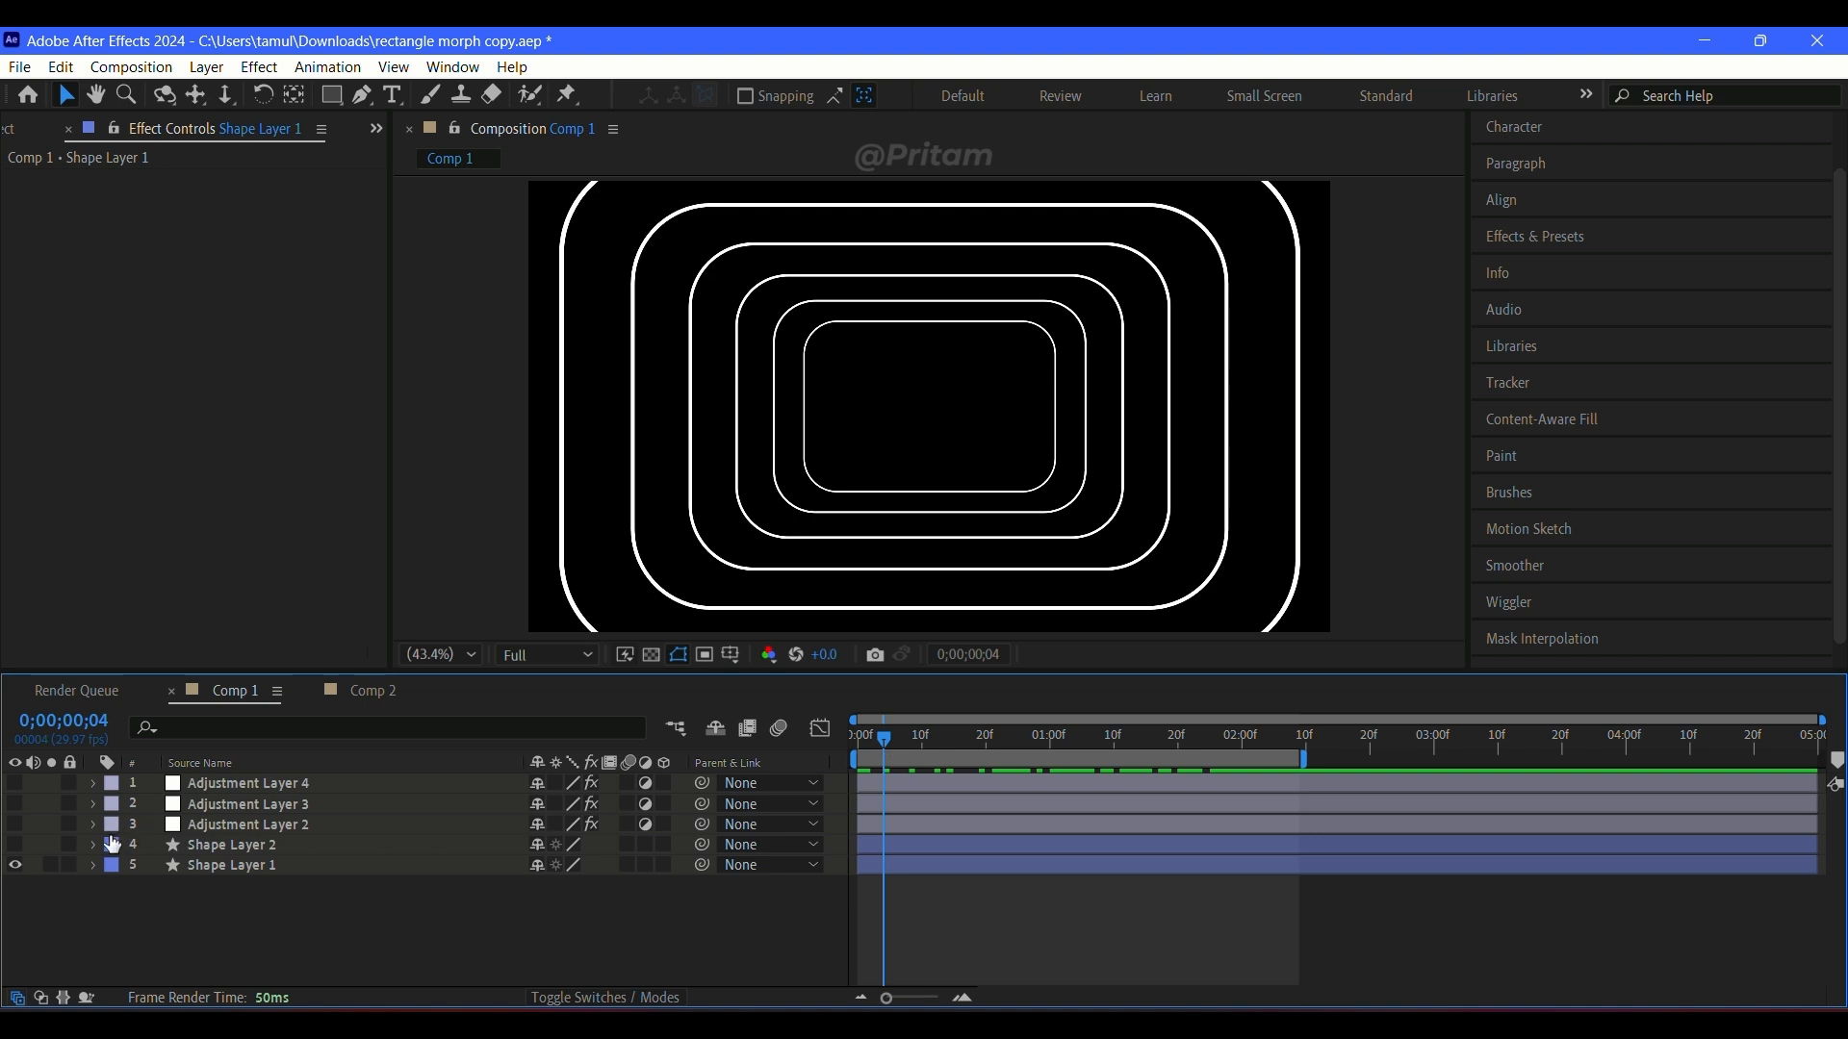
# Step: Show Shape Layer 2 again, reveal its keyframed properties, and scrub the timeline to check the centre shape's rectangle-to-circle morph
pyautogui.click(15, 847)
pyautogui.click(883, 846)
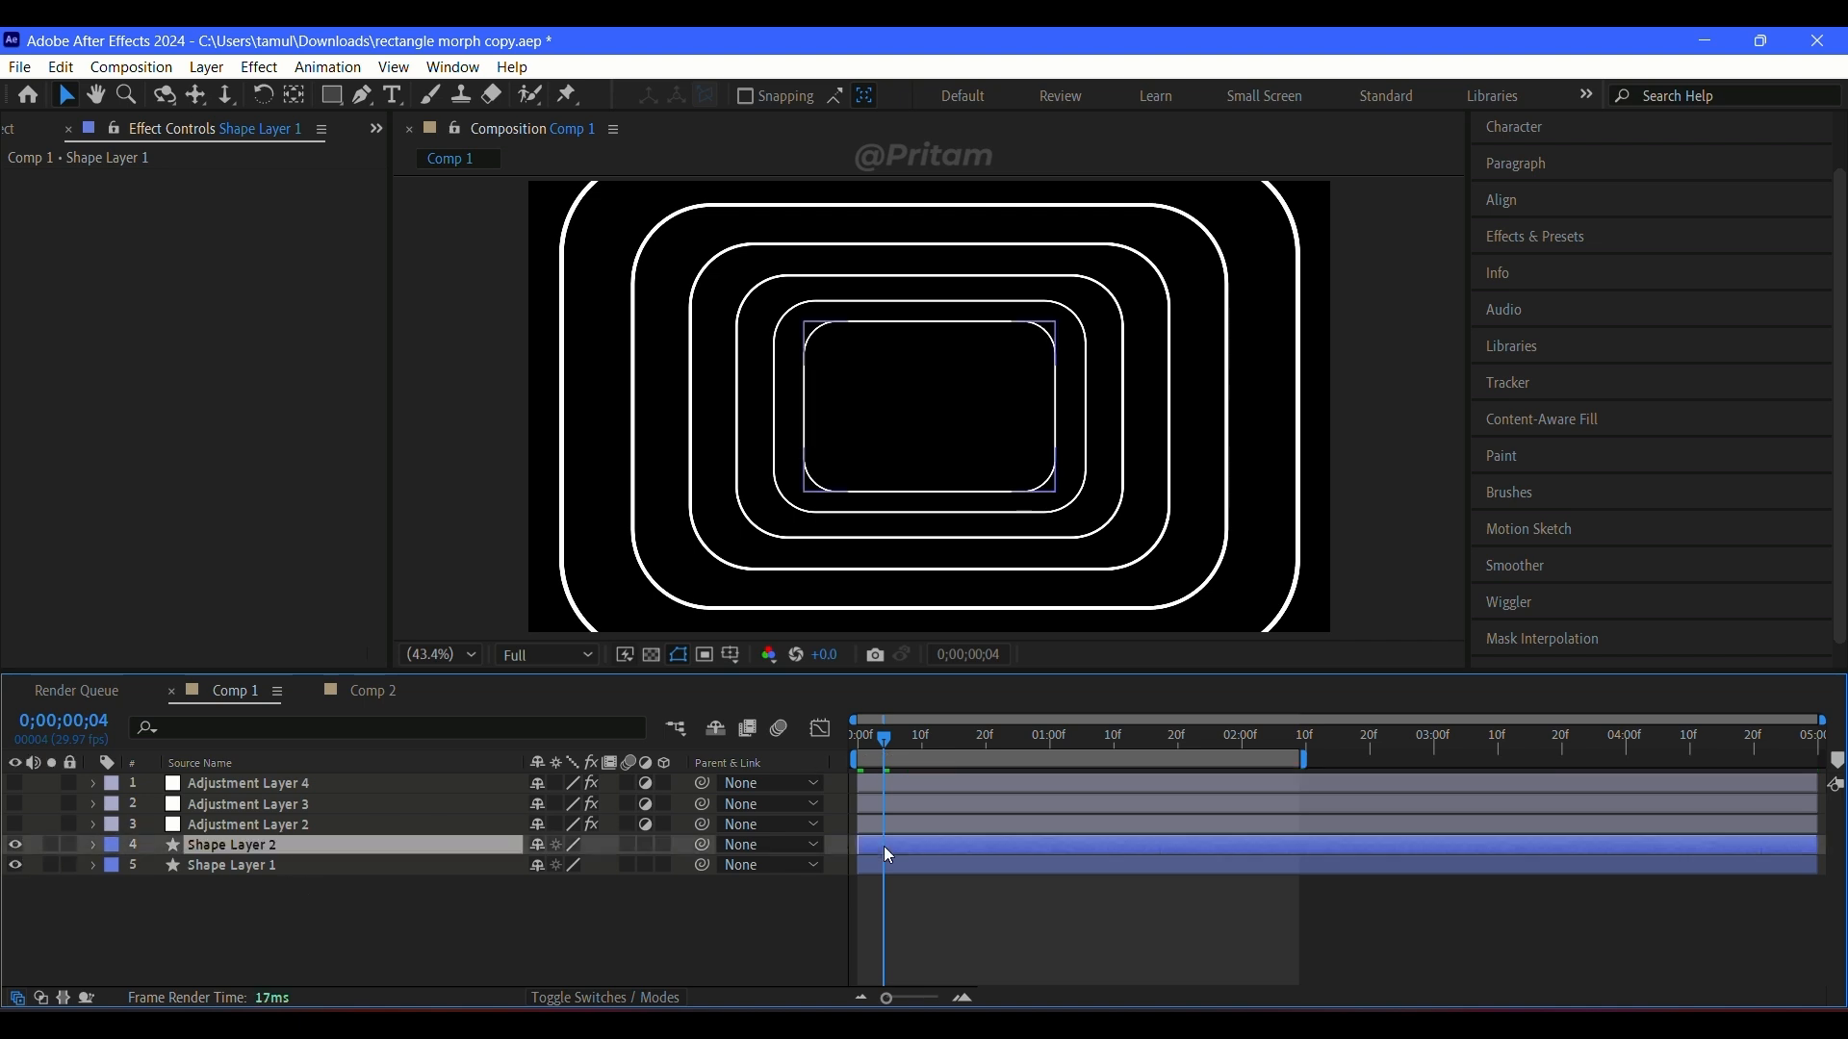
pyautogui.press('u')
pyautogui.moveTo(920, 749); pyautogui.dragTo(1261, 797)
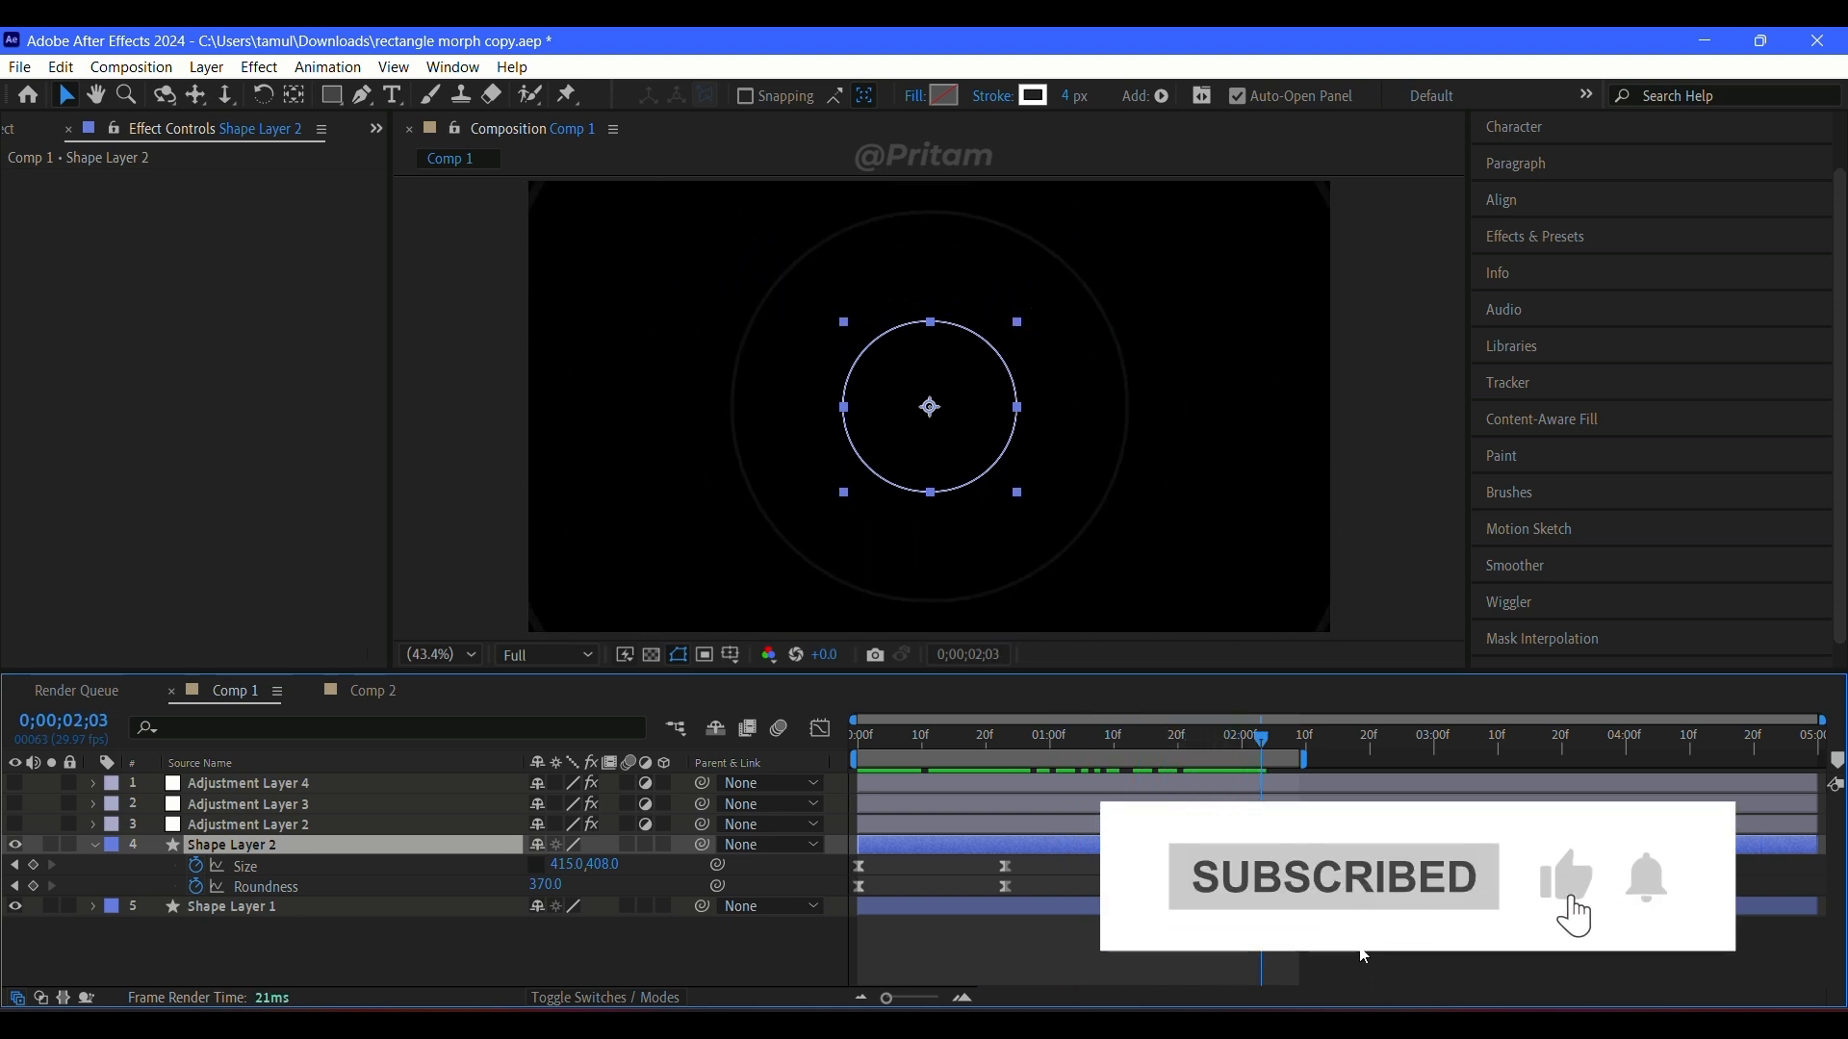
pyautogui.click(987, 430)
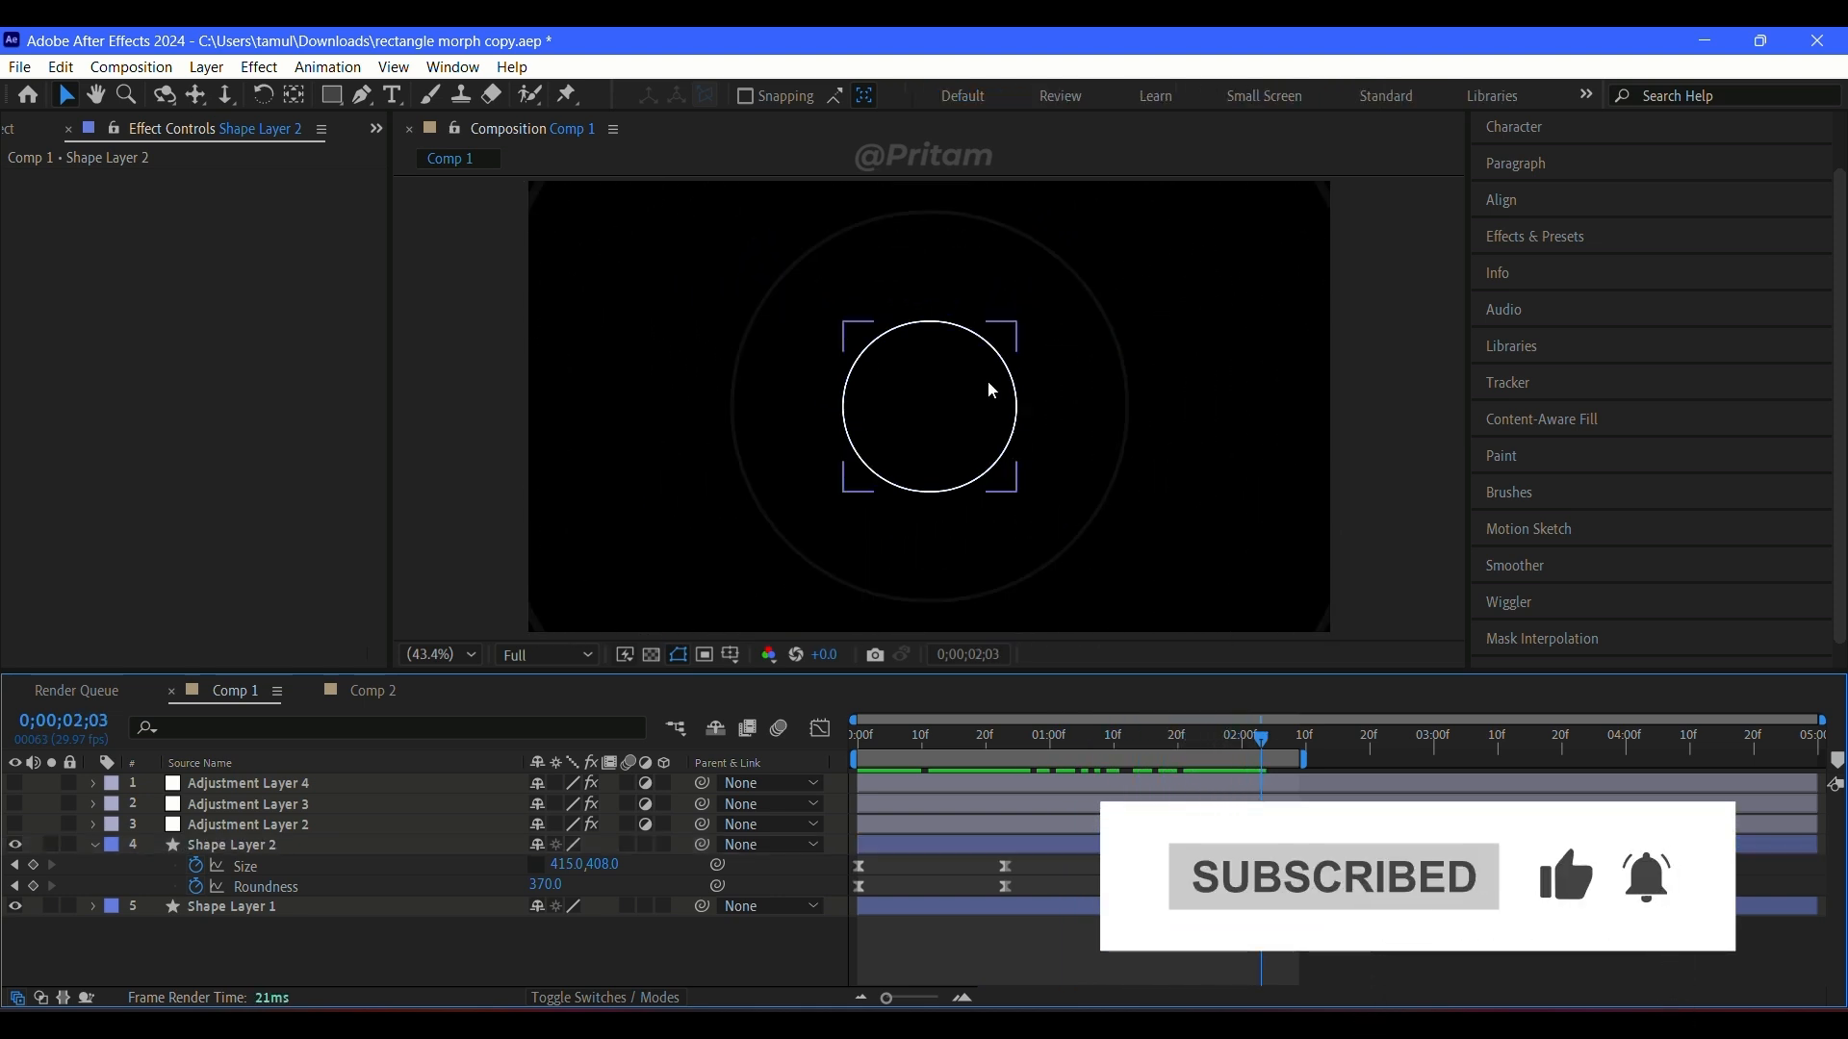
pyautogui.moveTo(1256, 735); pyautogui.dragTo(1006, 769)
# Step: Reveal Shape Layer 1's keyframed properties in an enlarged timeline and scrub the morph to compare both layers' Size and Roundness keyframes
pyautogui.click(952, 905)
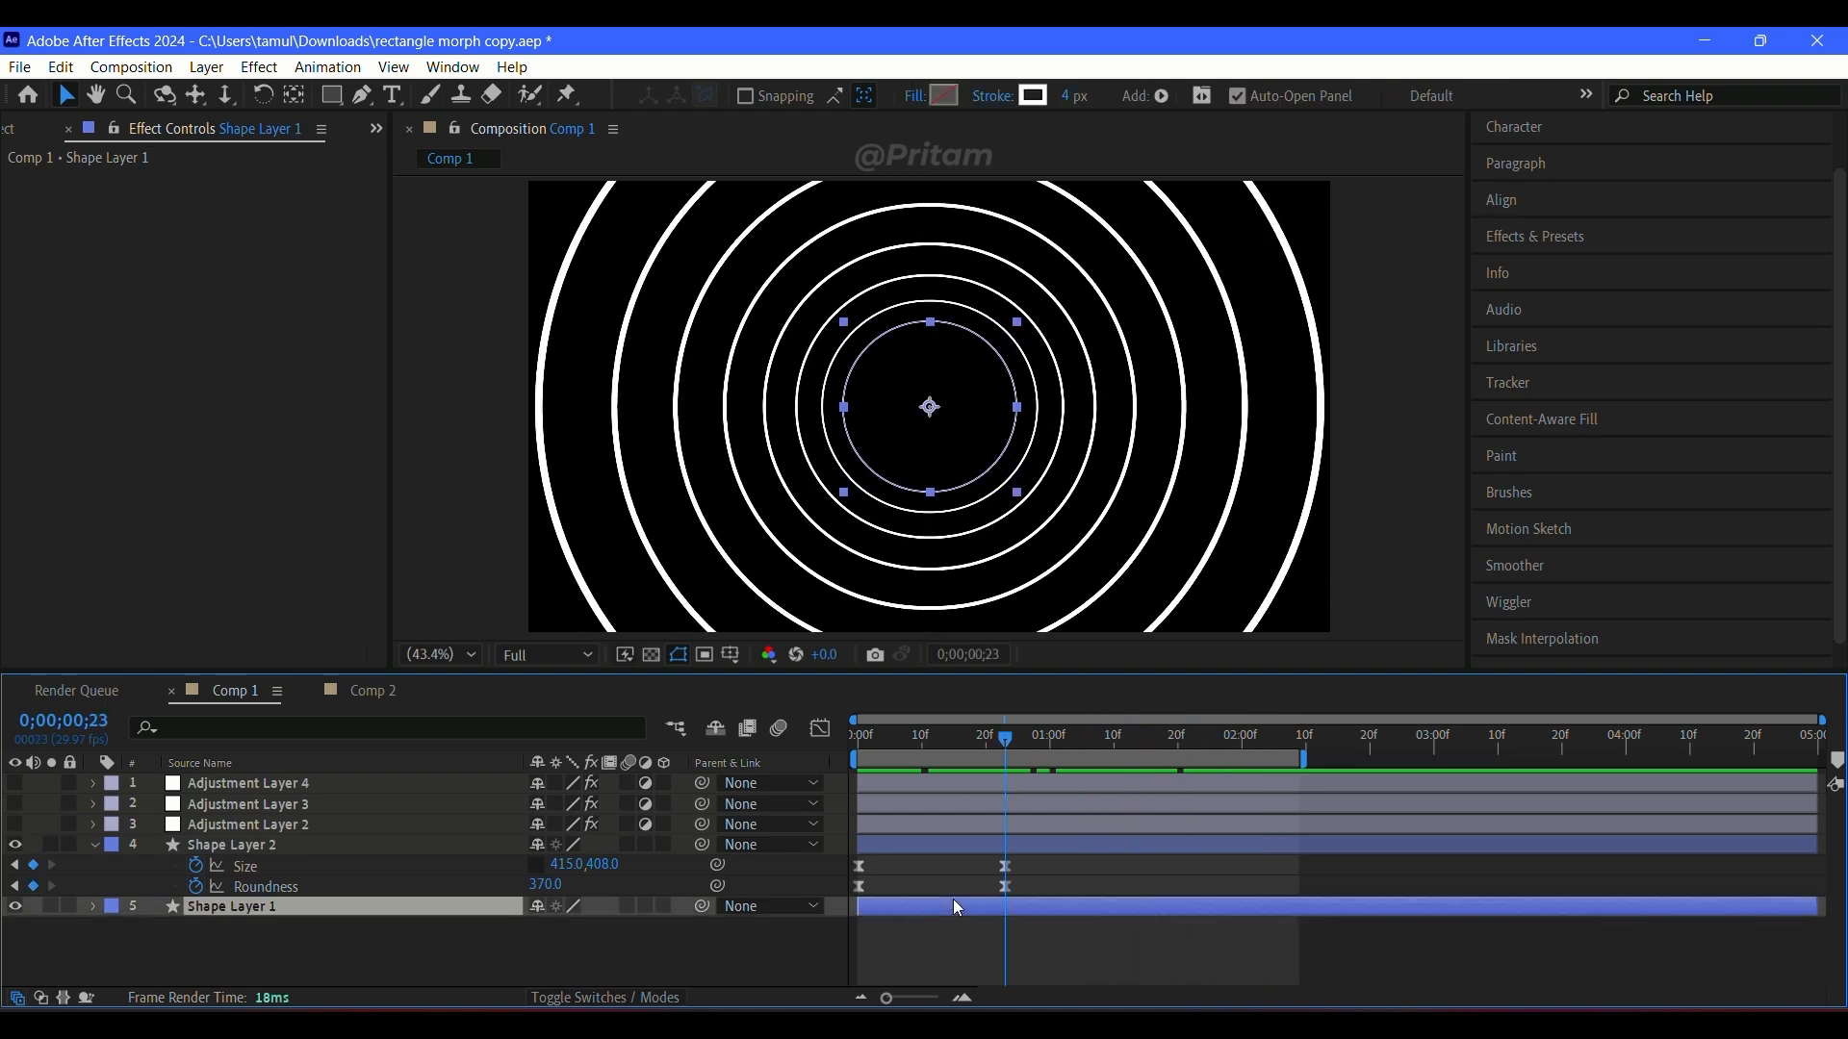
pyautogui.press('u')
pyautogui.moveTo(906, 668); pyautogui.dragTo(906, 470)
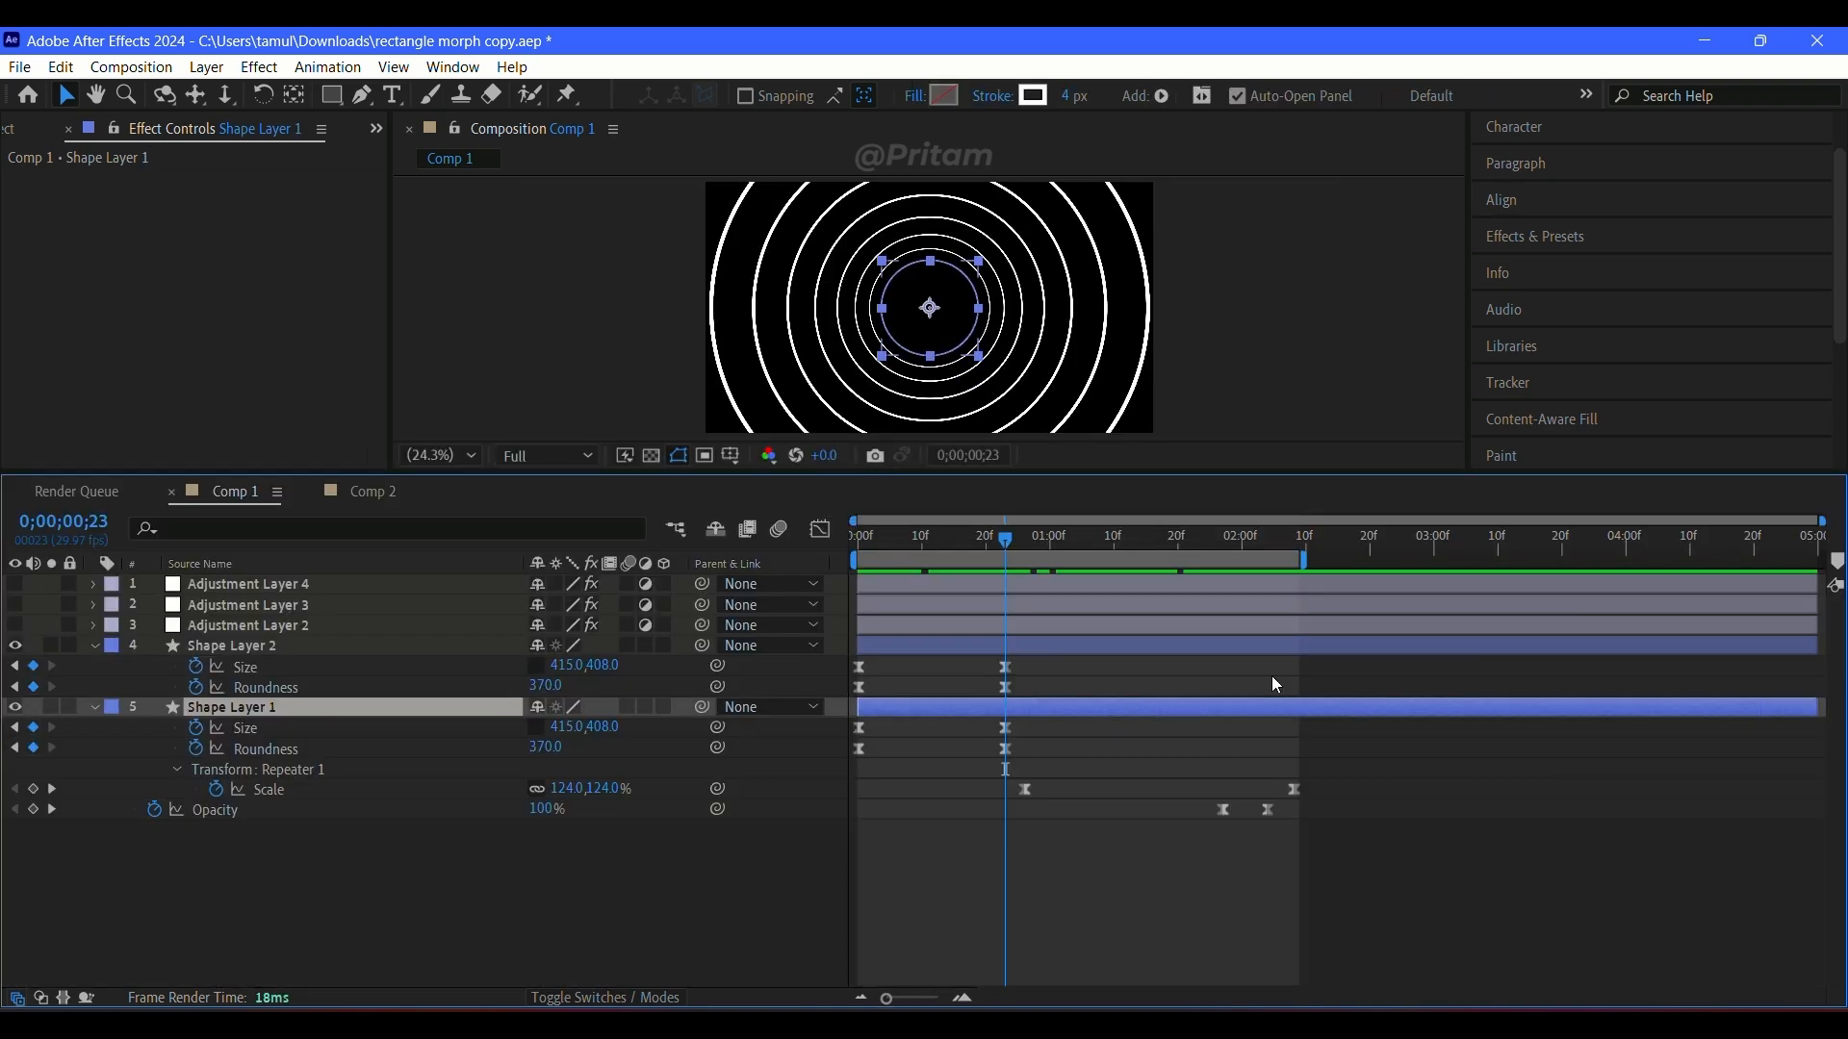
pyautogui.moveTo(999, 544); pyautogui.dragTo(986, 667)
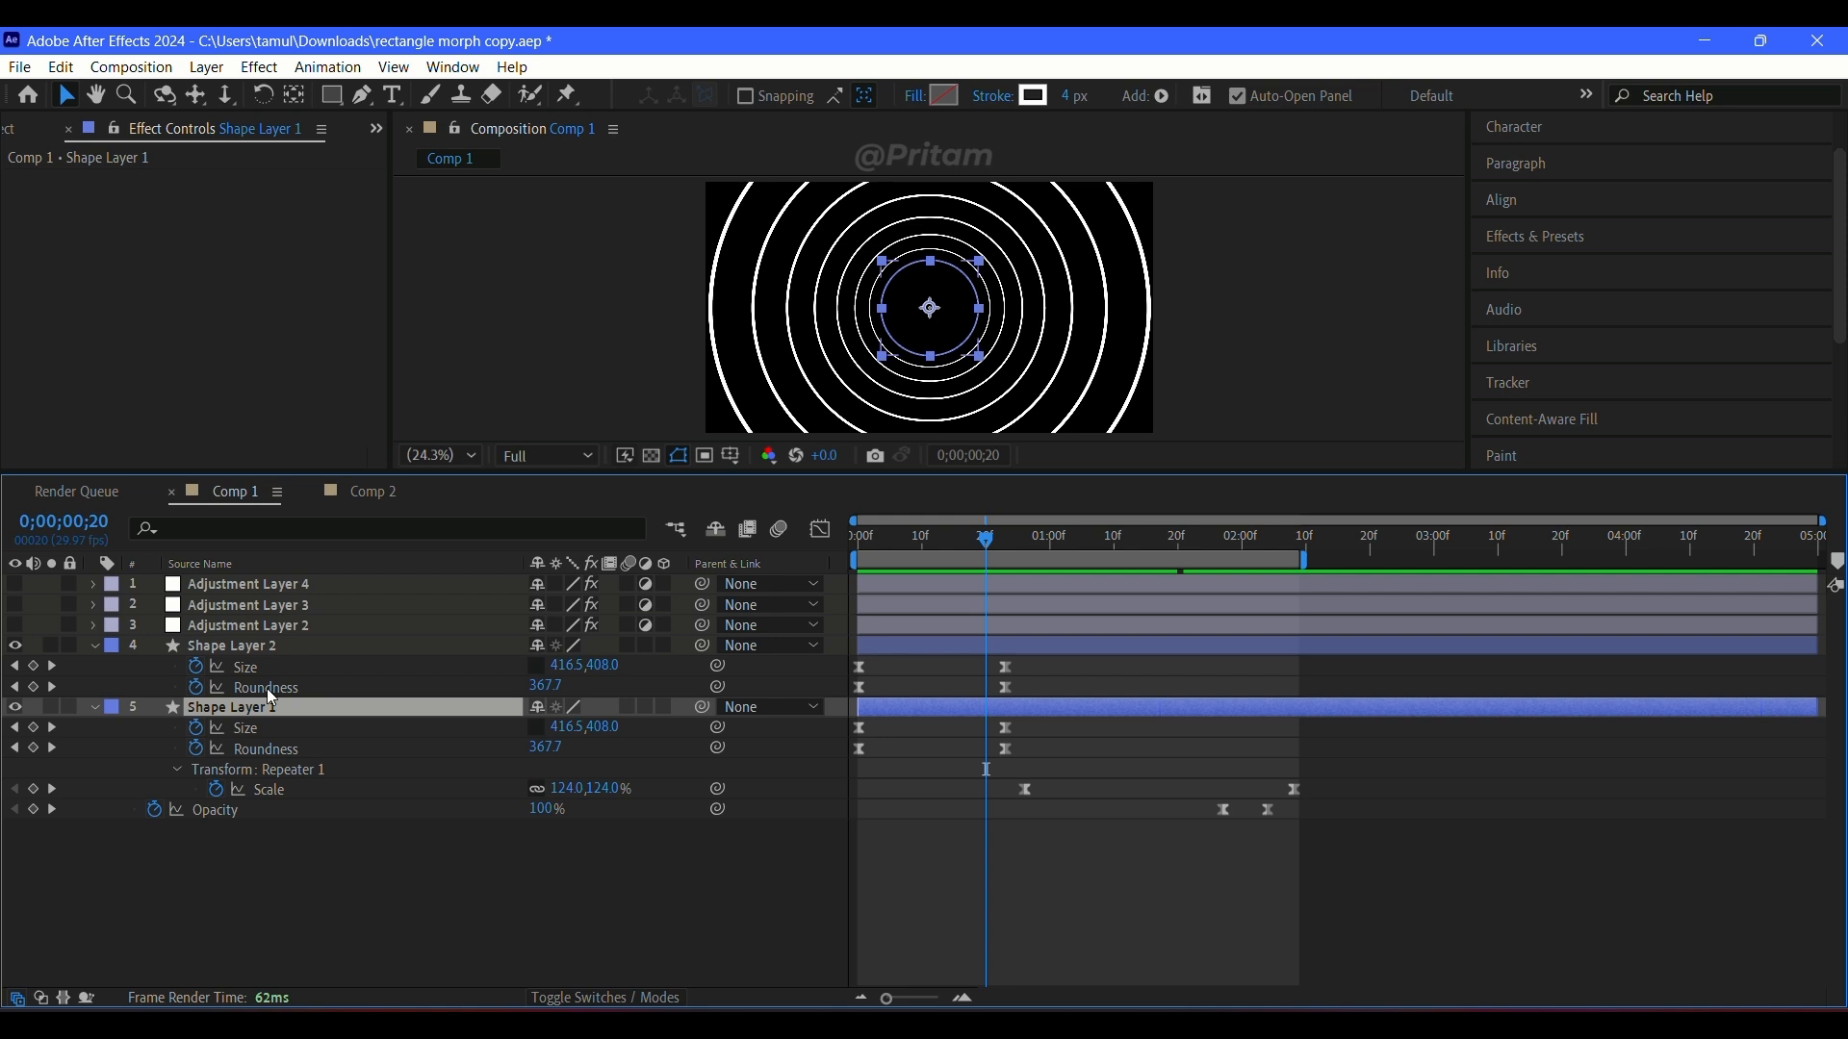
pyautogui.moveTo(972, 531); pyautogui.dragTo(796, 567)
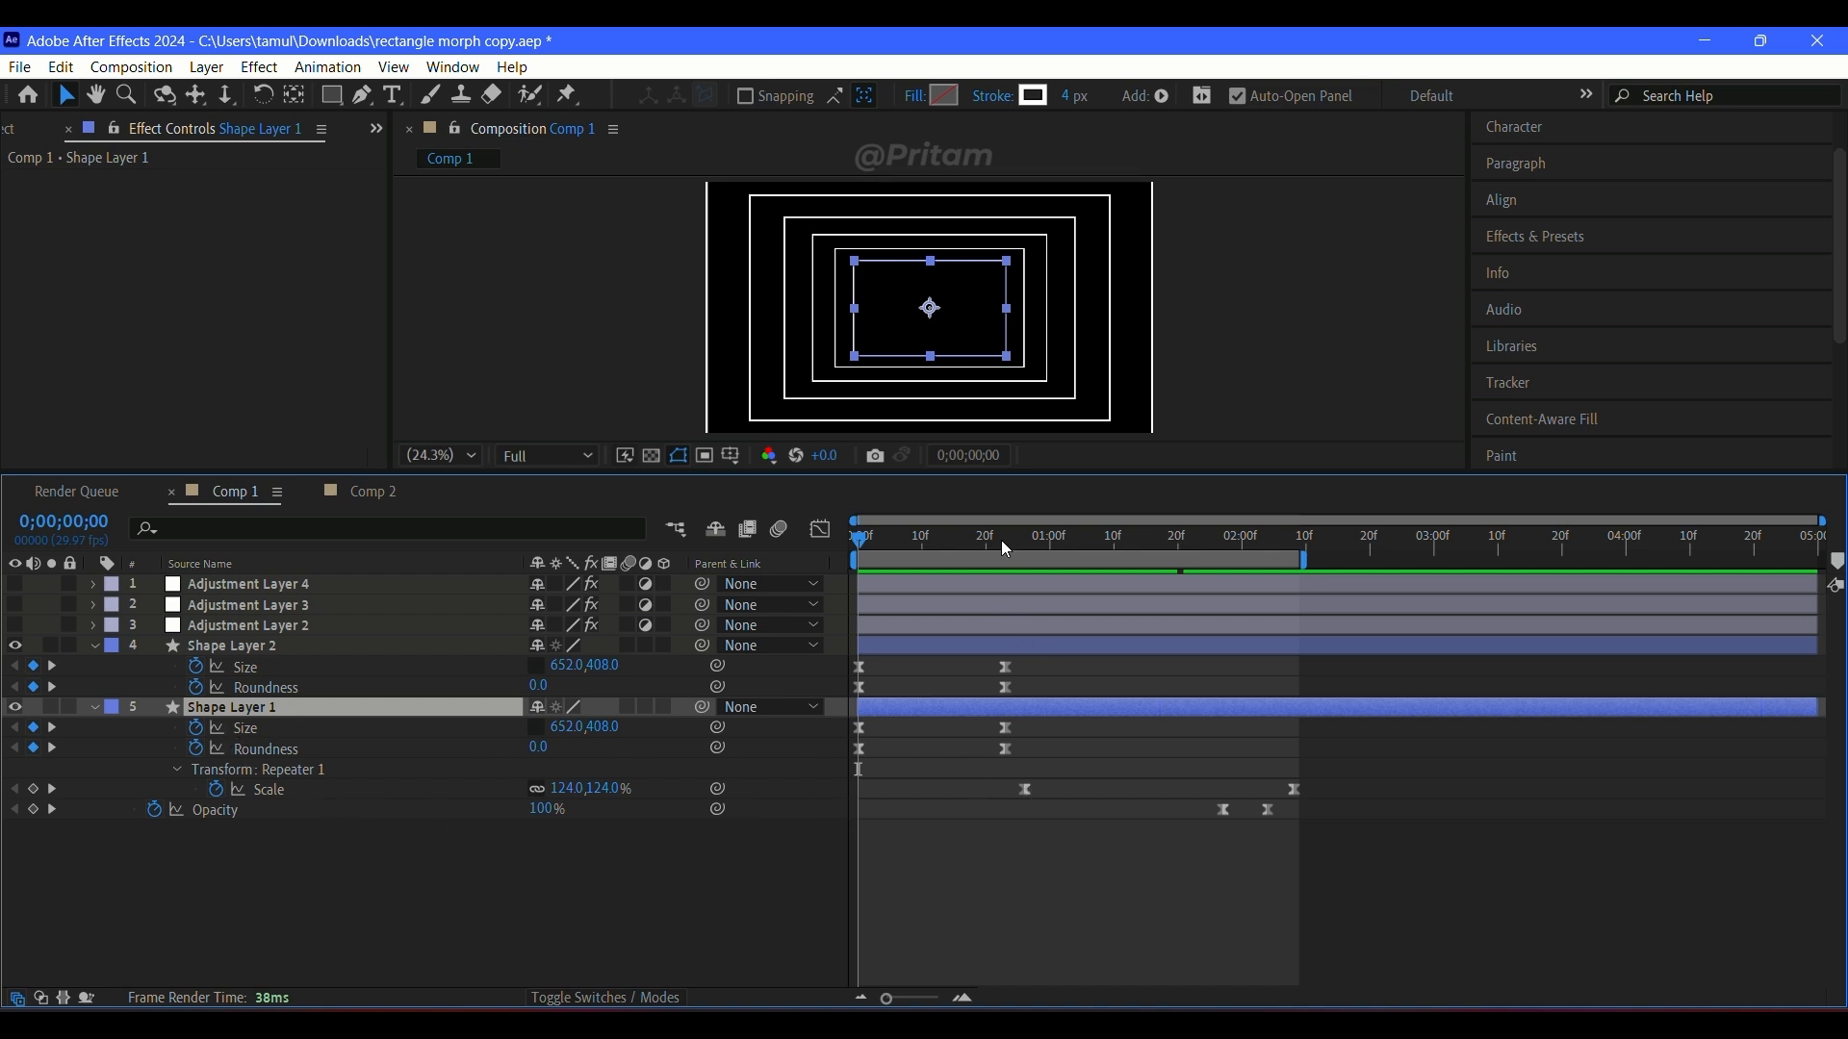
pyautogui.moveTo(1001, 540); pyautogui.dragTo(903, 760)
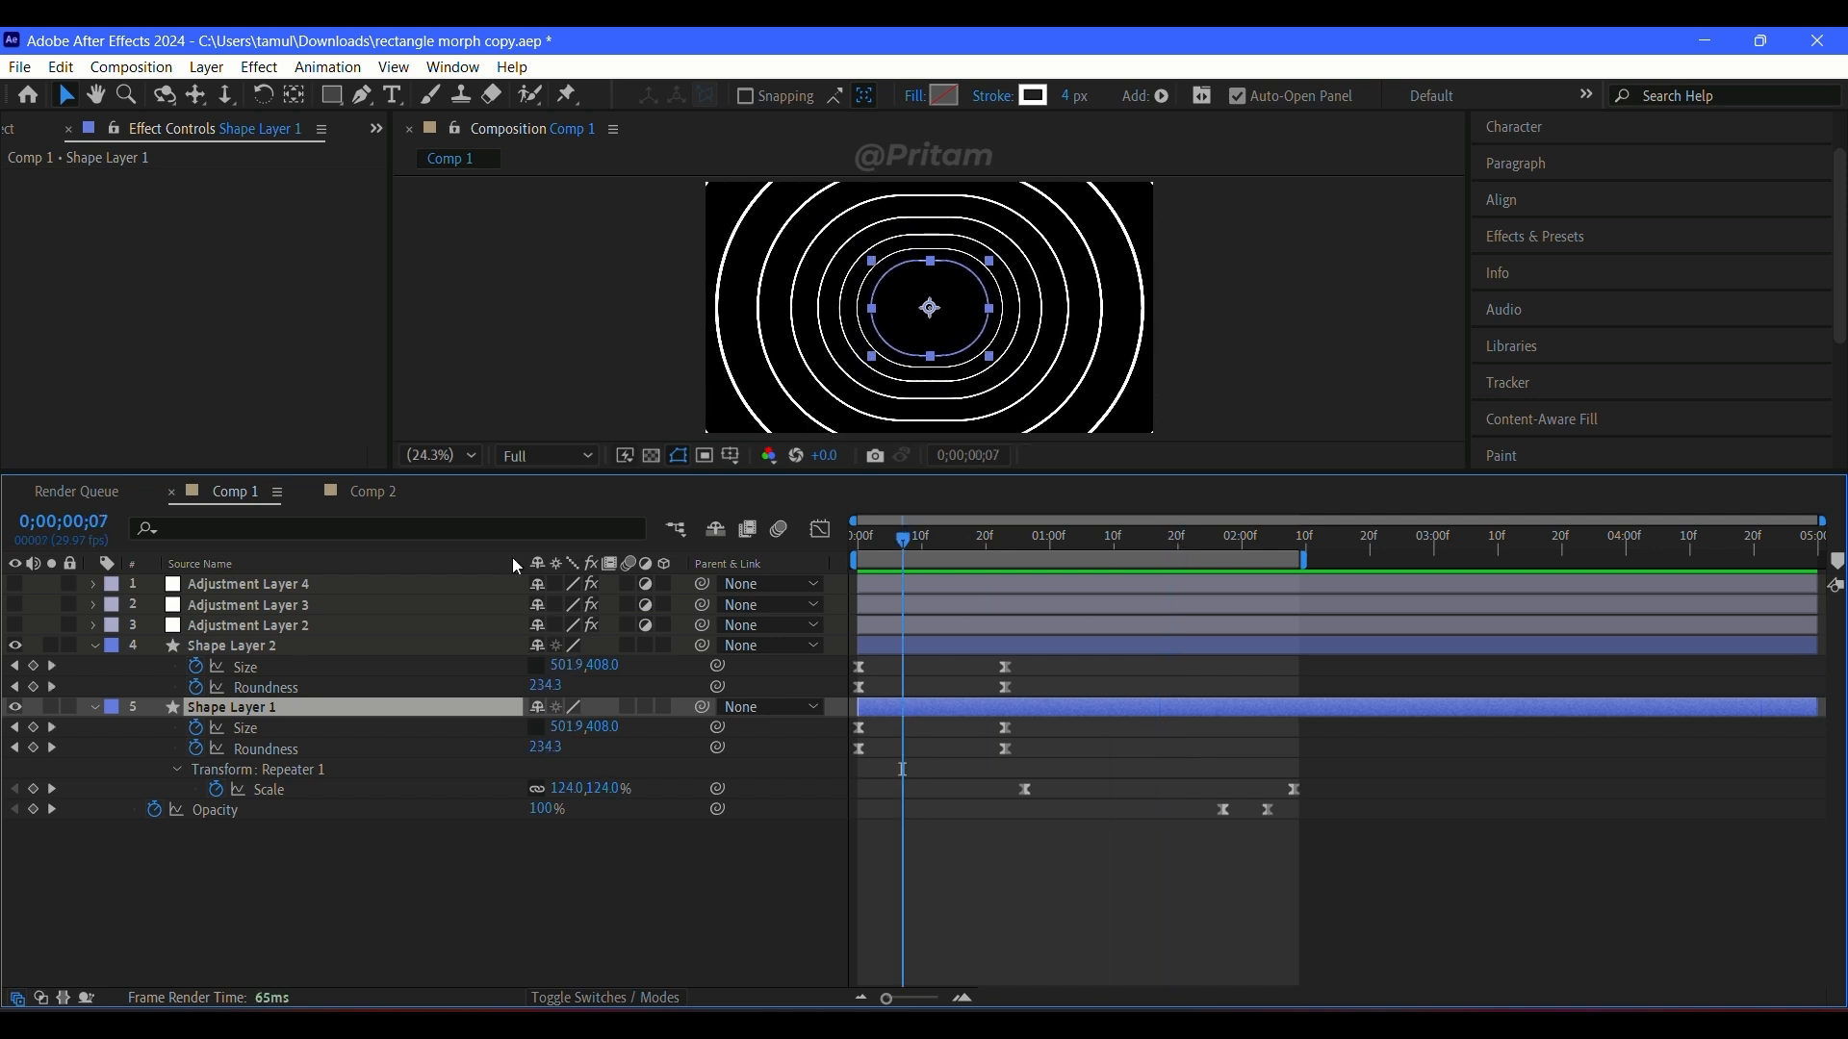
# Step: In Comp 2, show Shape Layer 2 in place of Shape Layer 1 and preview its glowing section from about 5 seconds
pyautogui.click(376, 491)
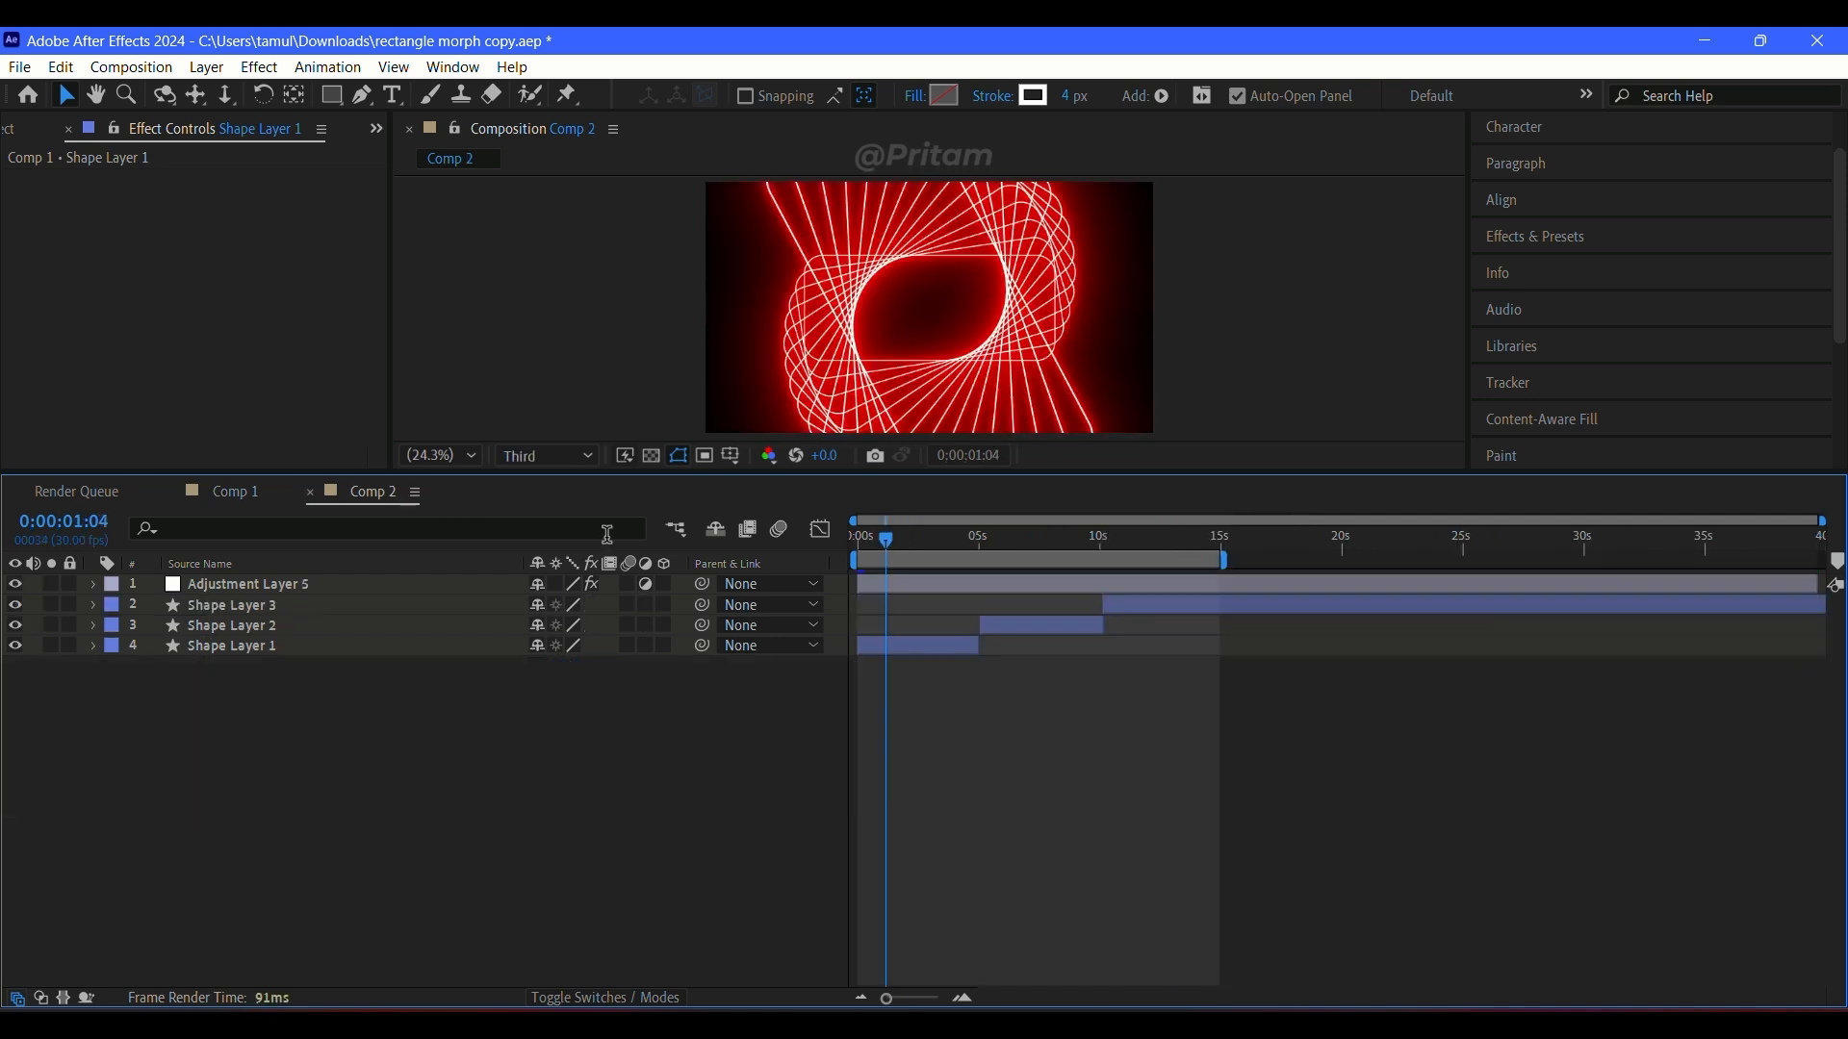
pyautogui.click(16, 626)
pyautogui.moveTo(886, 540); pyautogui.dragTo(977, 606)
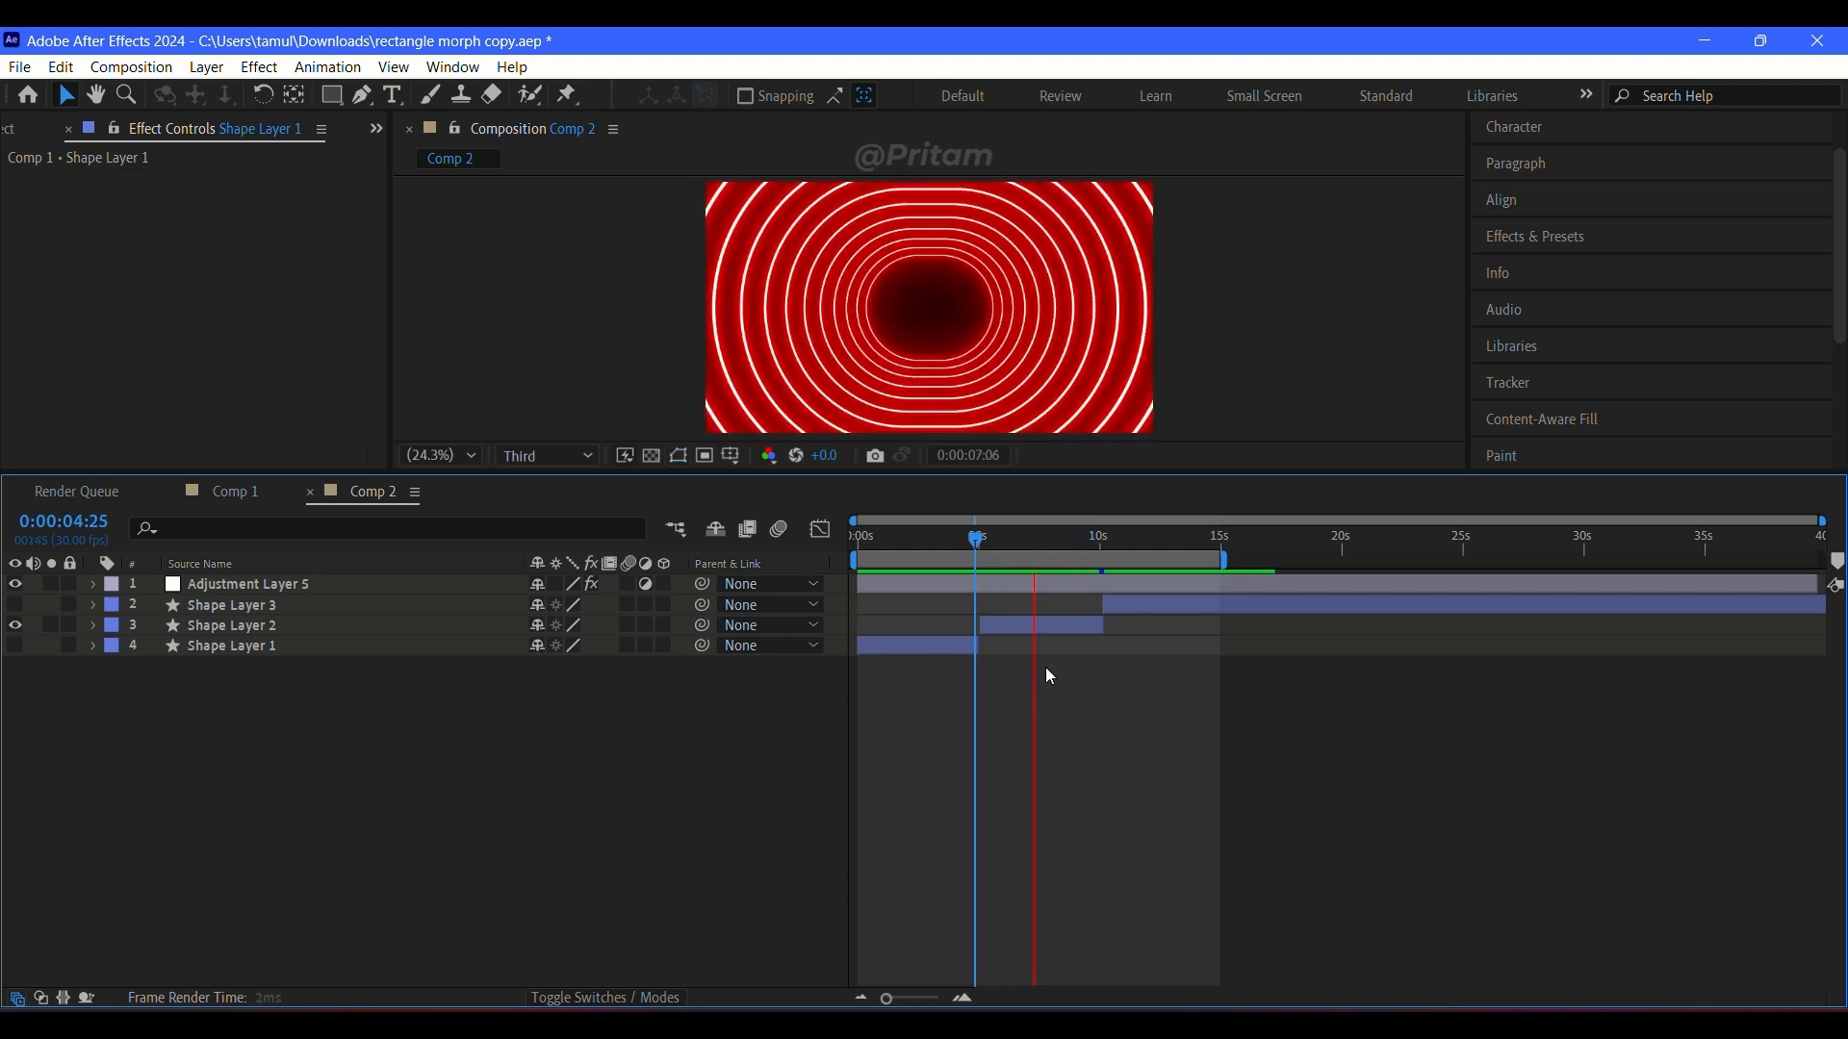
pyautogui.press('space')
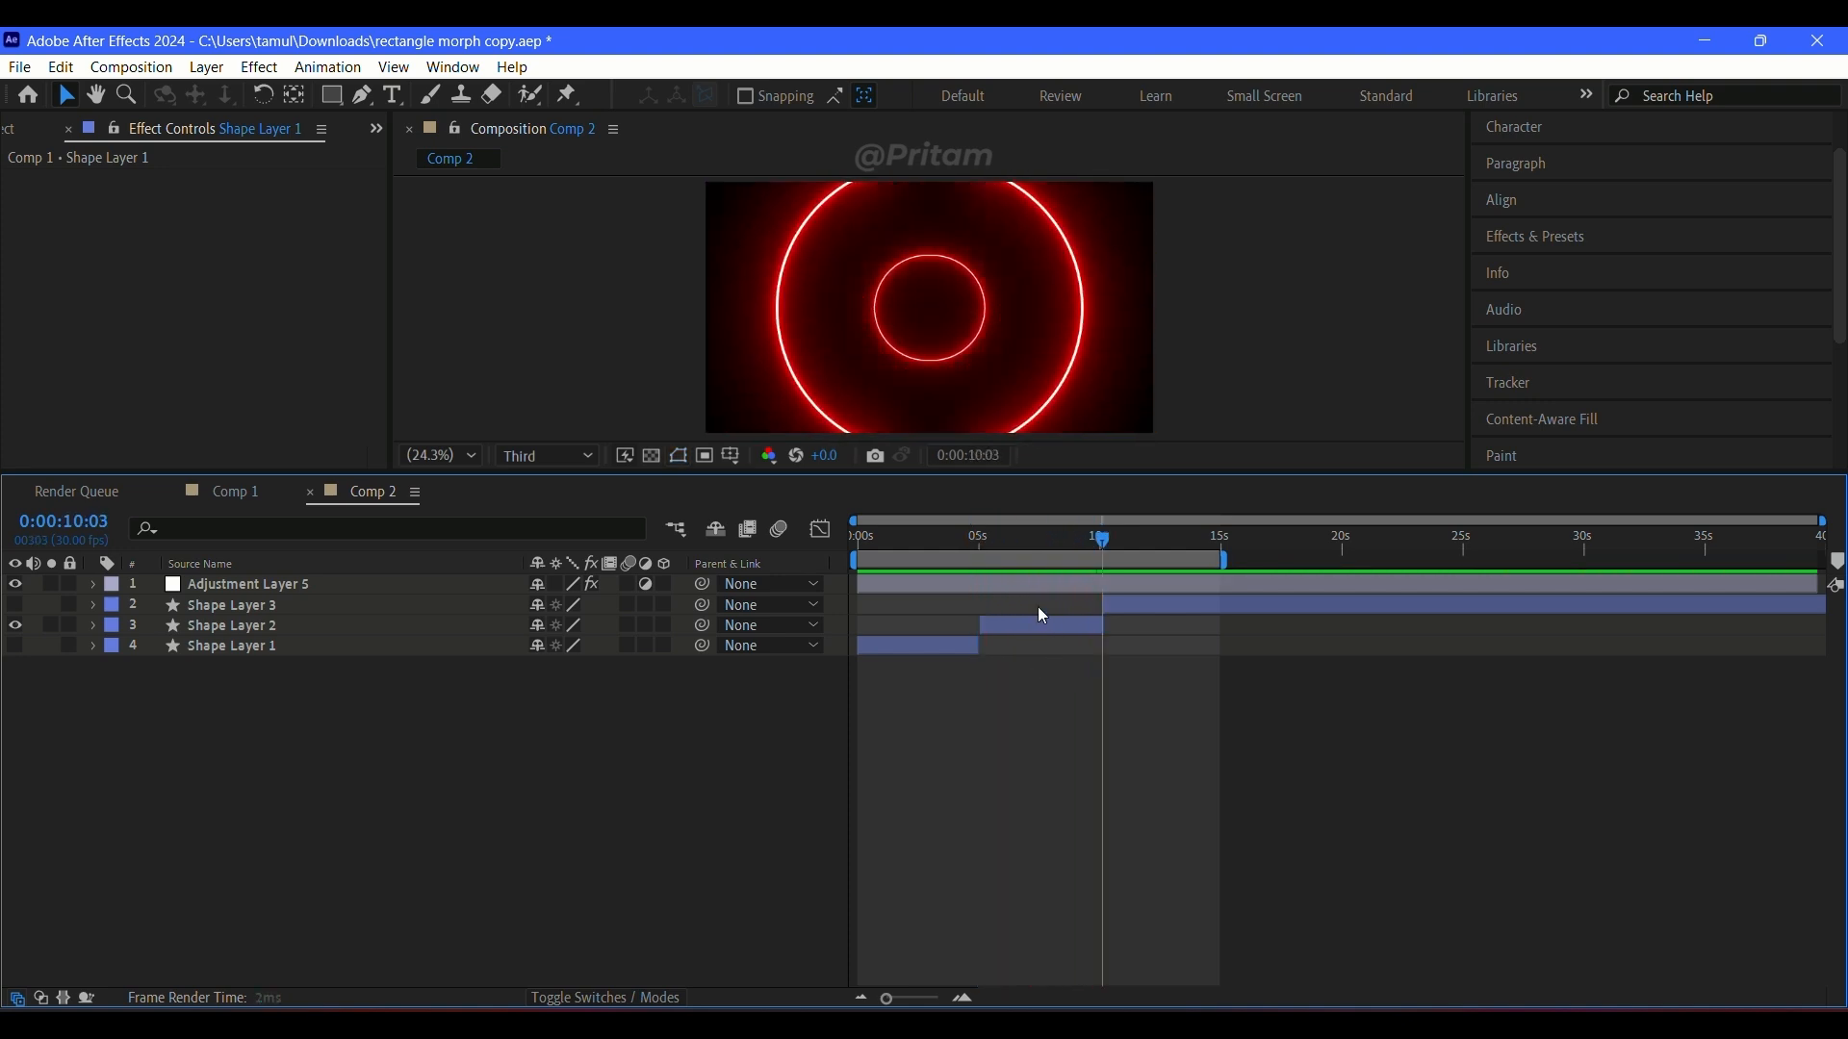
pyautogui.click(975, 544)
pyautogui.press('space')
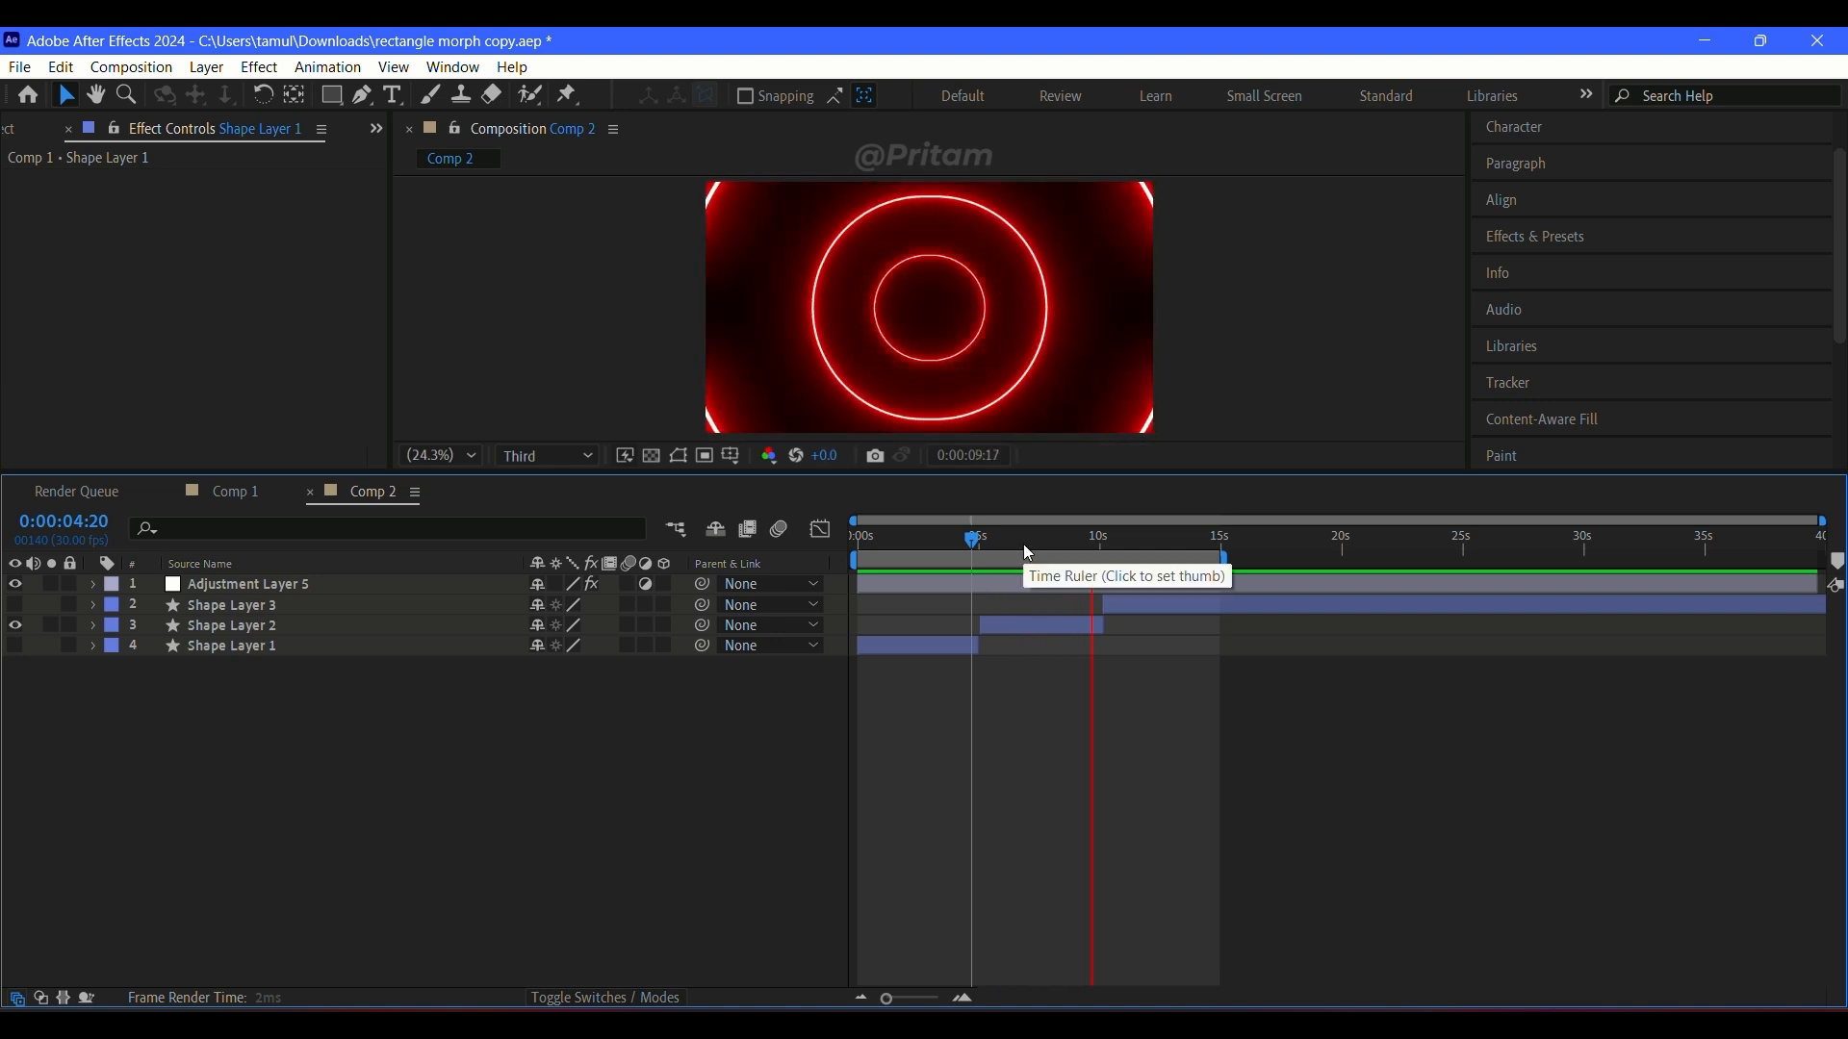
pyautogui.click(980, 548)
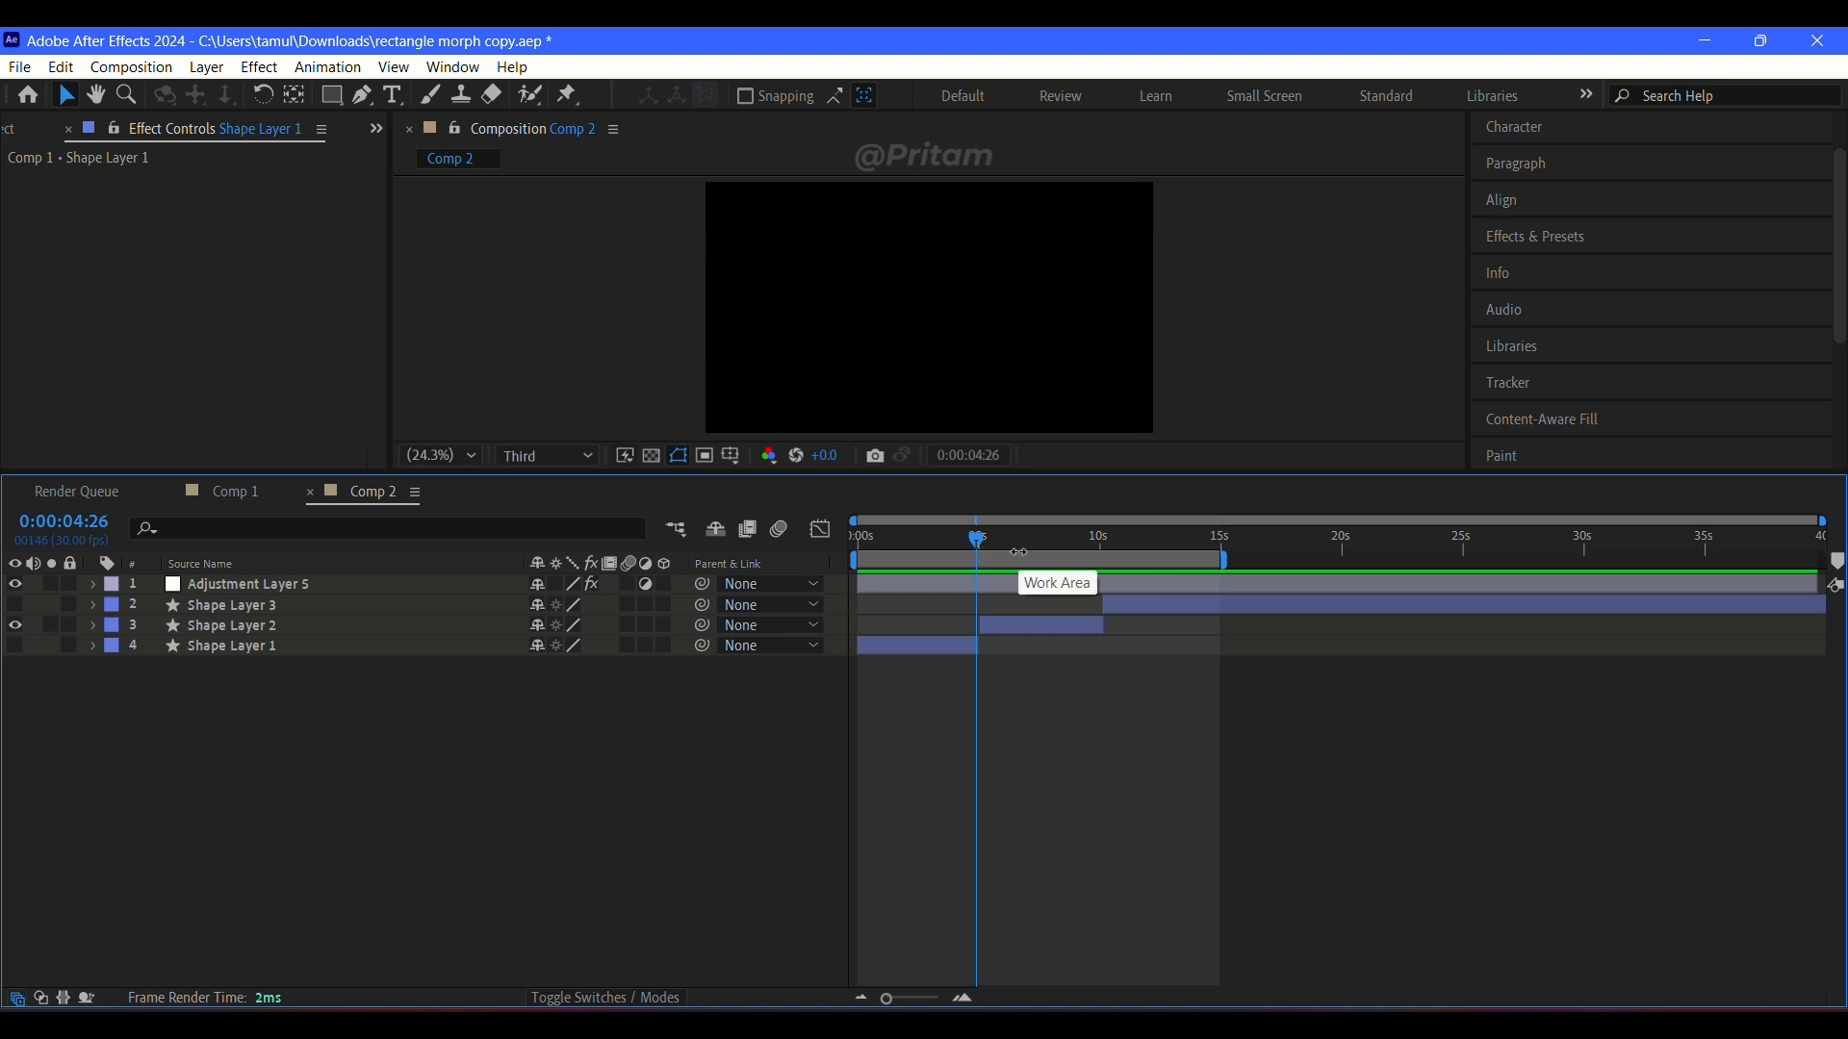
pyautogui.click(956, 540)
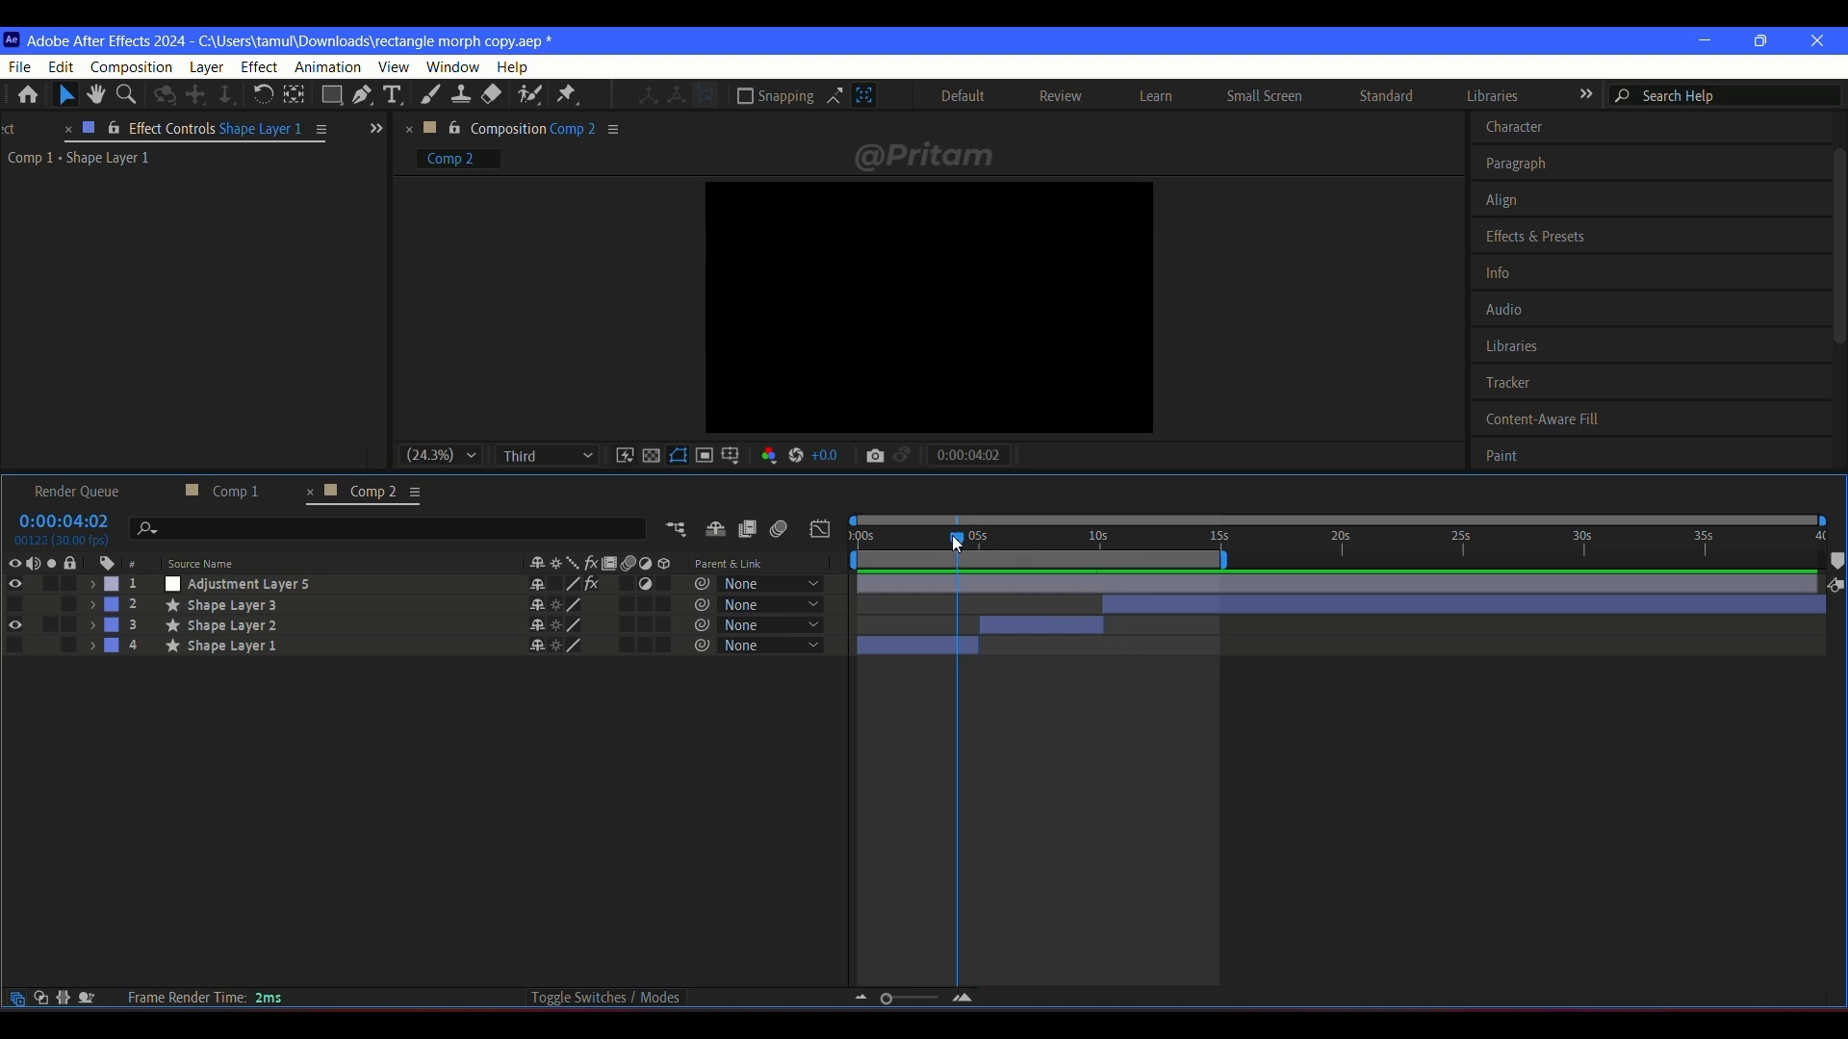
# Step: Try motion blur on Shape Layer 2 and preview its section from about 5 seconds
pyautogui.click(628, 622)
pyautogui.moveTo(958, 540); pyautogui.dragTo(979, 545)
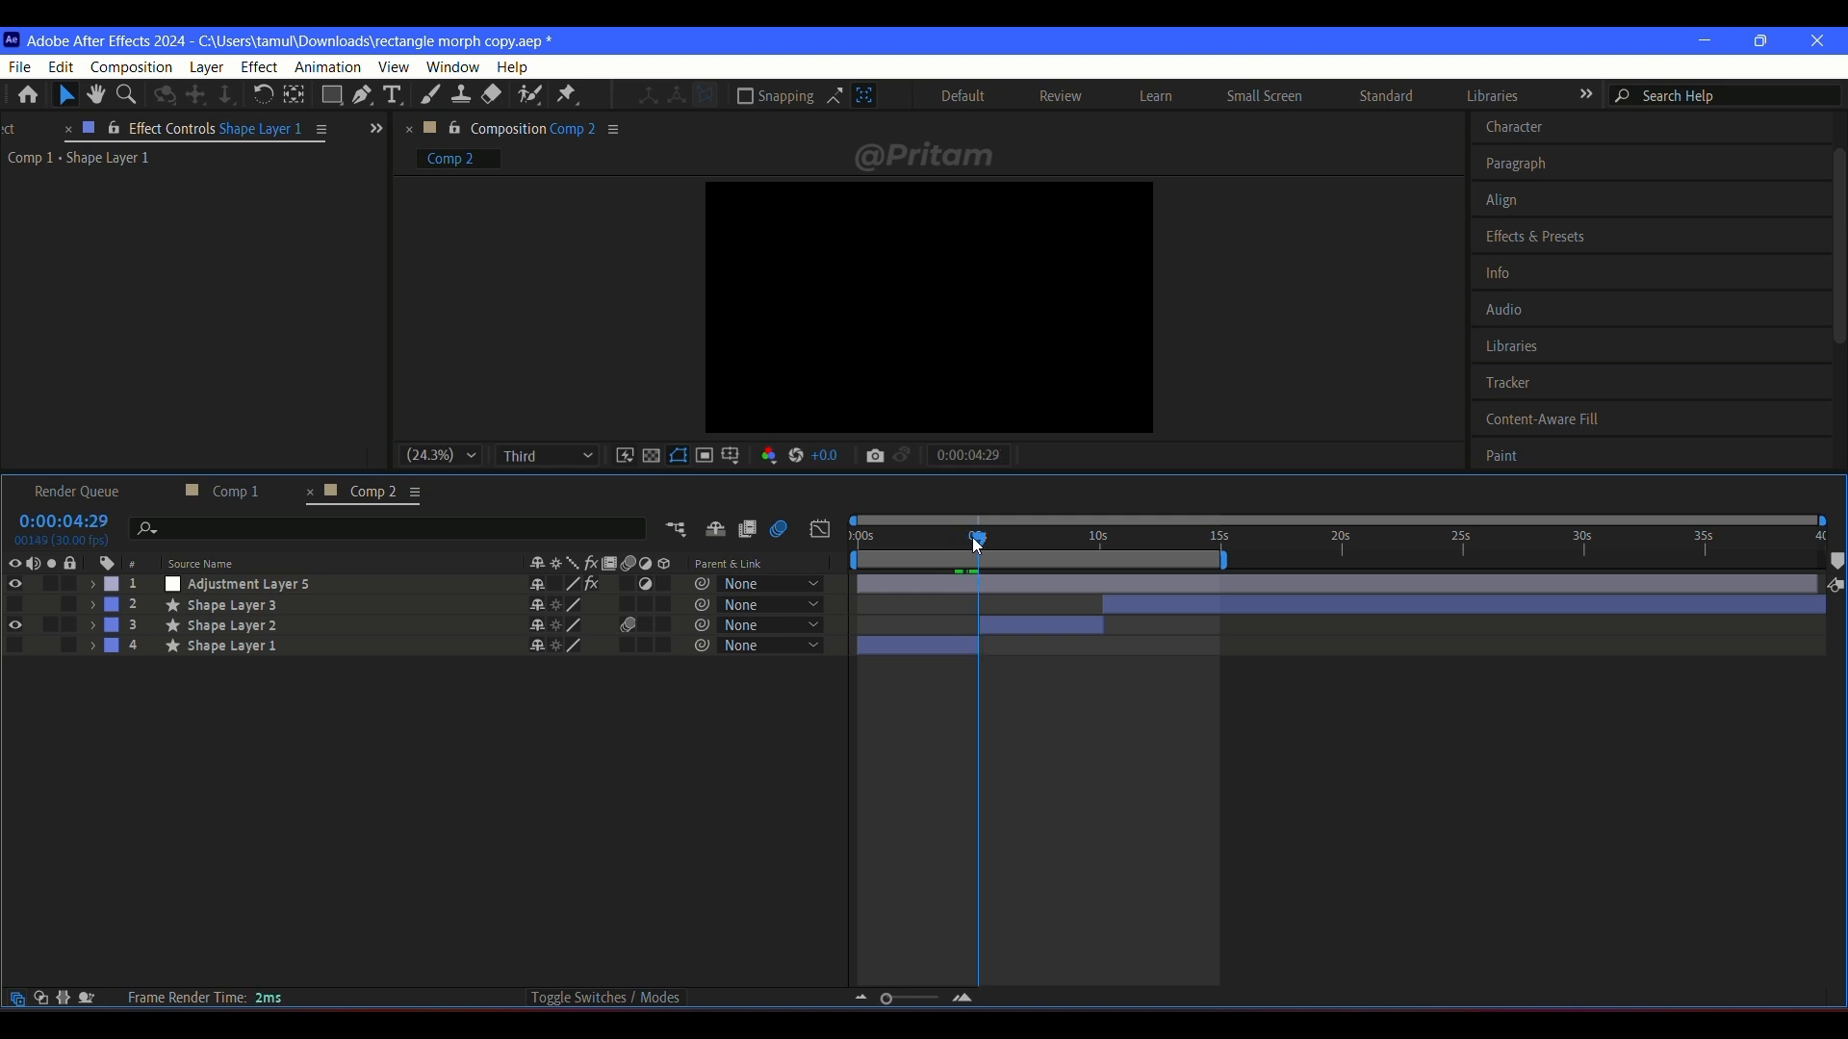
pyautogui.press('space')
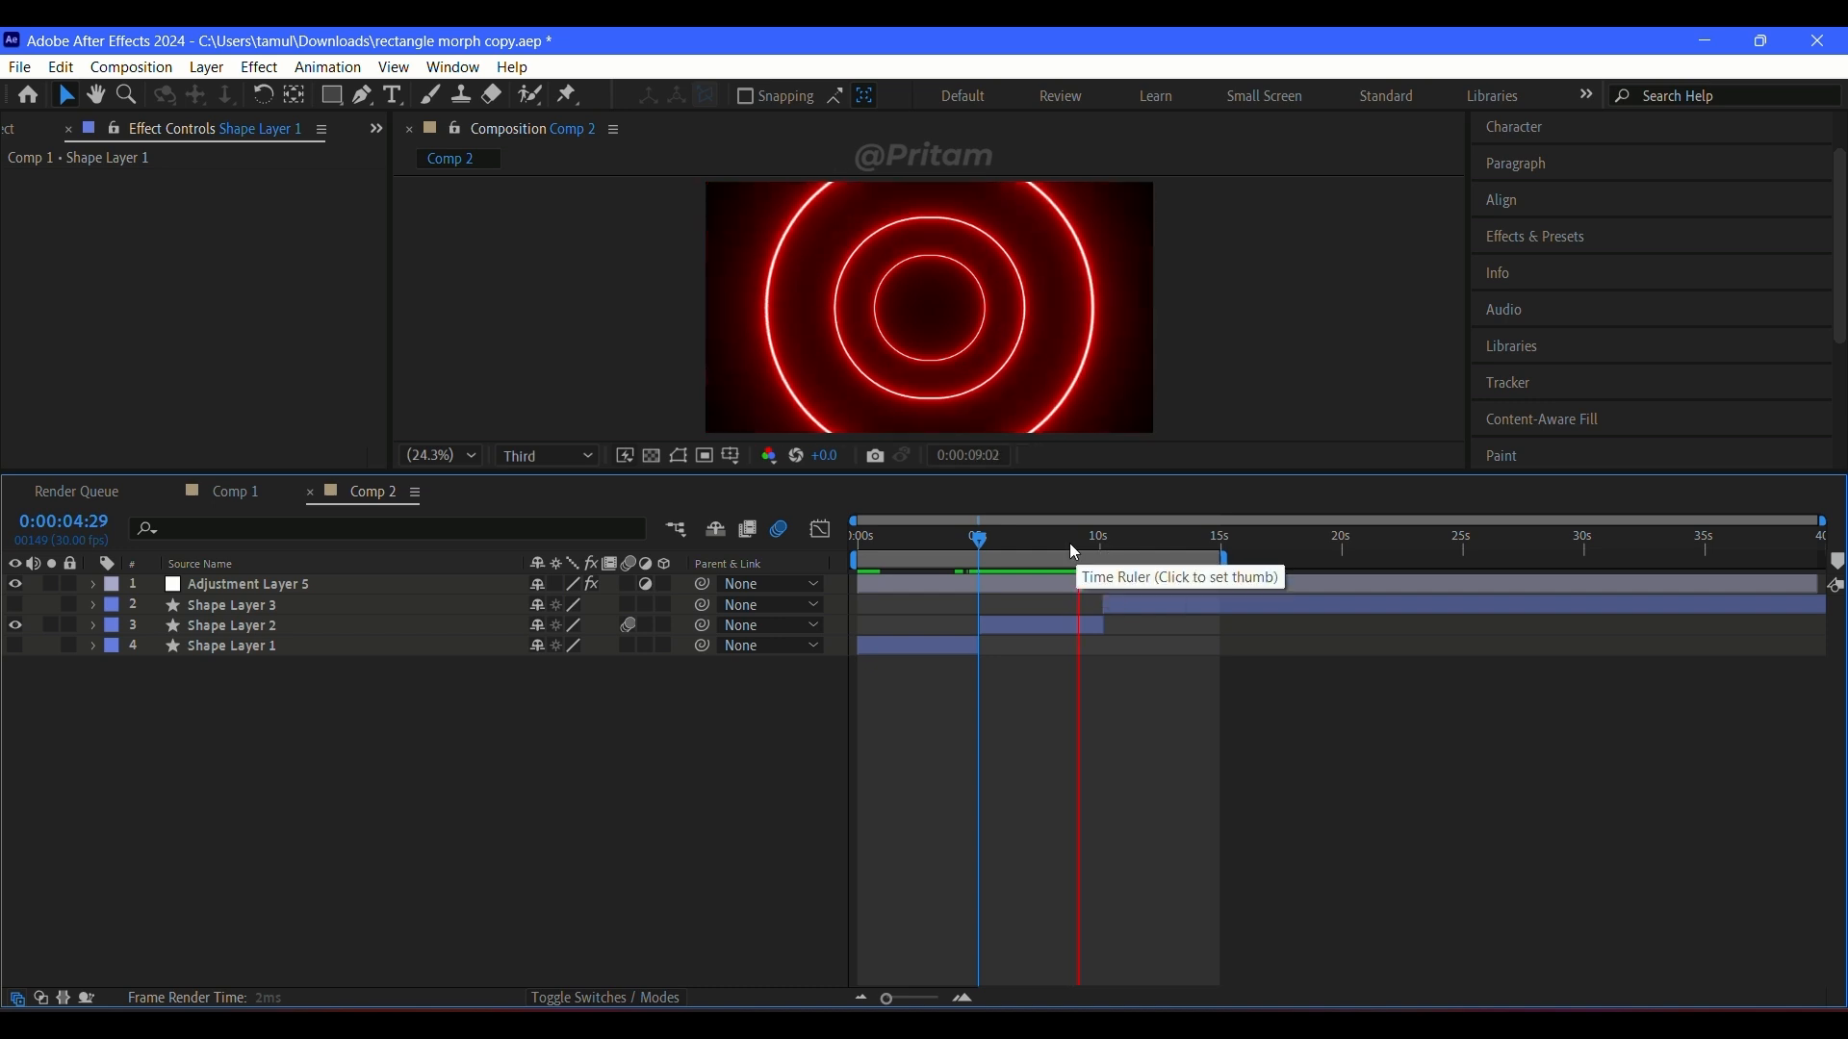
pyautogui.moveTo(971, 539); pyautogui.dragTo(977, 543)
pyautogui.press('space')
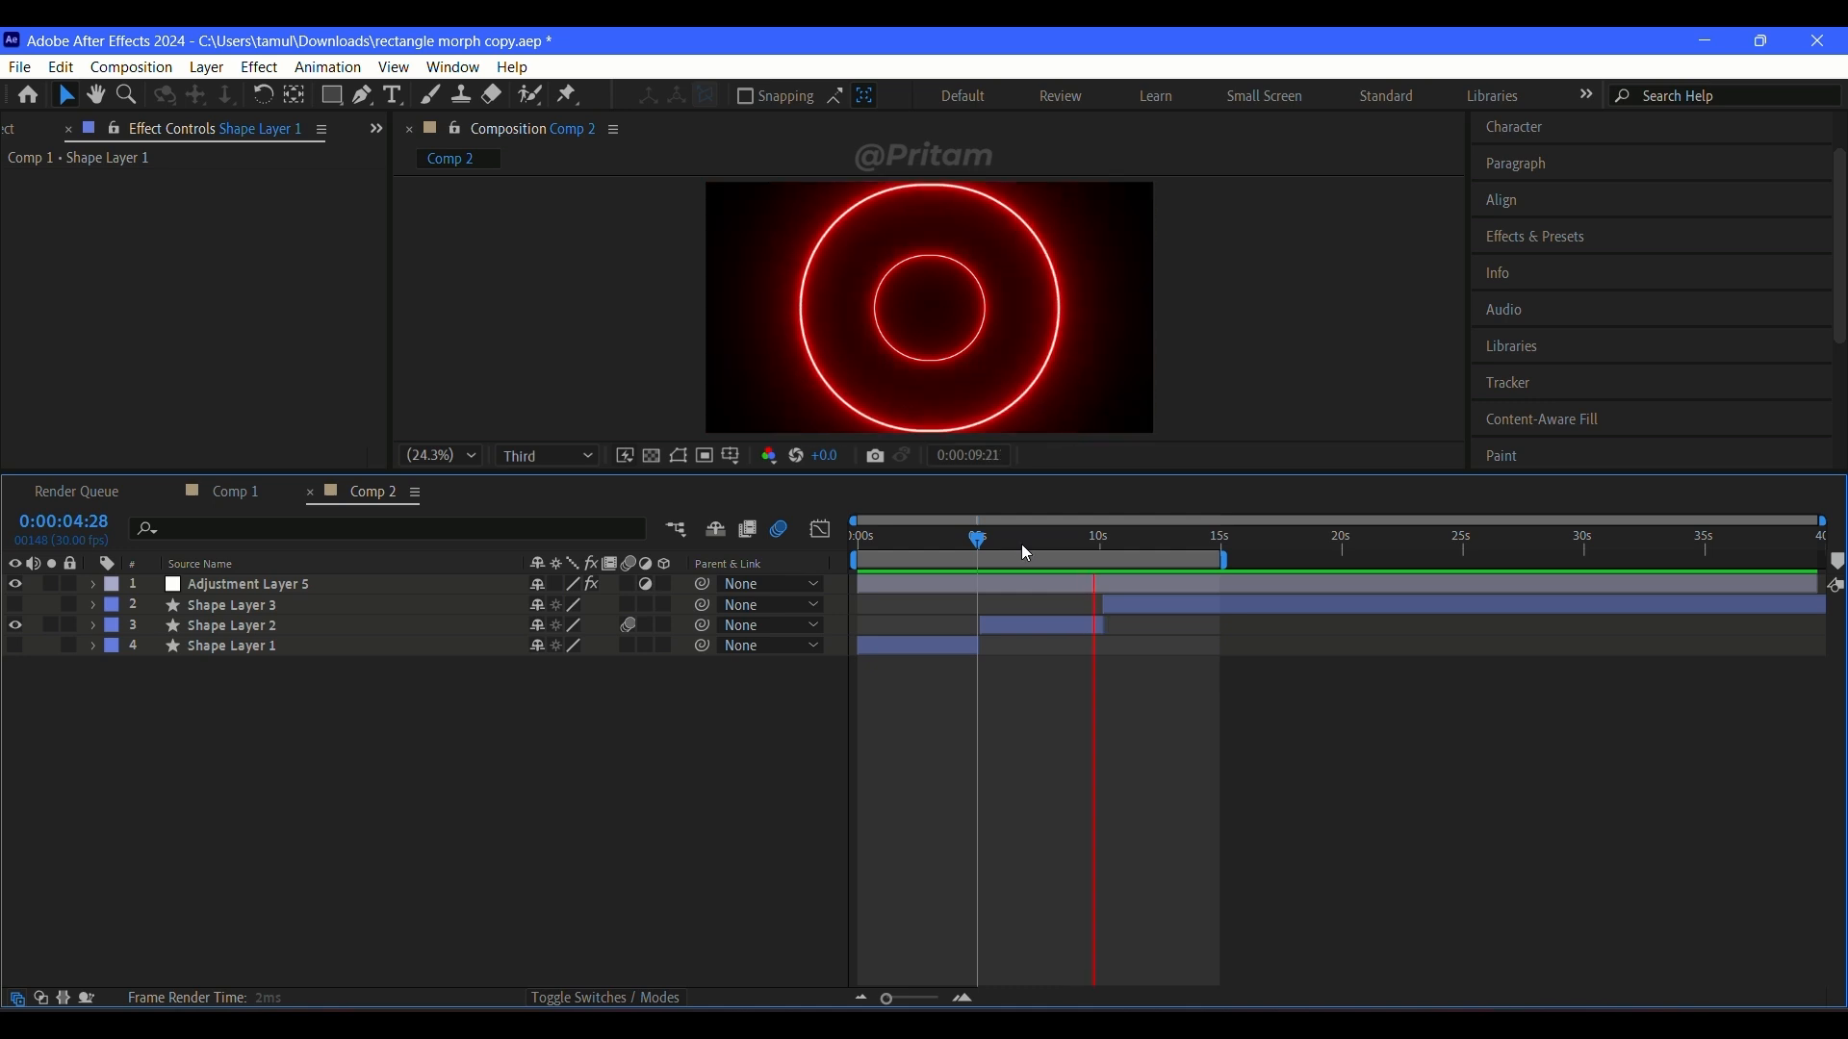
# Step: Turn off Shape Layer 2's motion blur, replay the section from about 5 seconds, and scrub to about 6 seconds
pyautogui.click(974, 542)
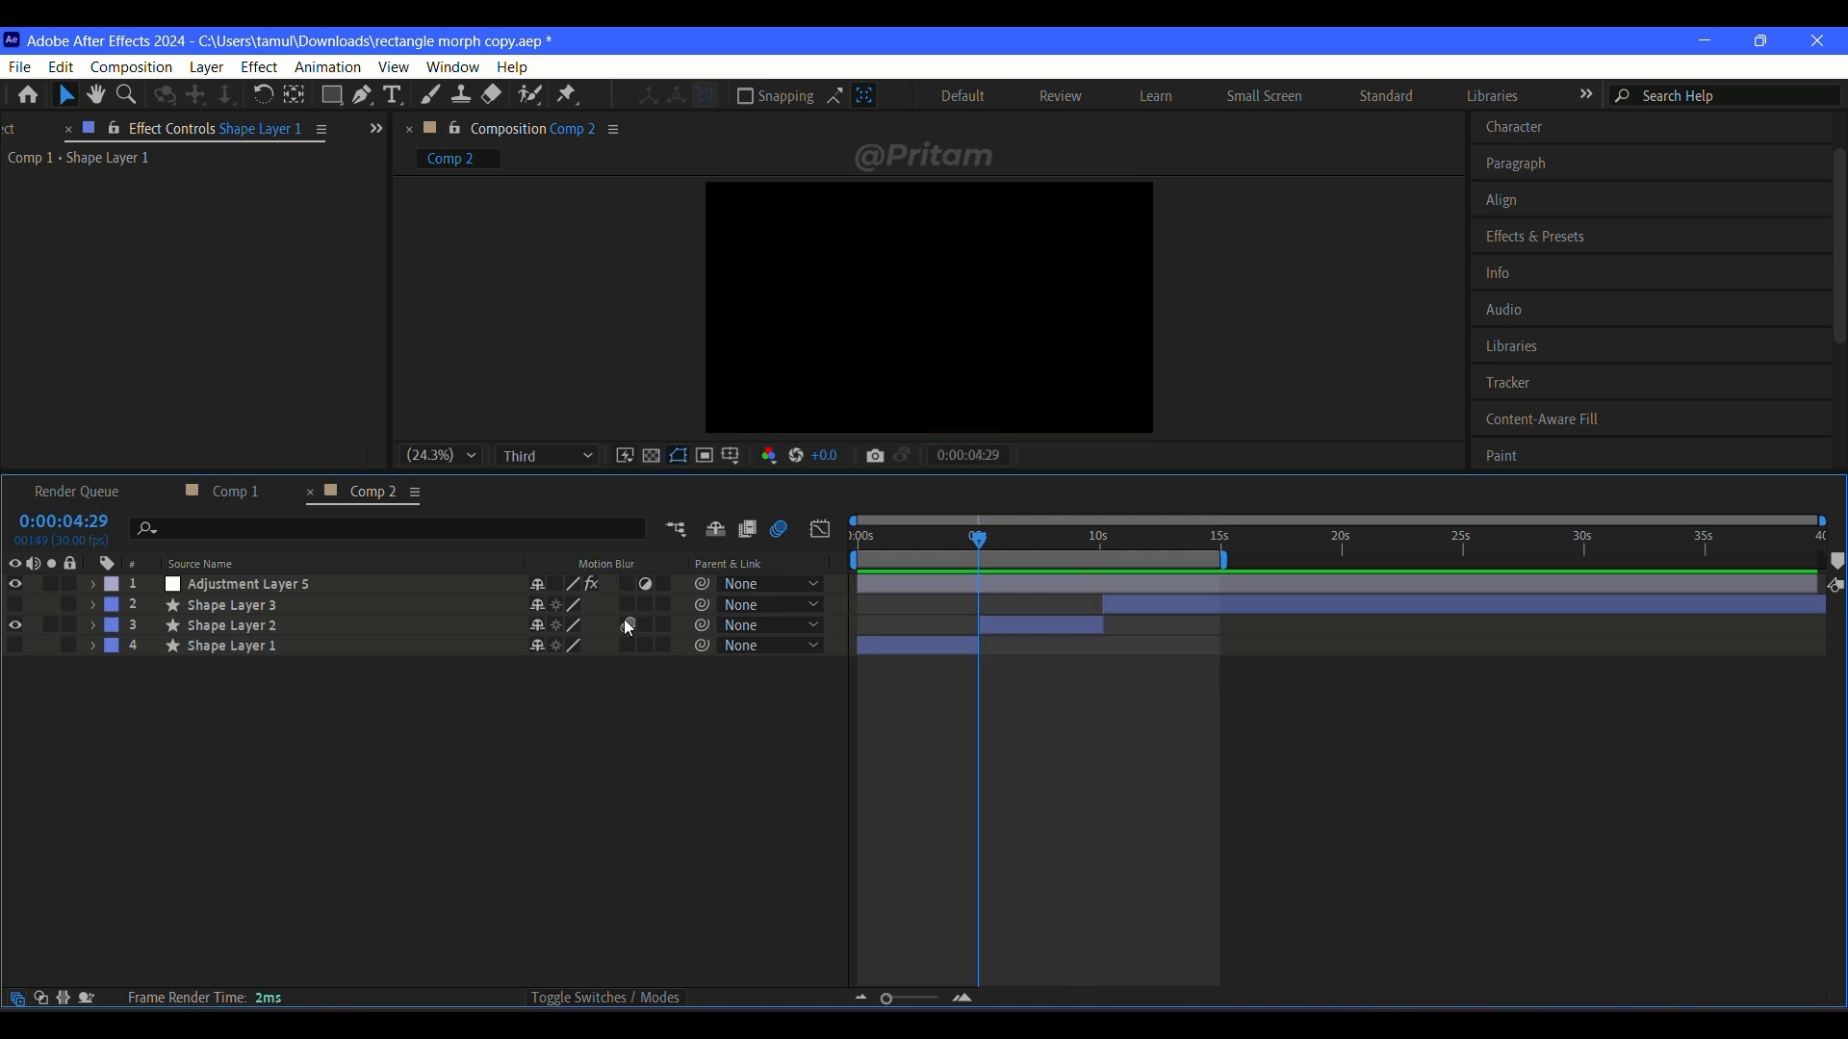
pyautogui.press('space')
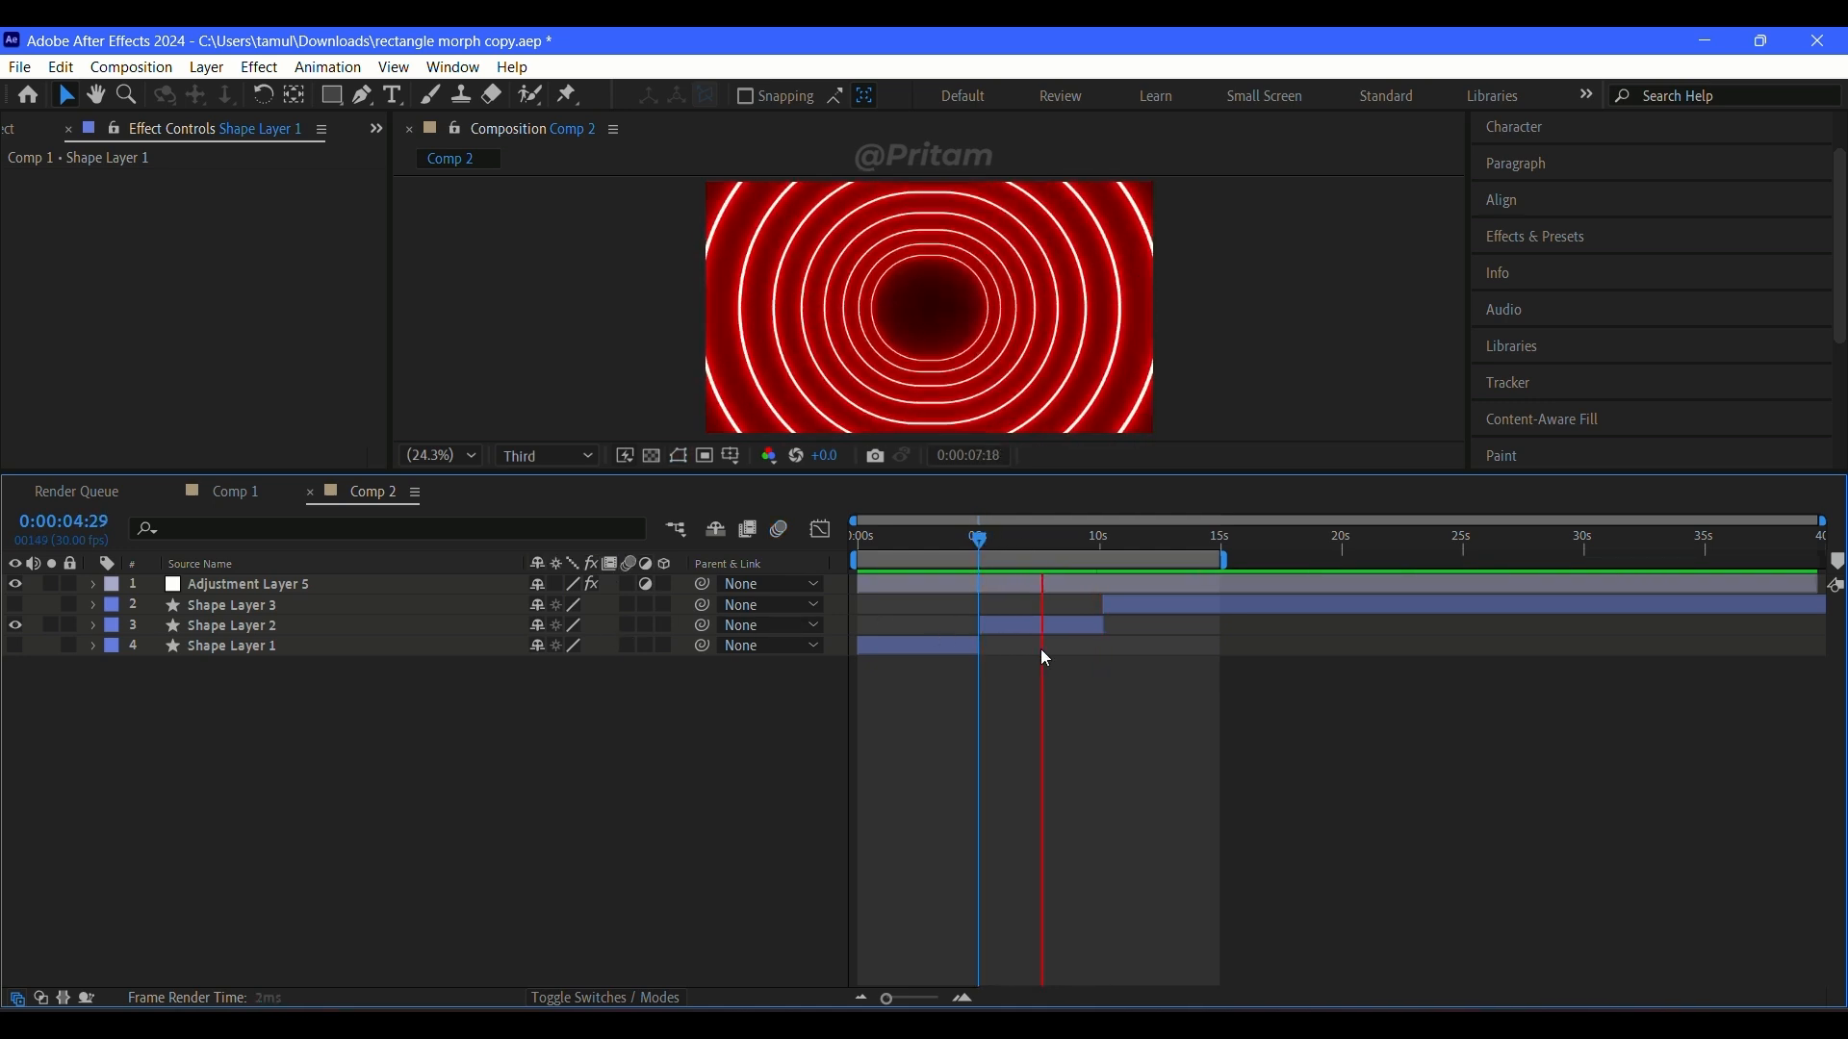
pyautogui.moveTo(1047, 536)
pyautogui.mouseDown()
pyautogui.moveTo(982, 545)
pyautogui.moveTo(1018, 545)
pyautogui.mouseUp()
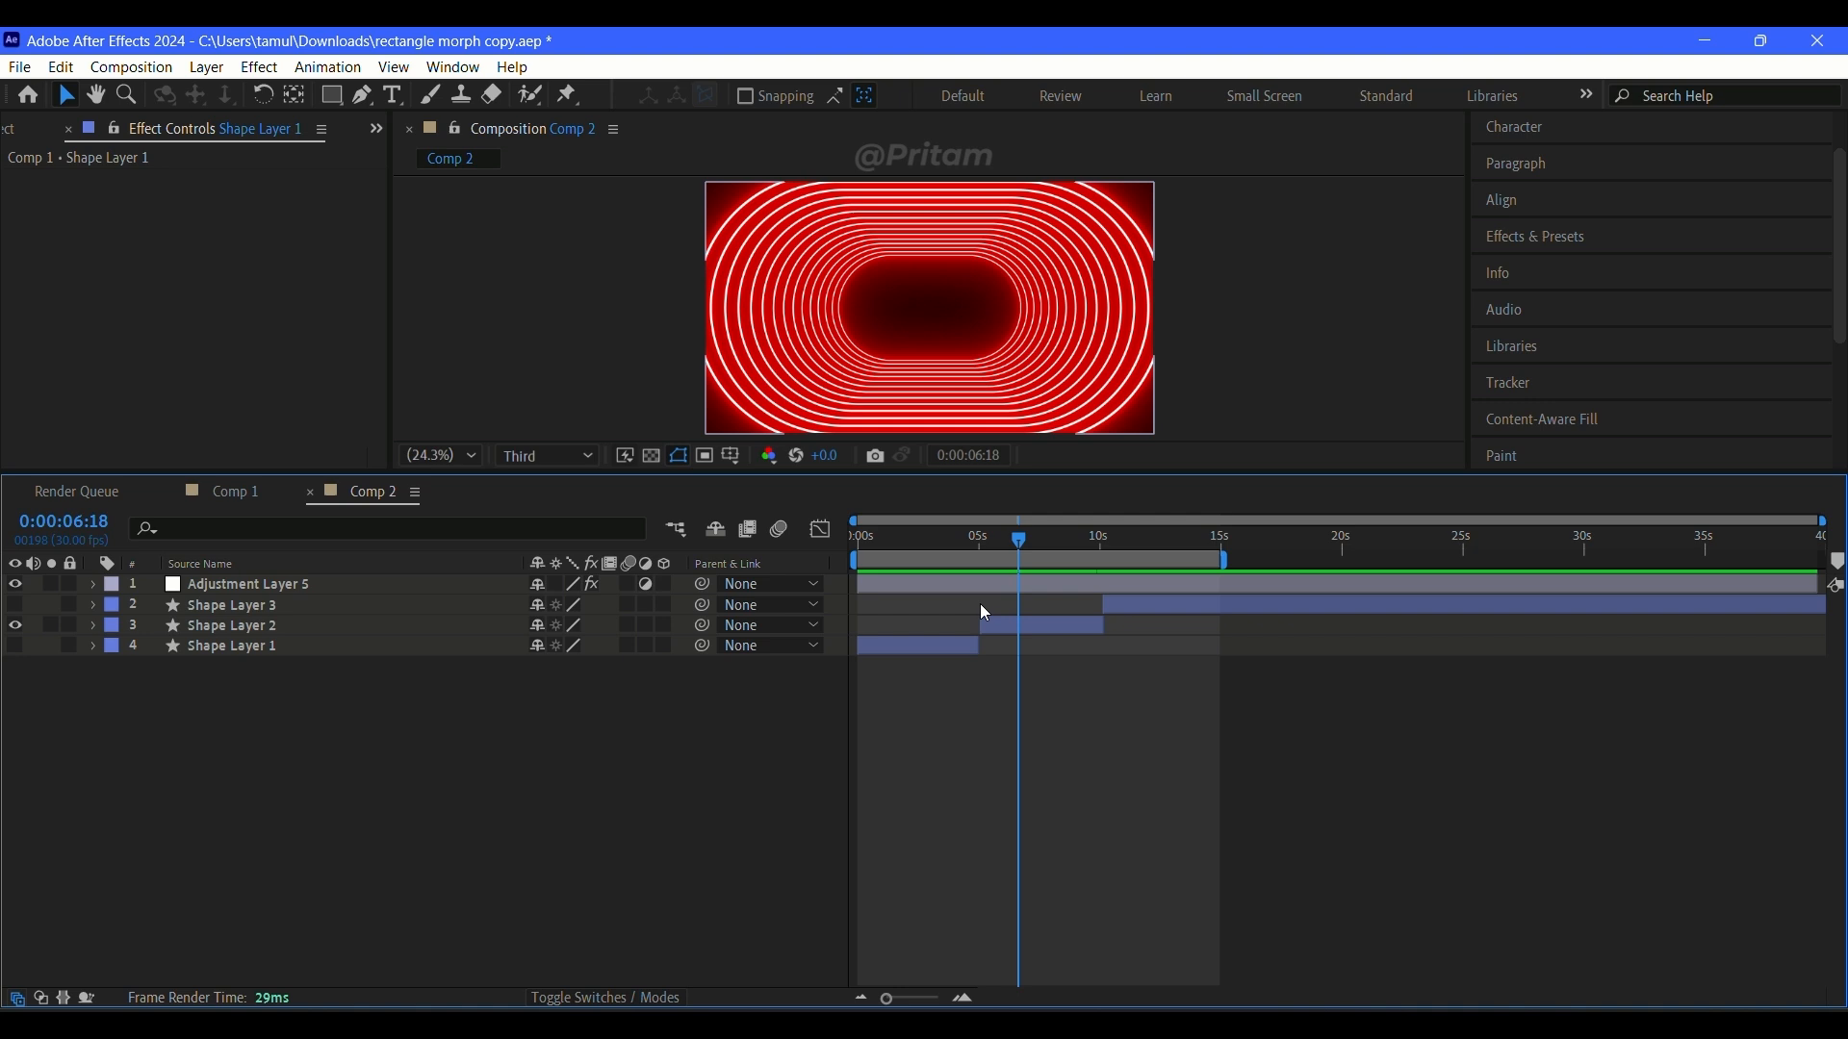
# Step: Examine Adjustment Layer 2's Colorama effect in Comp 1 against Comp 2's look, showing the layer briefly and hiding it again
pyautogui.click(247, 494)
pyautogui.click(279, 626)
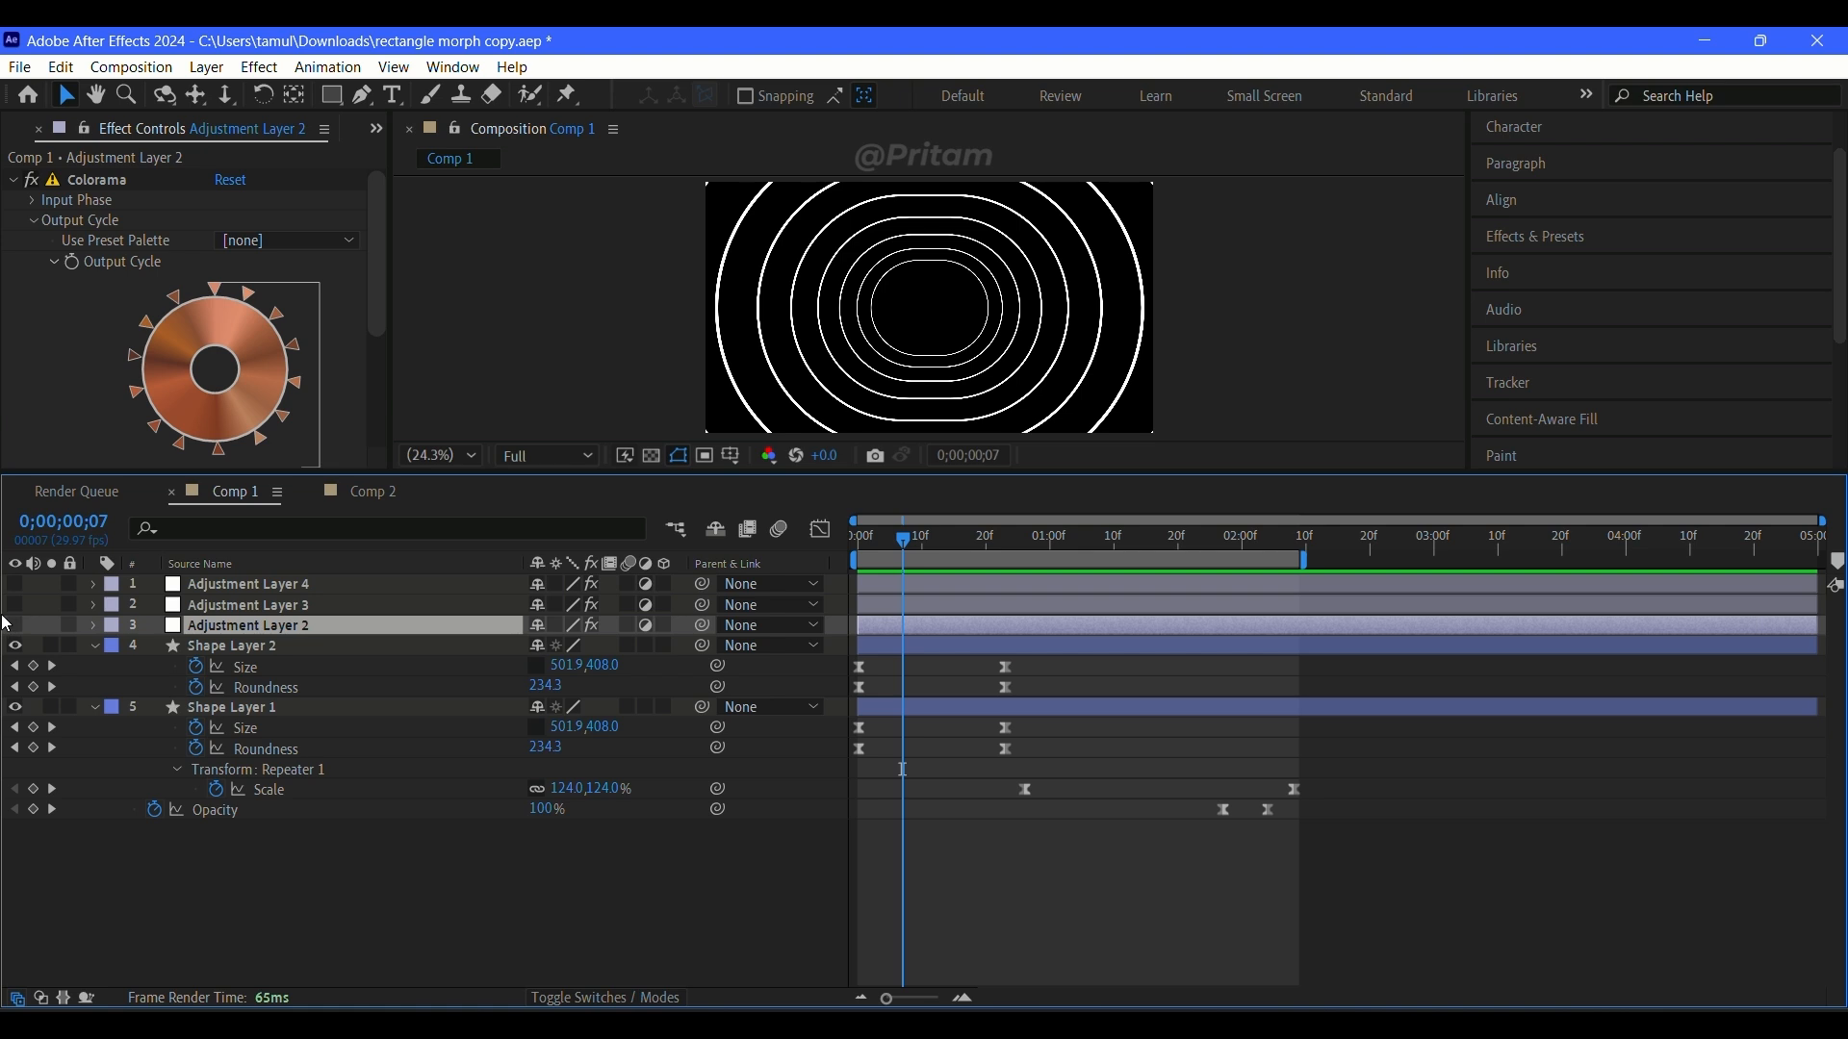
pyautogui.click(349, 492)
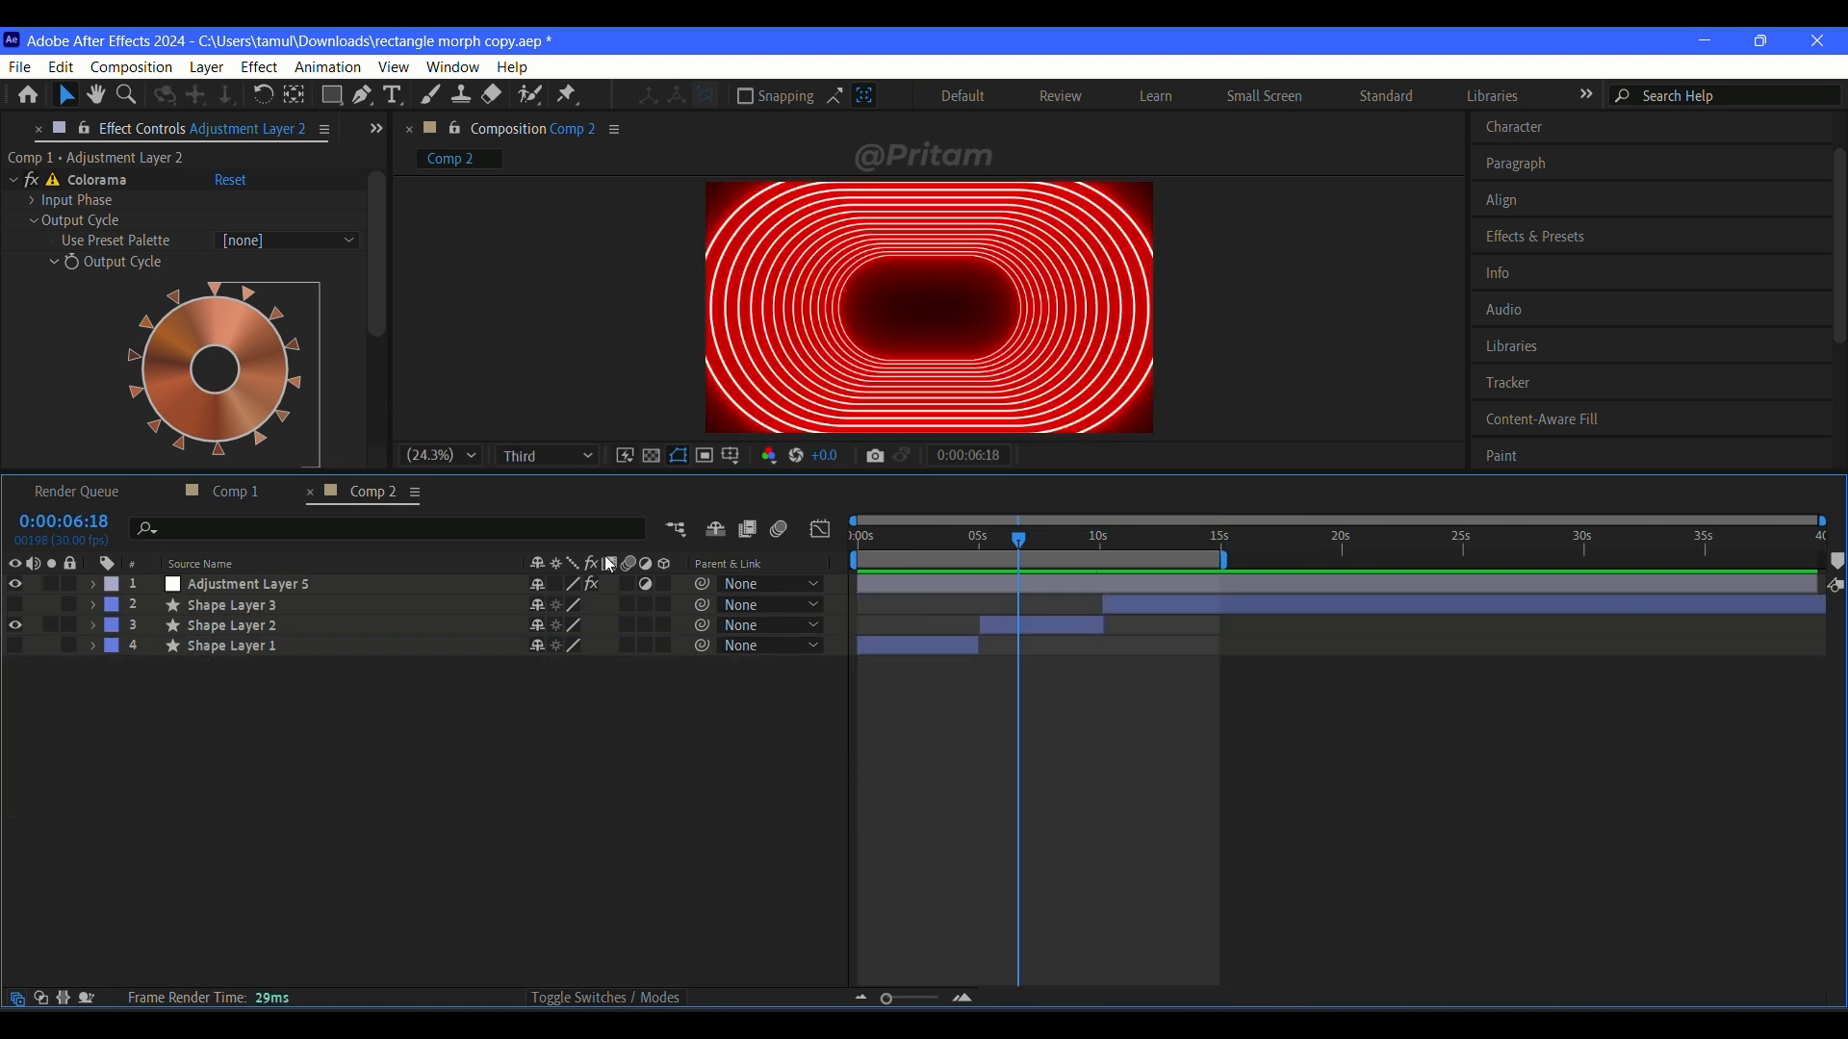
pyautogui.click(213, 493)
pyautogui.click(11, 625)
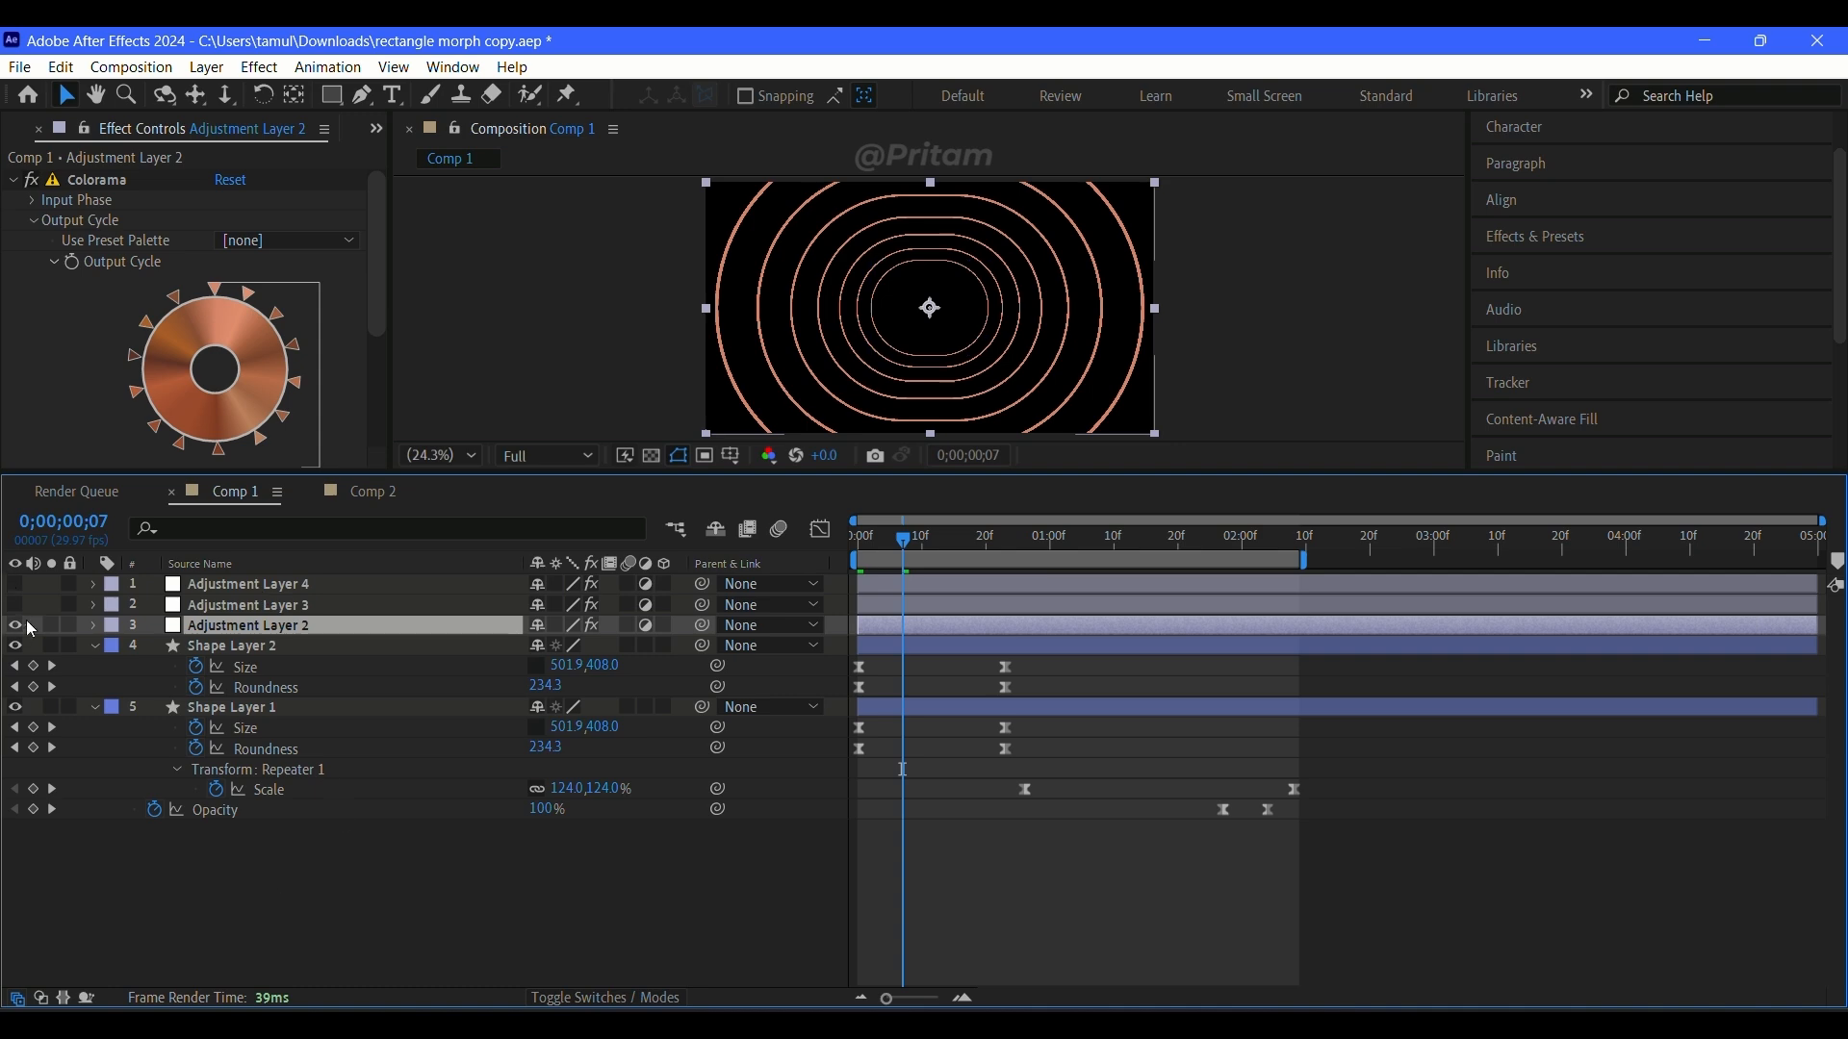
pyautogui.click(14, 625)
# Step: Add a new adjustment layer to Comp 1 and apply the Colorama effect to it
pyautogui.rightClick(306, 938)
pyautogui.moveTo(539, 636)
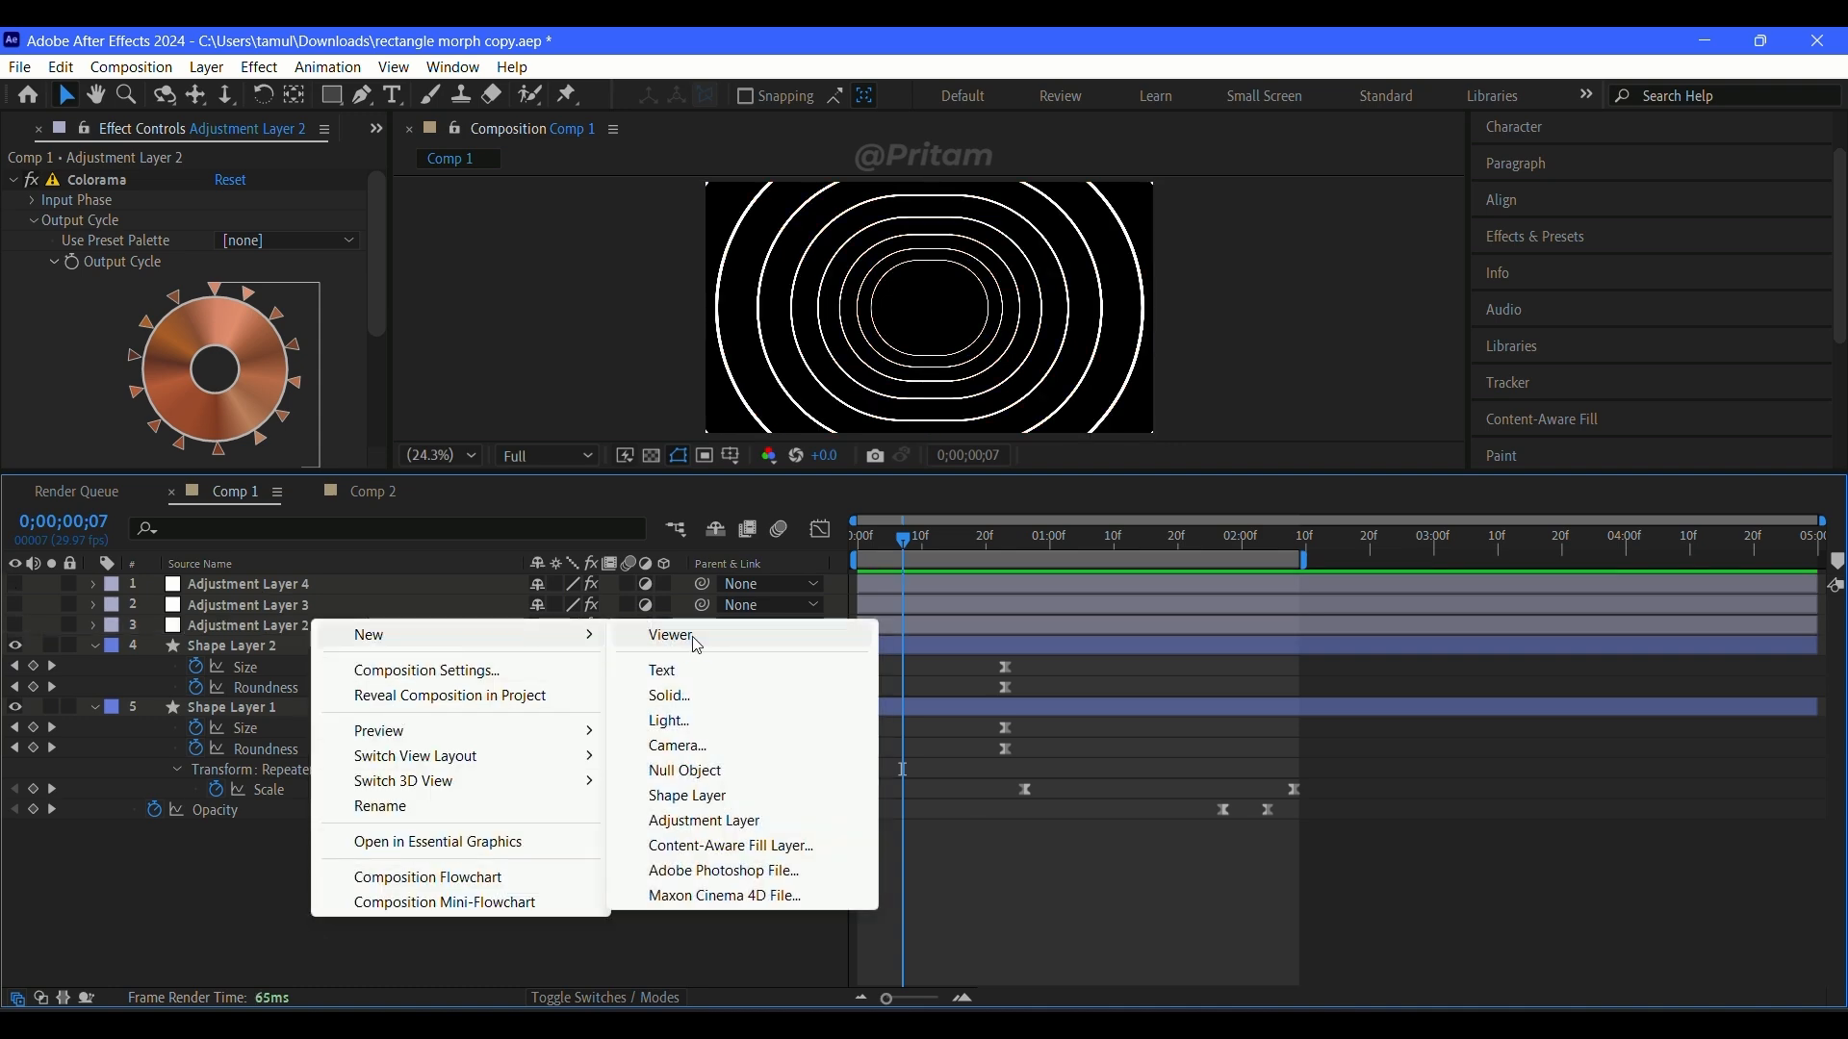
pyautogui.click(706, 821)
pyautogui.click(256, 69)
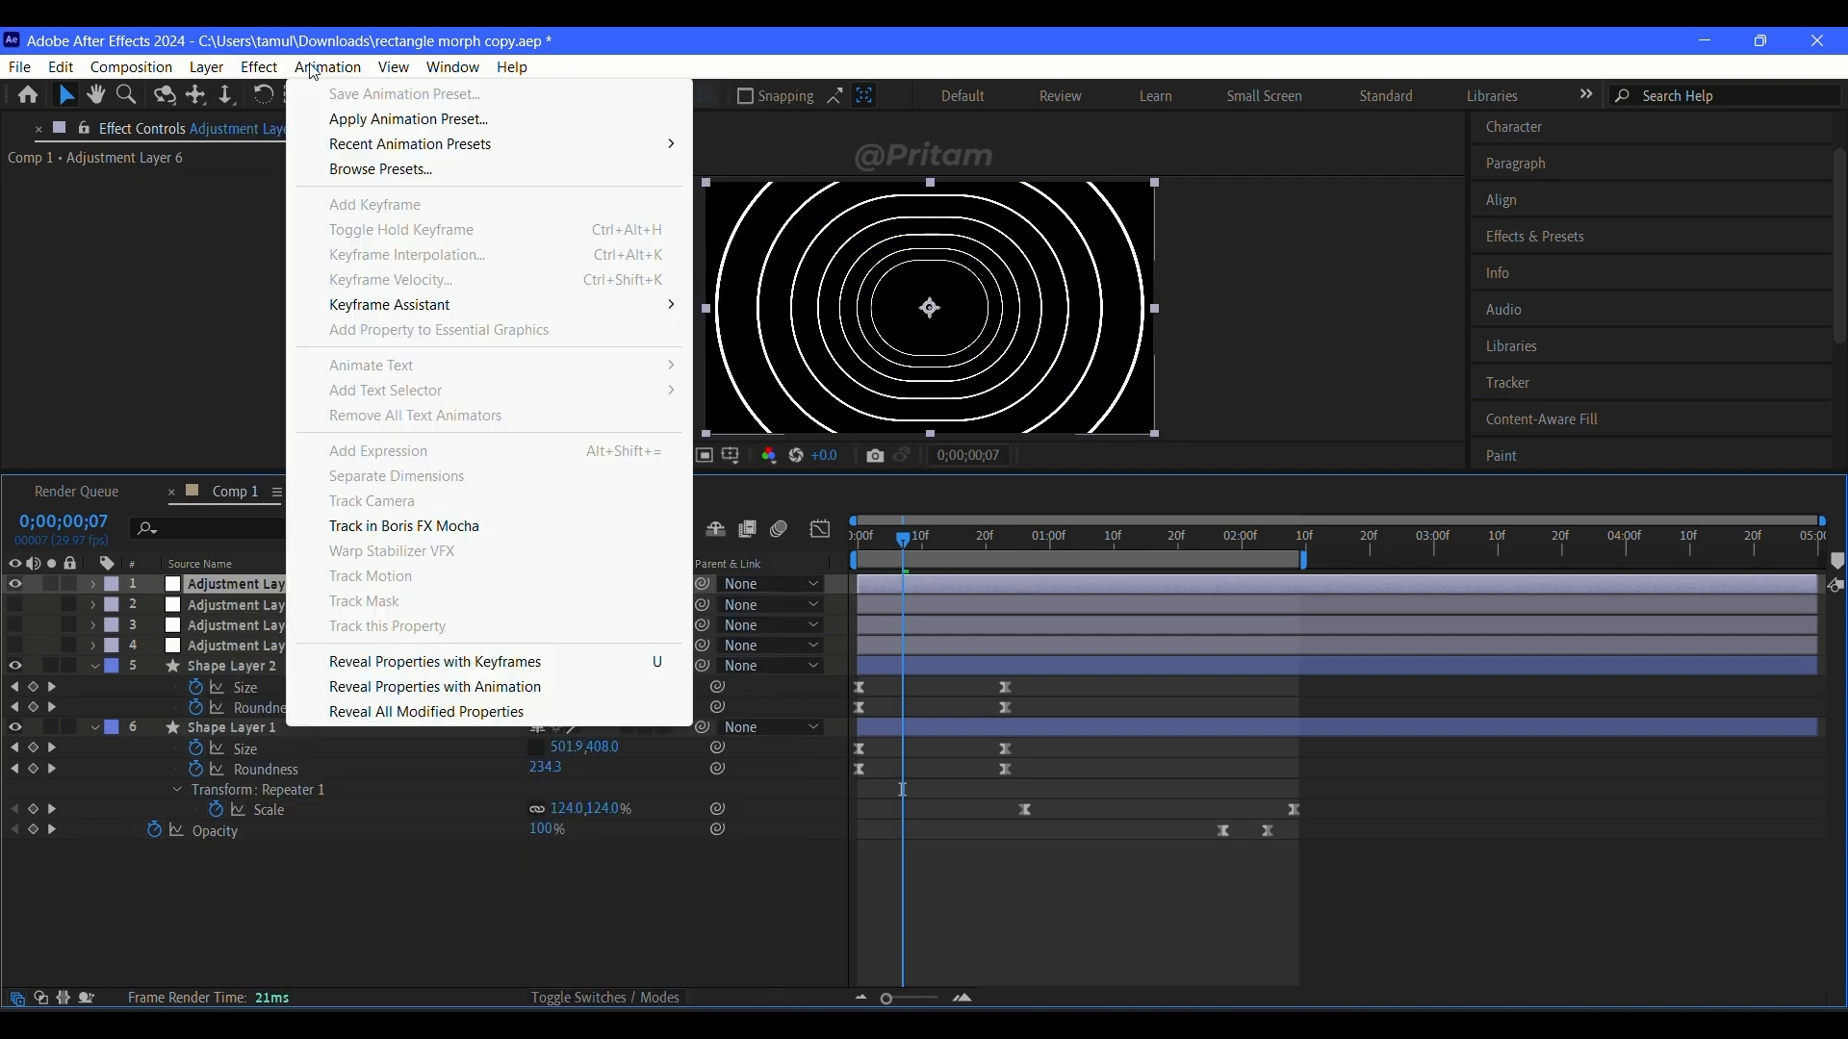
pyautogui.click(324, 70)
pyautogui.click(260, 68)
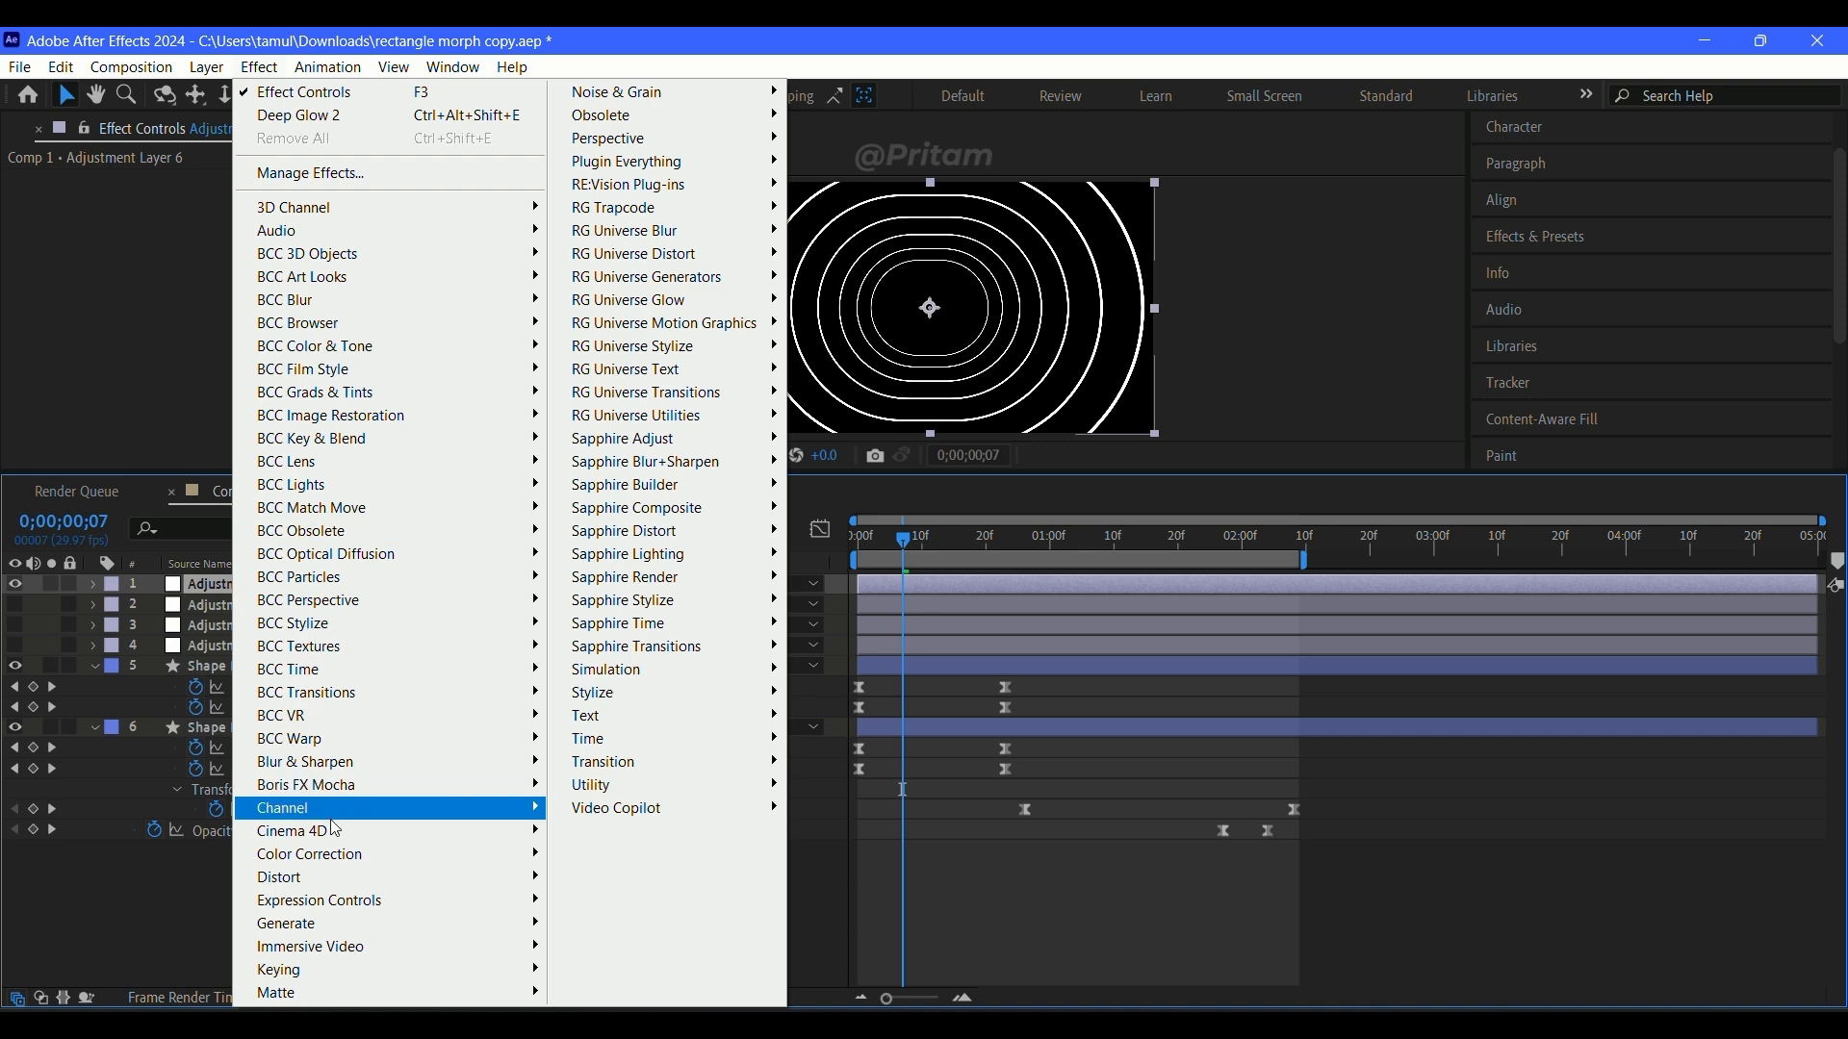
pyautogui.moveTo(339, 869)
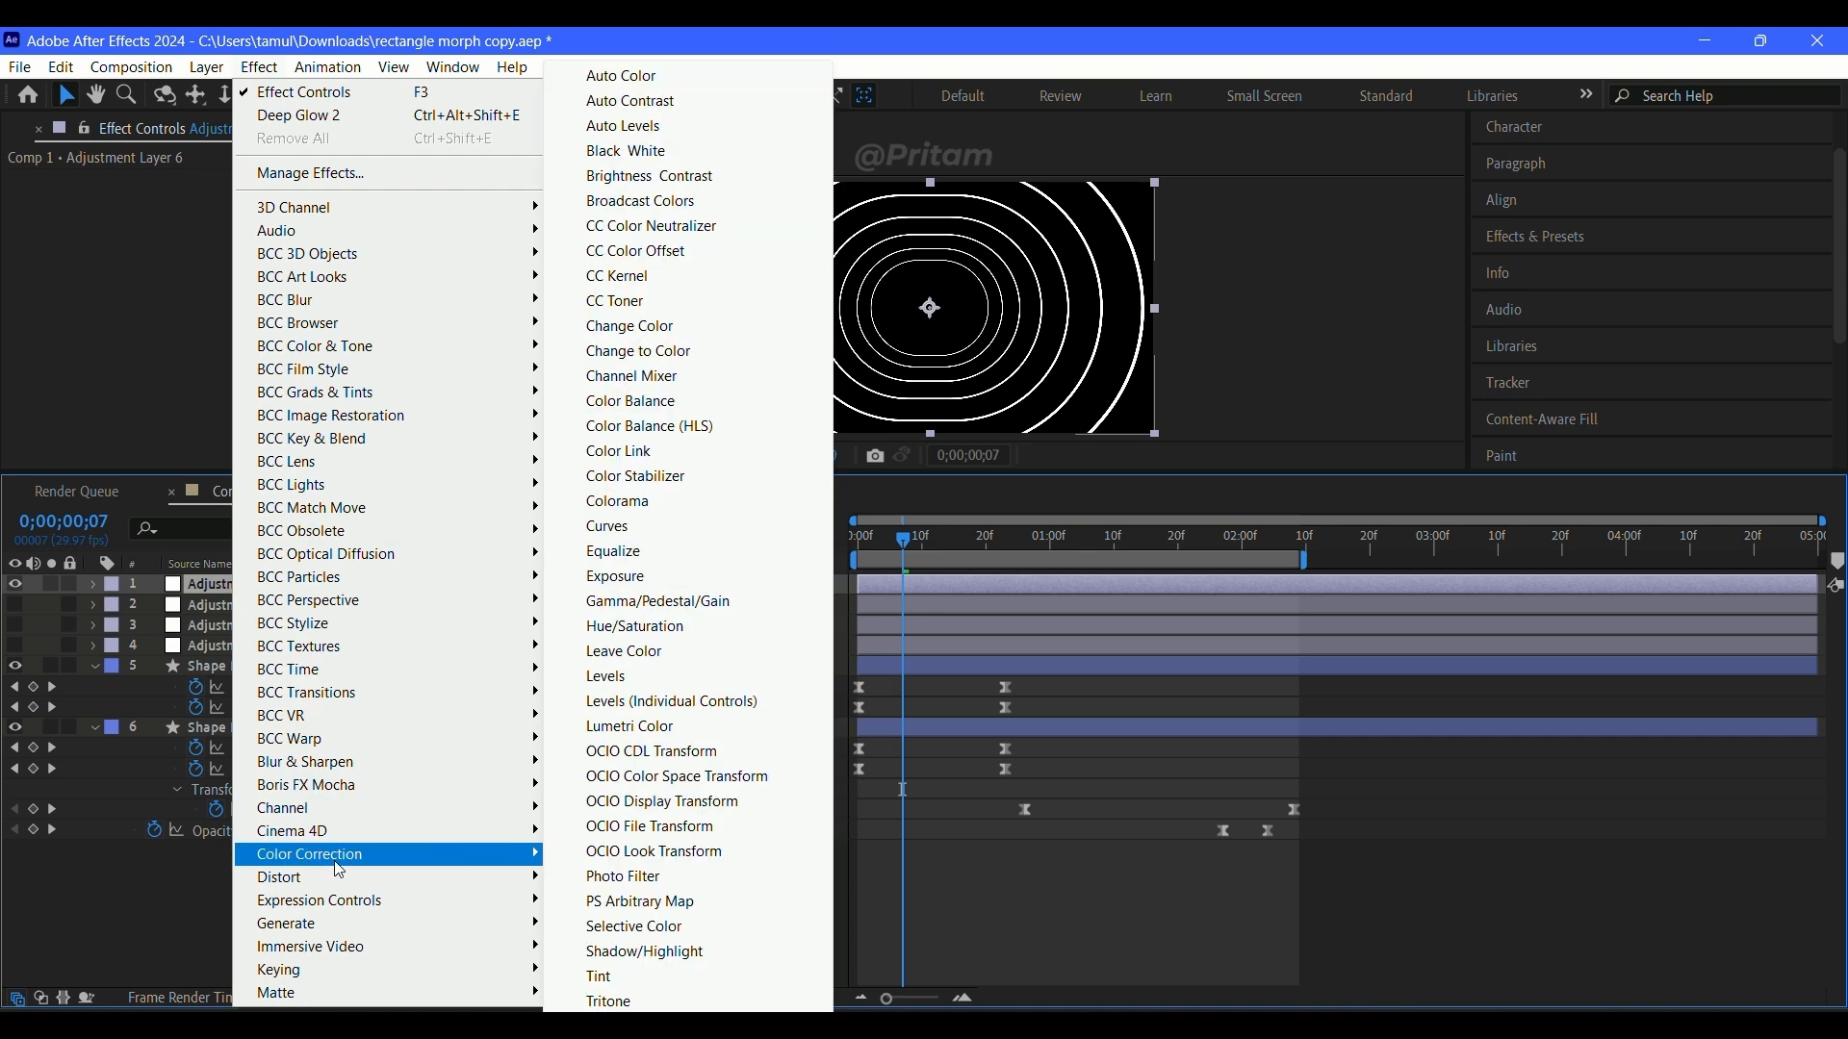
pyautogui.click(617, 504)
# Step: Set Colorama's output cycle preset palette to Copper and inspect the recoloured outlines up close
pyautogui.click(39, 221)
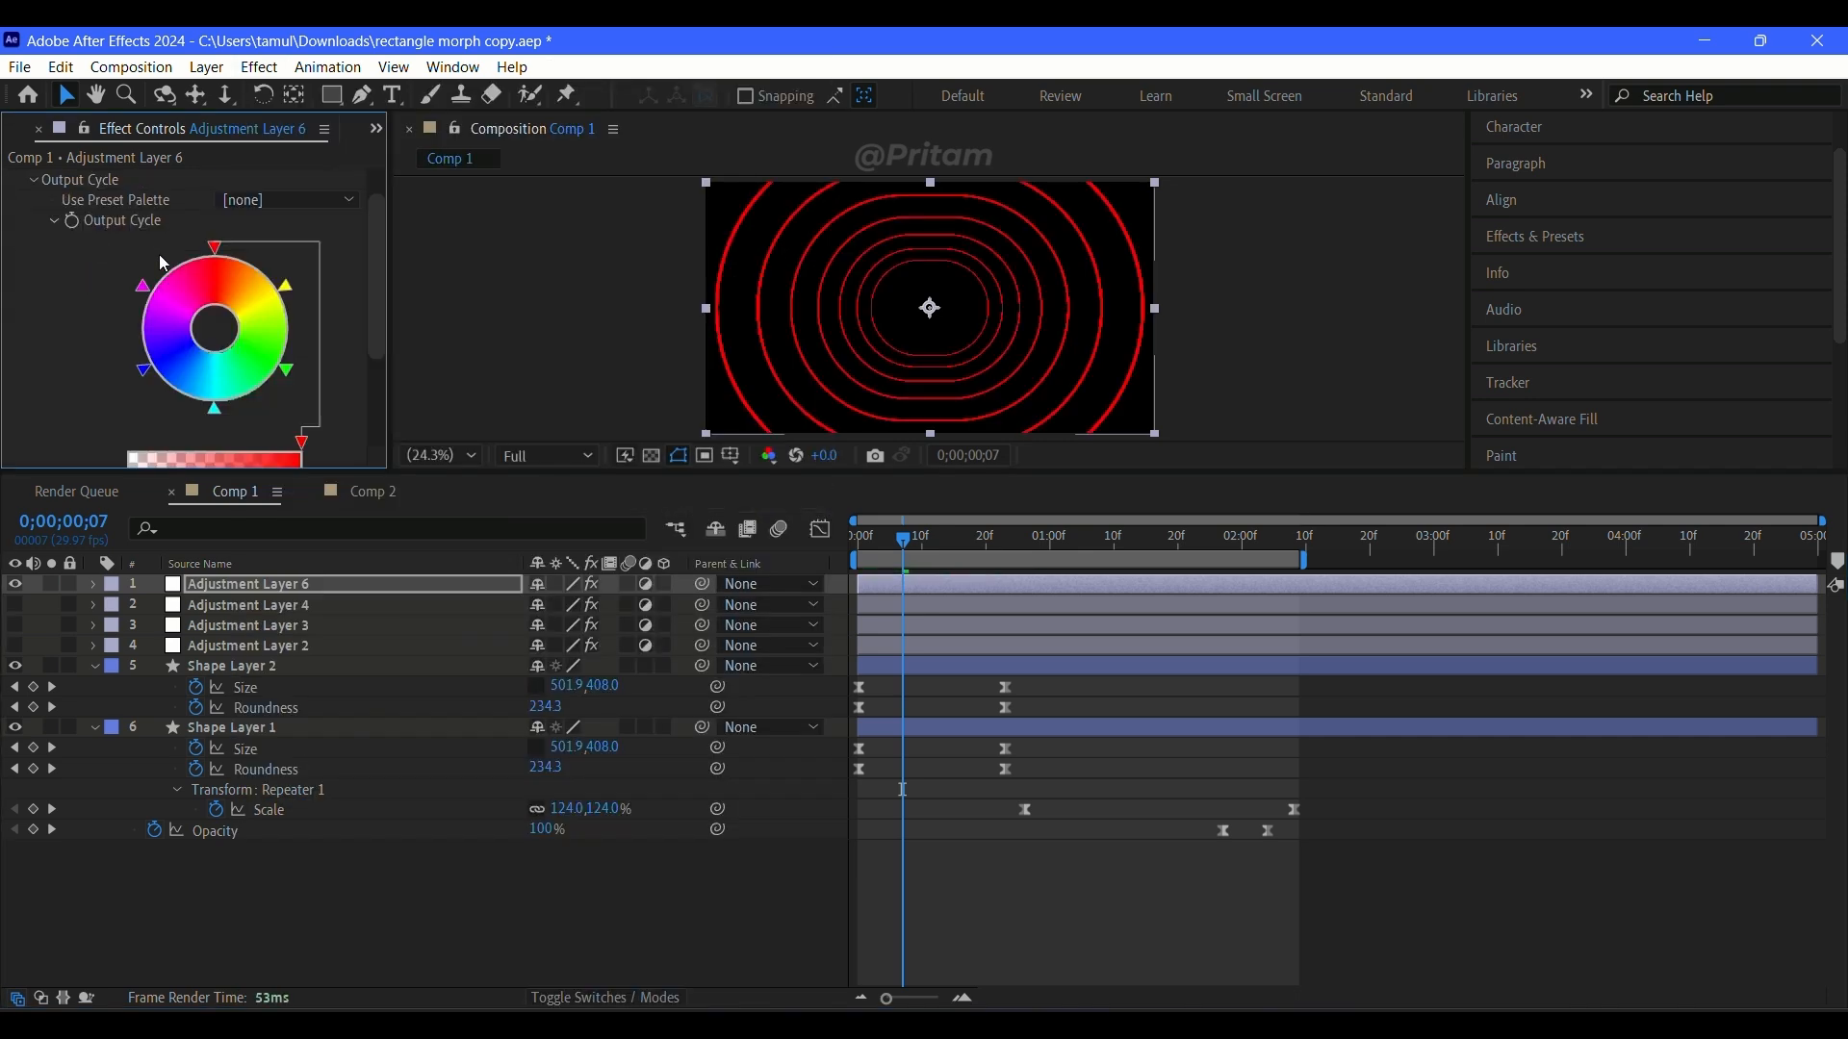
pyautogui.click(242, 200)
pyautogui.click(353, 568)
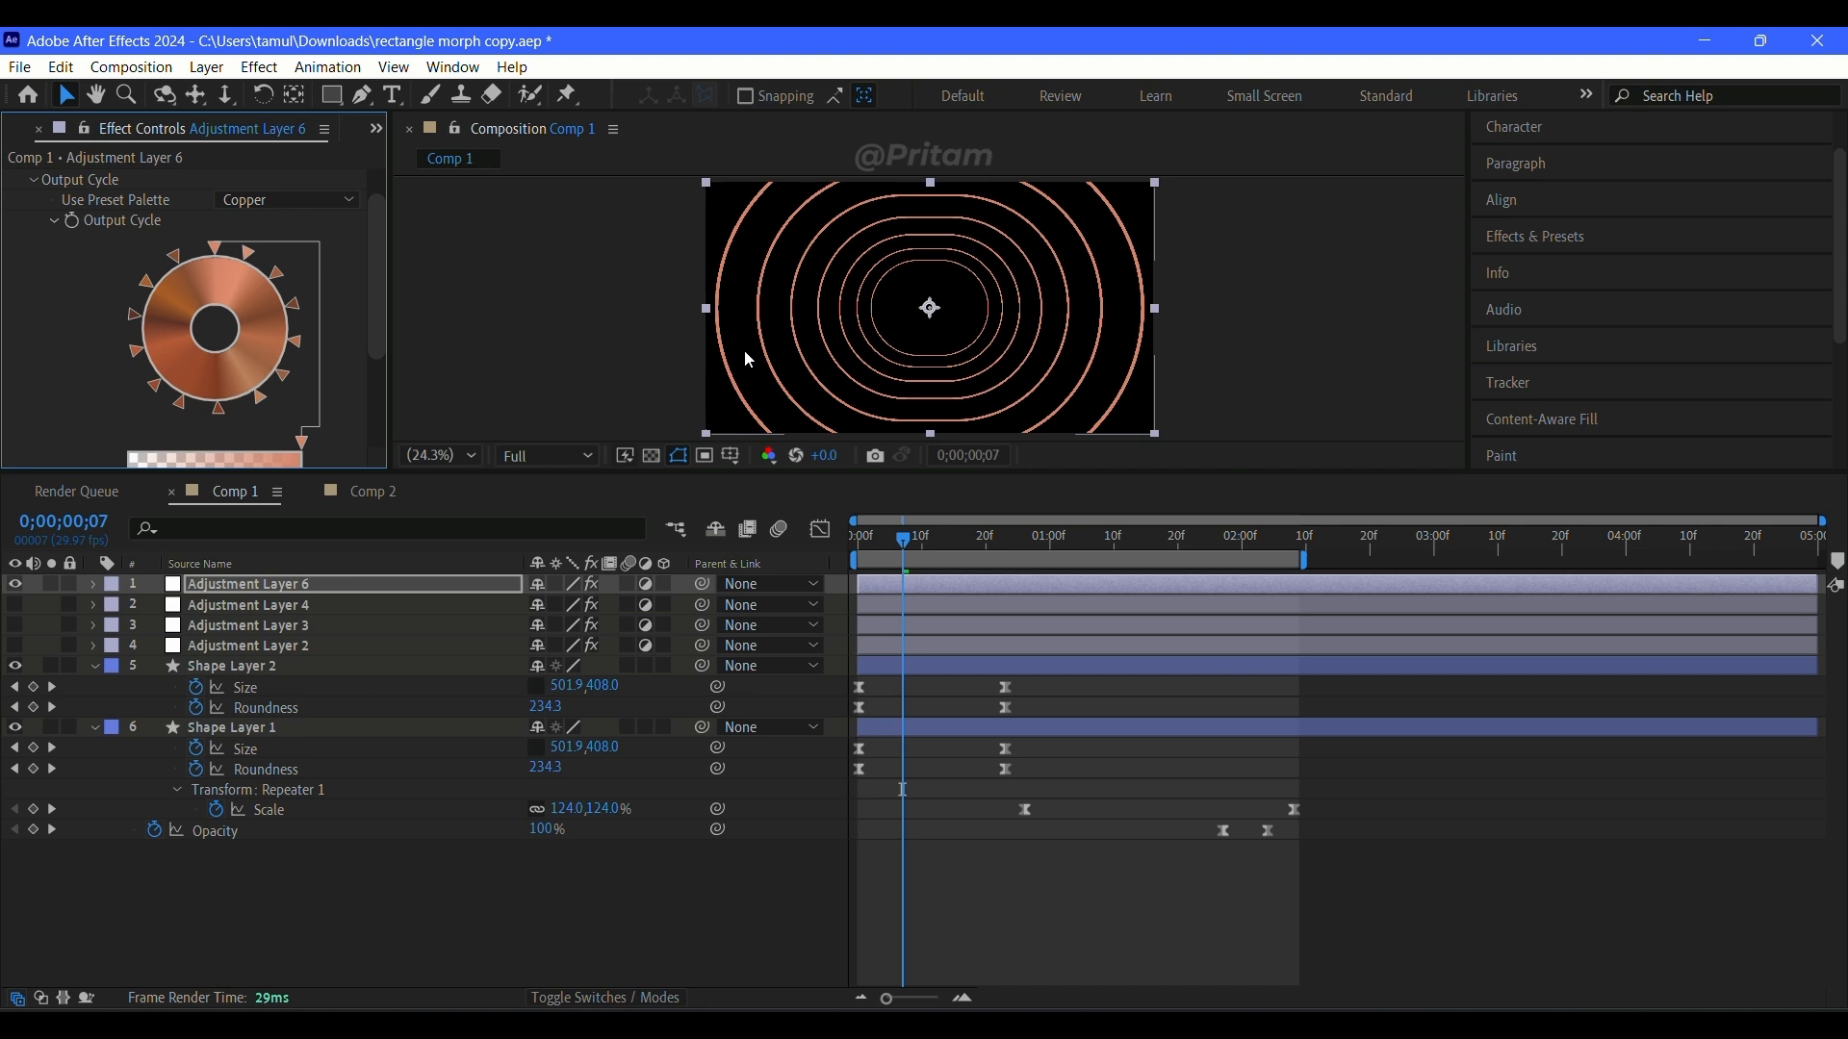
pyautogui.scroll(5, 953, 287)
pyautogui.scroll(-5, 953, 287)
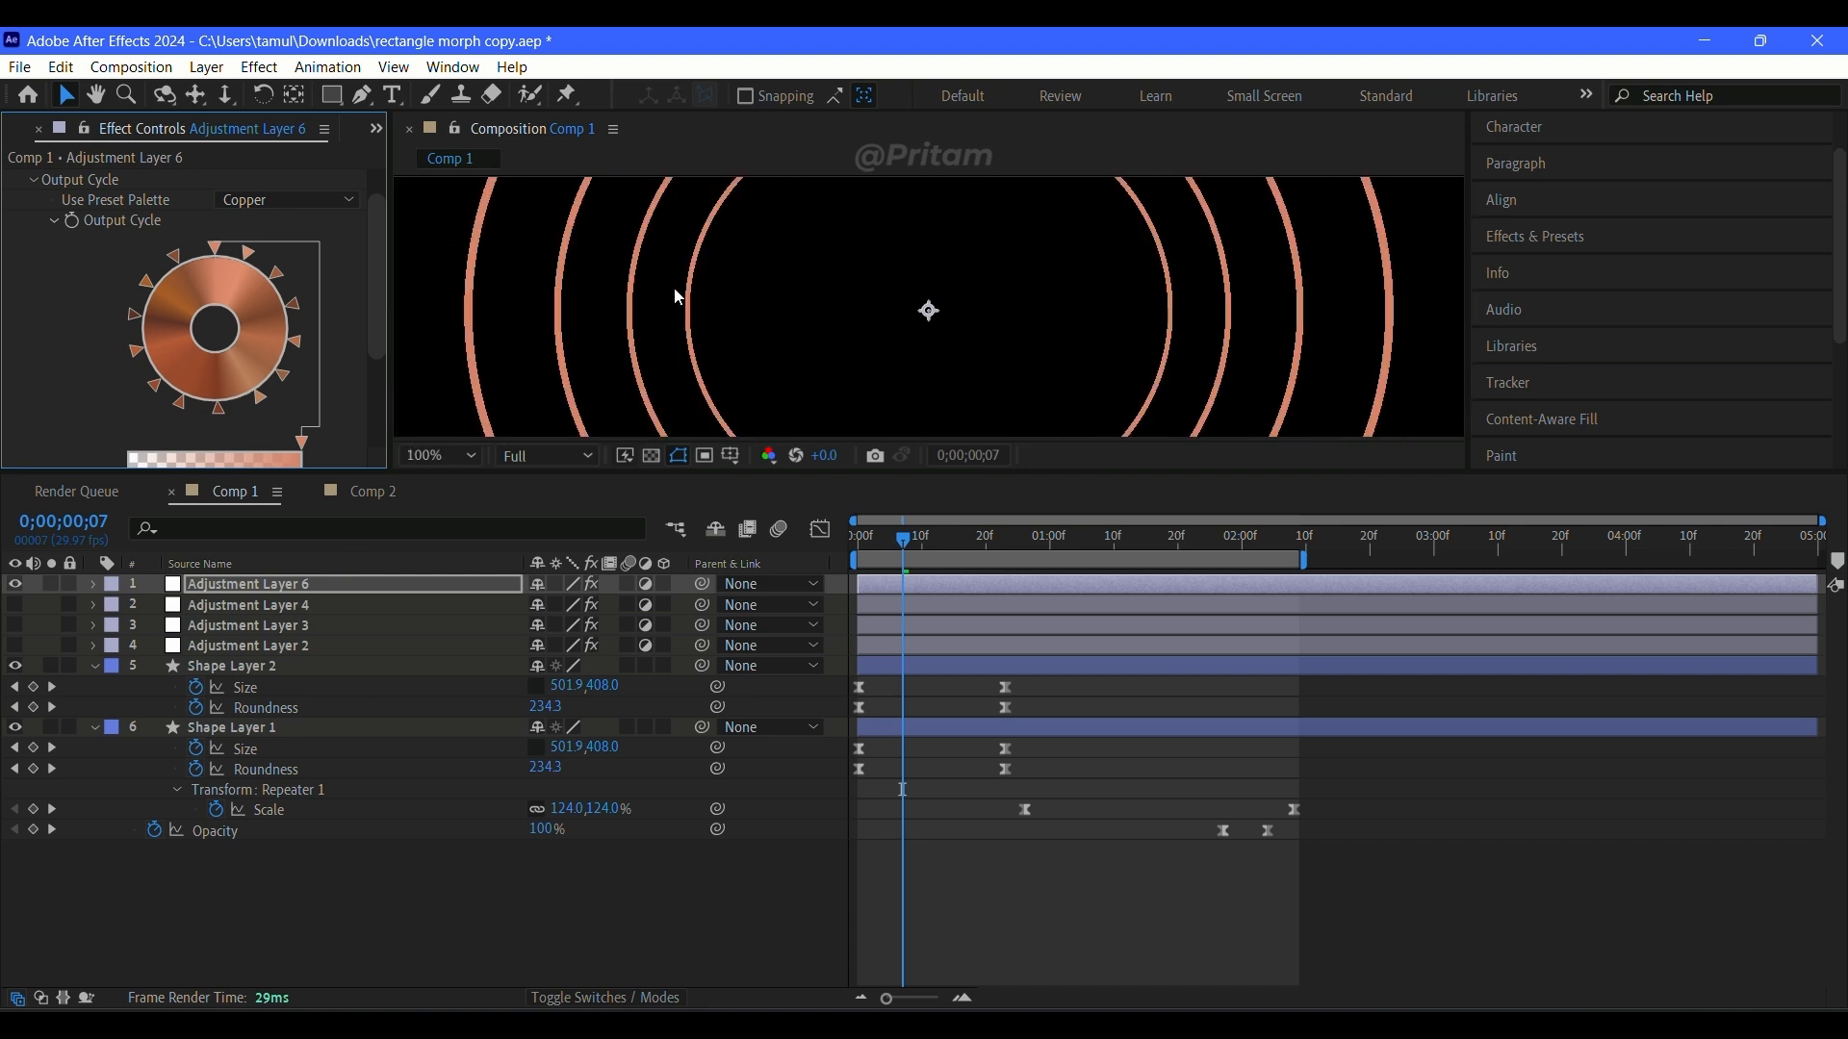
pyautogui.scroll(-1, 911, 319)
pyautogui.scroll(1, 915, 318)
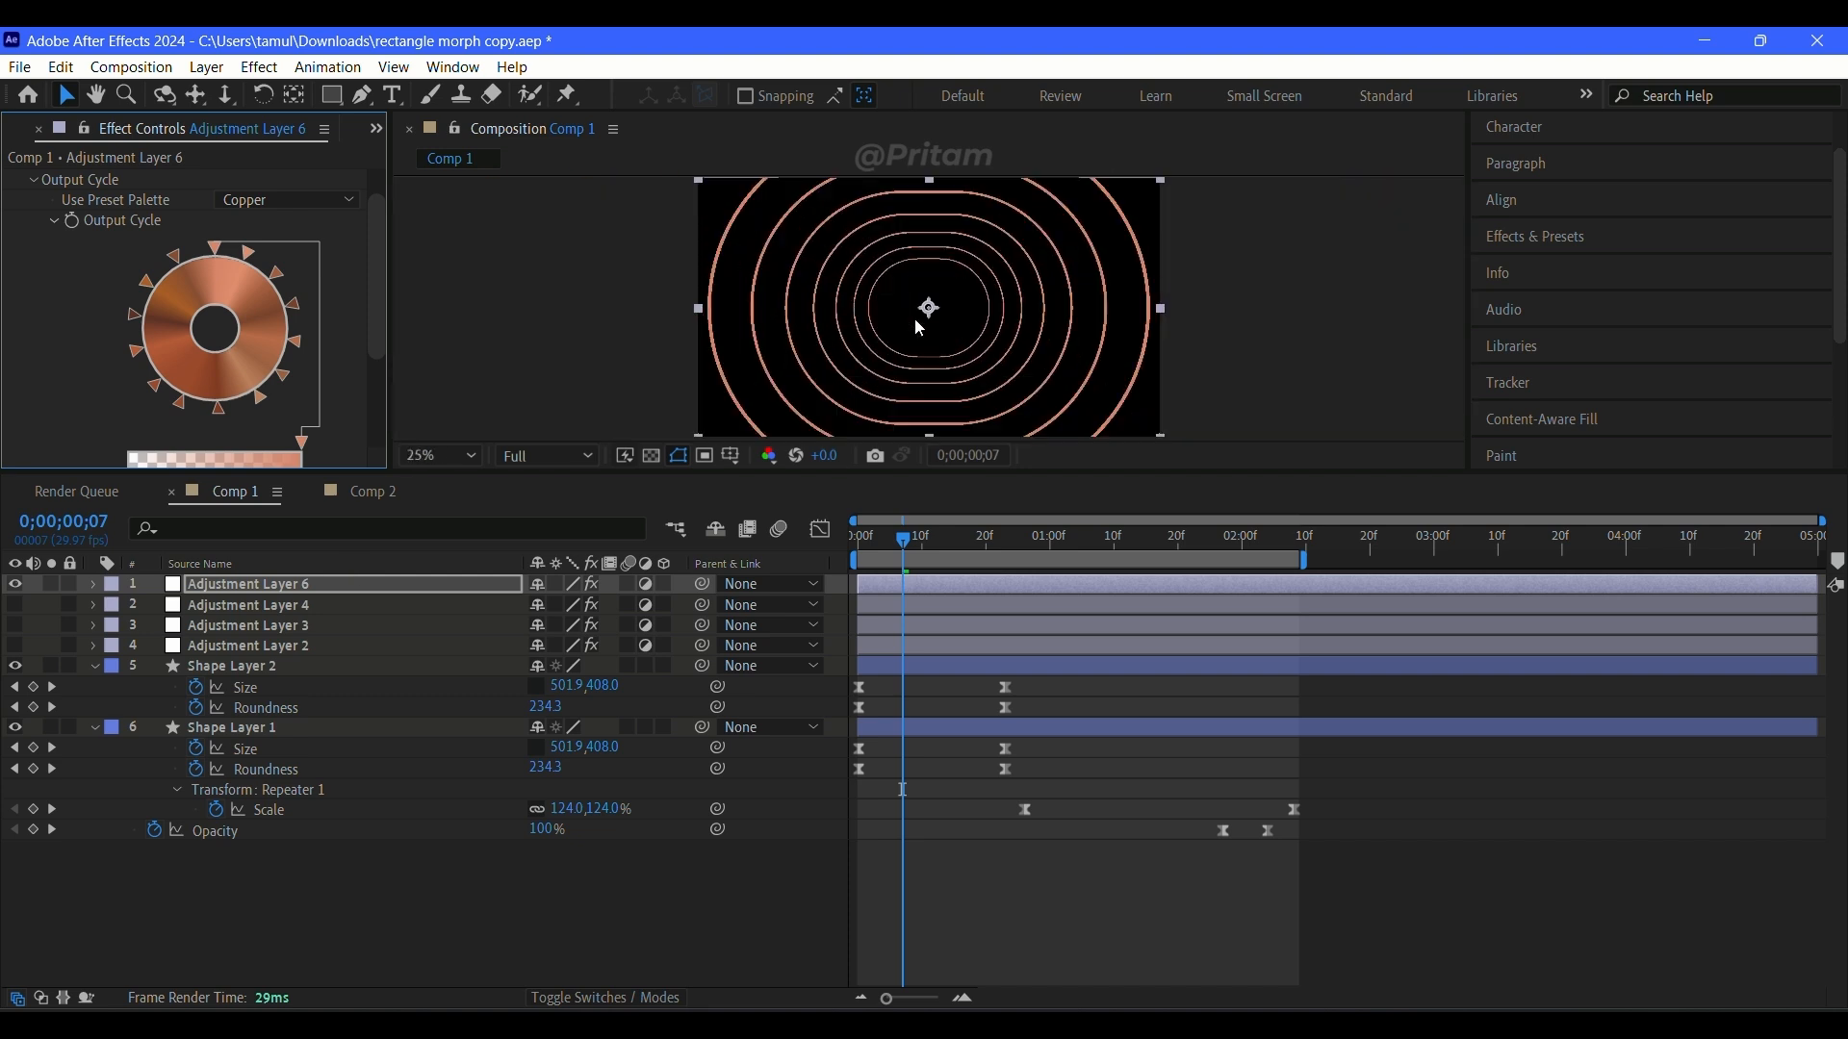
# Step: Try the Fire And Smoke preset palette in Colorama, inspect a colour stop without changing it, and return to the first frame
pyautogui.moveTo(914, 473); pyautogui.dragTo(913, 611)
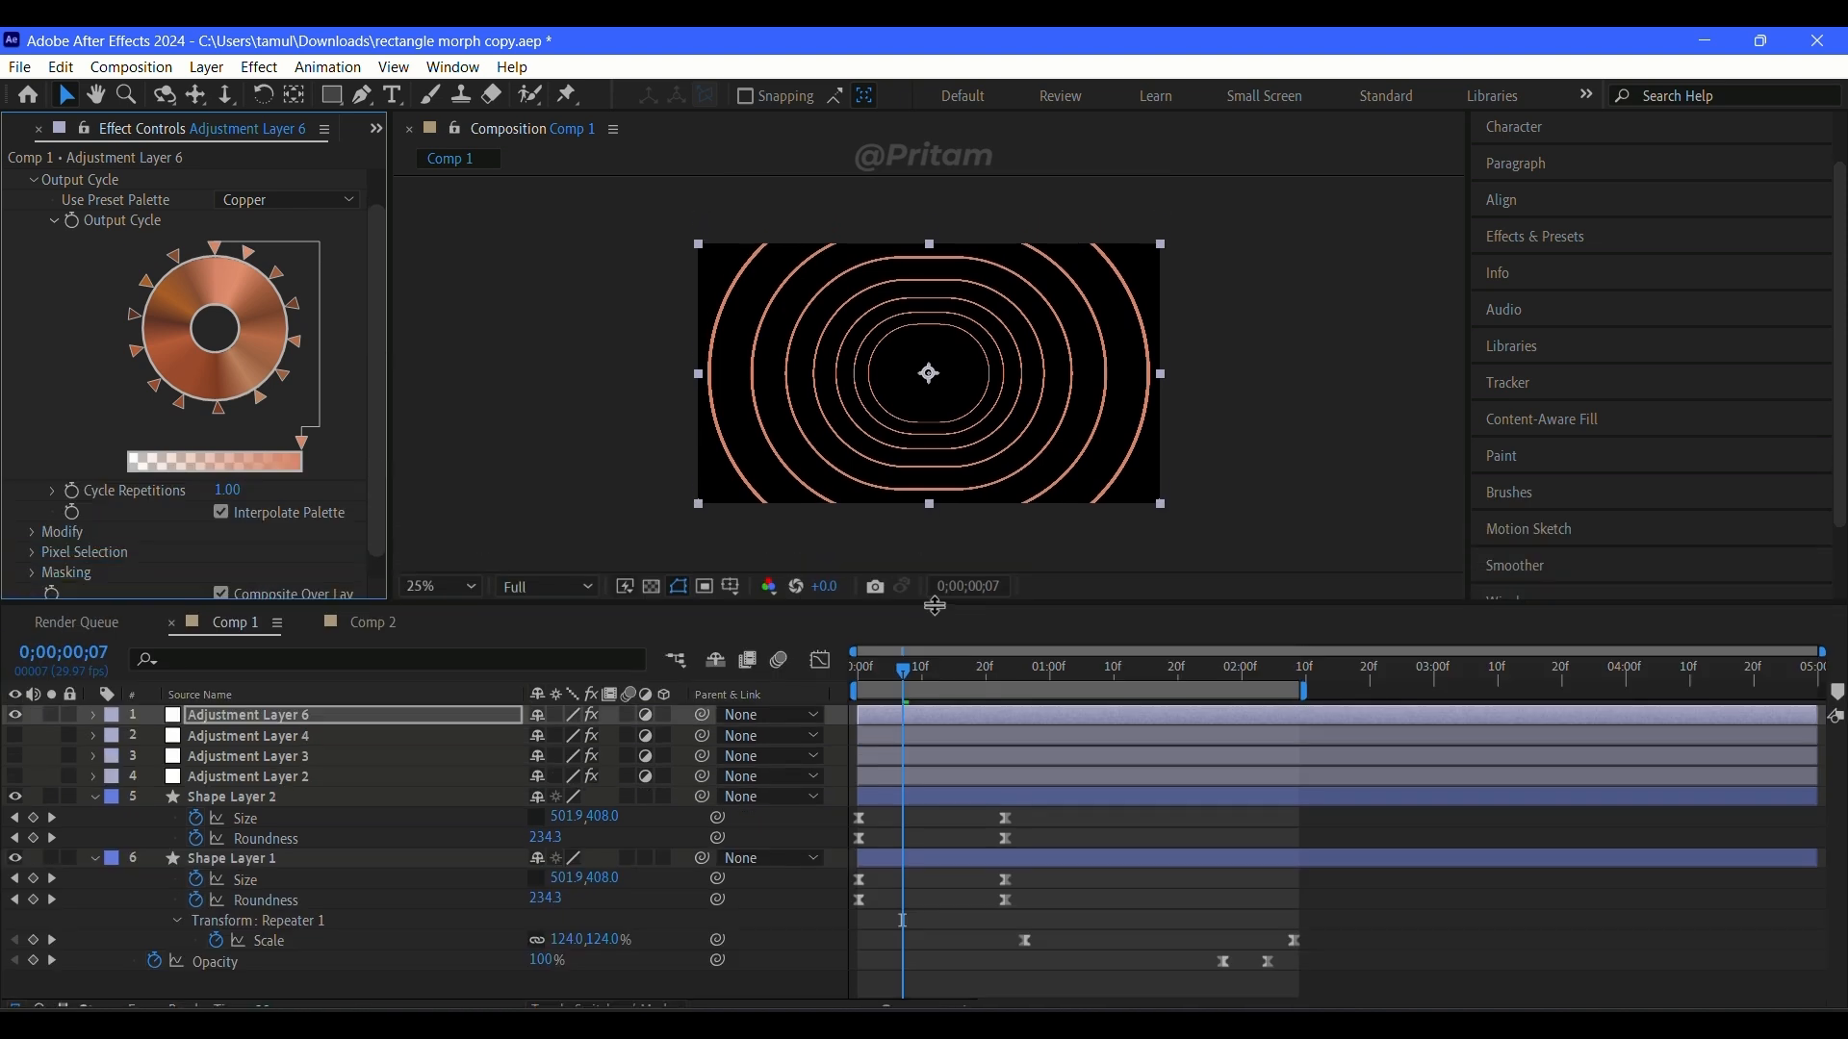
pyautogui.scroll(-1, 336, 325)
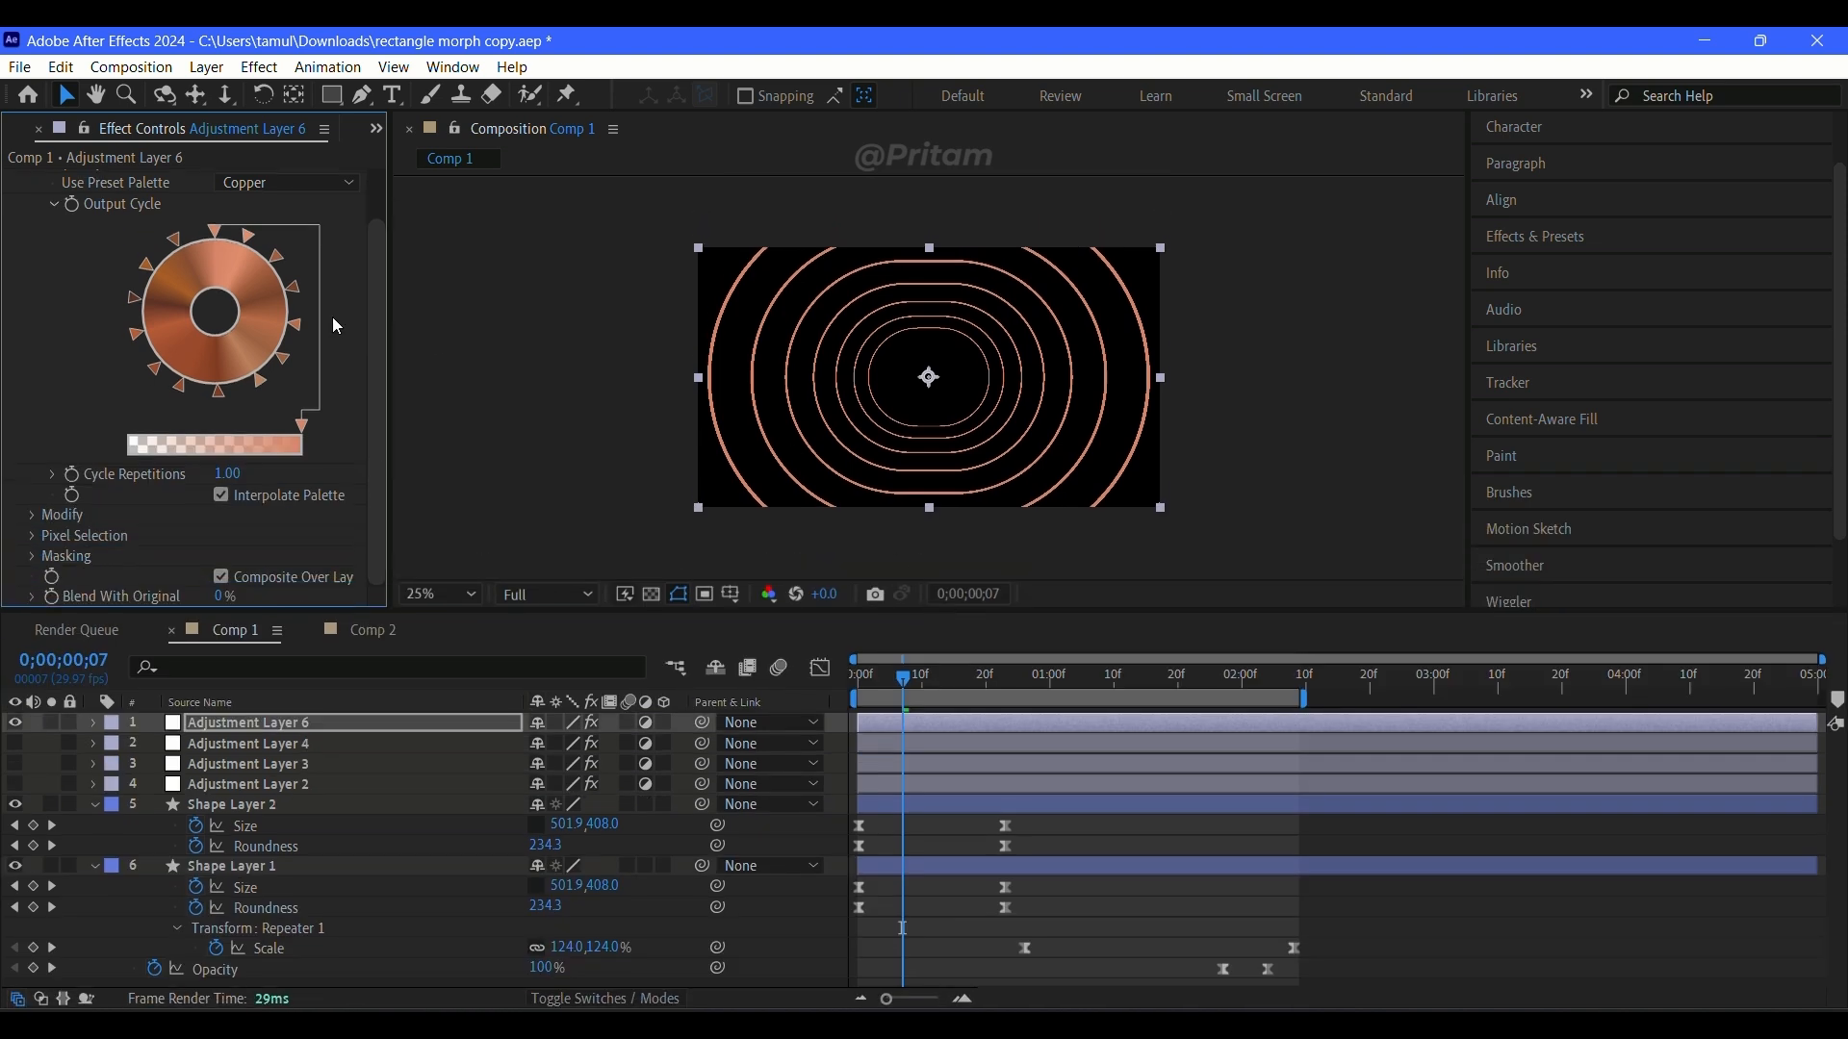
pyautogui.click(289, 181)
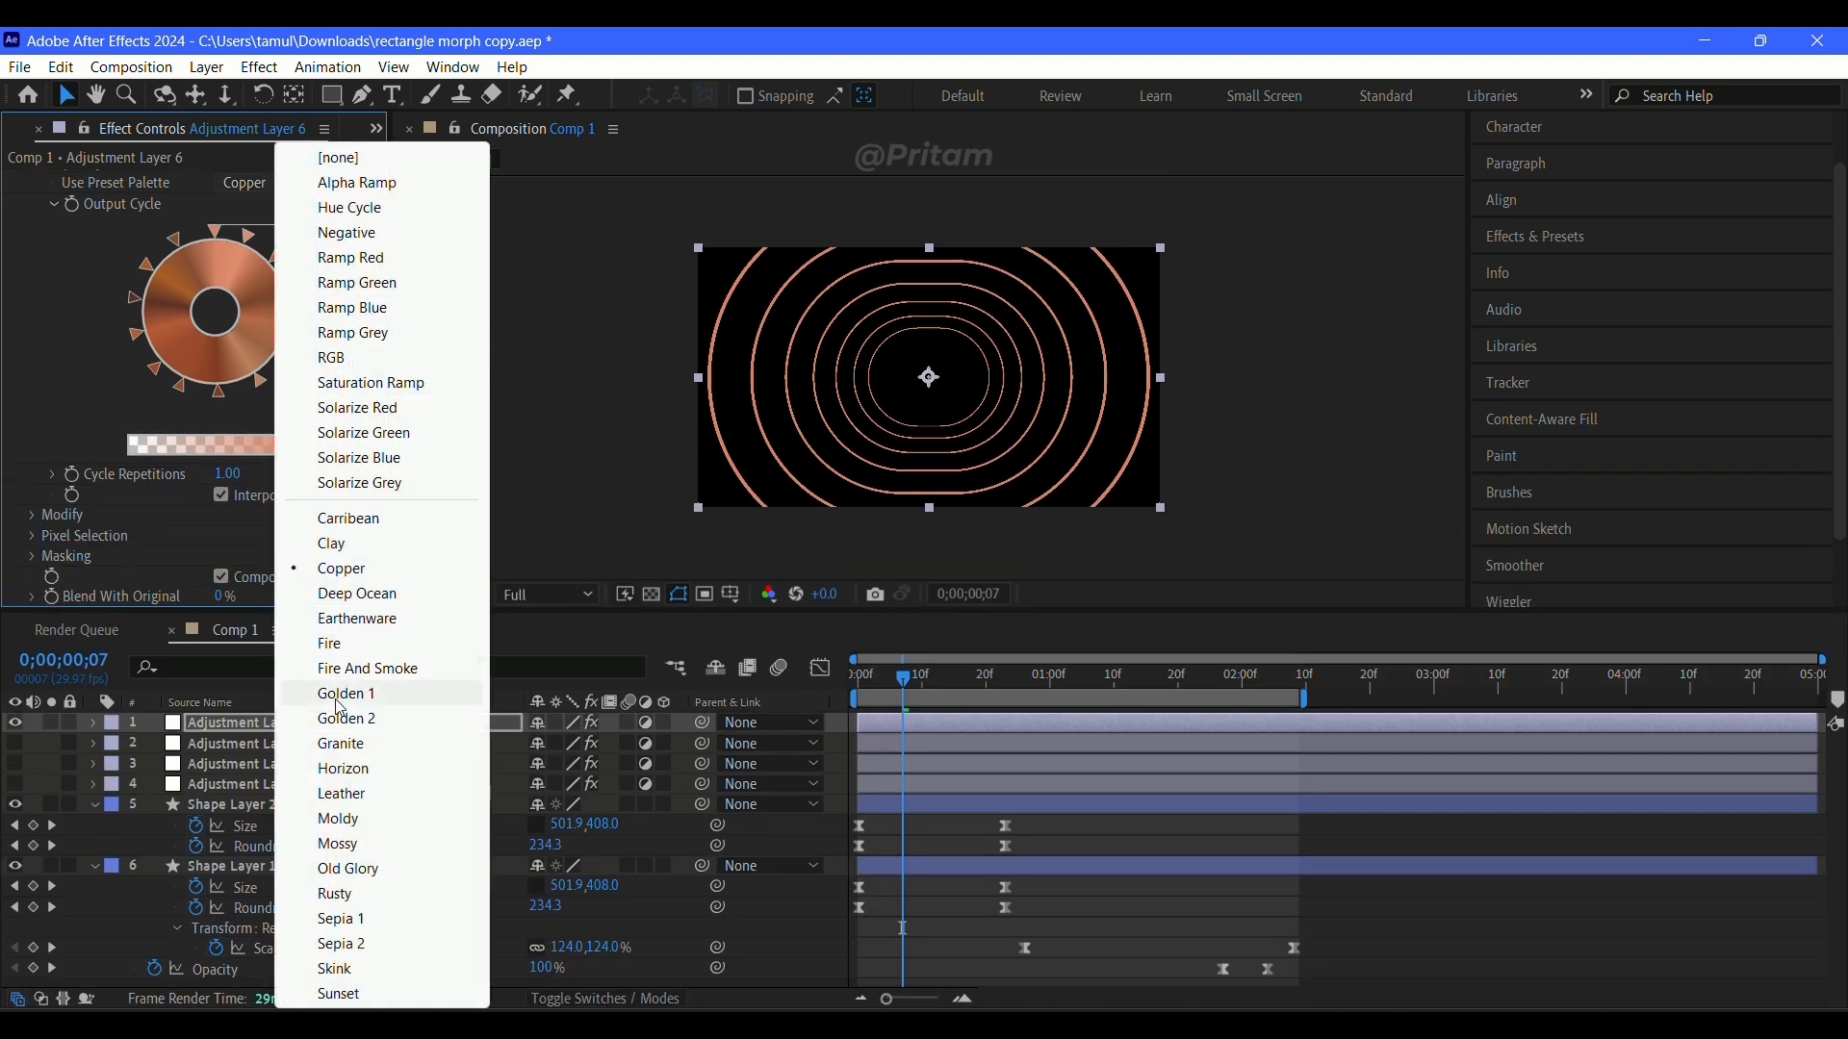
pyautogui.click(389, 669)
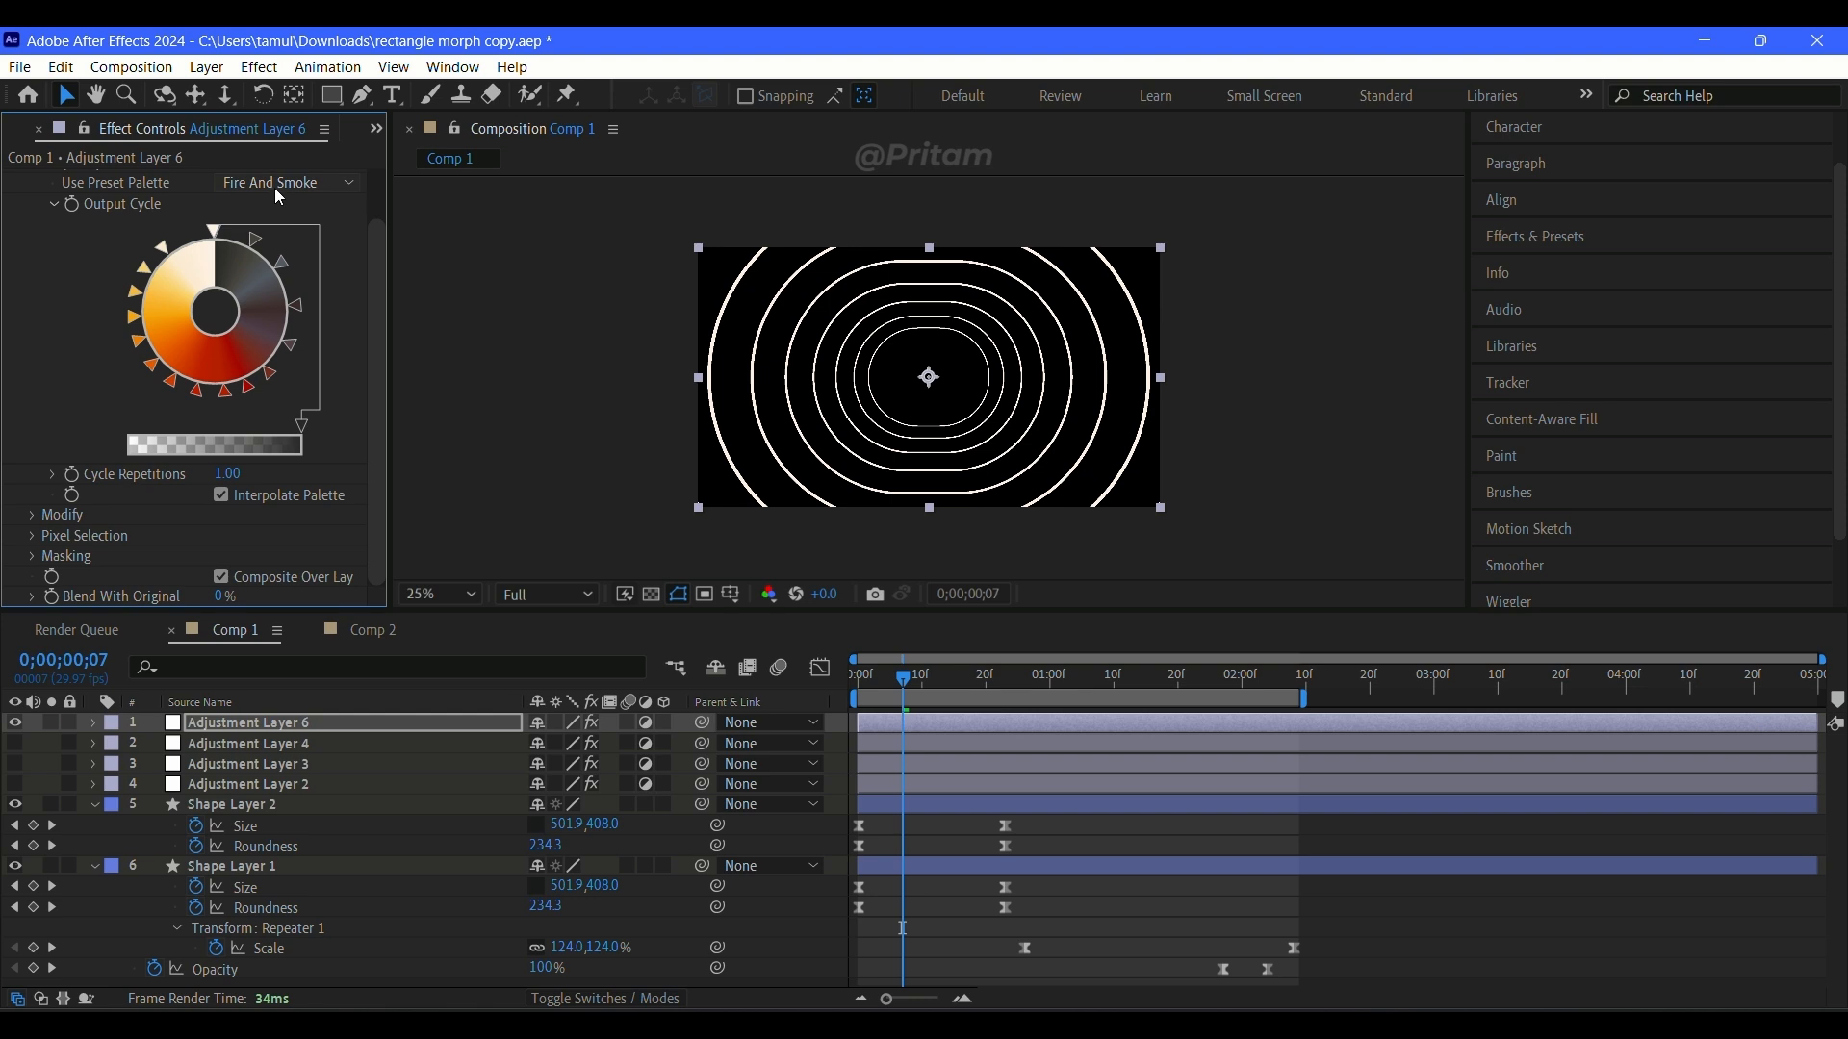
pyautogui.doubleClick(256, 239)
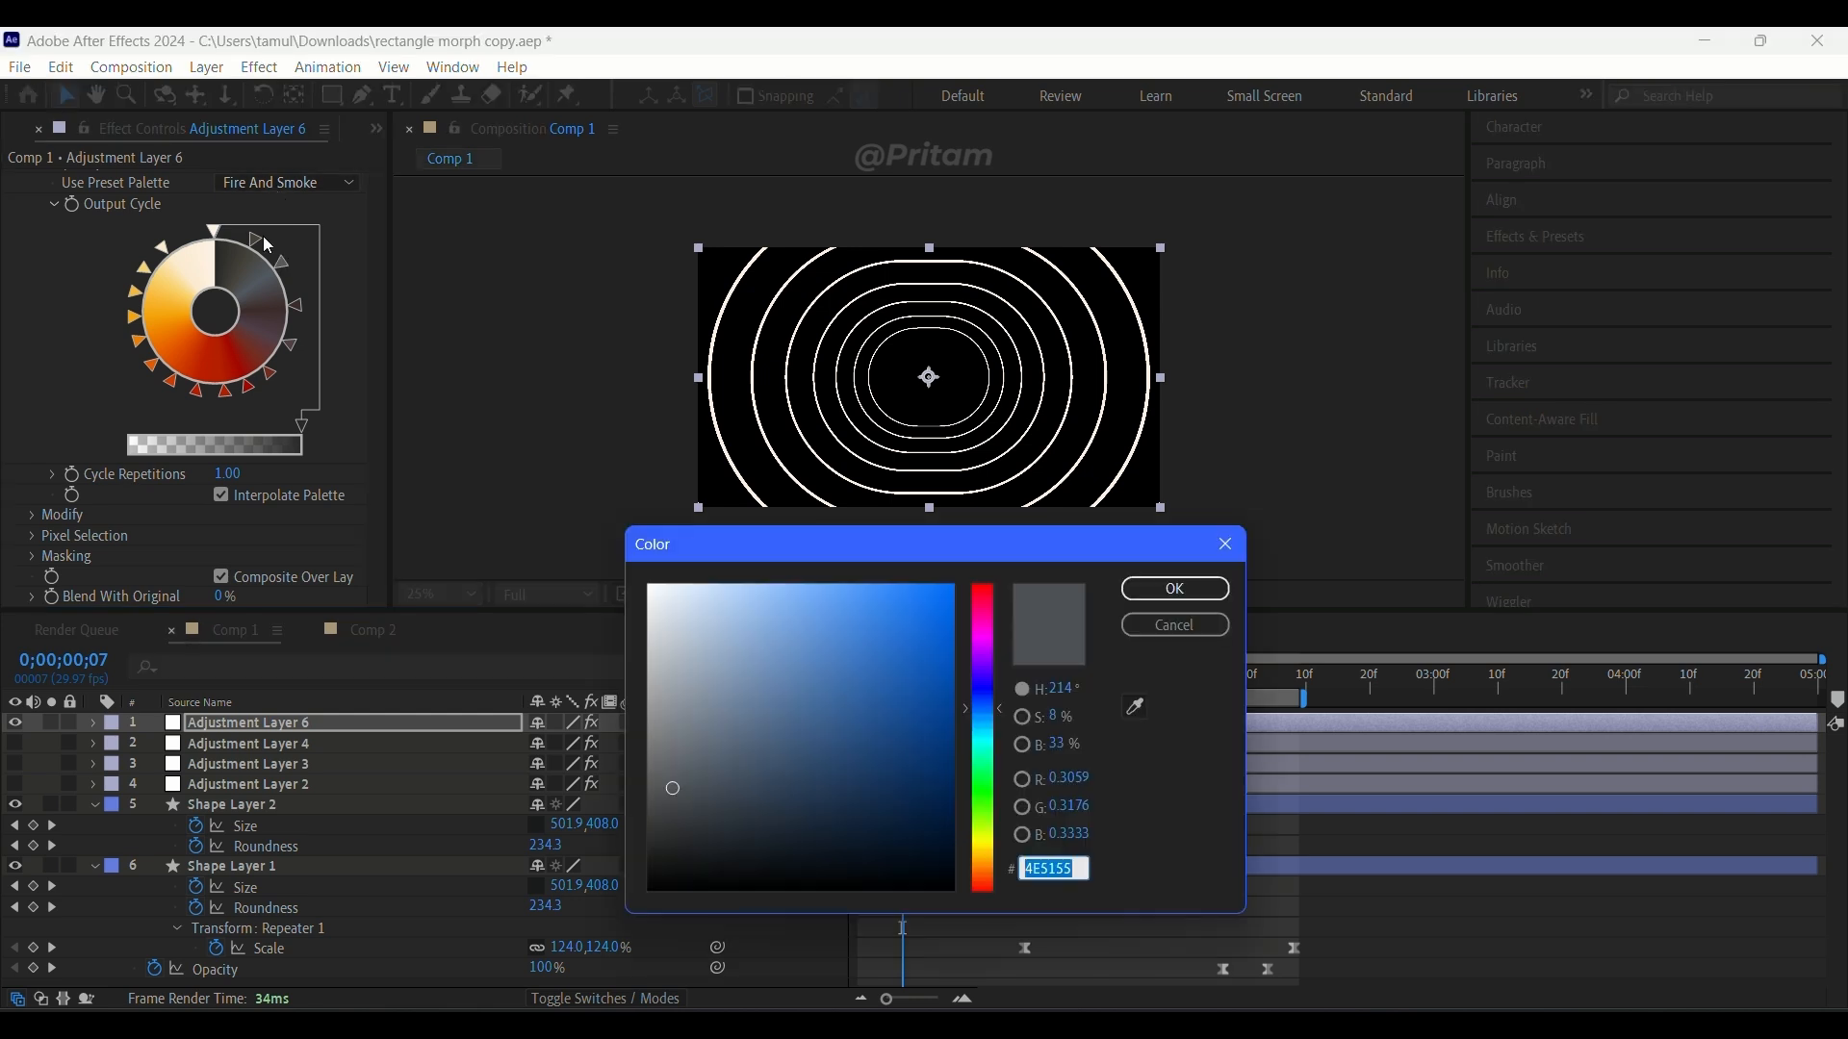
pyautogui.click(1166, 627)
pyautogui.moveTo(914, 691); pyautogui.dragTo(751, 738)
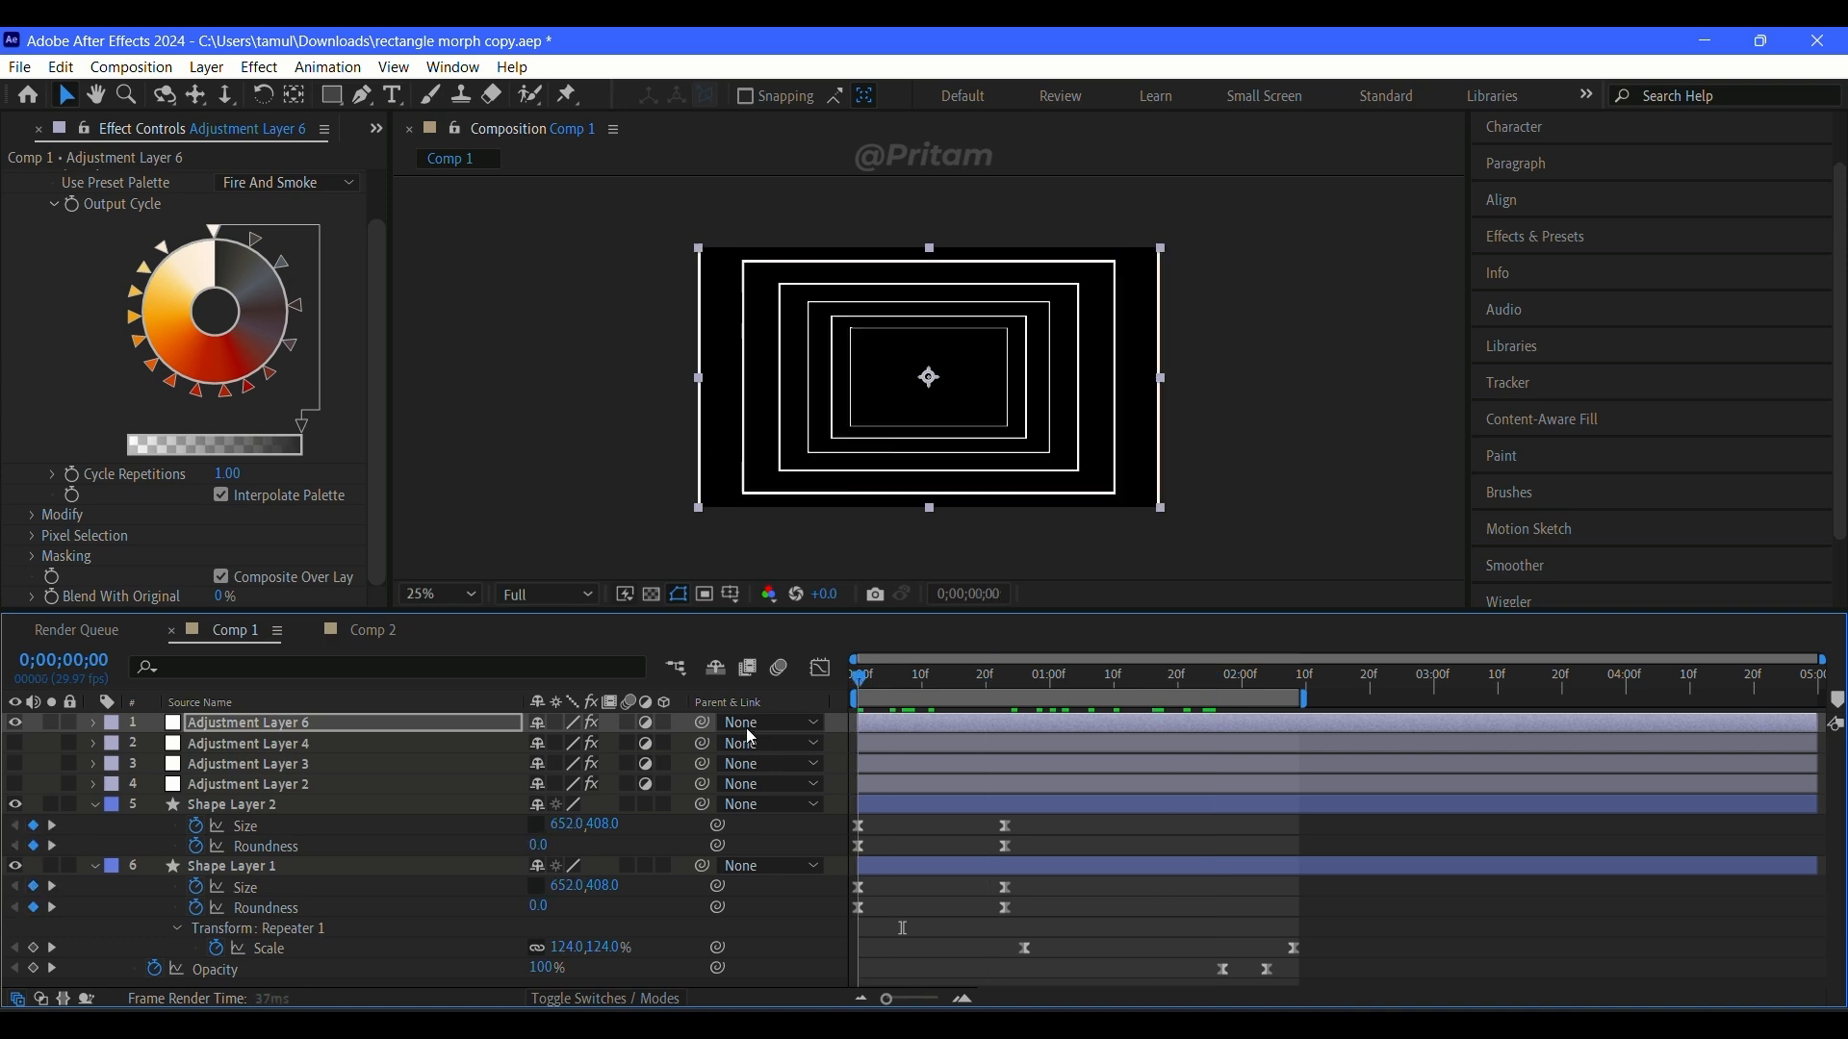
# Step: Try the Sepia 2, Carribean and RGB preset palettes in Colorama, and set the palette back to Copper
pyautogui.click(314, 181)
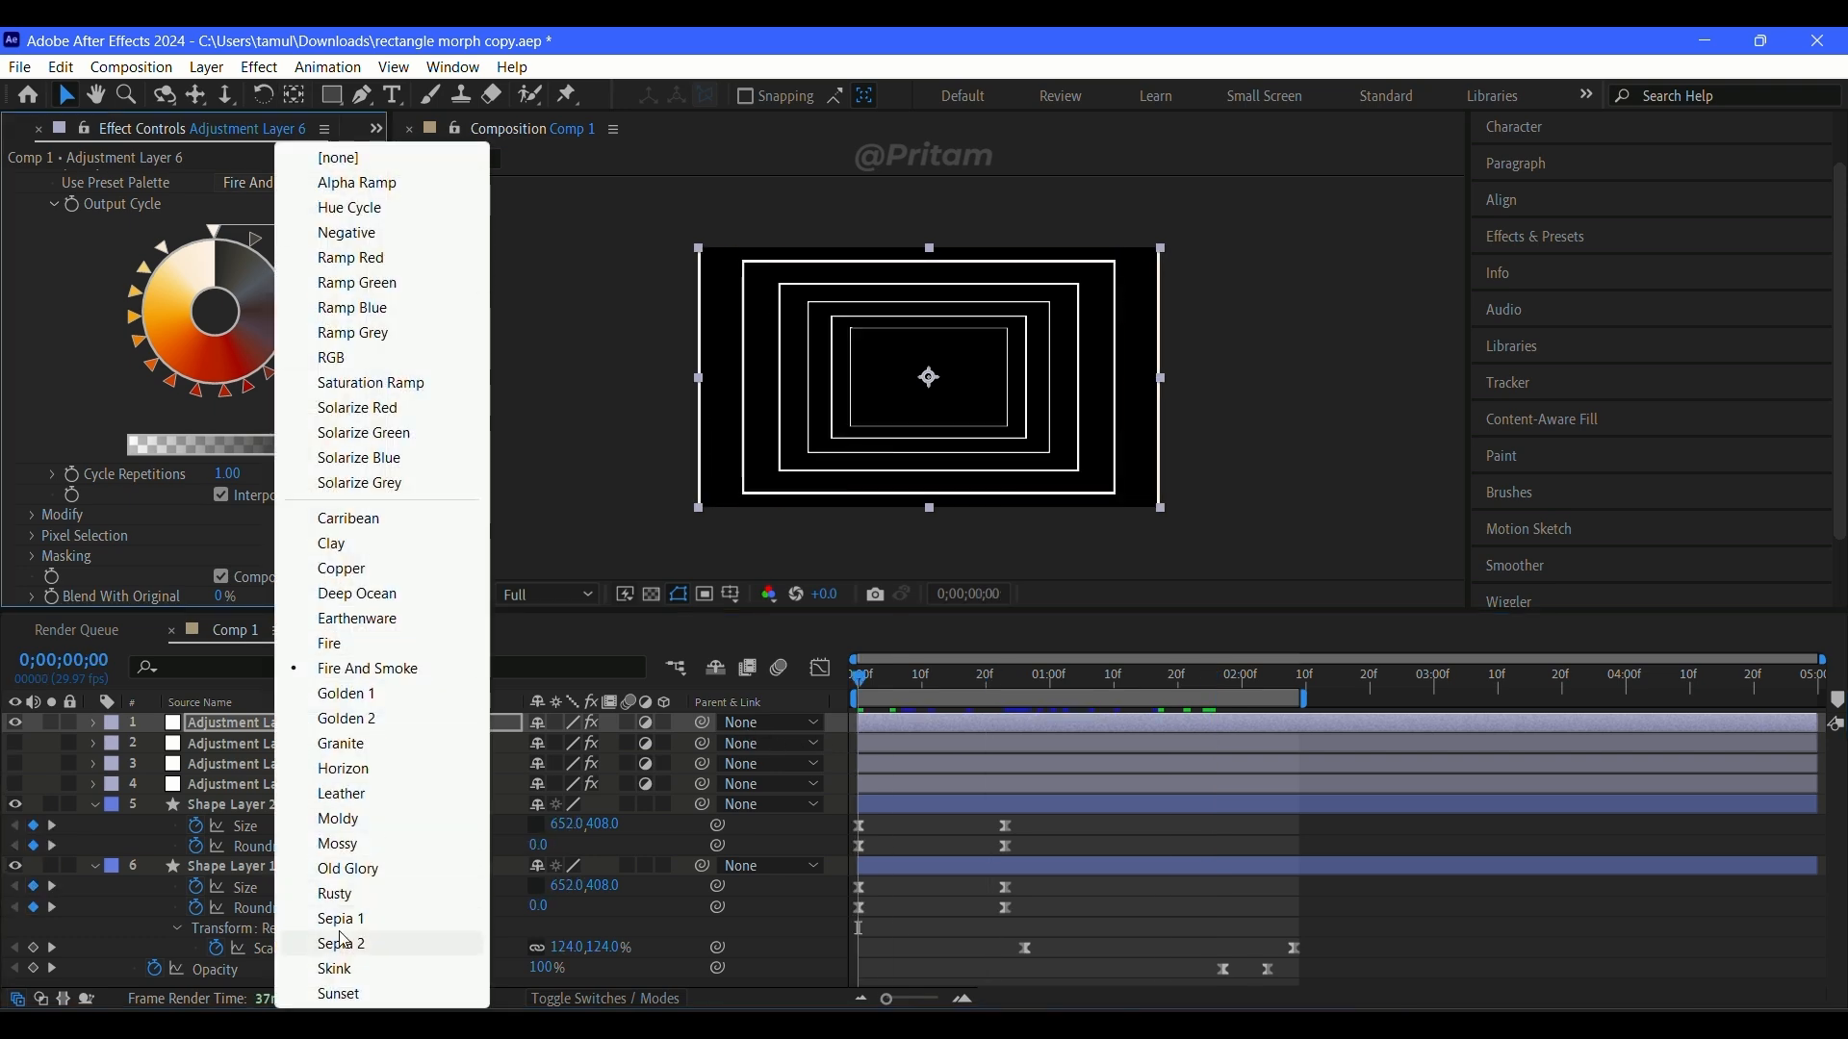
pyautogui.click(341, 943)
pyautogui.click(289, 182)
pyautogui.click(332, 518)
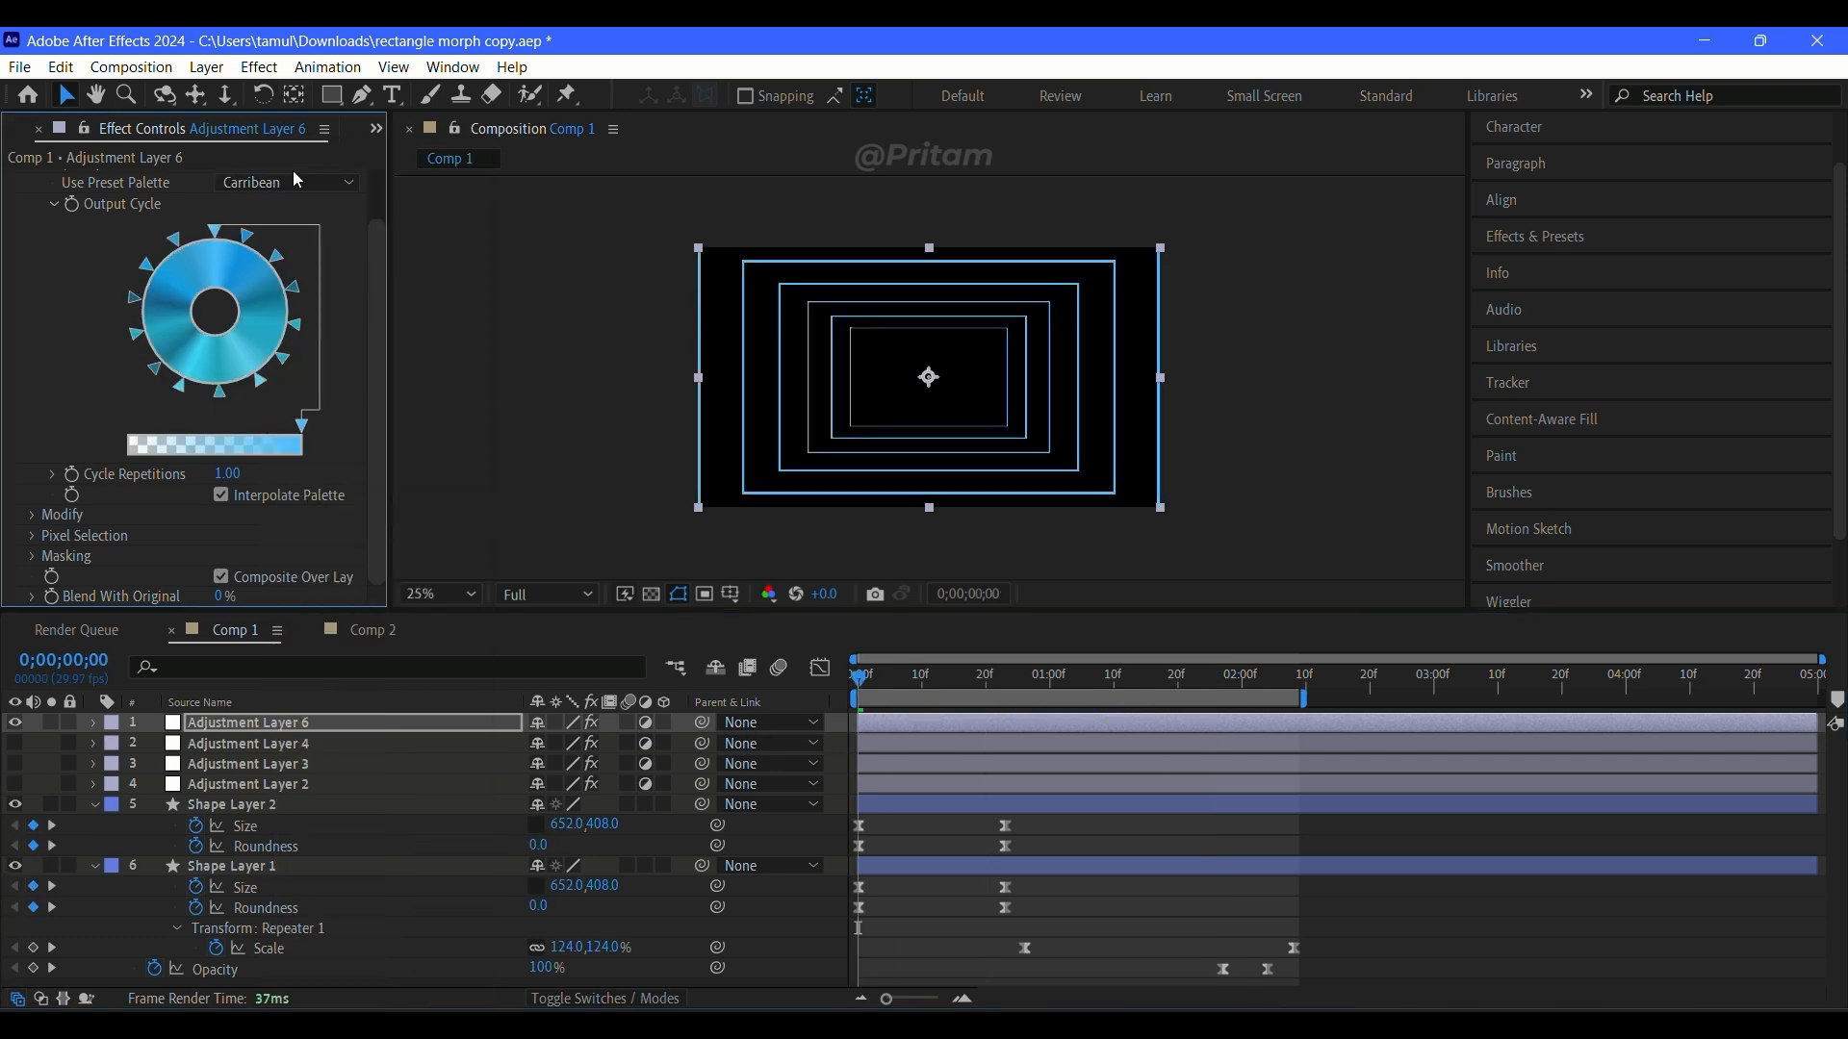
pyautogui.click(314, 182)
pyautogui.click(366, 358)
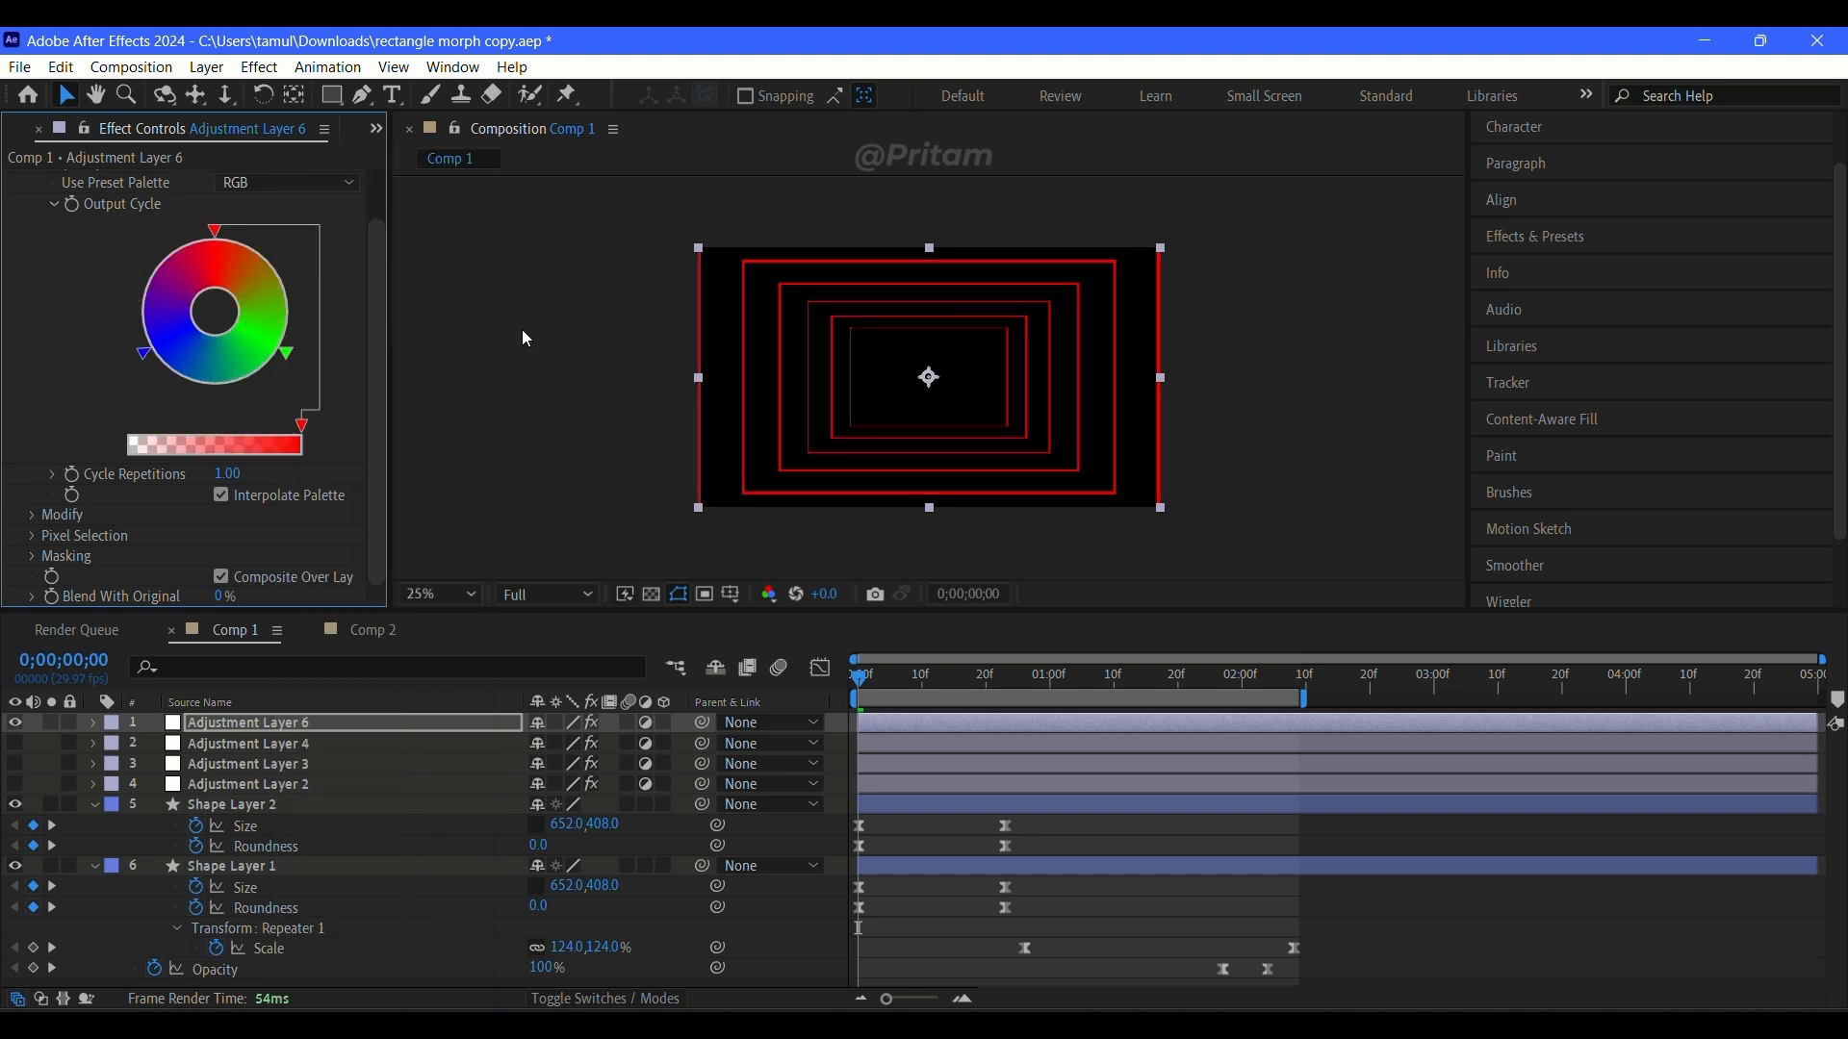
pyautogui.click(310, 177)
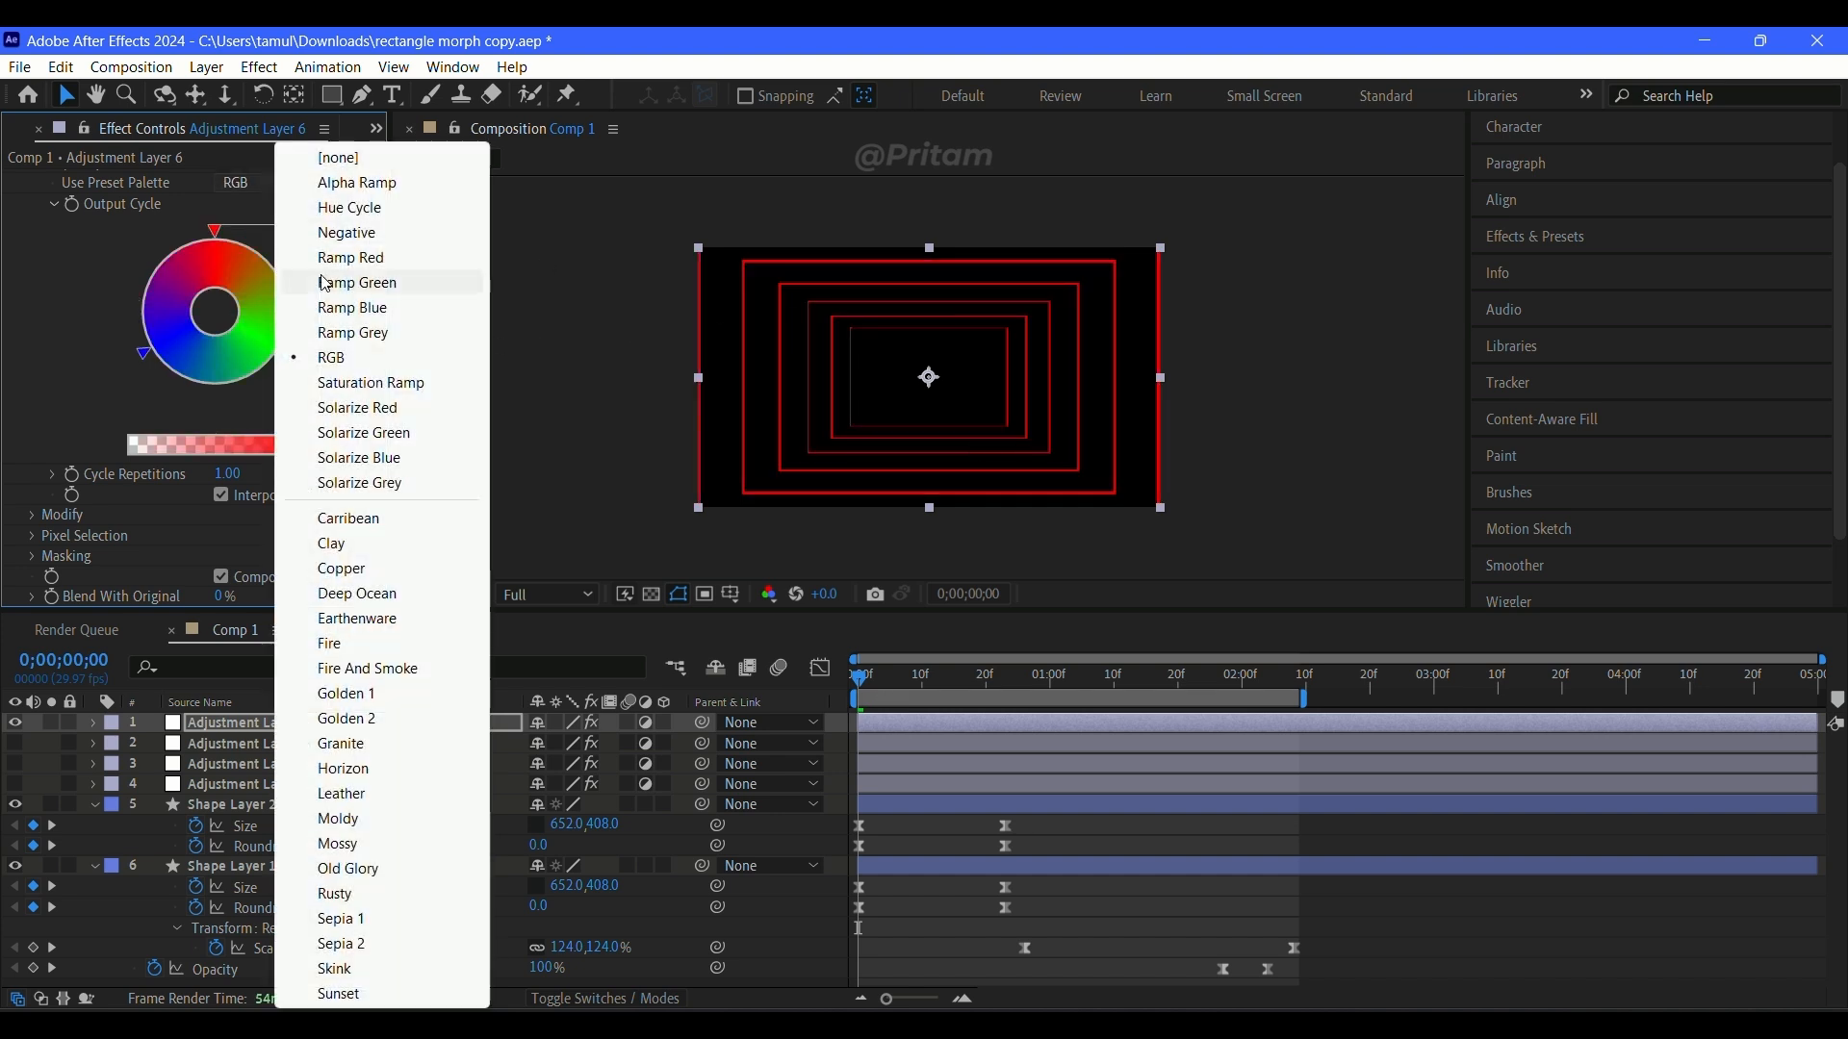
pyautogui.click(385, 589)
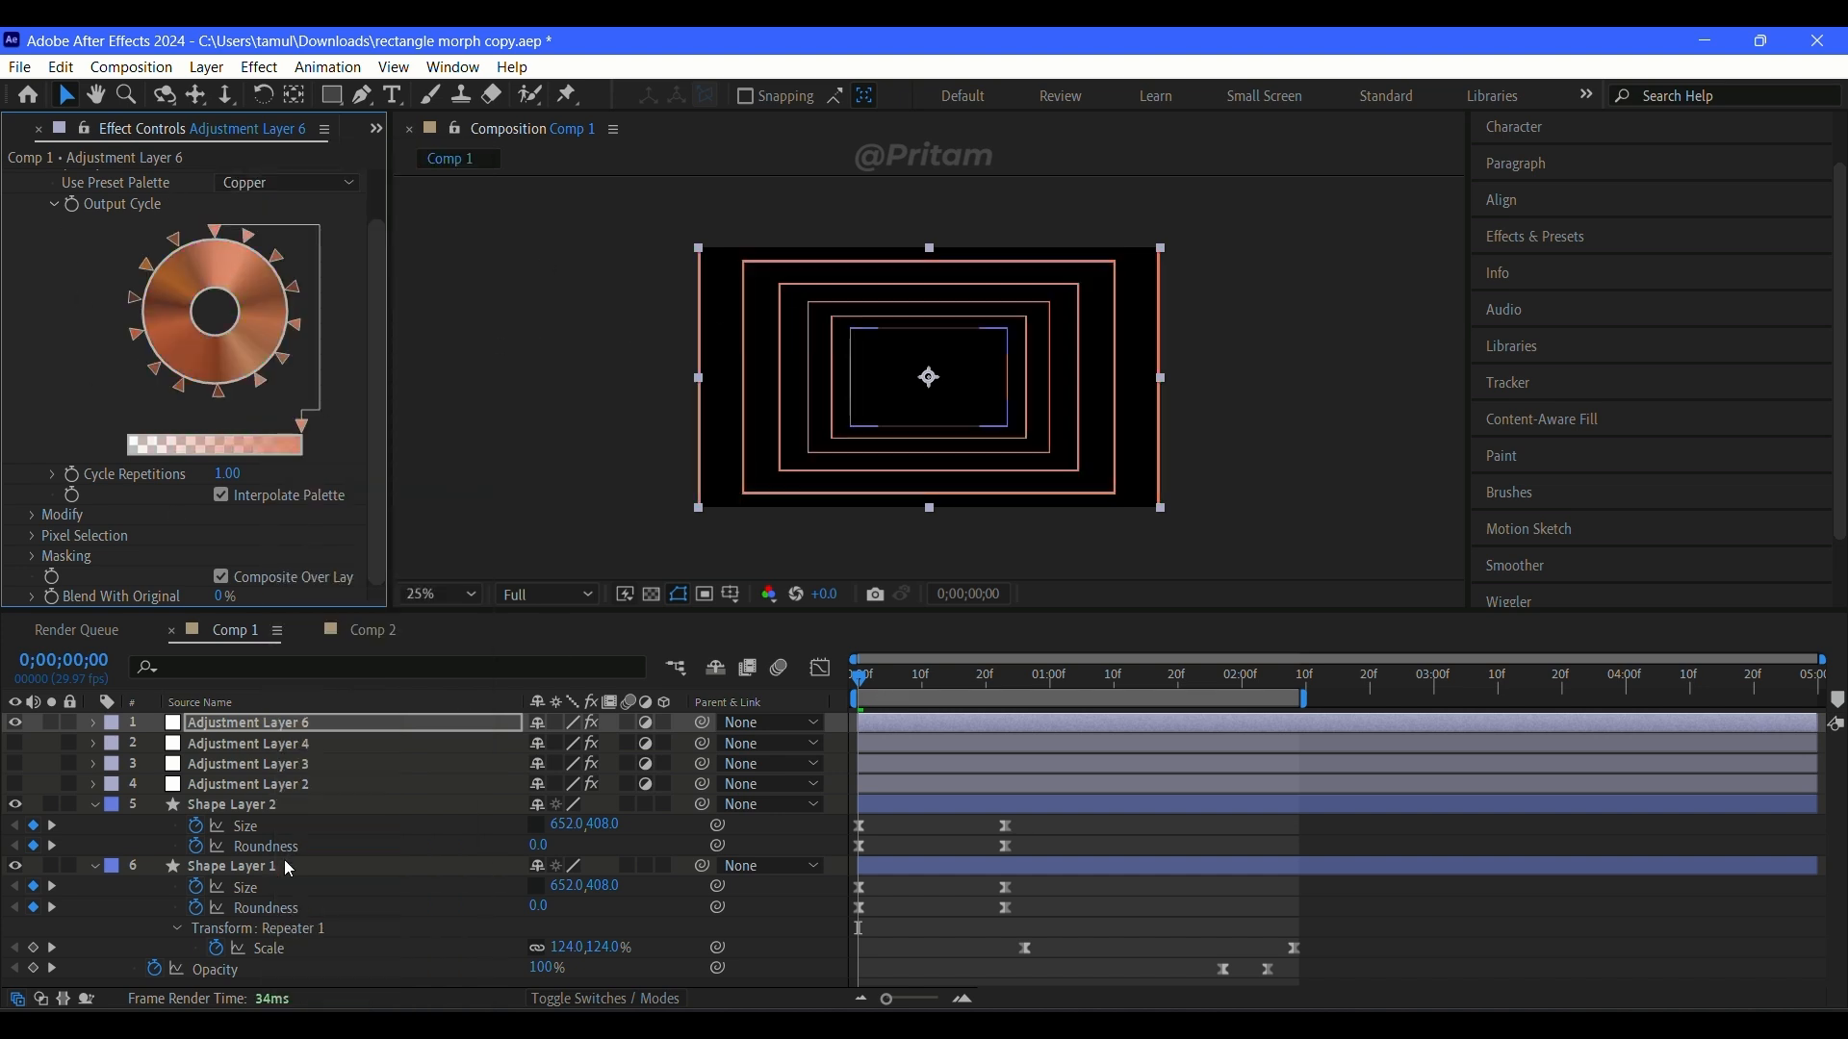
# Step: Delete Adjustment Layer 6 and make Adjustment Layer 3 with its Deep Glow effect visible
pyautogui.click(283, 730)
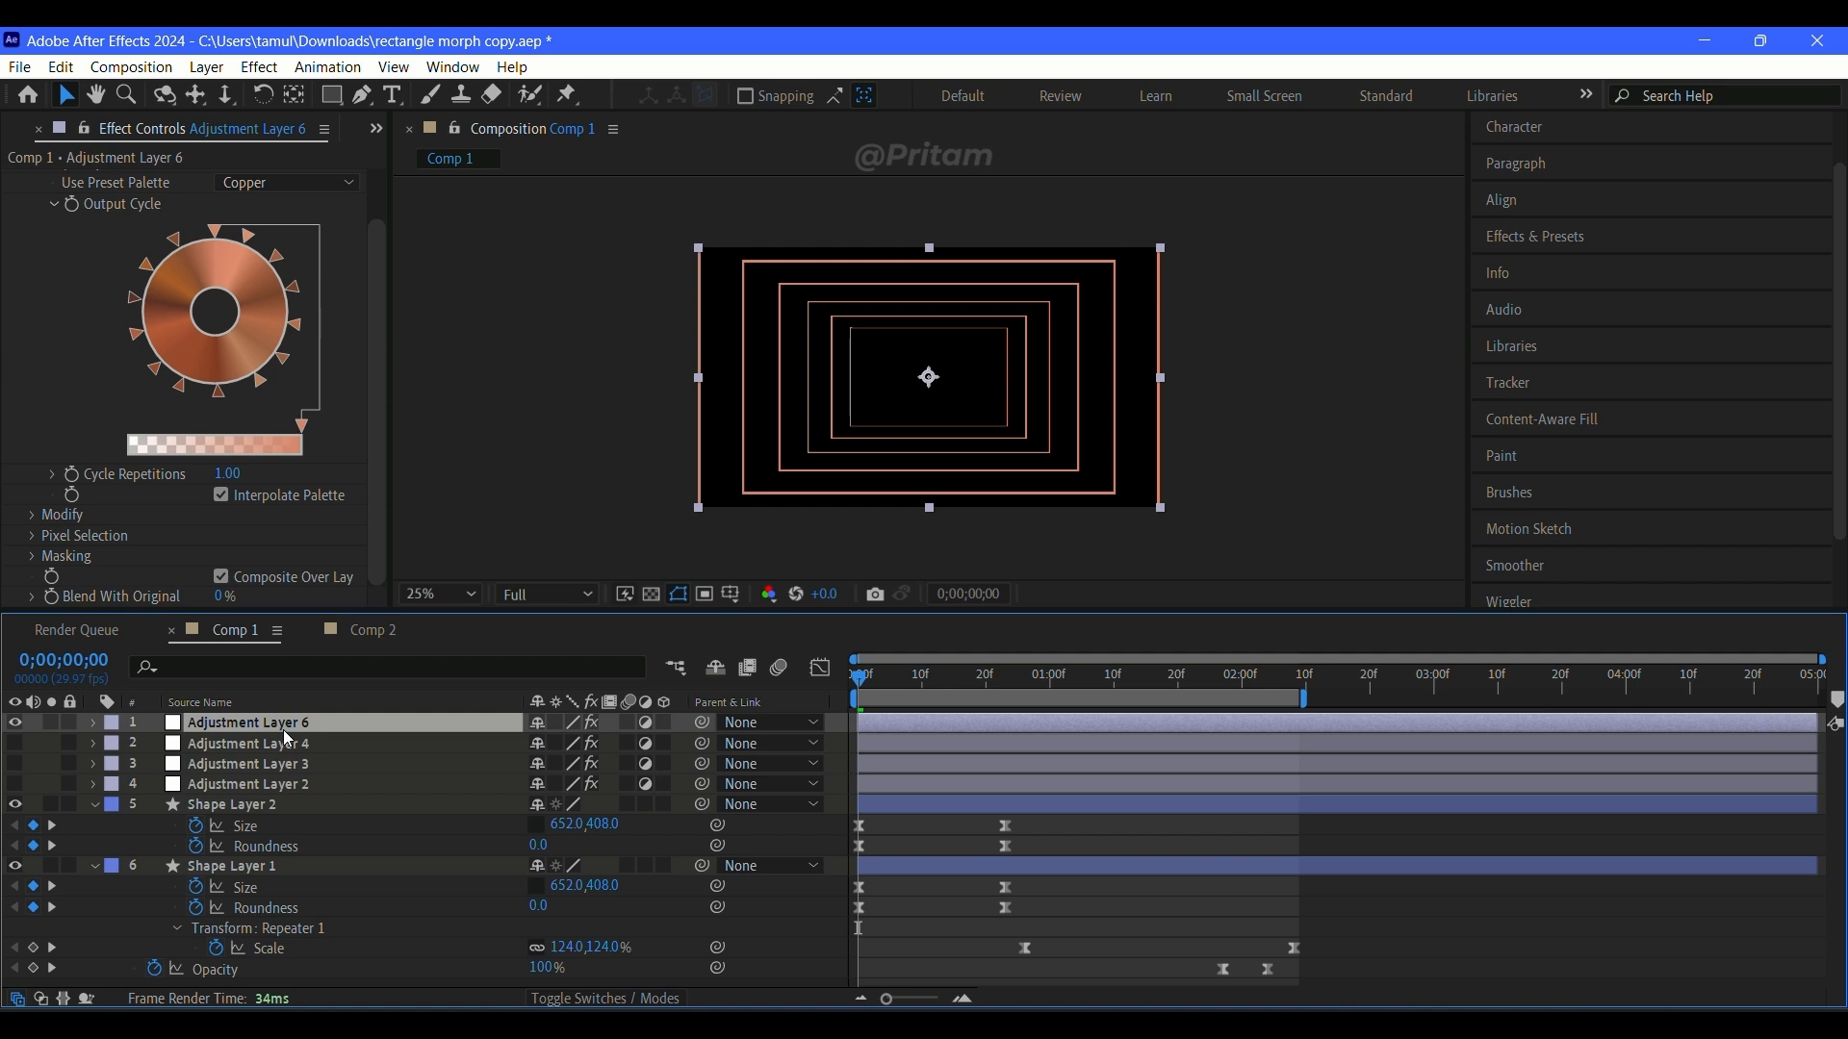
pyautogui.press('Delete')
pyautogui.click(249, 743)
pyautogui.click(15, 743)
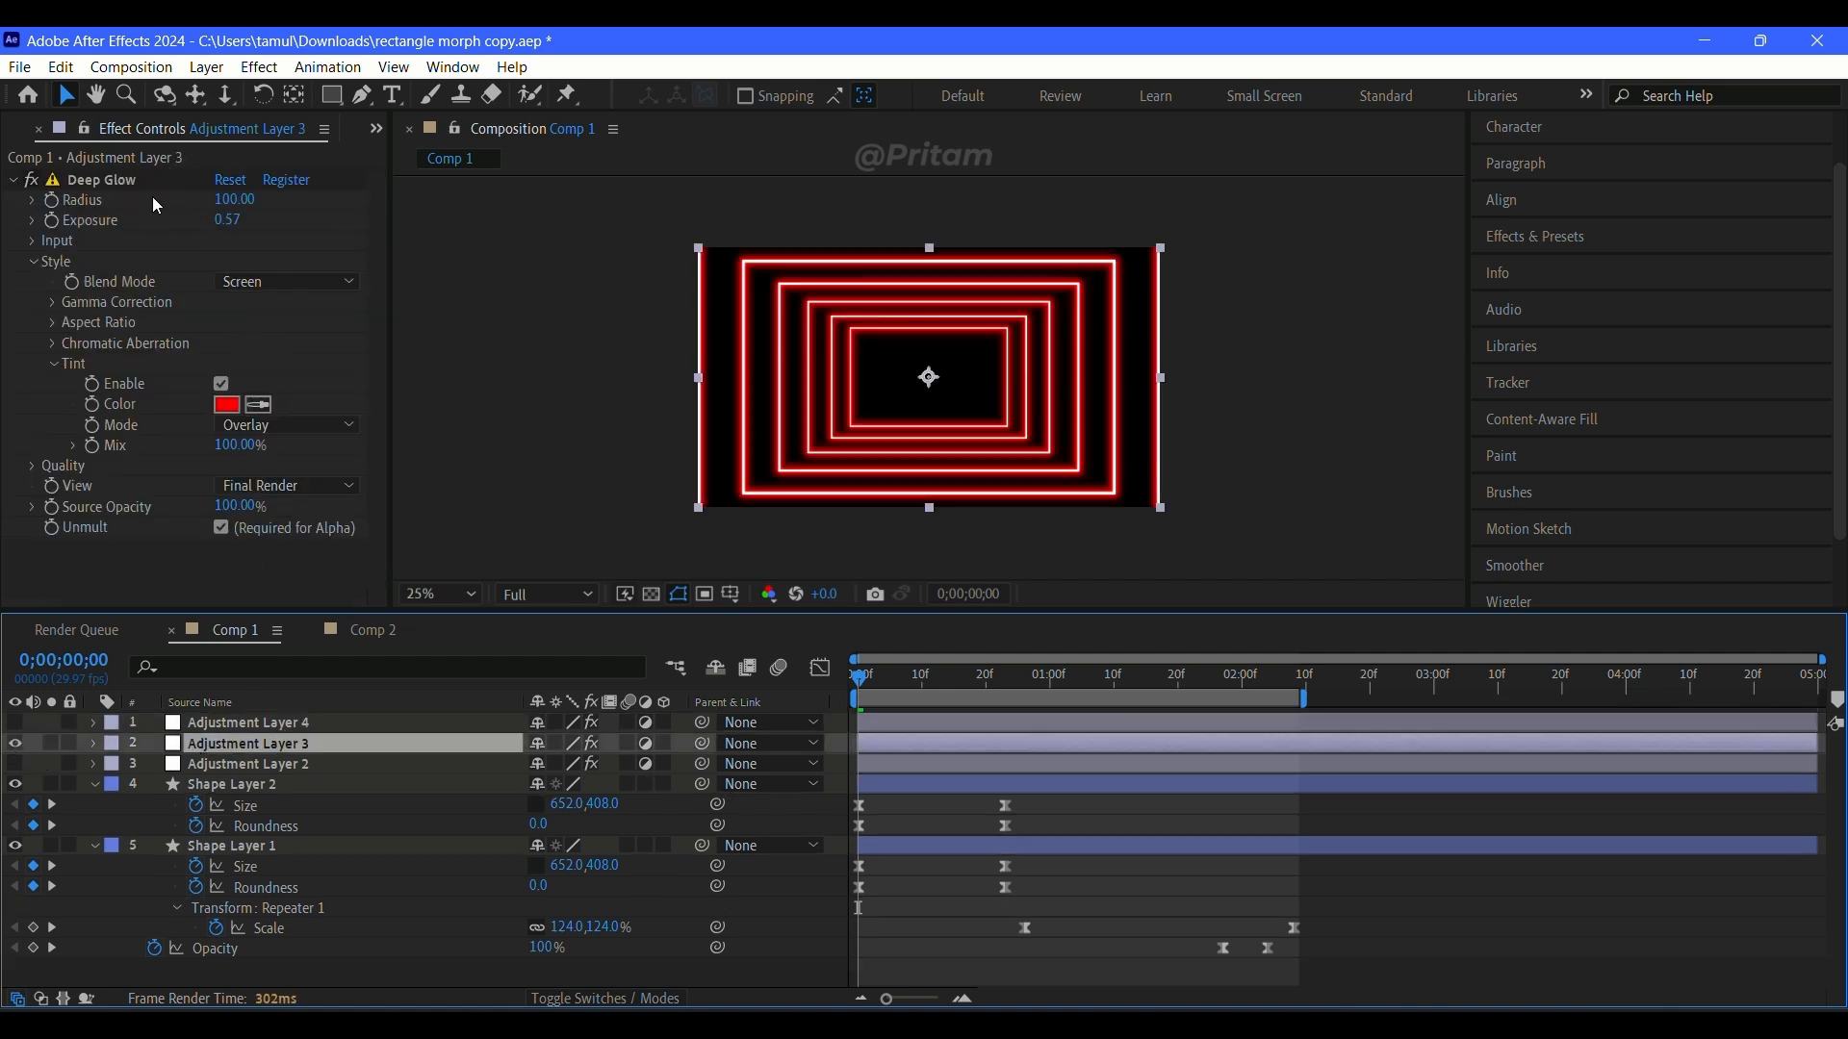
# Step: Try the Multiply tint mode in Deep Glow, restore Overlay, and inspect the glow up close
pyautogui.click(245, 426)
pyautogui.click(288, 449)
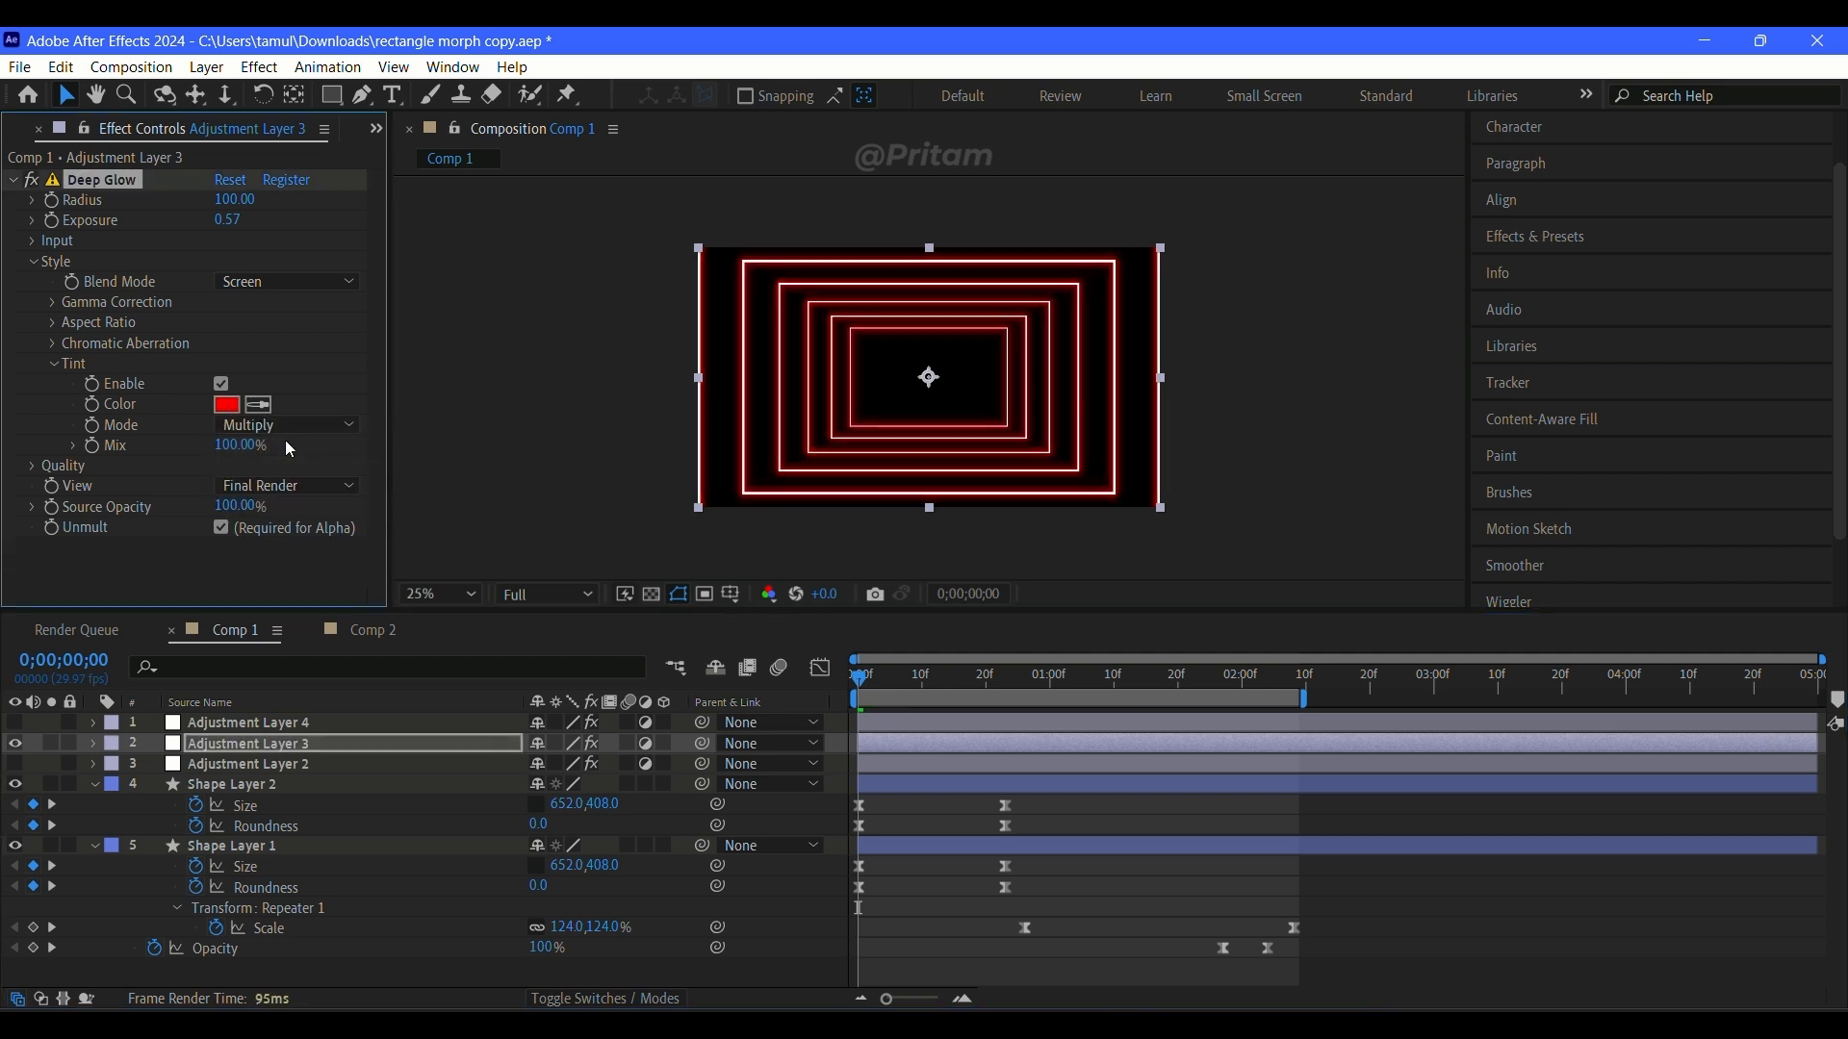
pyautogui.click(289, 427)
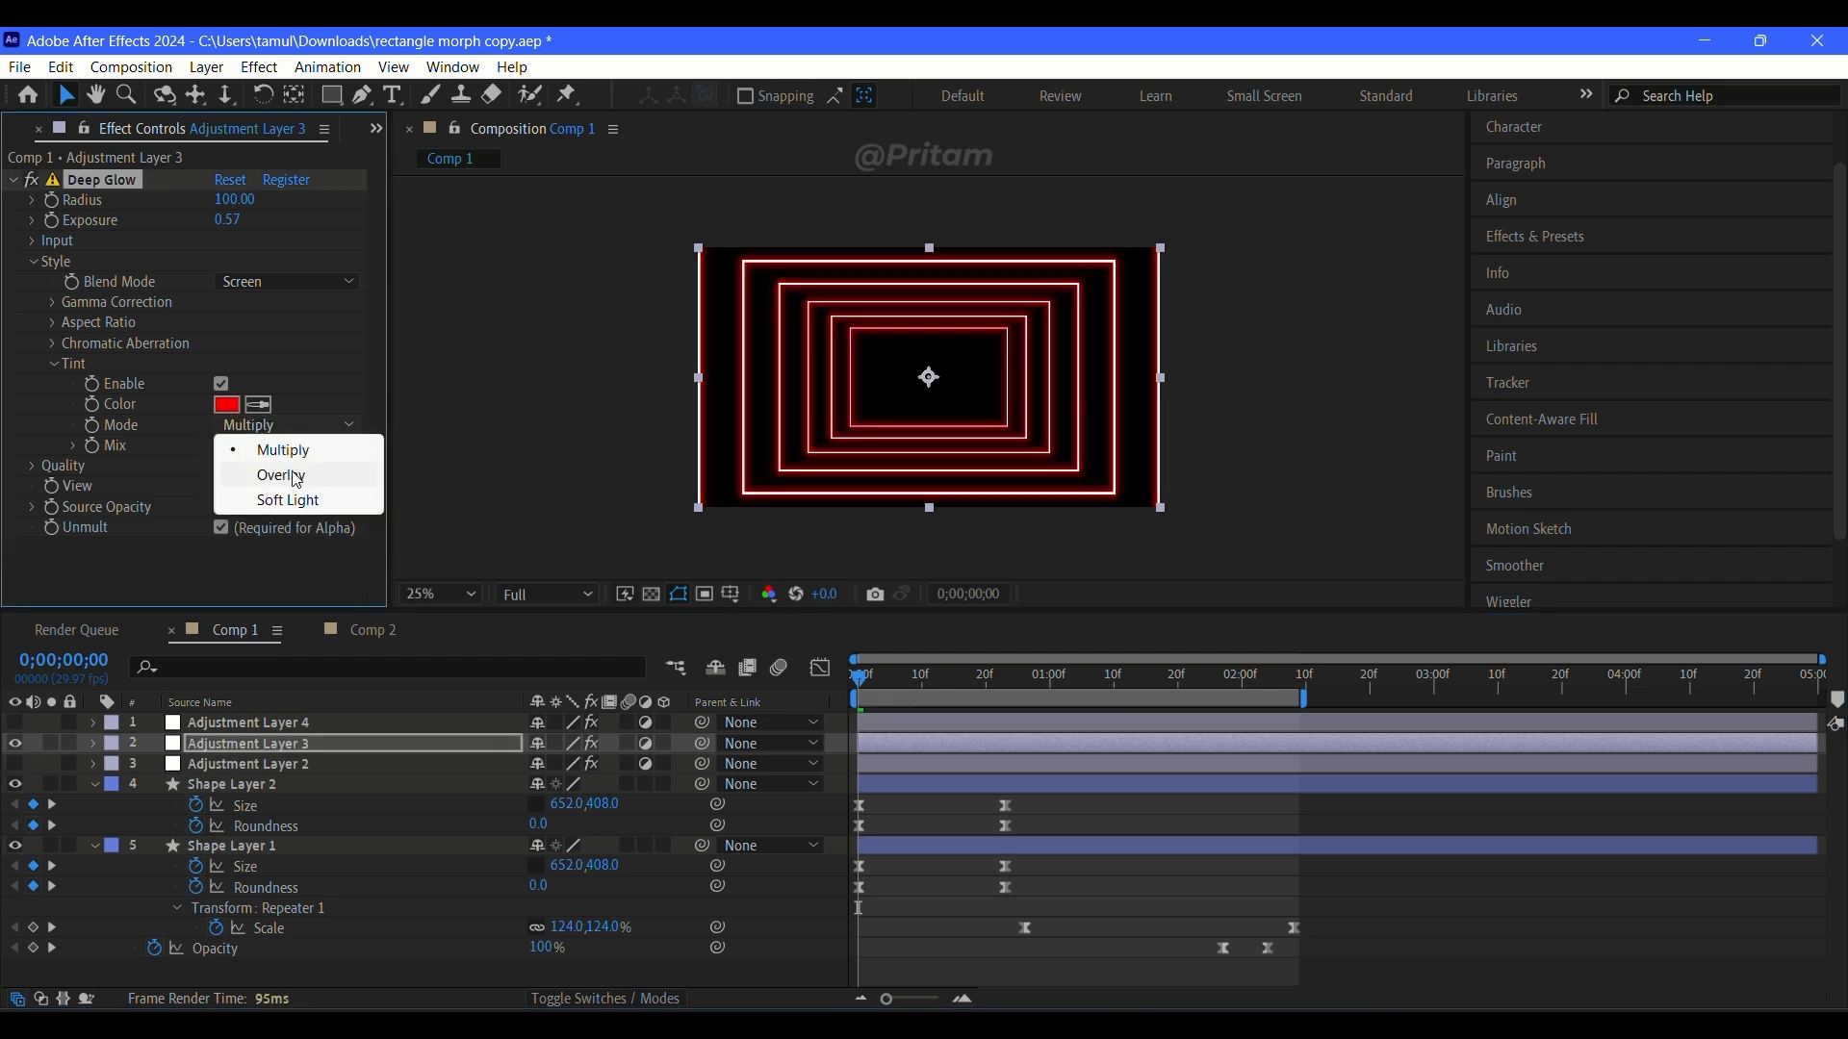
pyautogui.click(297, 477)
pyautogui.press('.')
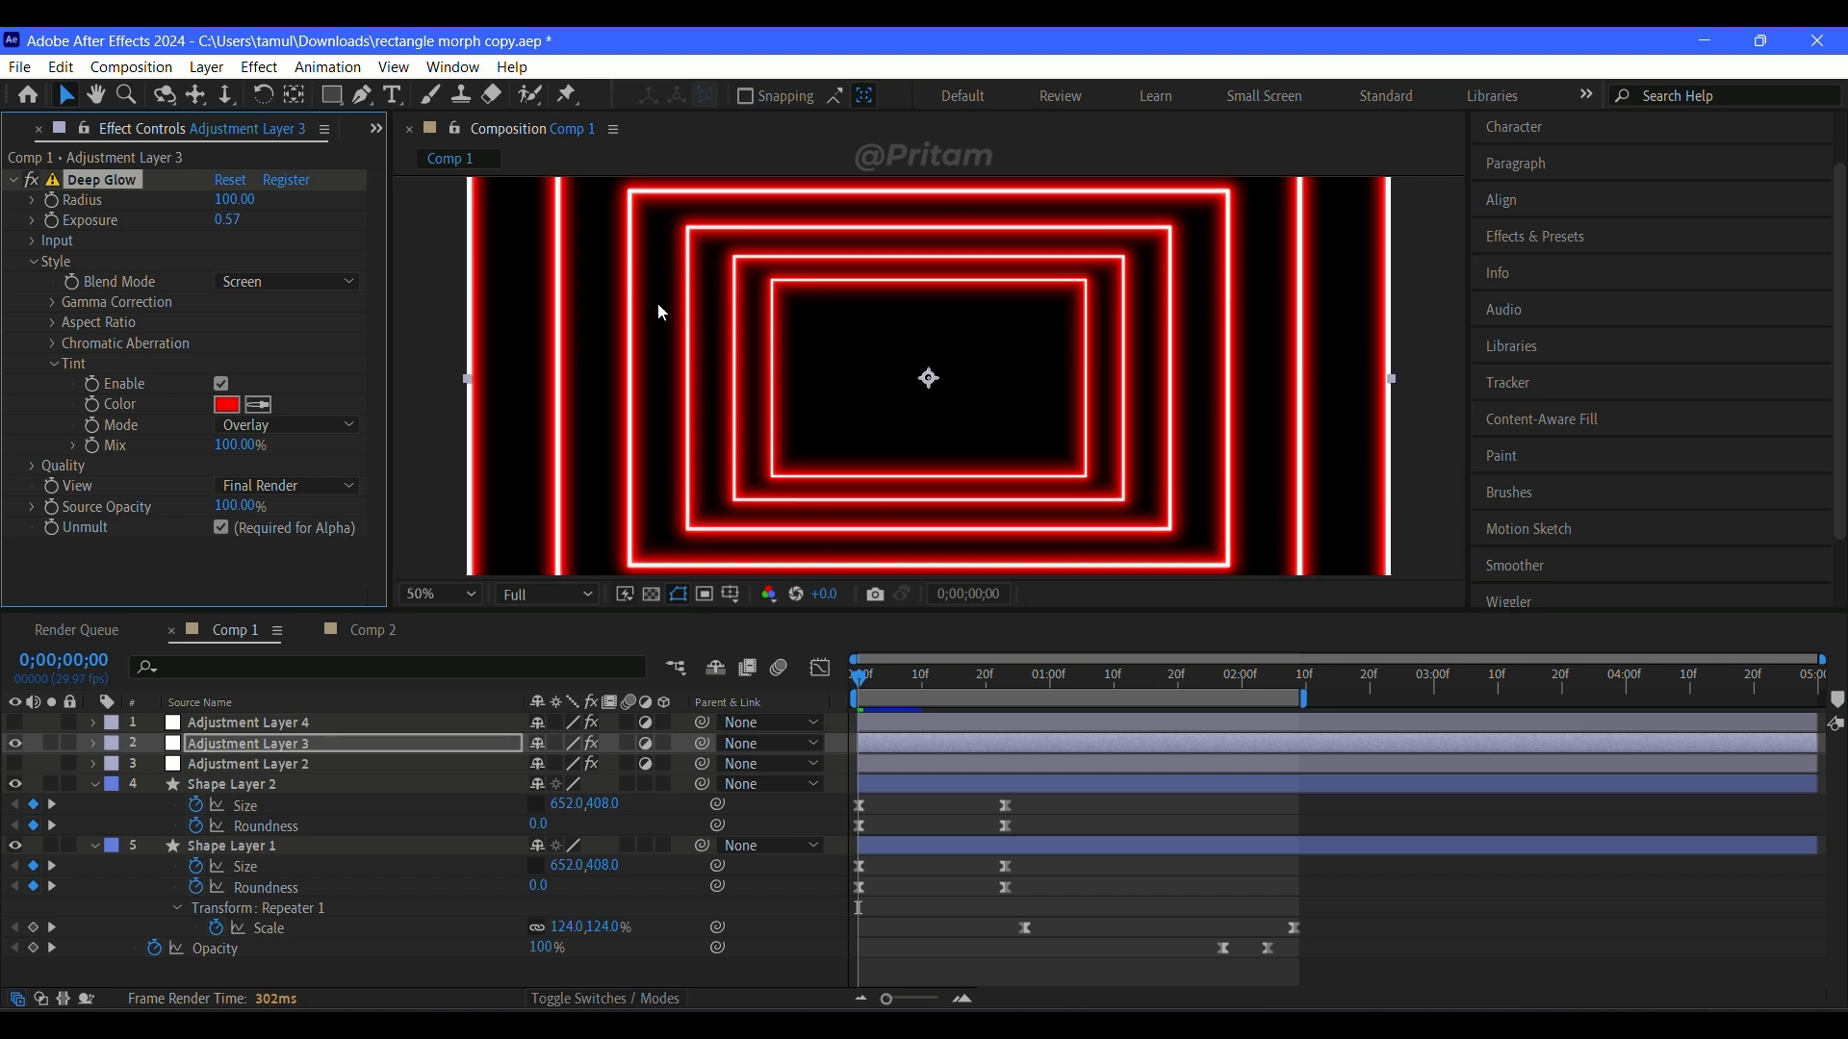
# Step: Make Adjustment Layer 4 visible, examine its Curves effect, and compare with Adjustment Layer 3 shown and hidden
pyautogui.click(15, 742)
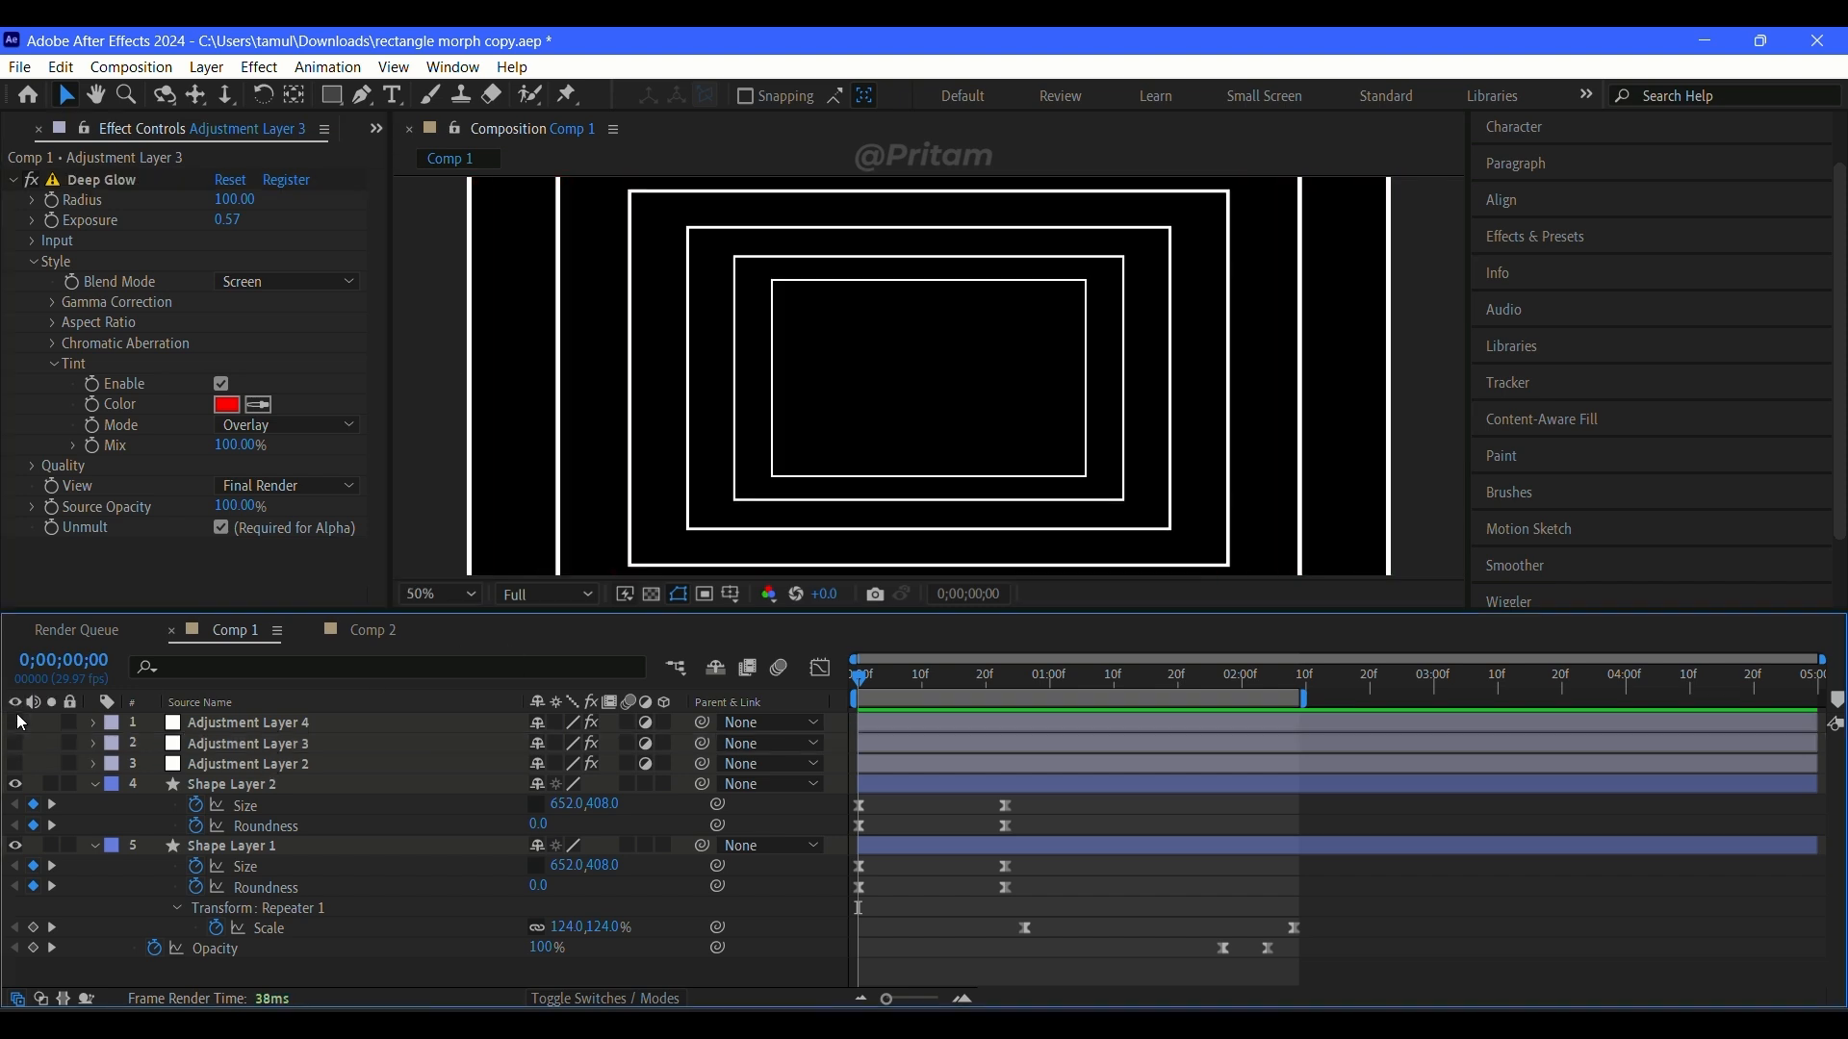
pyautogui.click(16, 723)
pyautogui.click(240, 723)
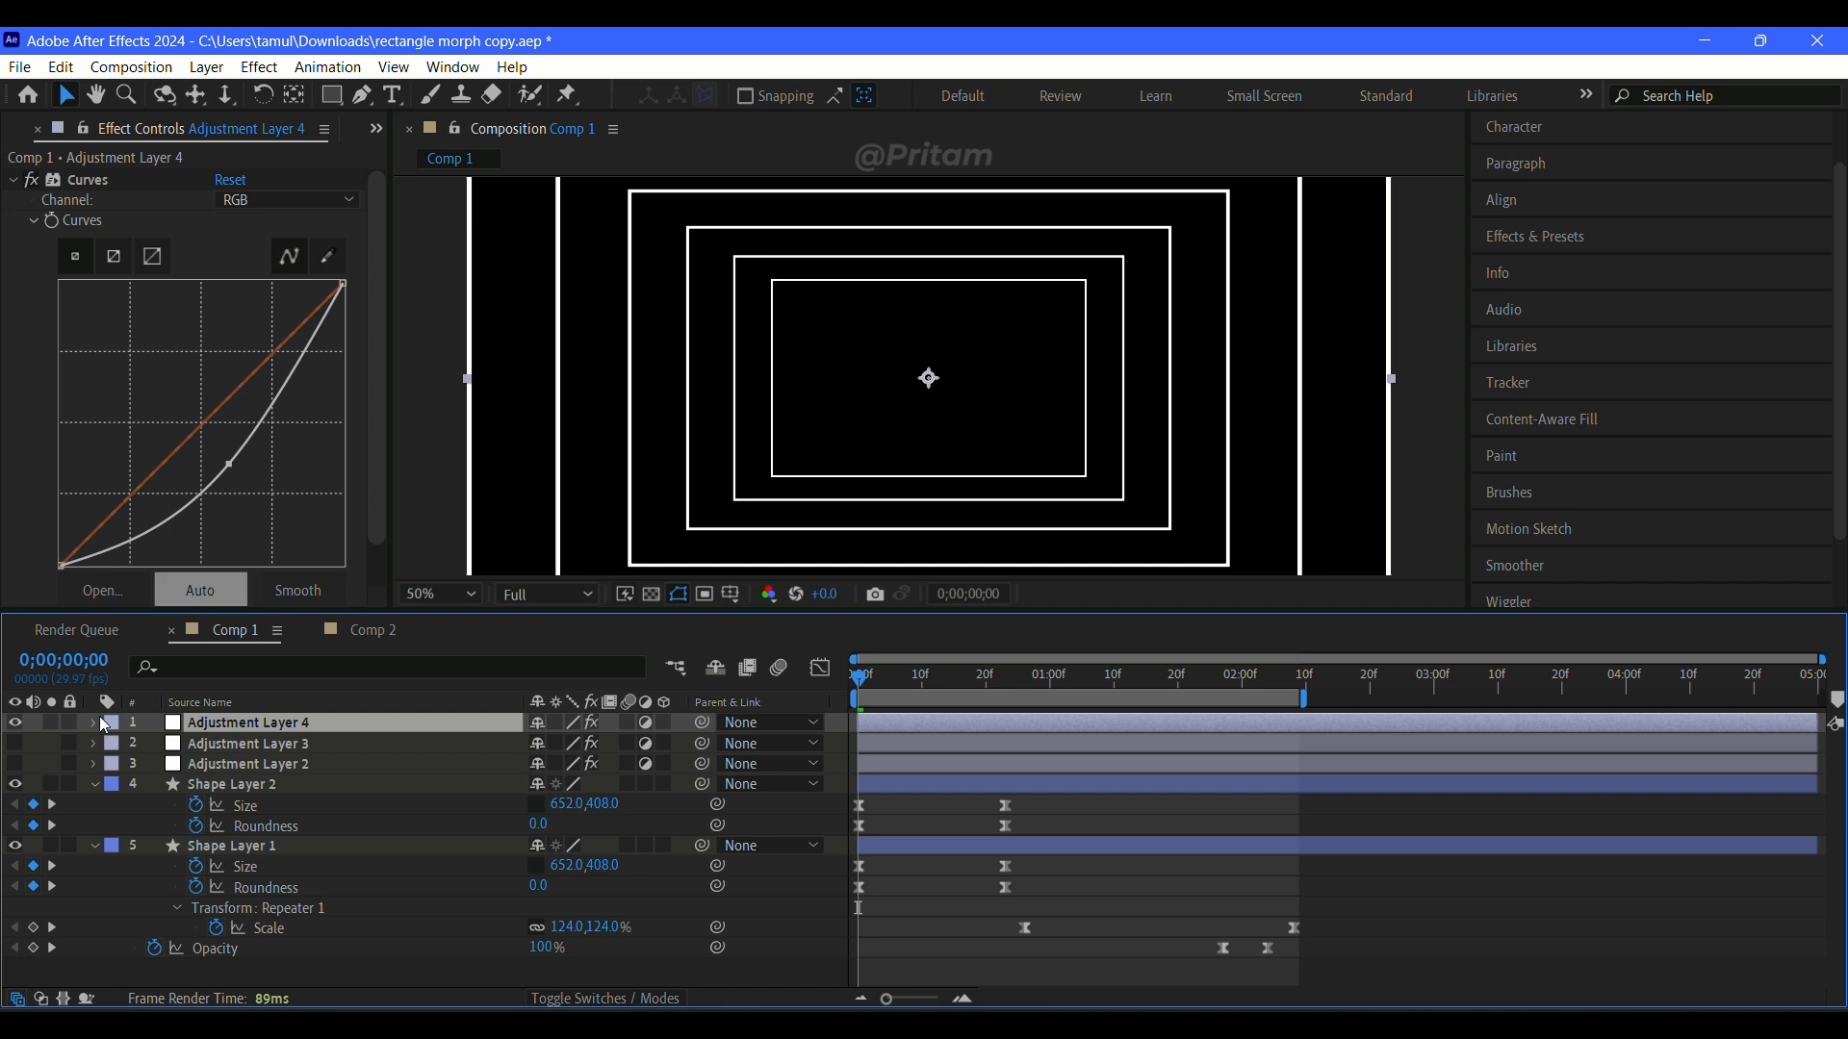
pyautogui.click(15, 744)
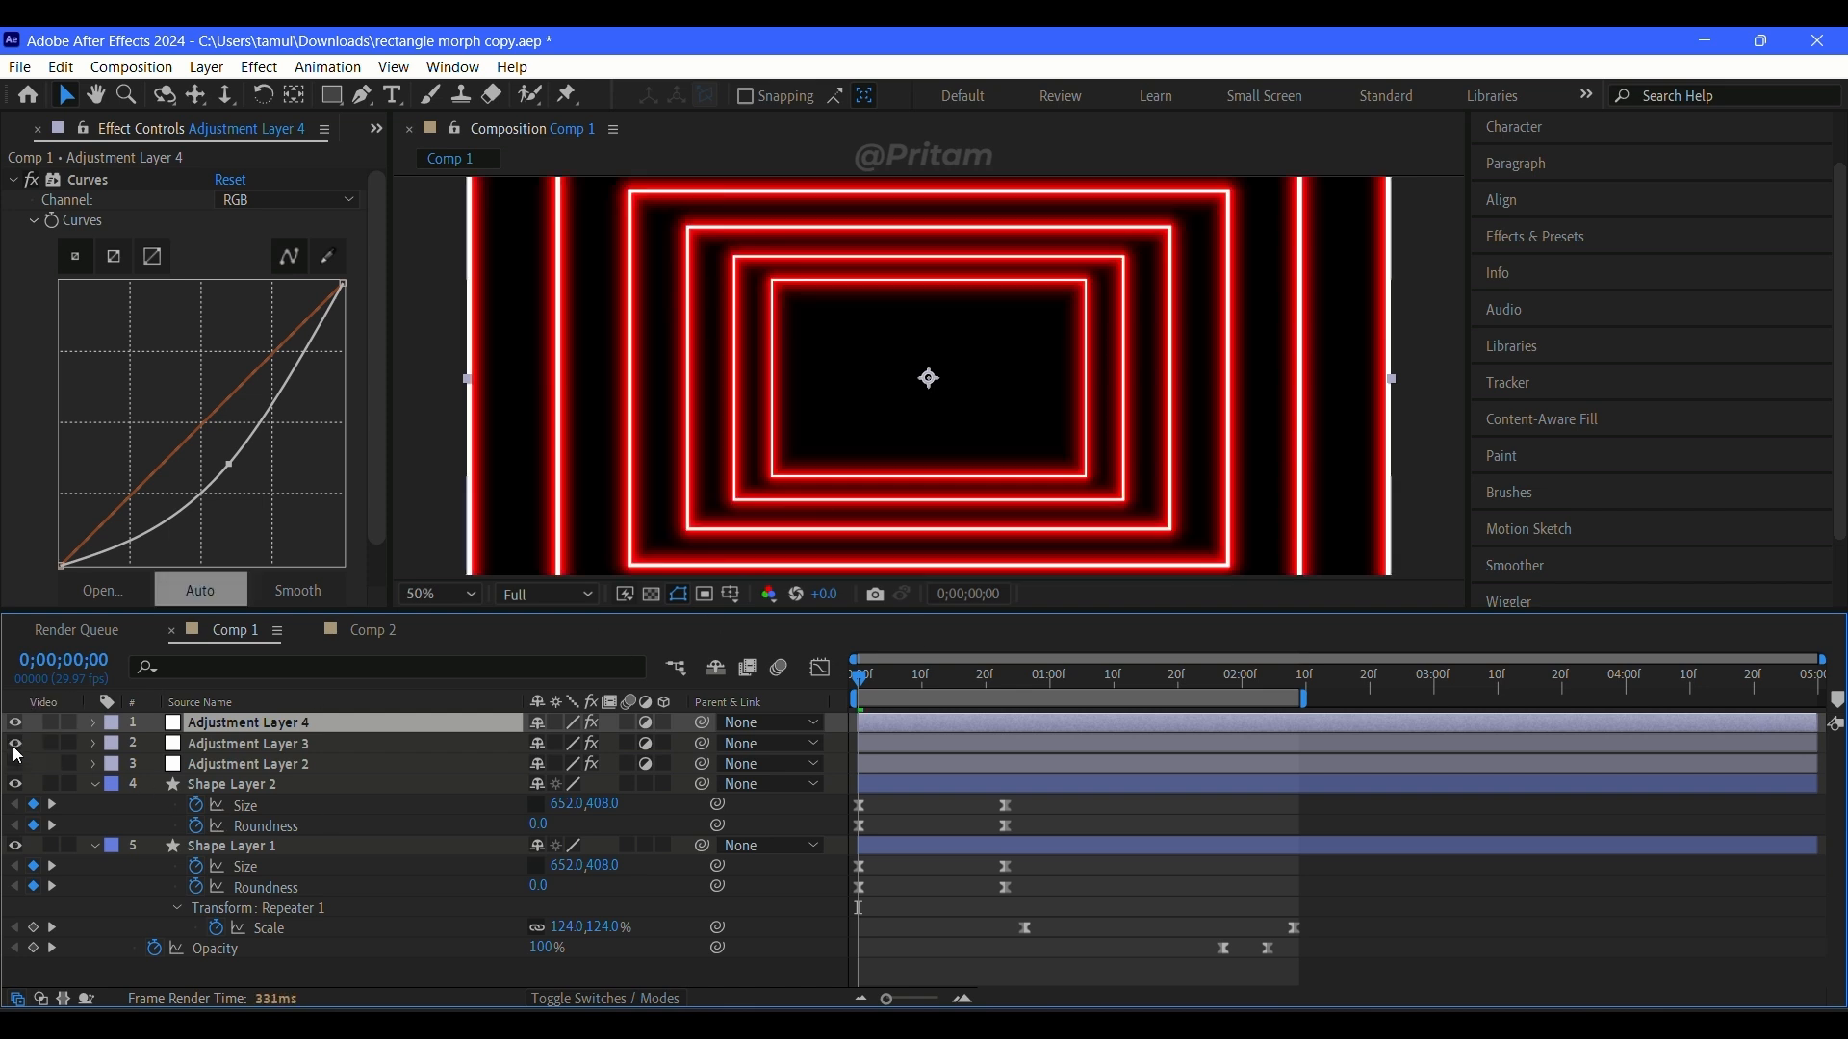
pyautogui.click(15, 746)
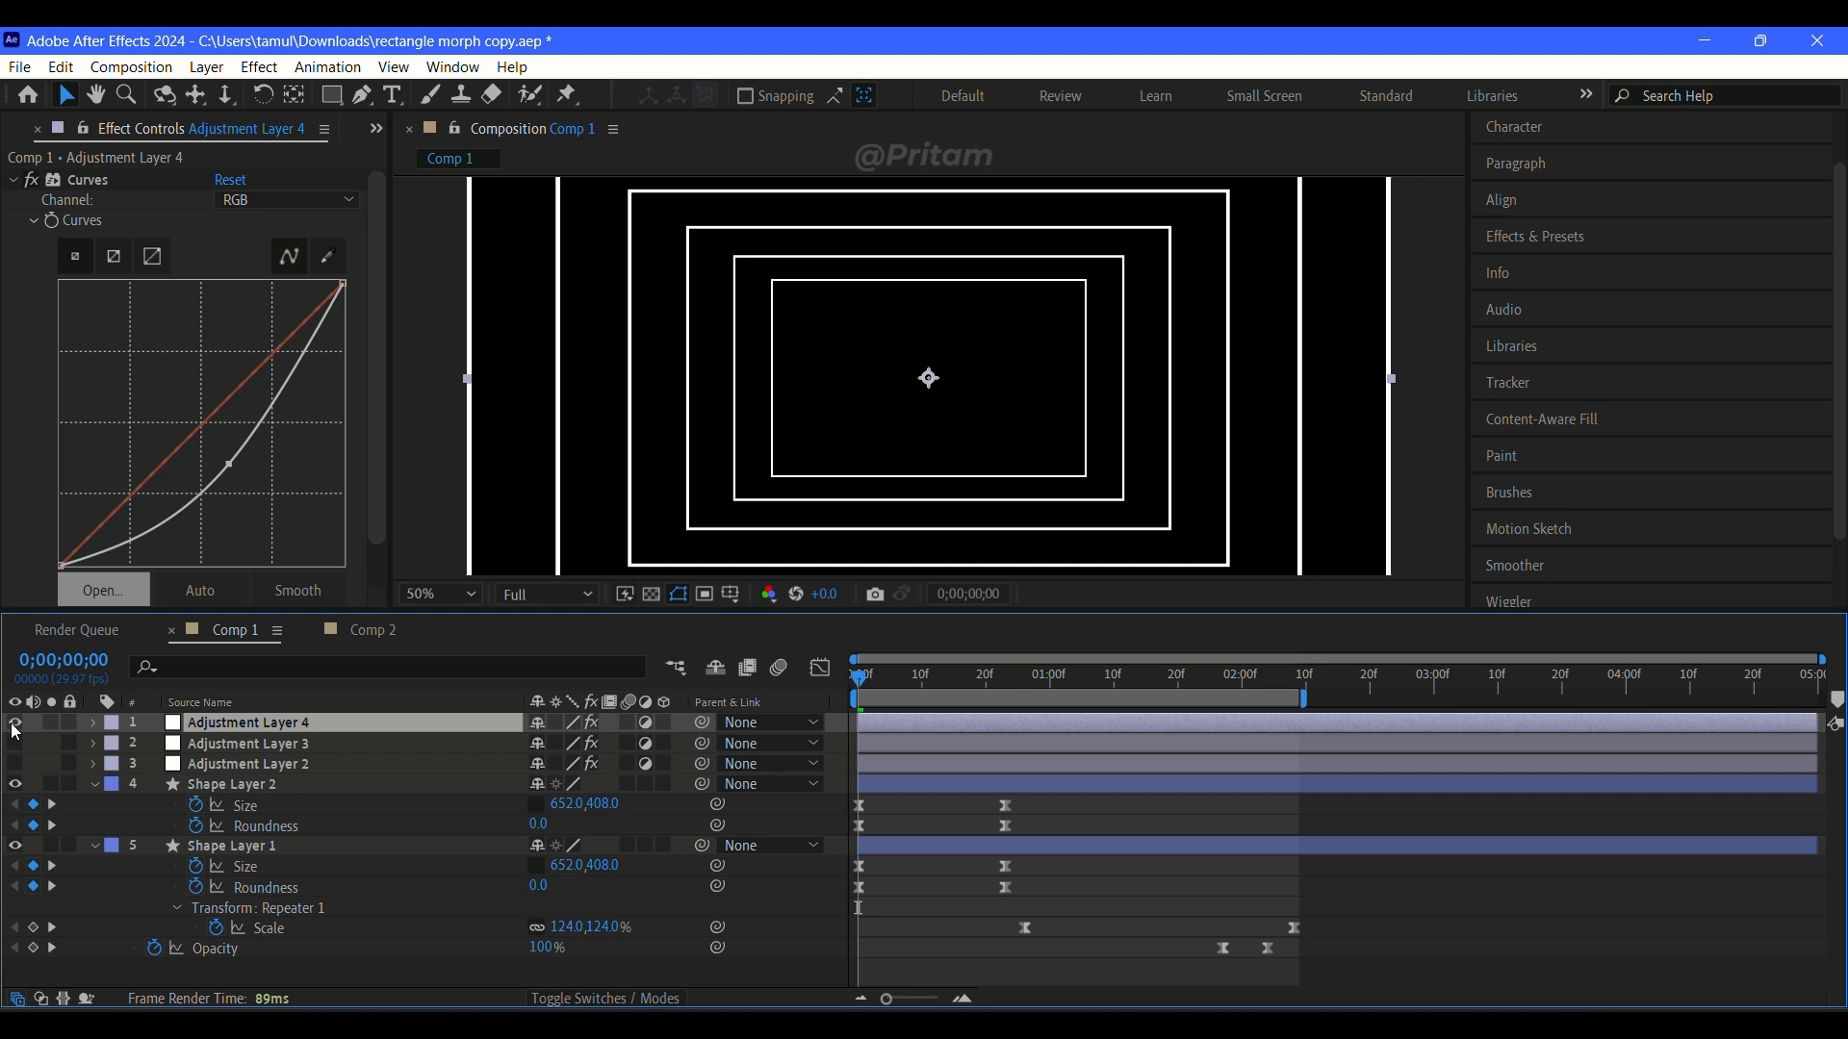
# Step: Make Adjustment Layers 3 and 2 visible together with Adjustment Layer 4 in Comp 1
pyautogui.click(15, 728)
pyautogui.moveTo(18, 744); pyautogui.dragTo(17, 764)
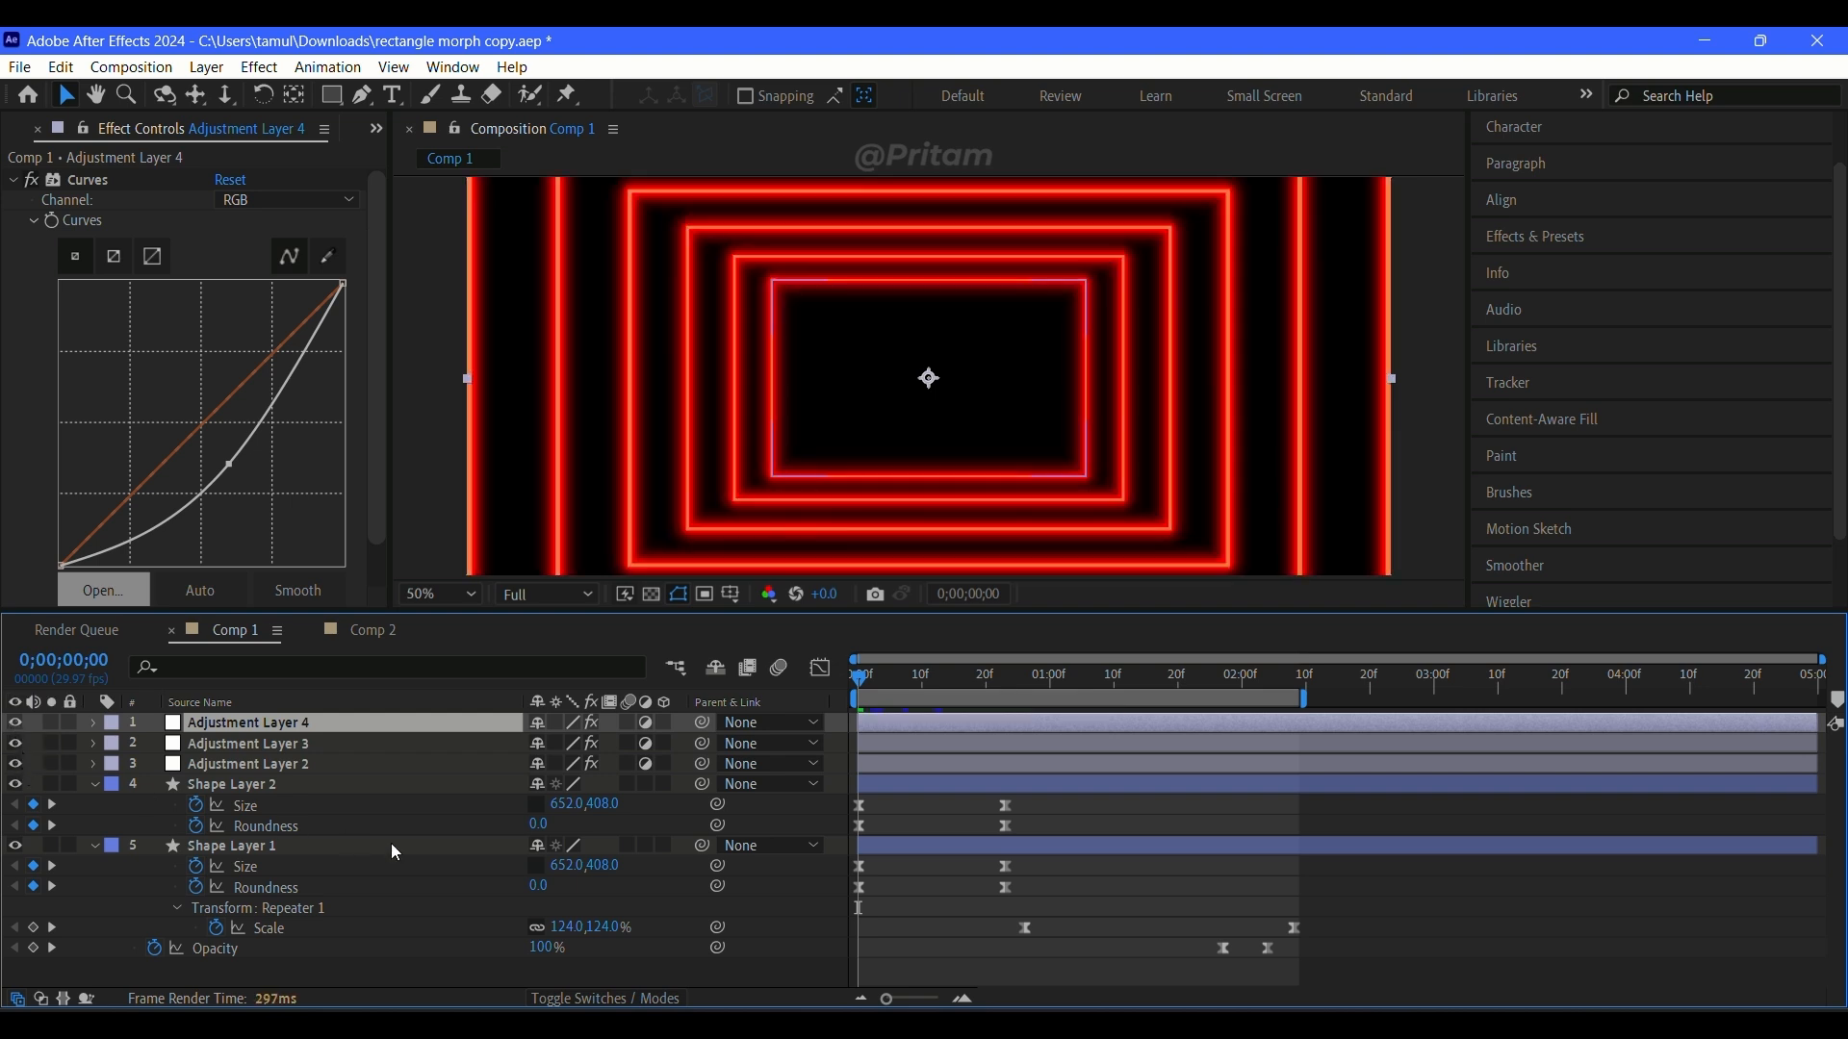
pyautogui.scroll(-4, 1025, 431)
pyautogui.scroll(2, 1025, 432)
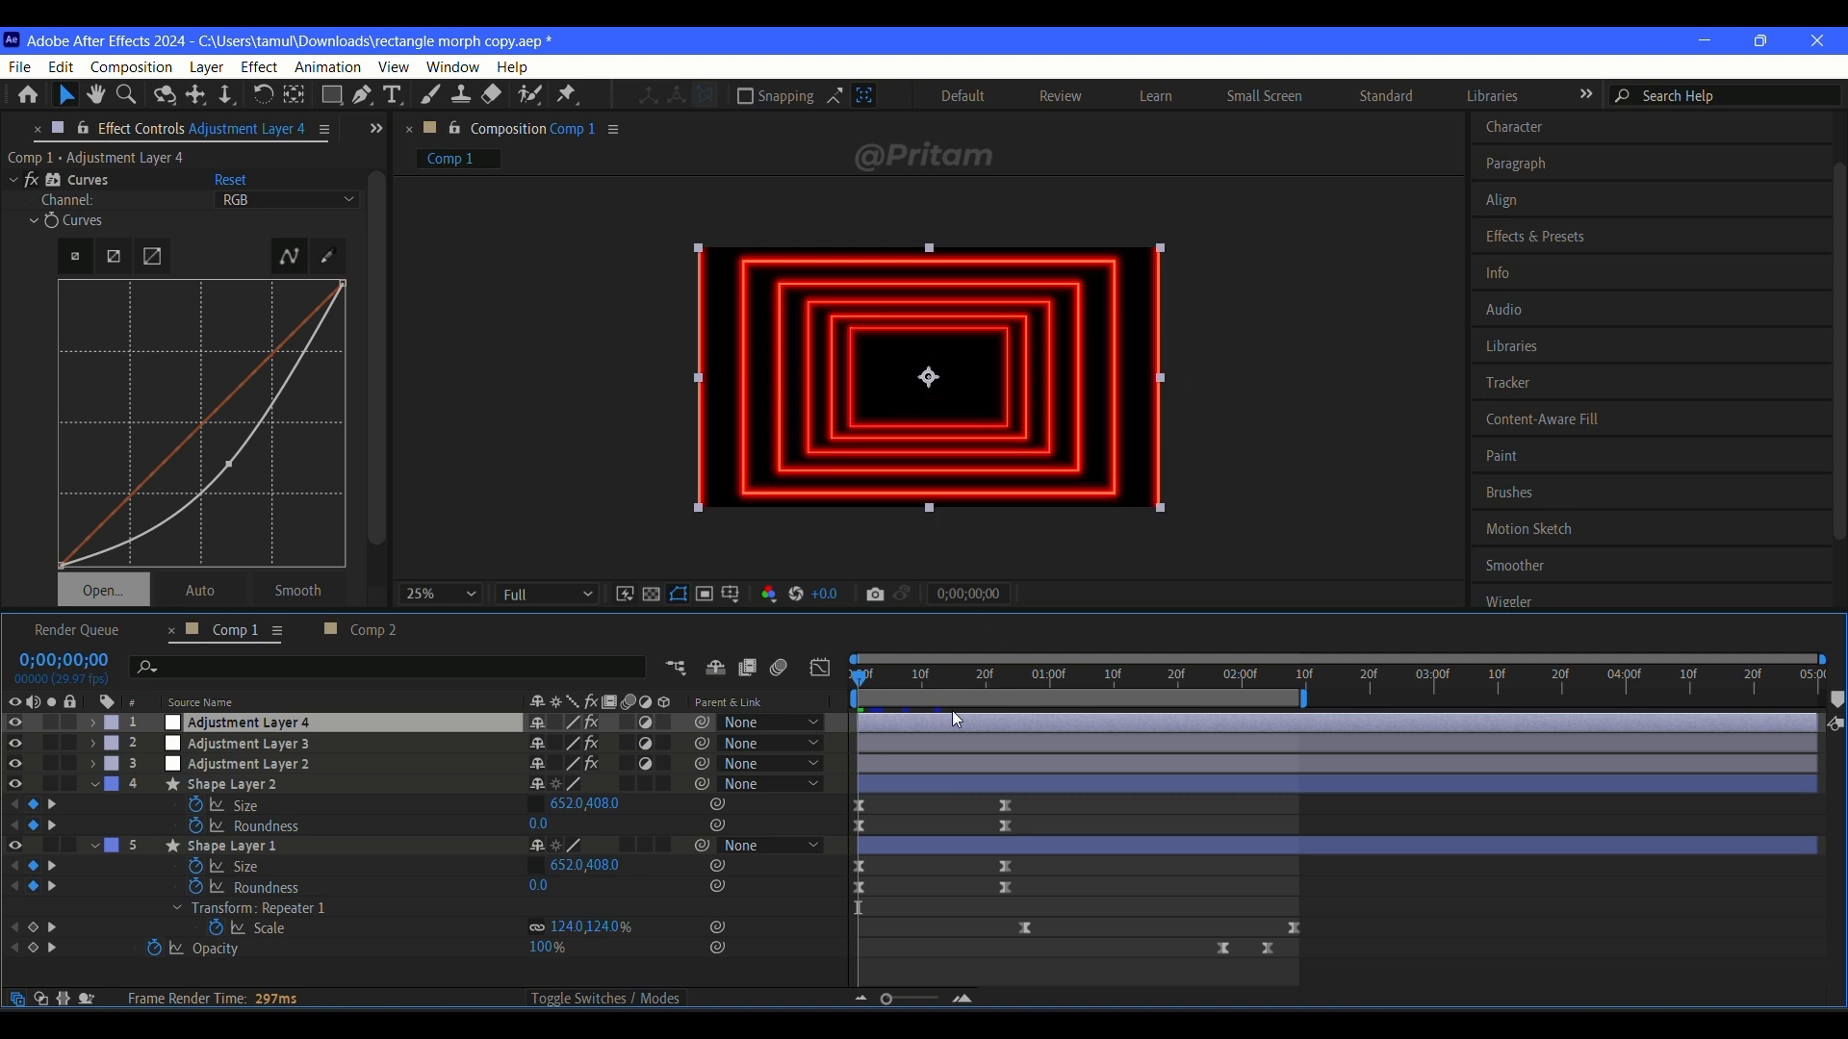
# Step: Compare Comp 1 at frame 15 with and without Adjustment Layer 4's Curves effect, leaving the layer visible
pyautogui.press('space')
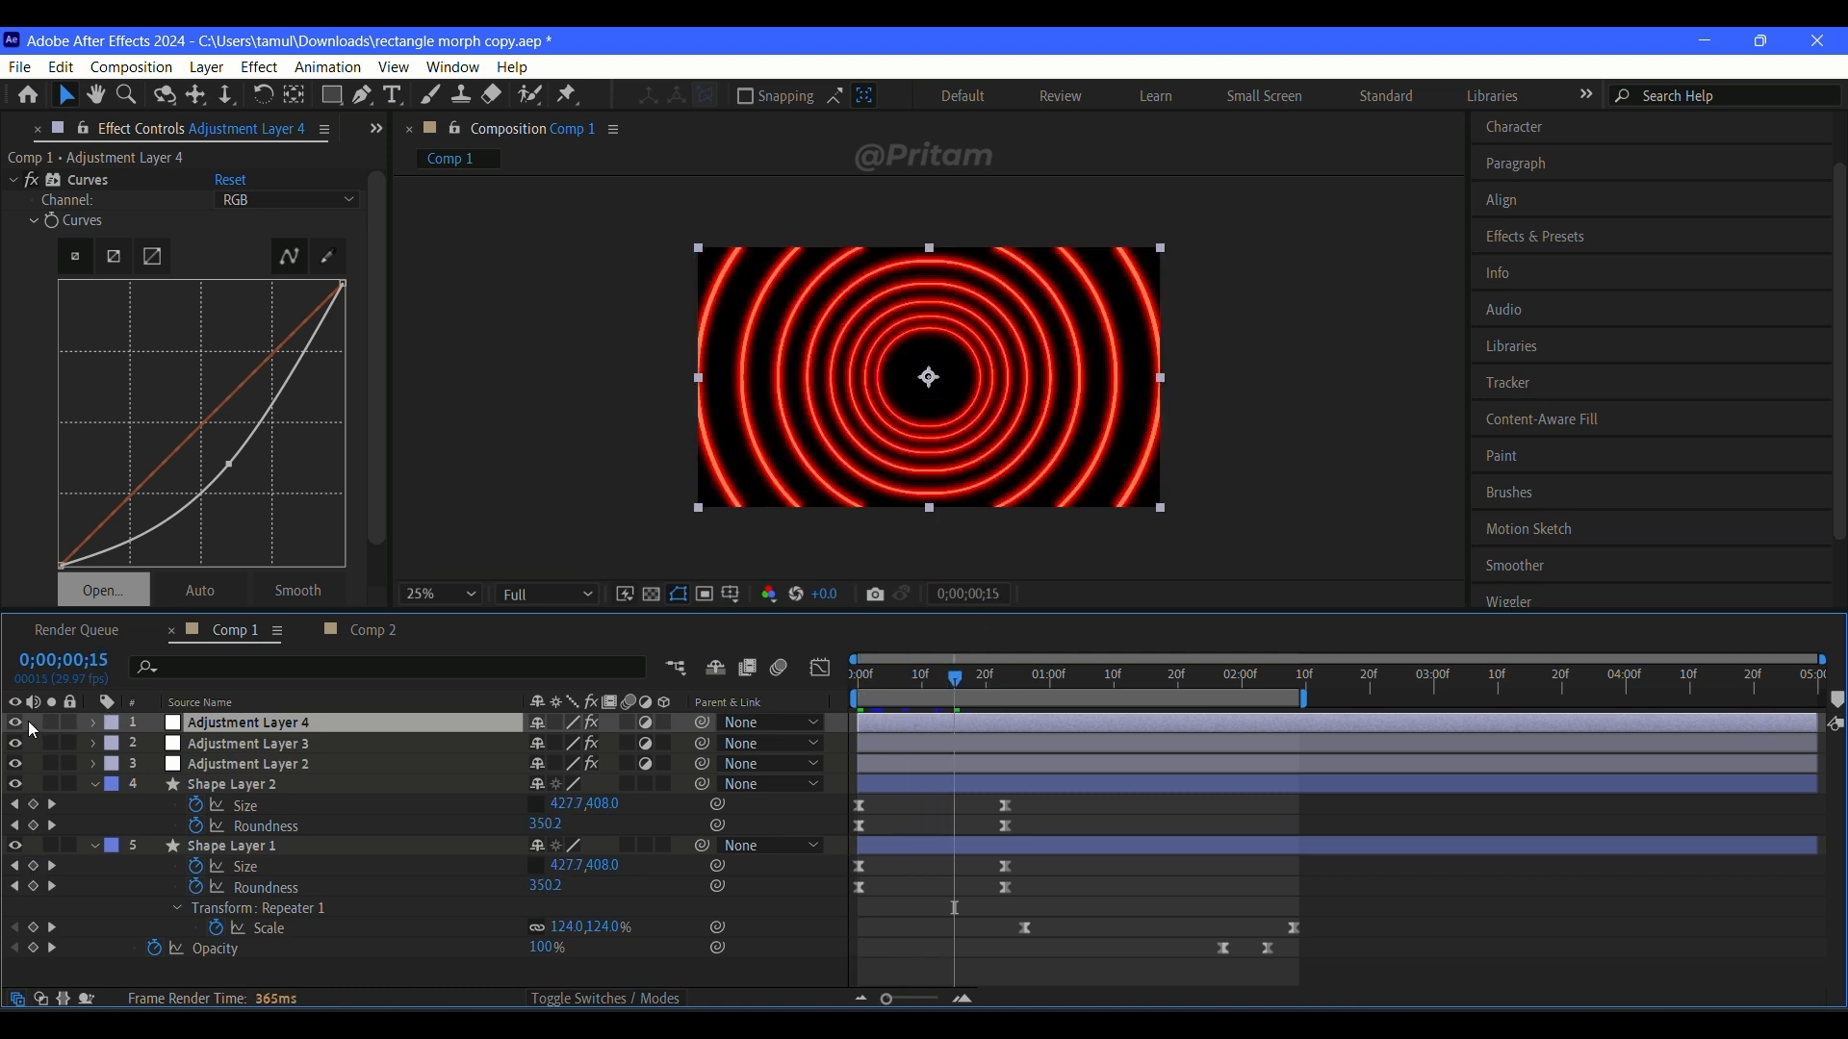
pyautogui.click(21, 723)
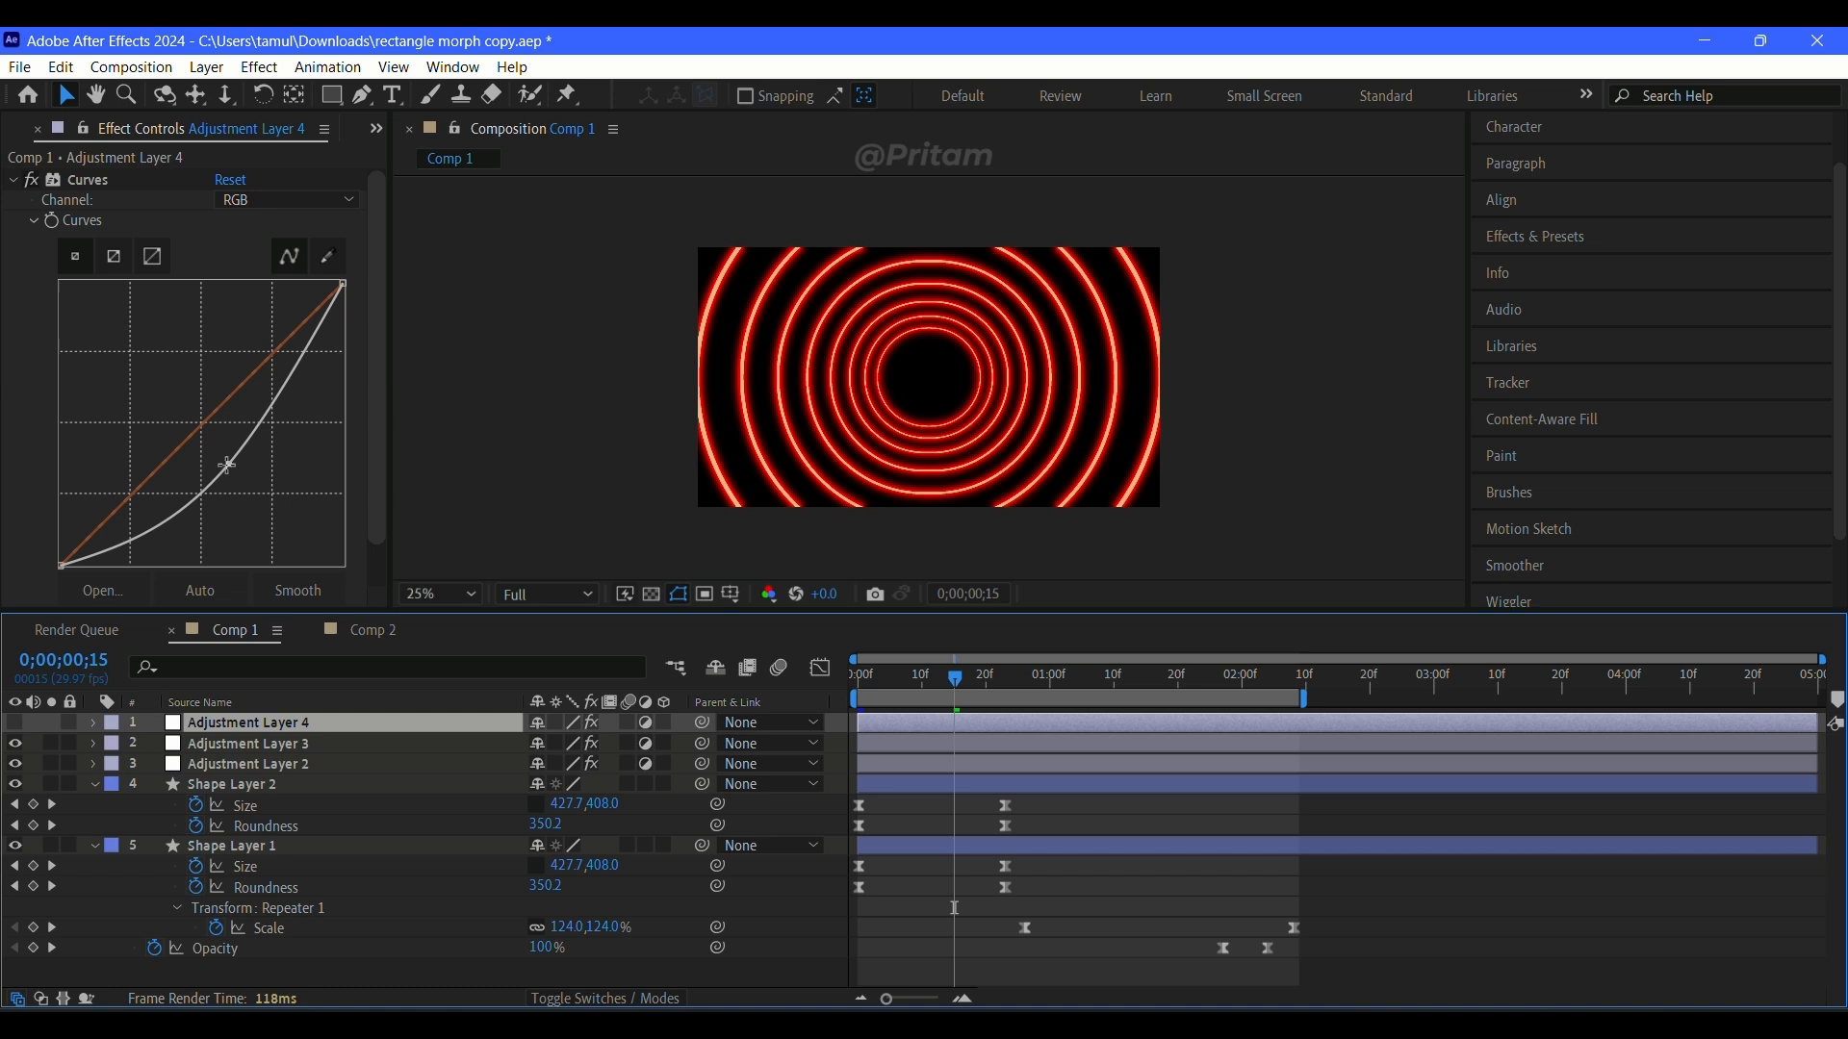
pyautogui.click(15, 723)
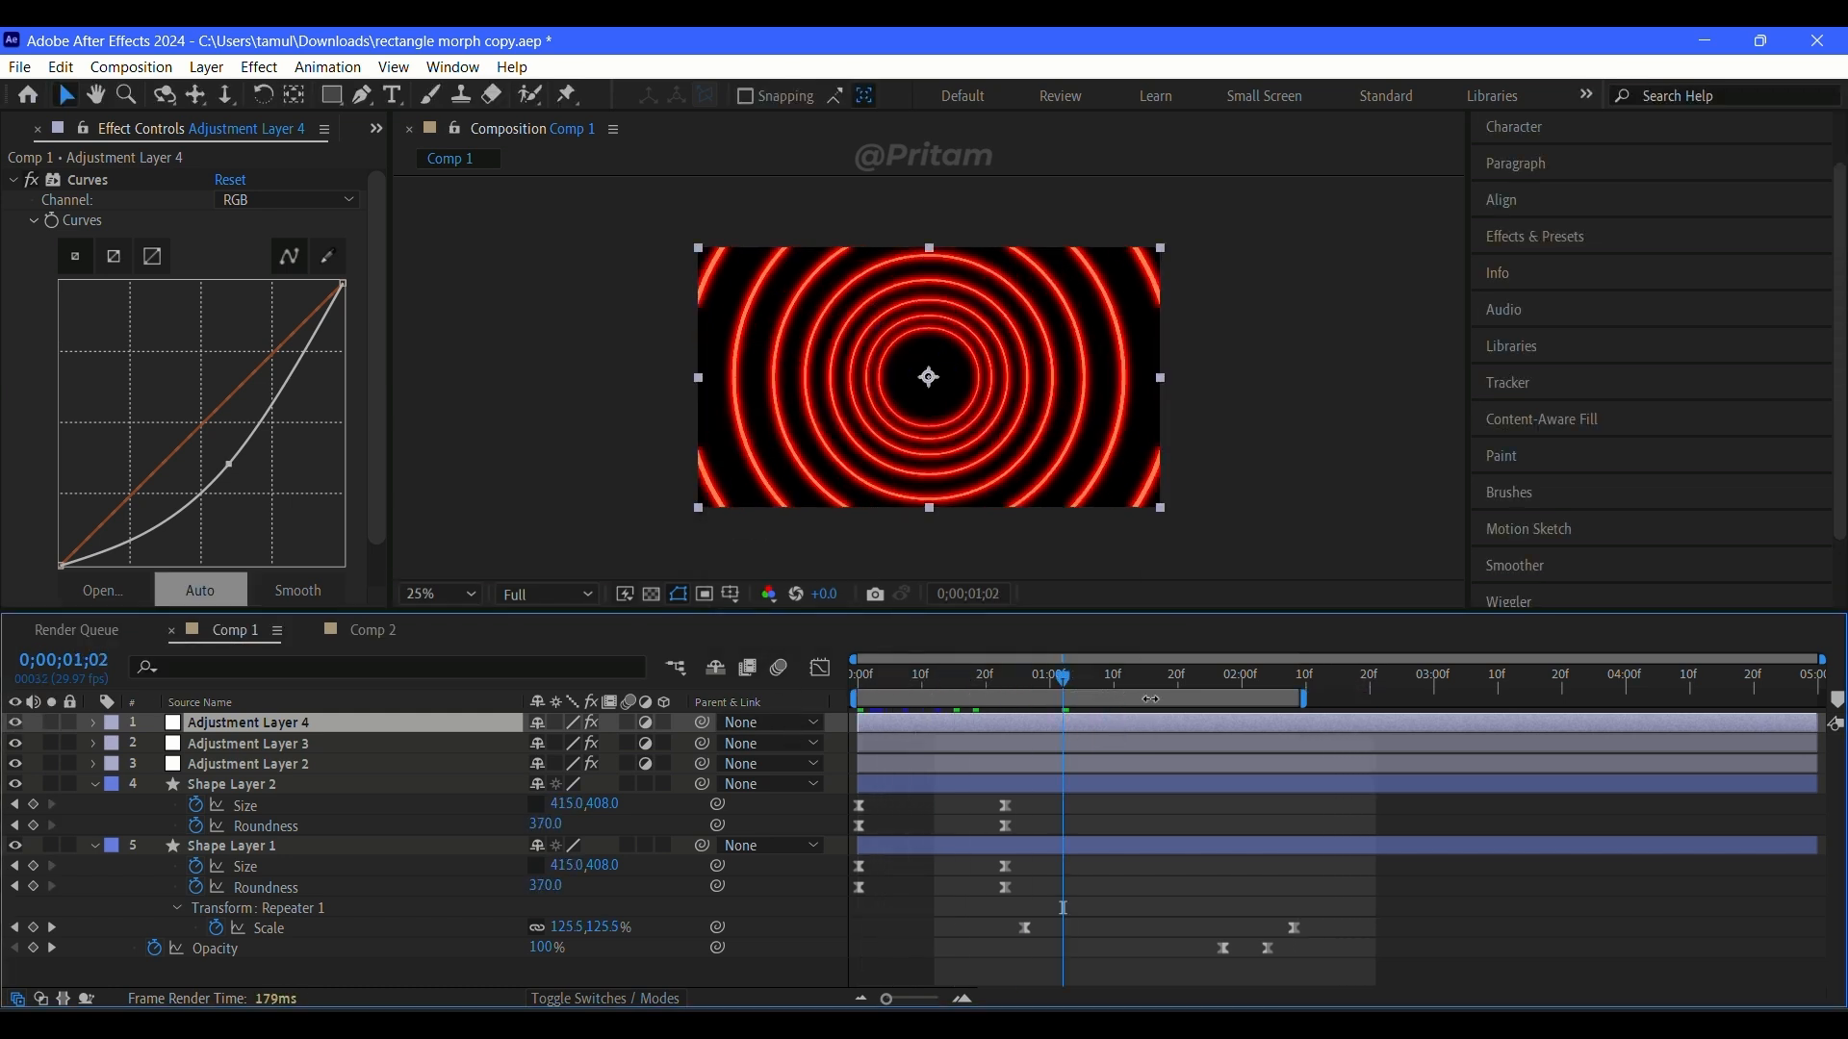
# Step: Scrub Comp 1 back to its start, switch to Comp 2, and scrub it back to its first frame
pyautogui.moveTo(1324, 718); pyautogui.dragTo(807, 718)
pyautogui.click(373, 634)
pyautogui.moveTo(1023, 687); pyautogui.dragTo(798, 841)
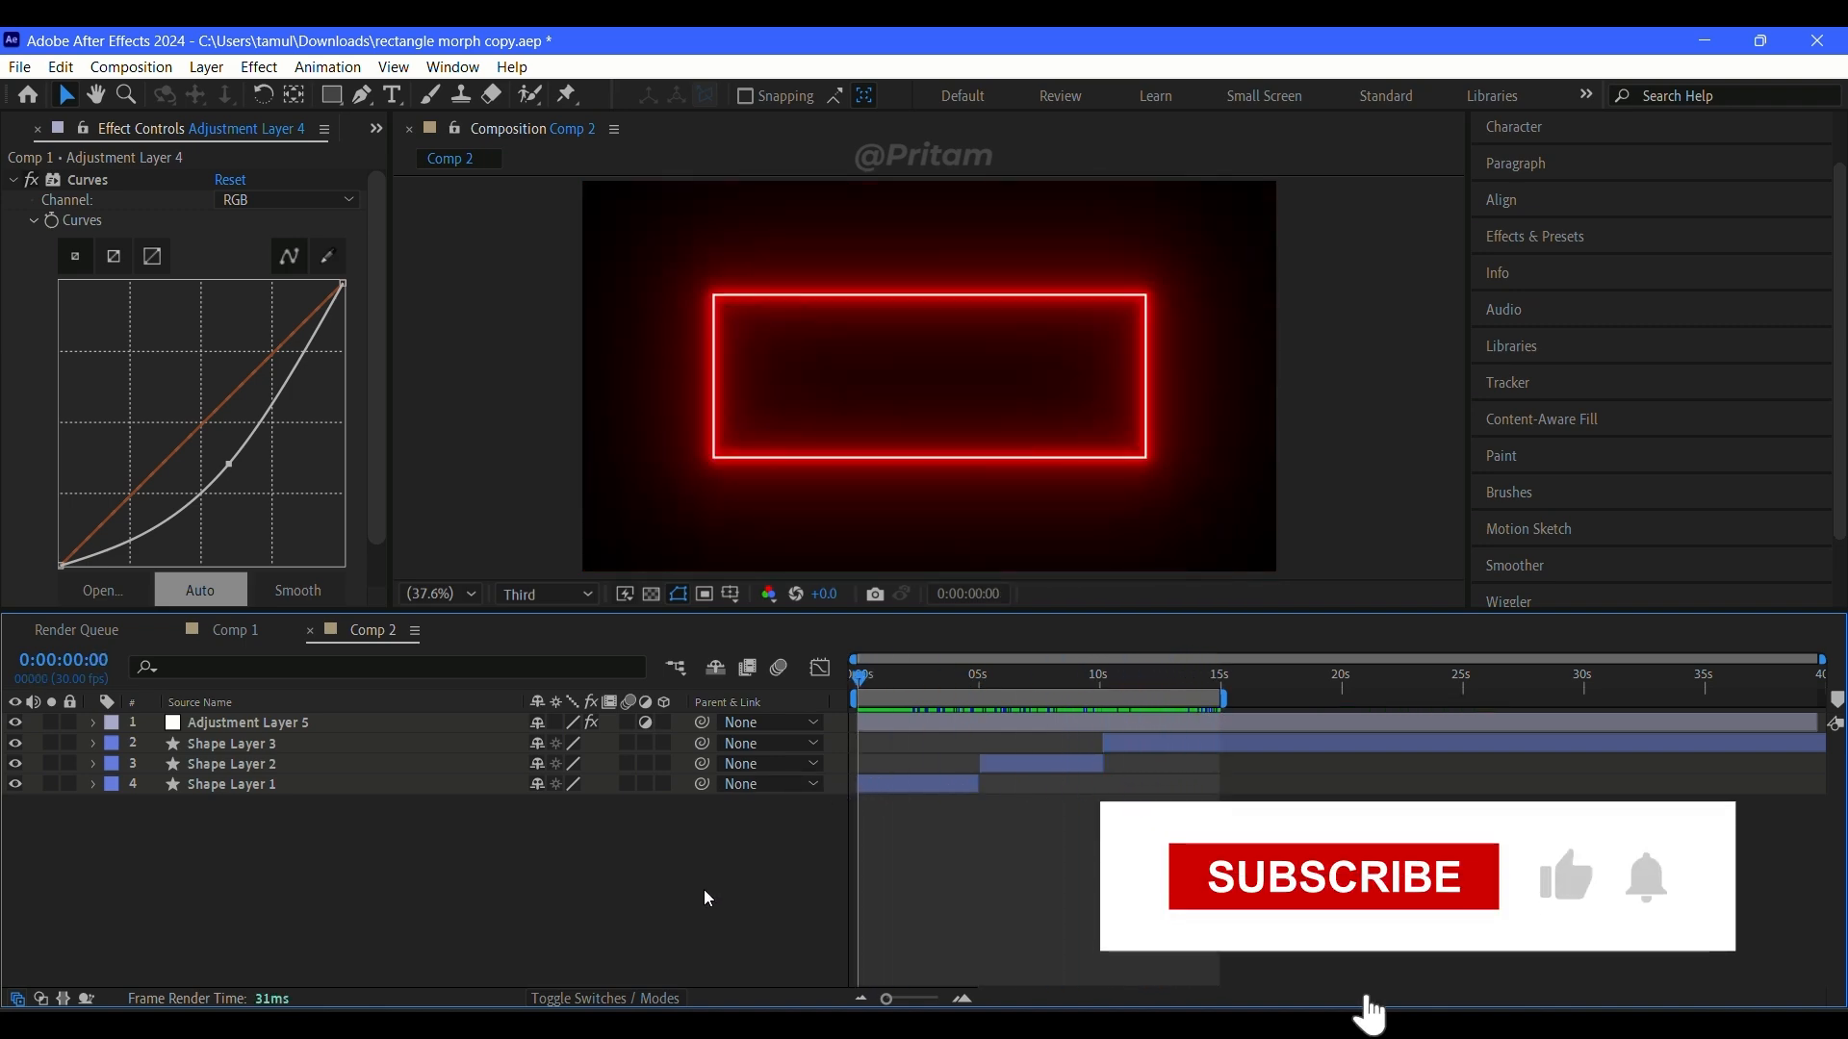